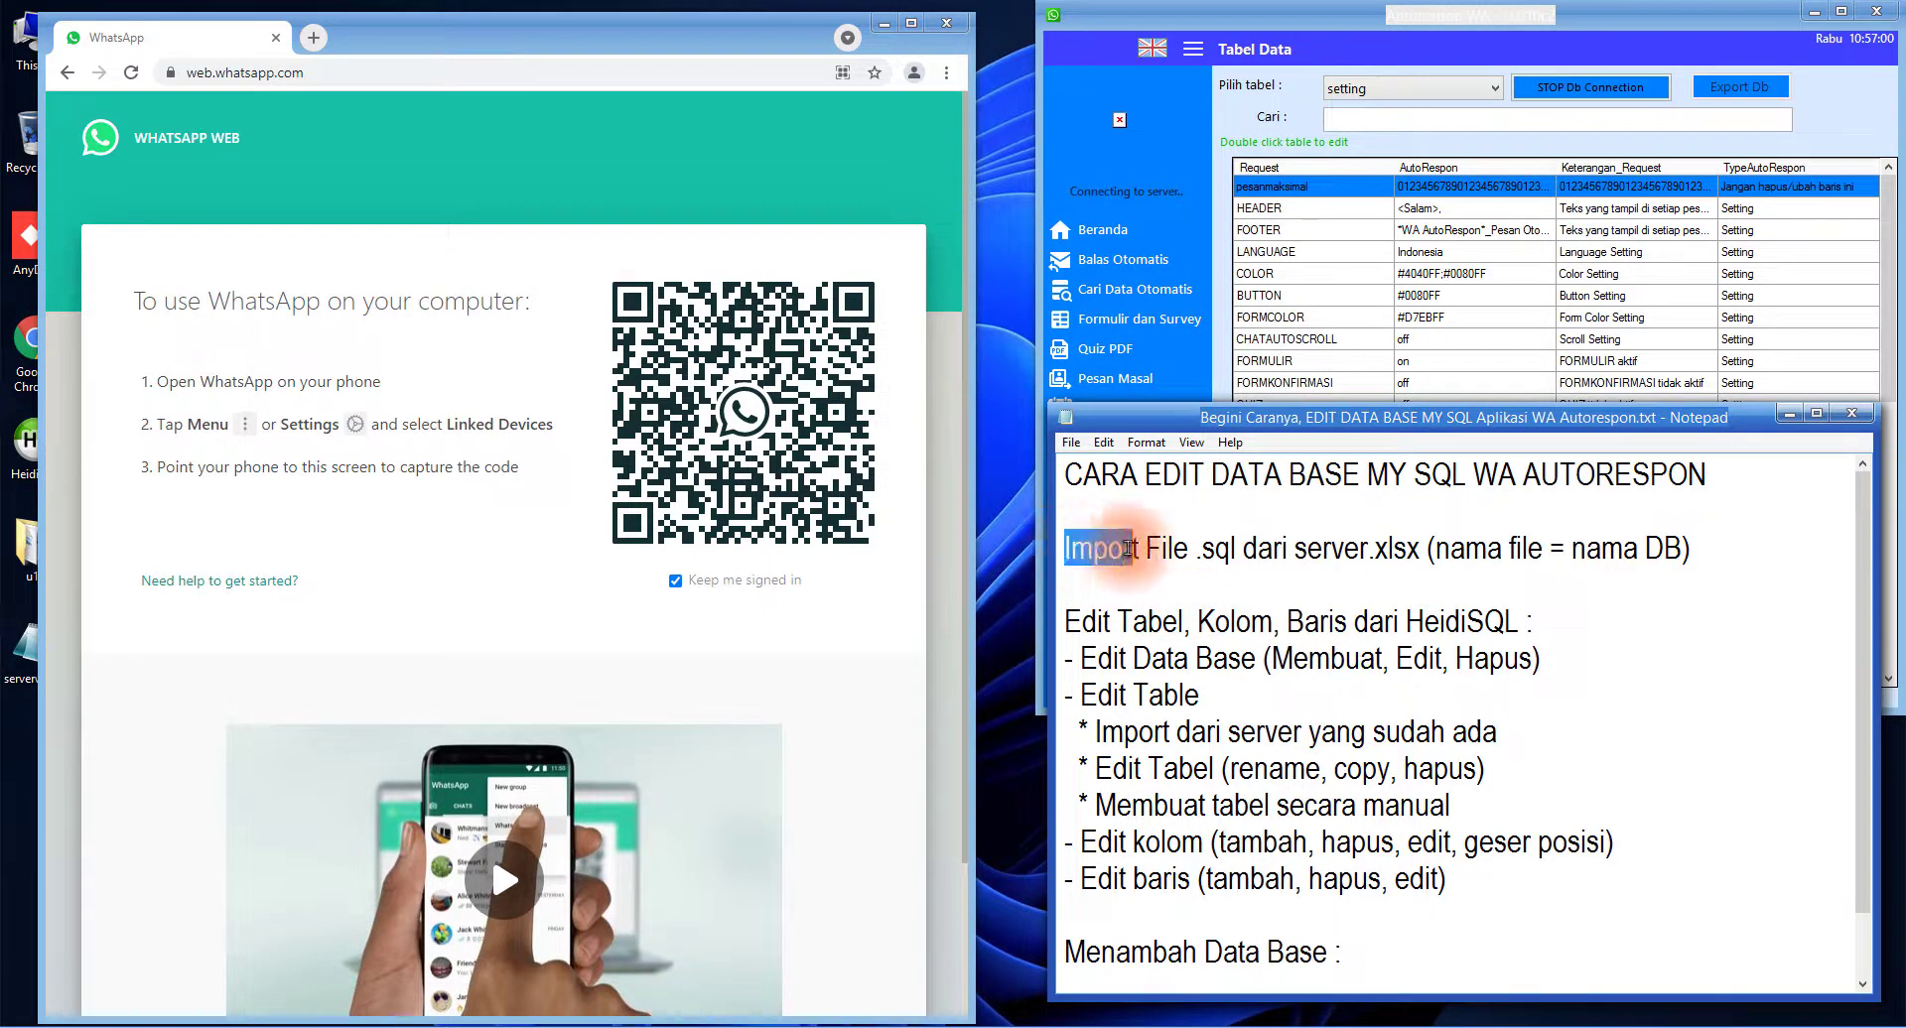
click(1297, 552)
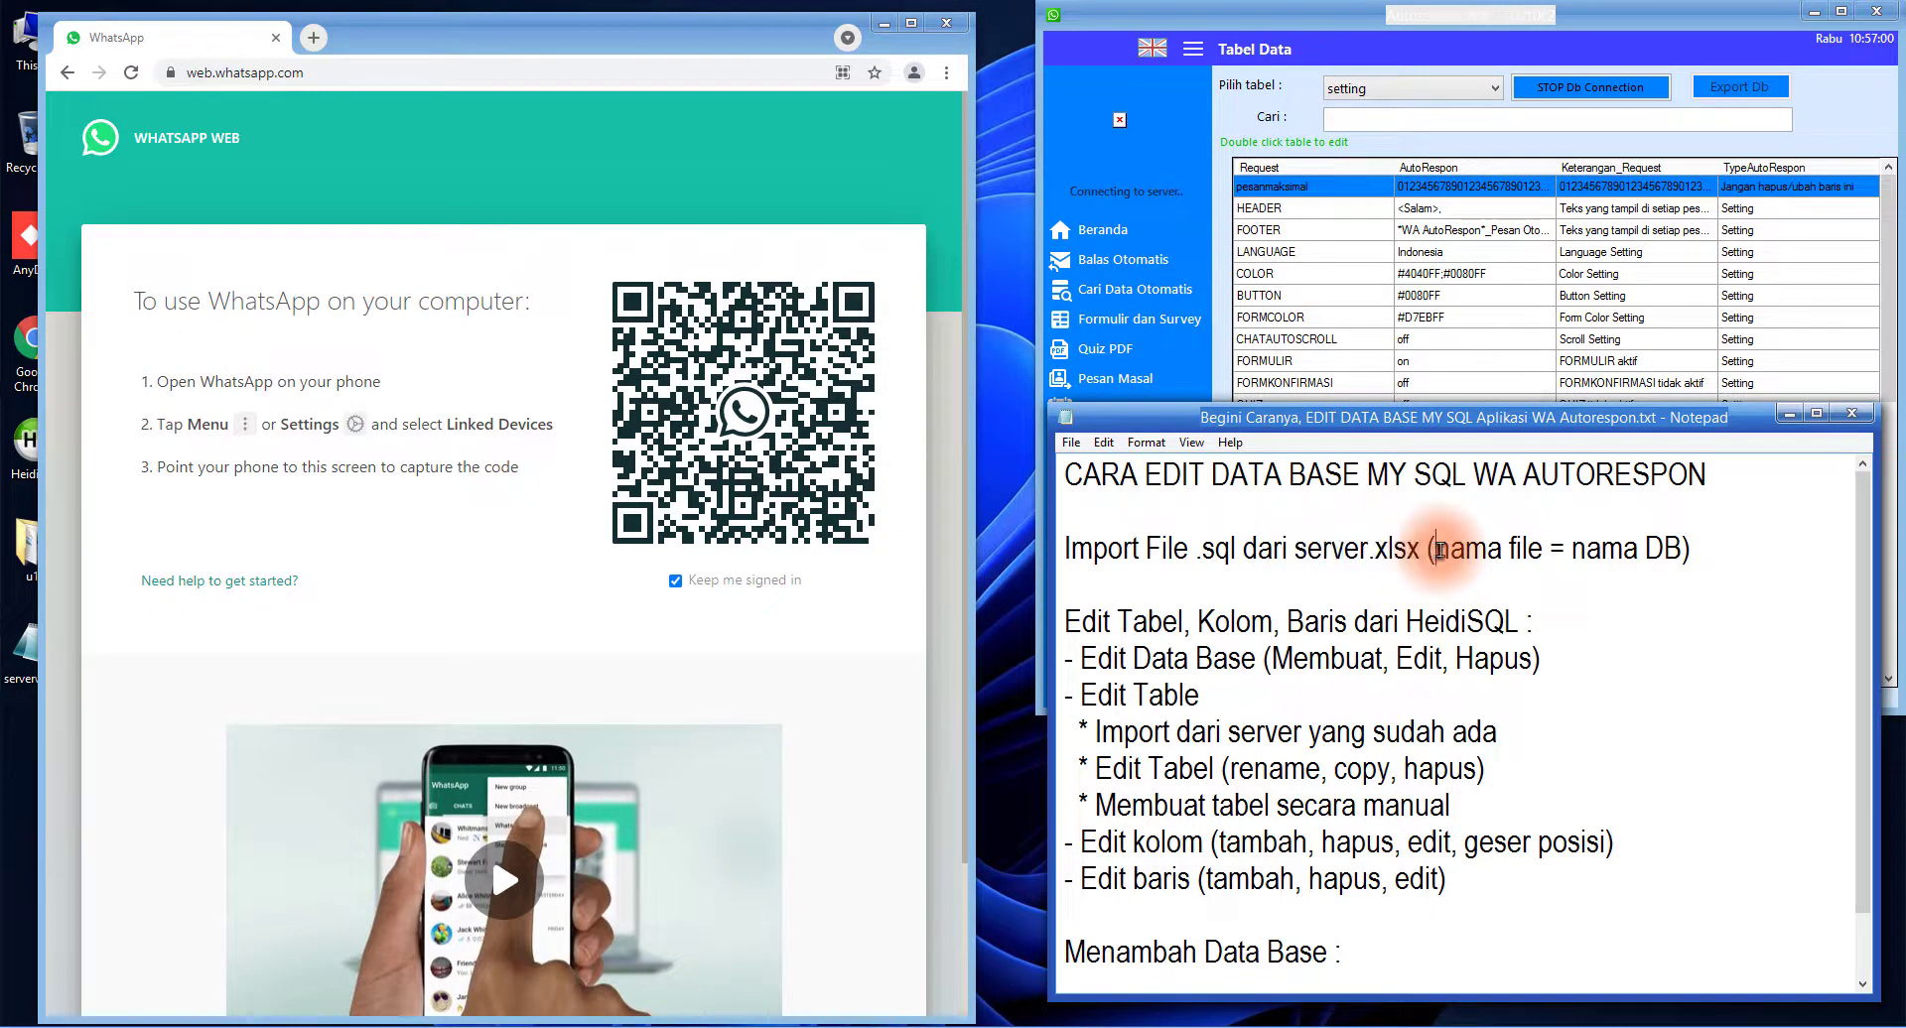
drag(1223, 563, 1202, 556)
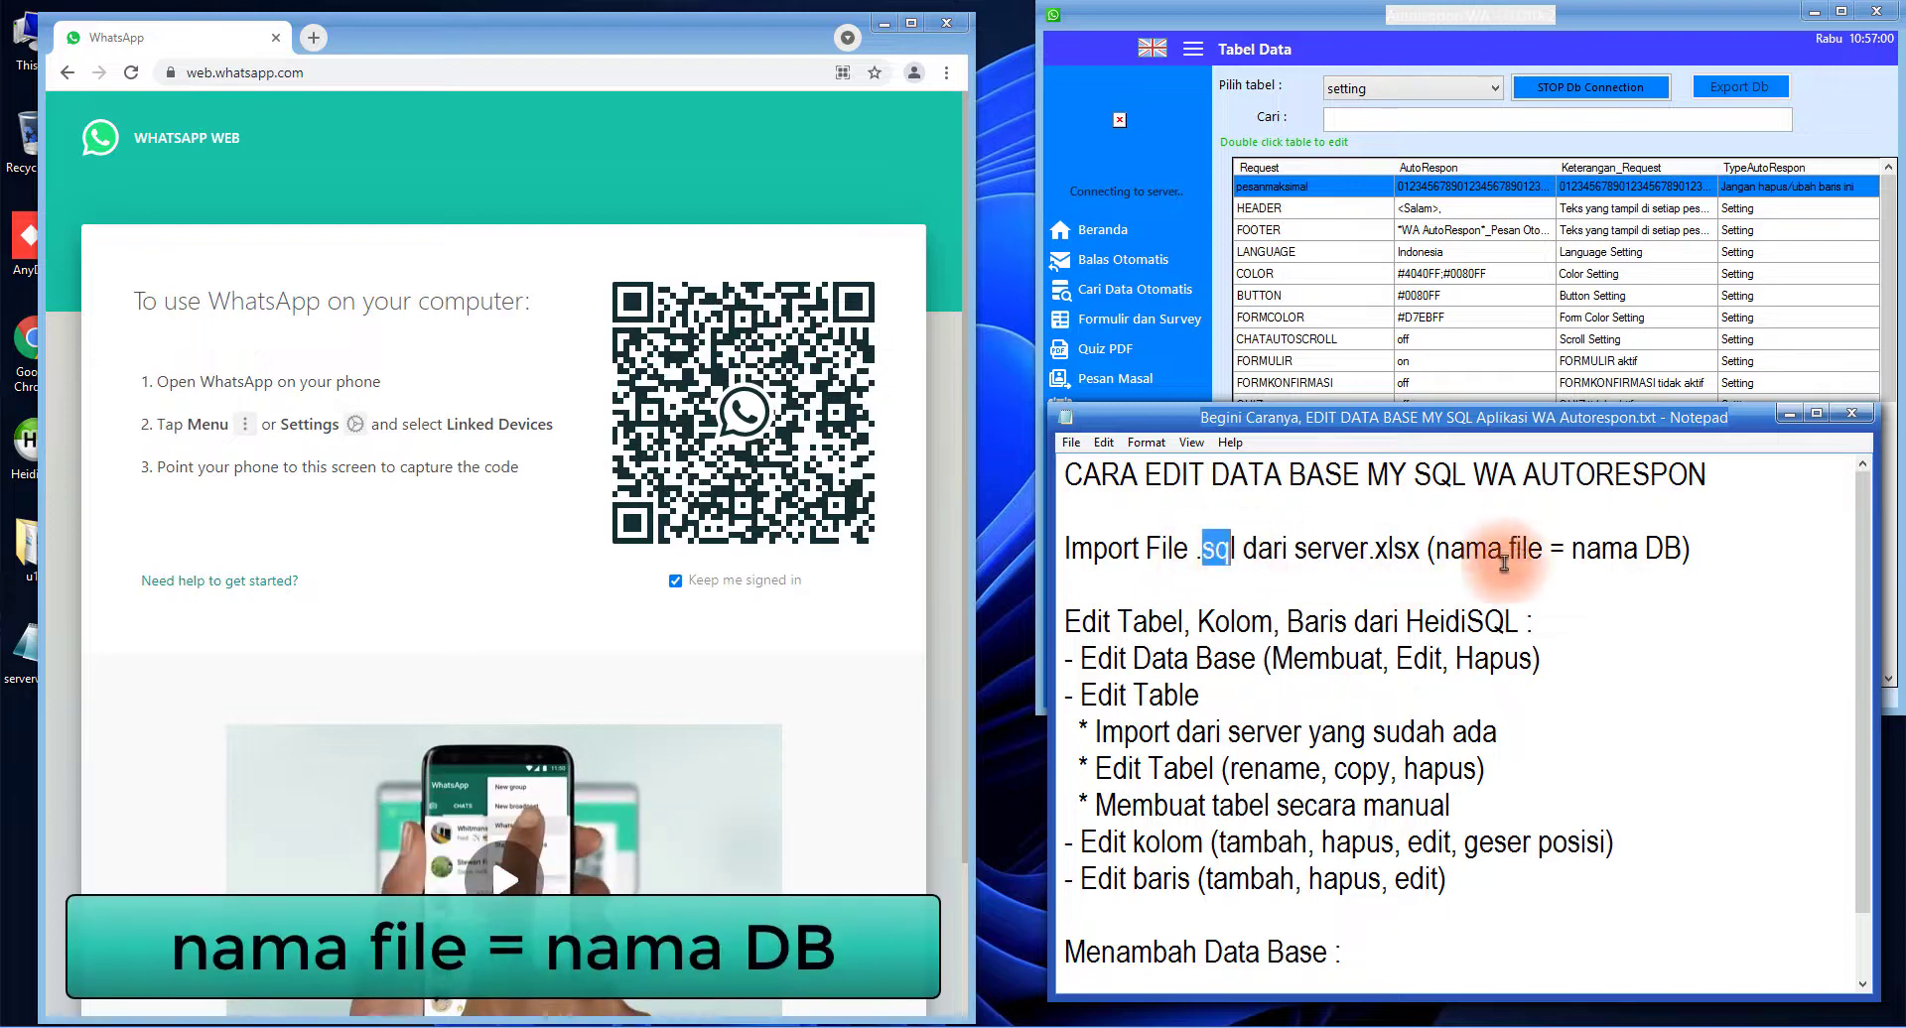
drag(1577, 551, 1664, 551)
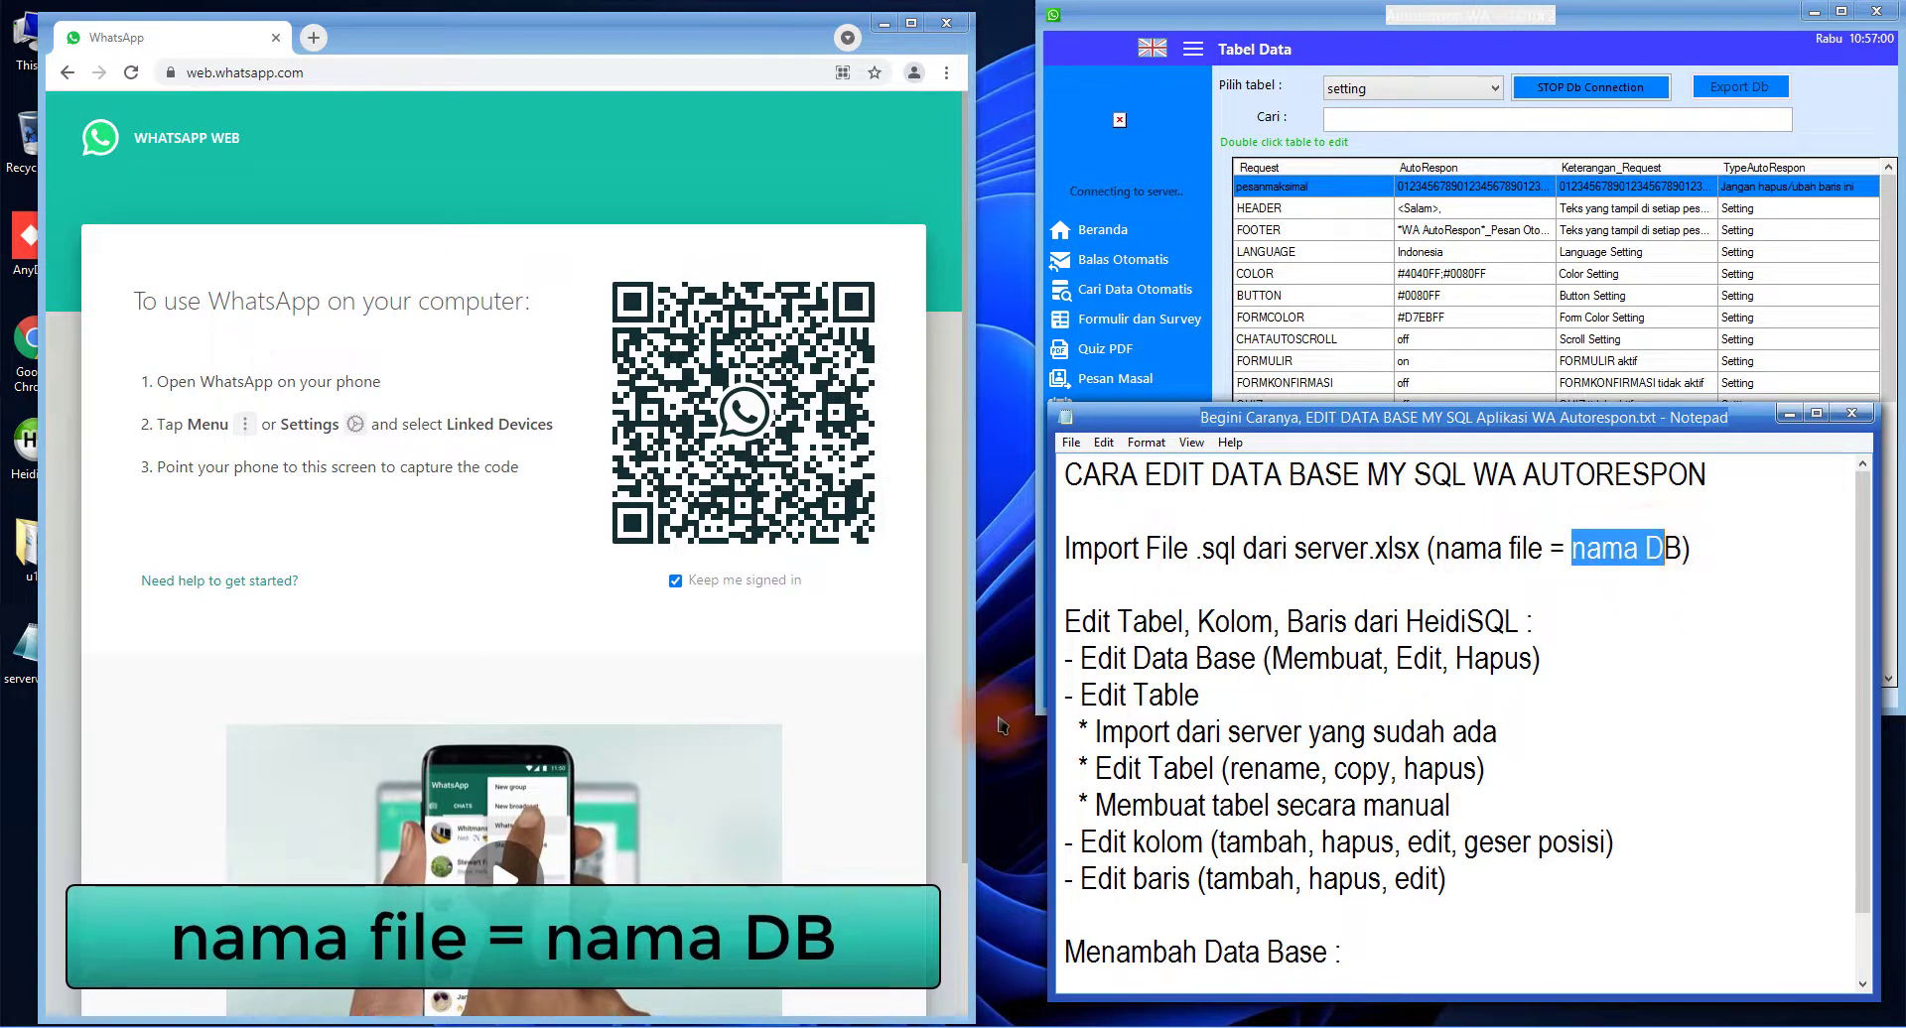
Minimise the browser, launch HeidiSQL from the desktop and open the Local session
click(884, 28)
click(885, 28)
double_click(49, 460)
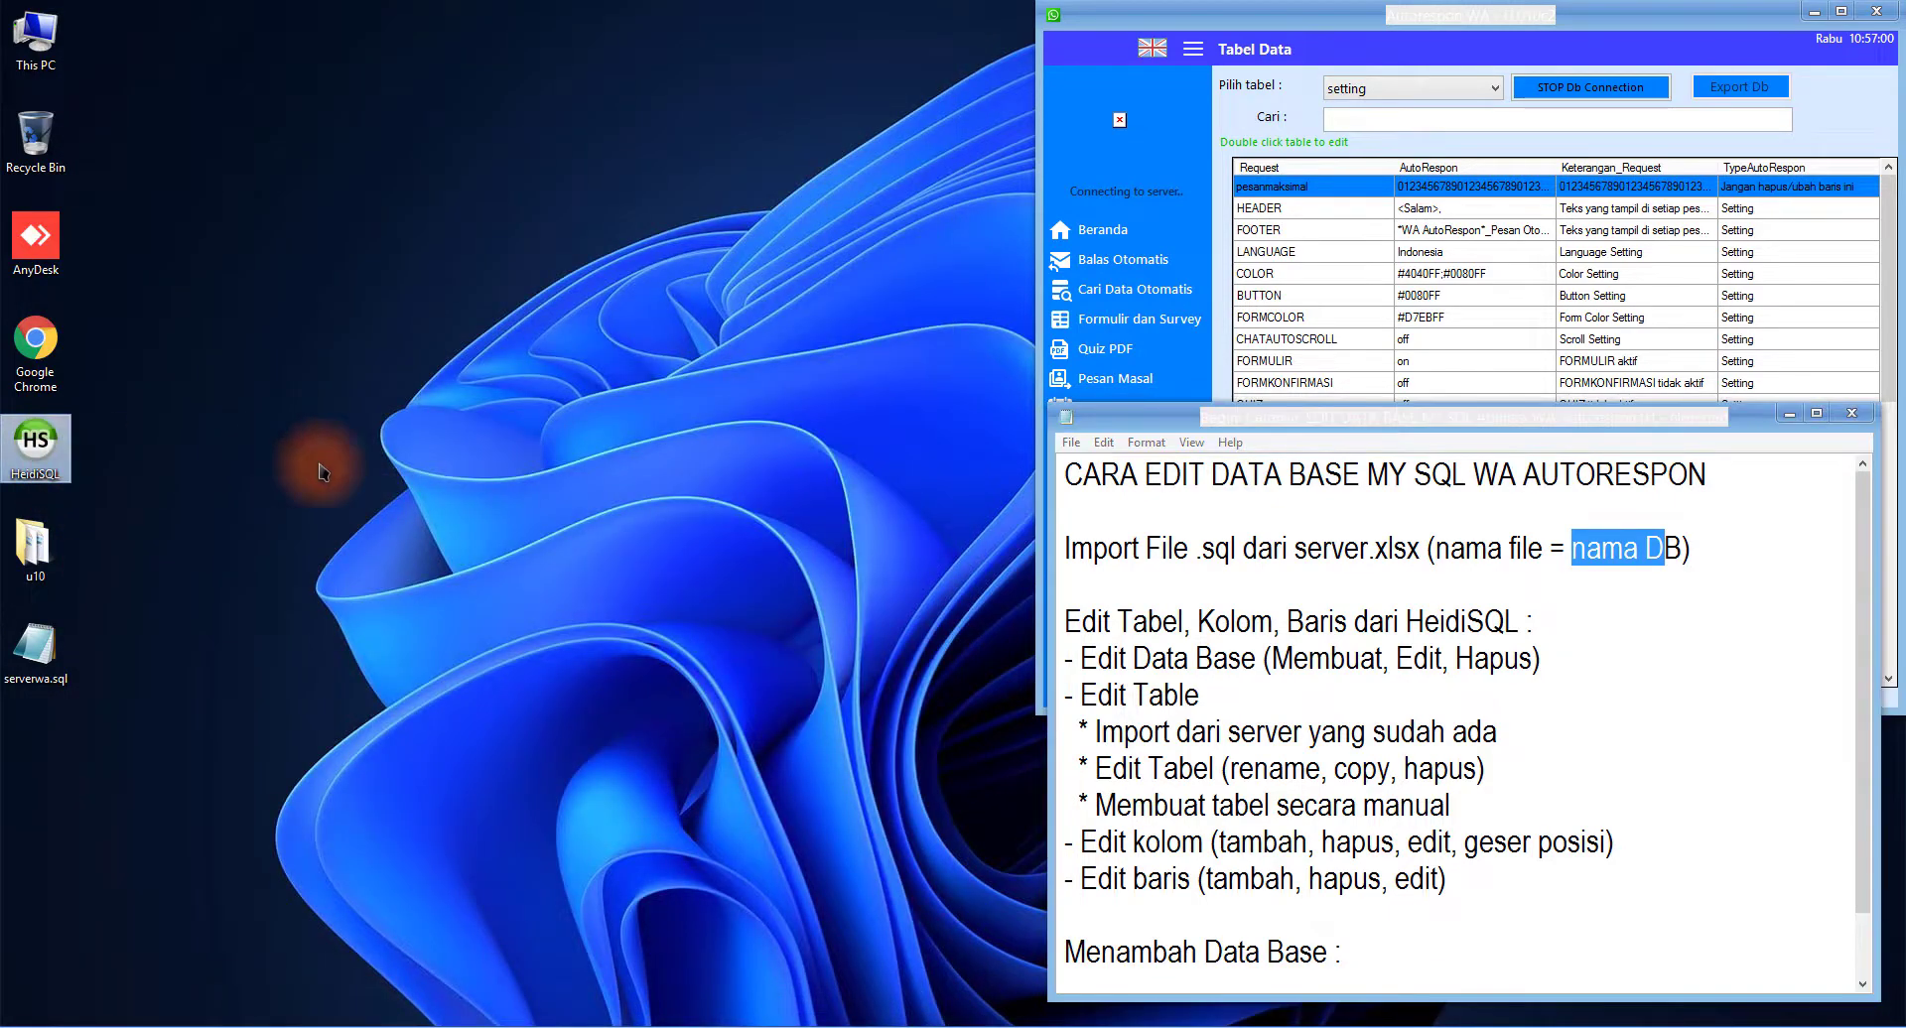
click(617, 673)
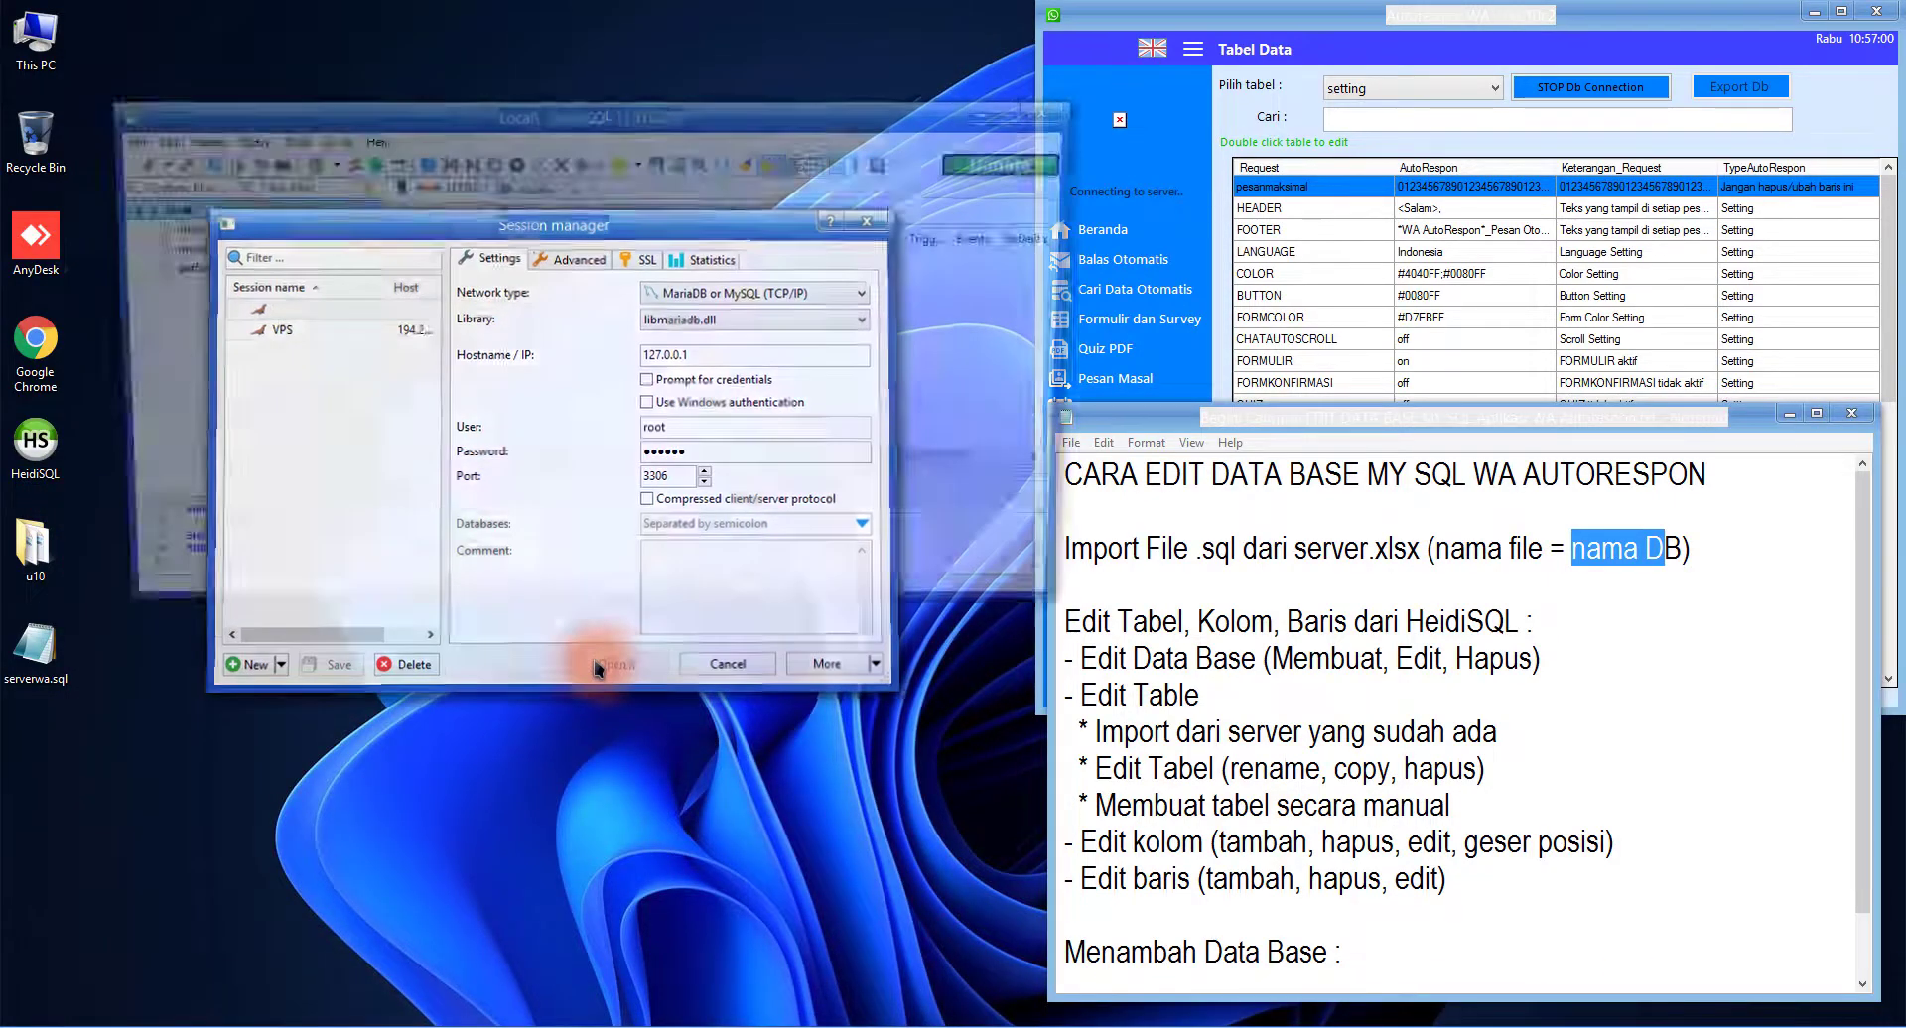
Restore and resize the HeidiSQL window so it fits beside the Autorespon WA and Notepad windows
double_click(556, 117)
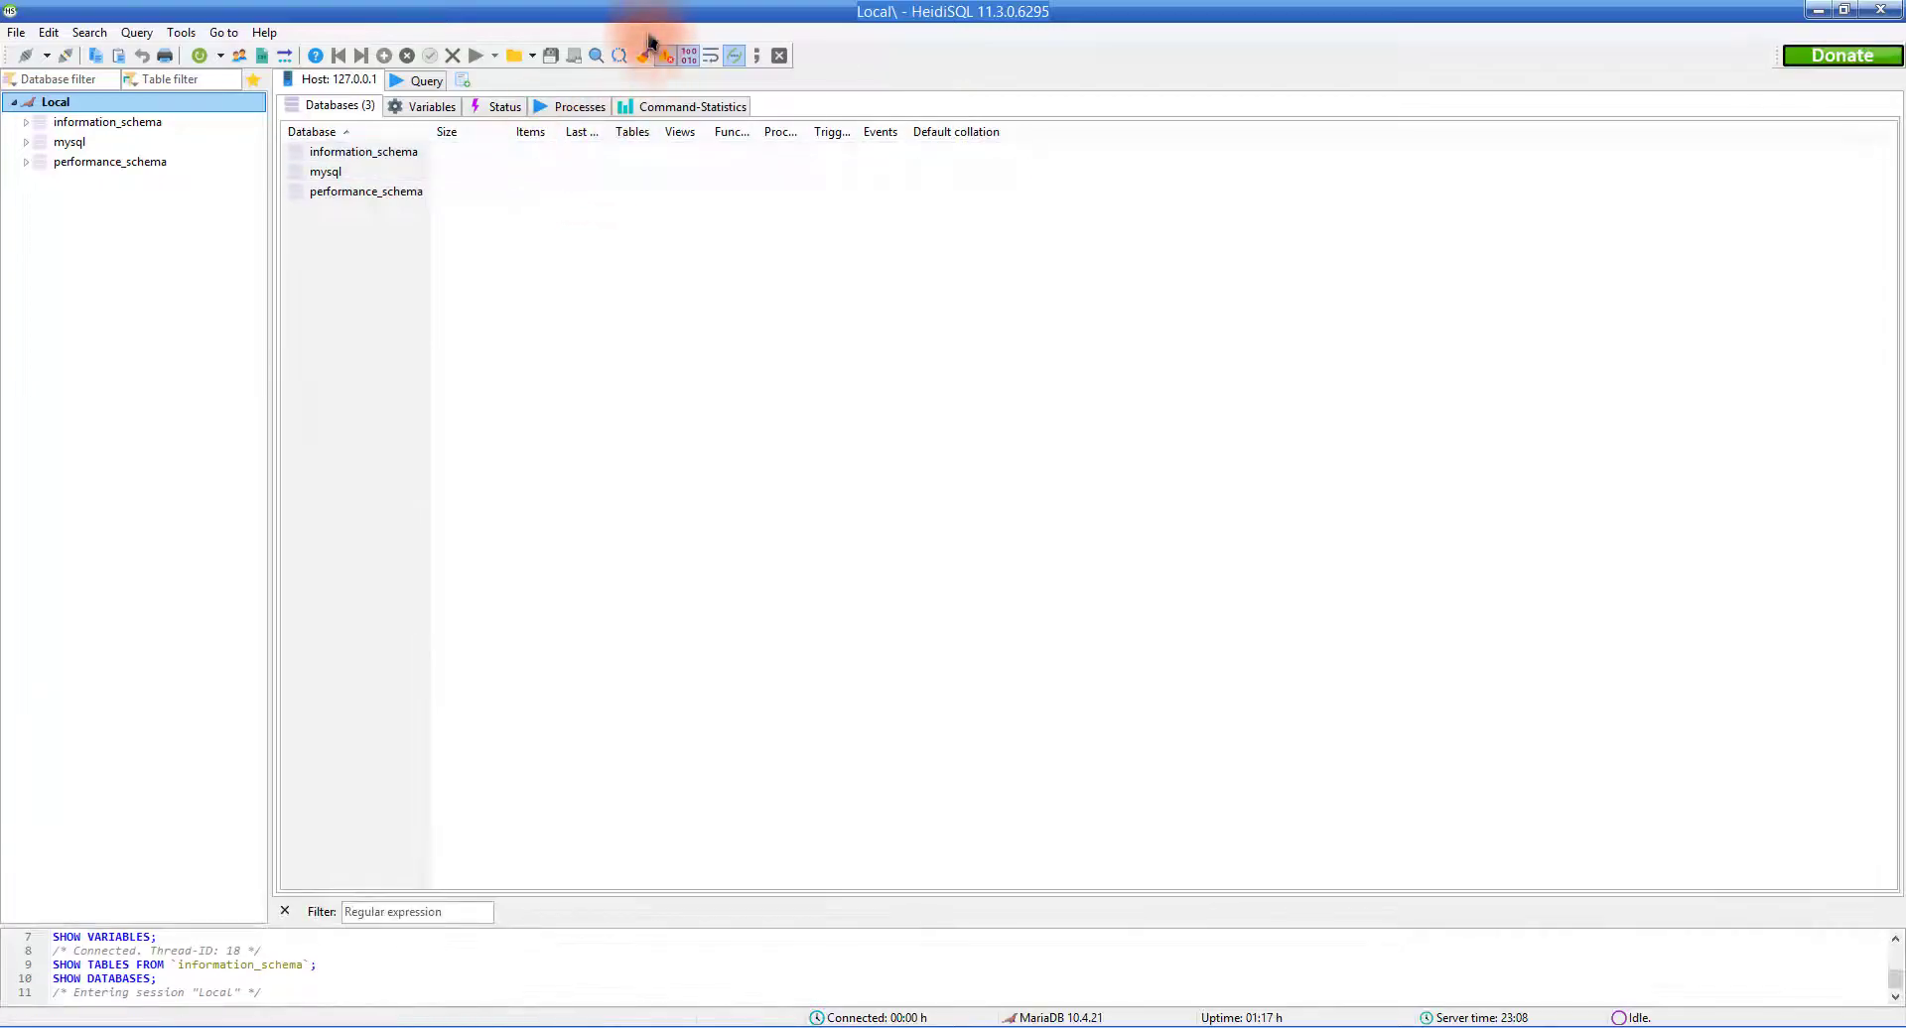
drag(646, 33, 496, 33)
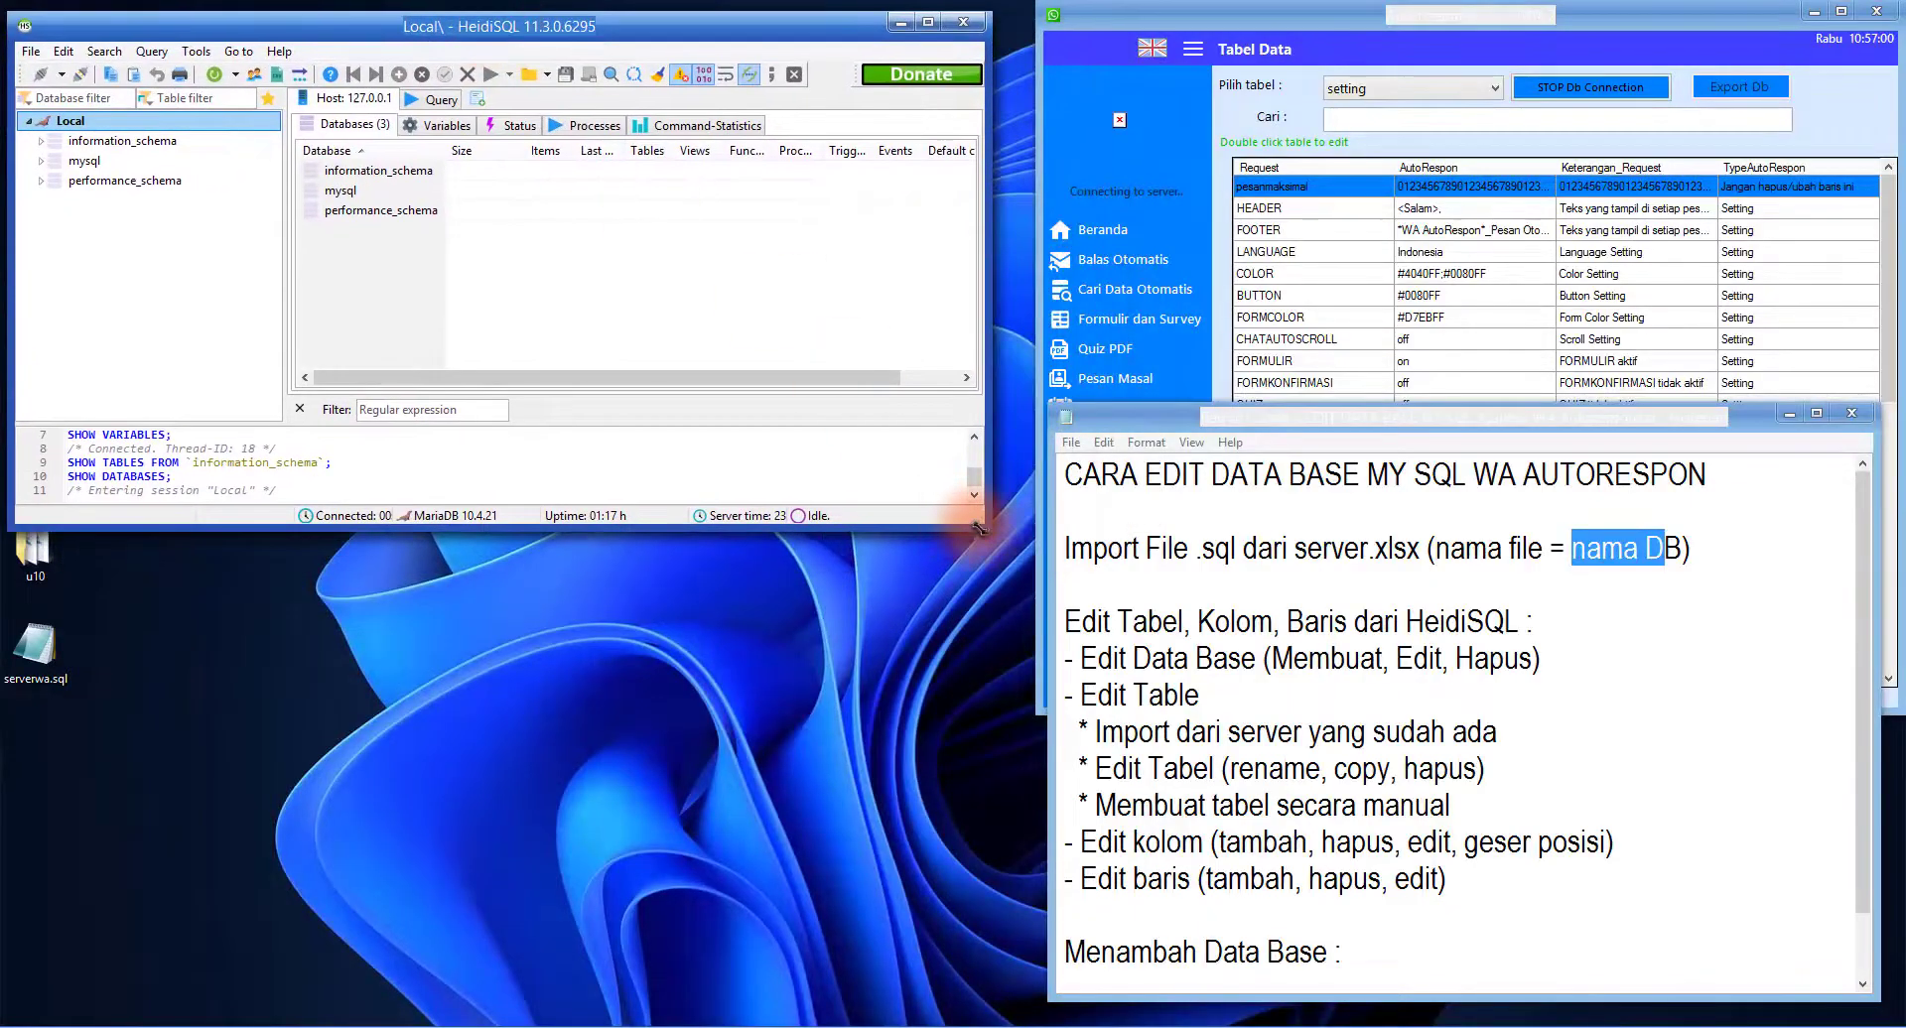
drag(978, 528, 1024, 961)
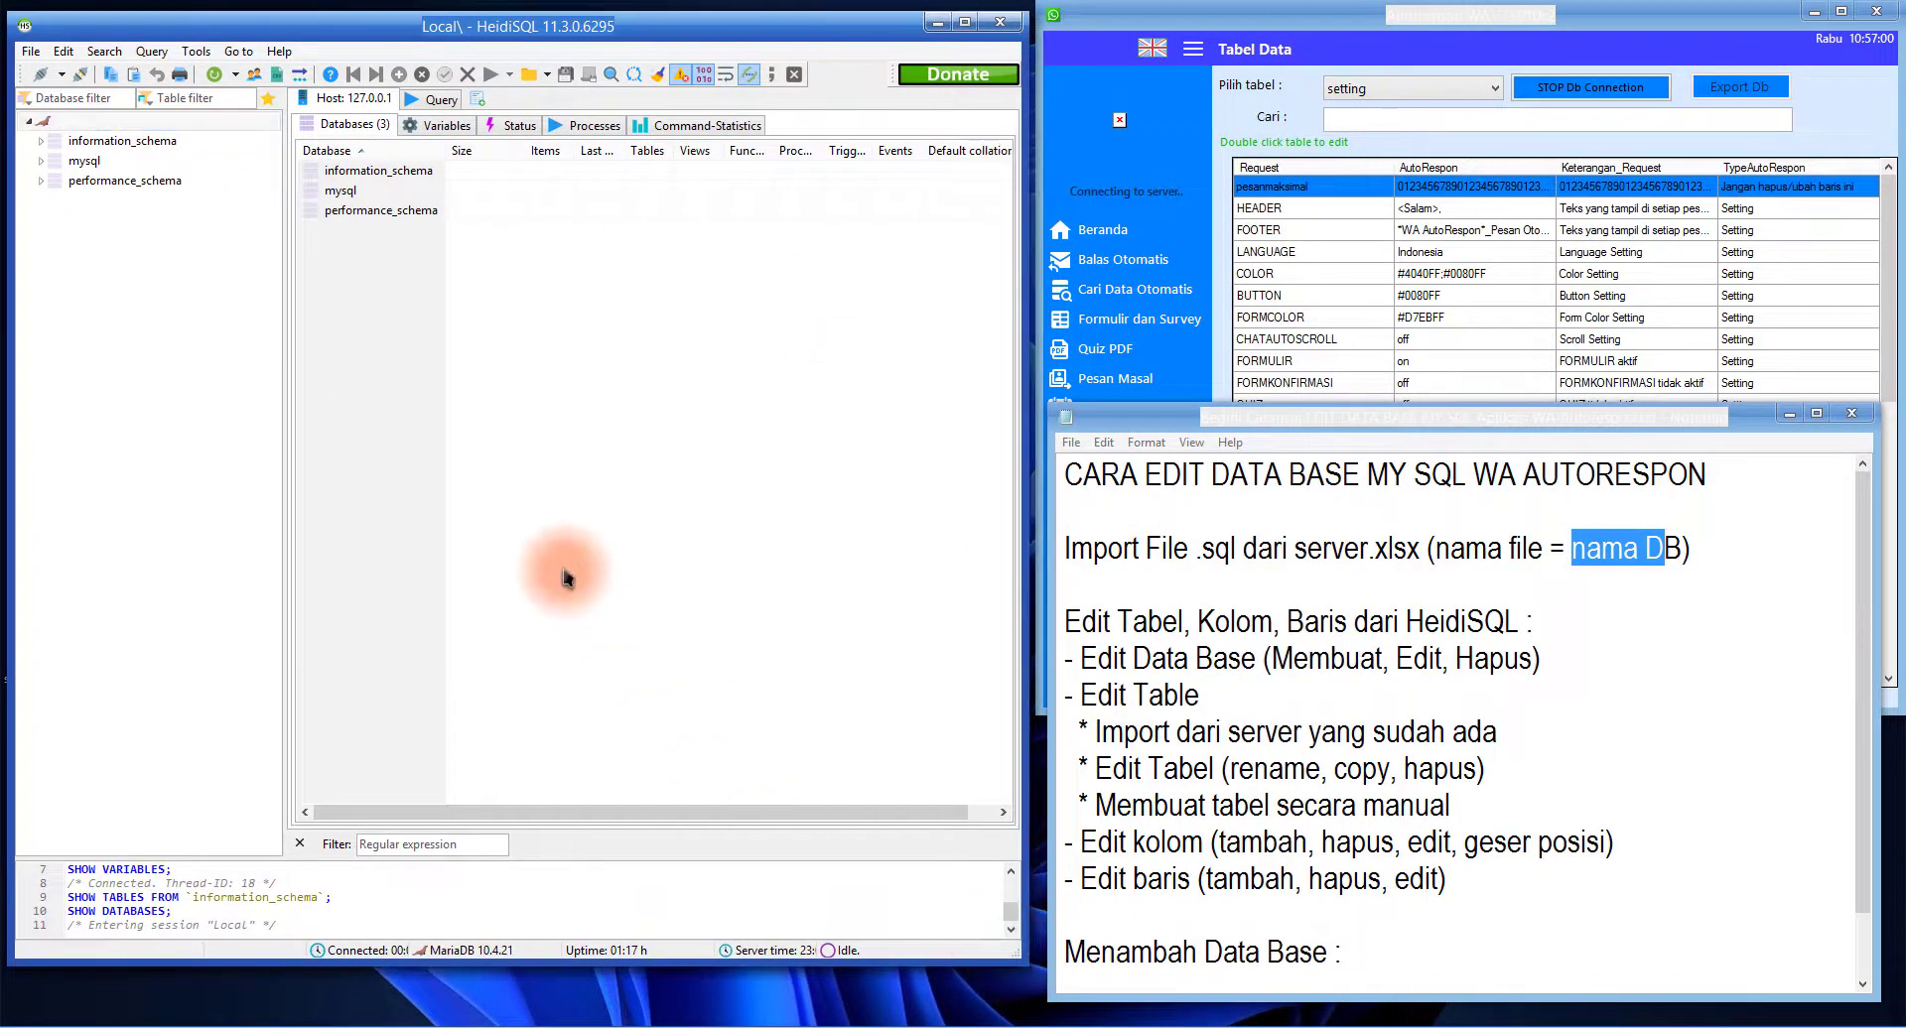
Create a database named serverwa with the default collation on the Local server and open it
click(104, 169)
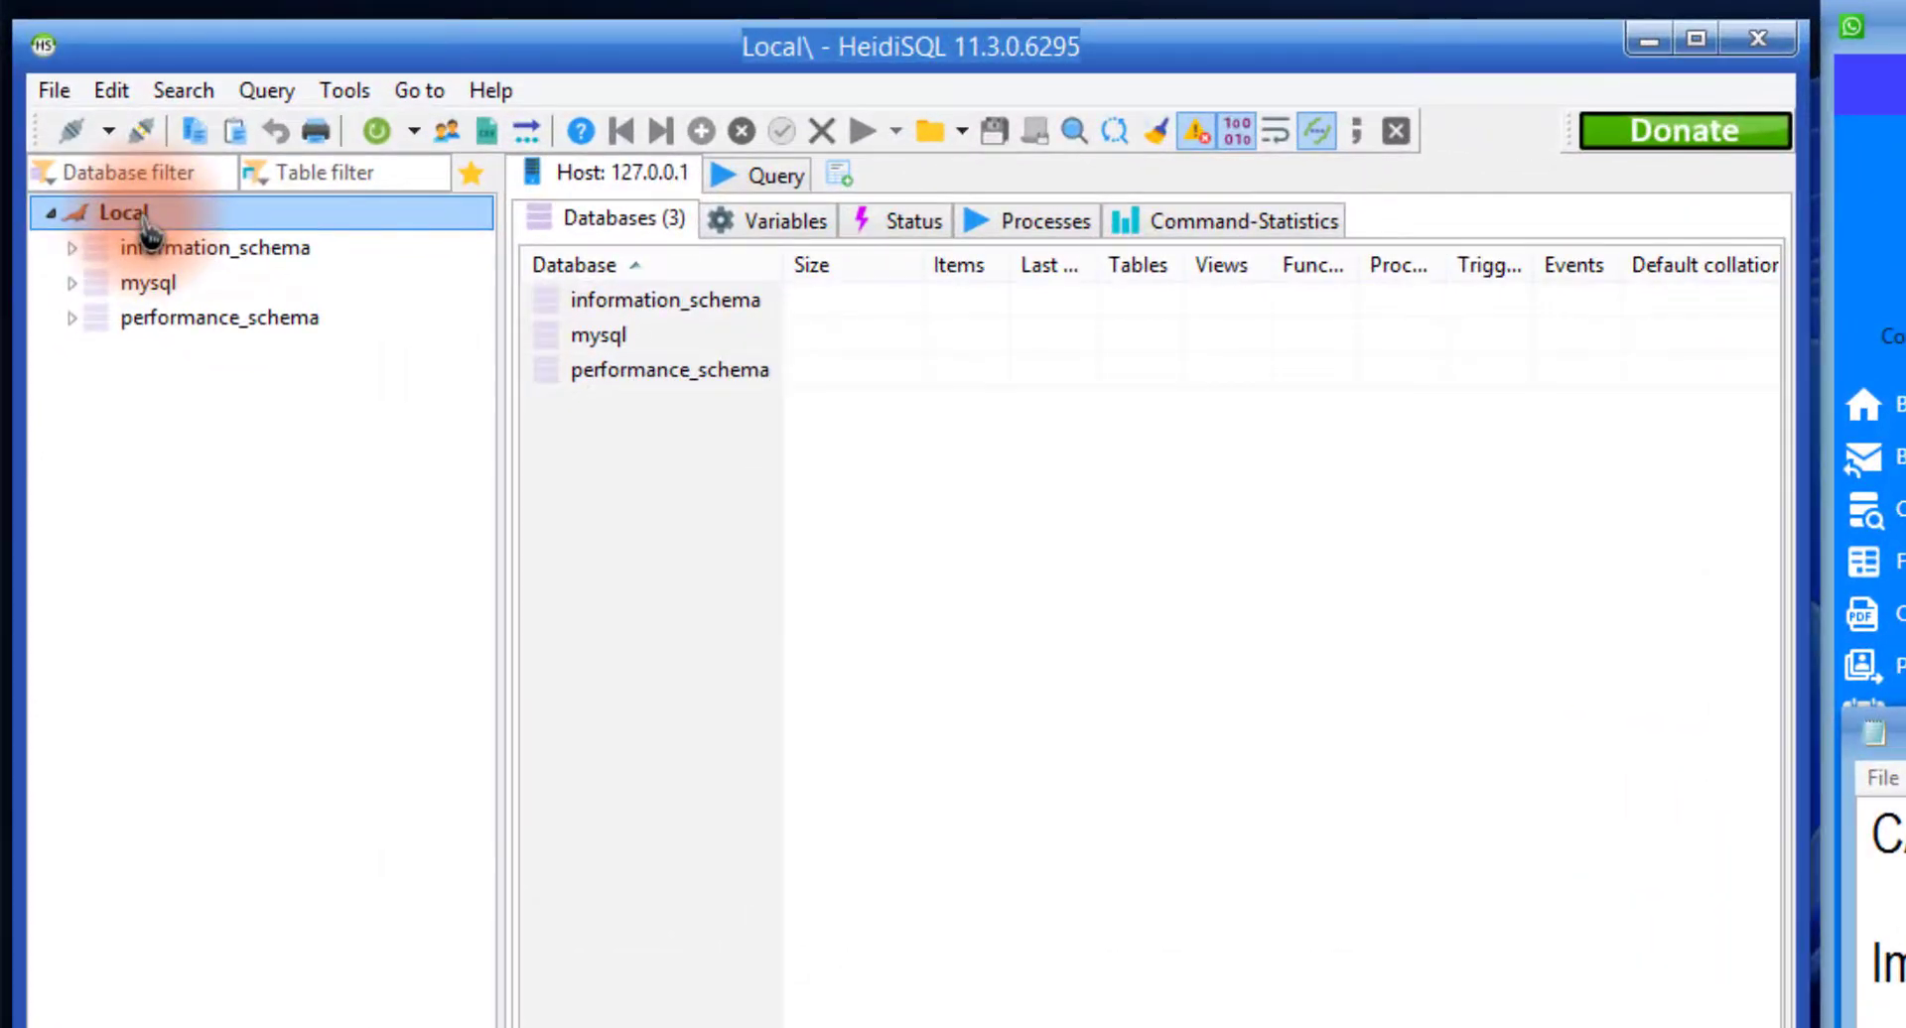
right_click(145, 218)
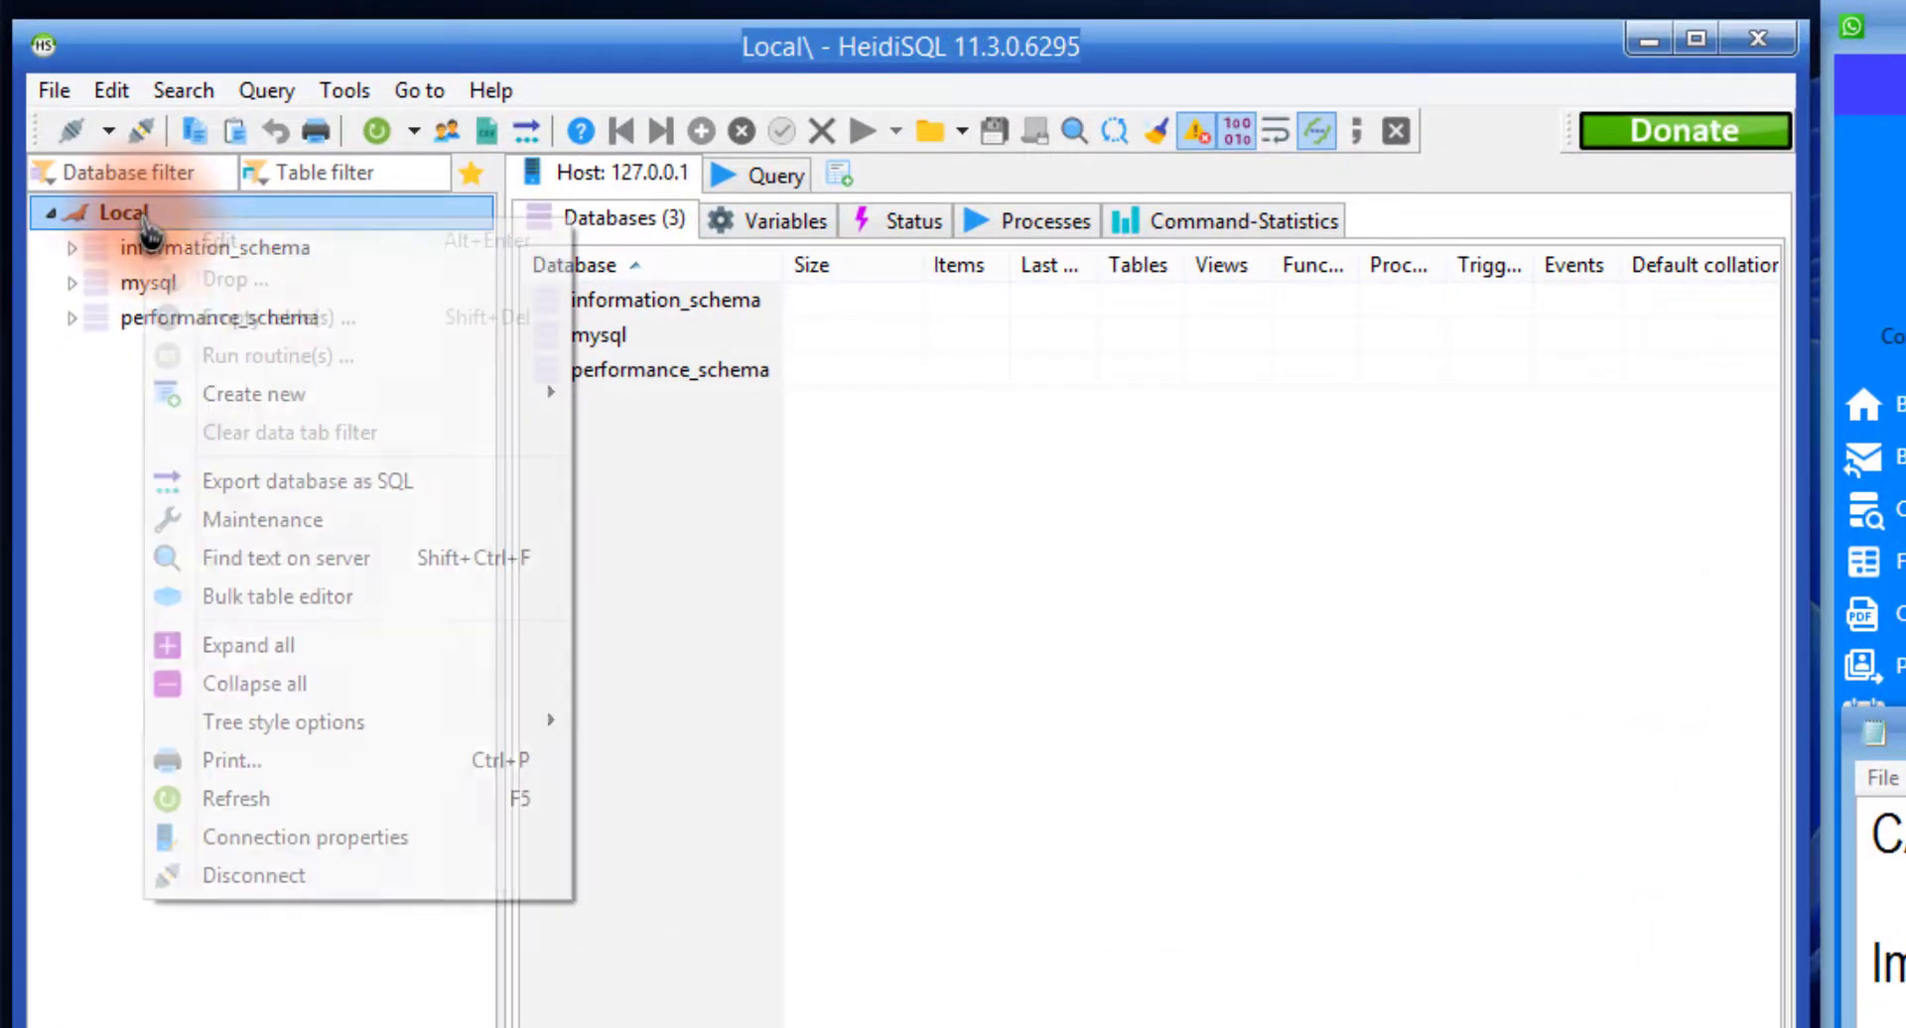
mouse_move(286, 397)
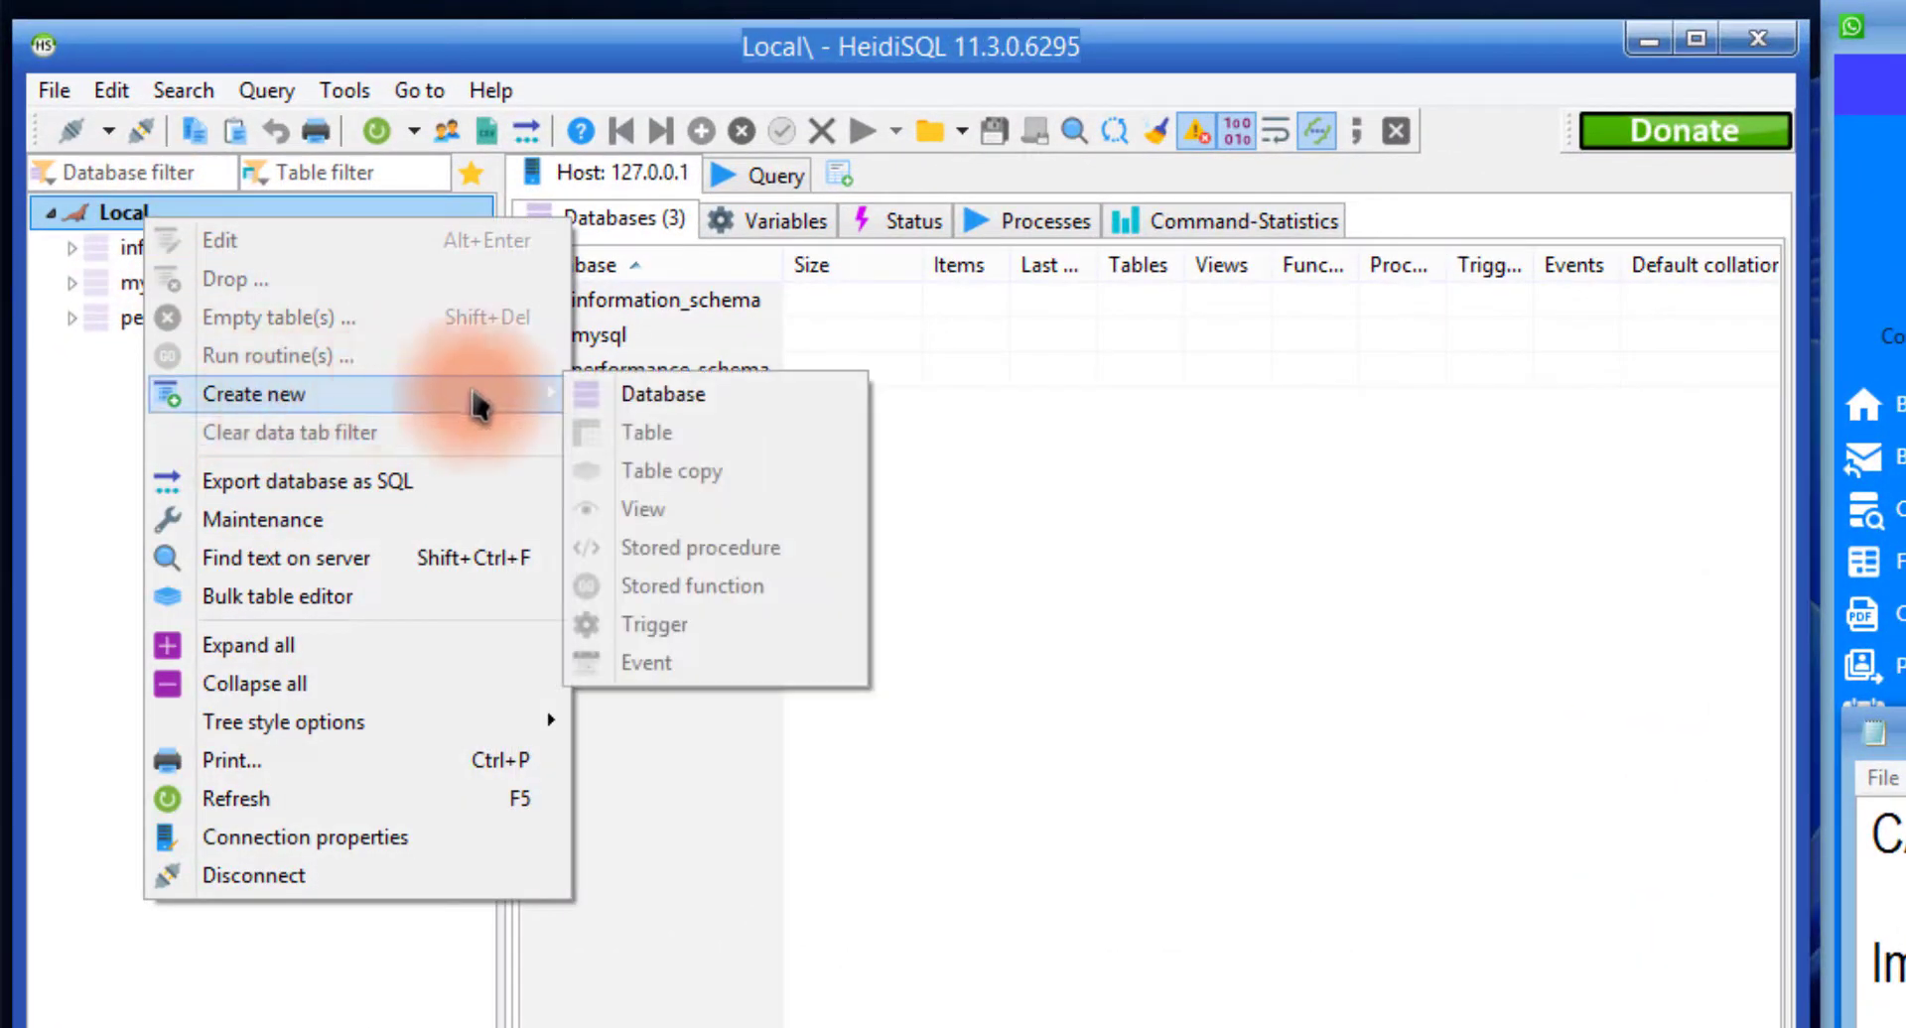
click(651, 397)
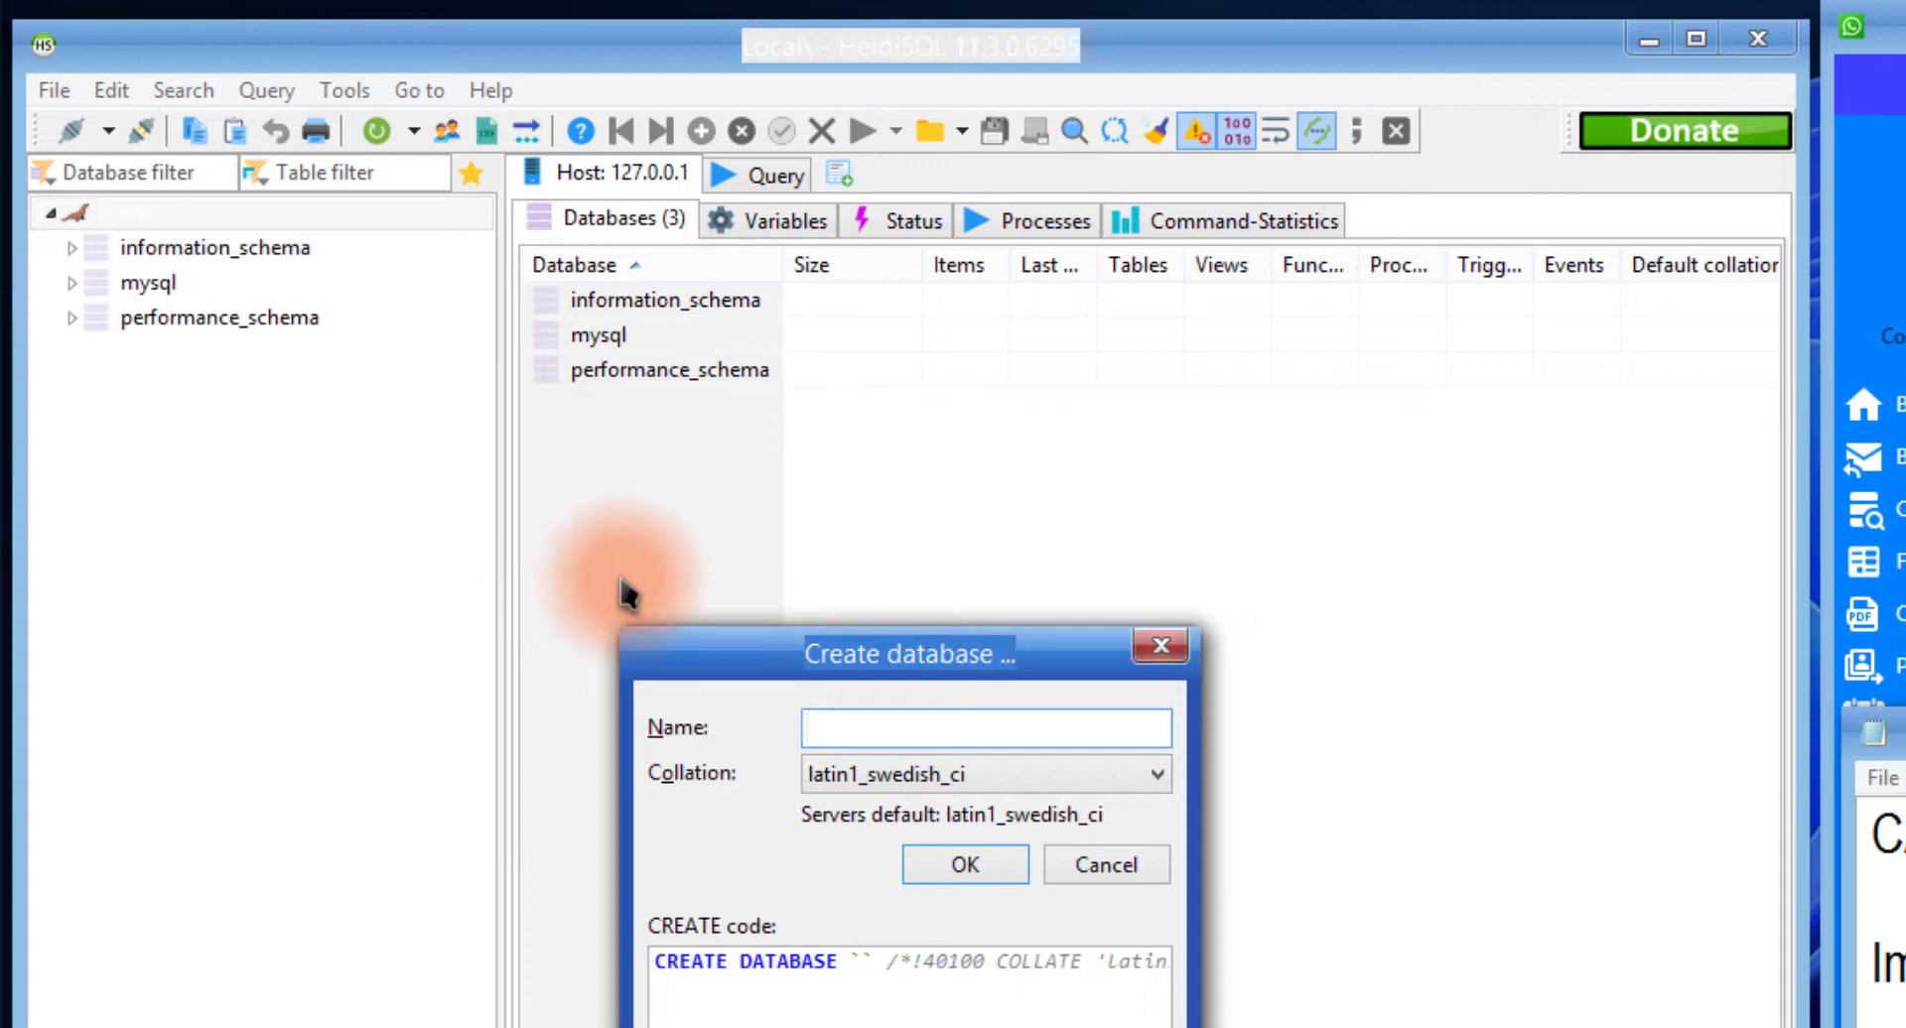
text(s)
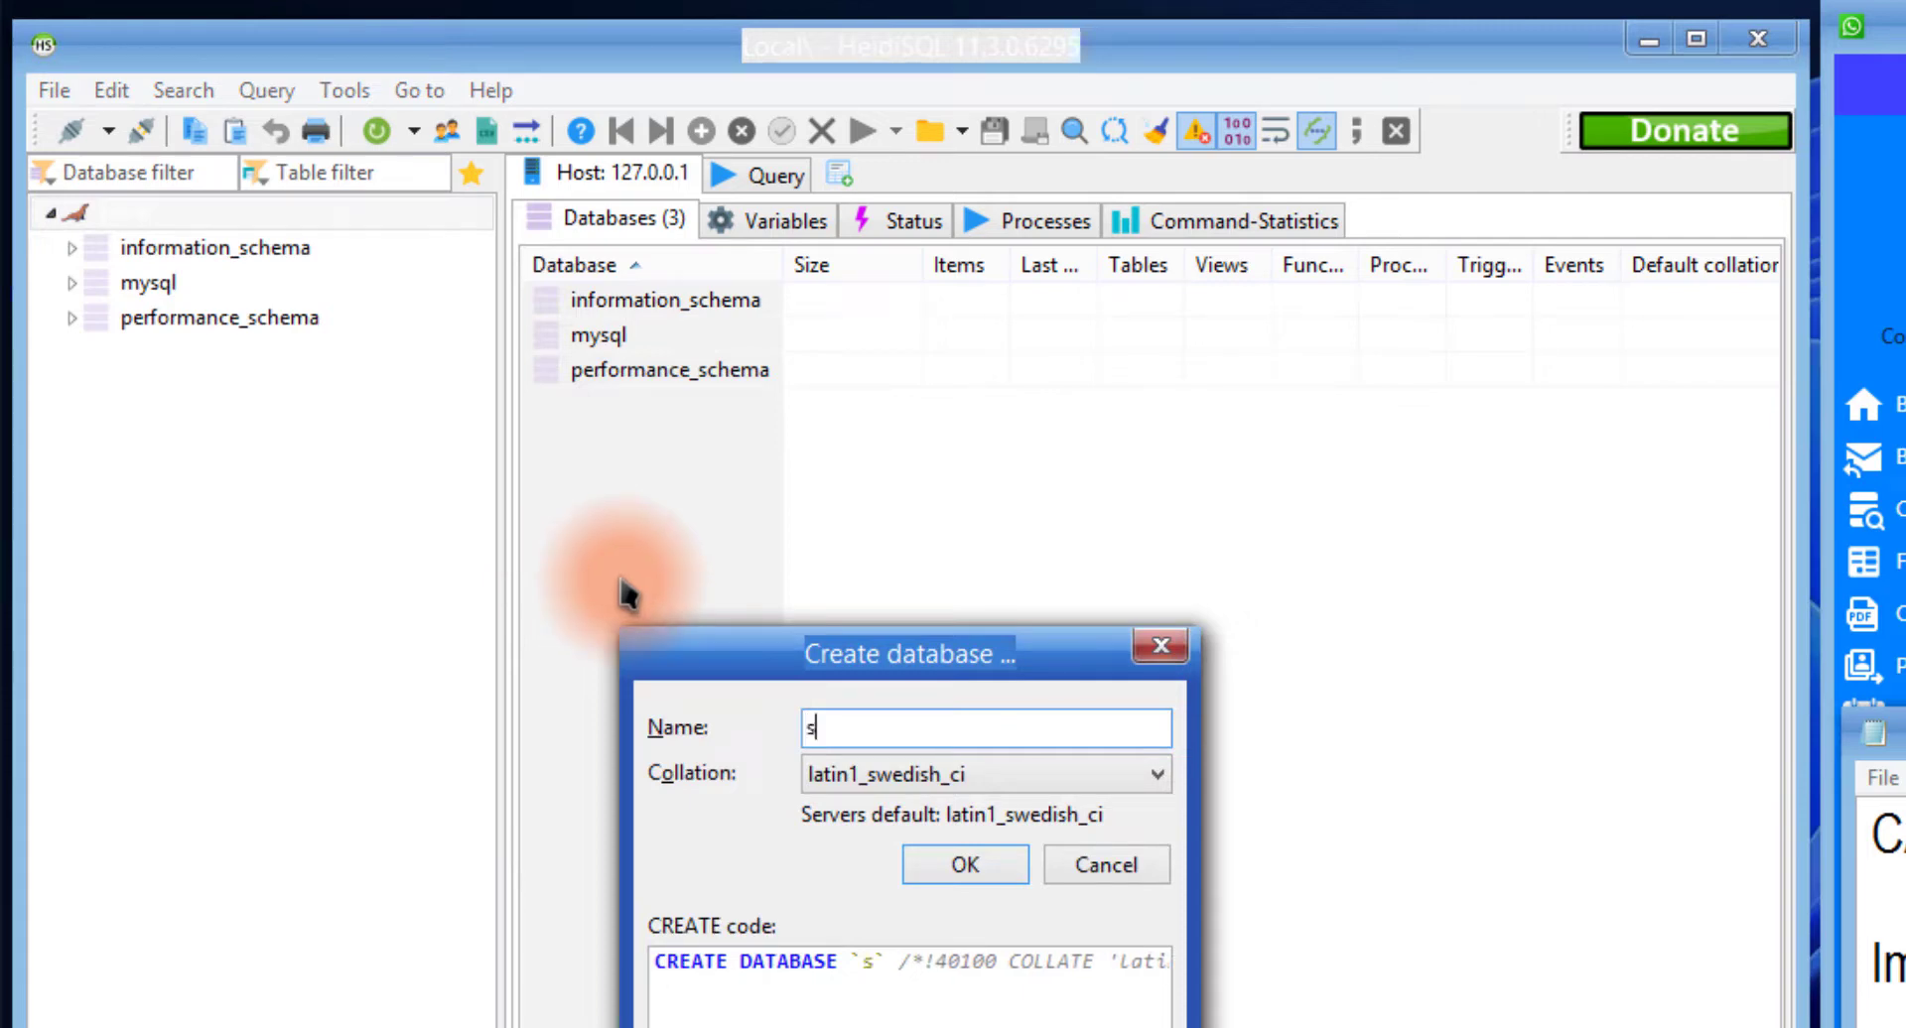
text(erverwa)
key(Return)
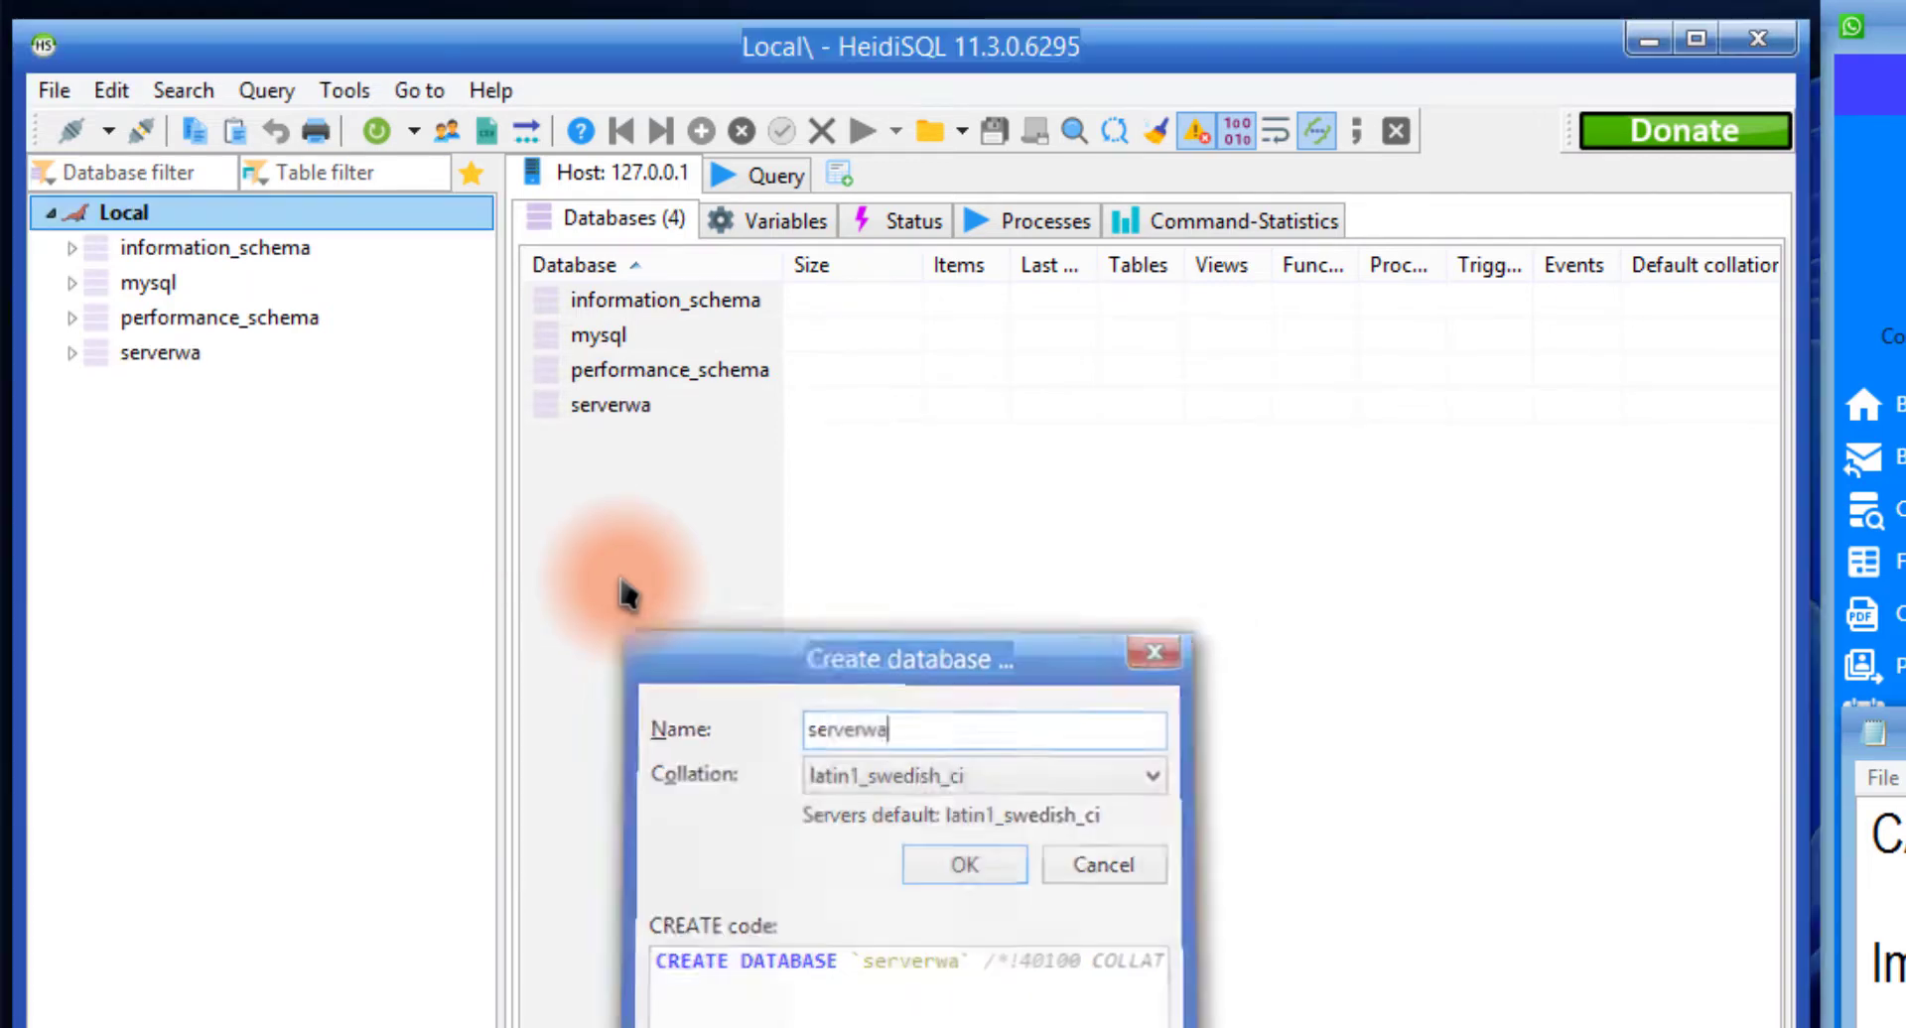
click(148, 356)
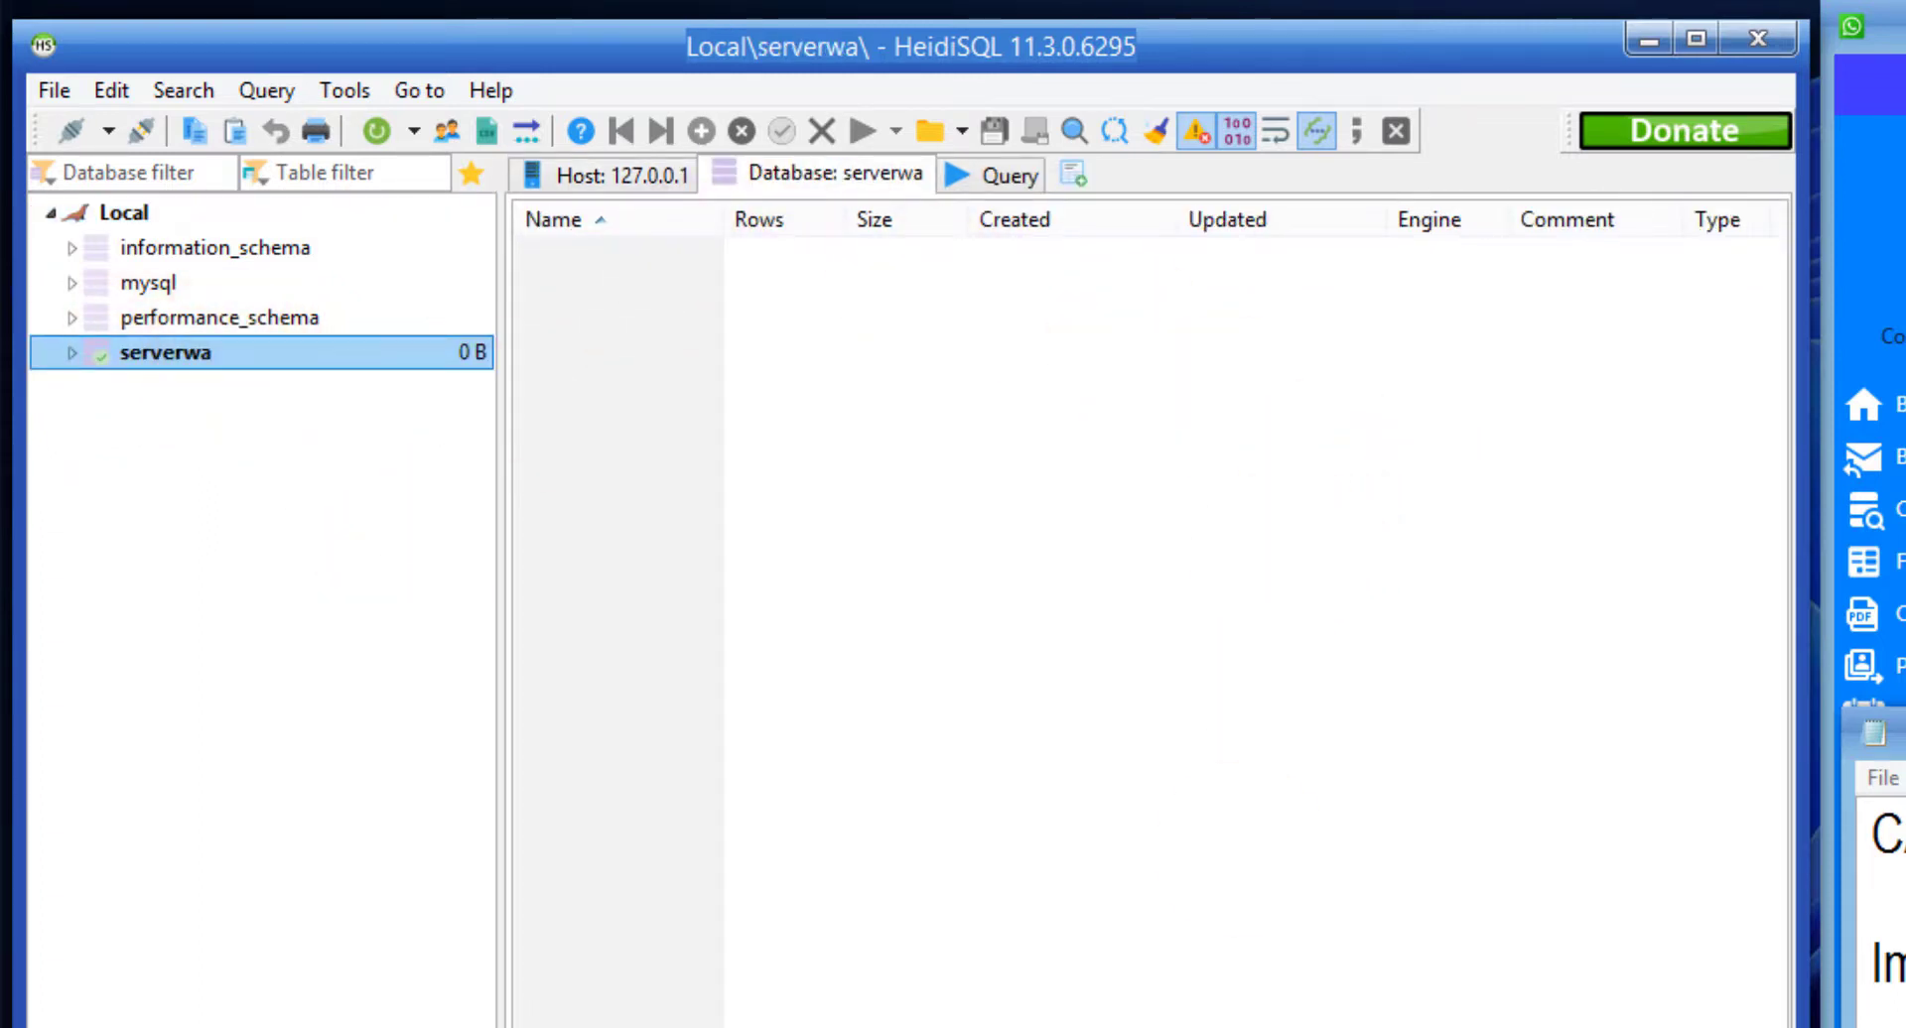
Compare the new database's name with the serverwa.sql file name in the Desktop folder in File Explorer
click(1191, 1025)
drag(1237, 20, 967, 473)
click(219, 367)
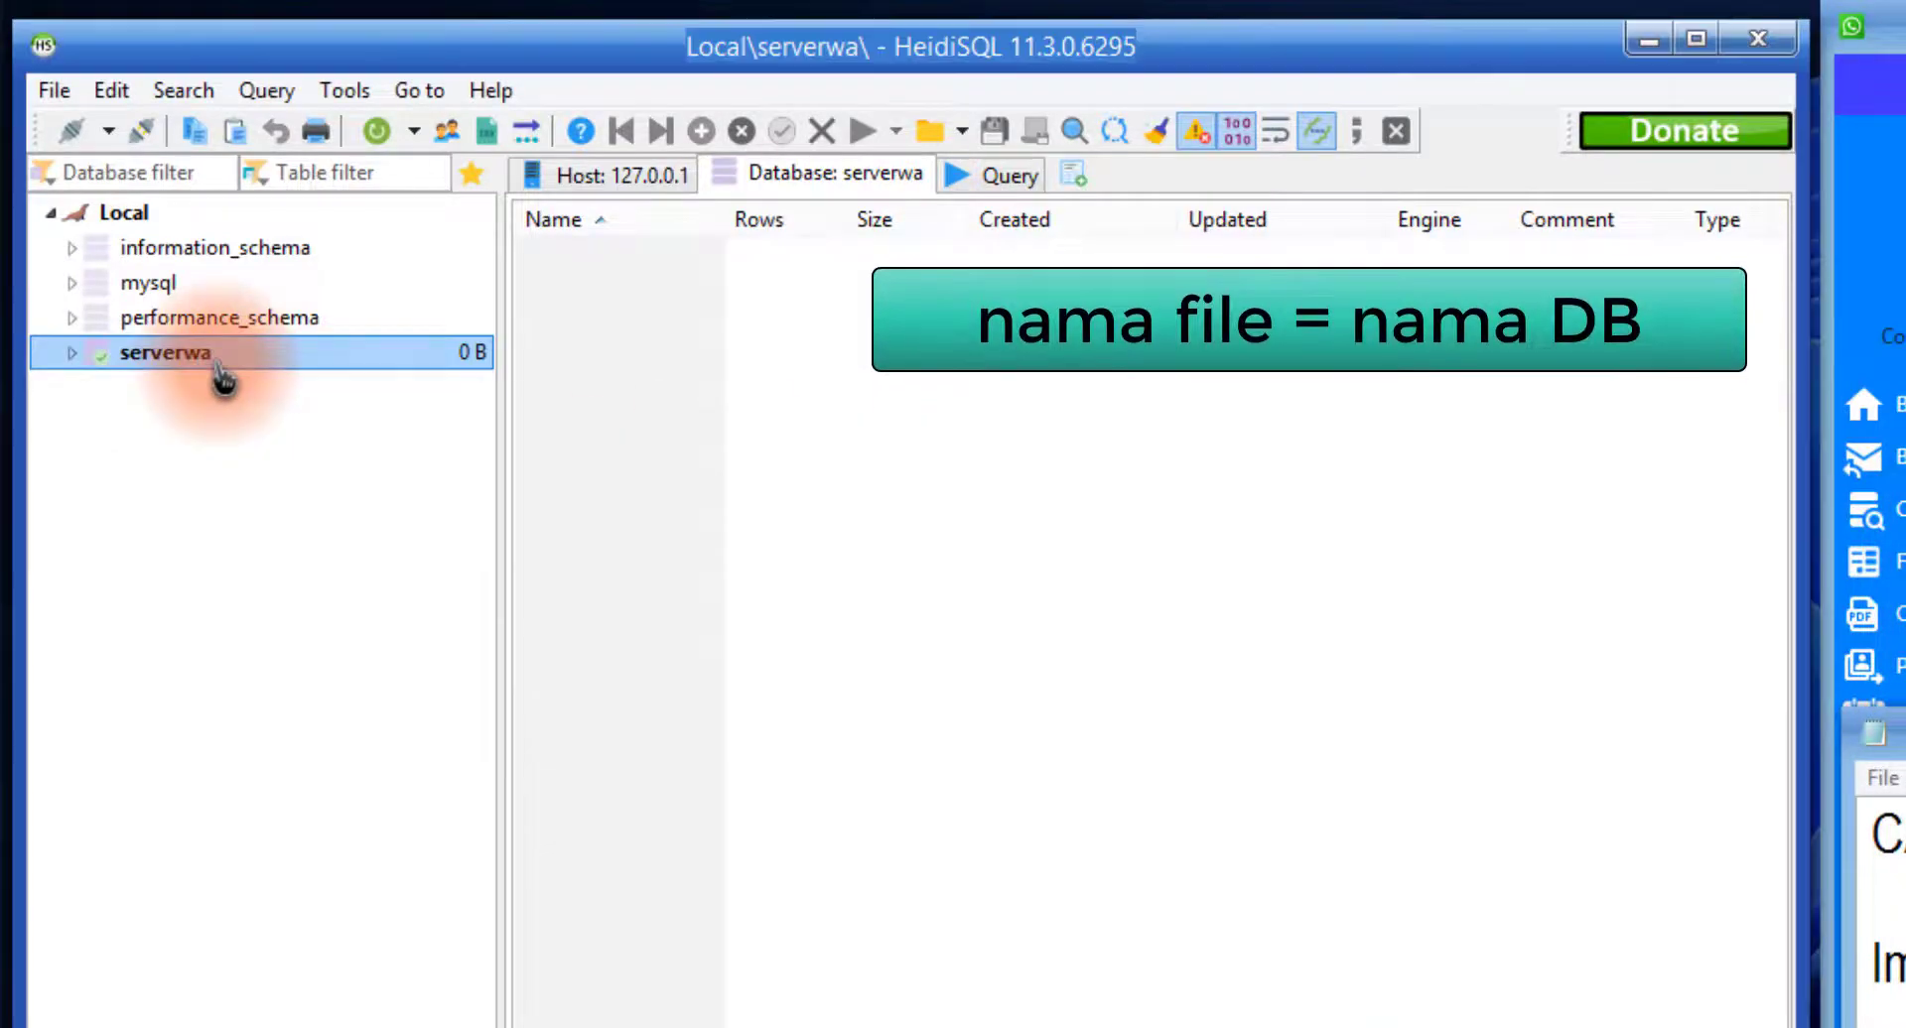
click(1896, 893)
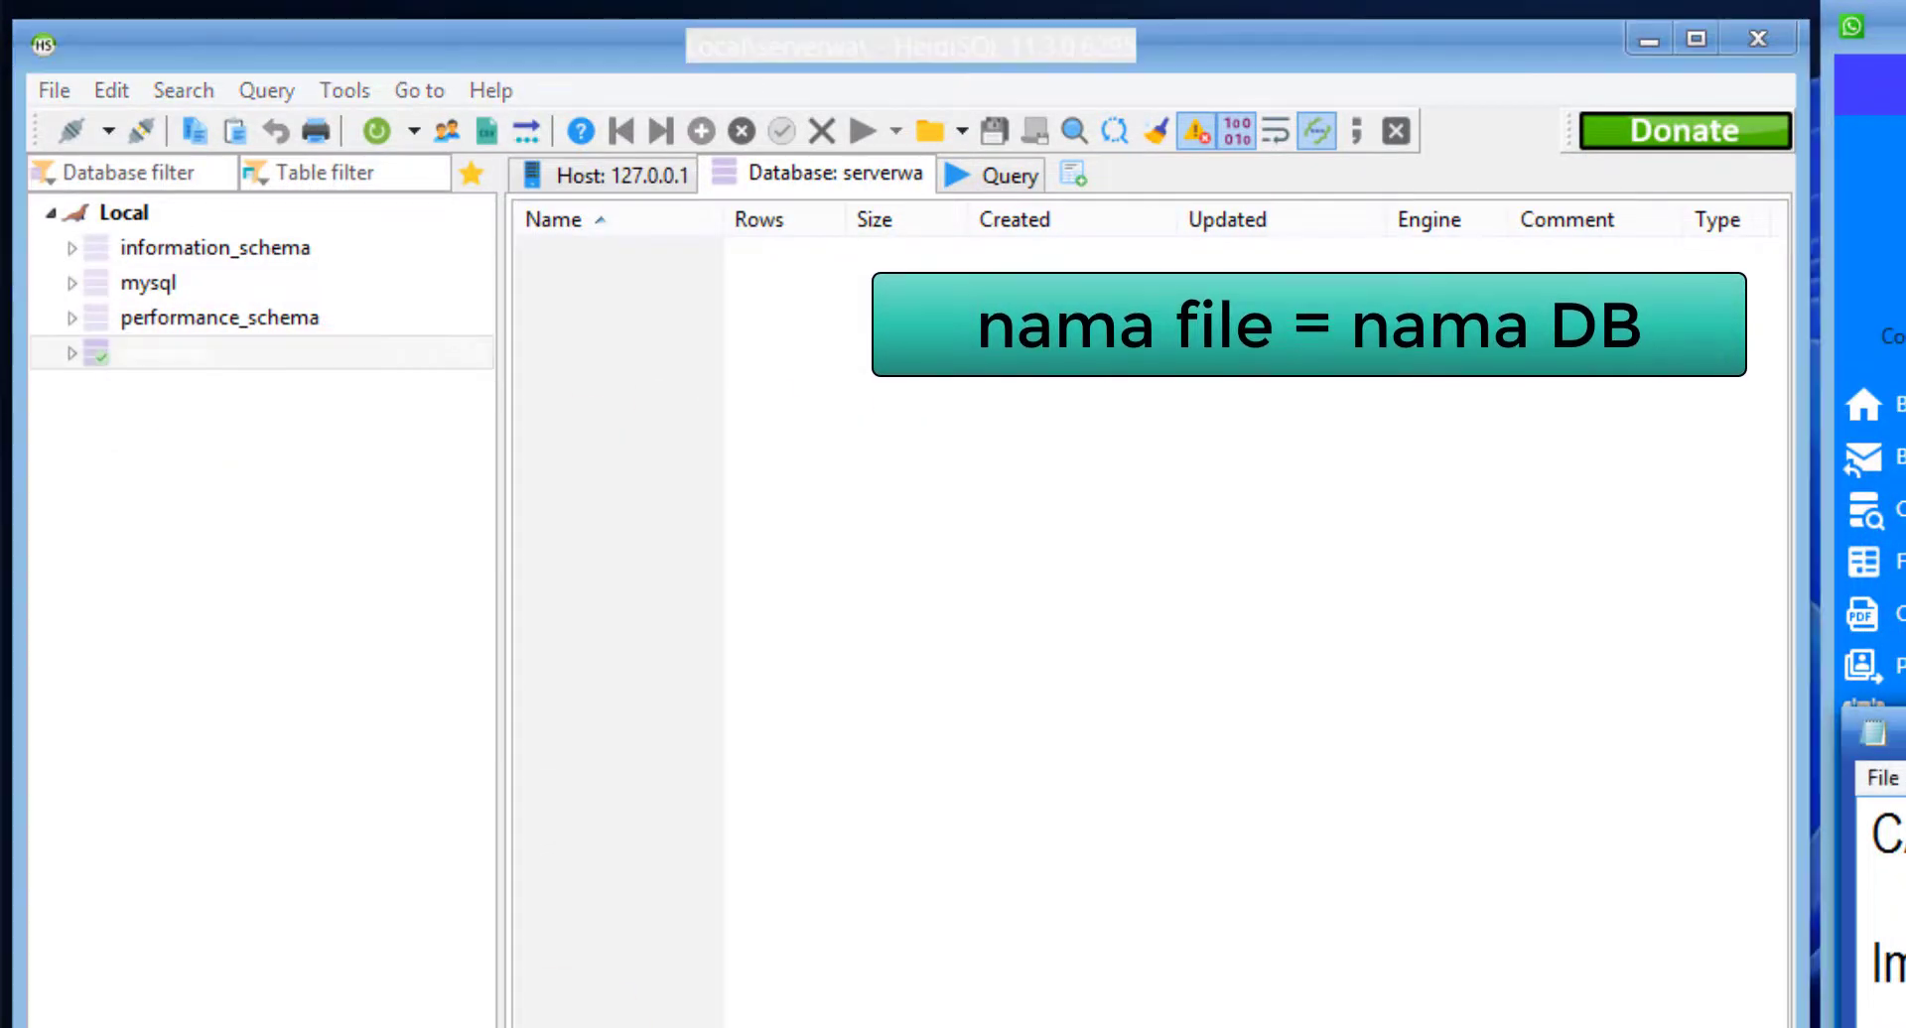
click(675, 1025)
click(521, 883)
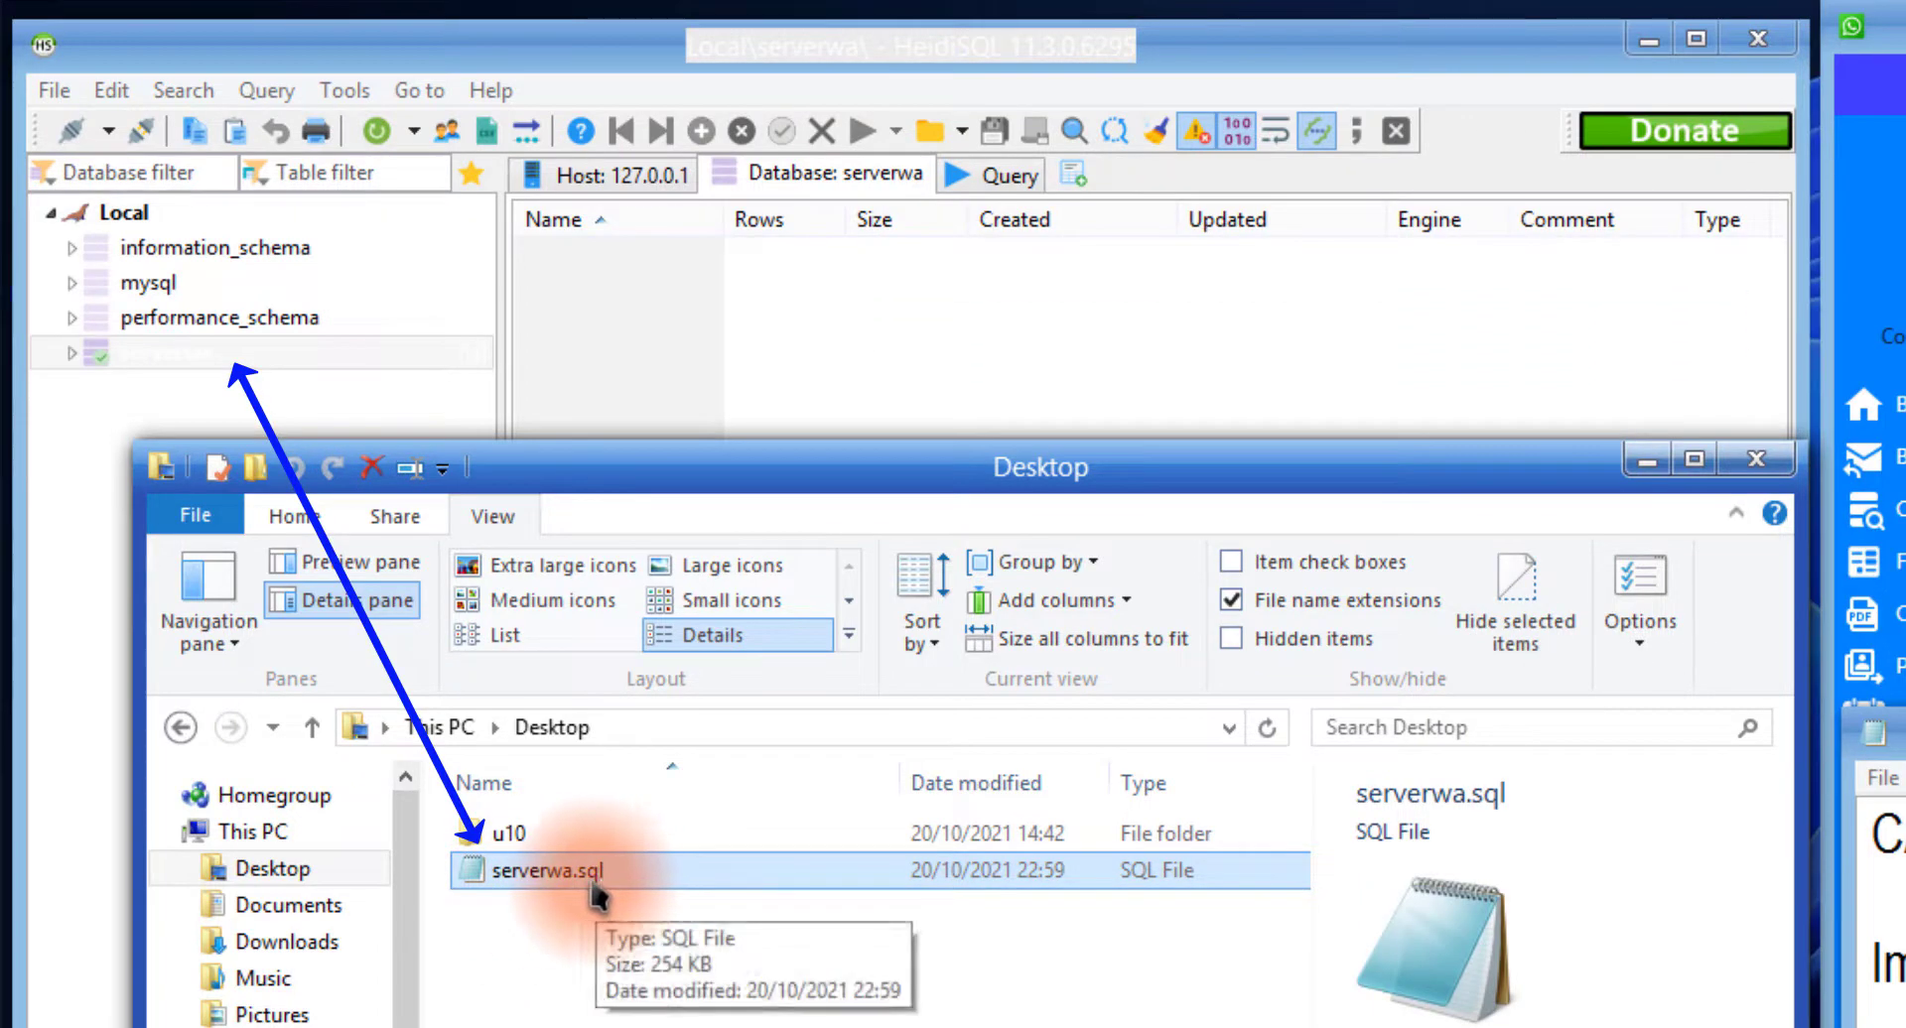
Switch to Autorespon WA and stop its database connection
click(541, 1025)
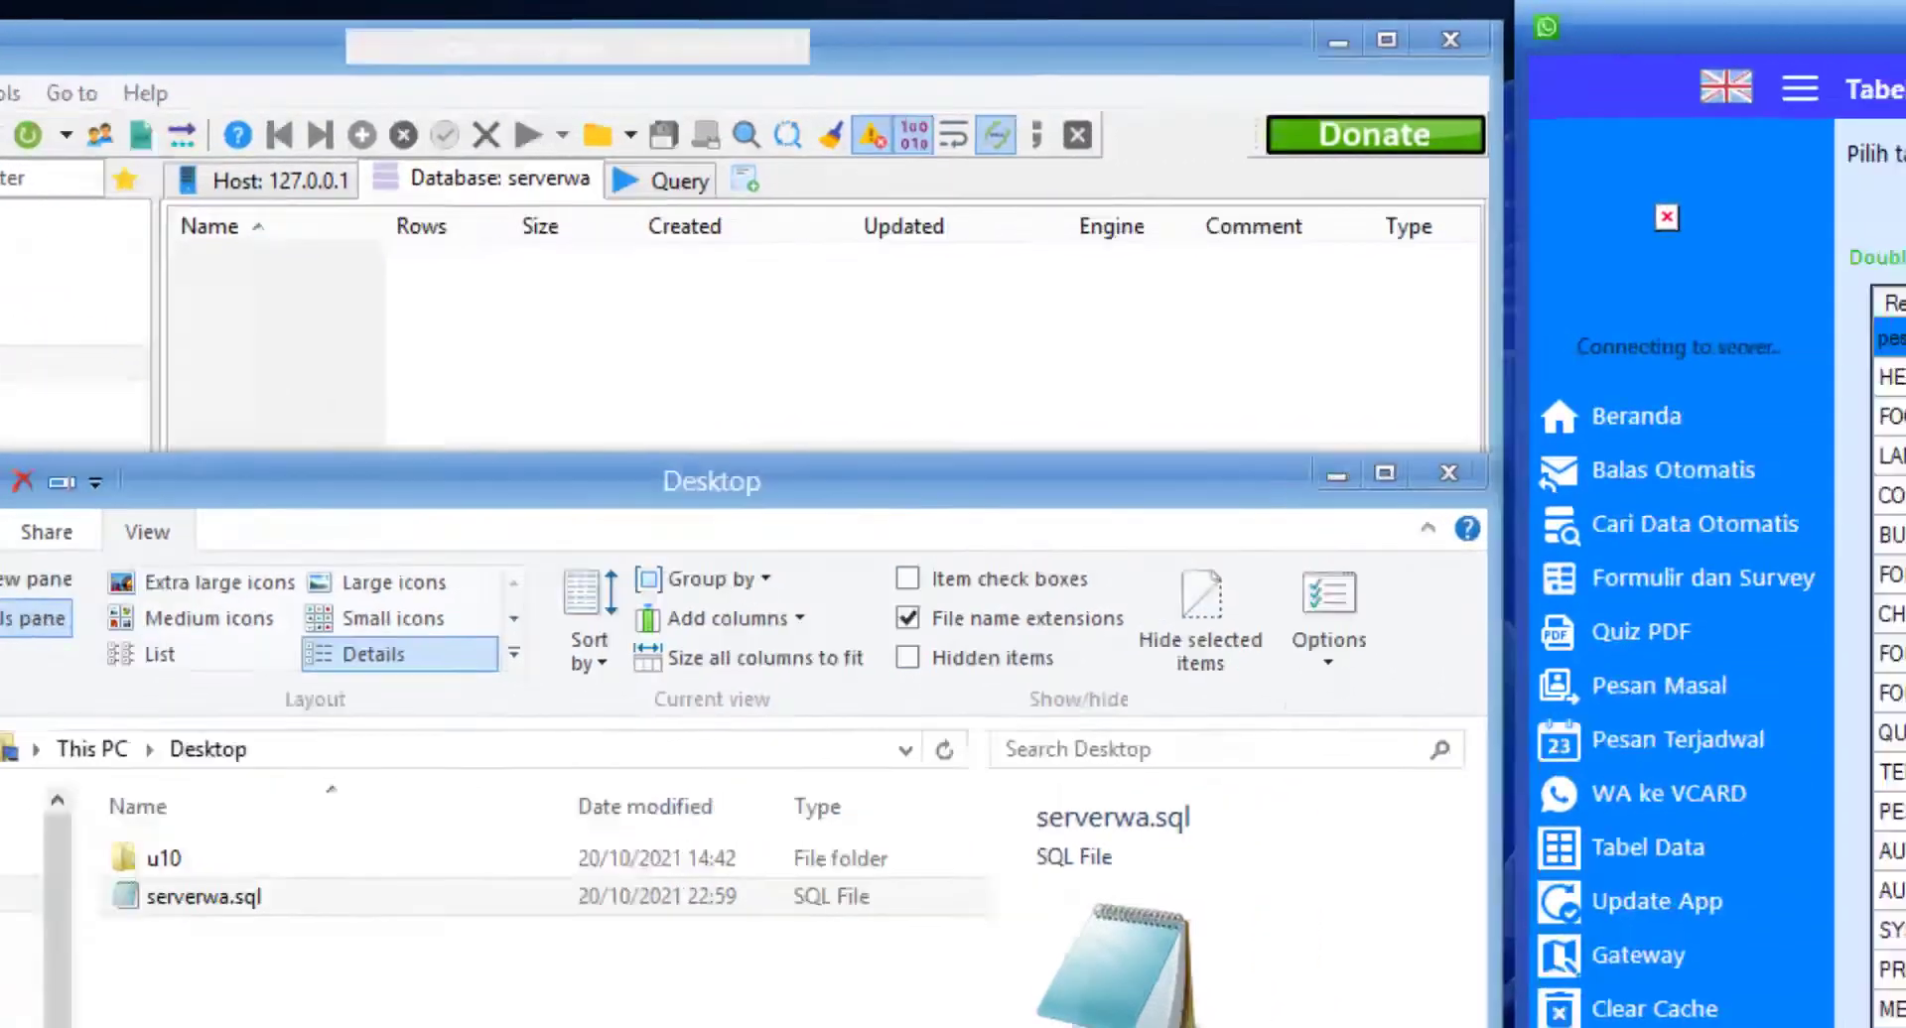
click(1354, 190)
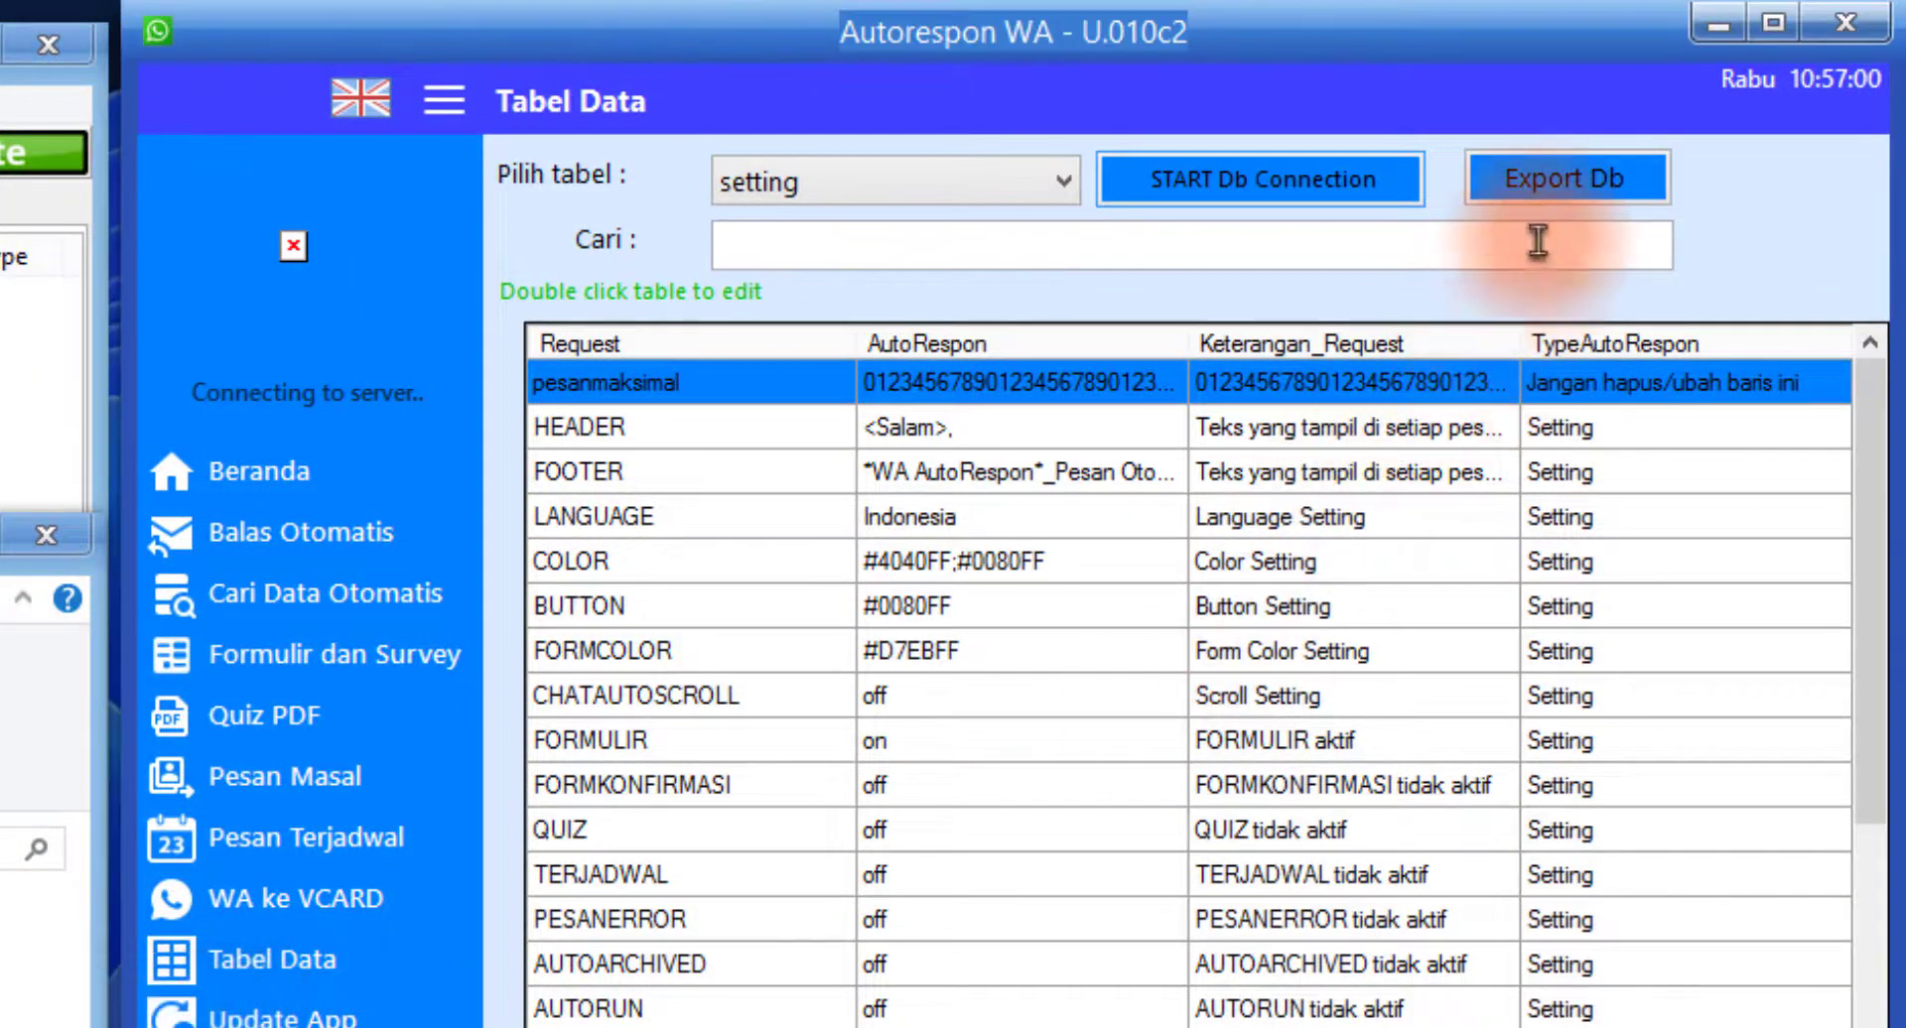
click(1519, 180)
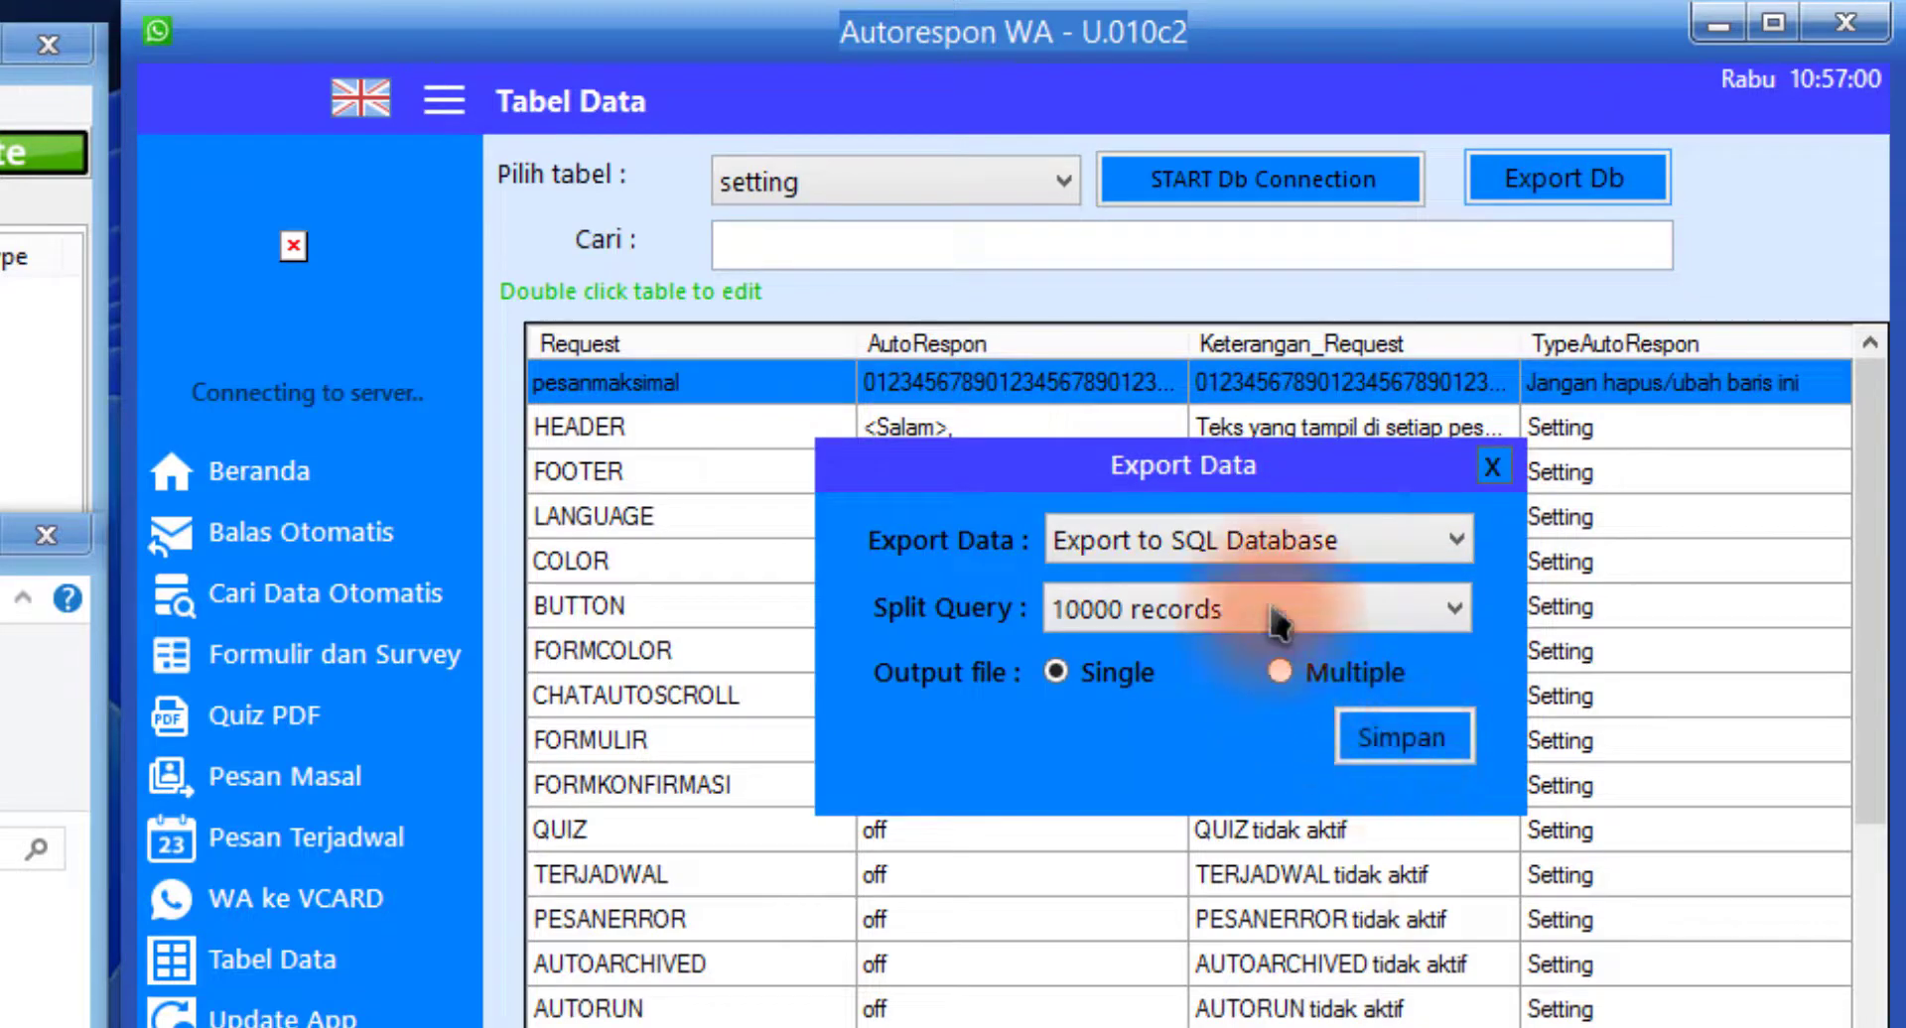
click(1340, 544)
click(1288, 657)
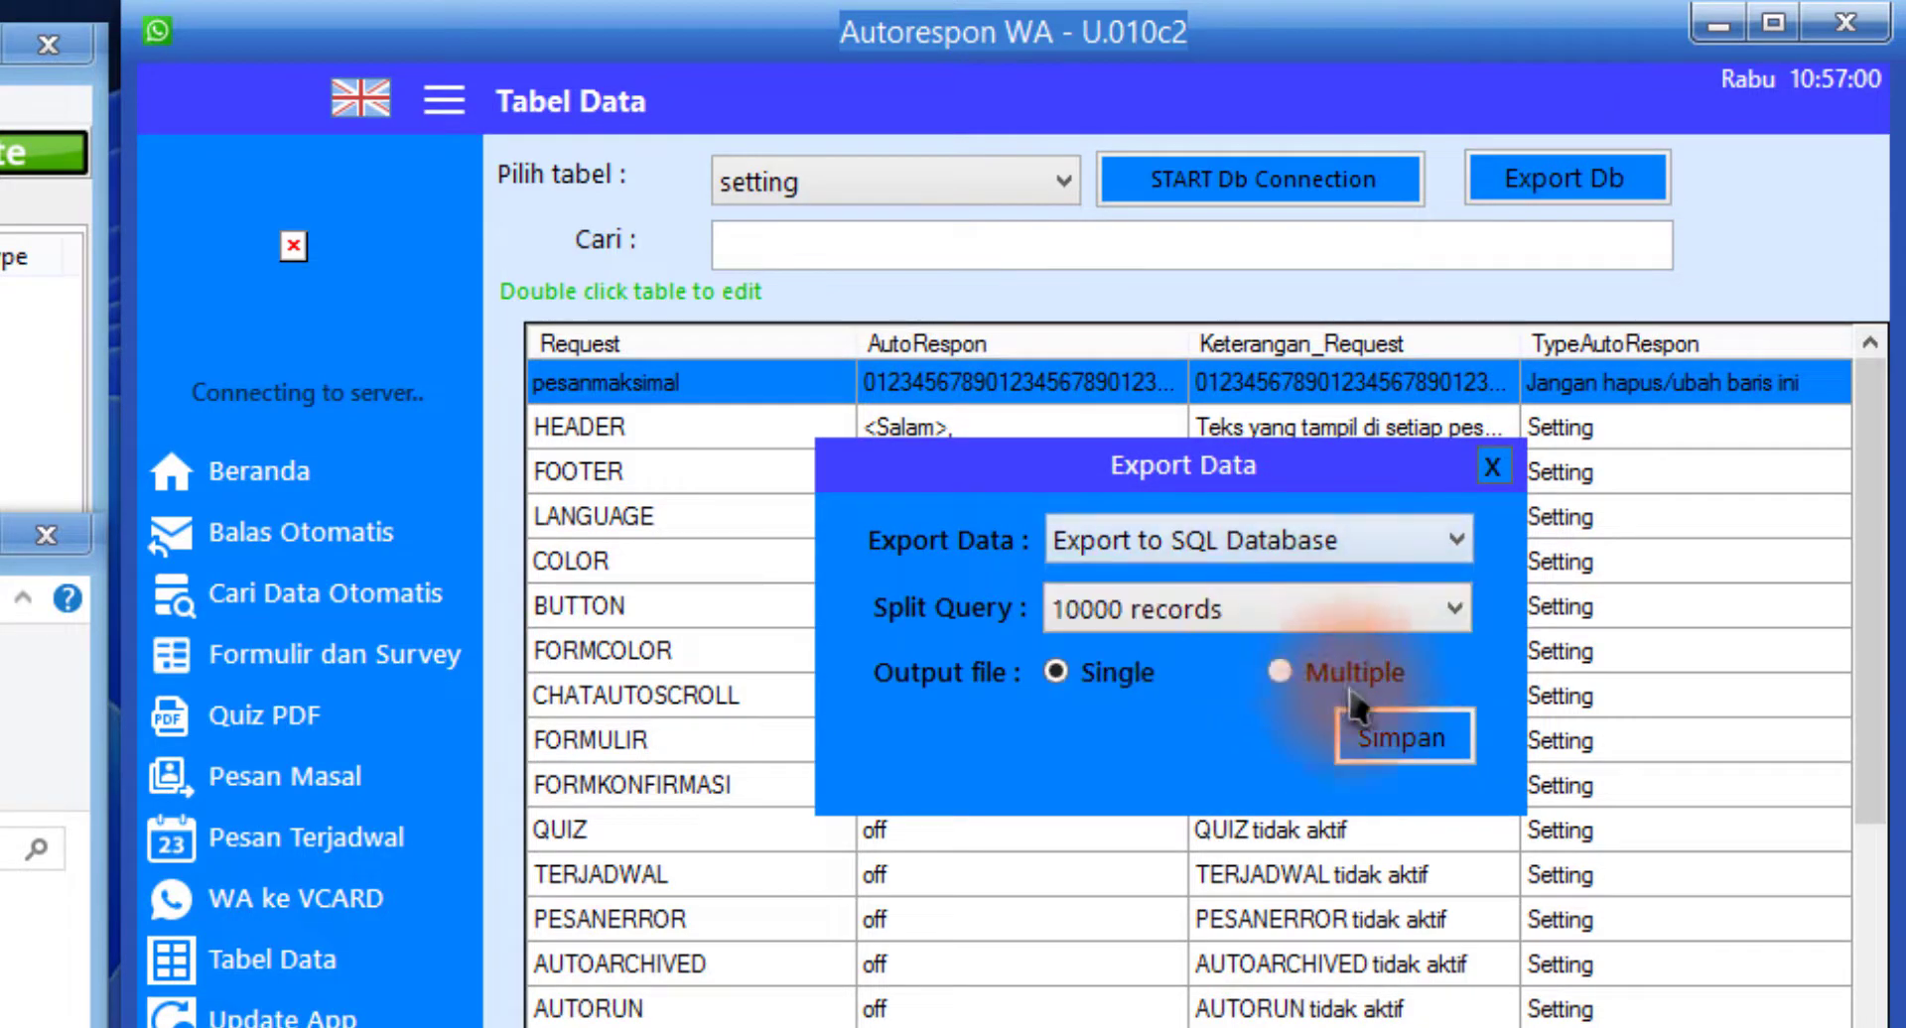
click(1390, 740)
click(447, 952)
drag(447, 952, 198, 950)
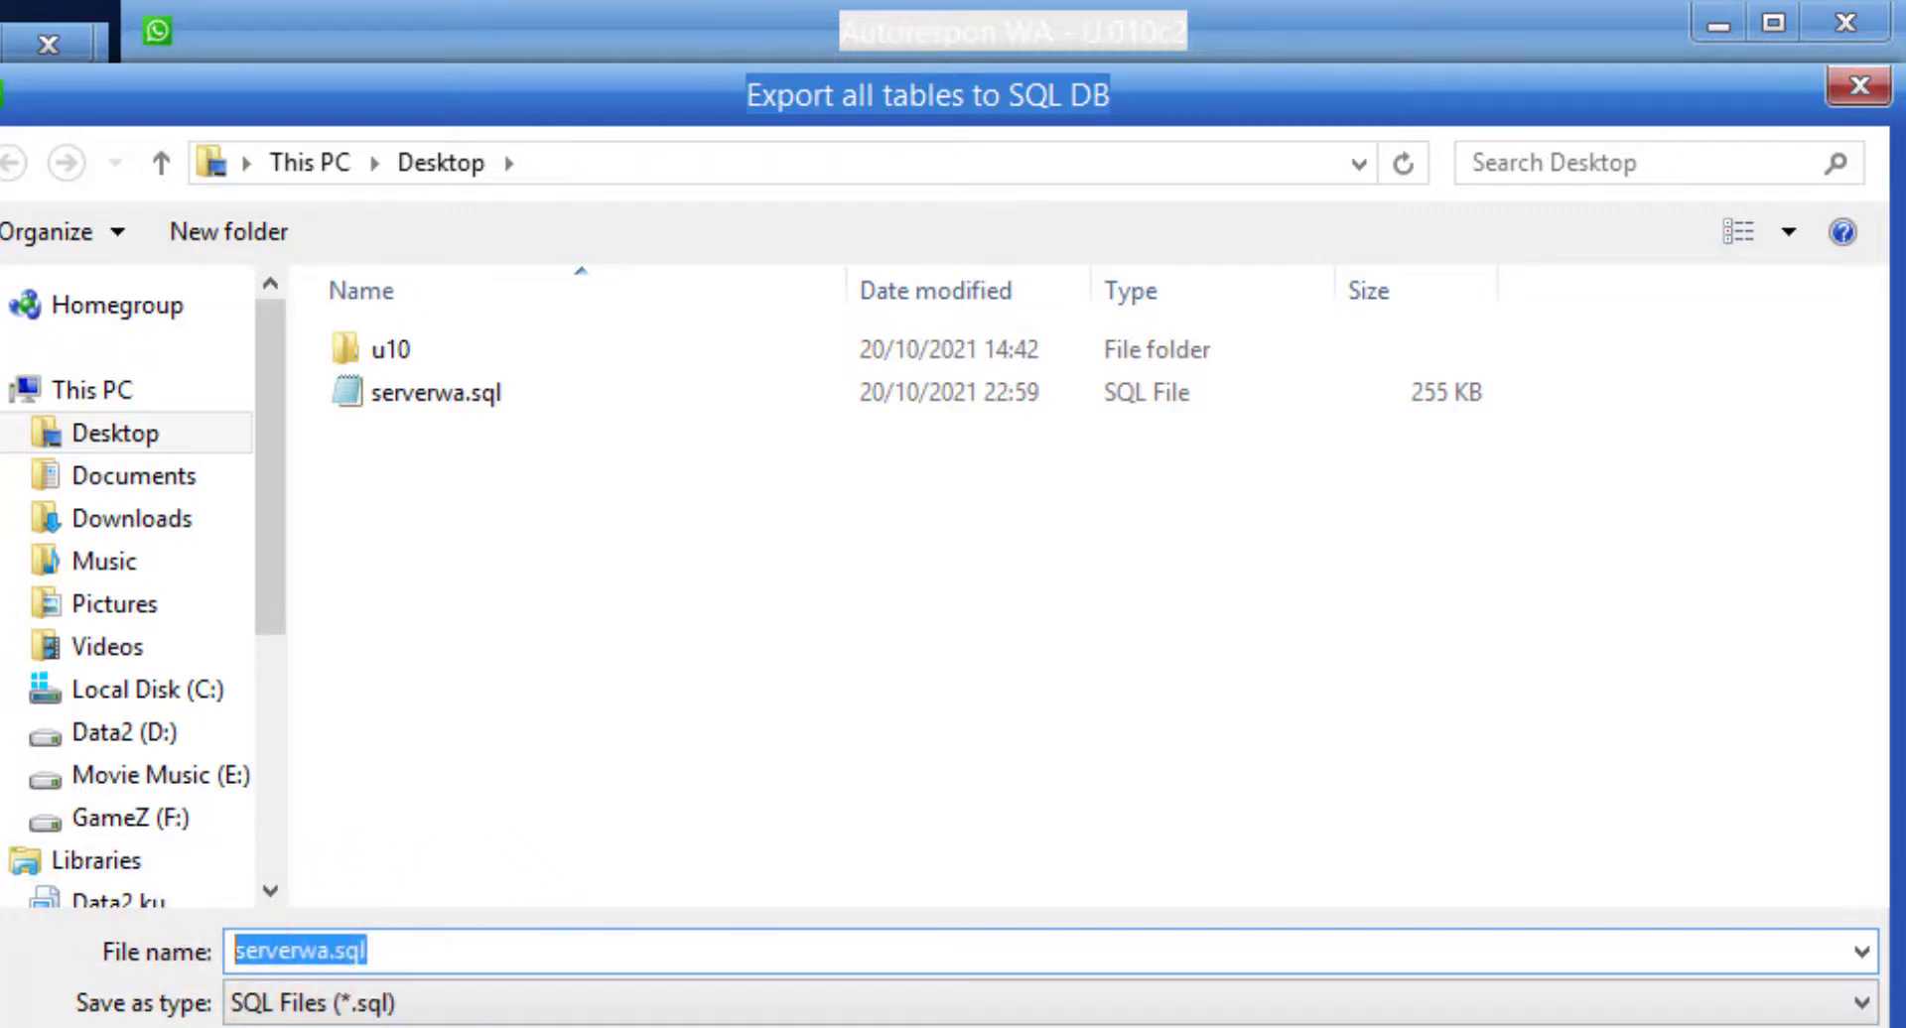
key(alt+Tab)
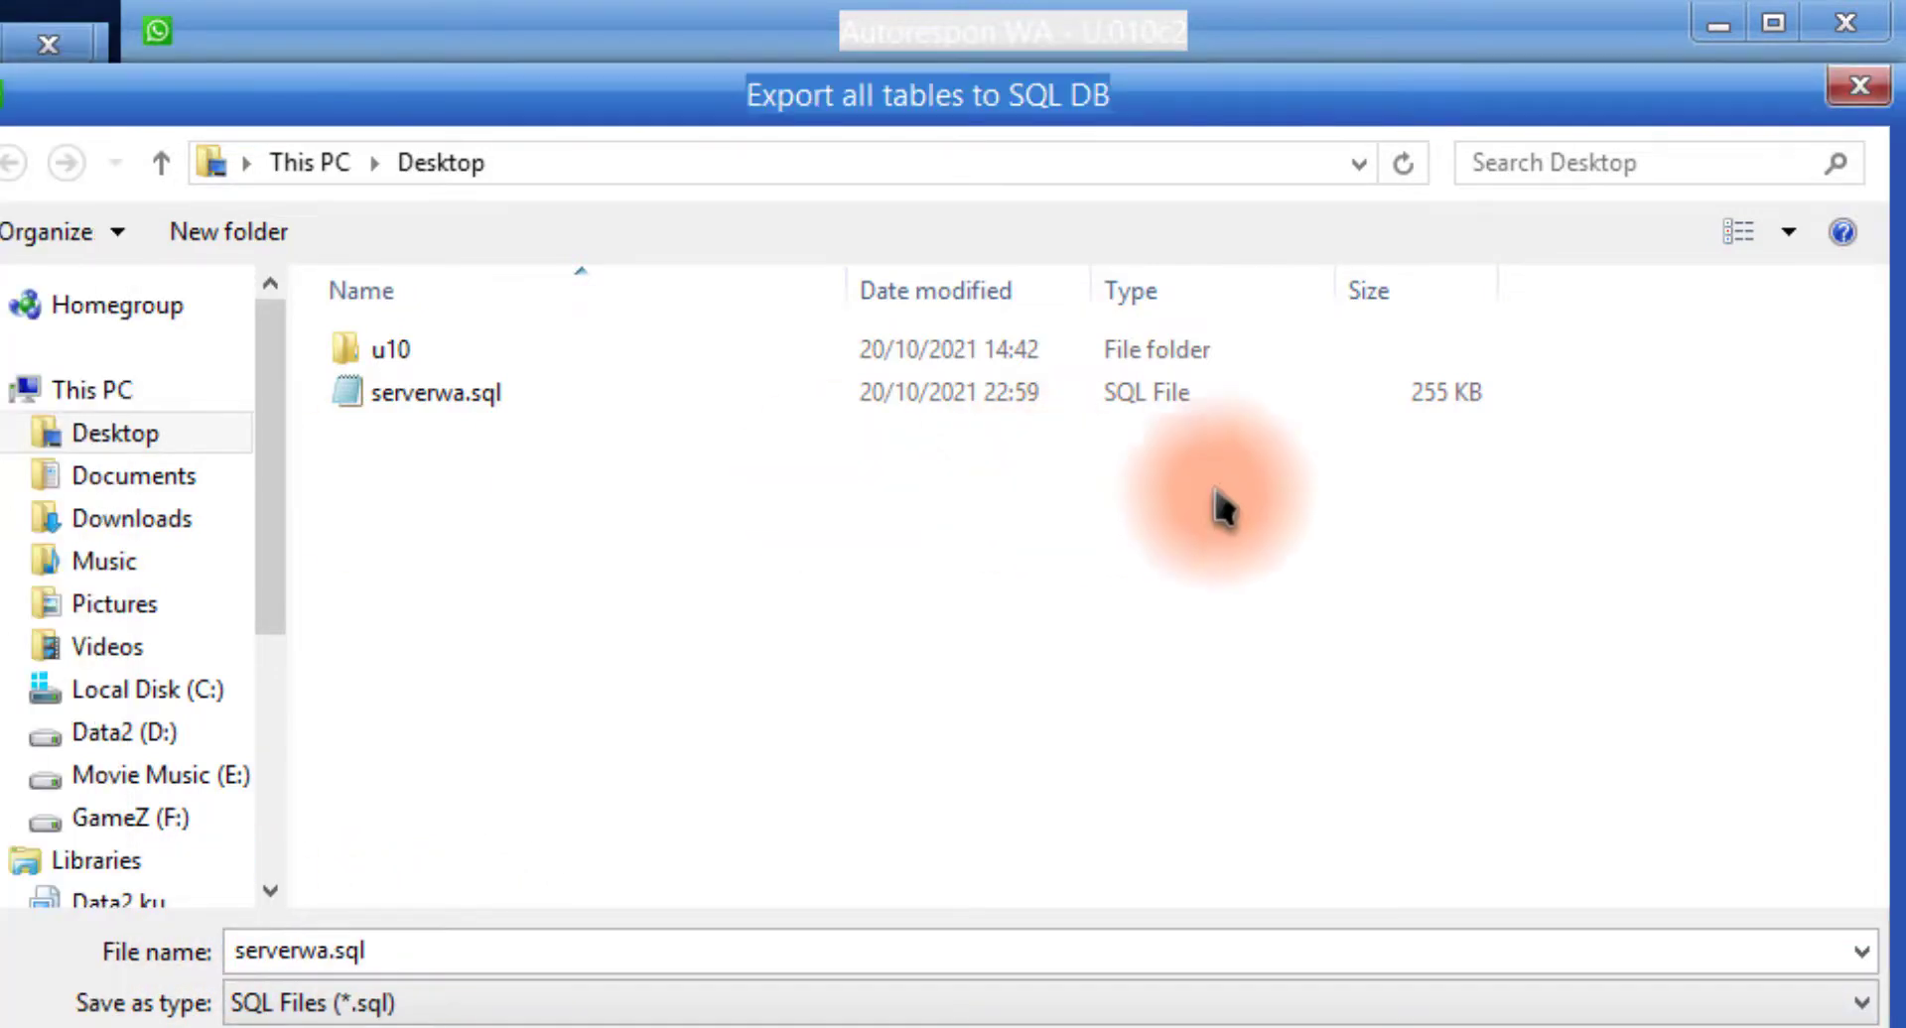
click(1859, 86)
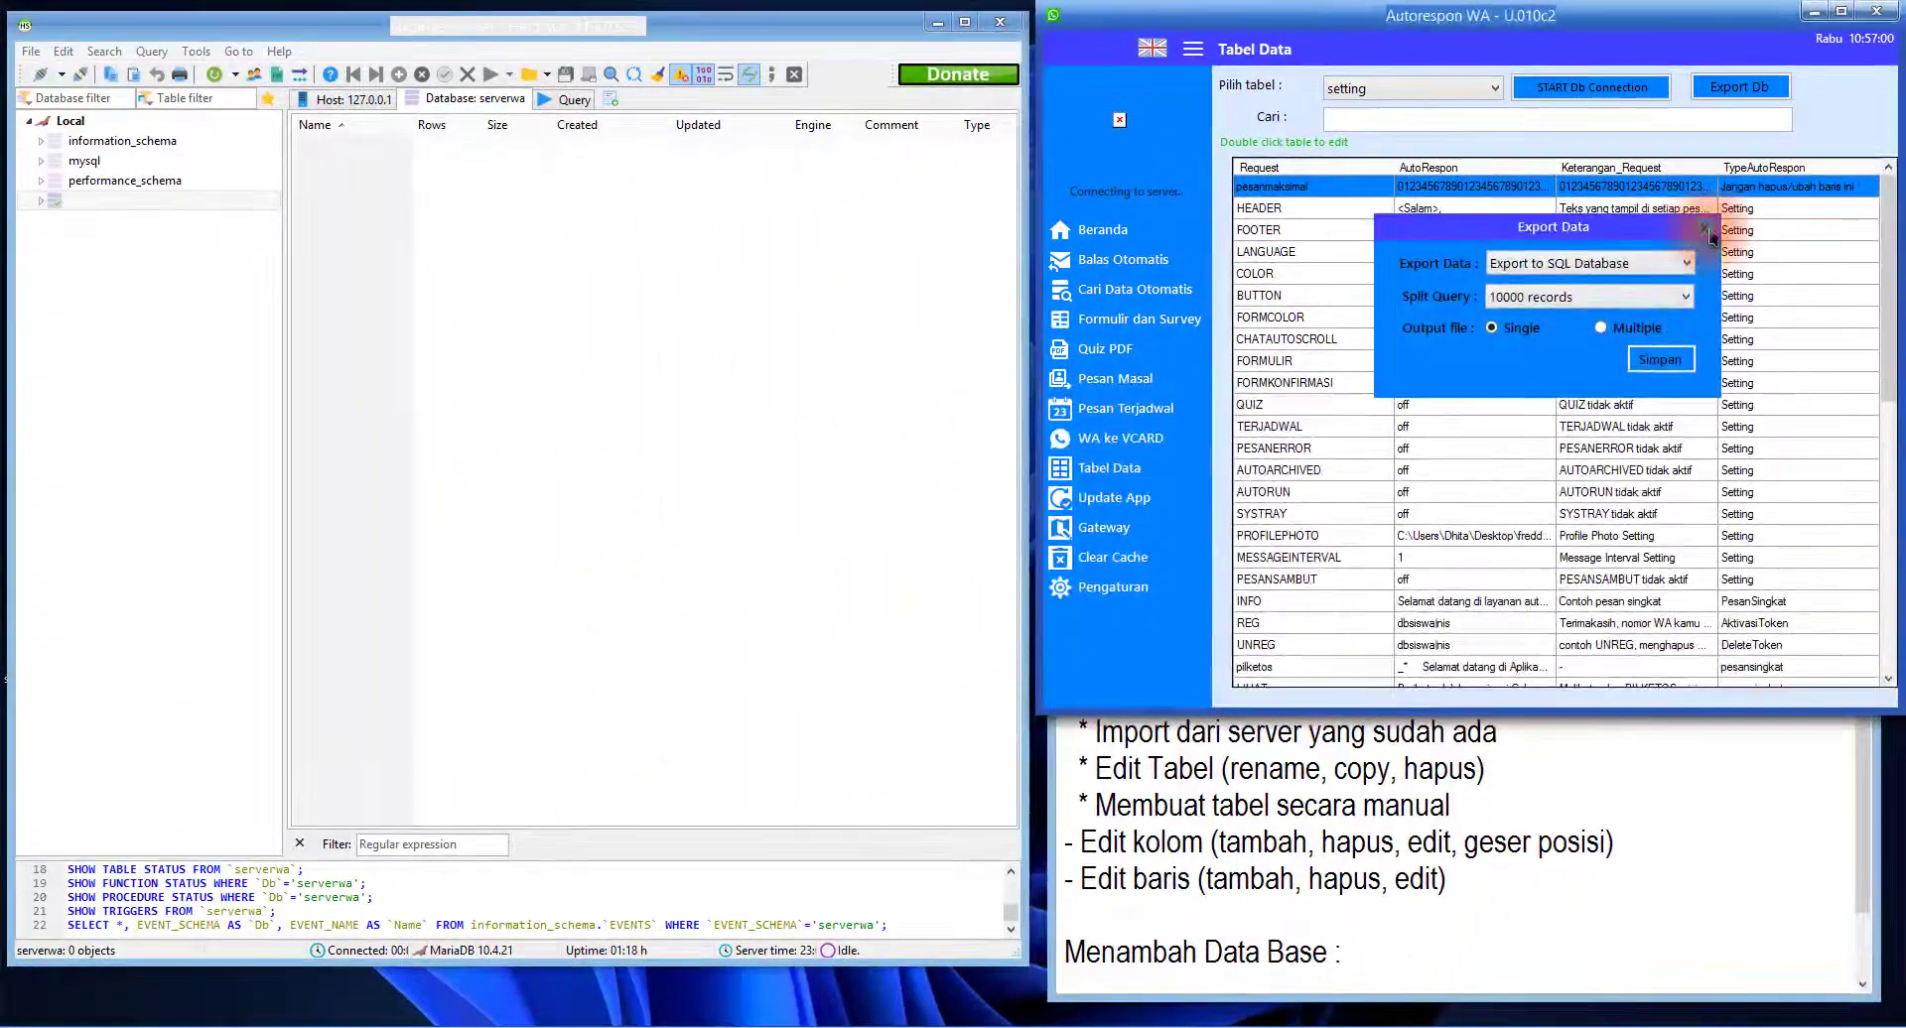
click(1705, 229)
Bring up the Desktop folder in File Explorer and select the serverwa.sql file
click(1321, 527)
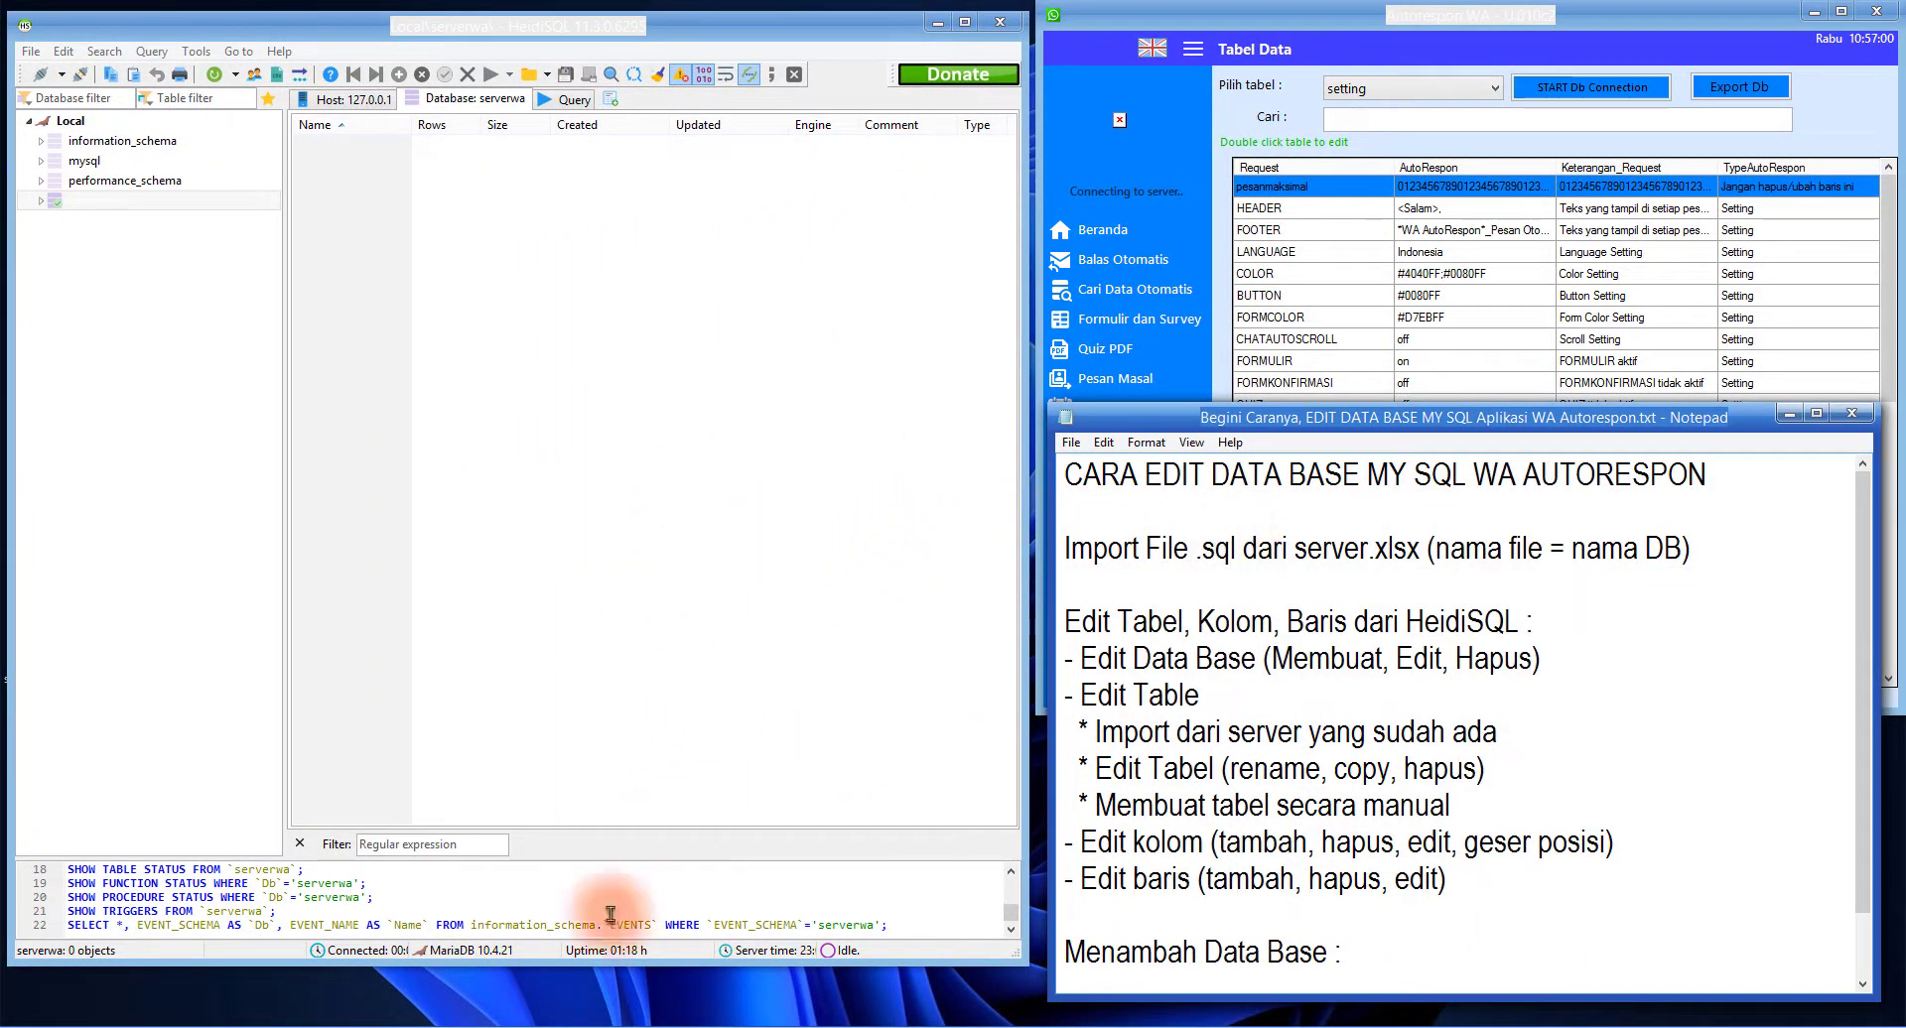
click(186, 1025)
click(362, 578)
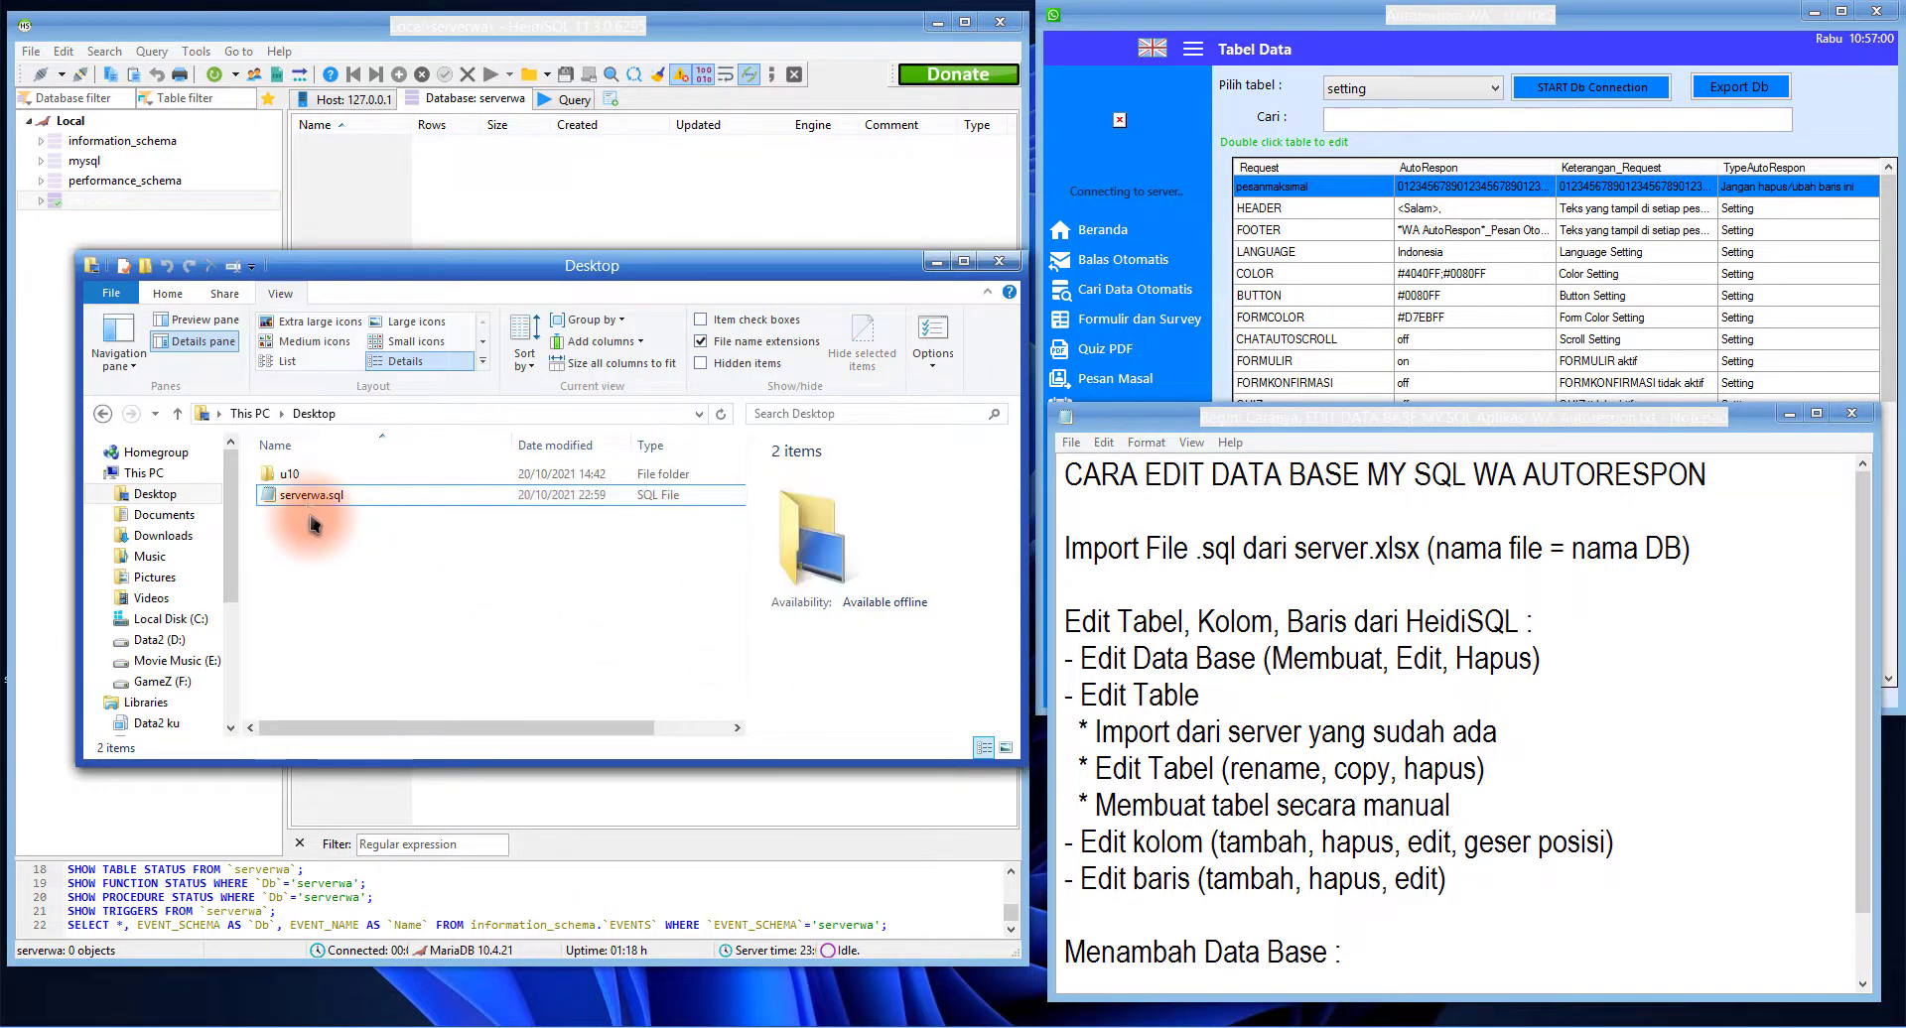
click(289, 501)
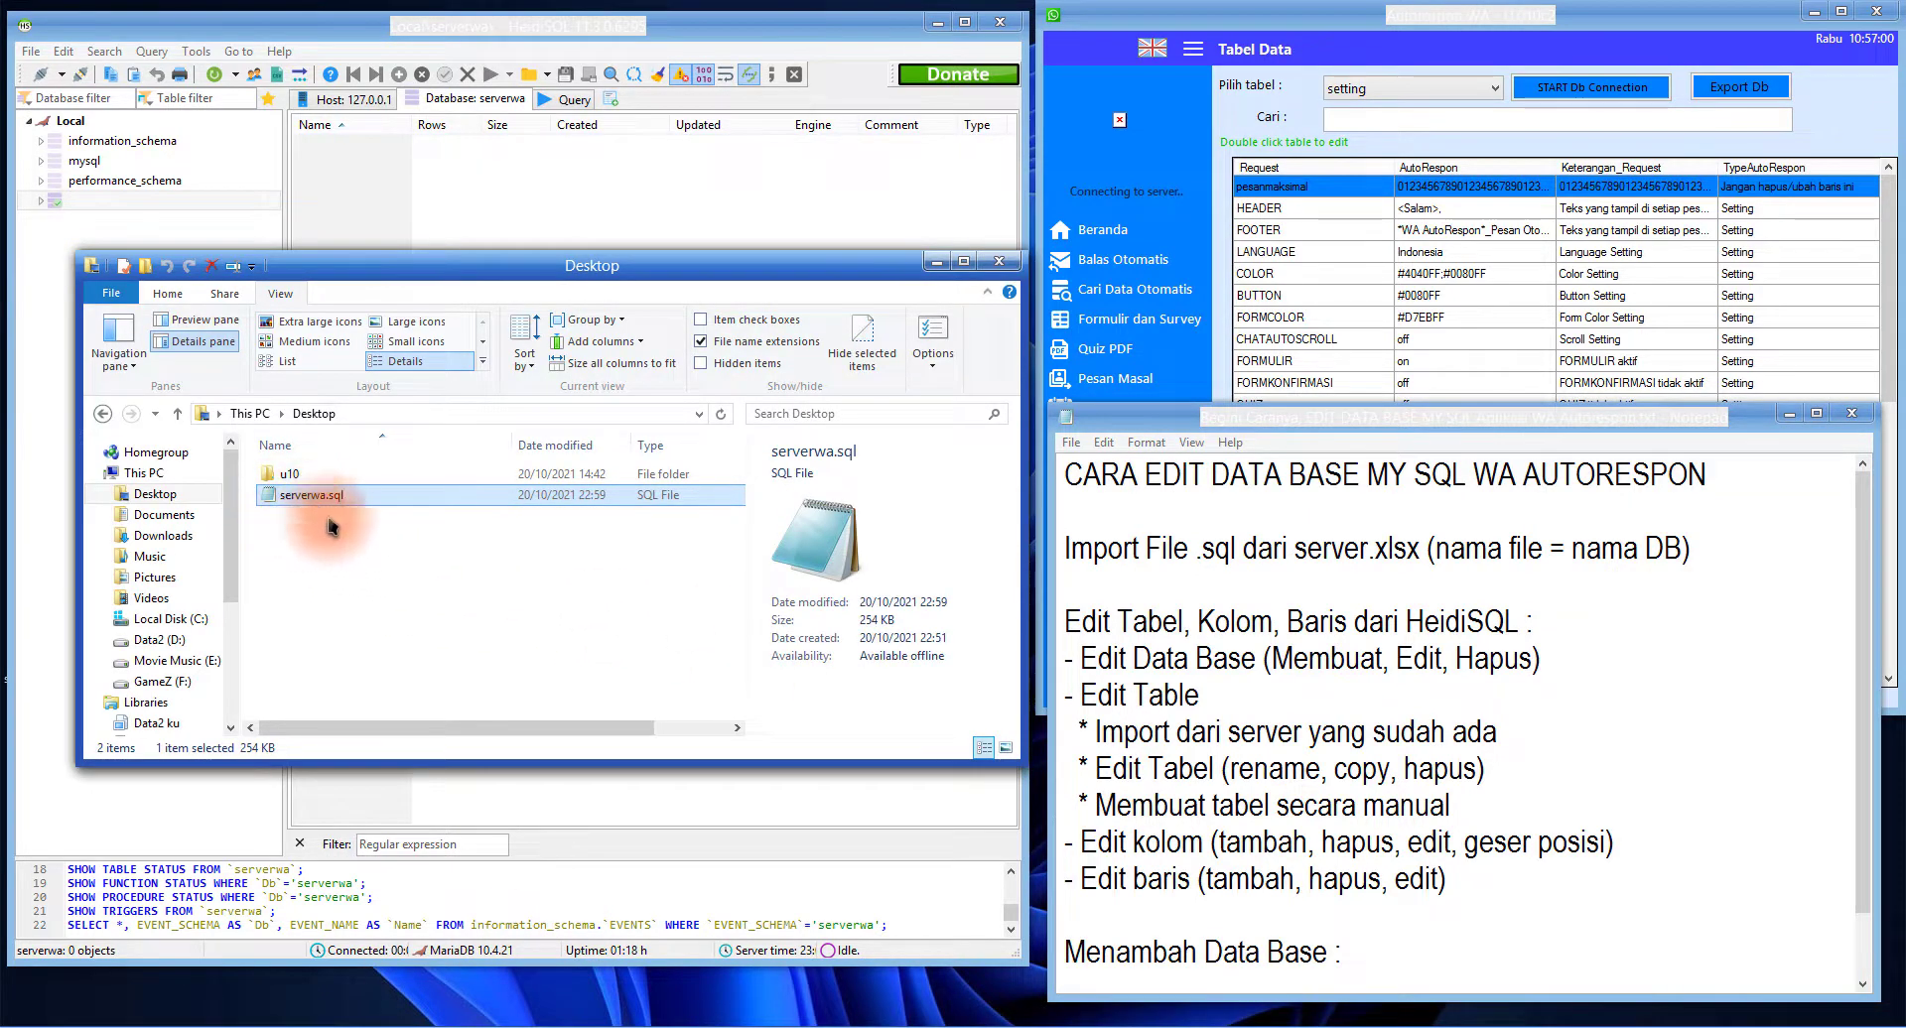
click(120, 220)
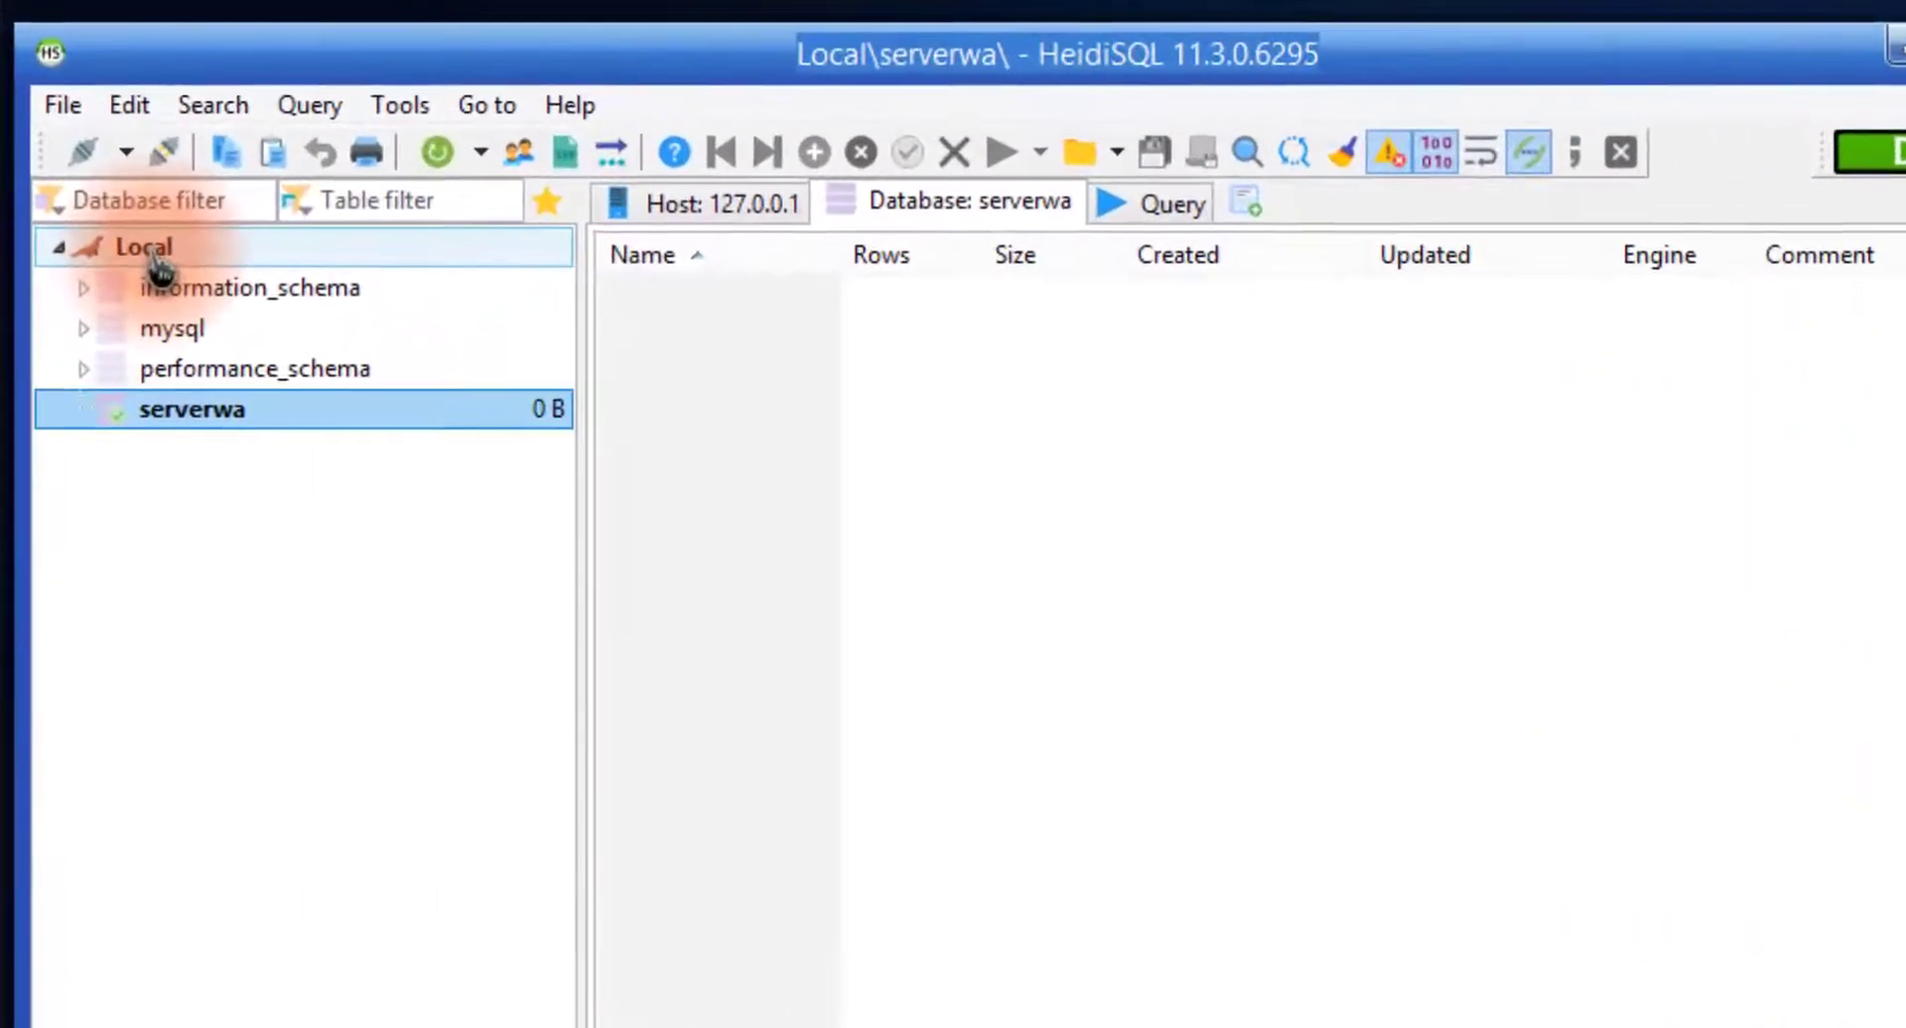
click(149, 250)
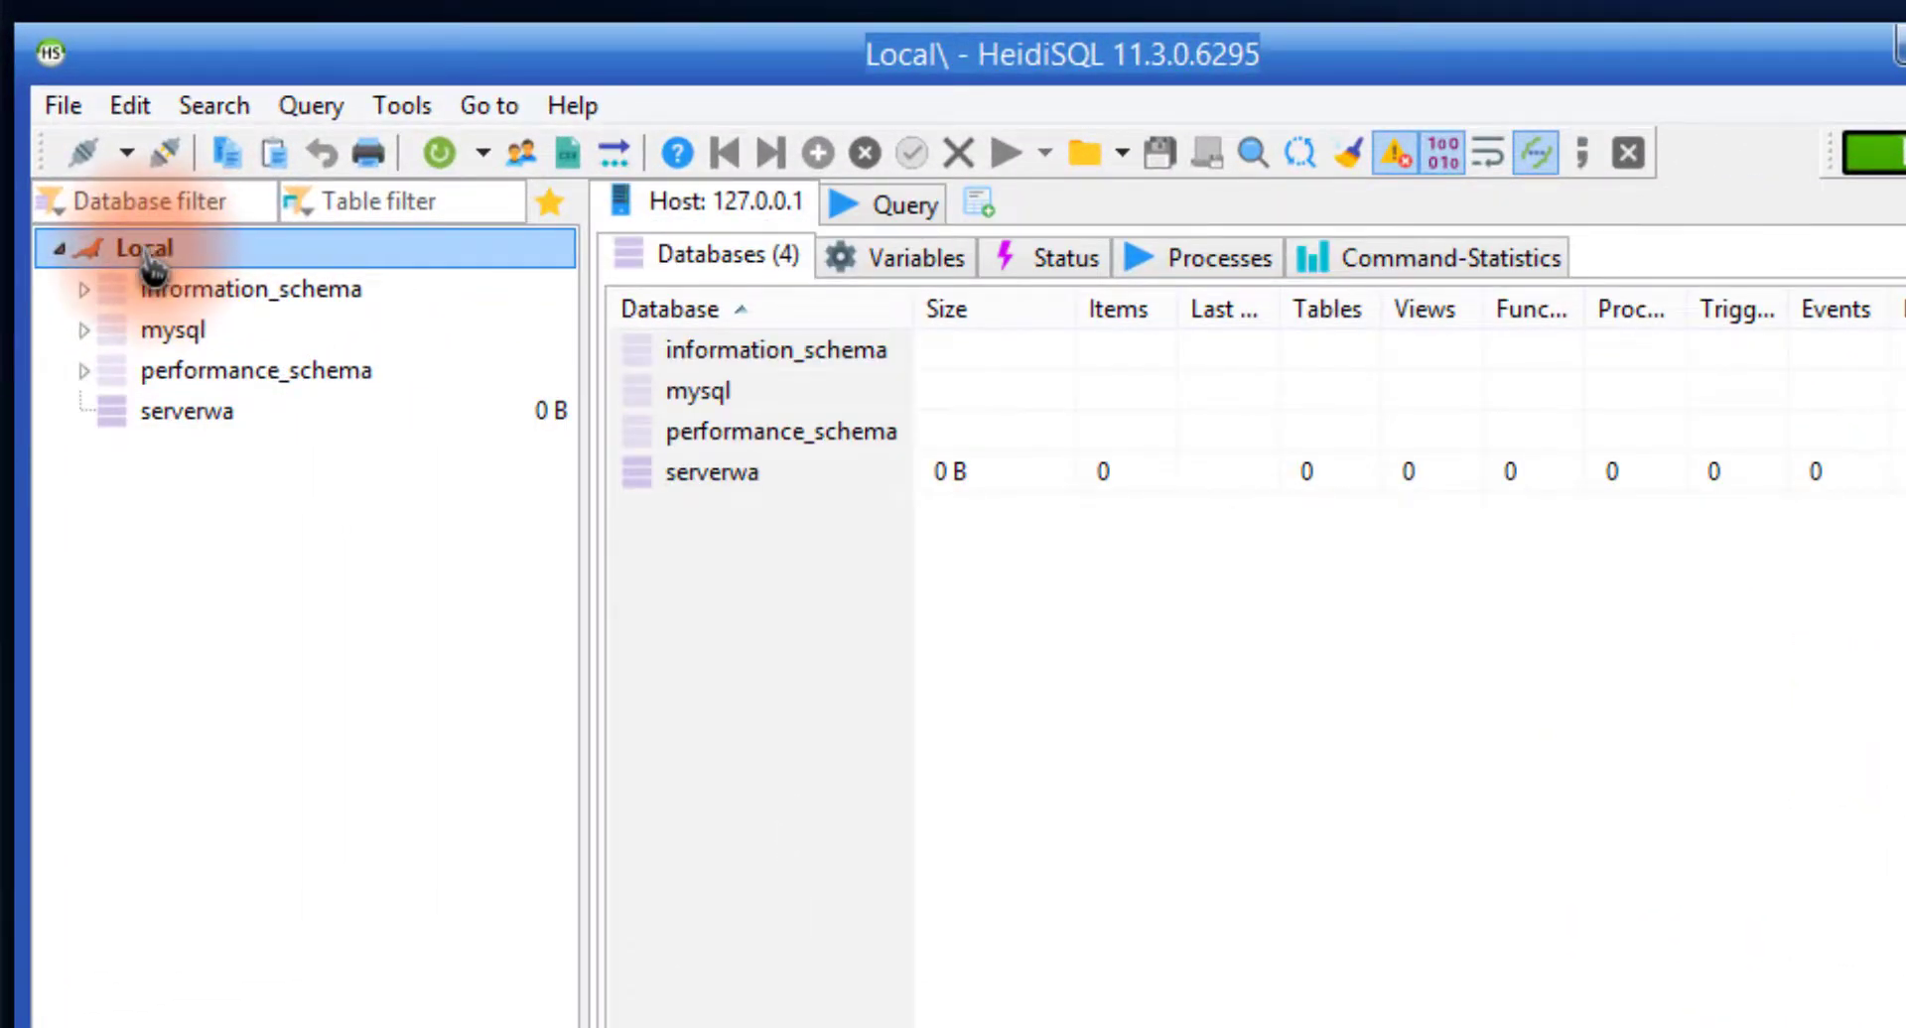
right_click(178, 263)
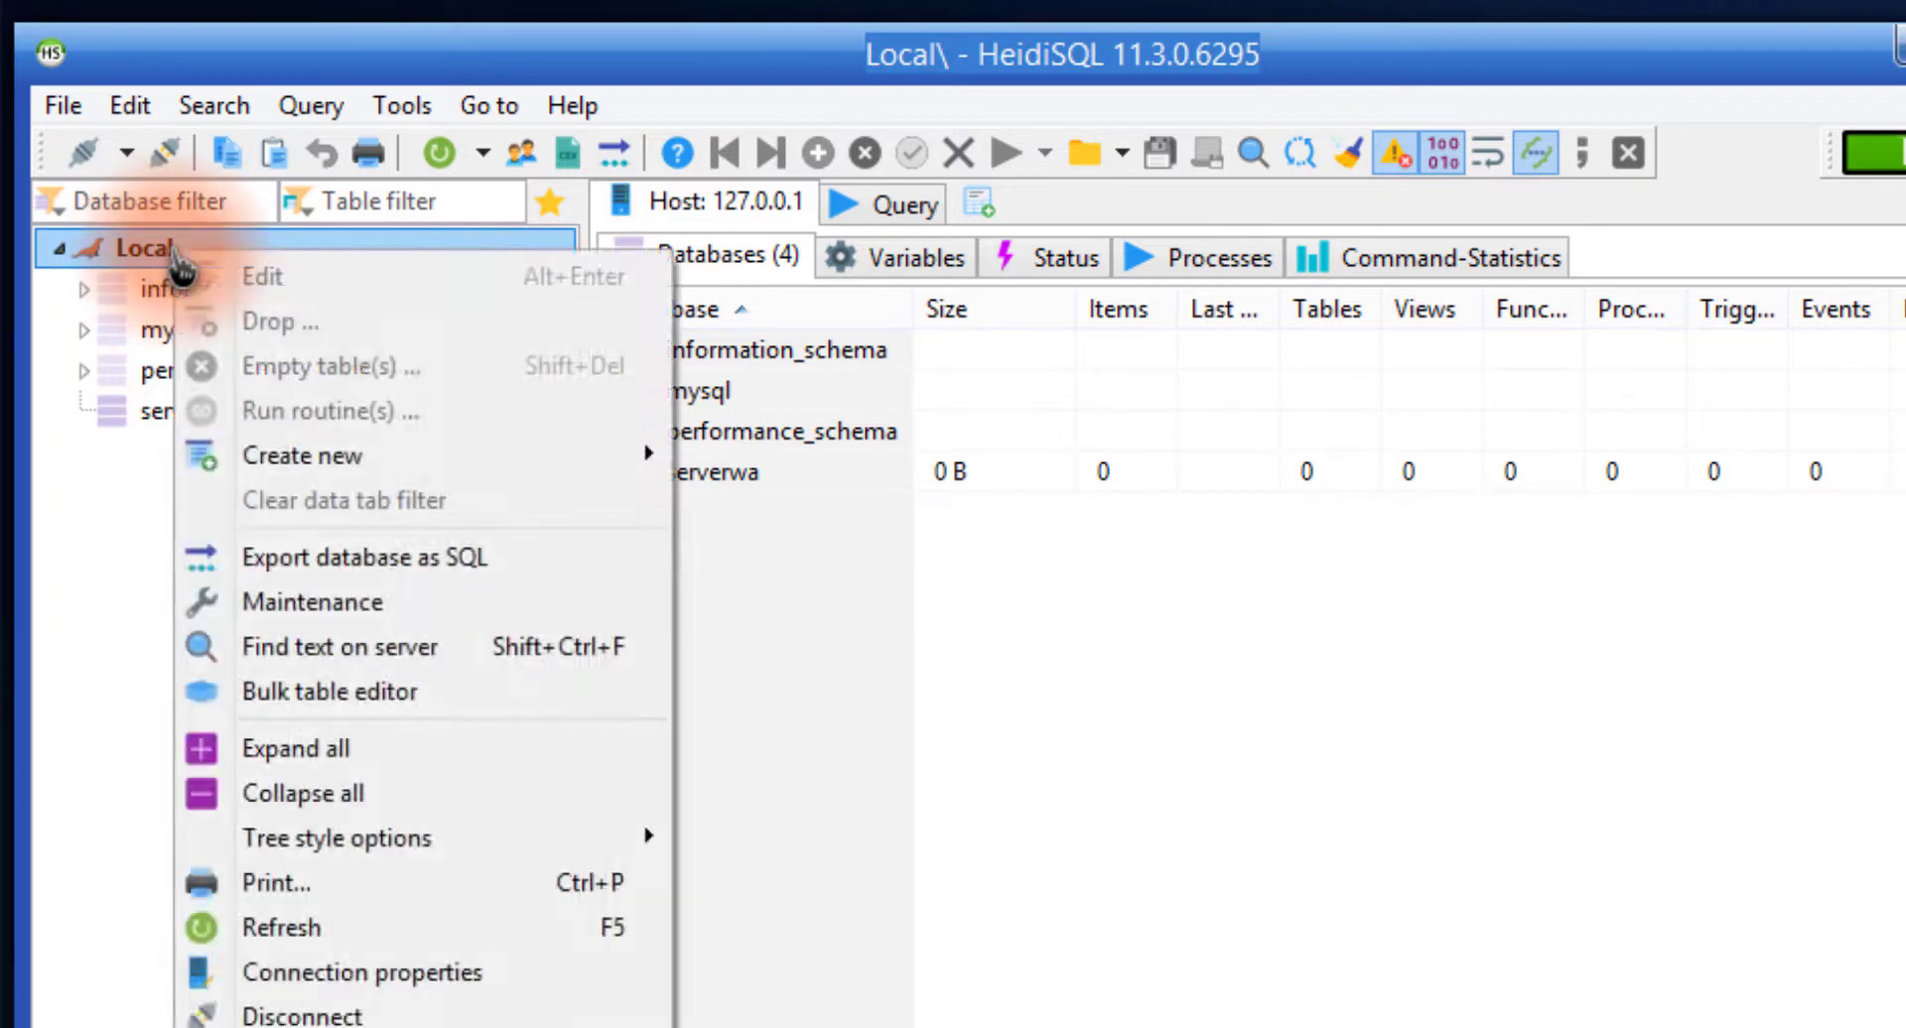
mouse_move(434, 466)
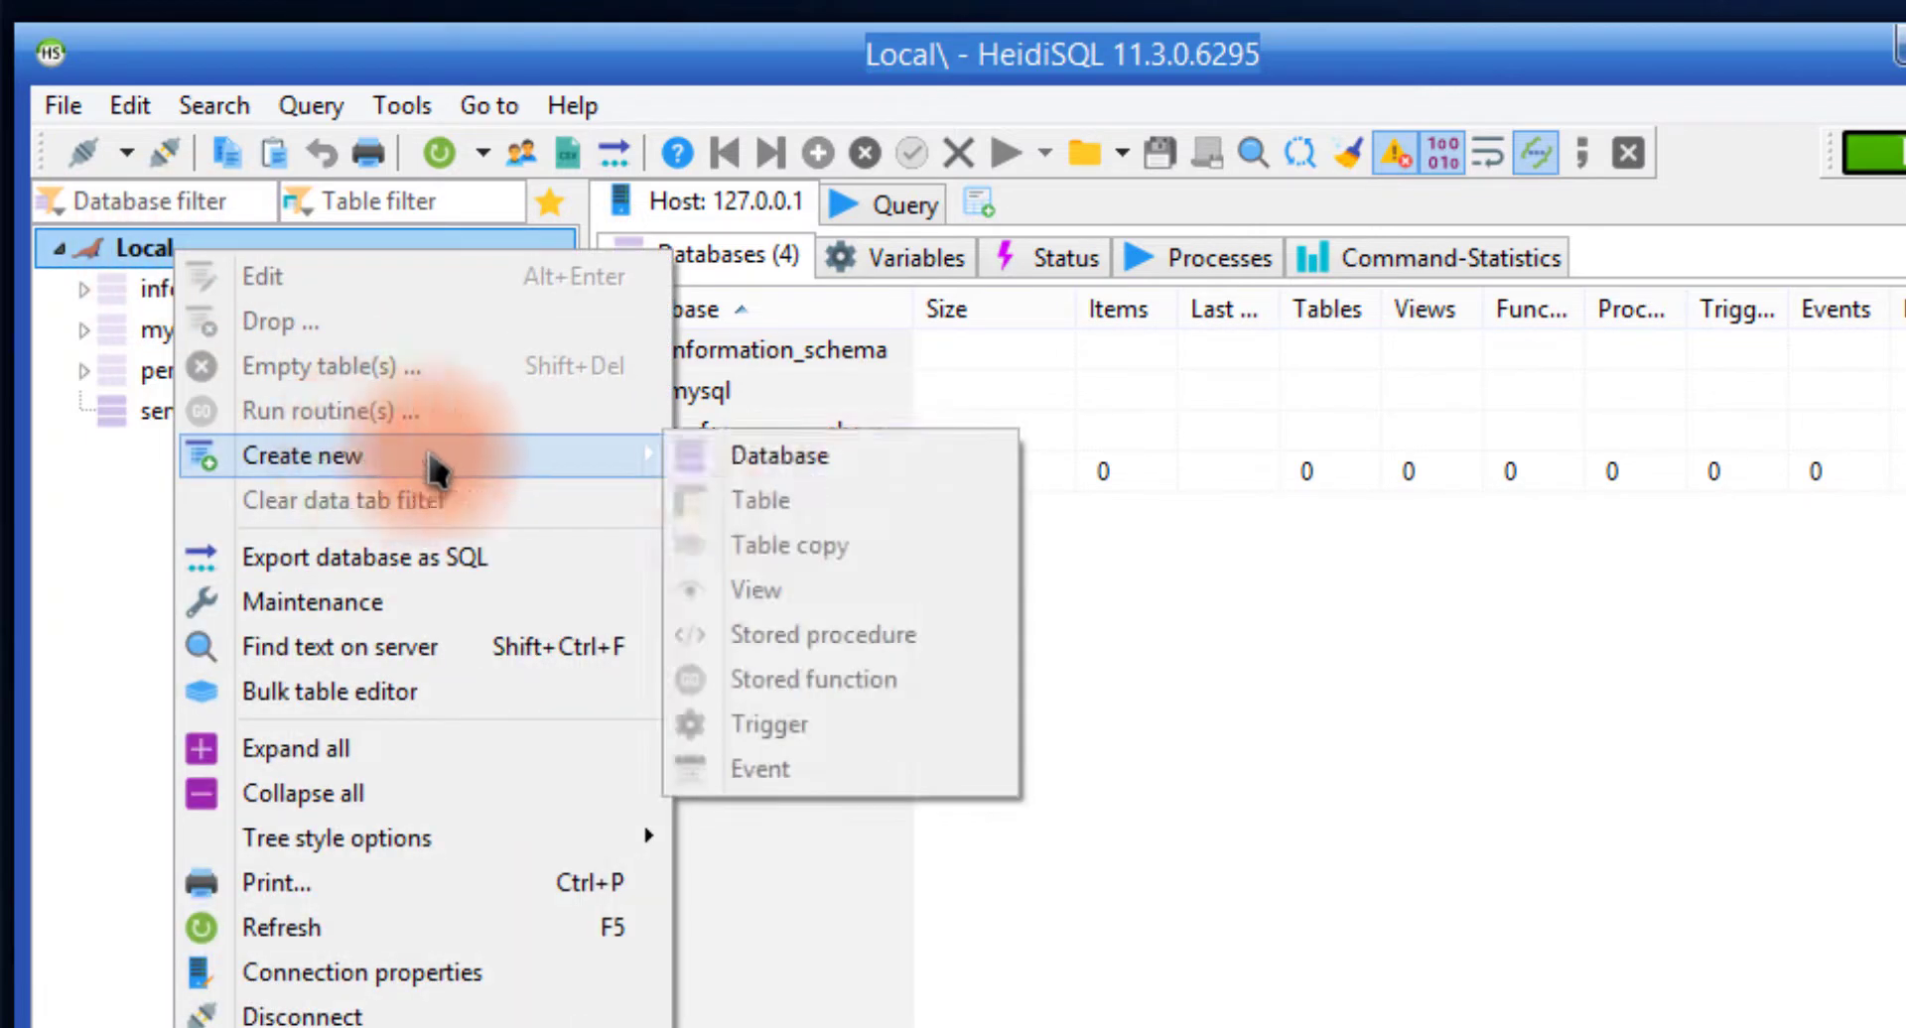
click(767, 456)
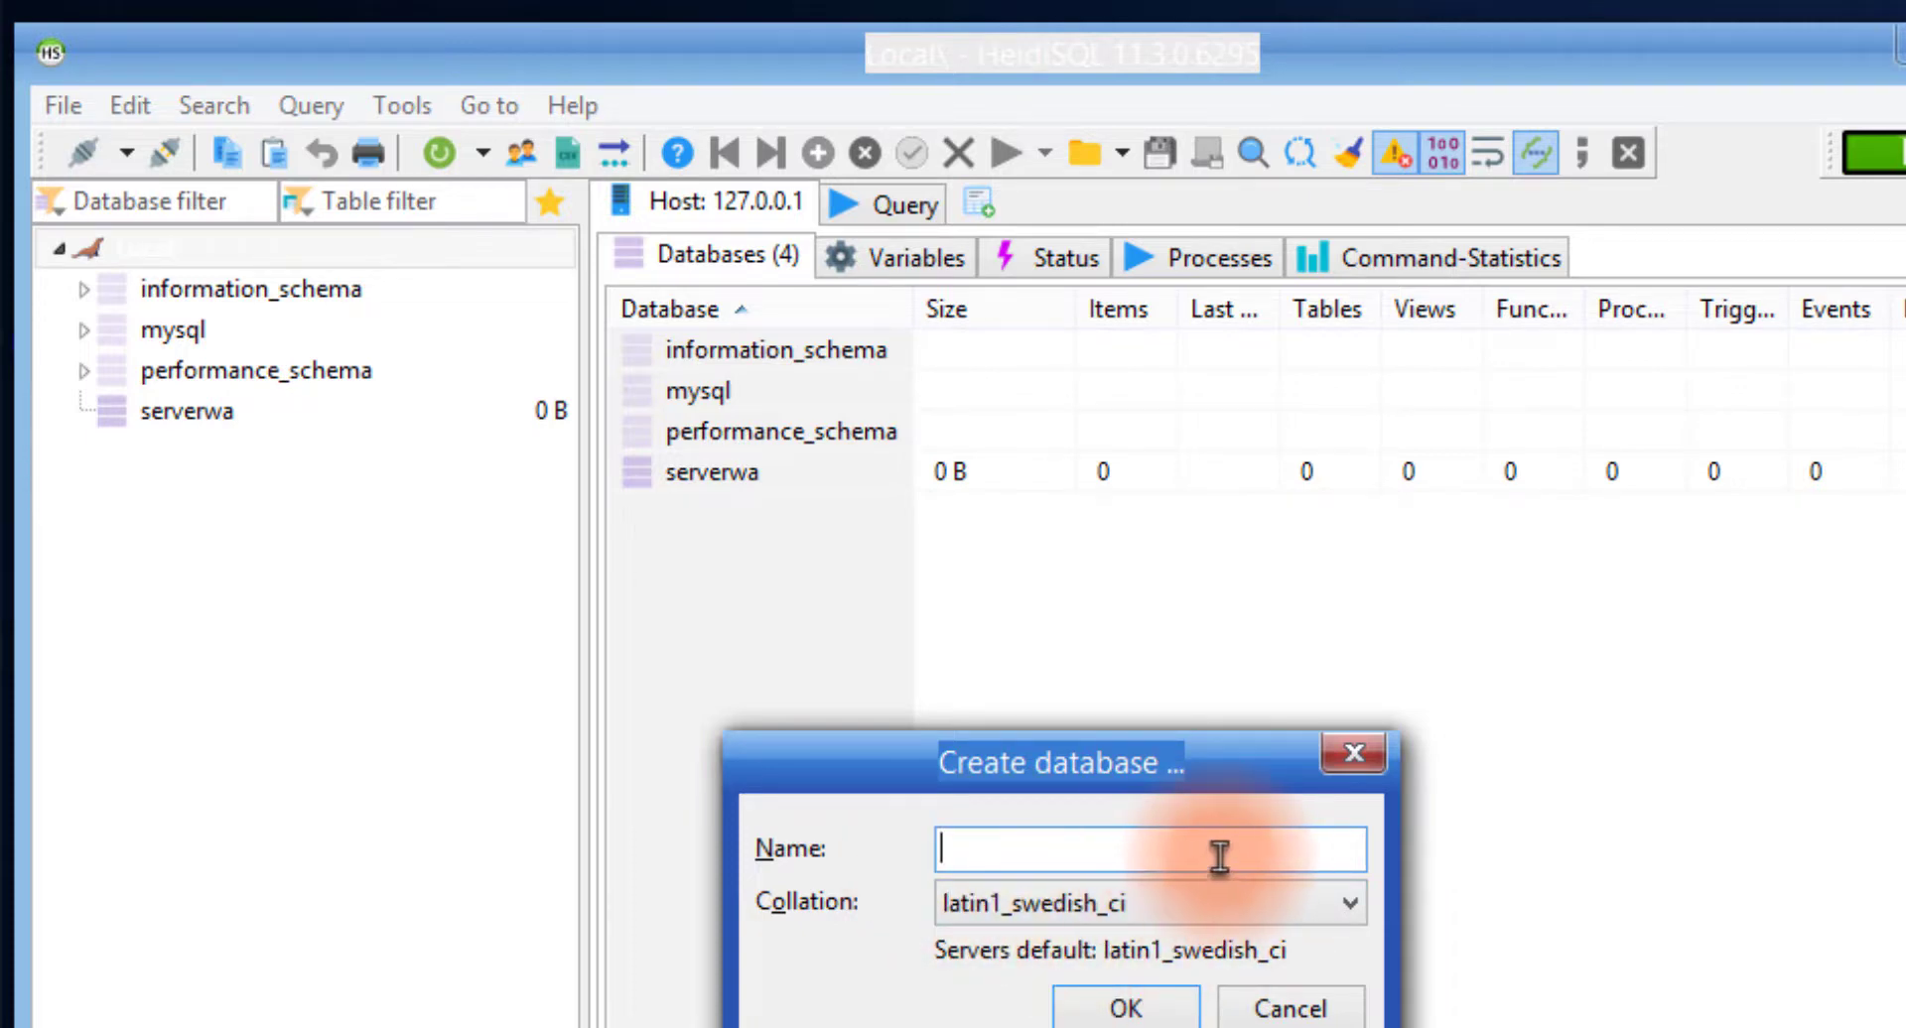
click(1280, 1009)
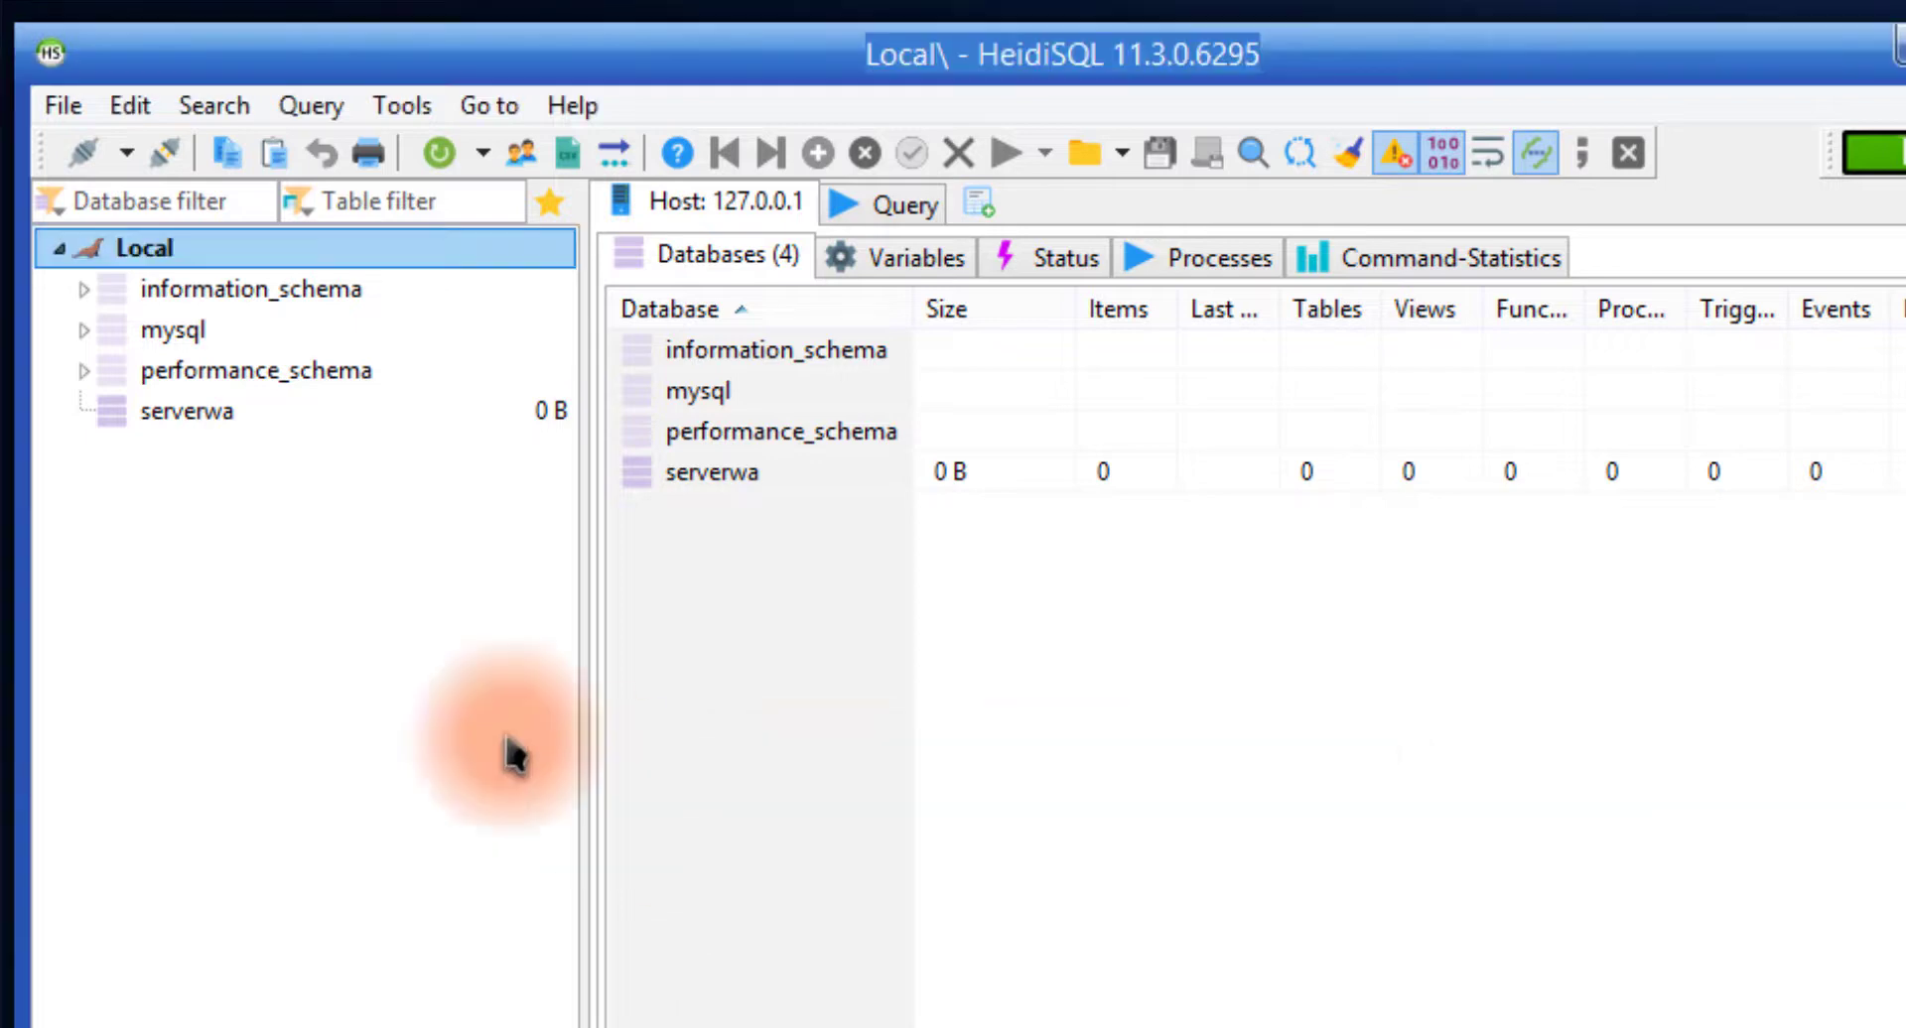
click(258, 417)
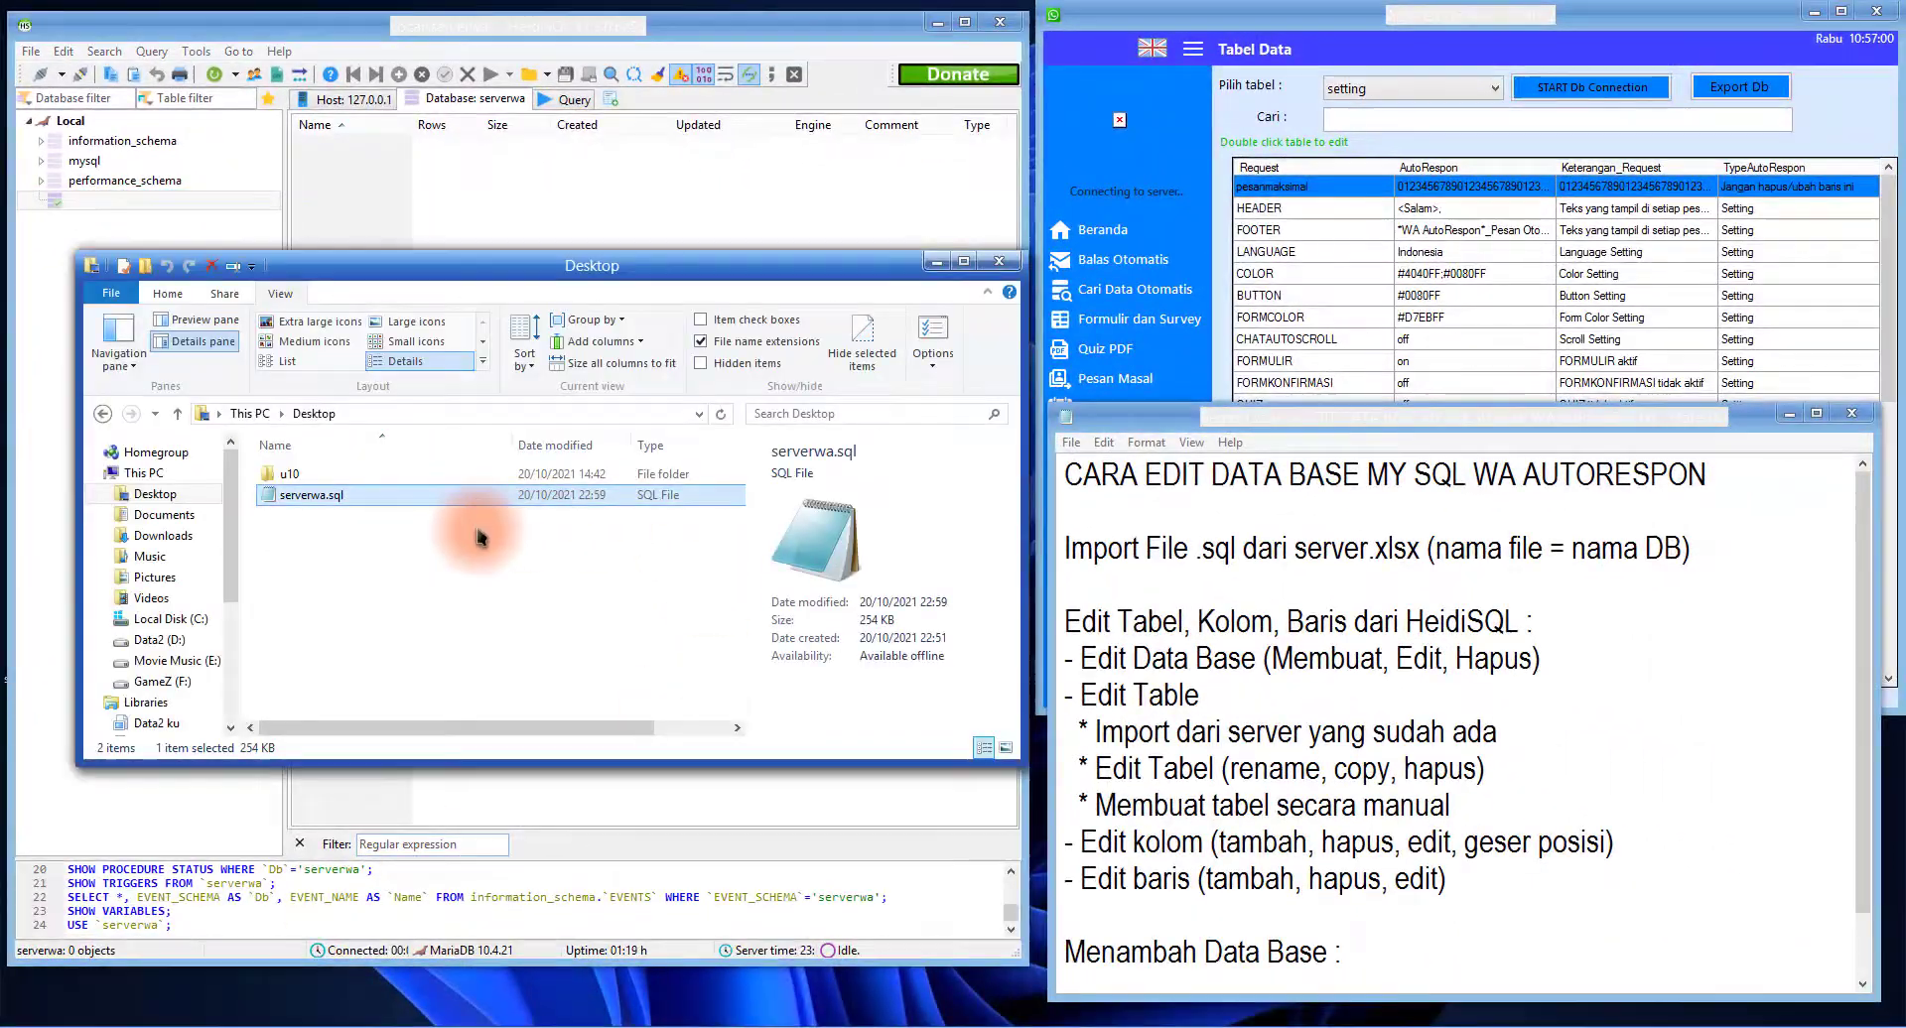
Run the serverwa.sql file from the Desktop on the serverwa database with auto-detected encoding, and refresh the database list
click(349, 545)
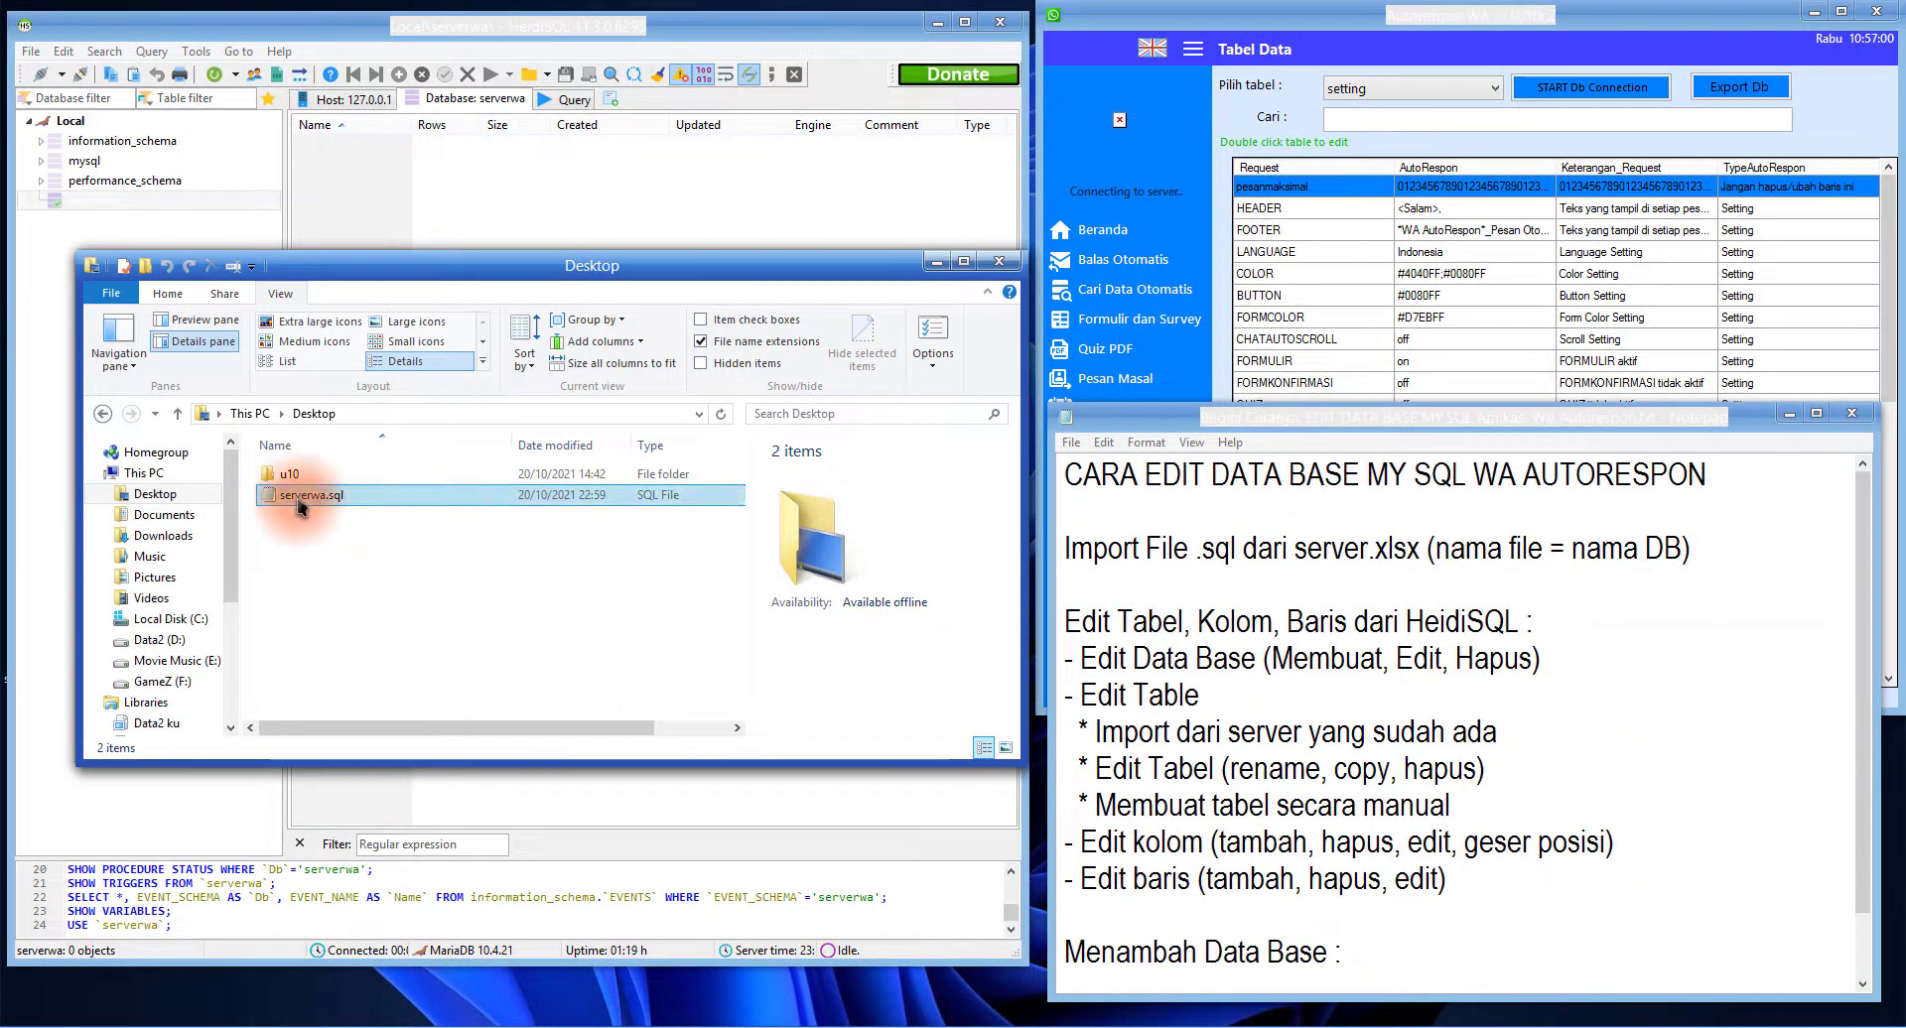
click(363, 183)
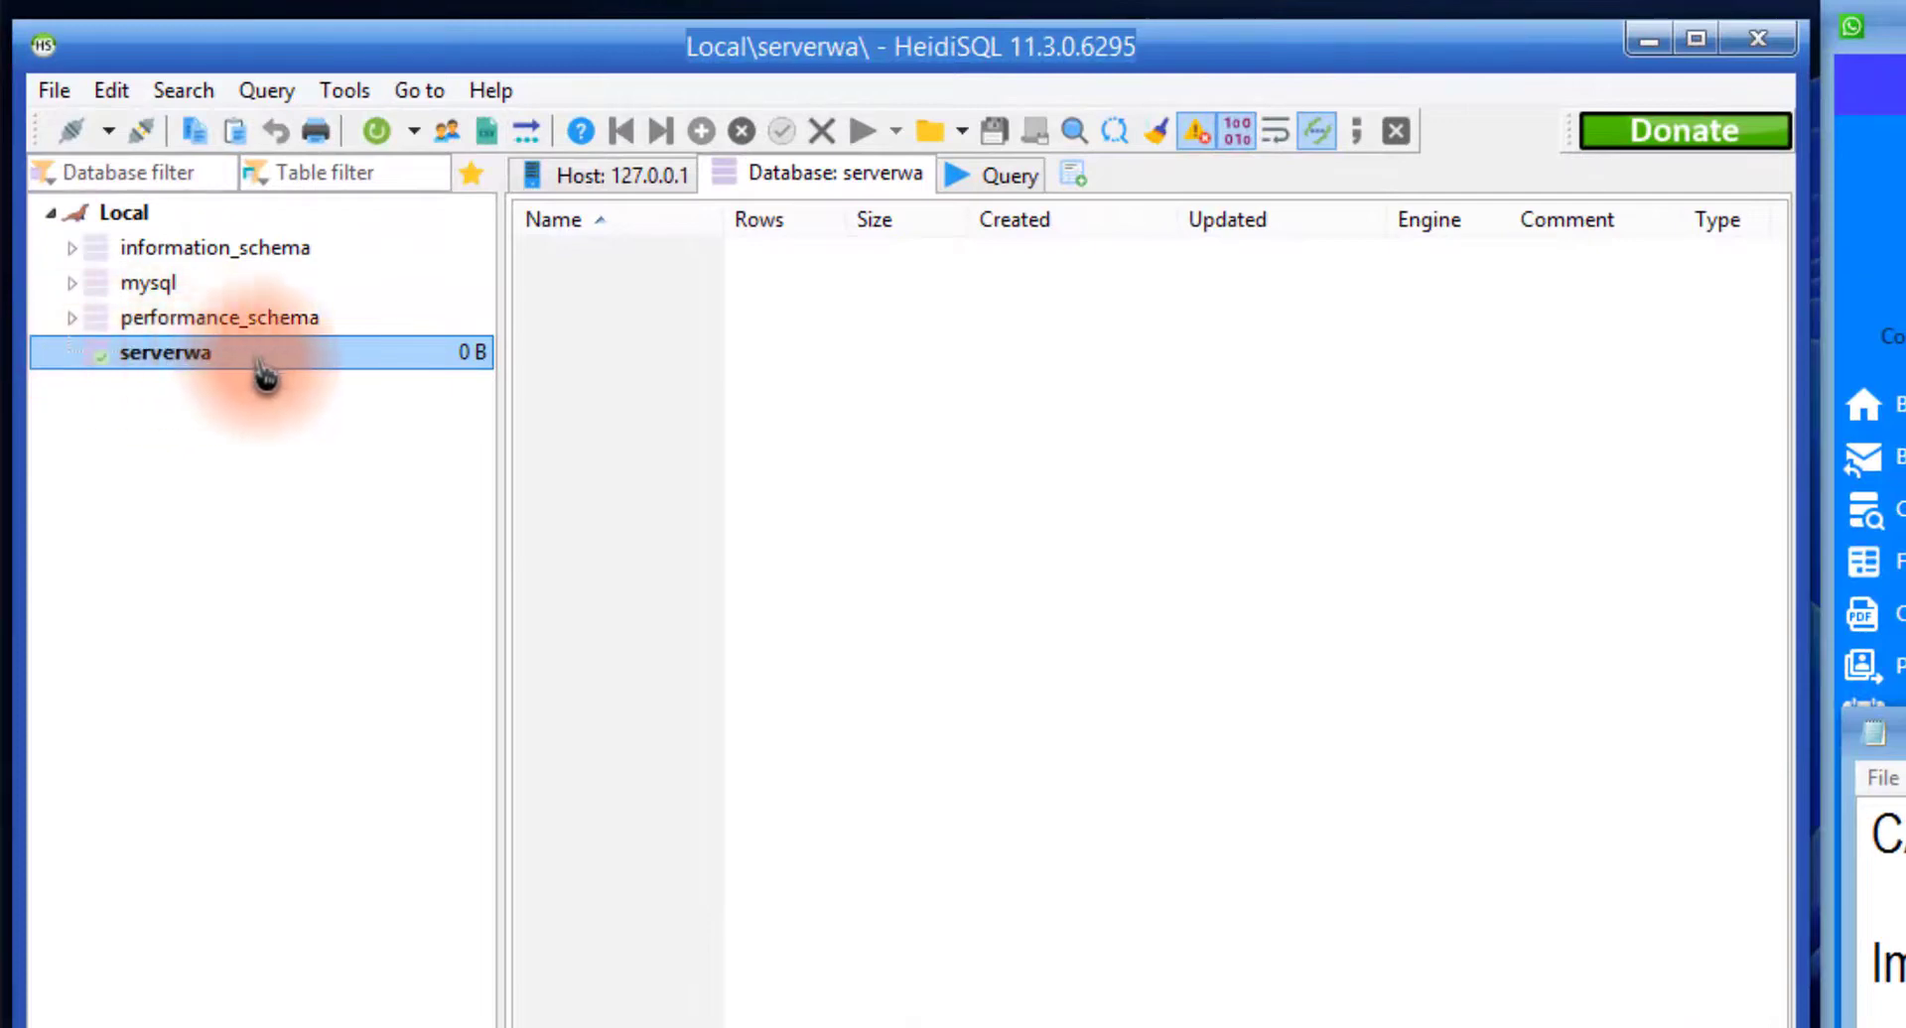
click(51, 91)
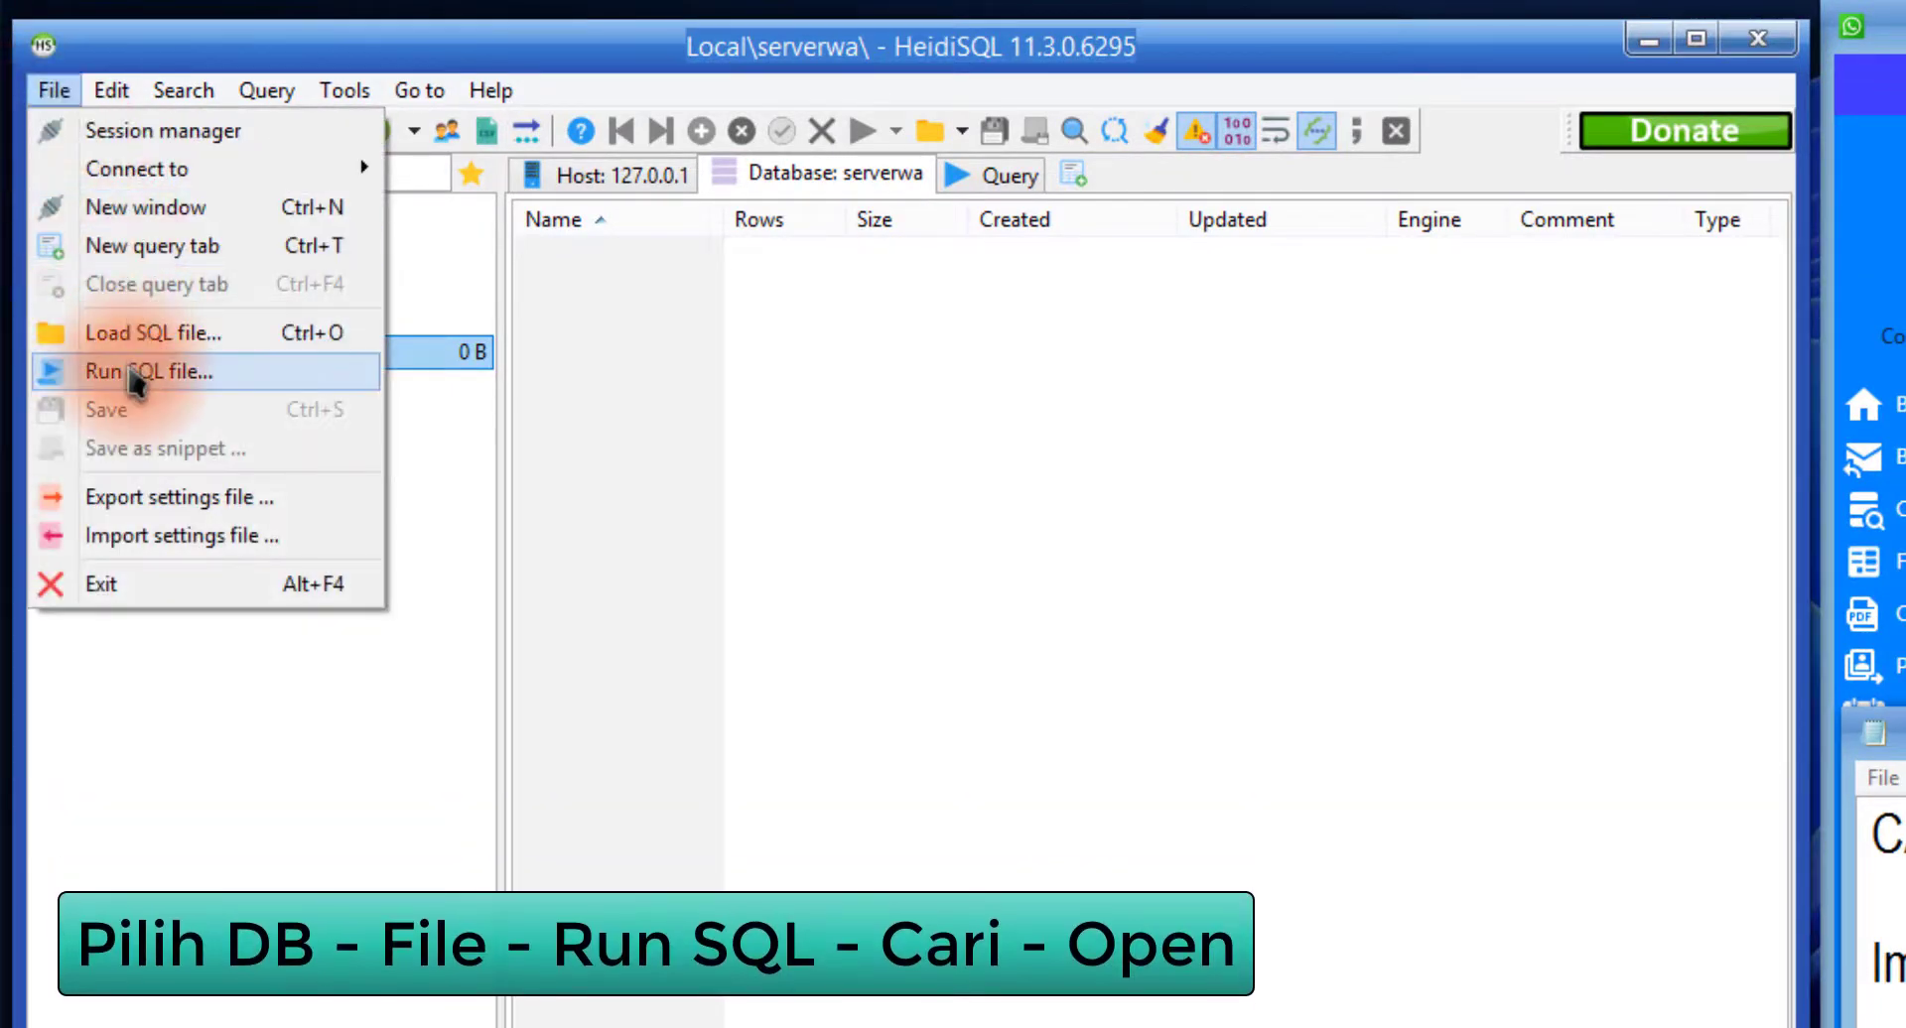
click(222, 381)
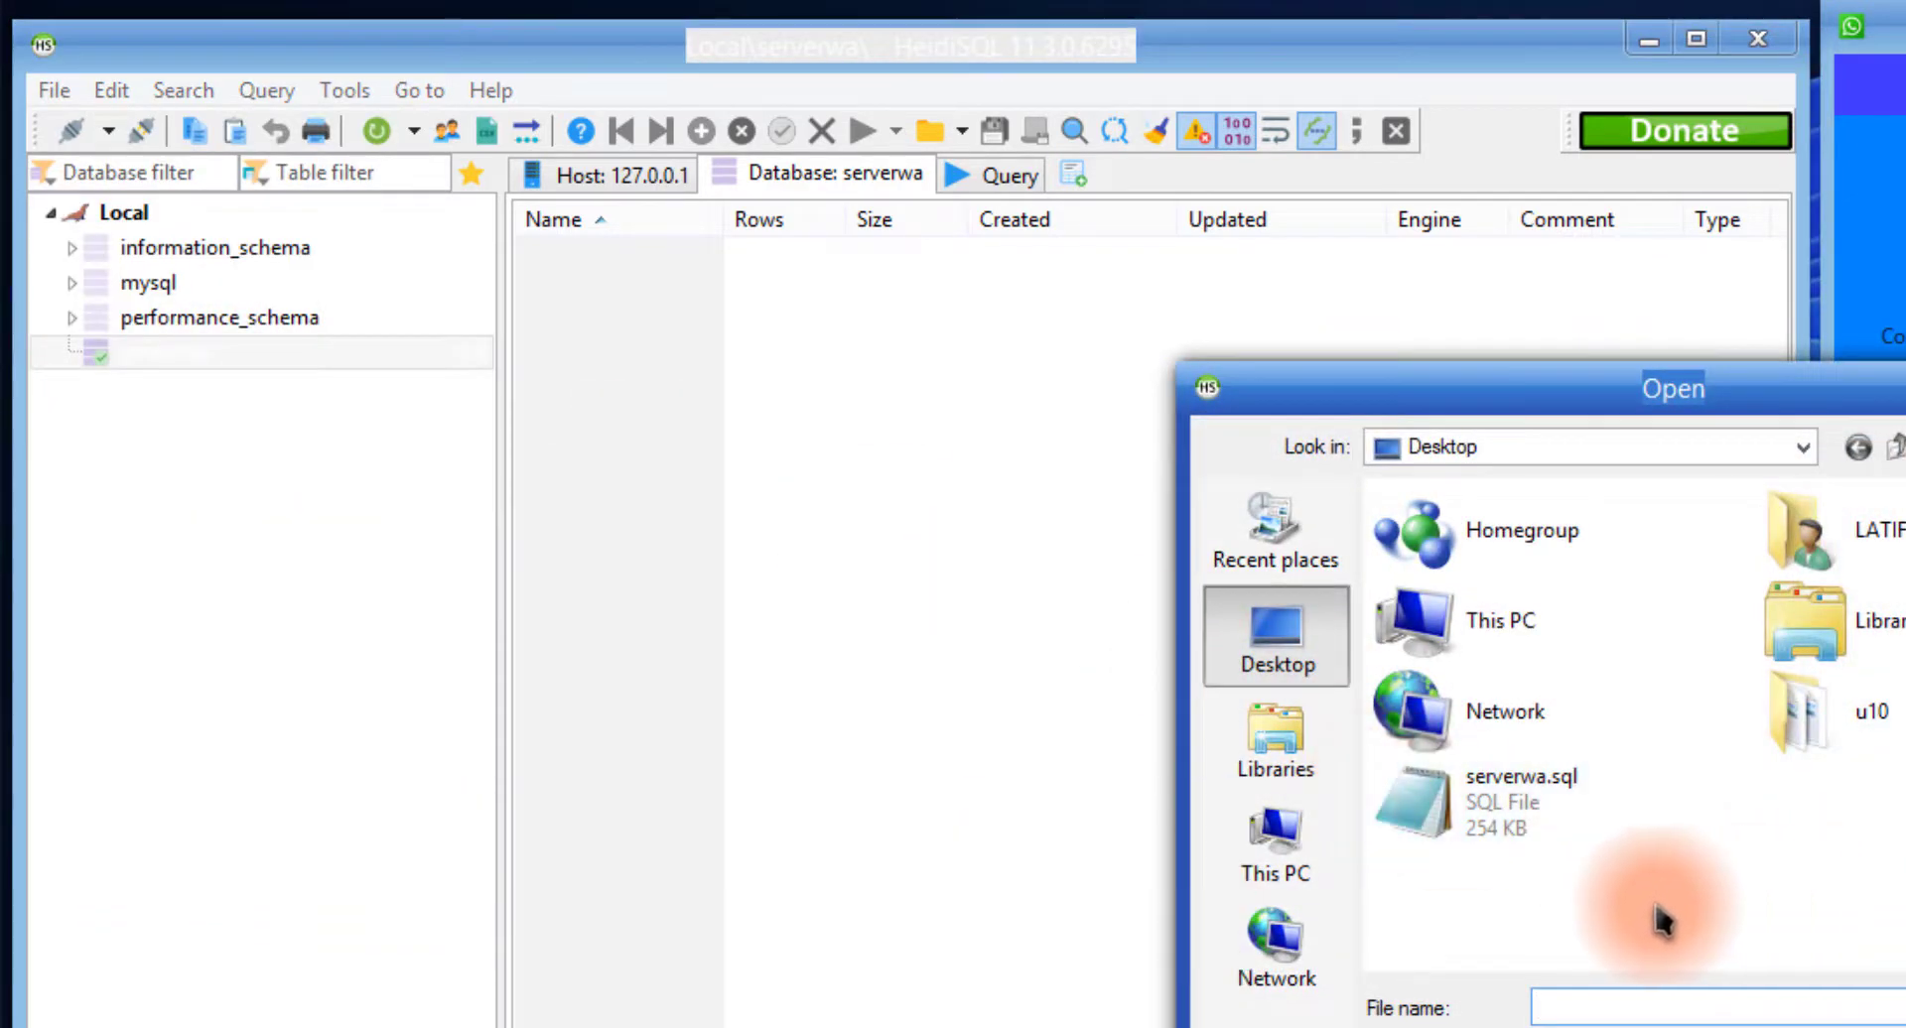
click(1501, 816)
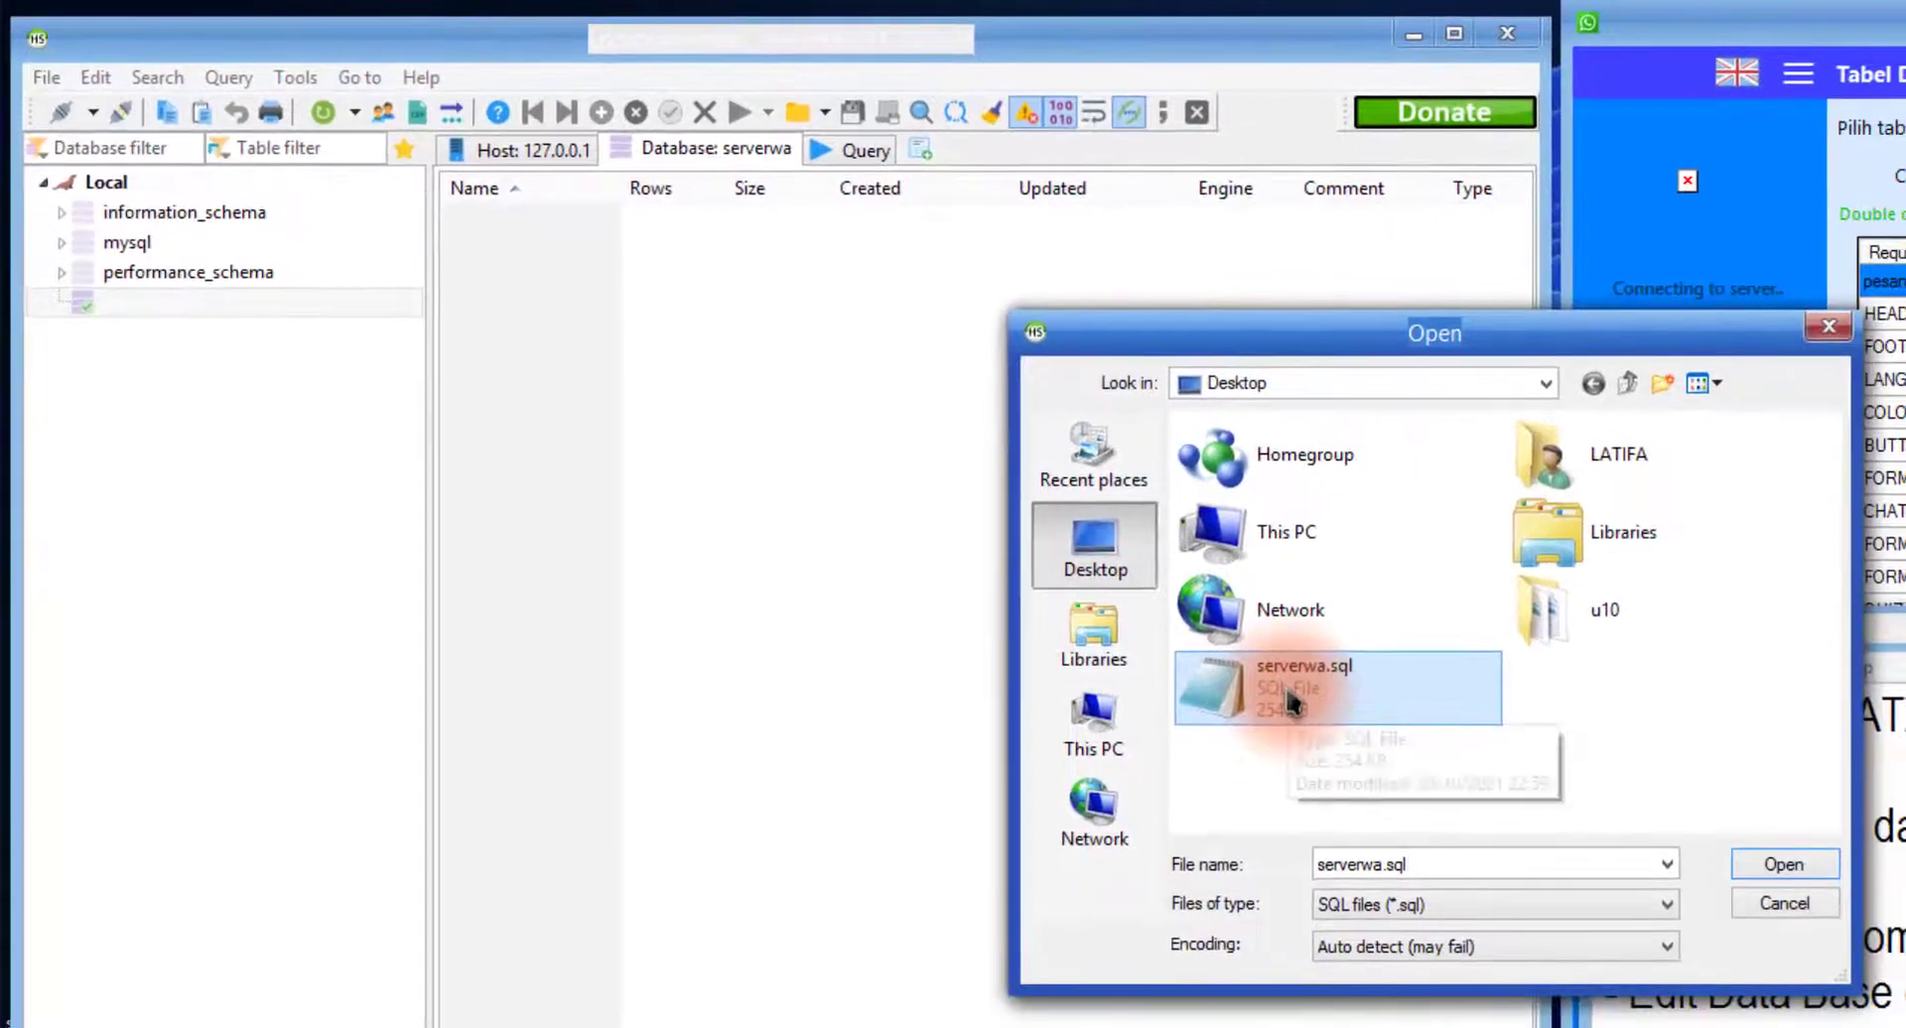
click(1782, 868)
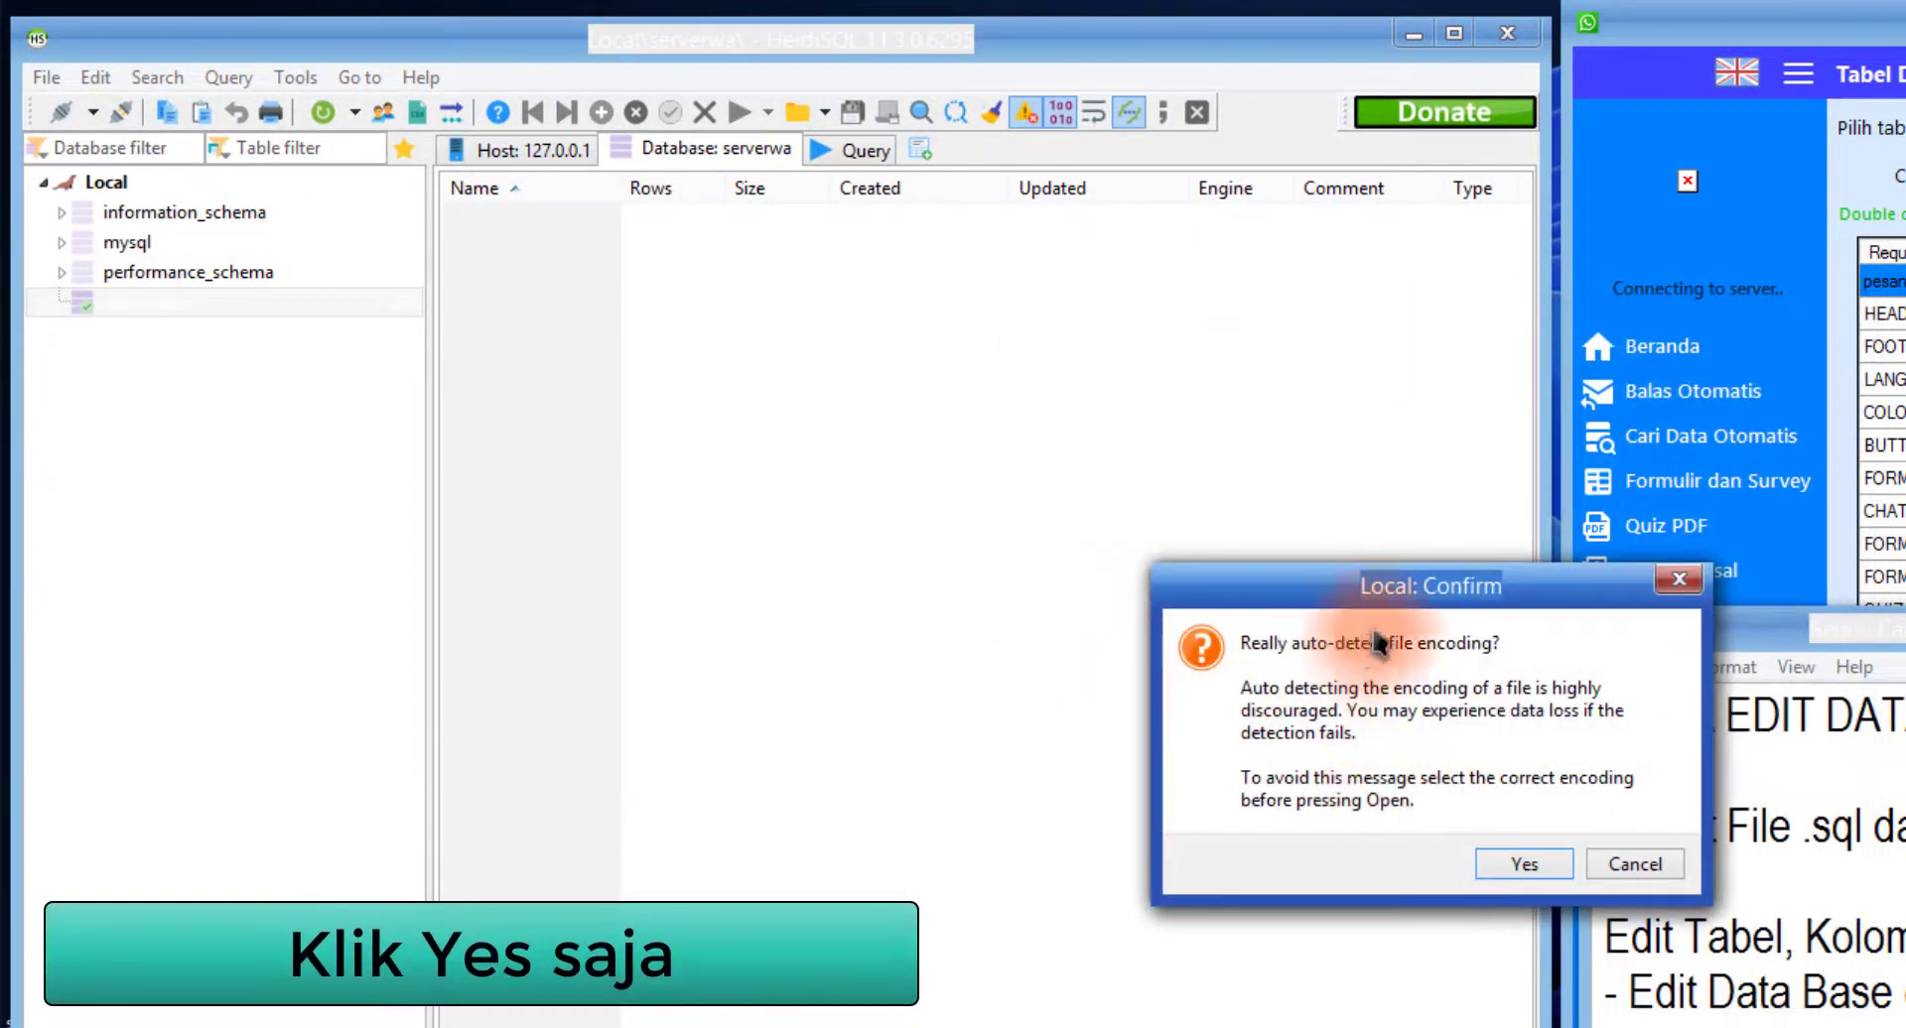
click(1518, 865)
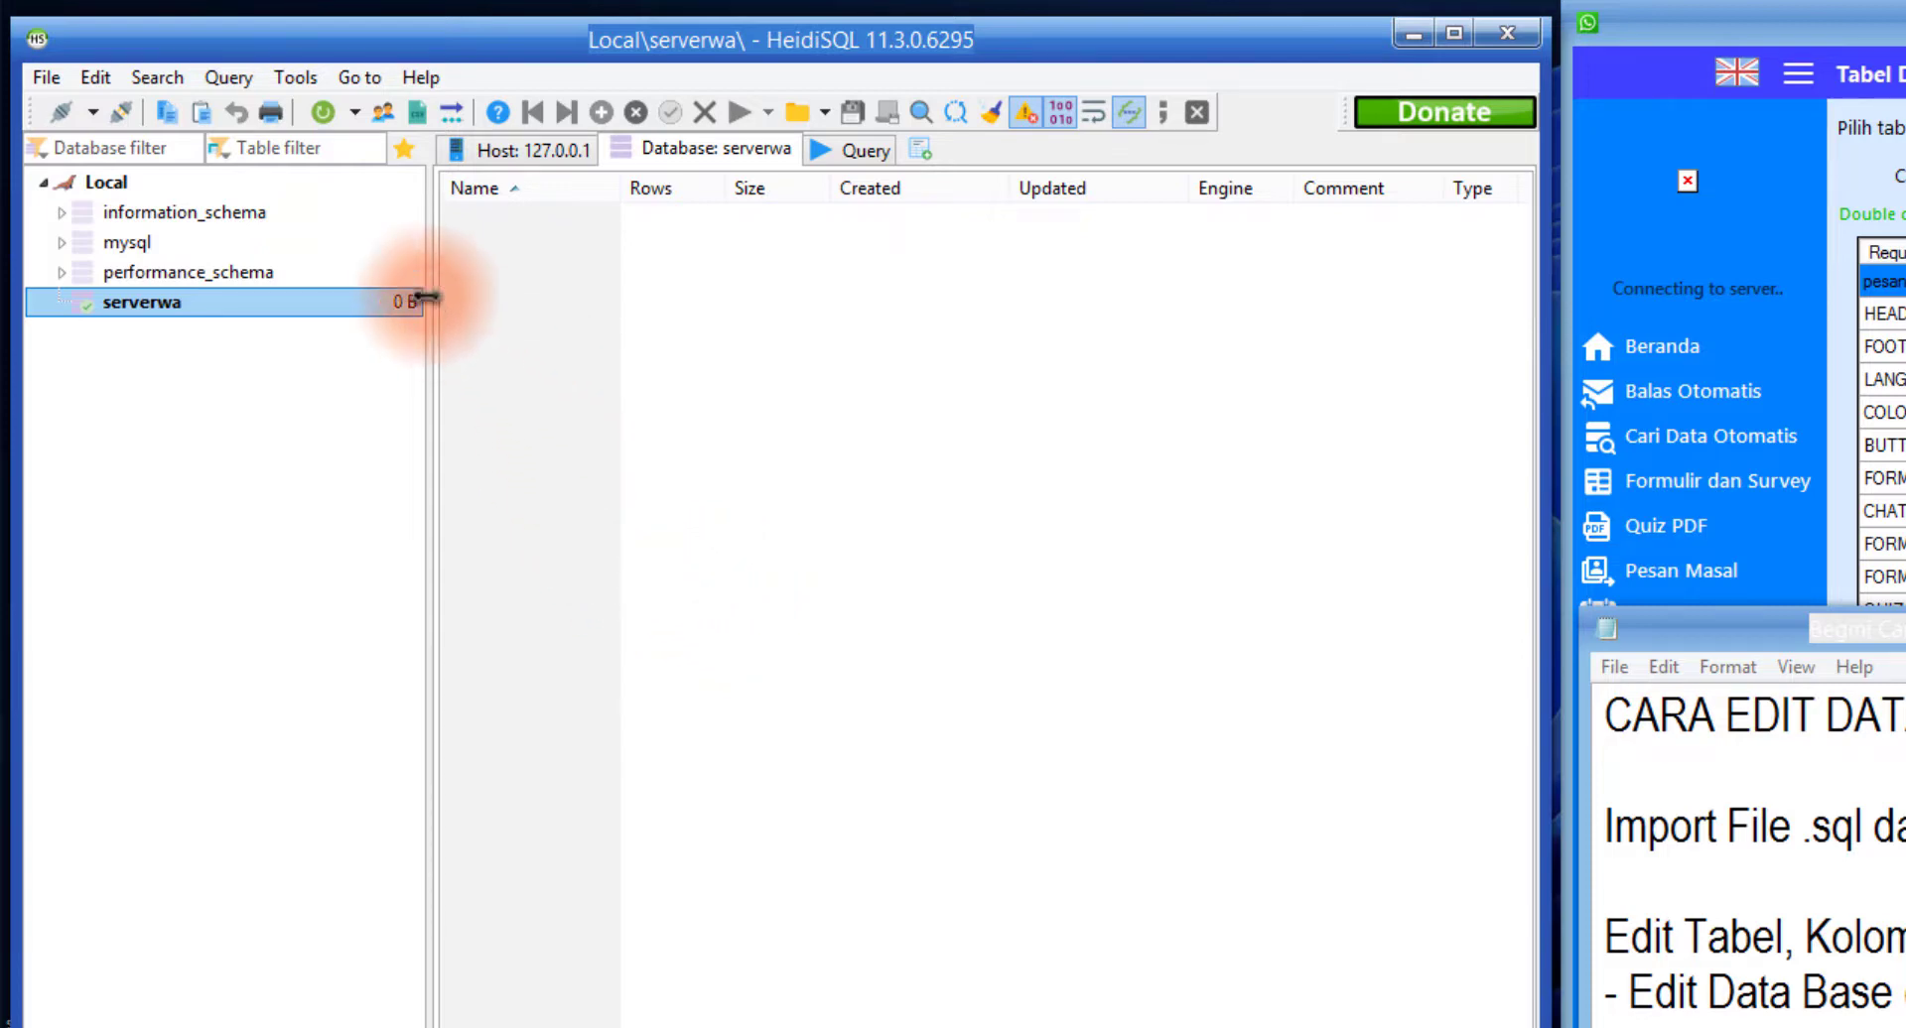
click(328, 115)
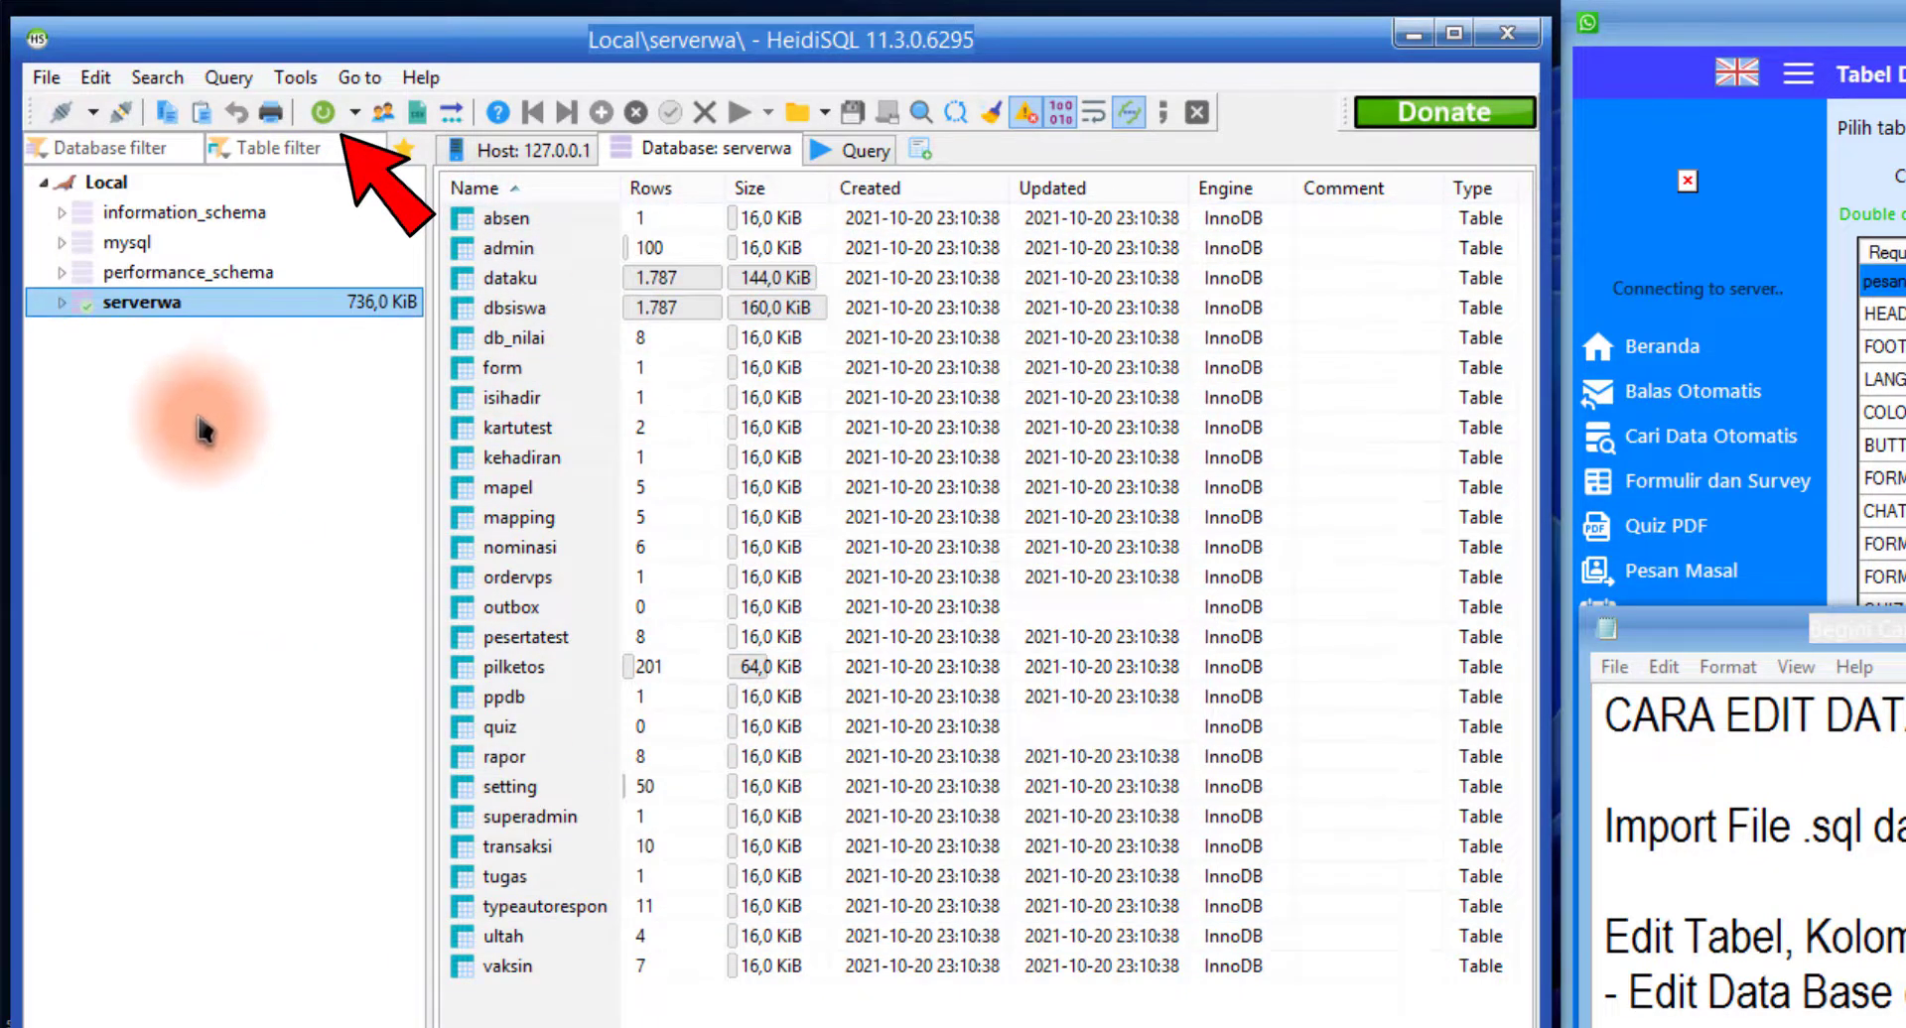
Look over the tables imported into serverwa, in the table list and in the expanded database tree
click(516, 247)
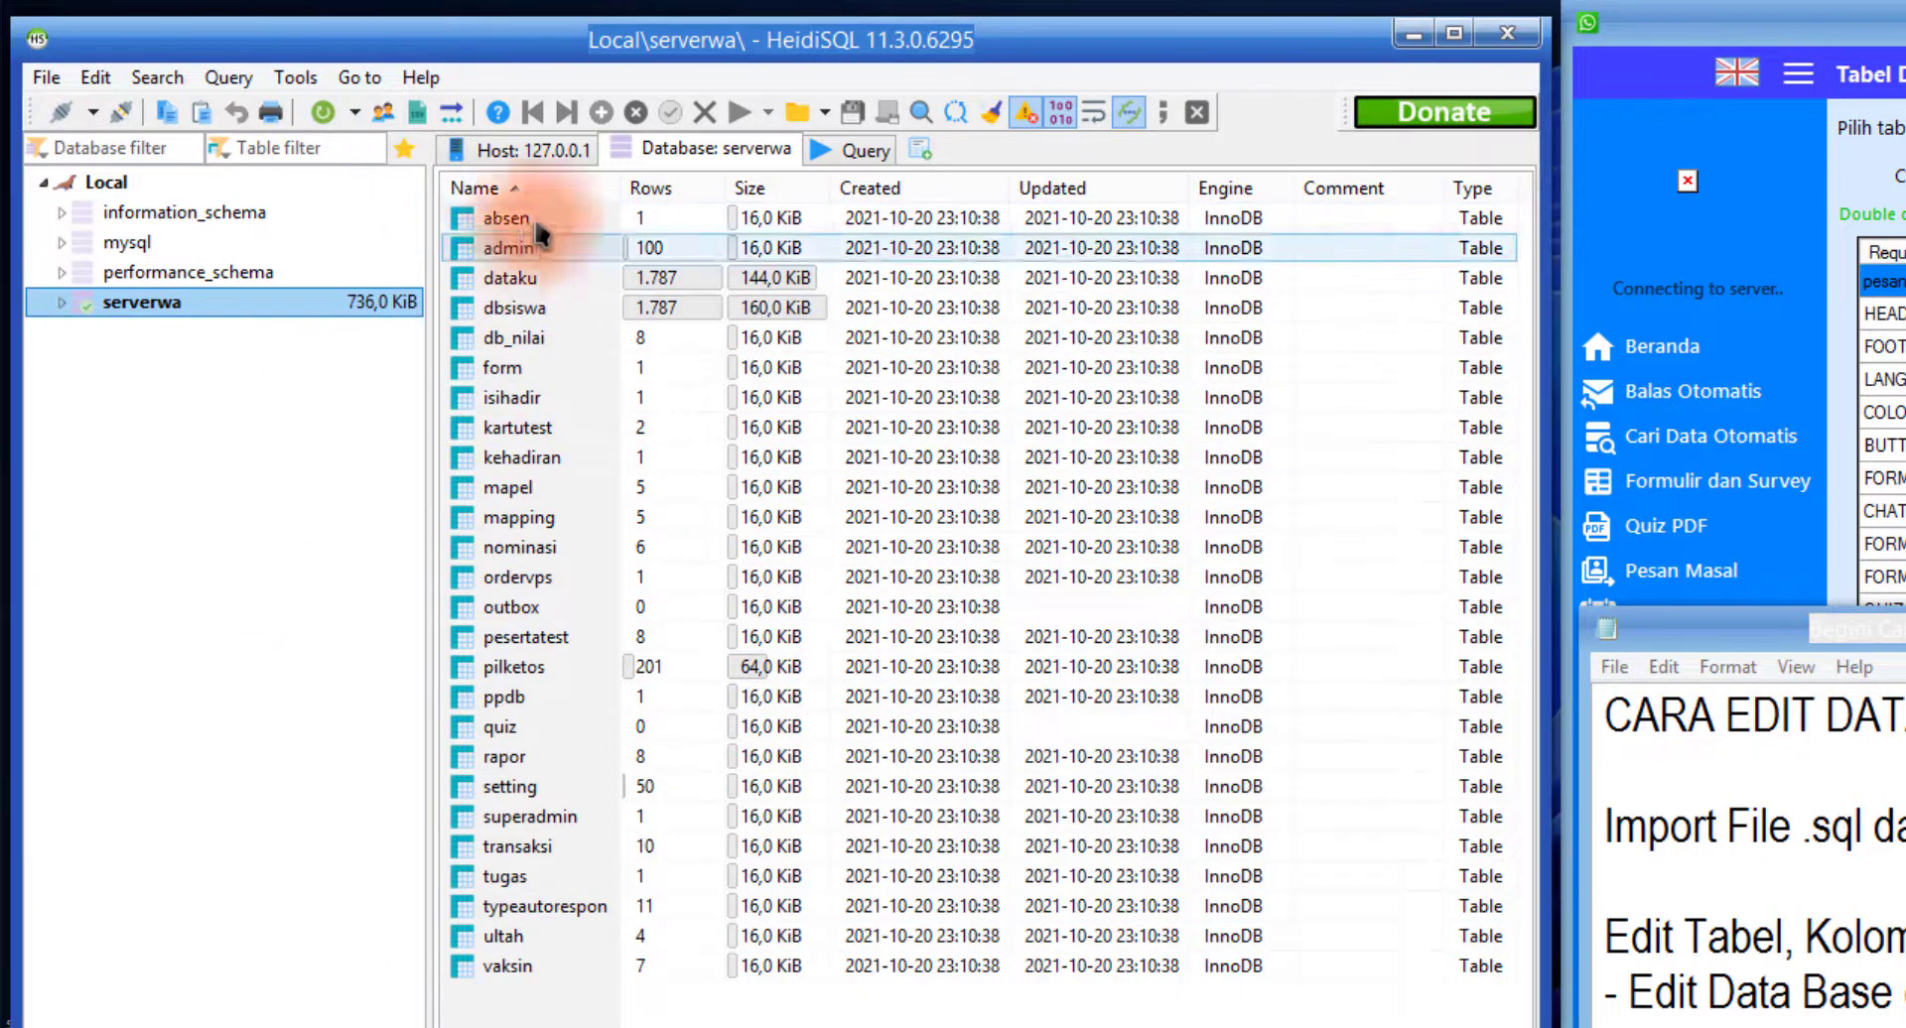
click(62, 301)
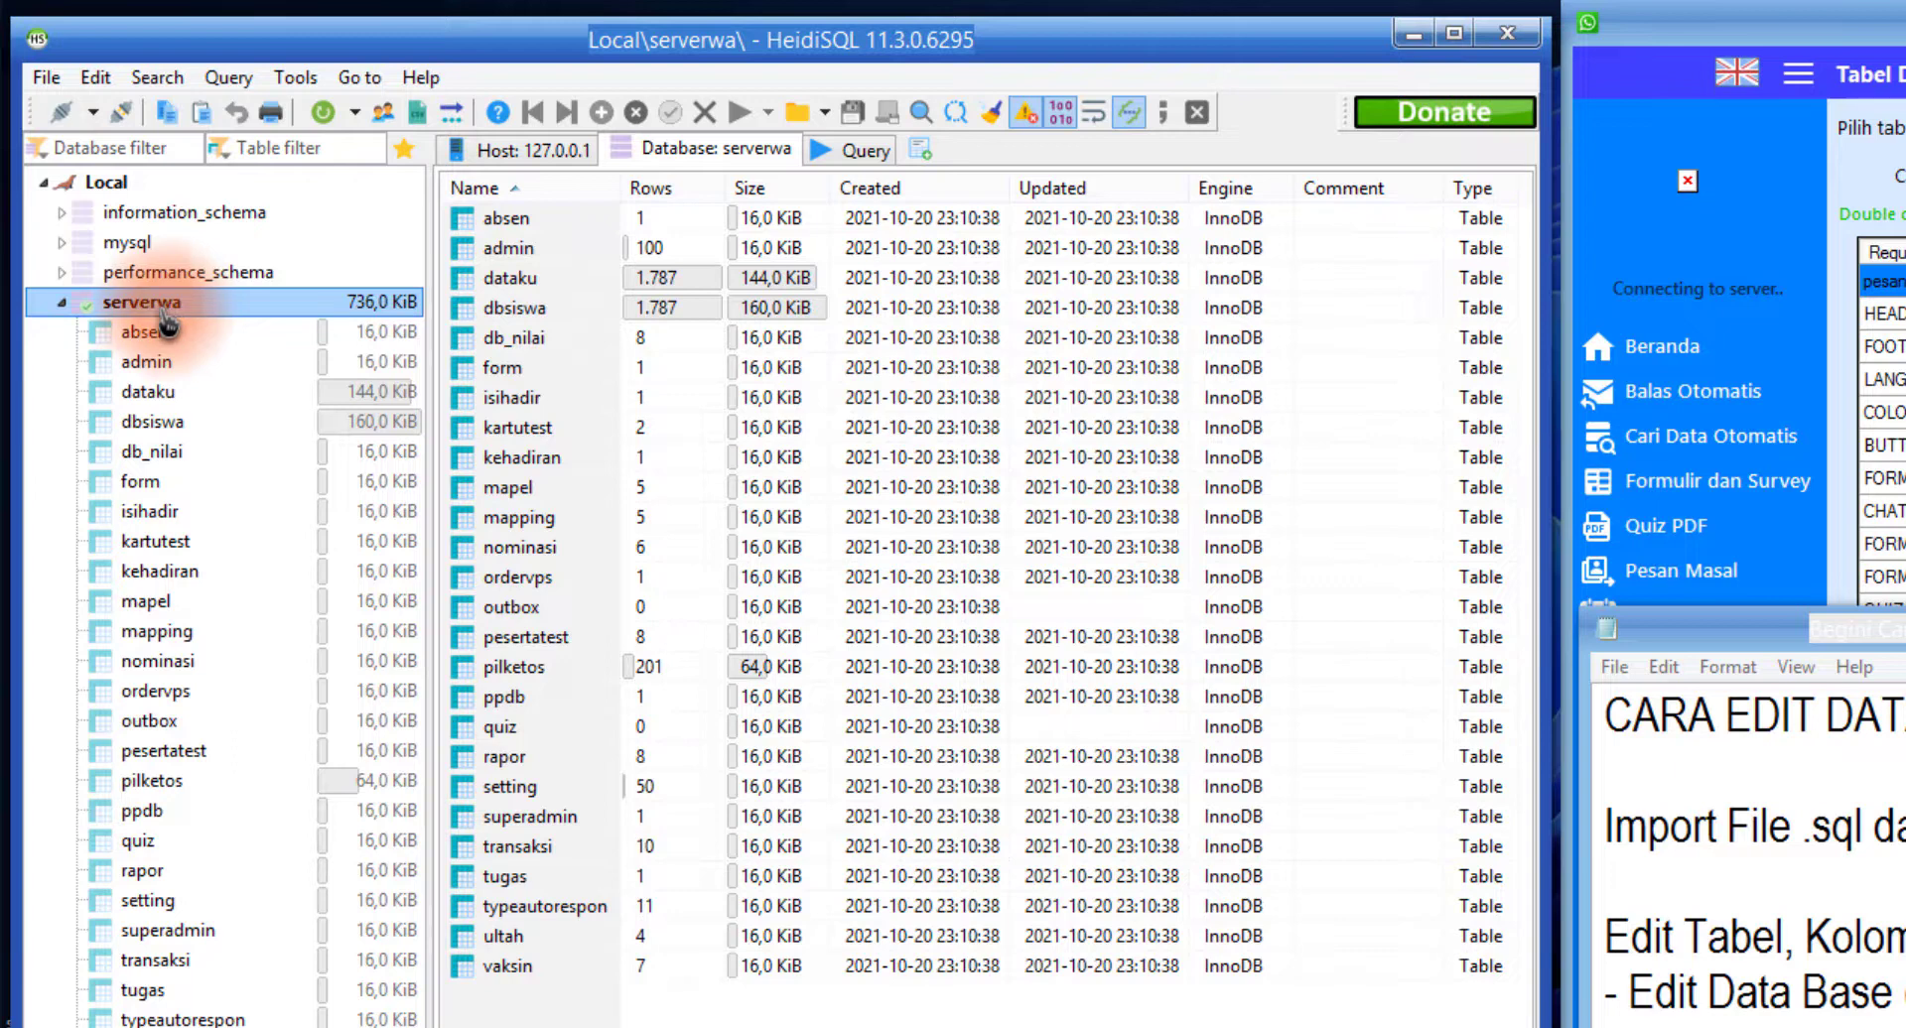
click(61, 302)
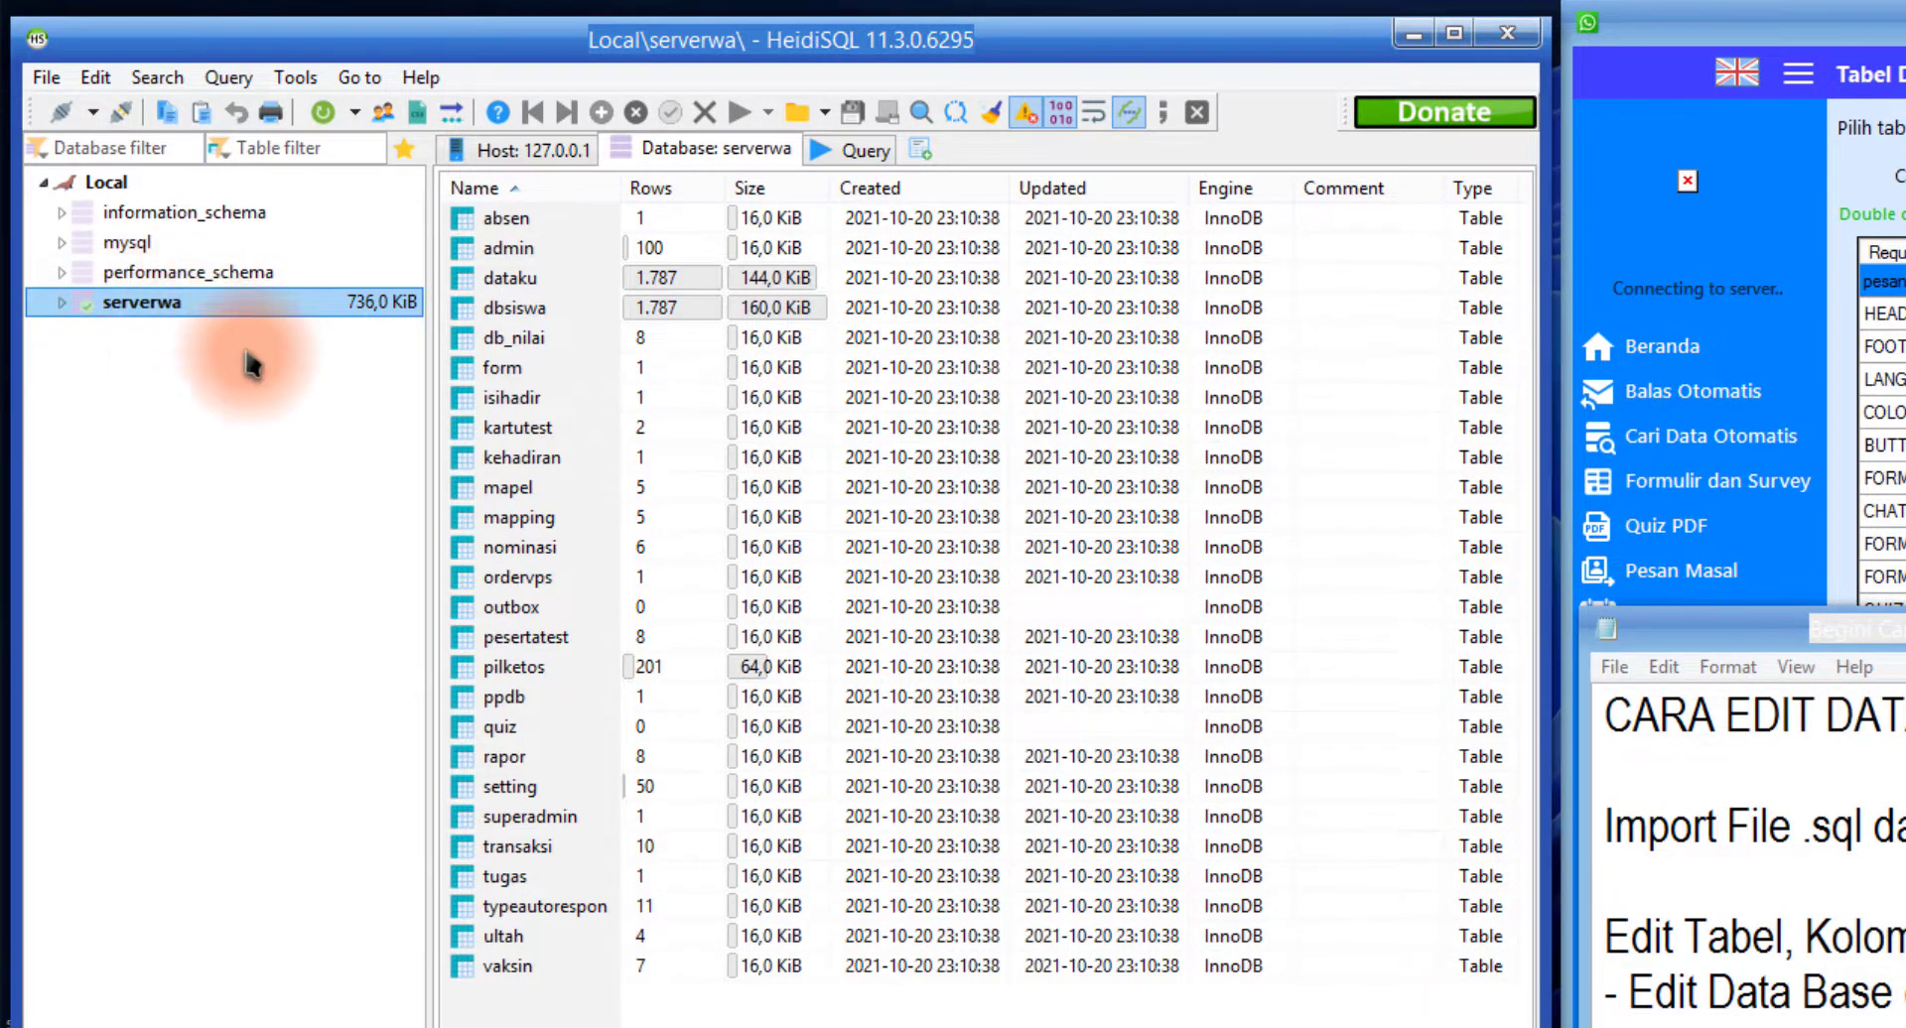
Drop the serverwa database with all its tables from the Local server
right_click(181, 305)
click(104, 356)
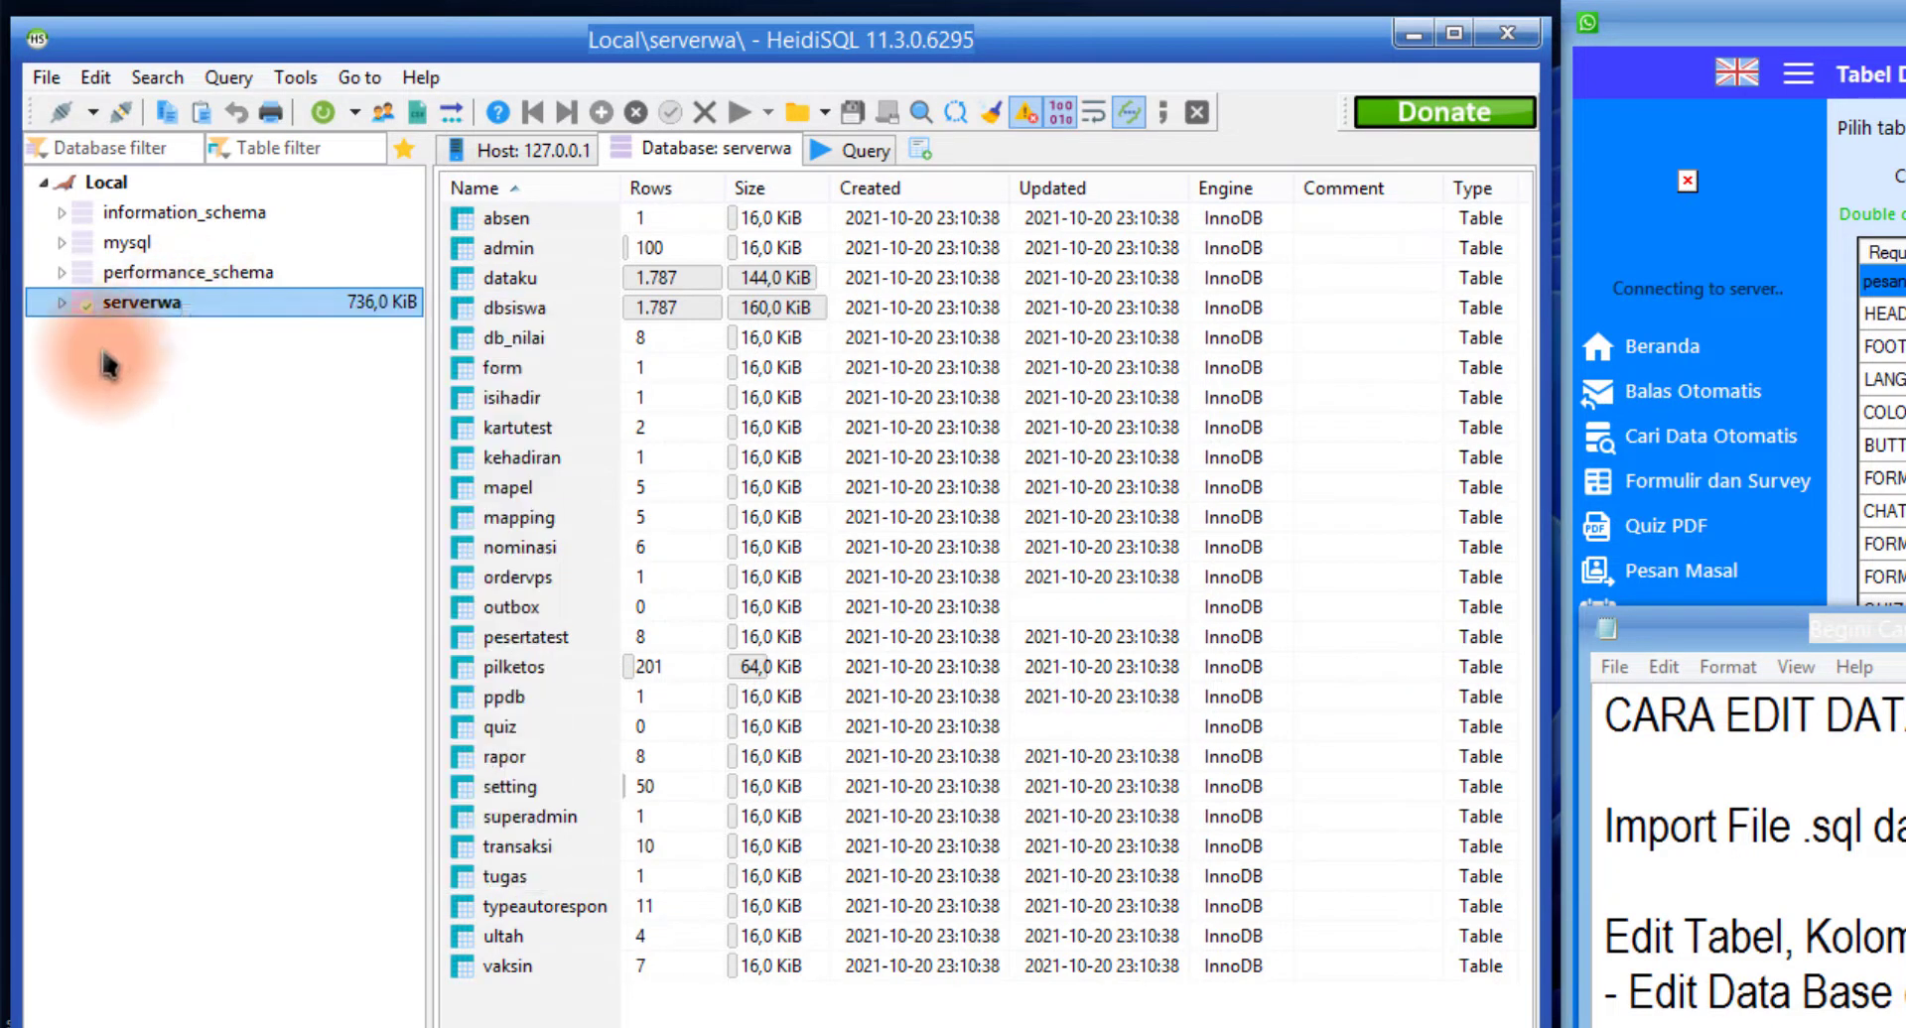
right_click(147, 310)
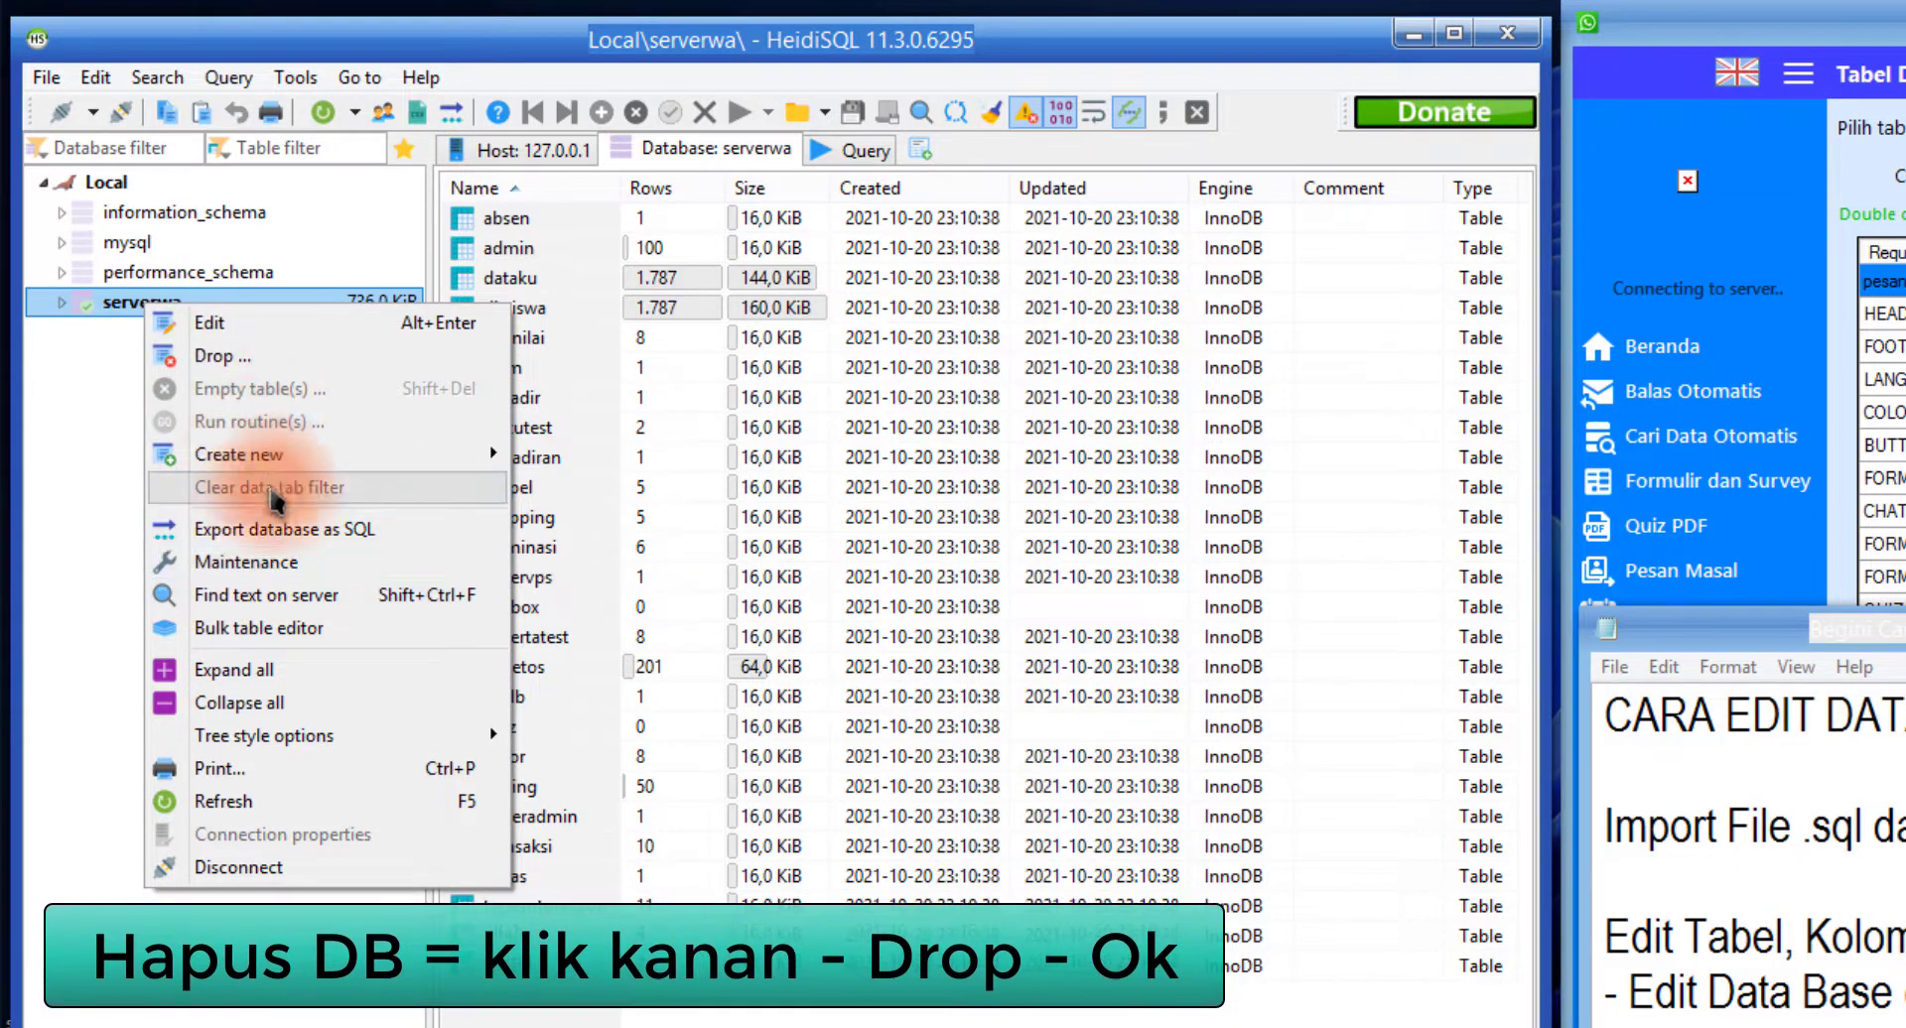
click(257, 359)
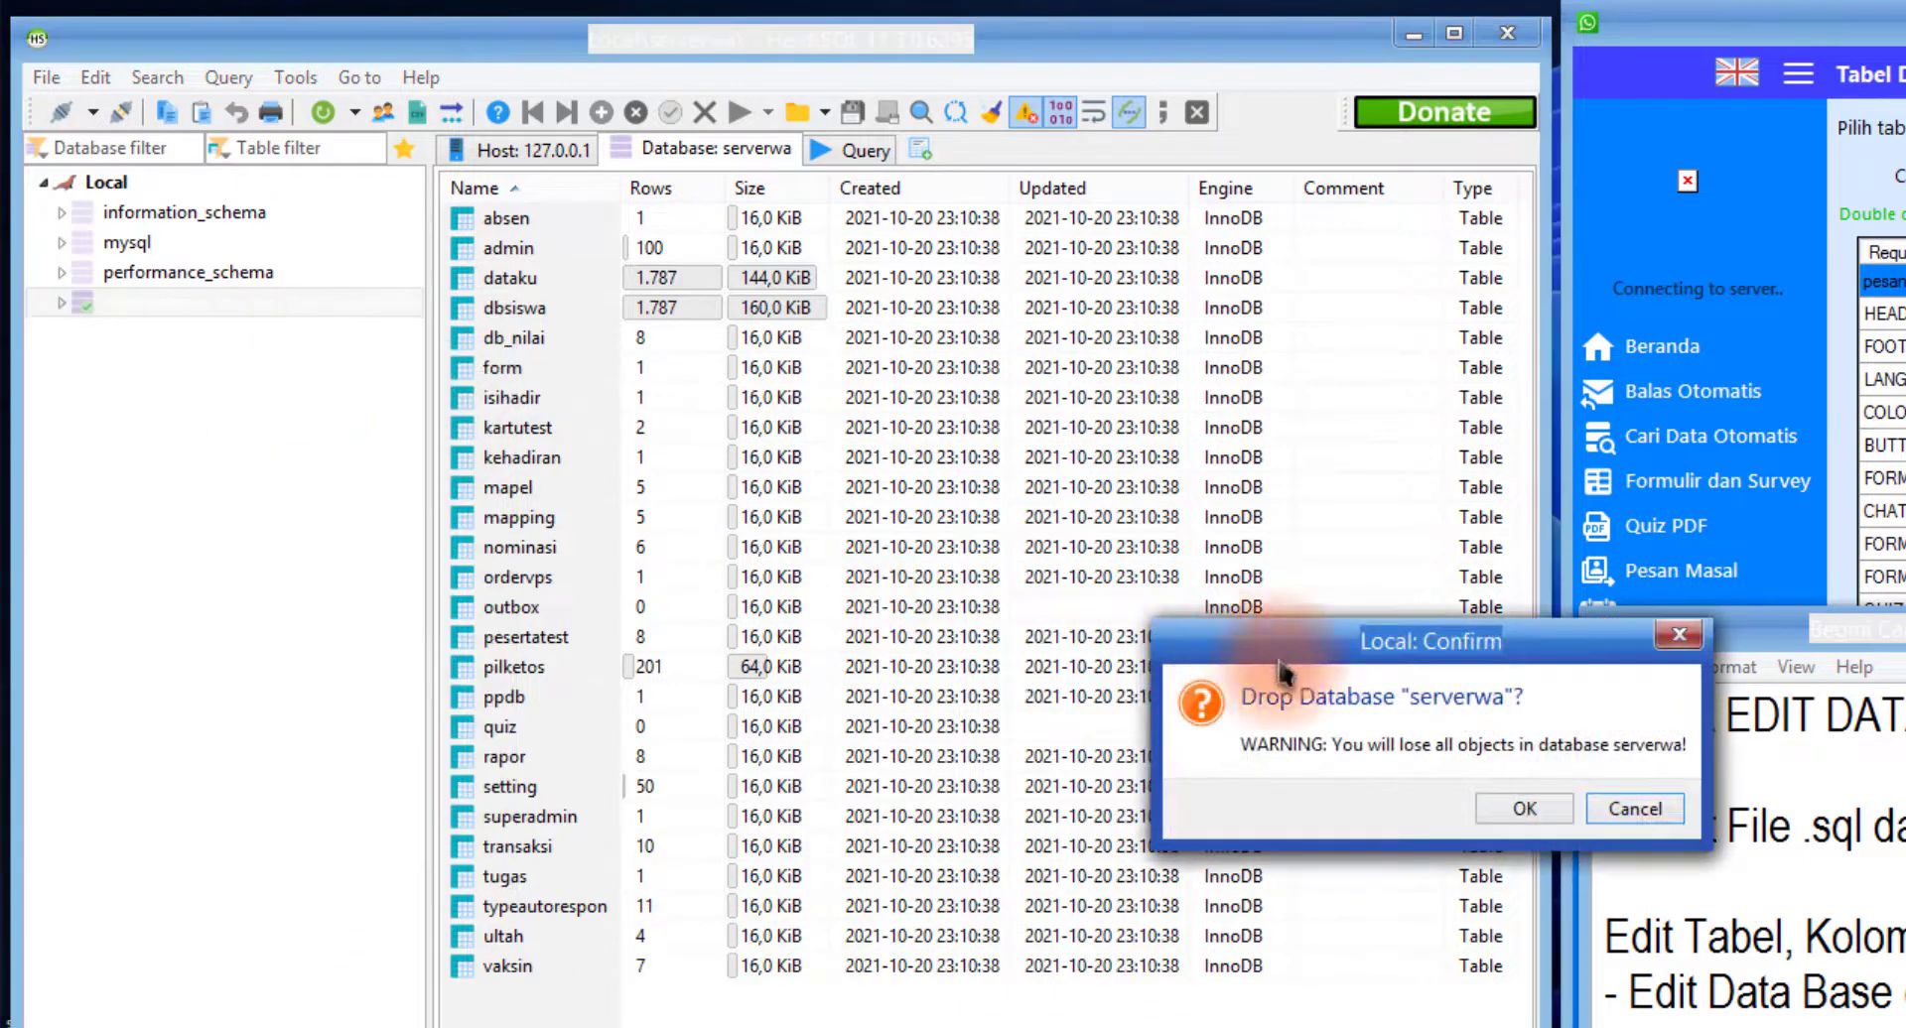
click(1523, 809)
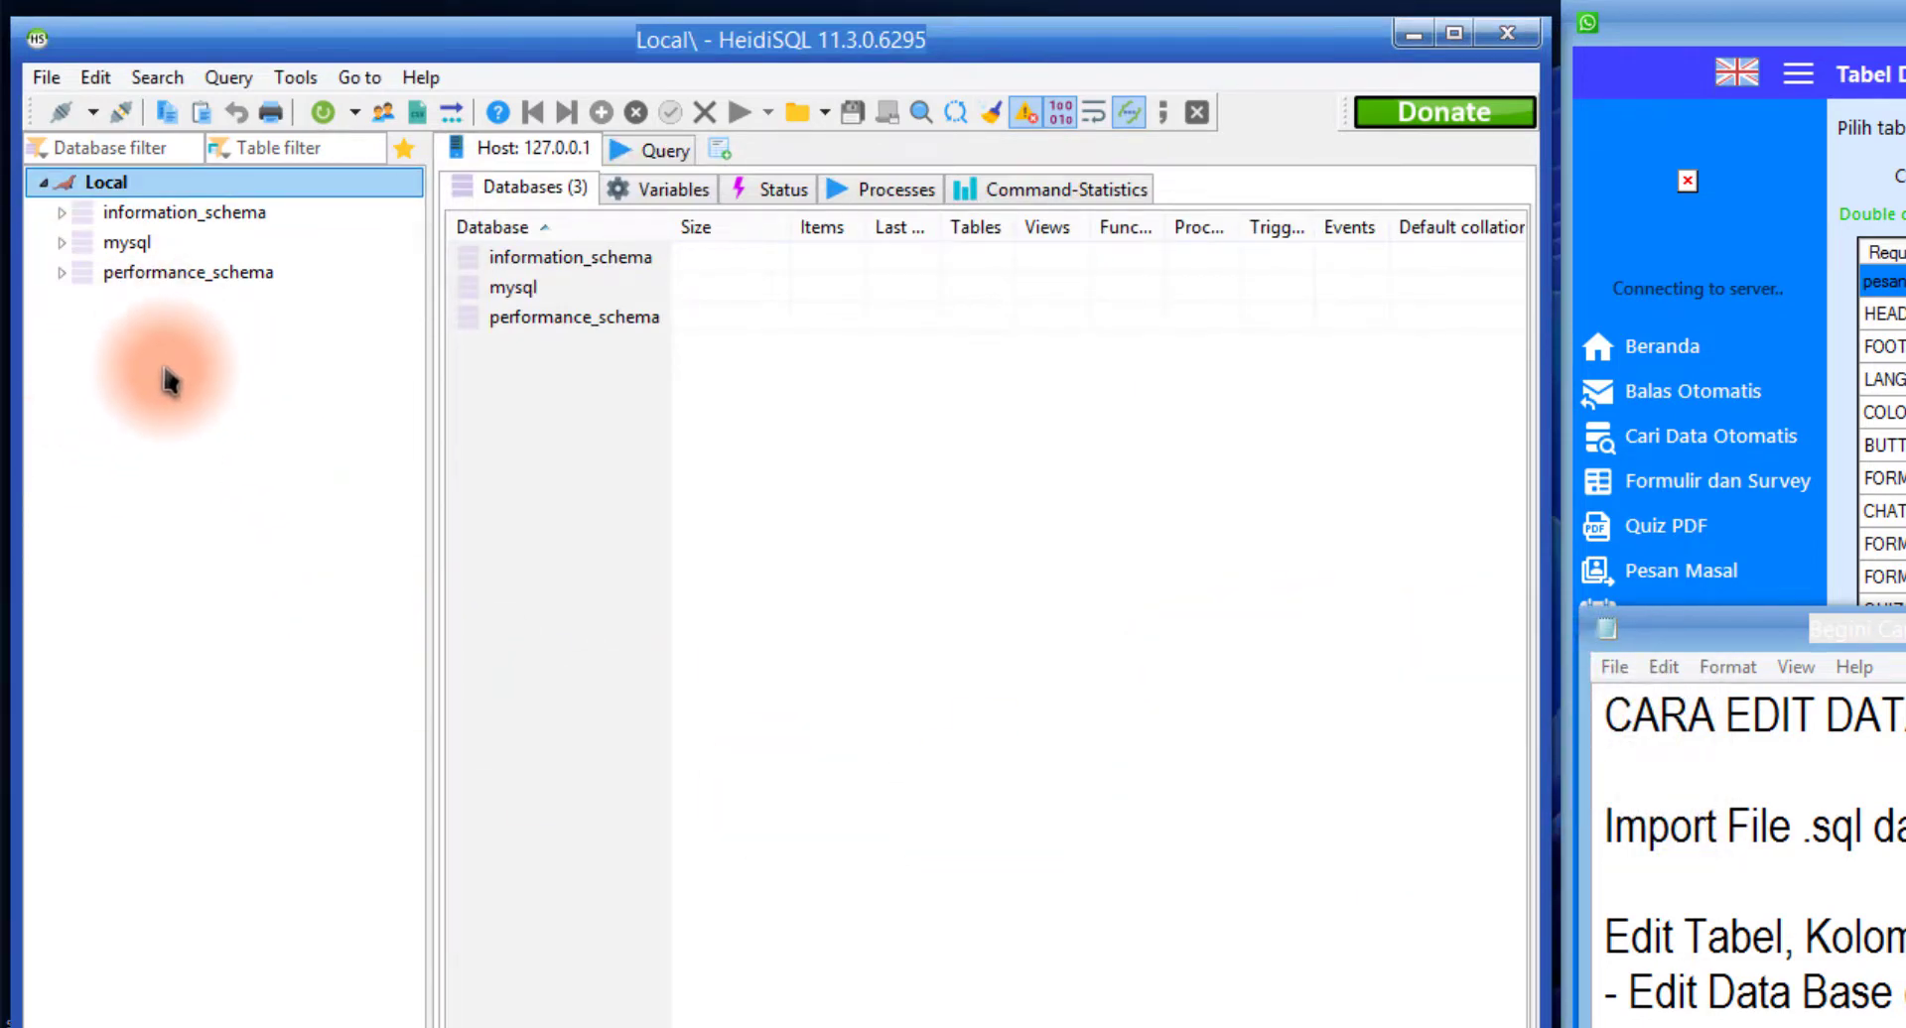
Try to run serverwa.sql from the Desktop on the Local server without a database selected, using auto-detected encoding
click(49, 79)
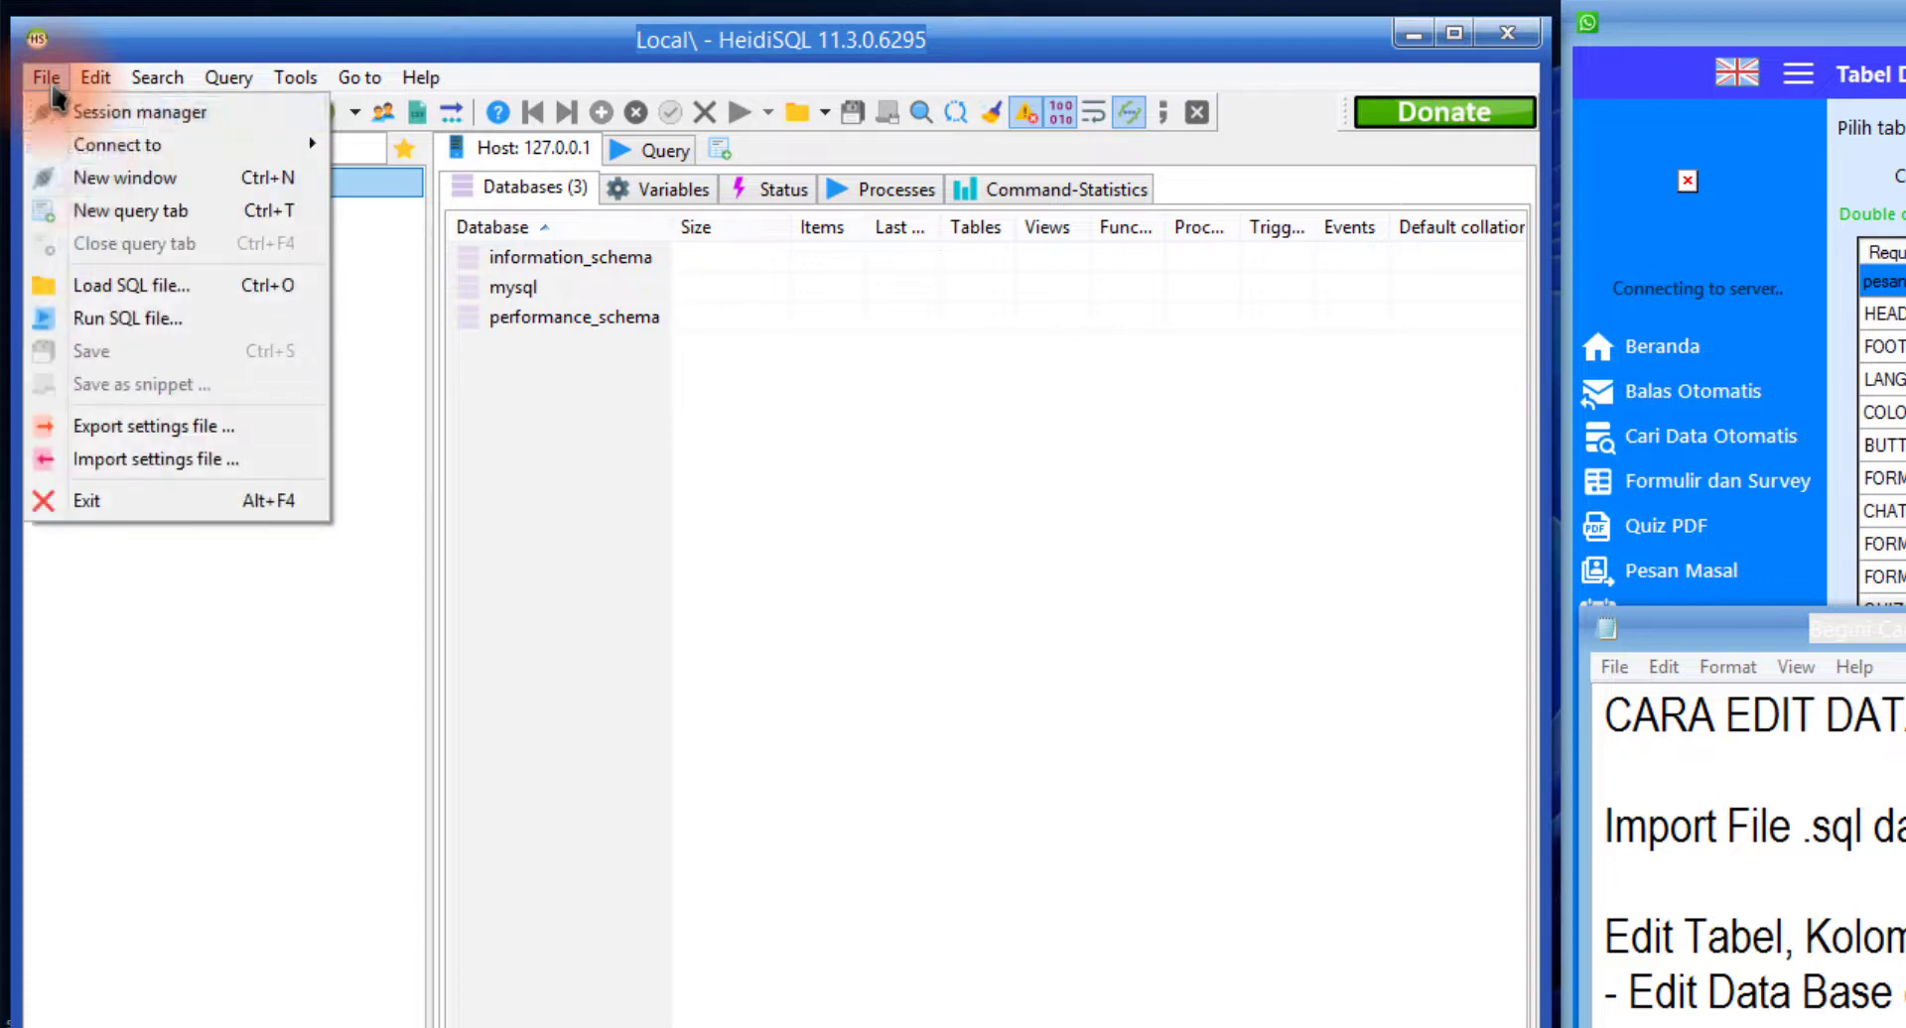
click(117, 320)
click(1285, 700)
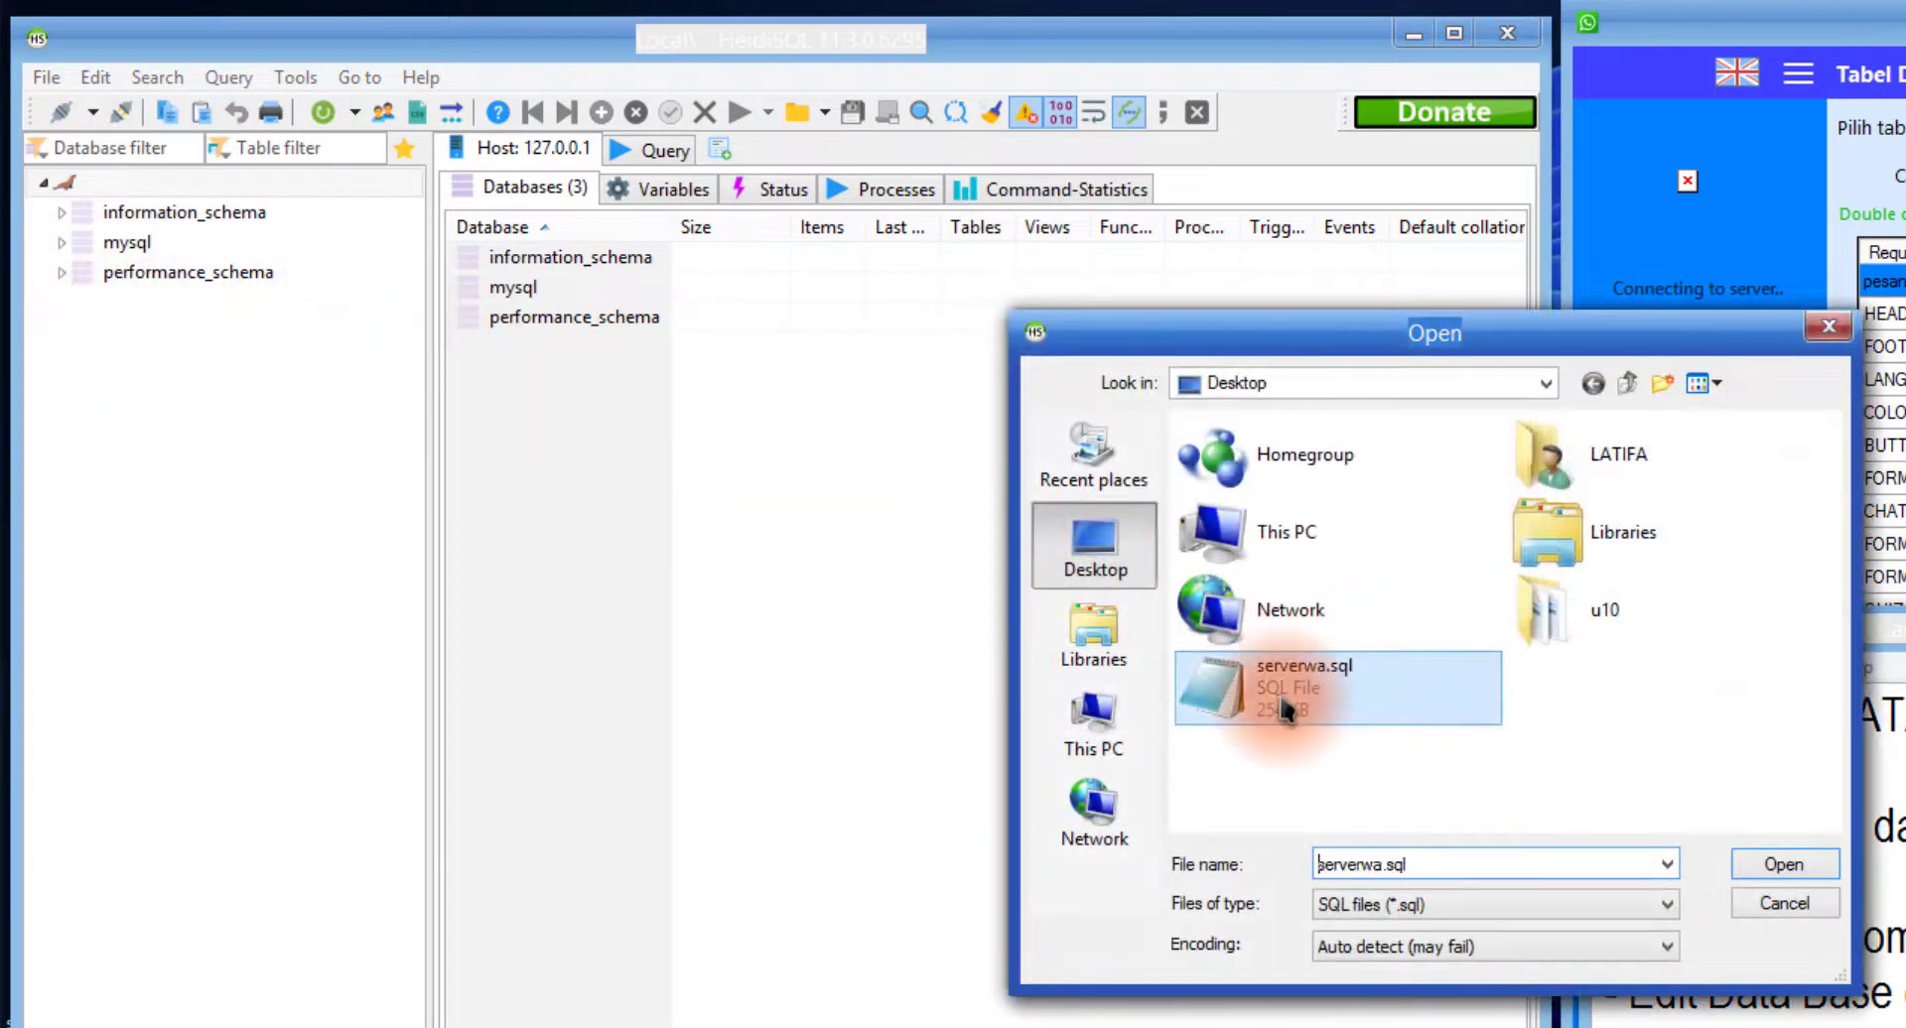
click(1782, 864)
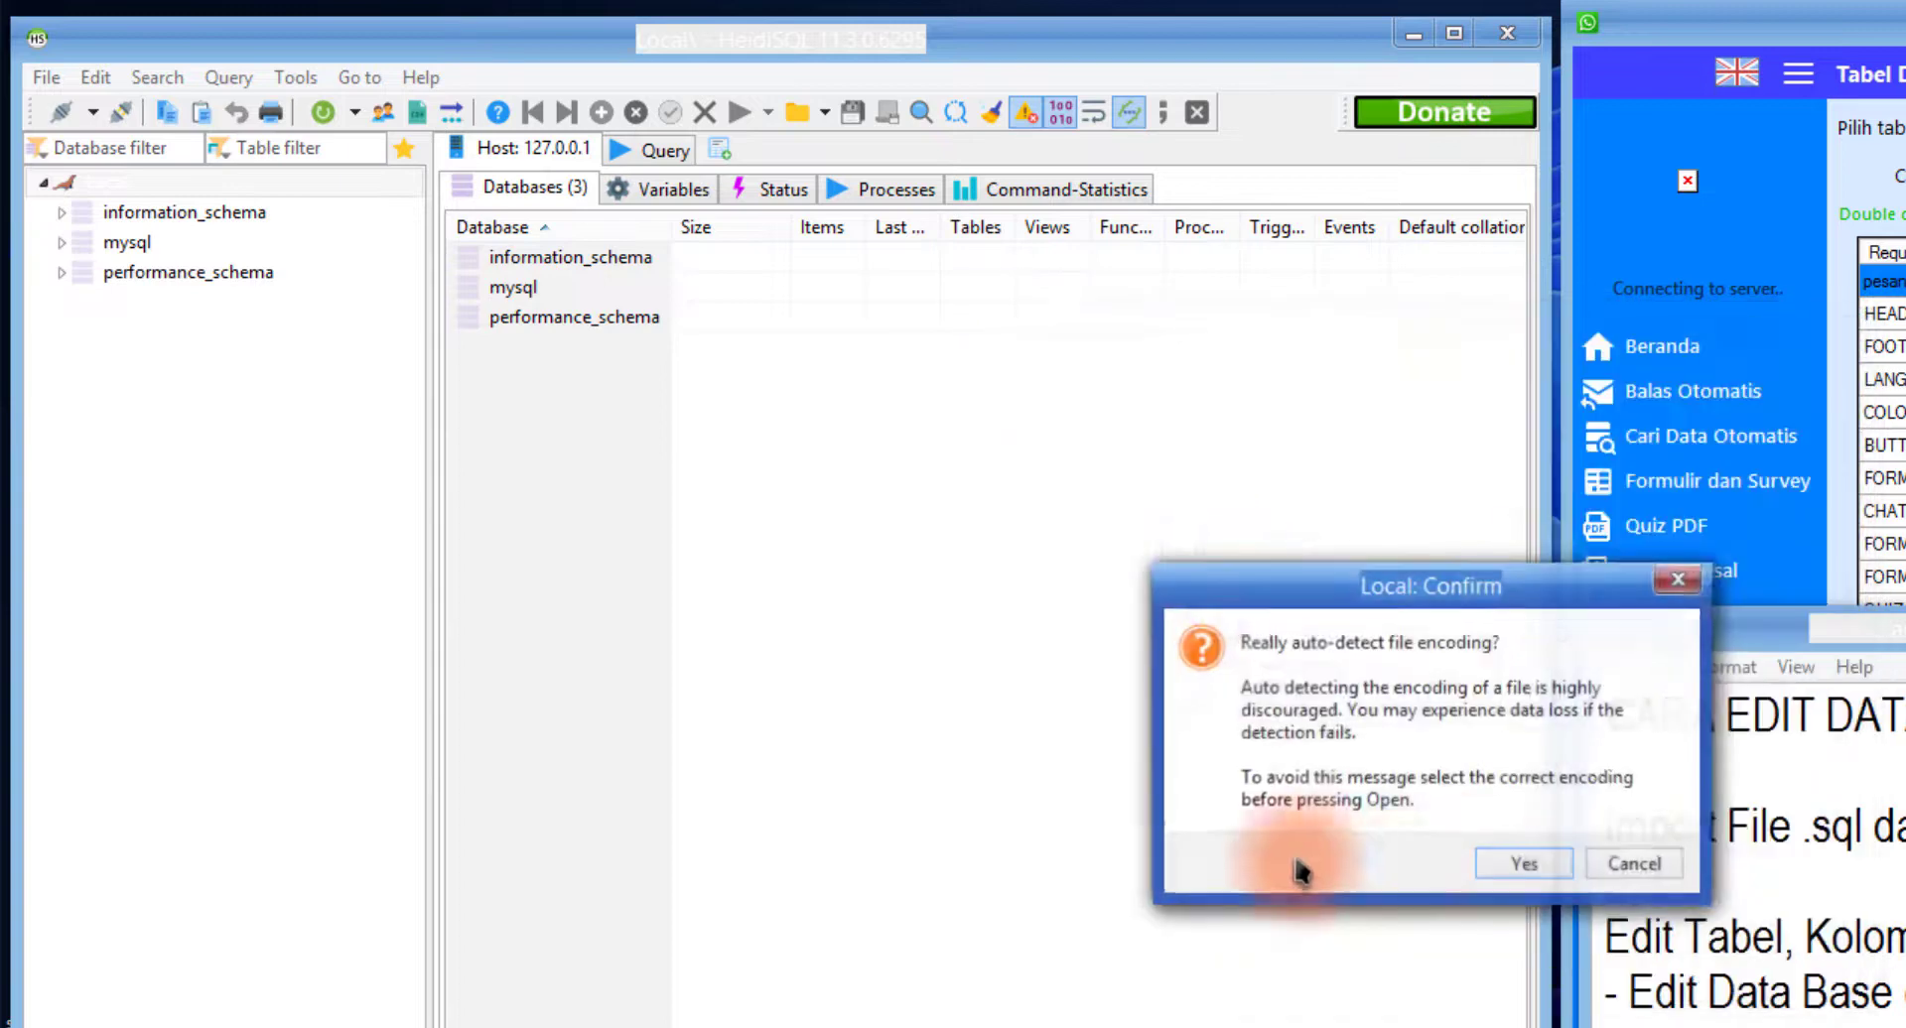
click(1523, 866)
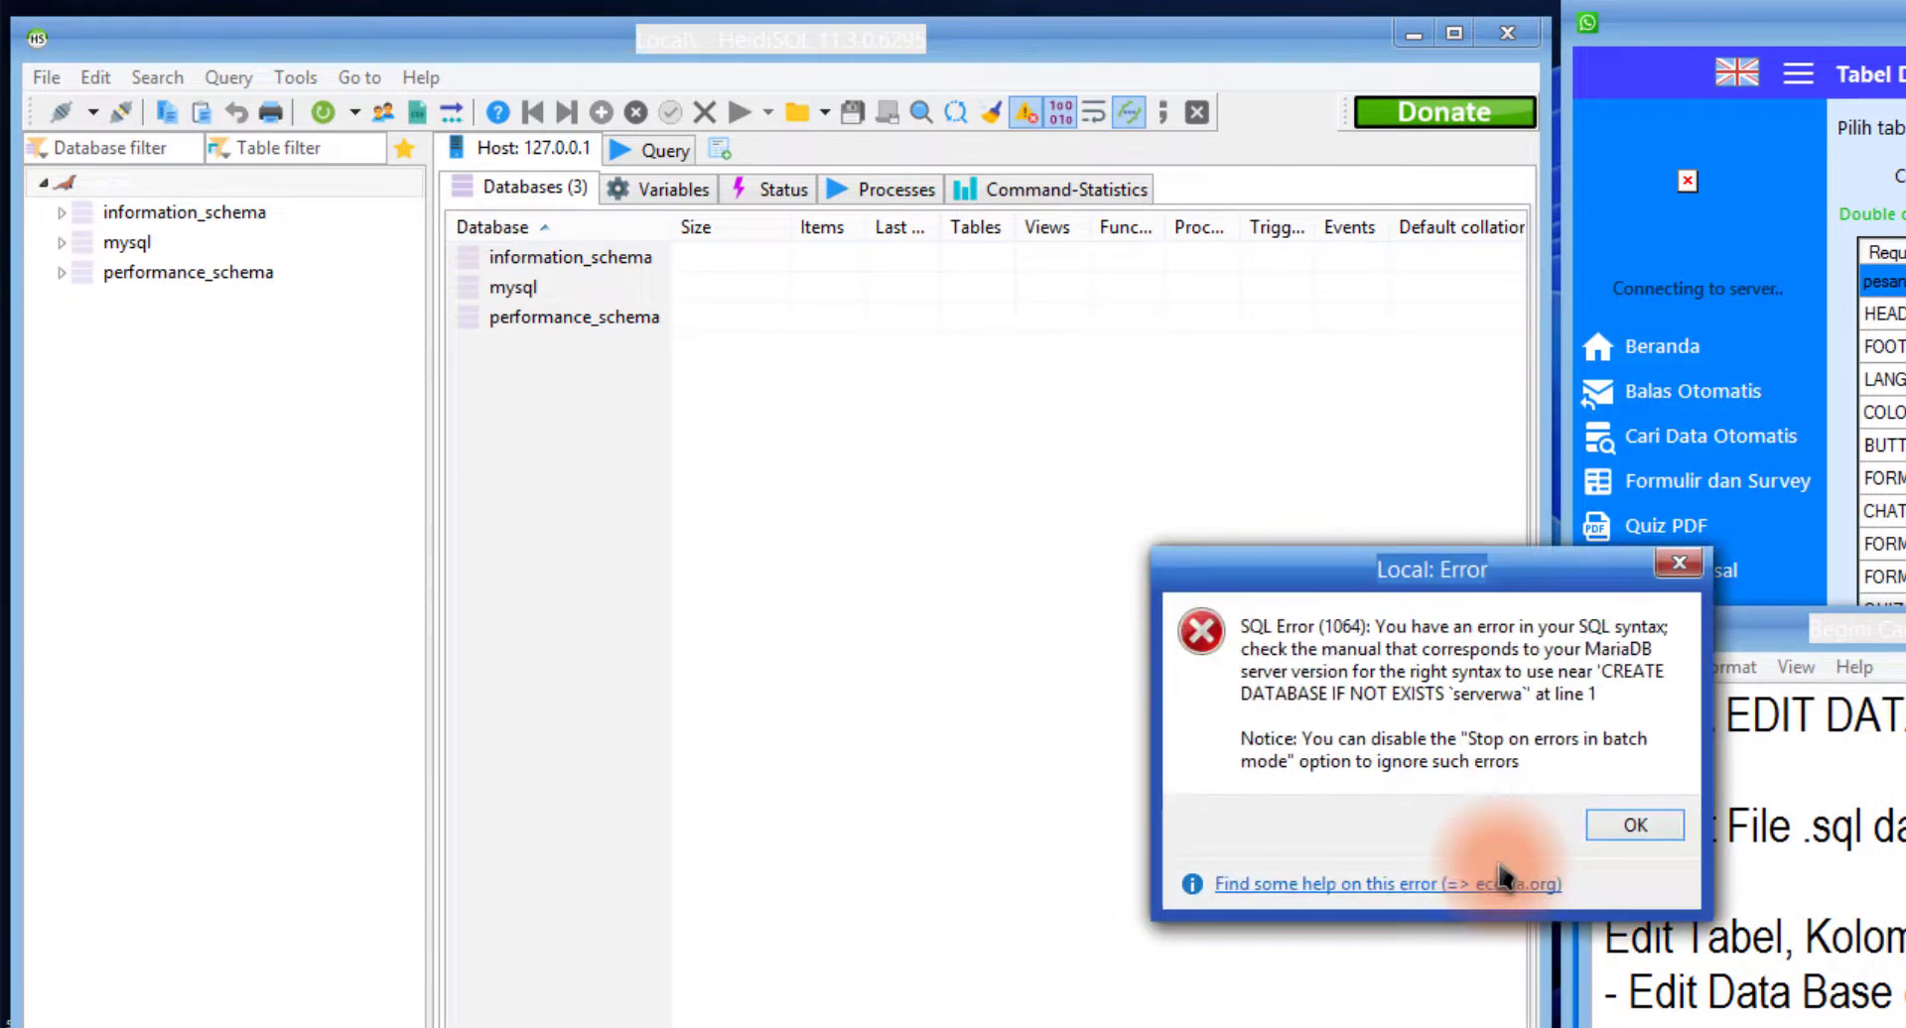
click(1628, 823)
click(1664, 884)
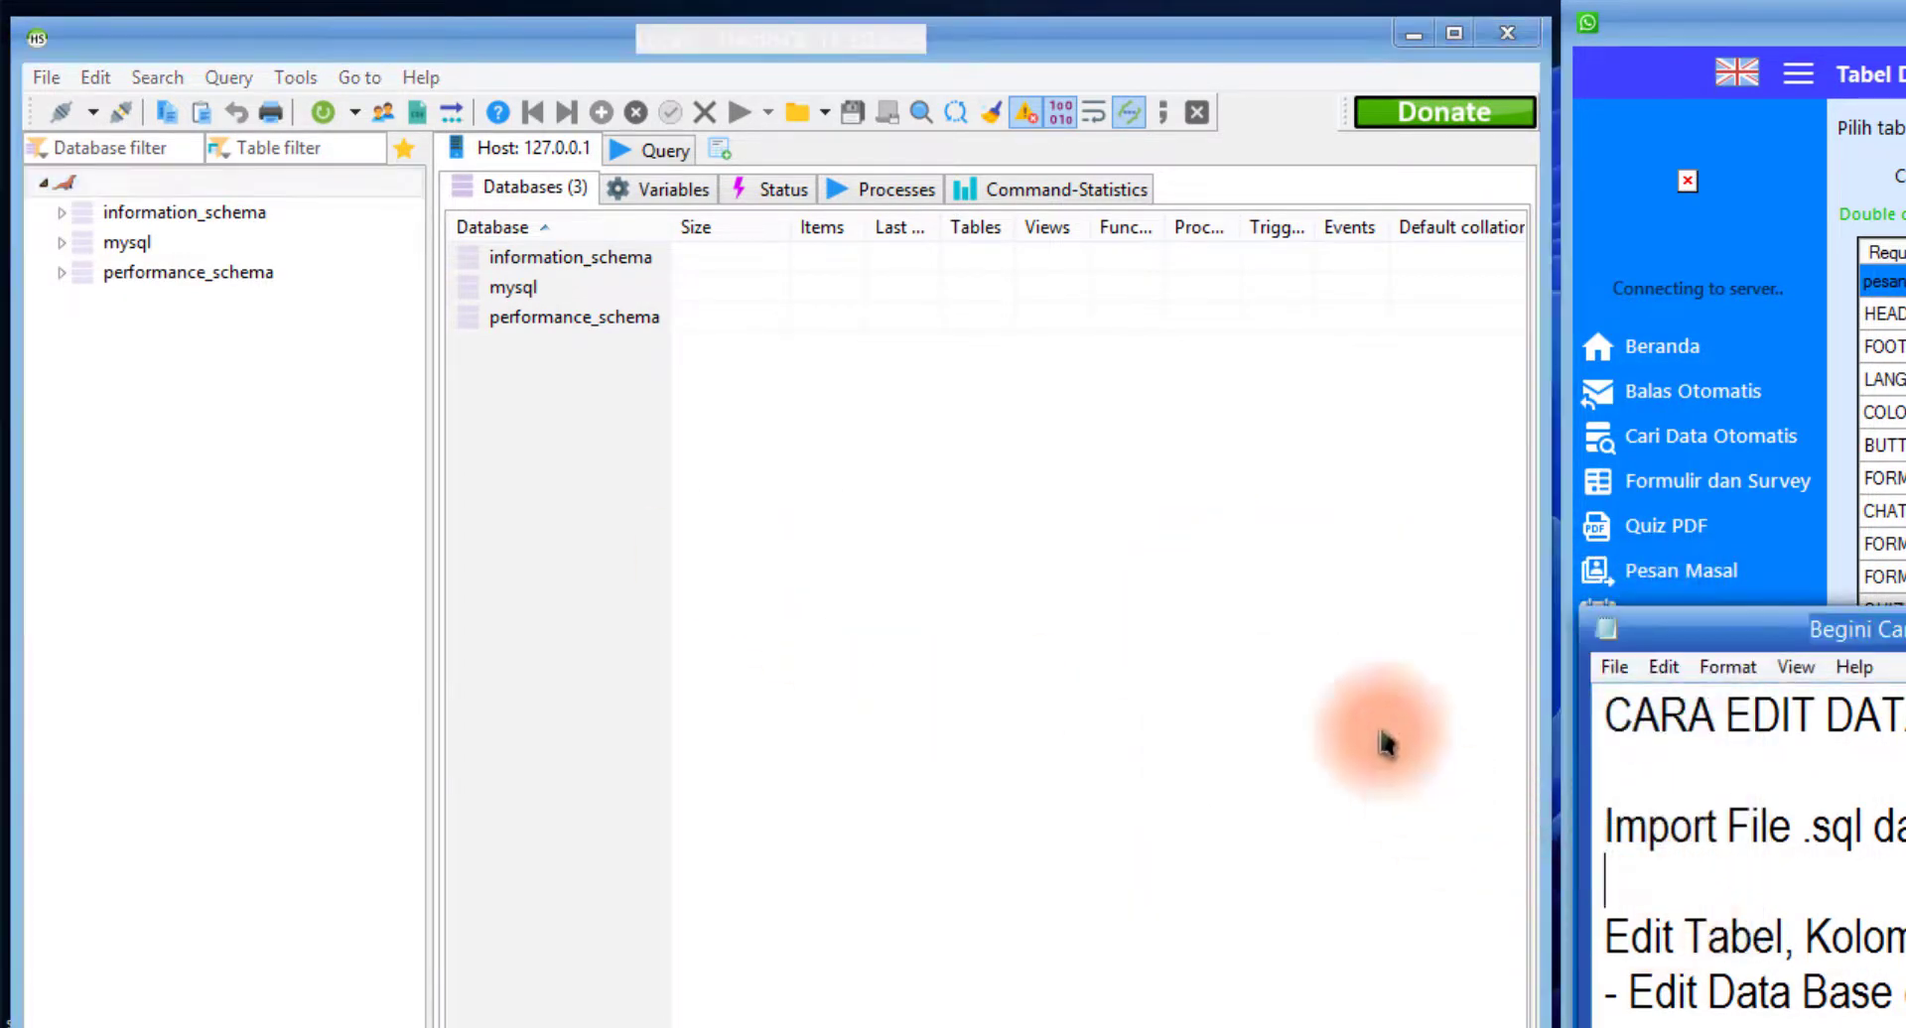
Restart HeidiSQL with the Local session, run serverwa.sql with auto-detected encoding, then refresh and open the serverwa database
click(1512, 41)
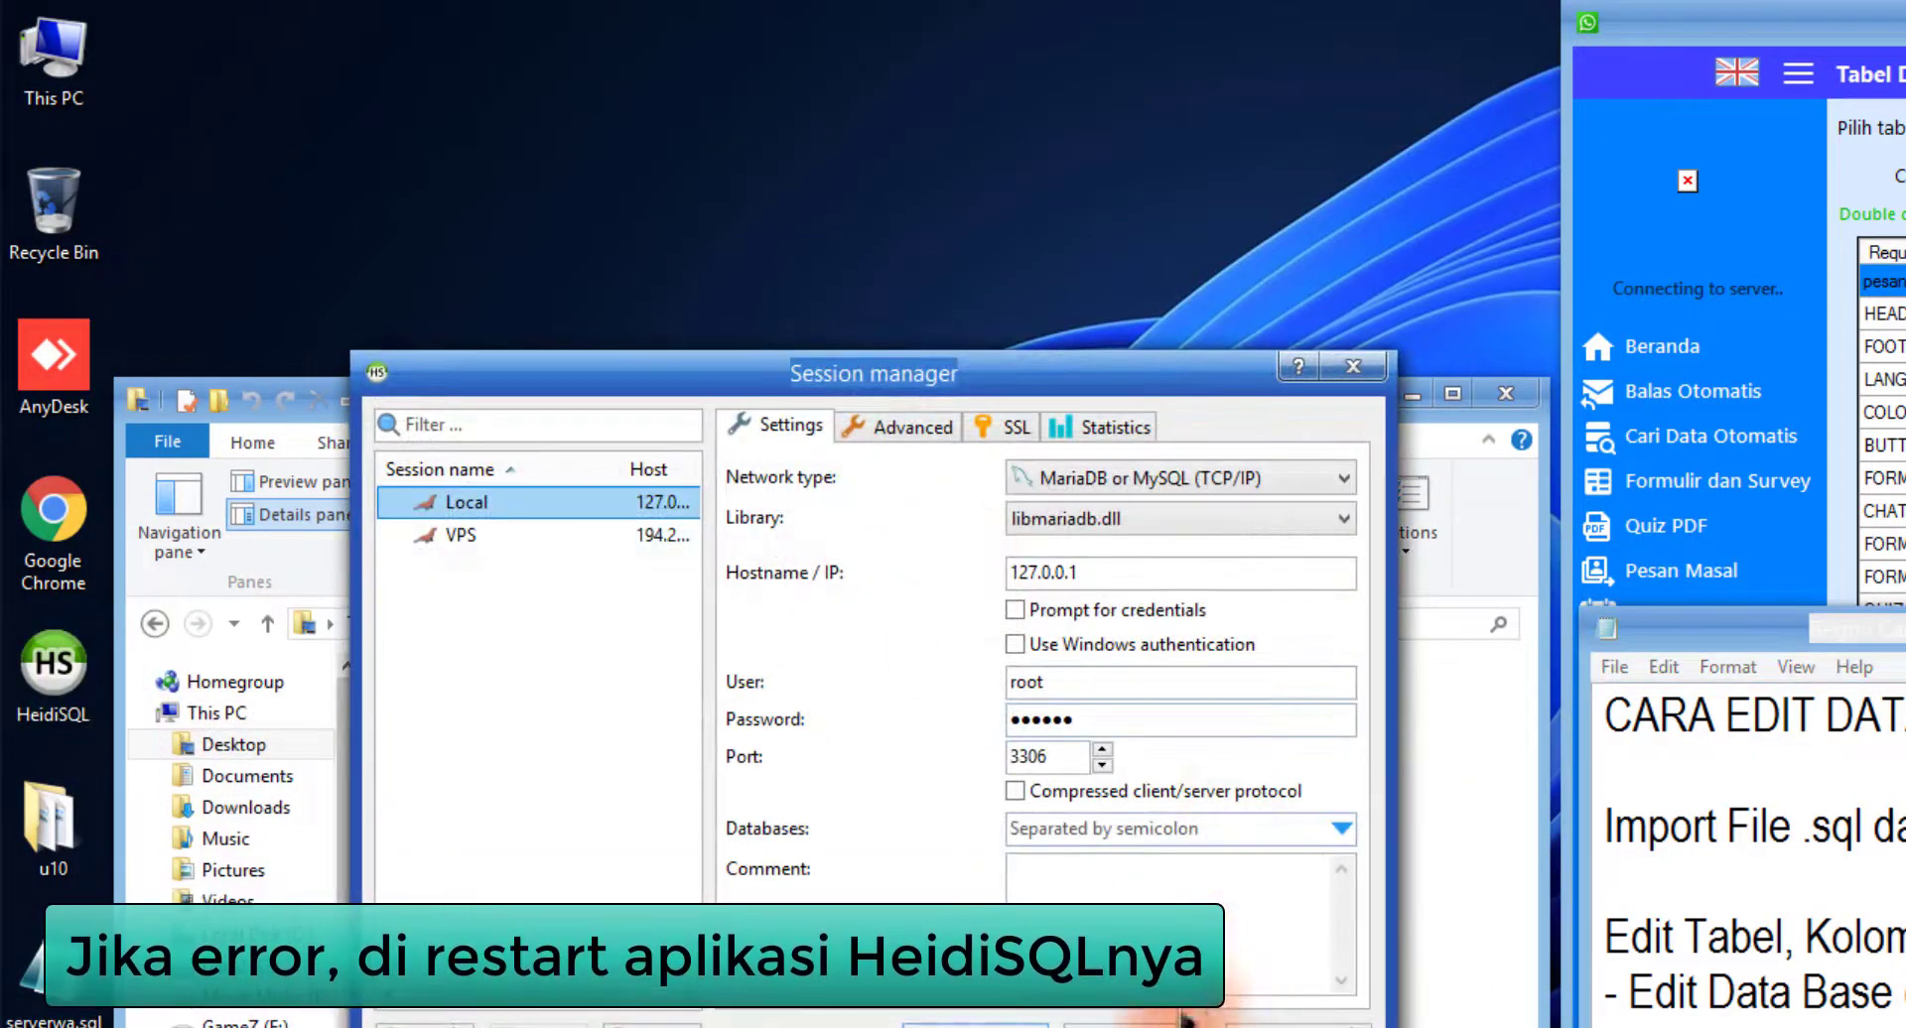
click(992, 1027)
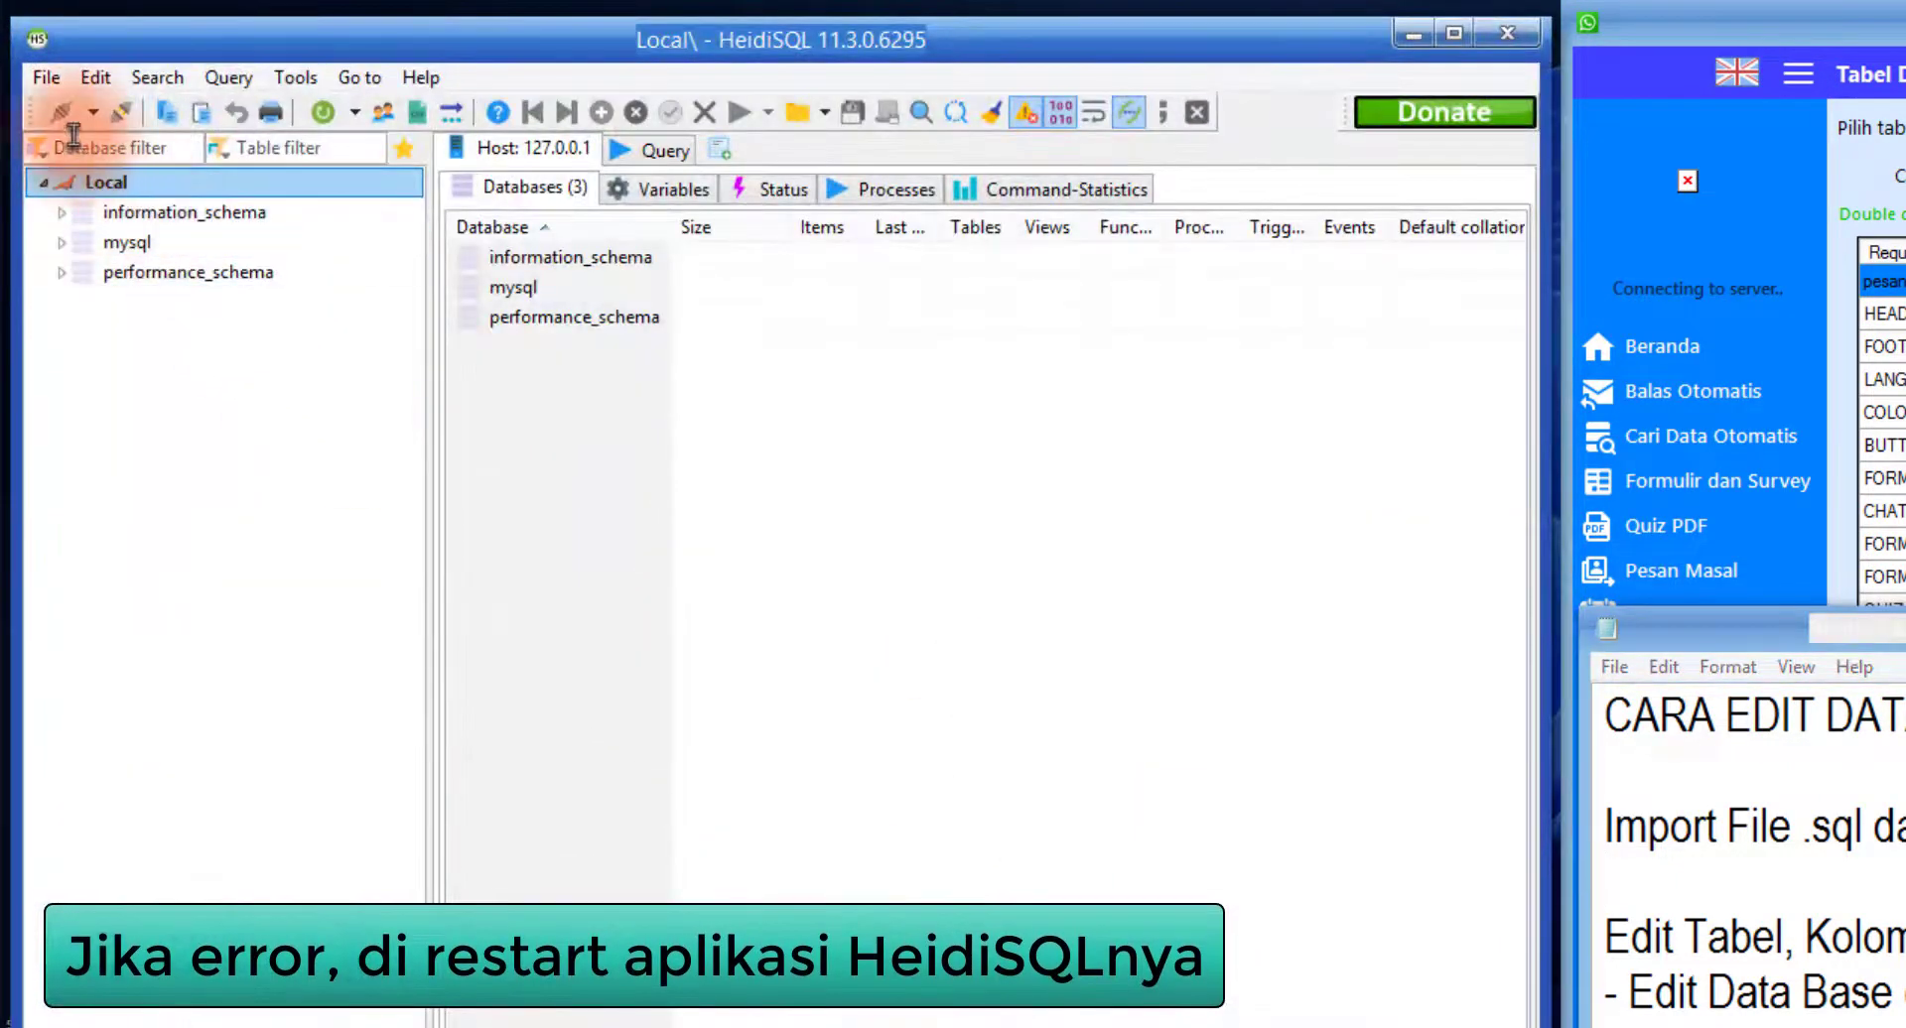
click(62, 88)
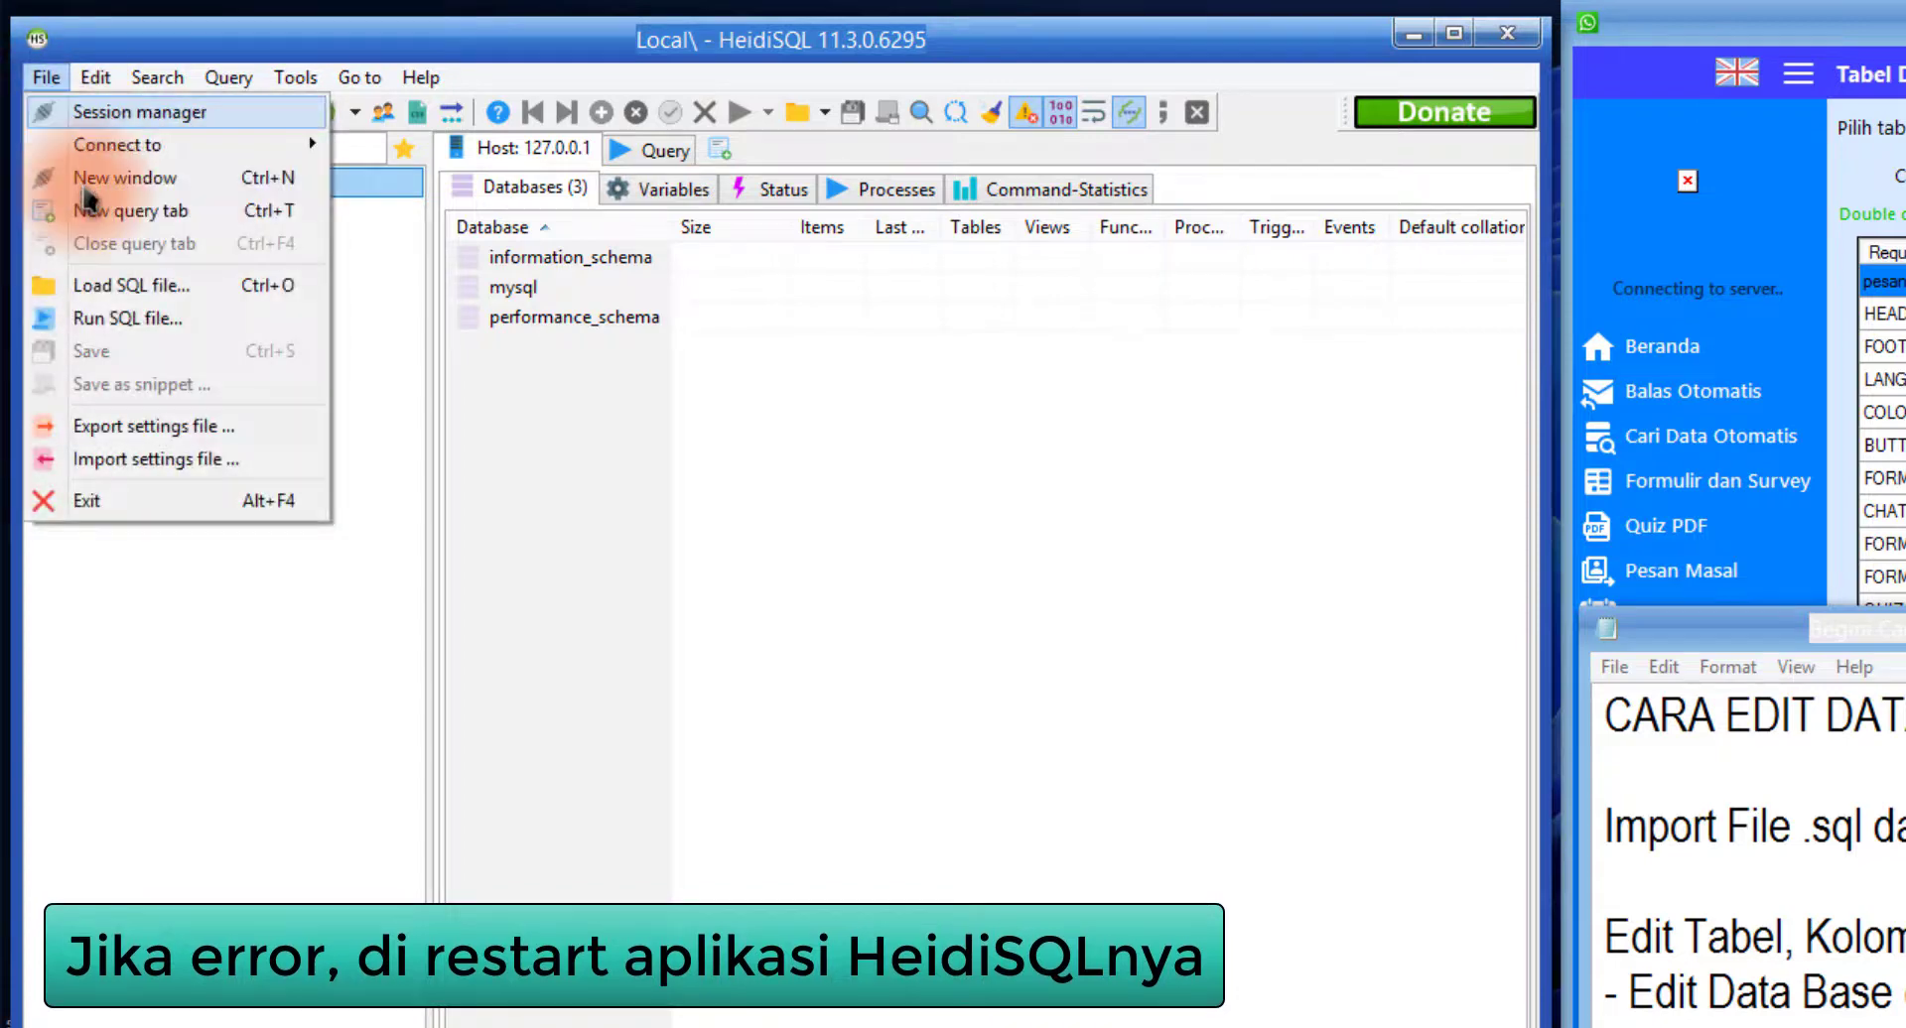
click(139, 314)
double_click(1271, 689)
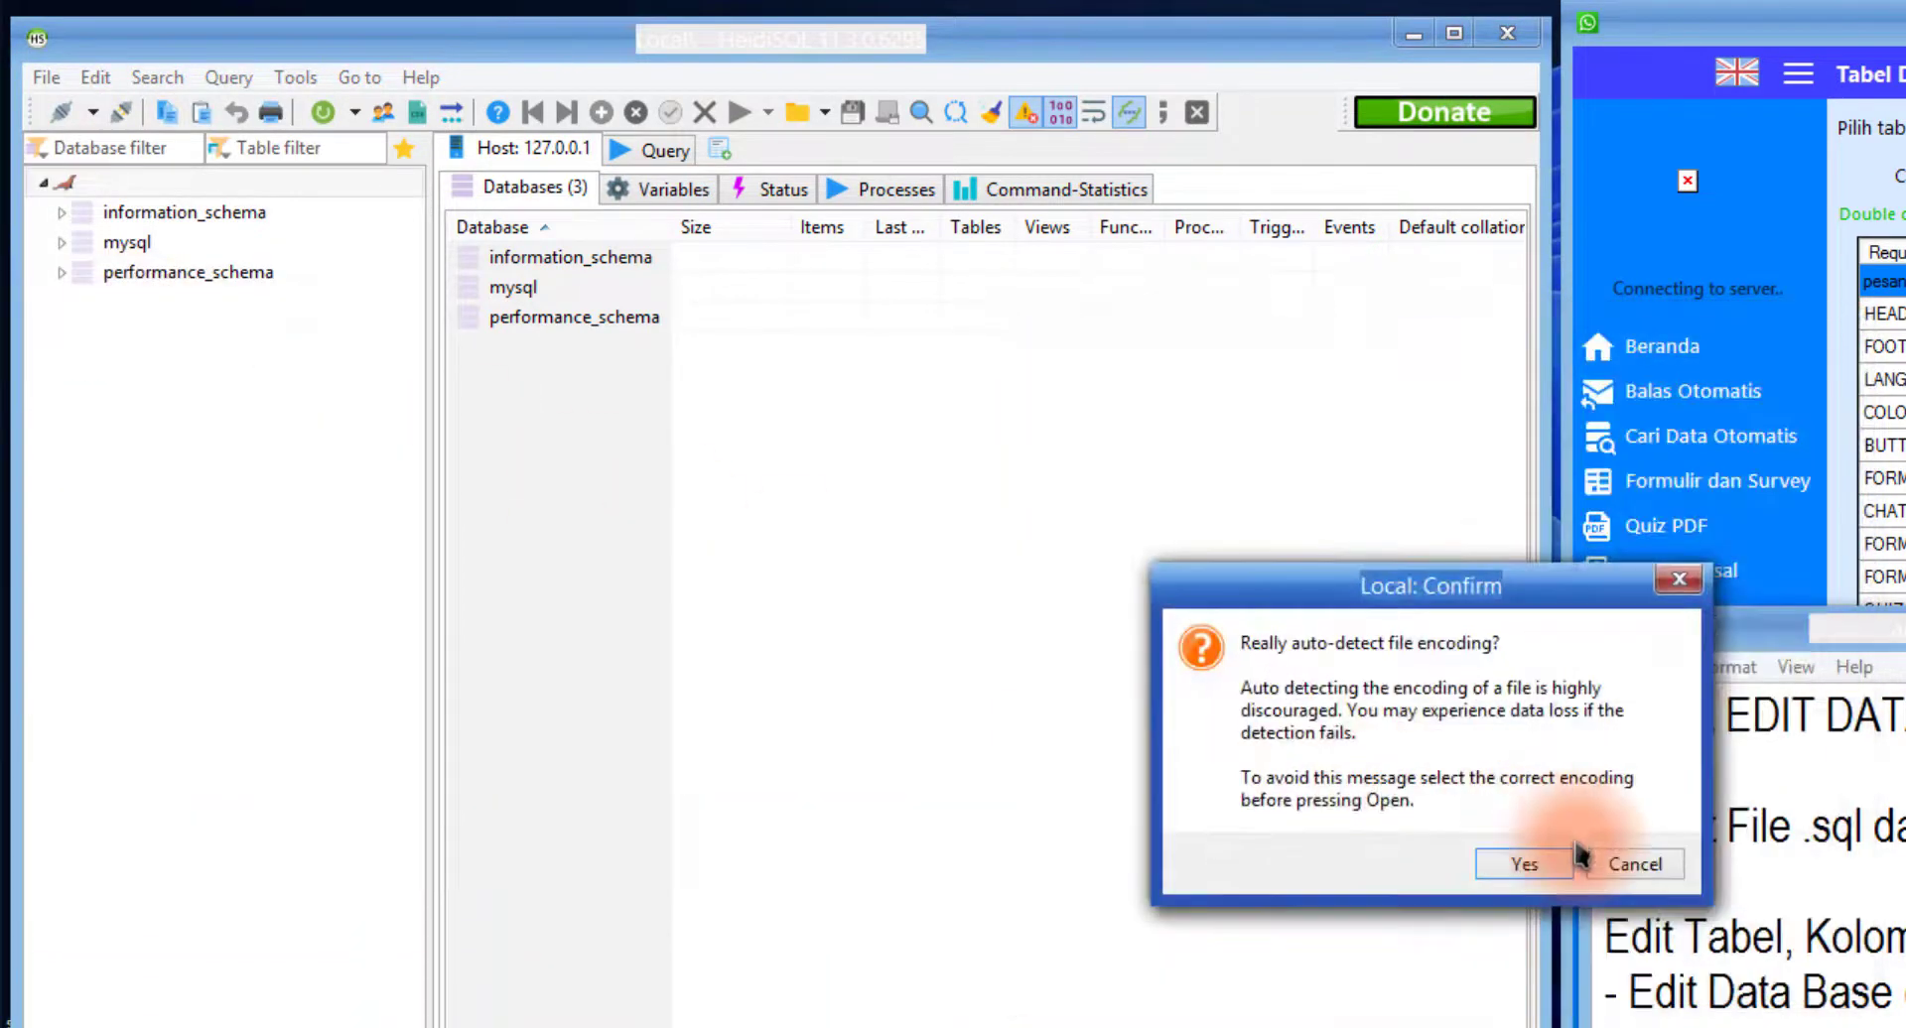
click(1525, 864)
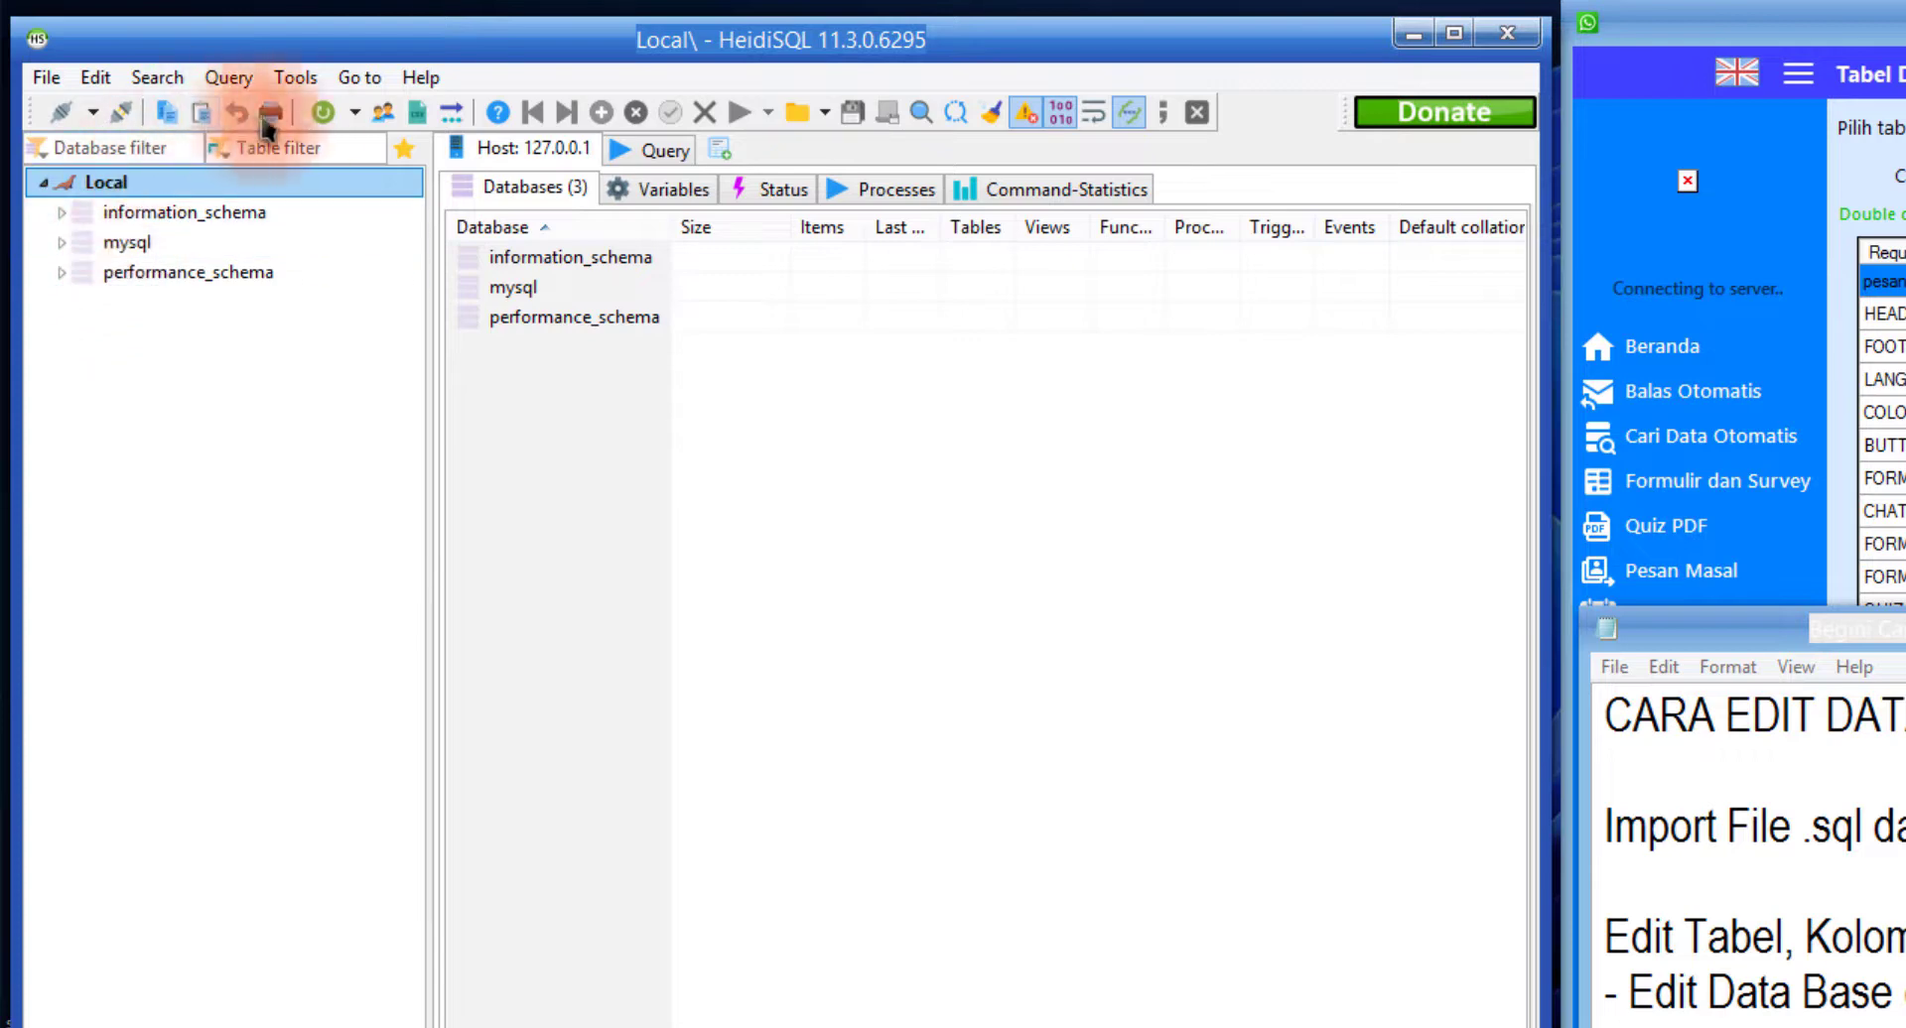
click(324, 112)
click(177, 310)
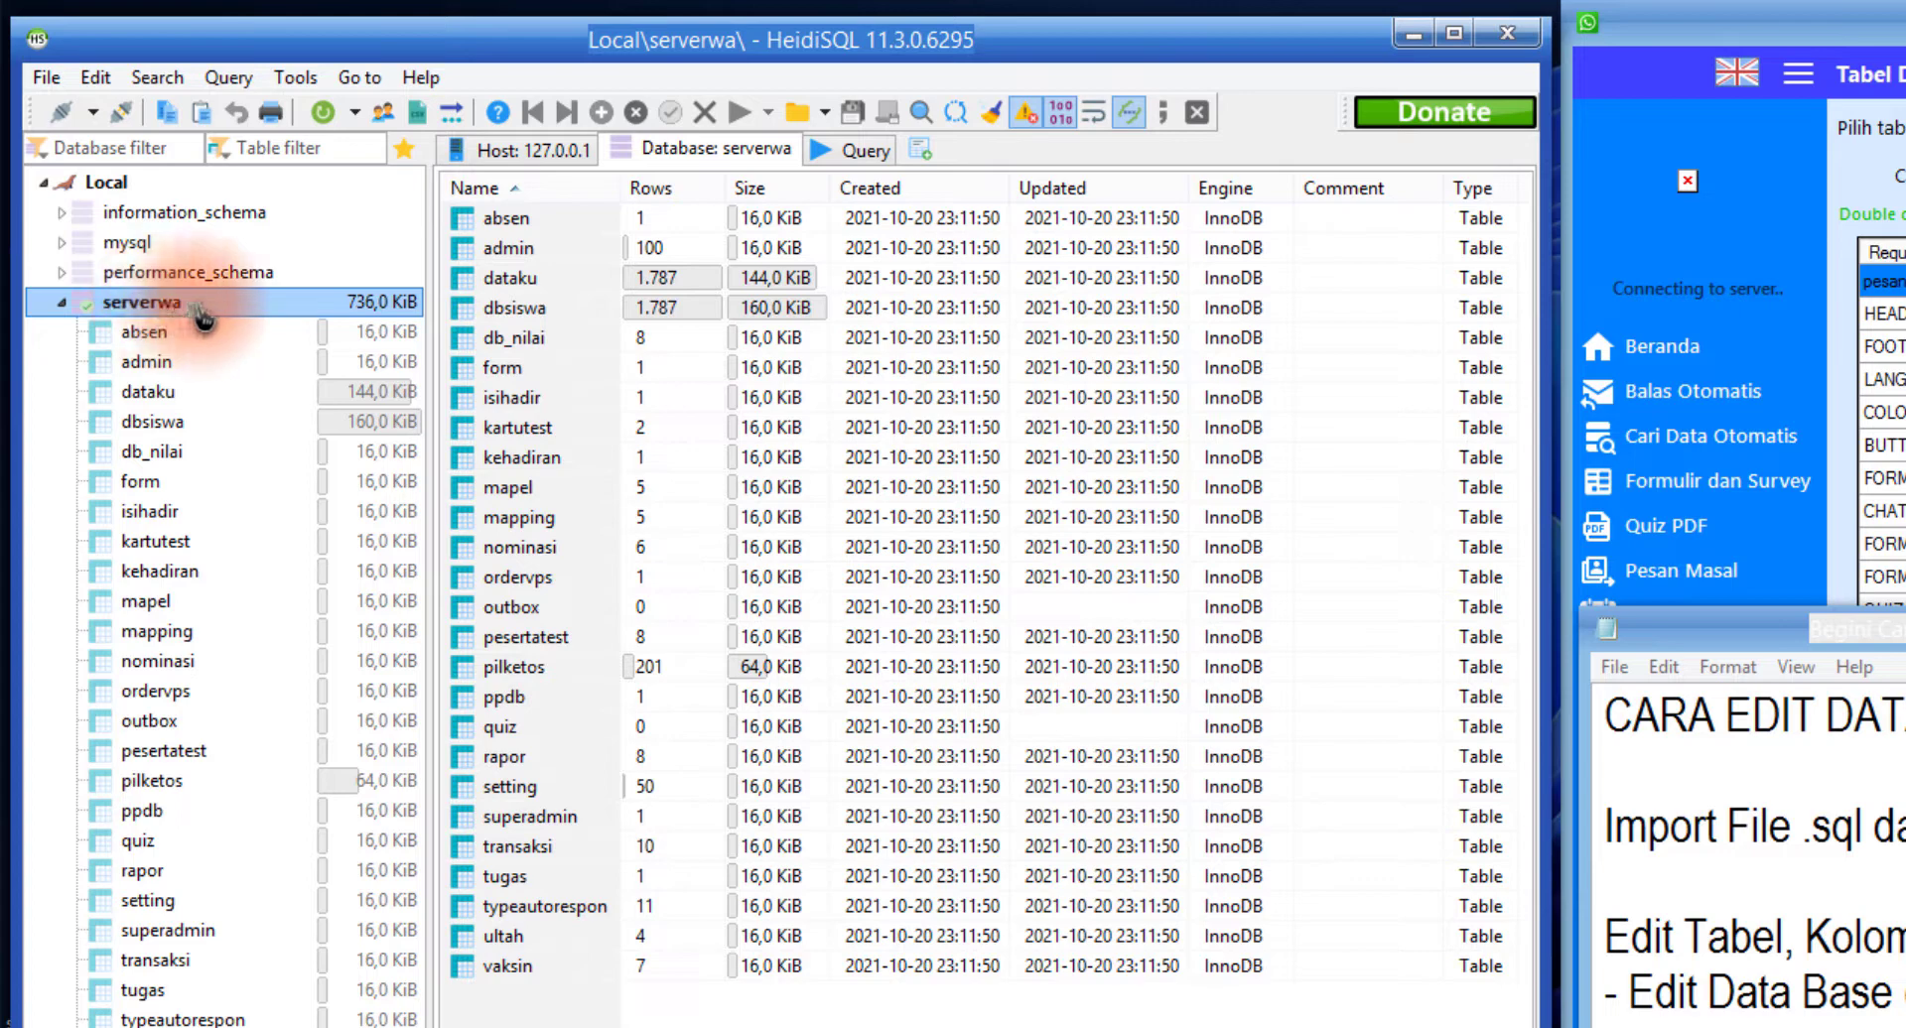
Rename the serverwa database to serverwaauto, keeping the latin1_swedish_ci collation, and select it
right_click(203, 316)
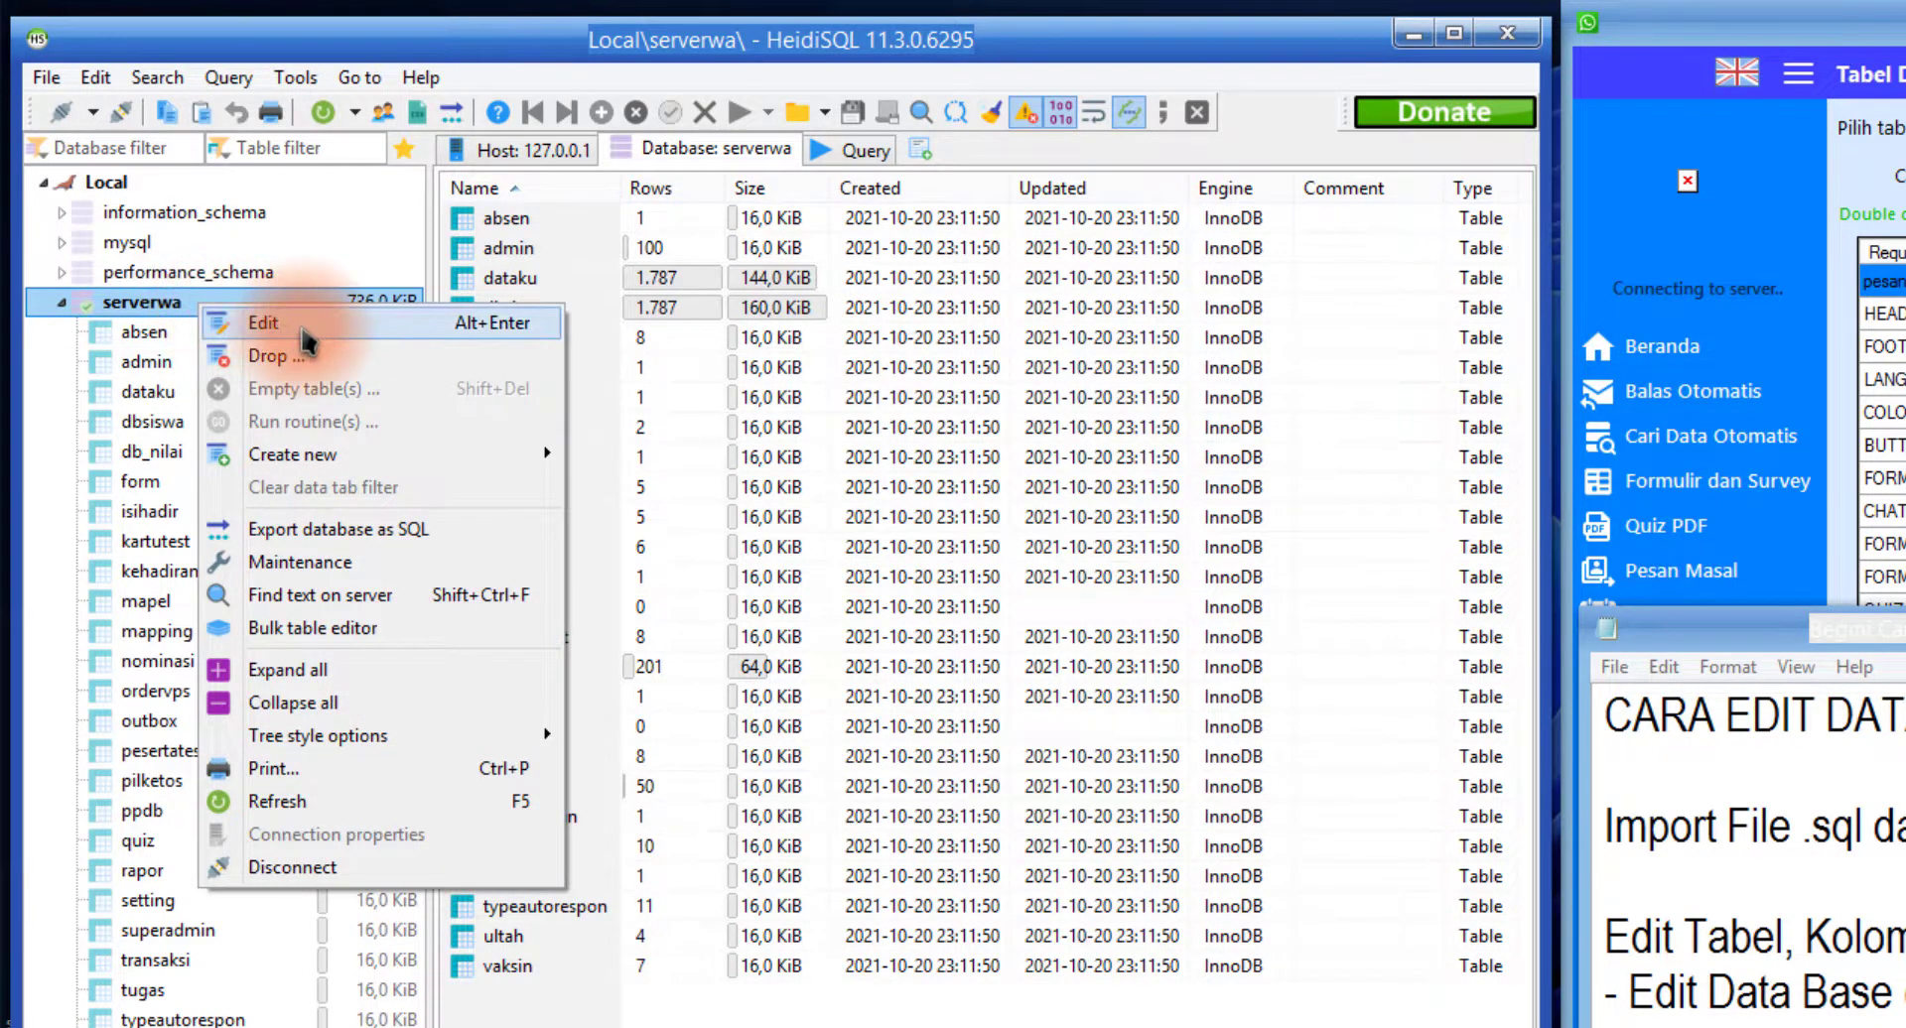
click(263, 323)
click(831, 623)
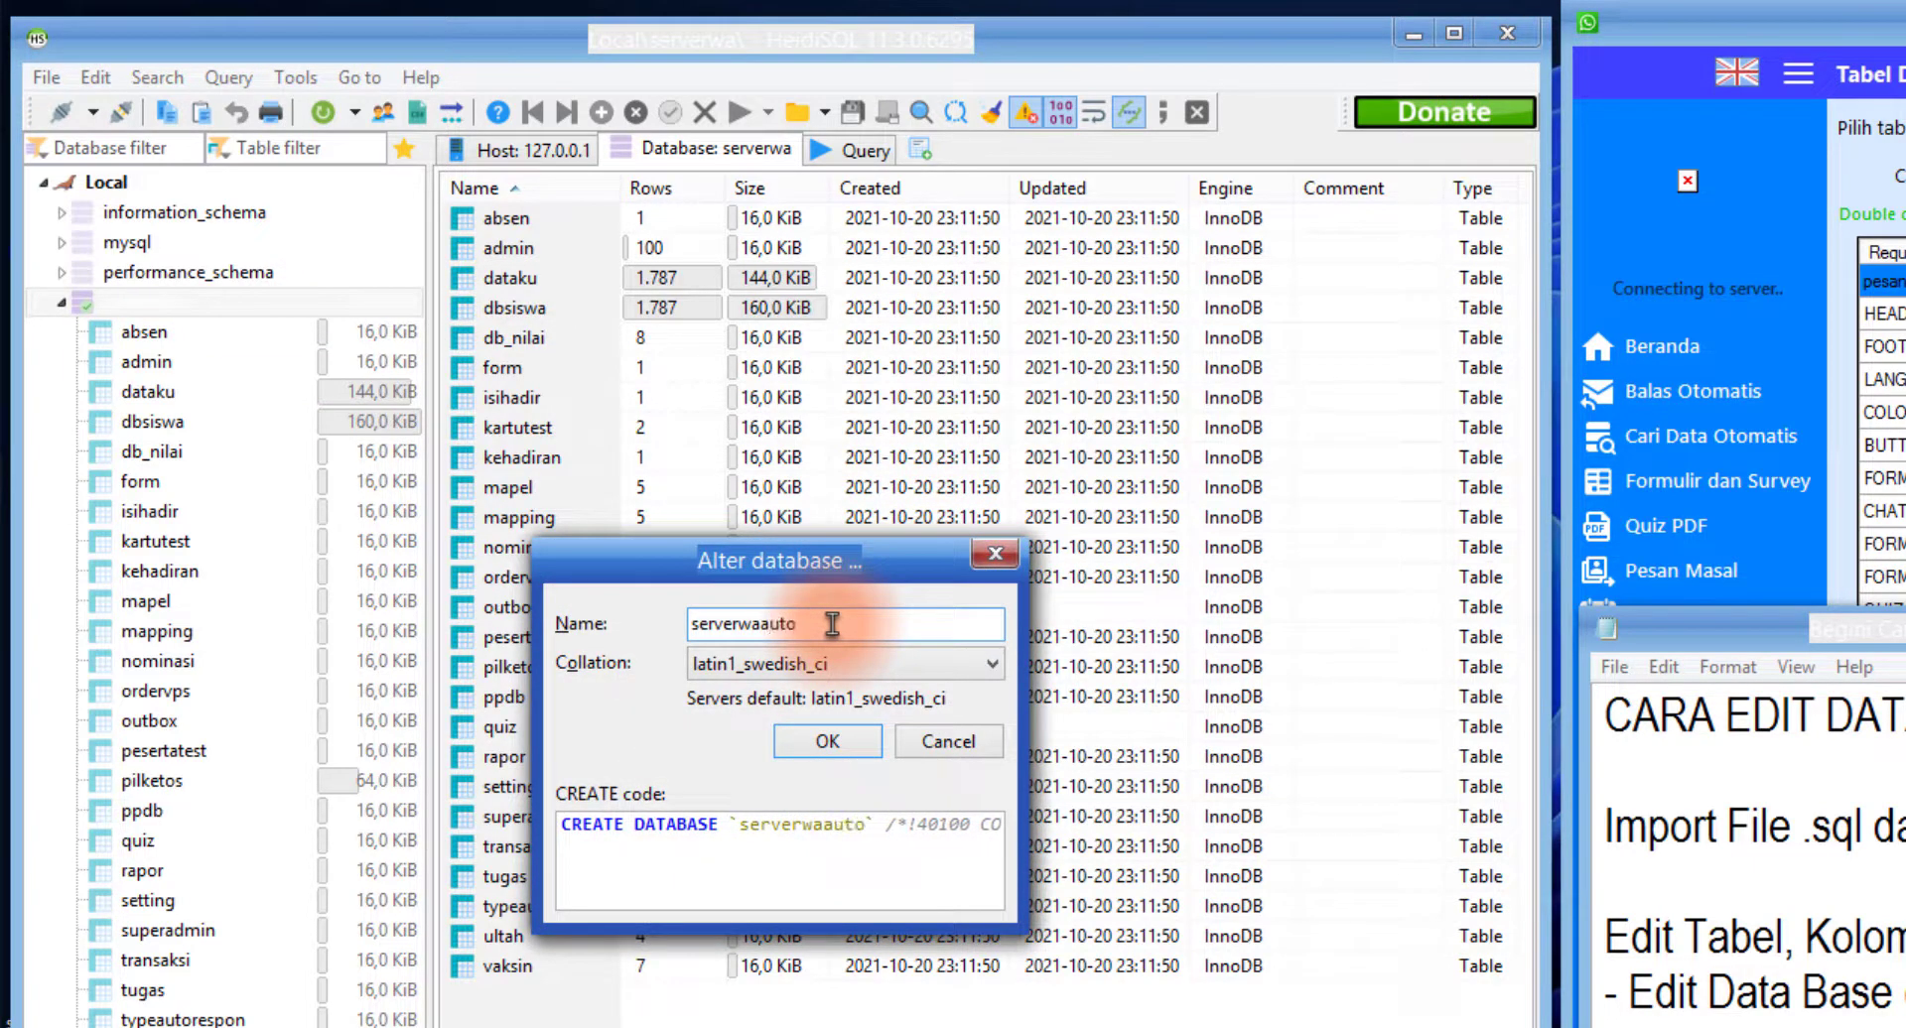
click(827, 742)
click(217, 312)
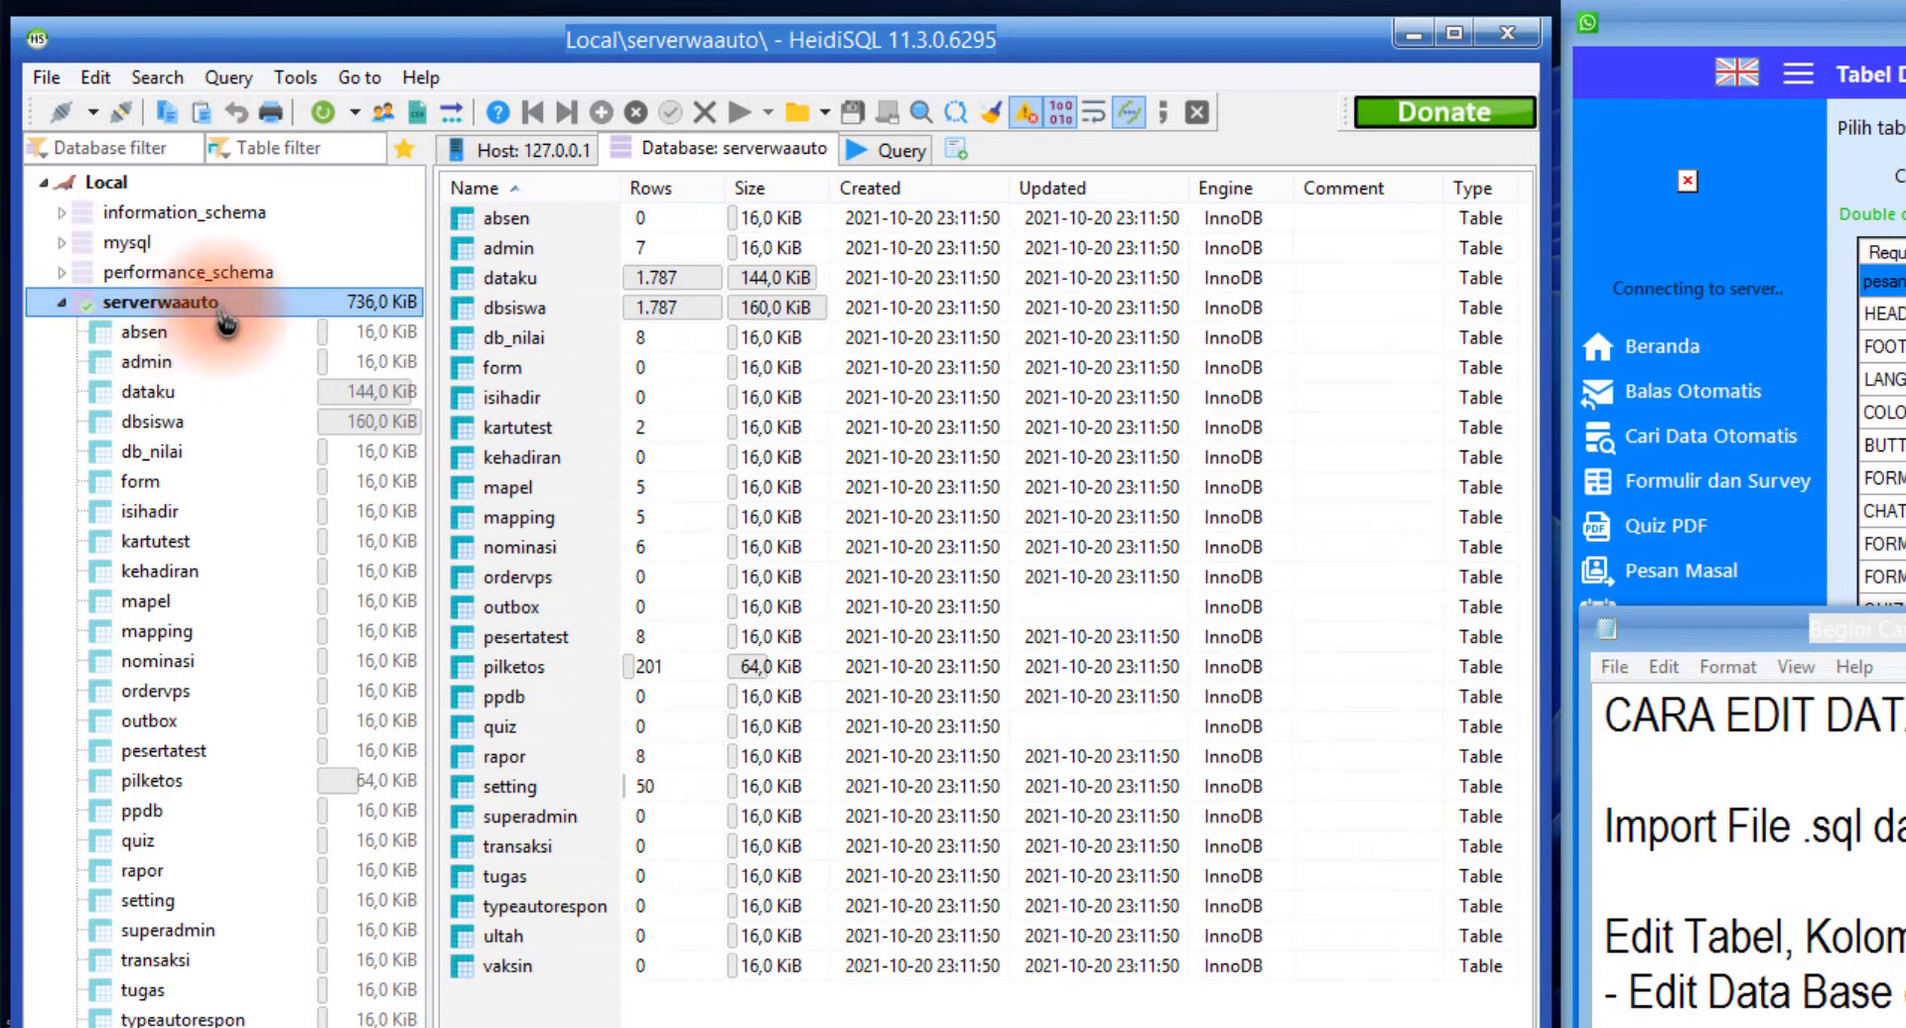
Go through the Tabel and Kolom items in the Notepad outline, comparing them with the serverwaauto table list in HeidiSQL
click(1777, 901)
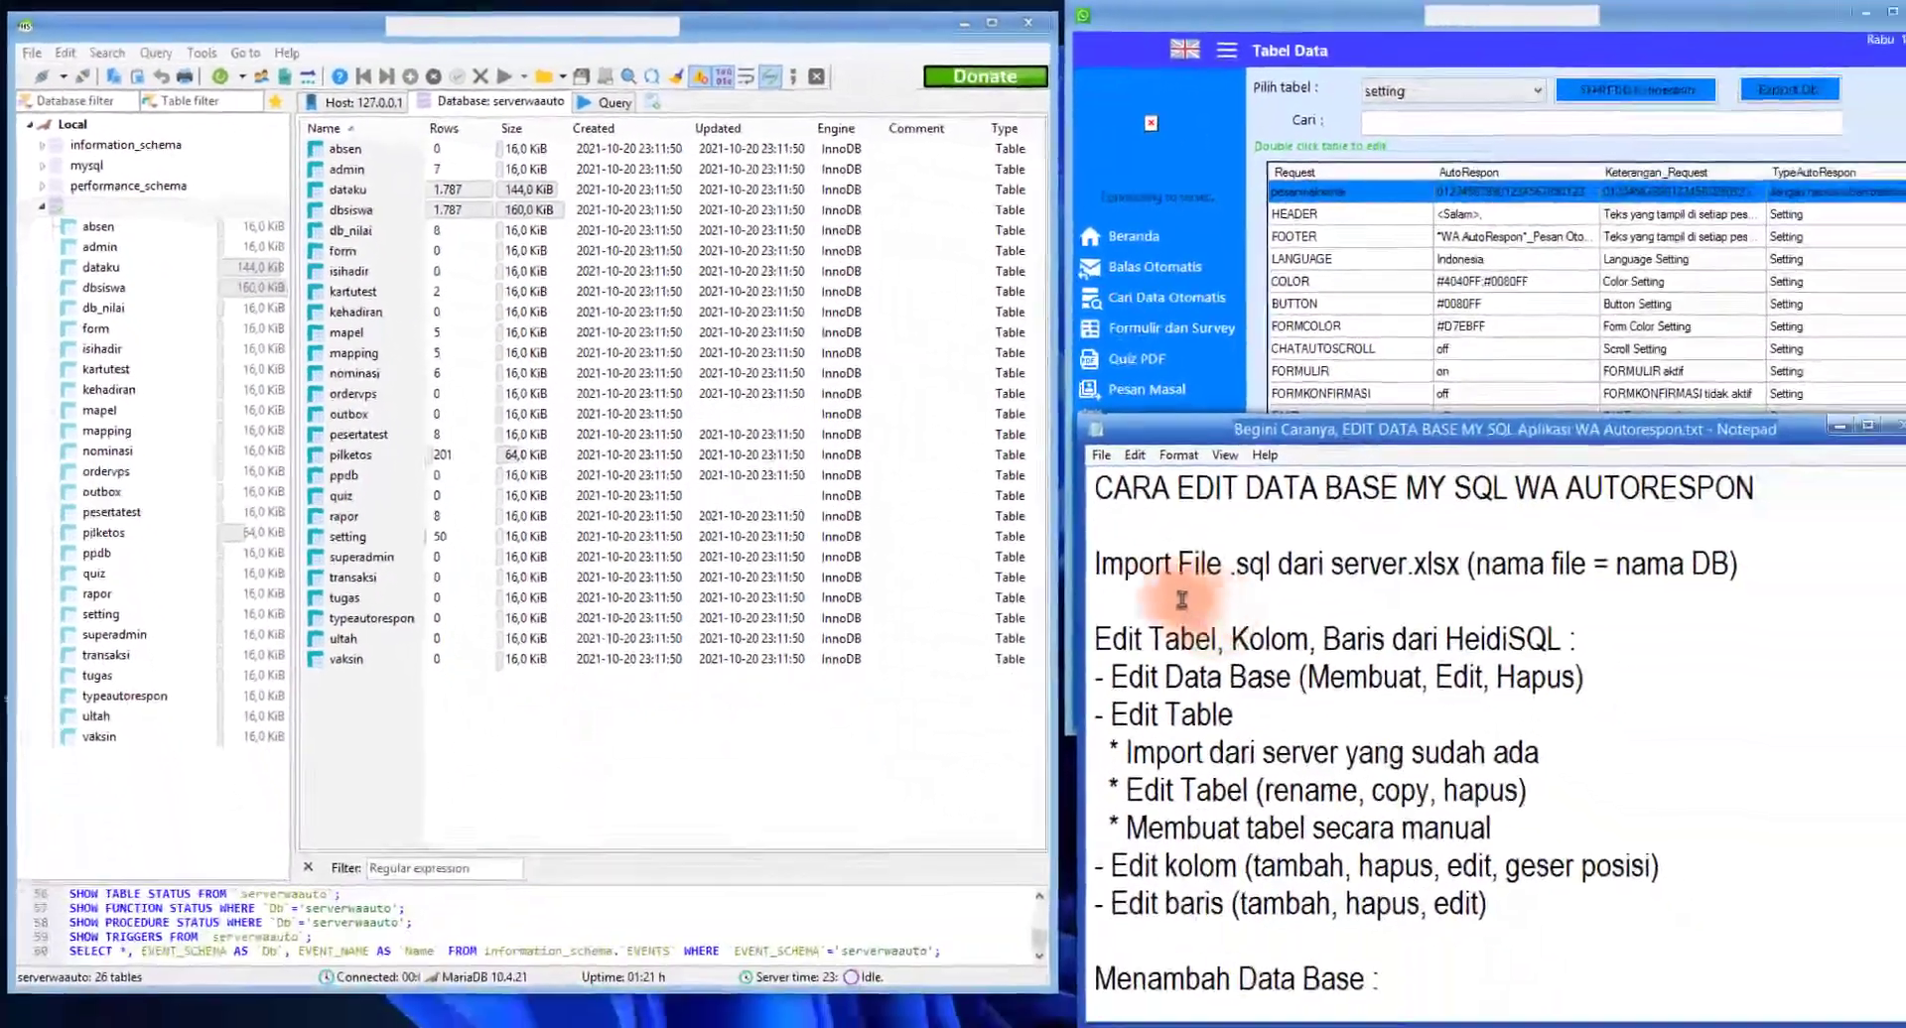
click(1181, 599)
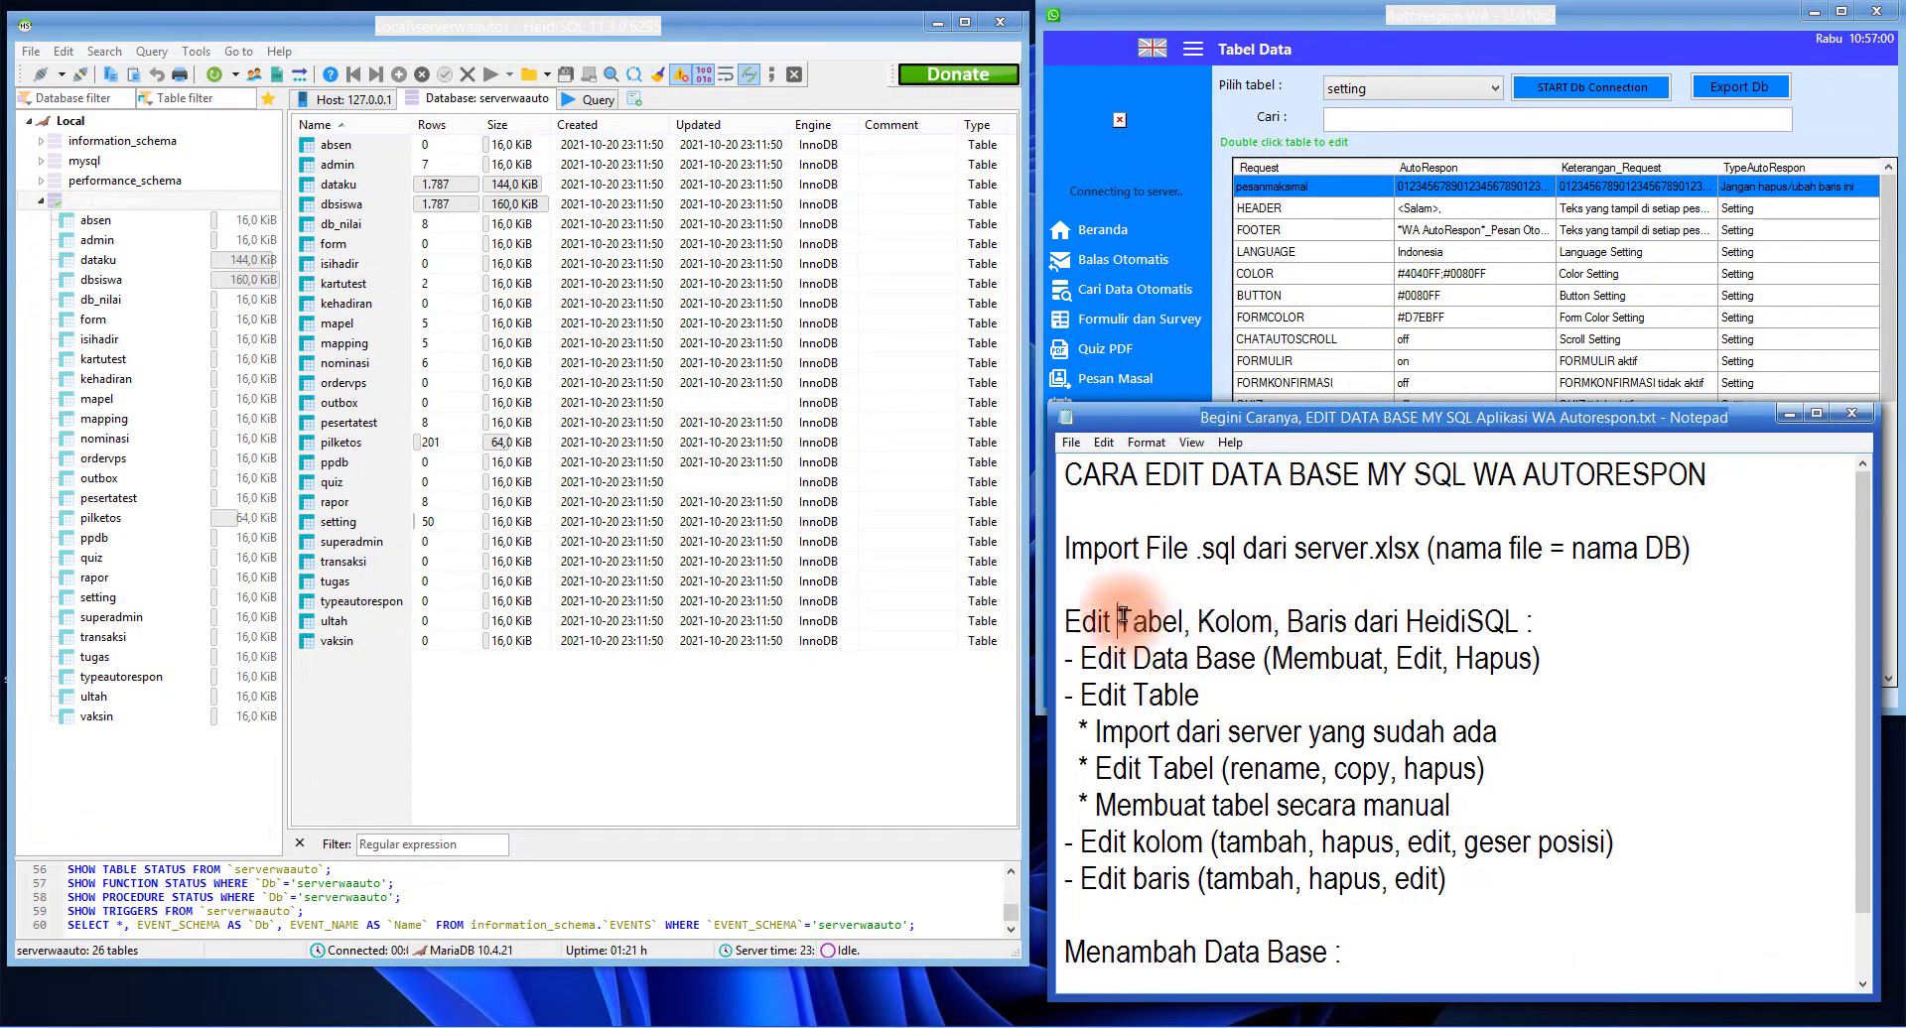
click(580, 710)
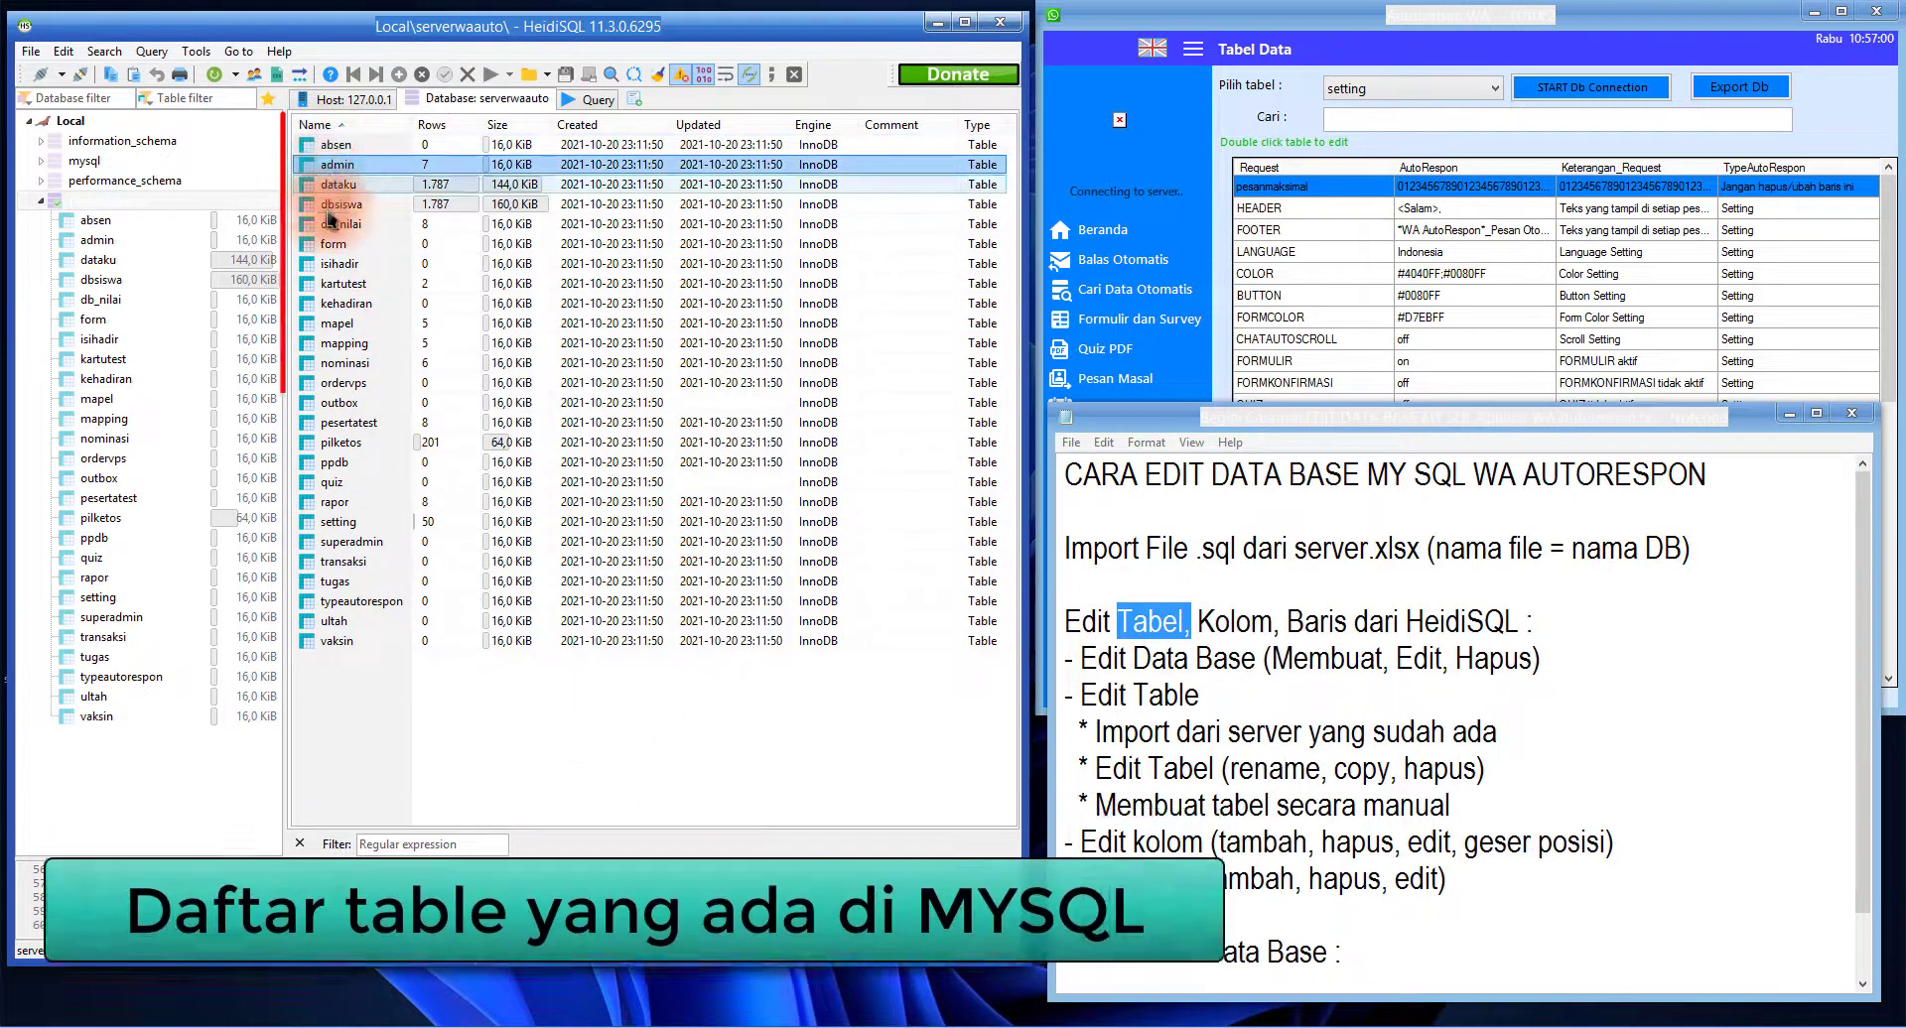
click(343, 422)
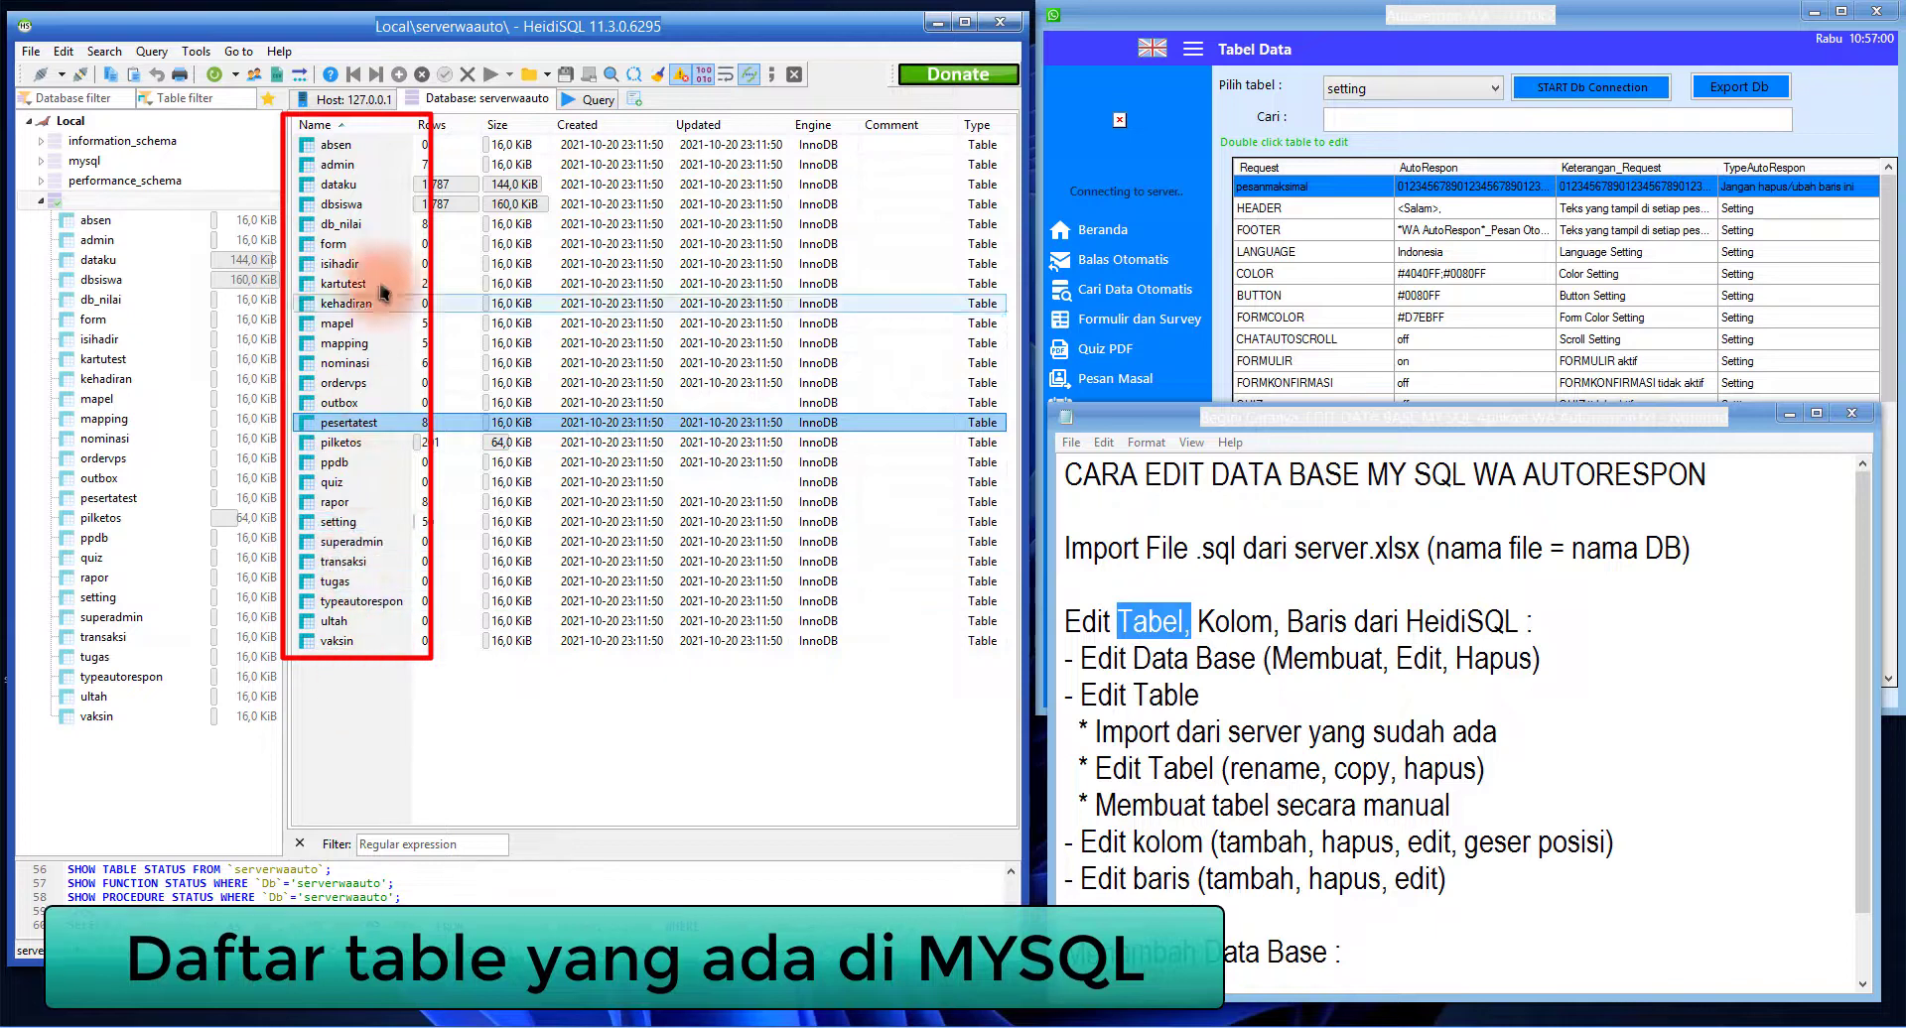
double_click(1230, 624)
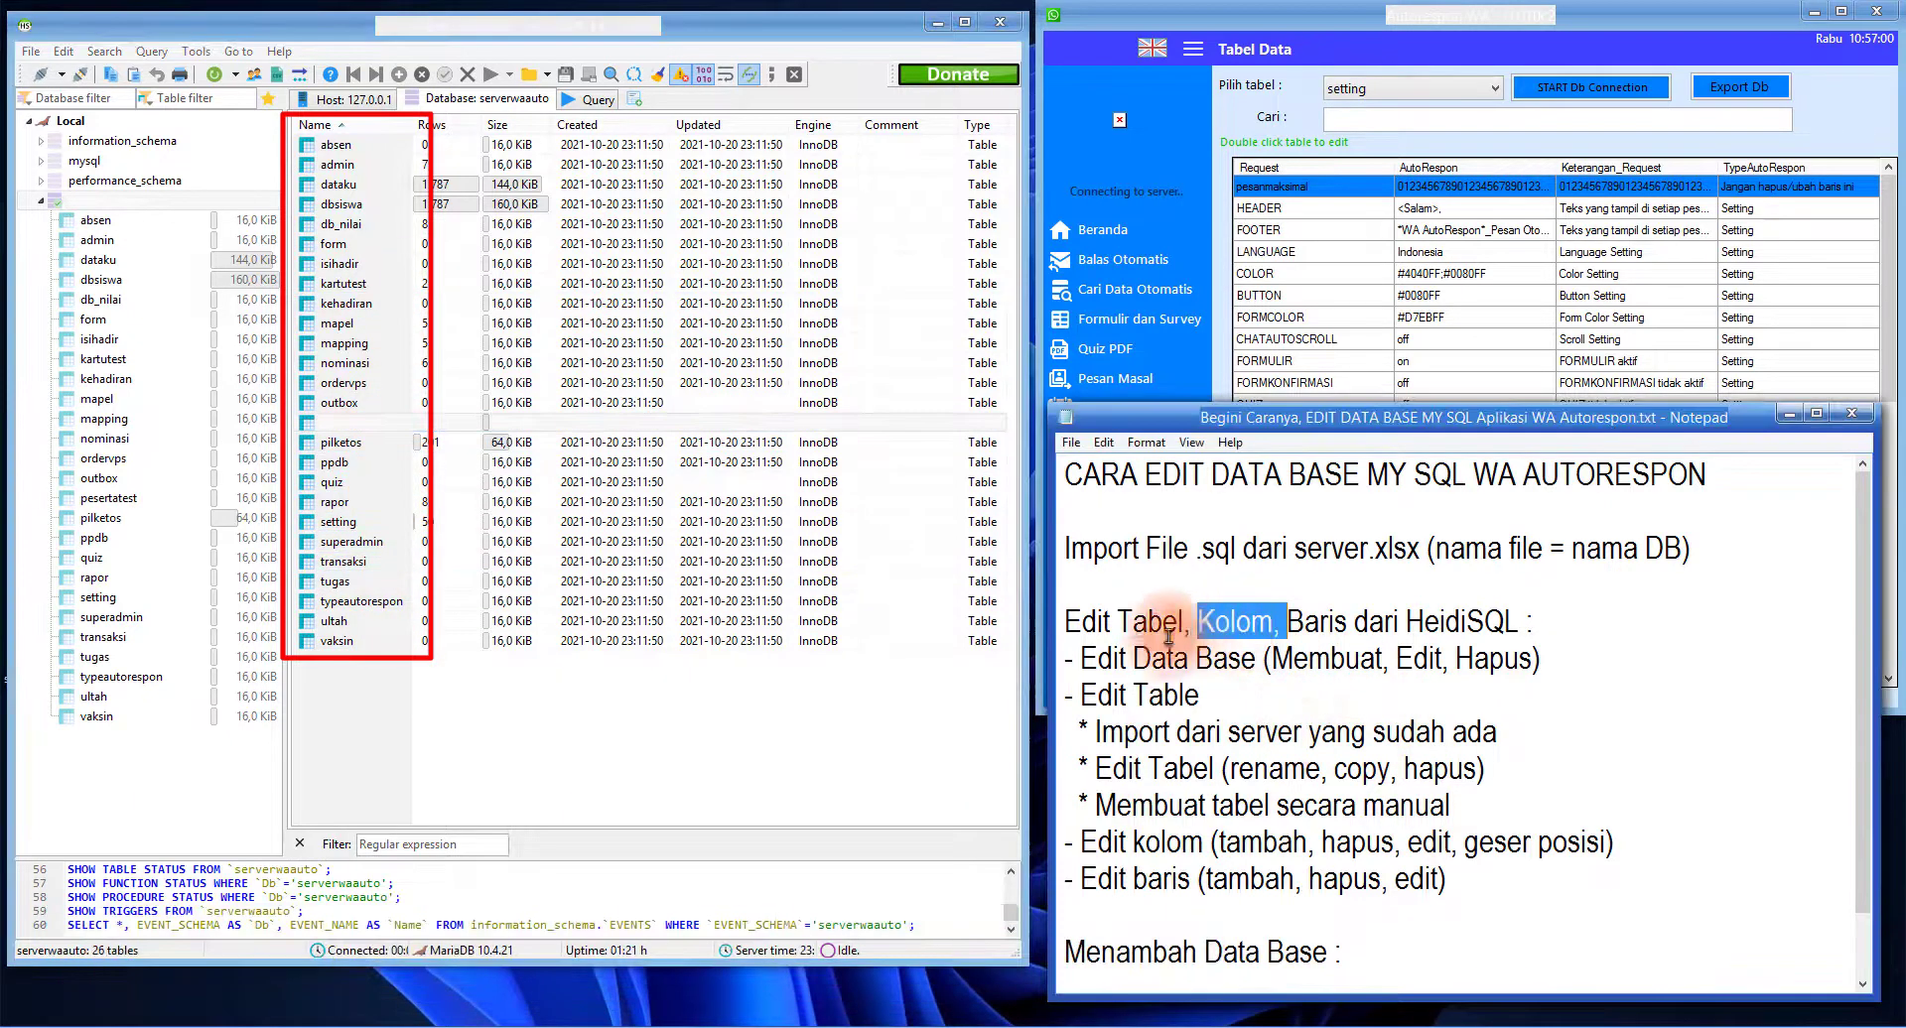
click(350, 191)
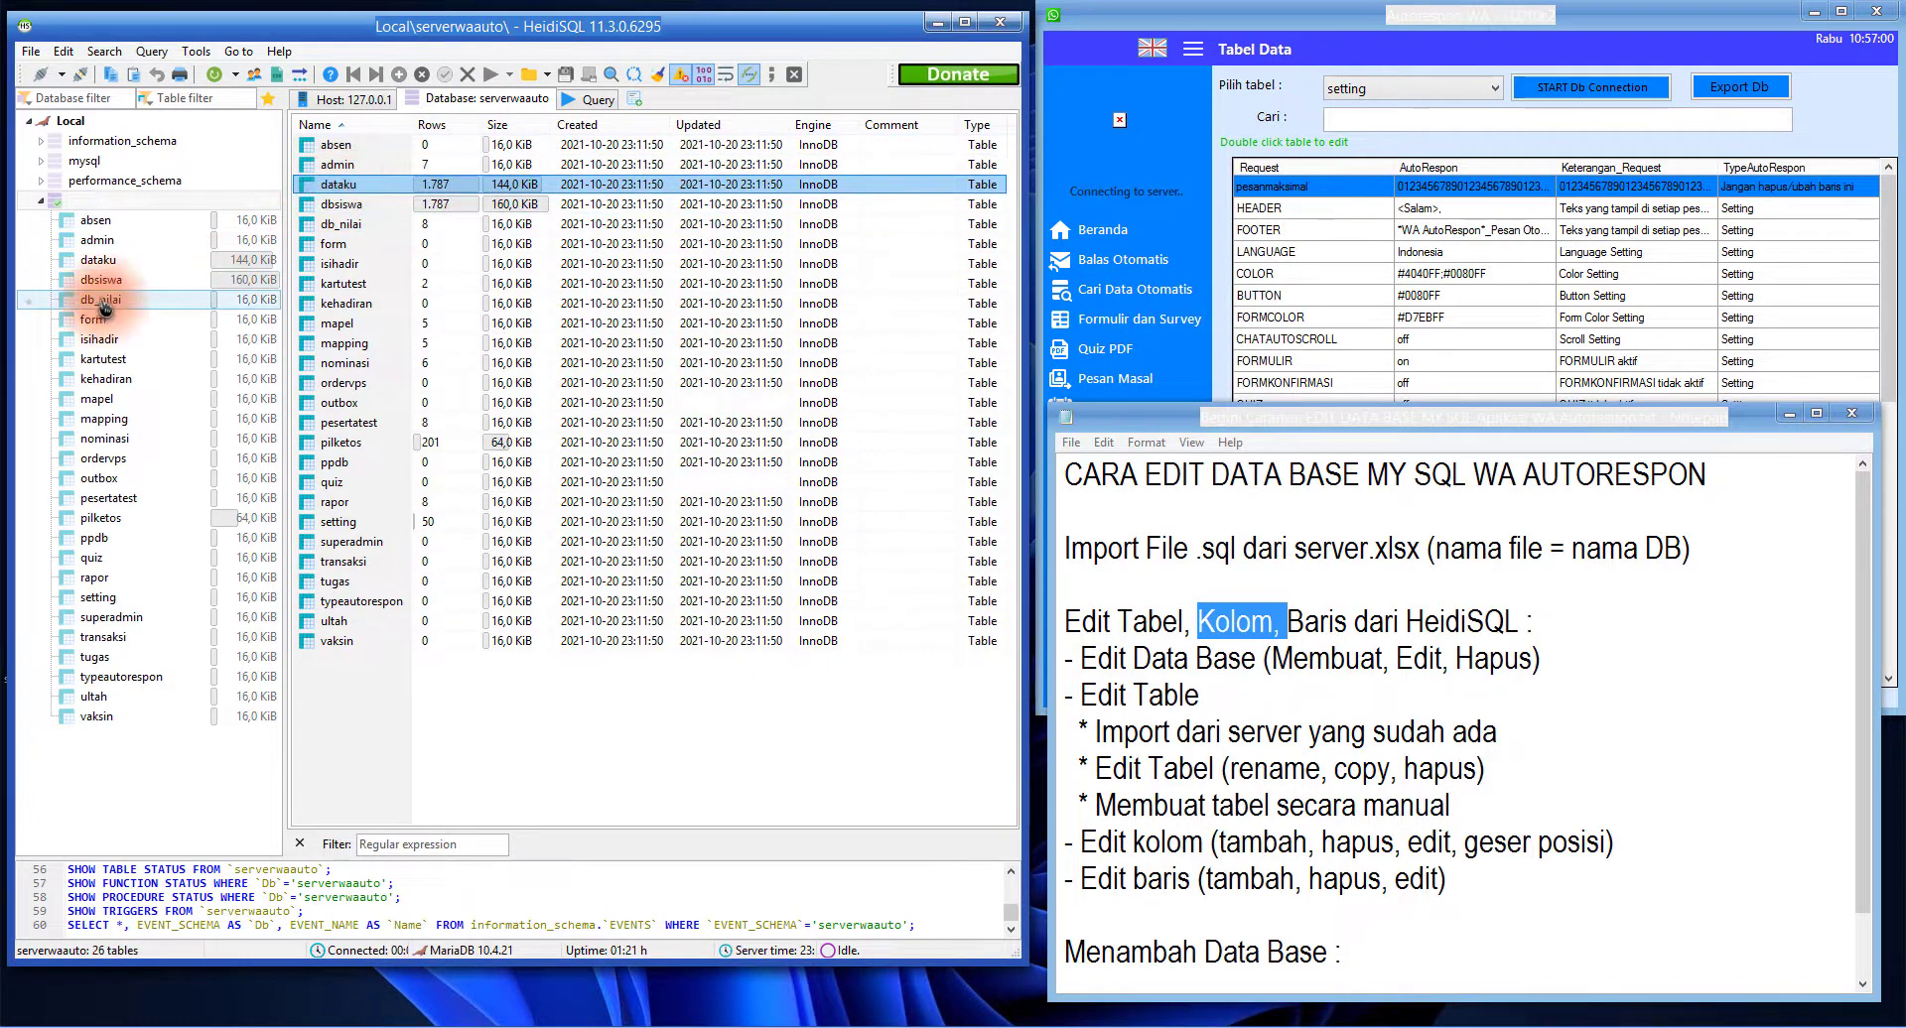
Open the dataku table of the serverwaauto database and look through its columns and data rows
click(121, 261)
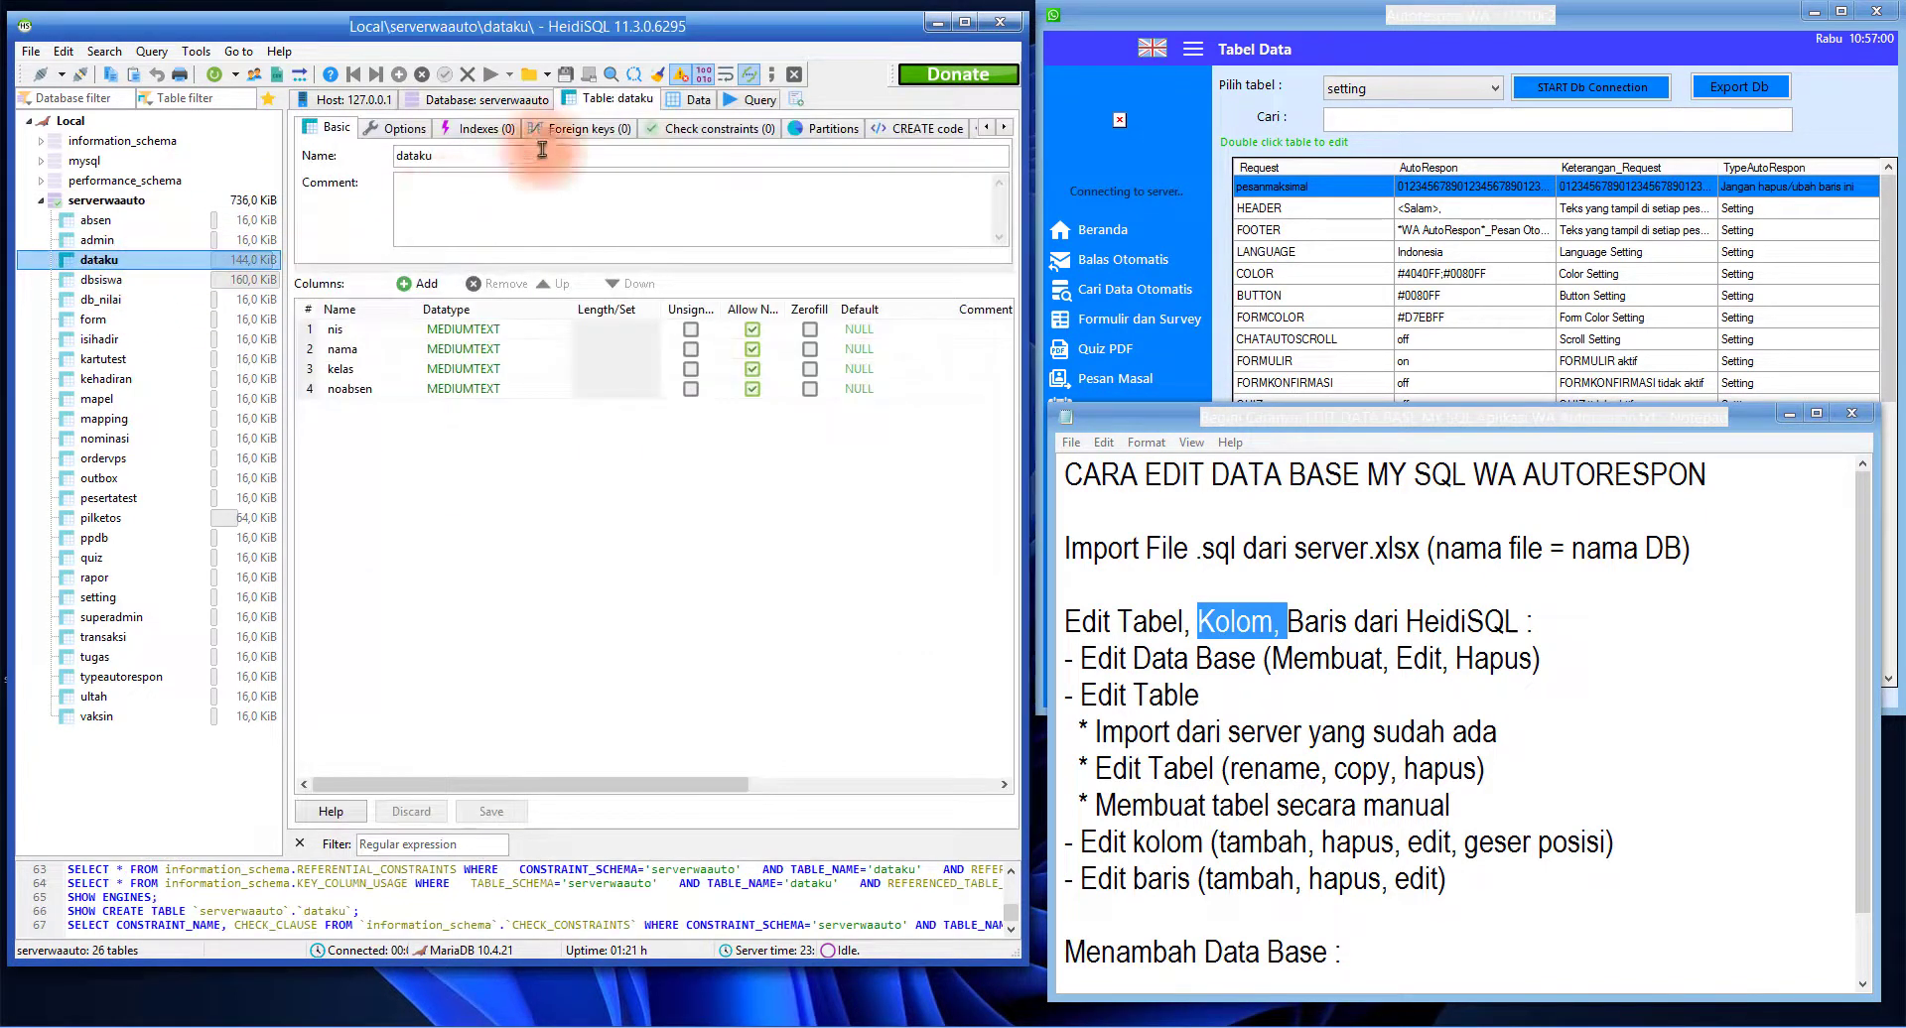
click(688, 104)
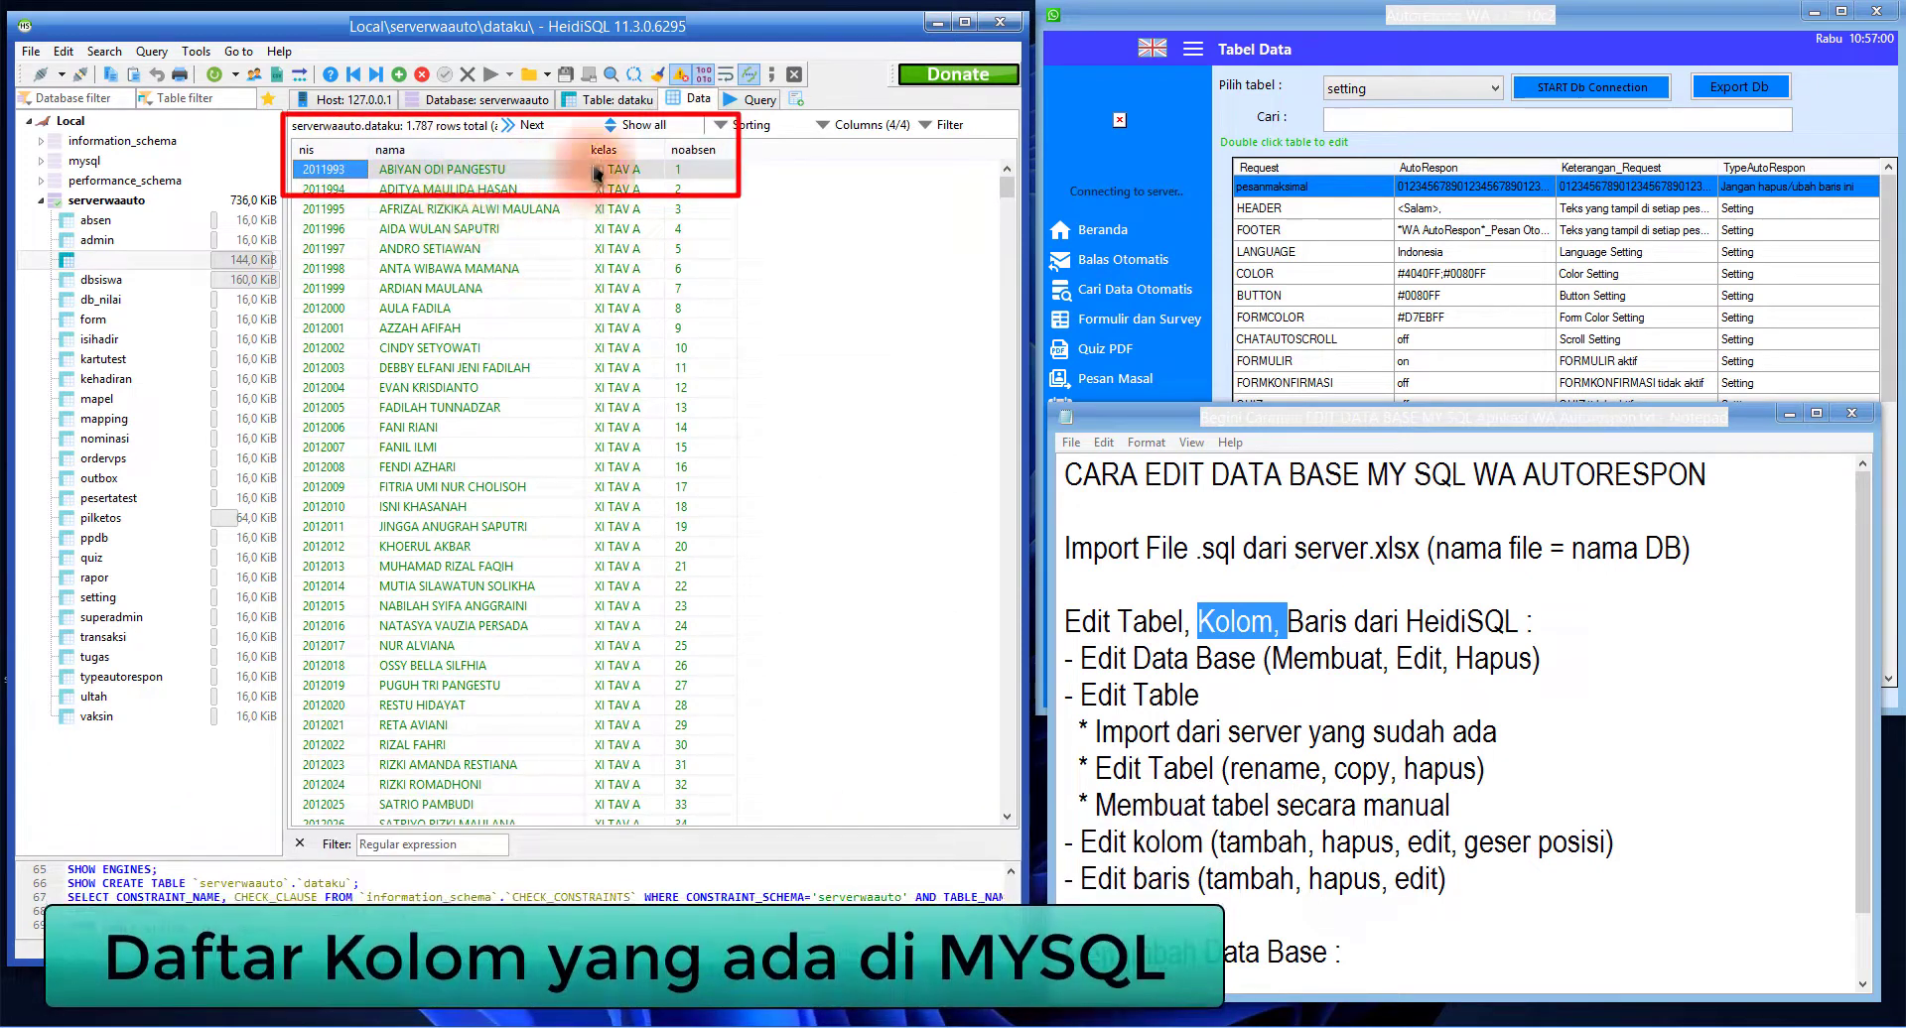
click(475, 268)
click(429, 388)
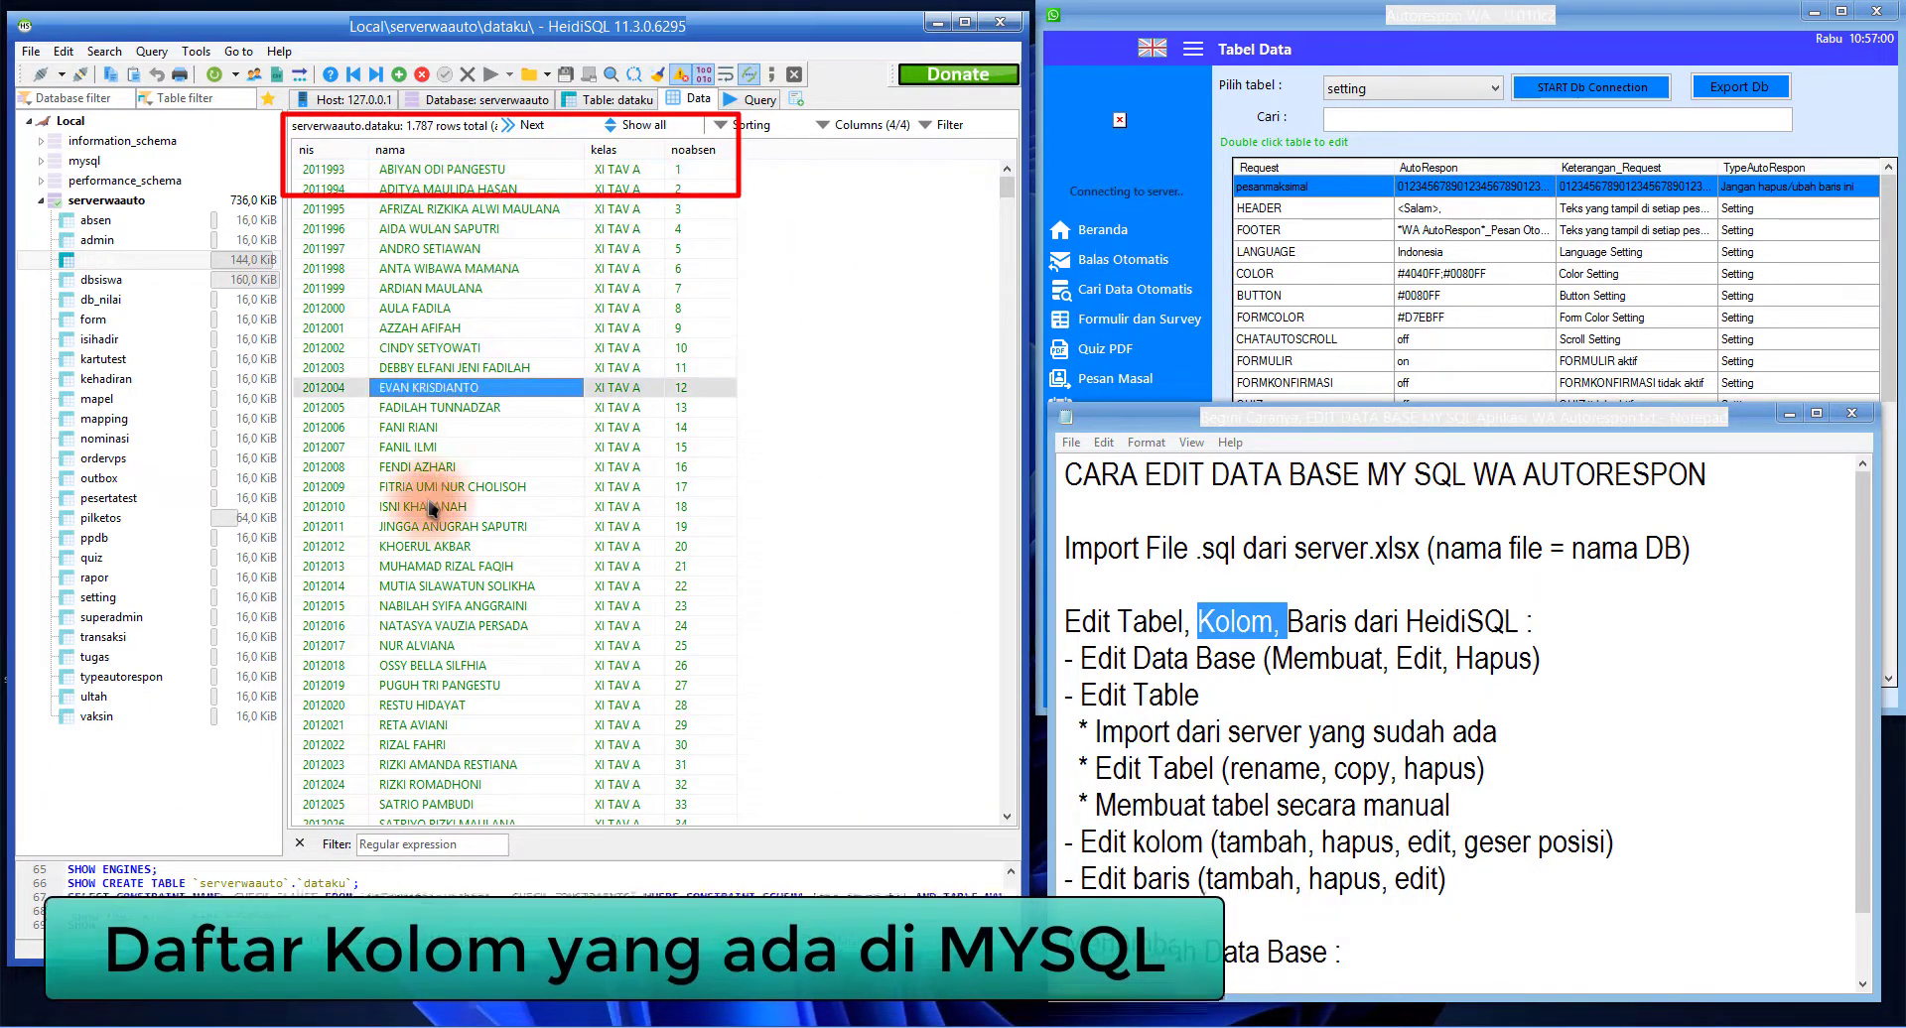
click(432, 508)
click(427, 587)
click(421, 645)
click(413, 707)
scroll(422, 659, down, 5)
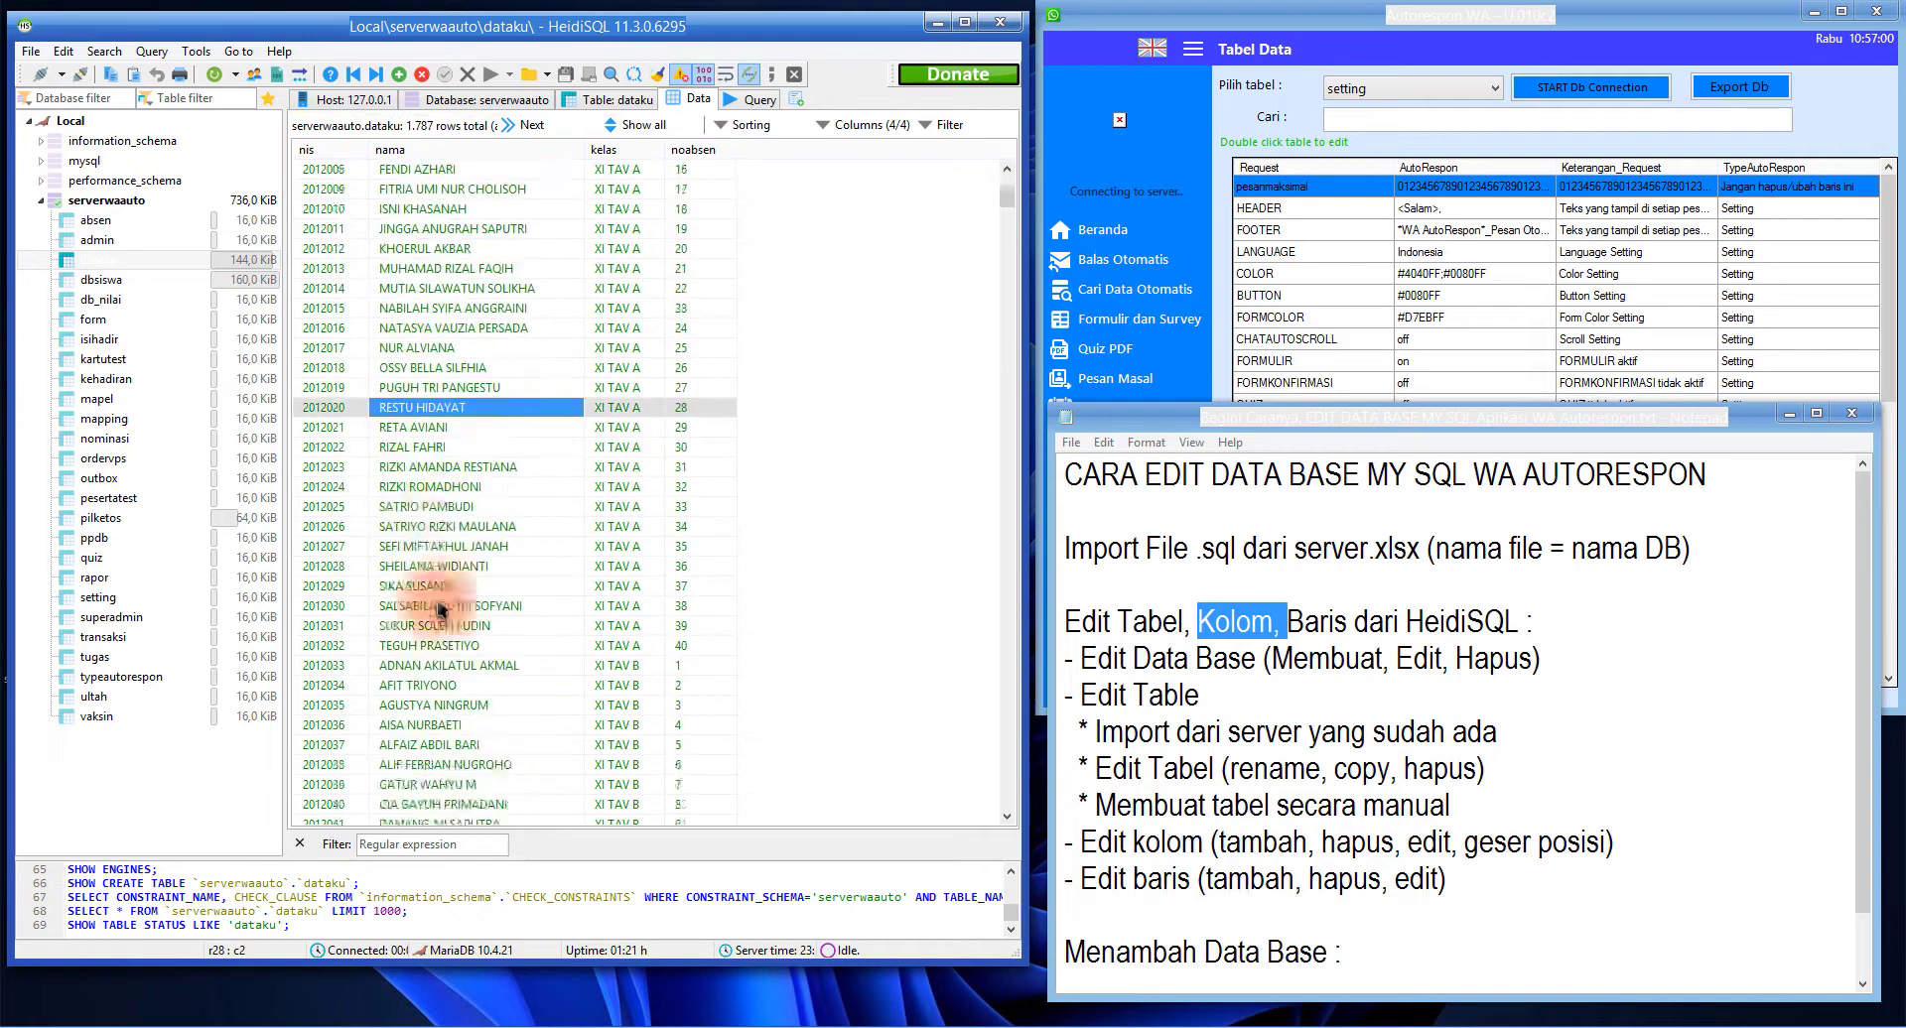
scroll(451, 580, up, 5)
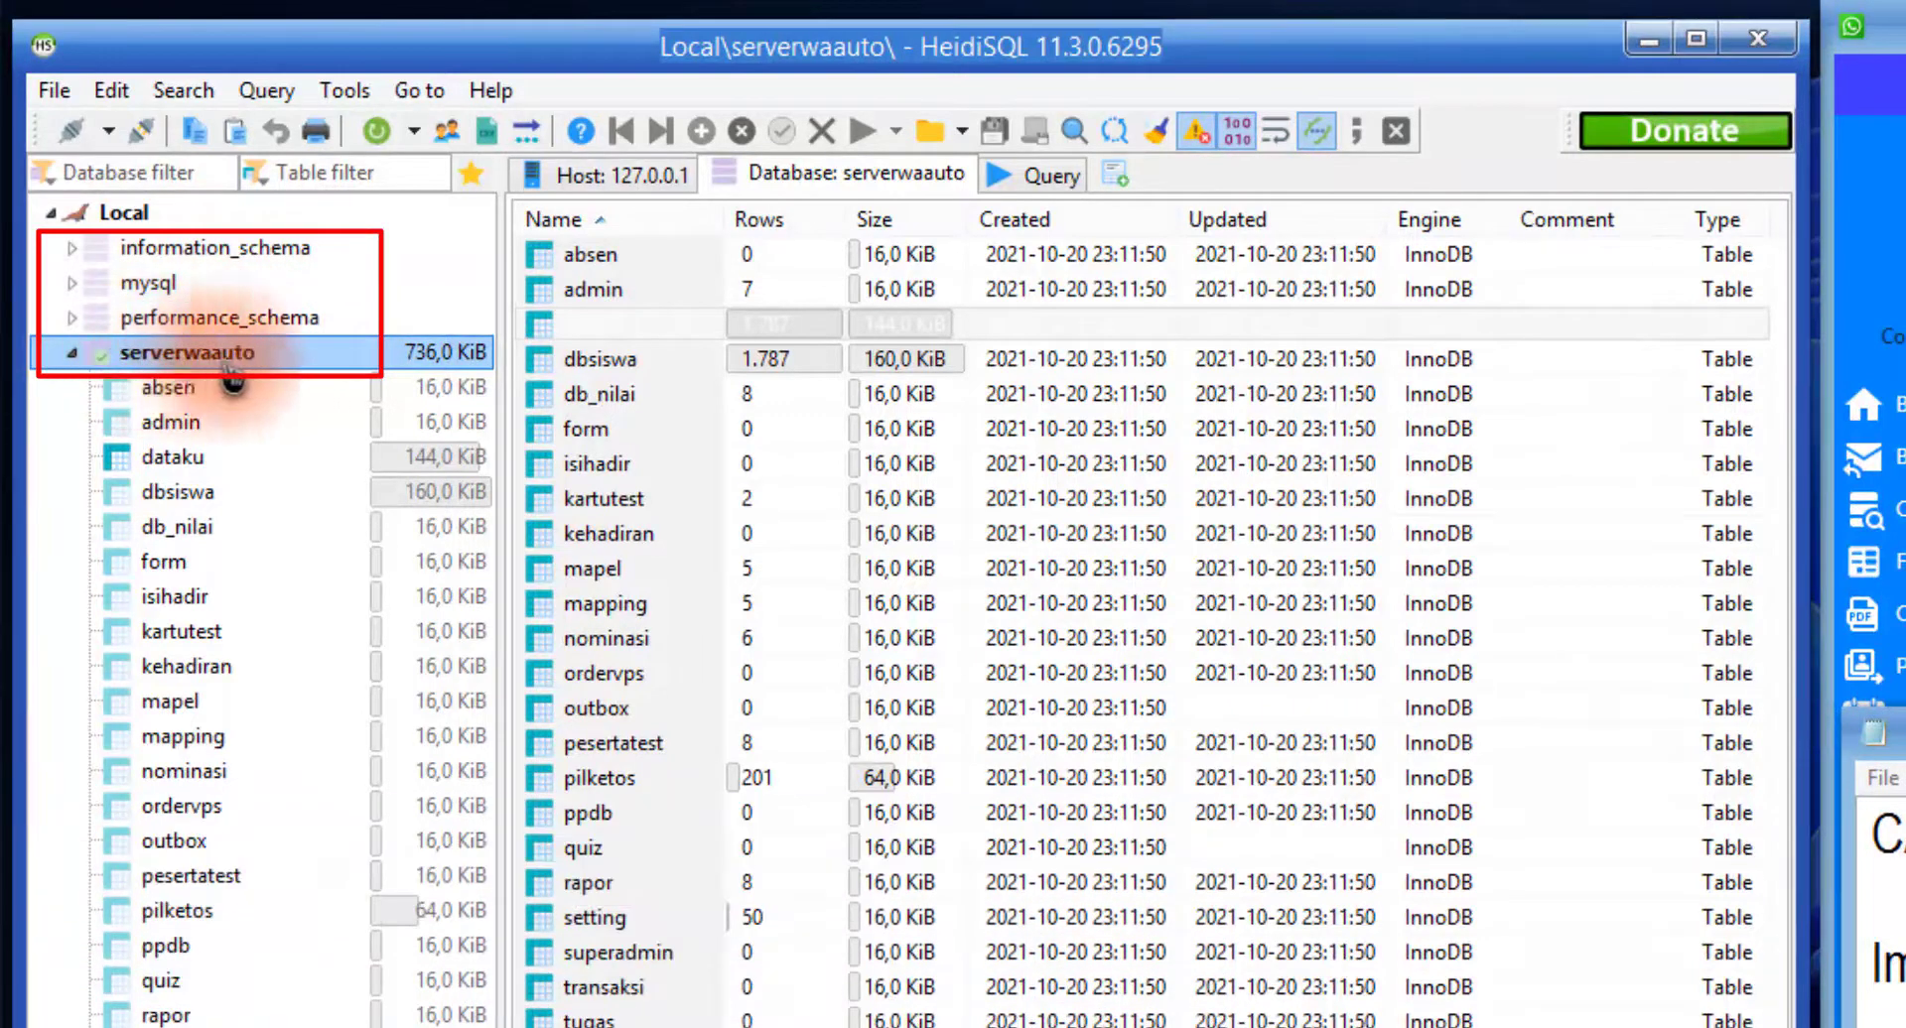
Collapse the serverwaauto database, bring up the Create database dialog for the Local server, and dismiss it without creating one
click(72, 353)
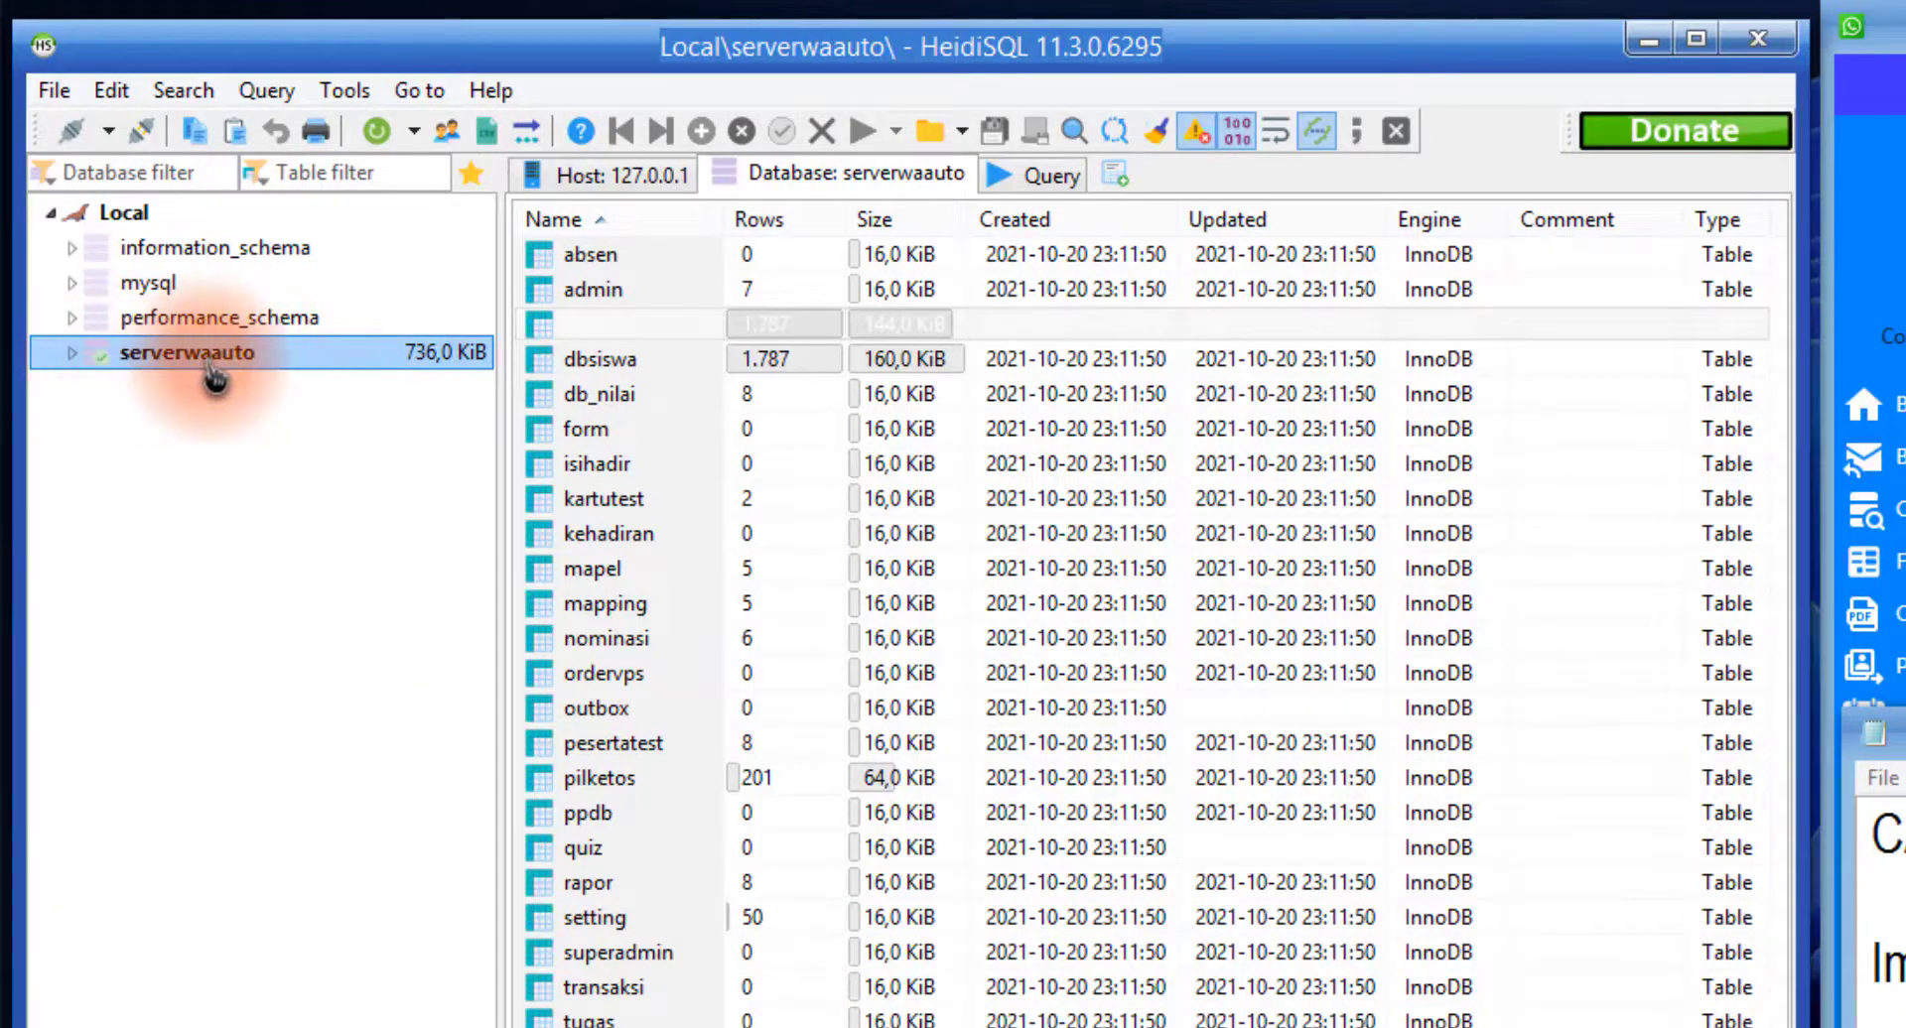
click(142, 225)
right_click(138, 219)
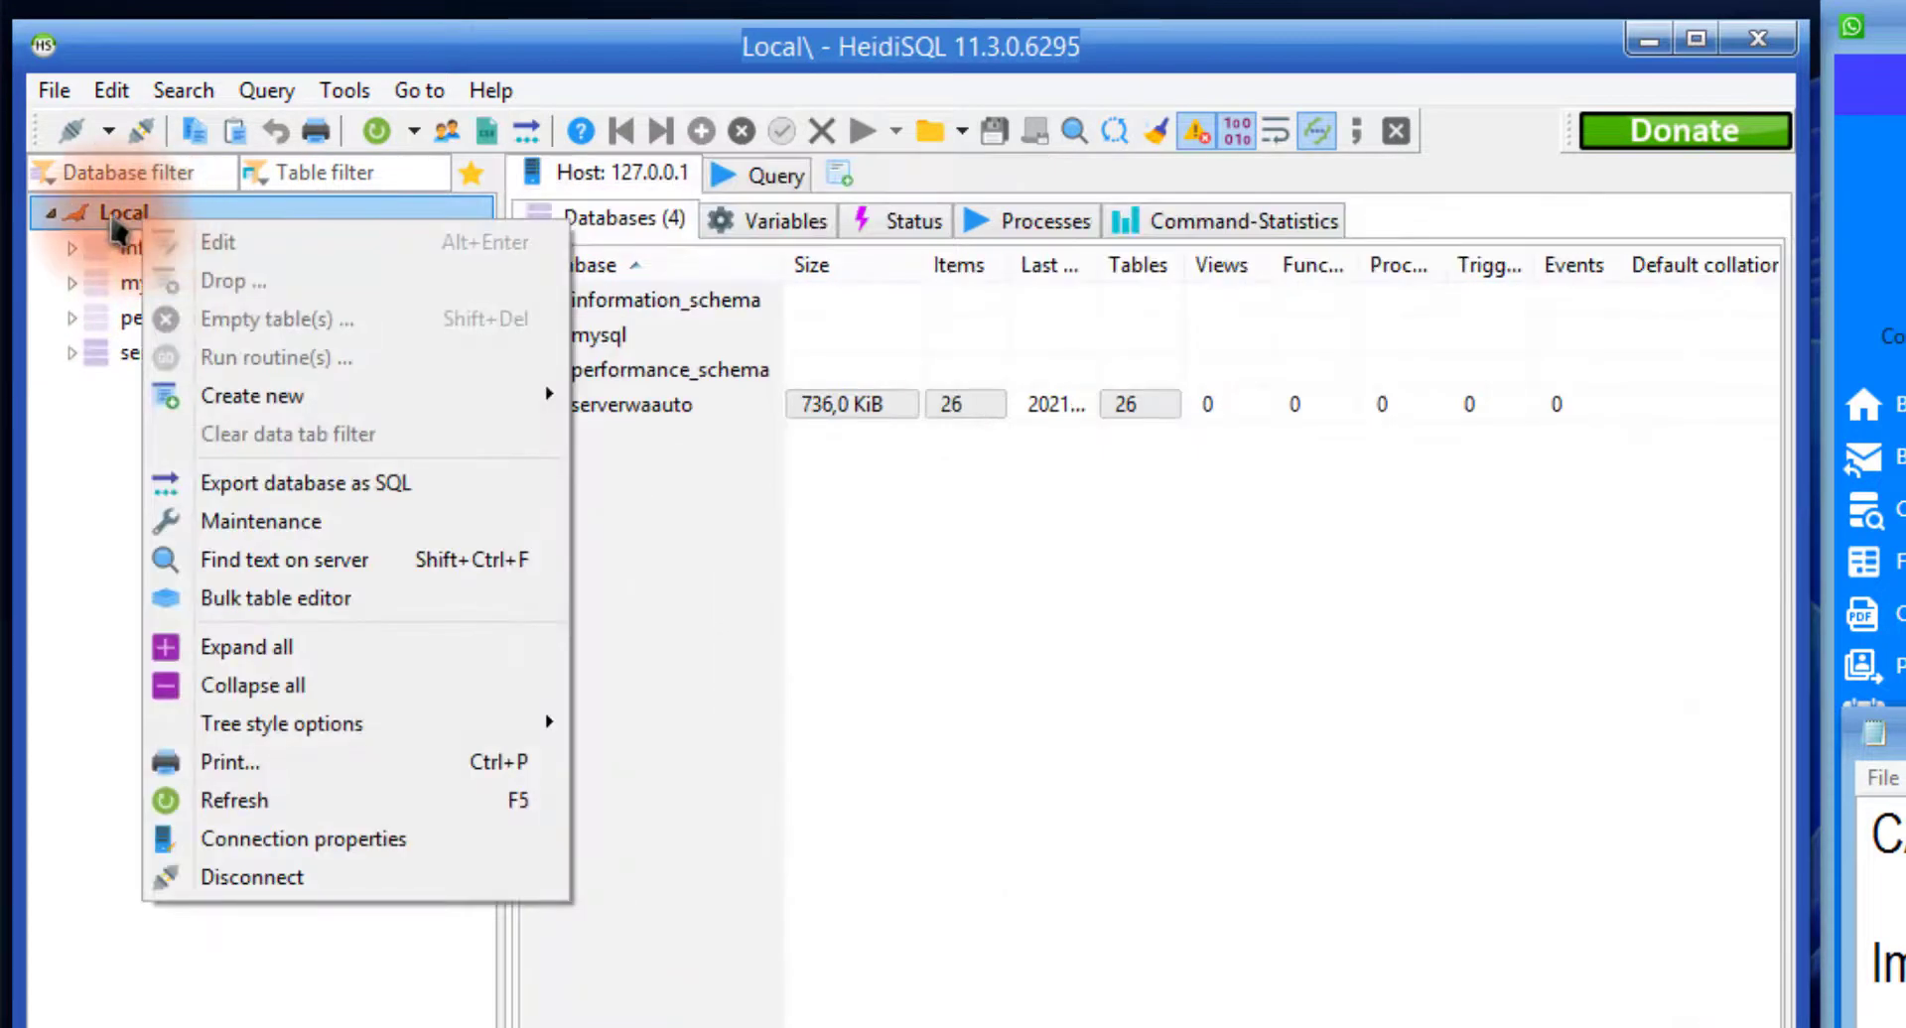
click(114, 228)
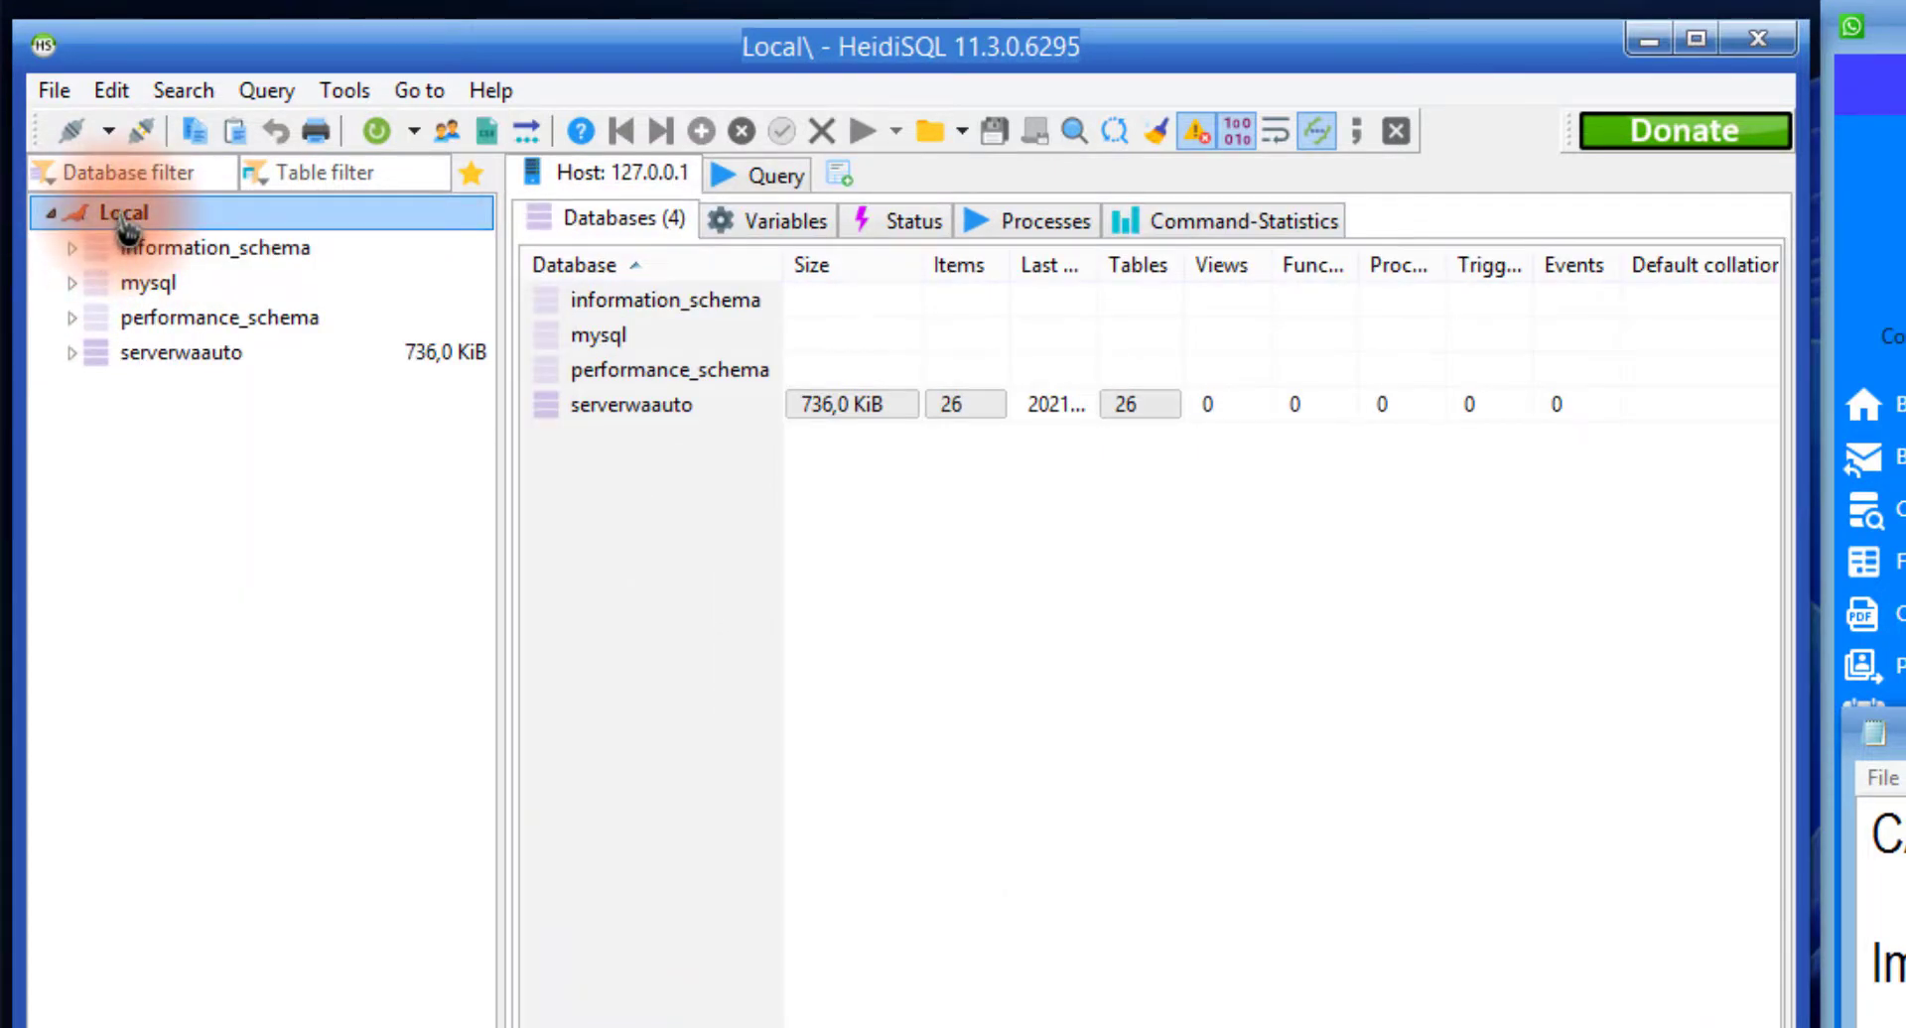
right_click(123, 224)
mouse_move(264, 392)
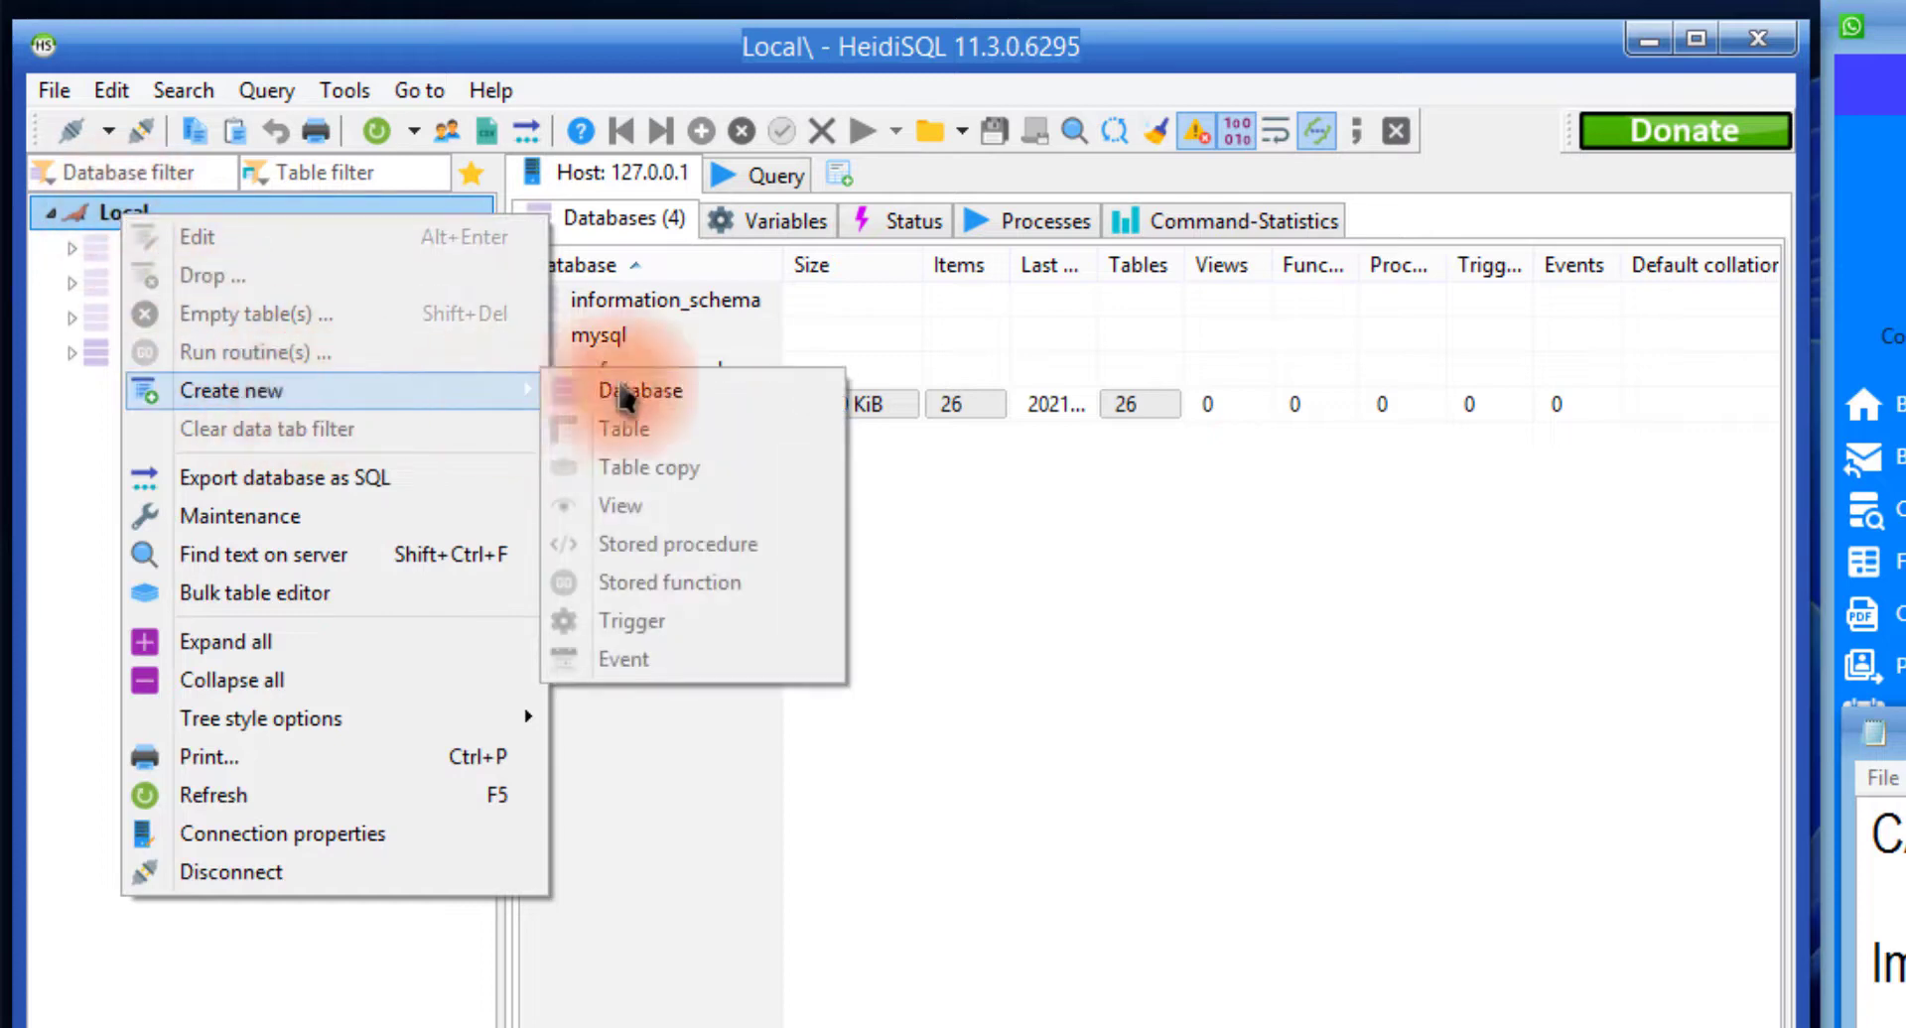
click(635, 394)
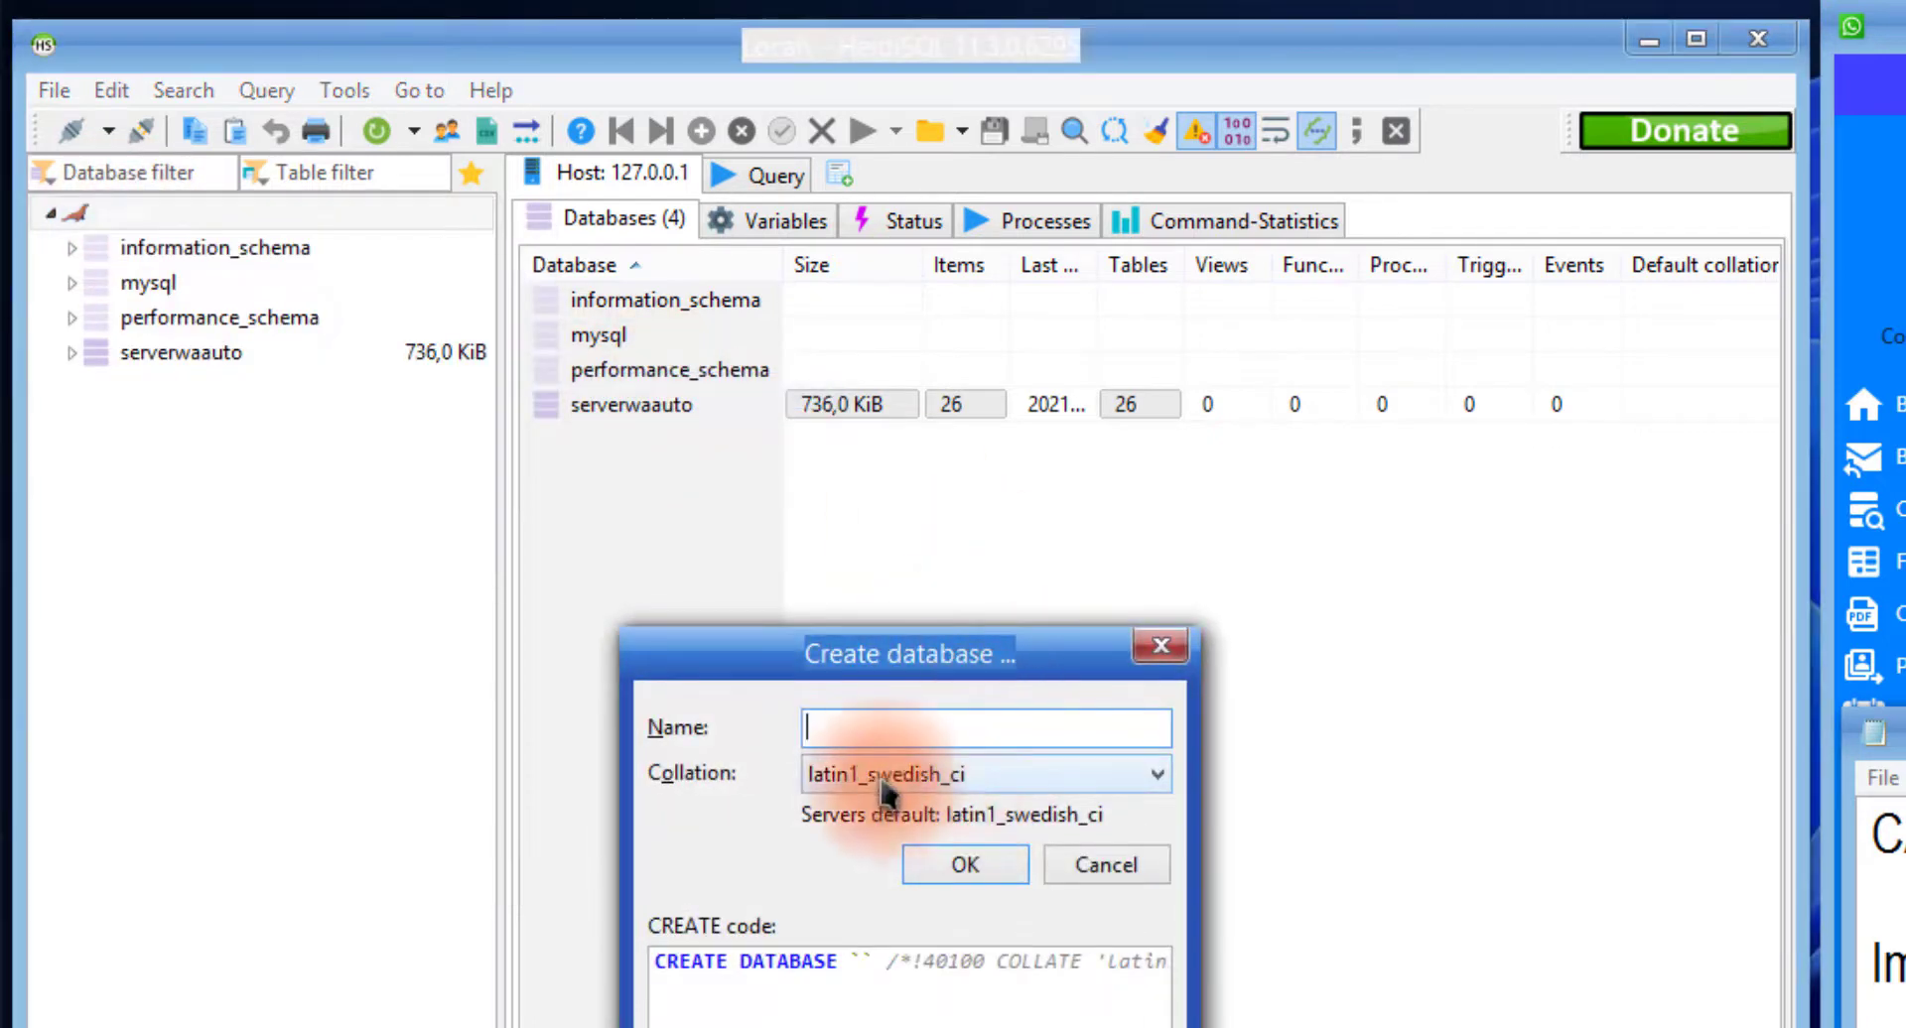
click(1109, 869)
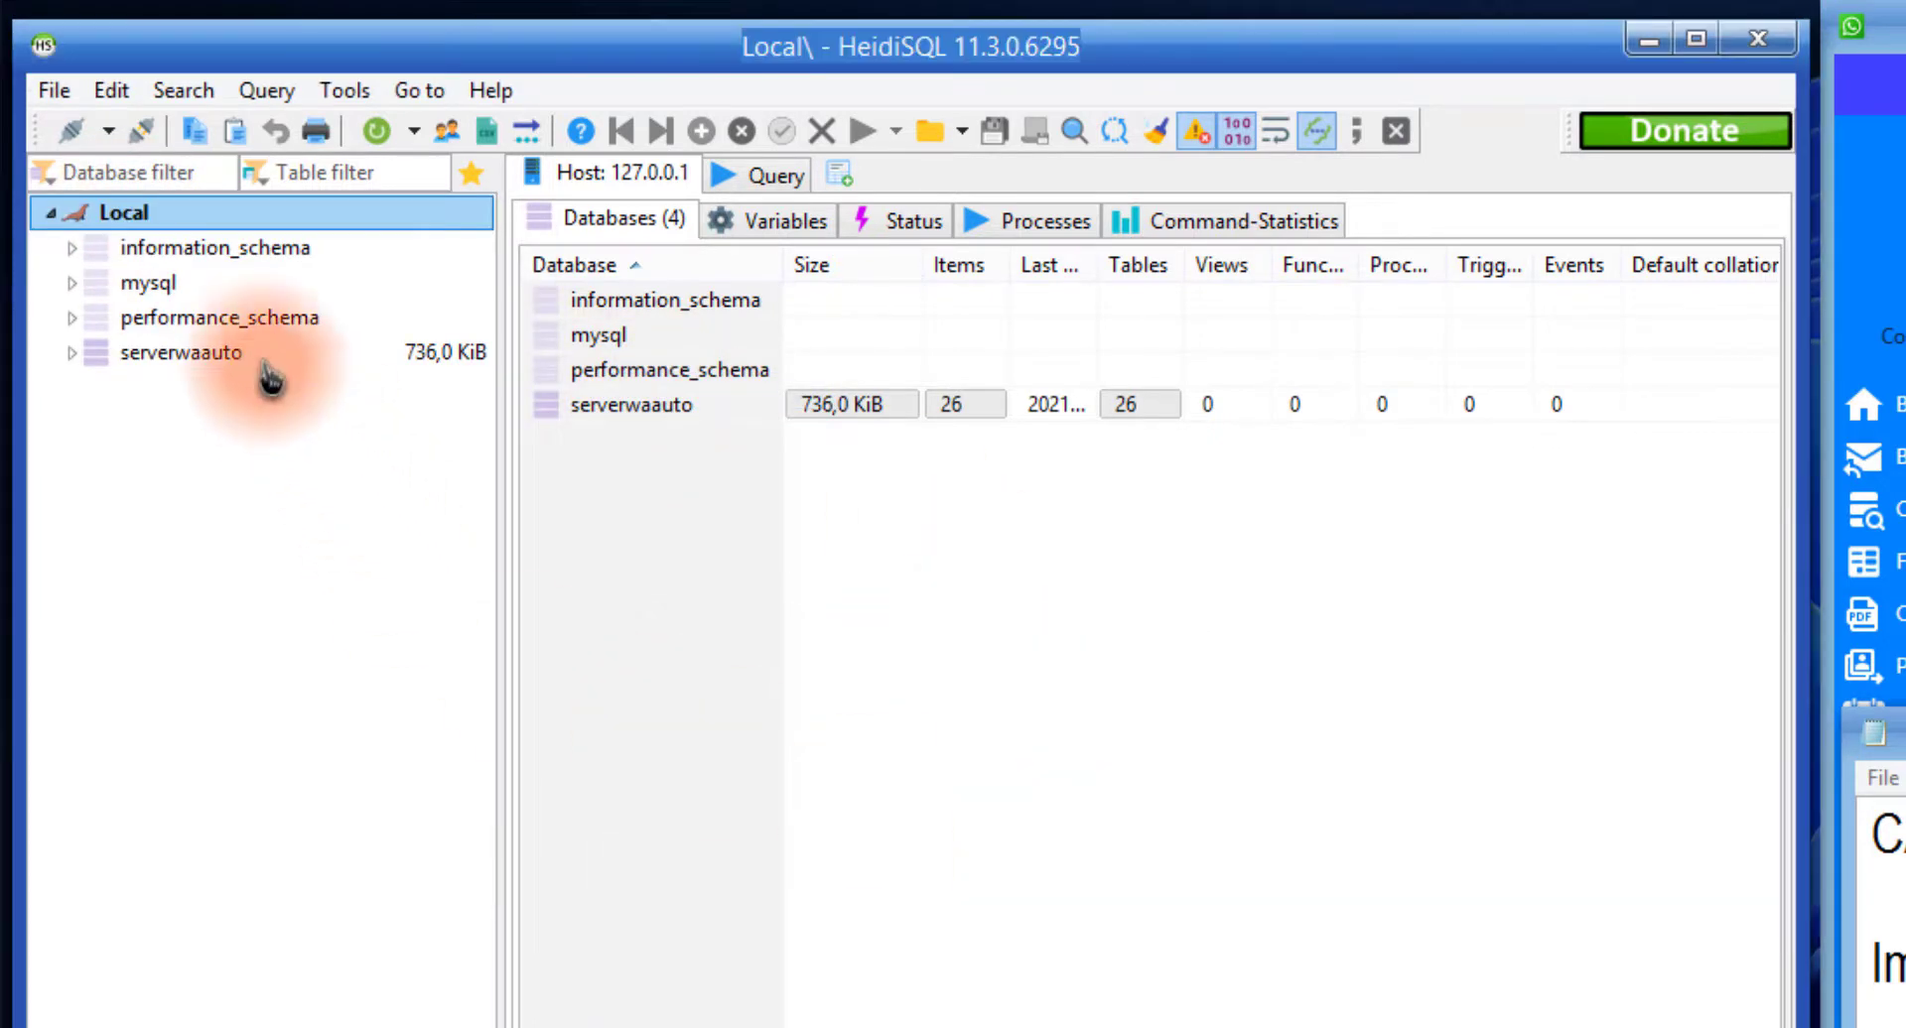
Rename the serverwaauto database to serversd, keeping the latin1_swedish_ci collation, and select it
click(199, 359)
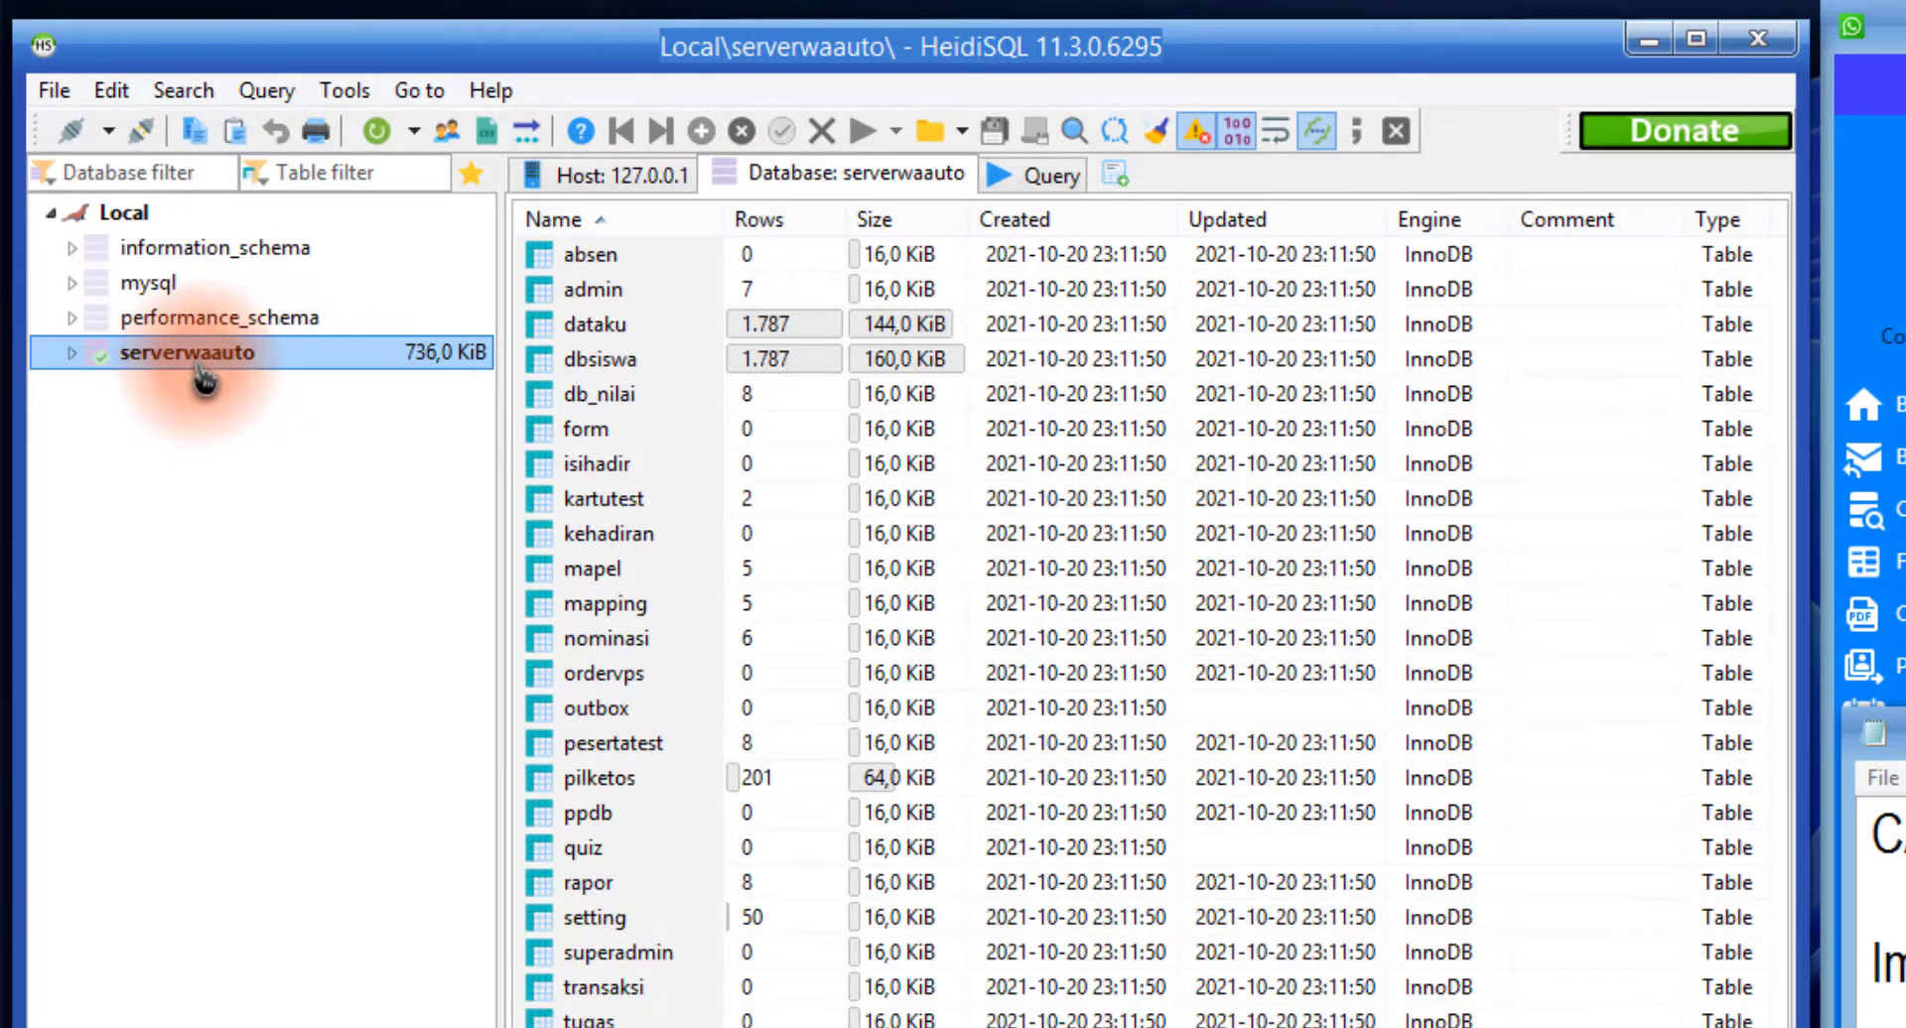
right_click(207, 370)
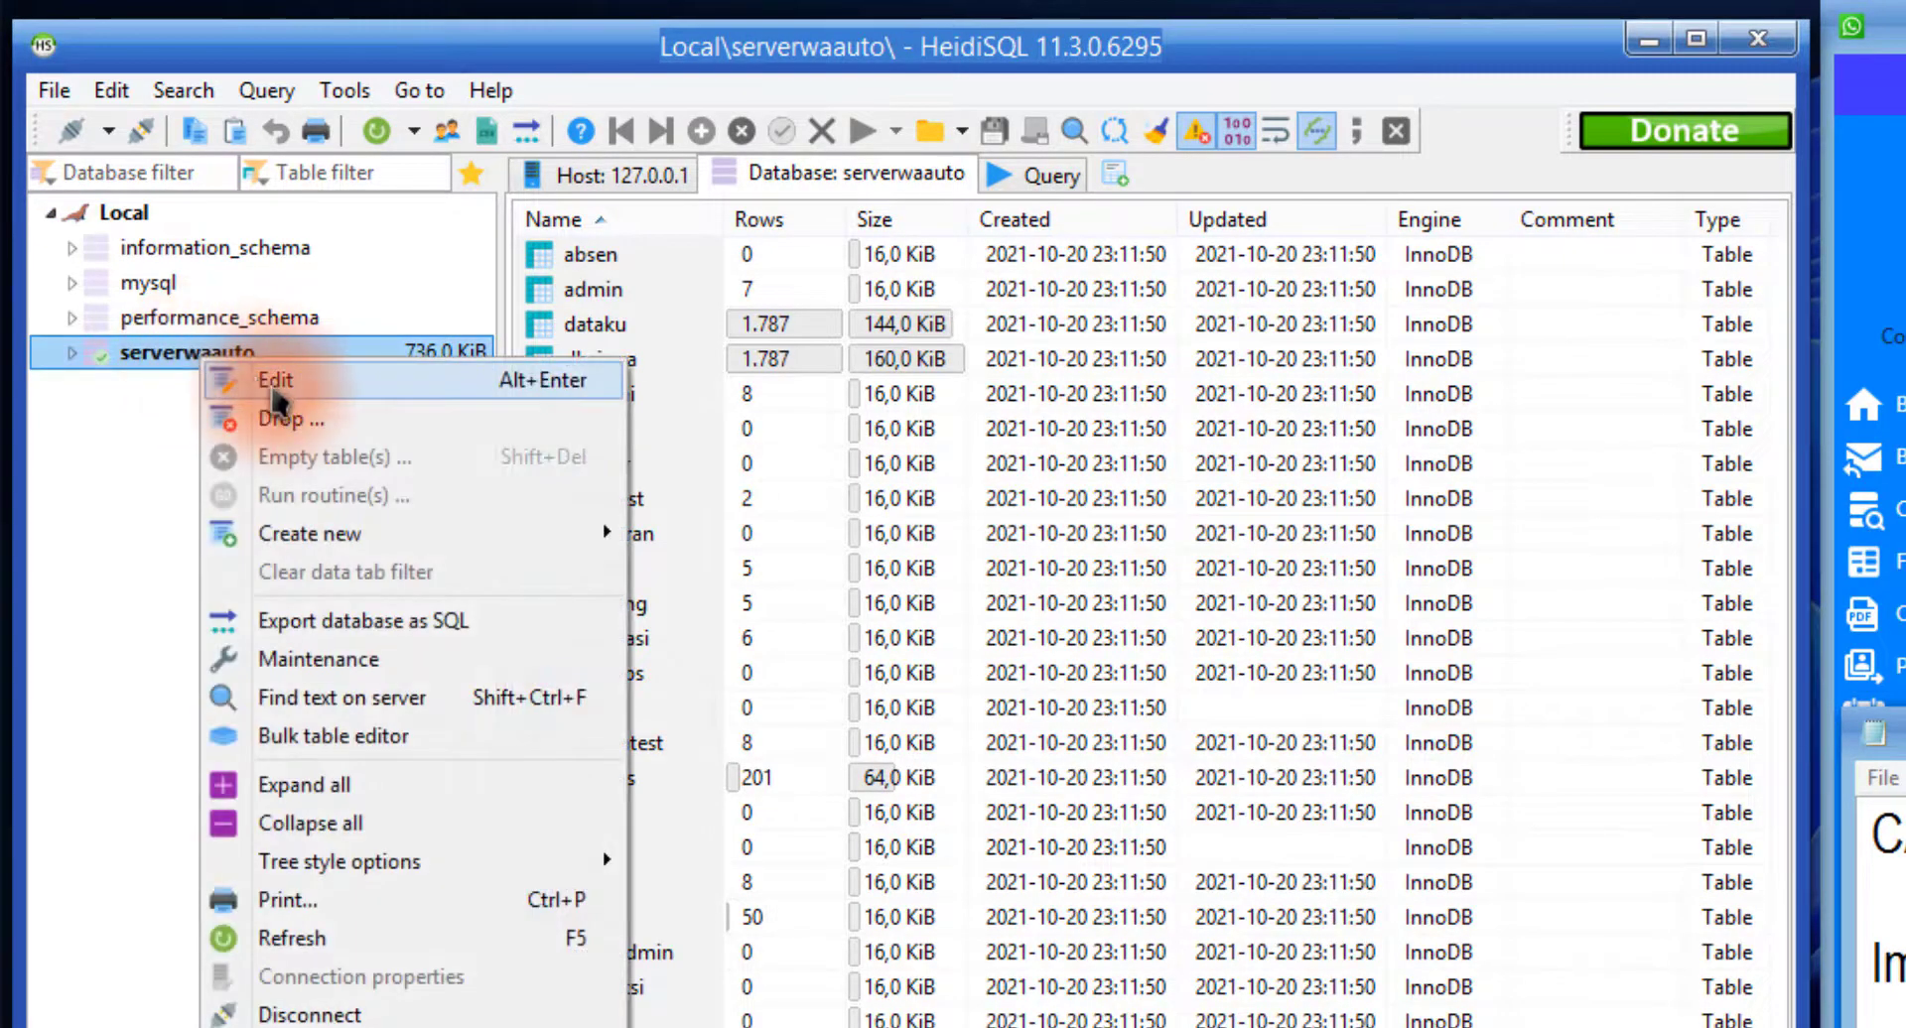
click(277, 375)
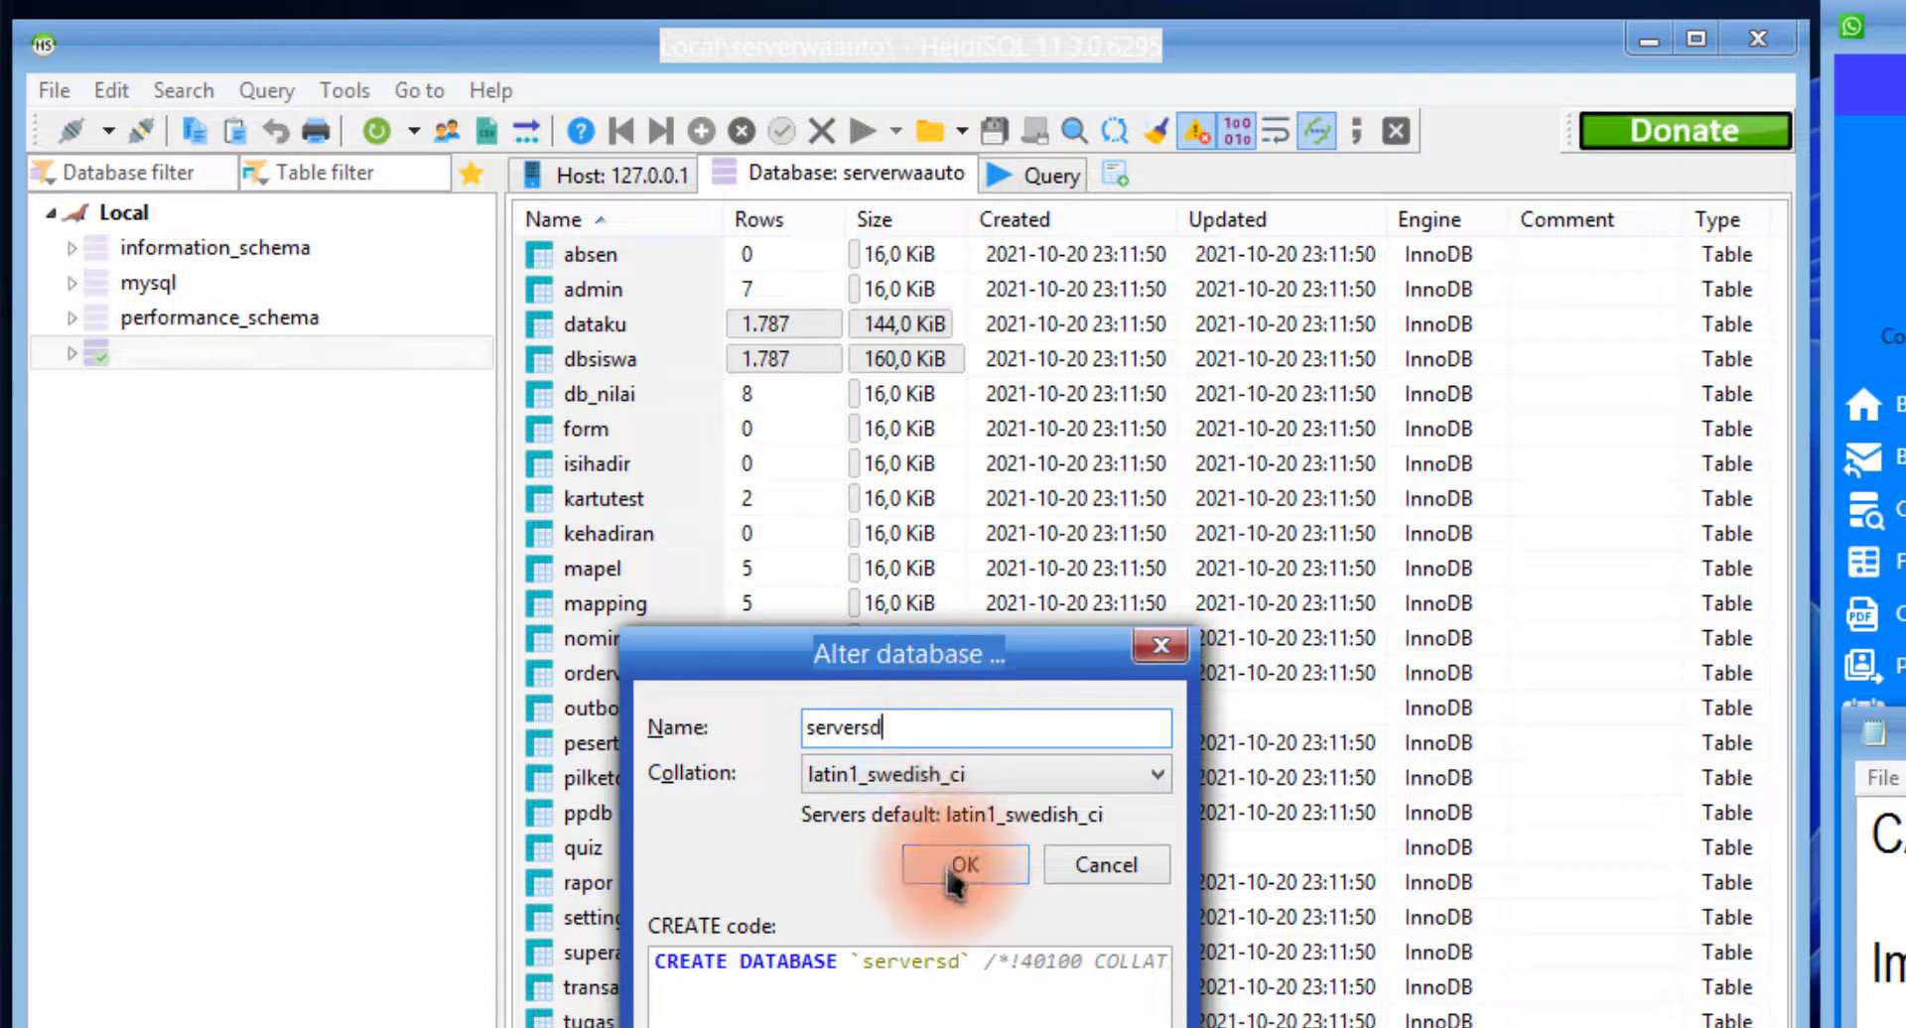
click(903, 872)
click(208, 356)
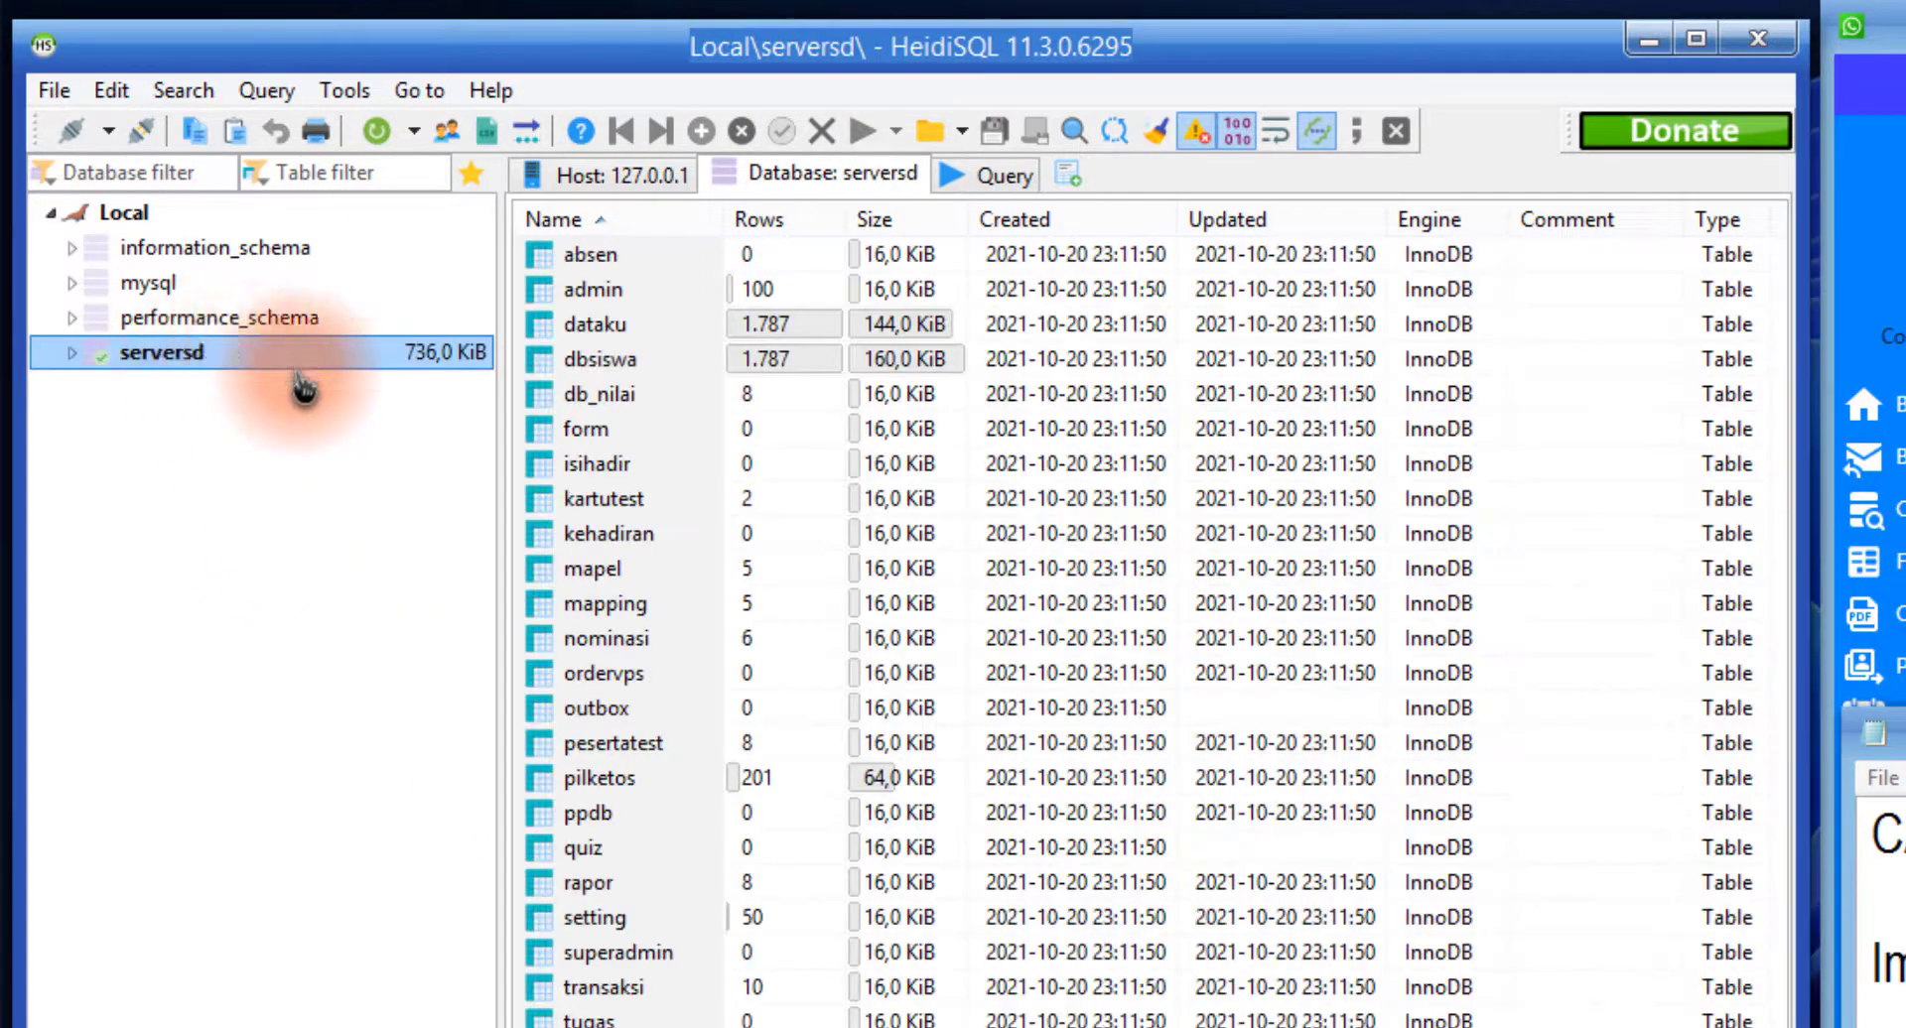
Drop the serversd database from the Local server and confirm the deletion
key(alt+Tab)
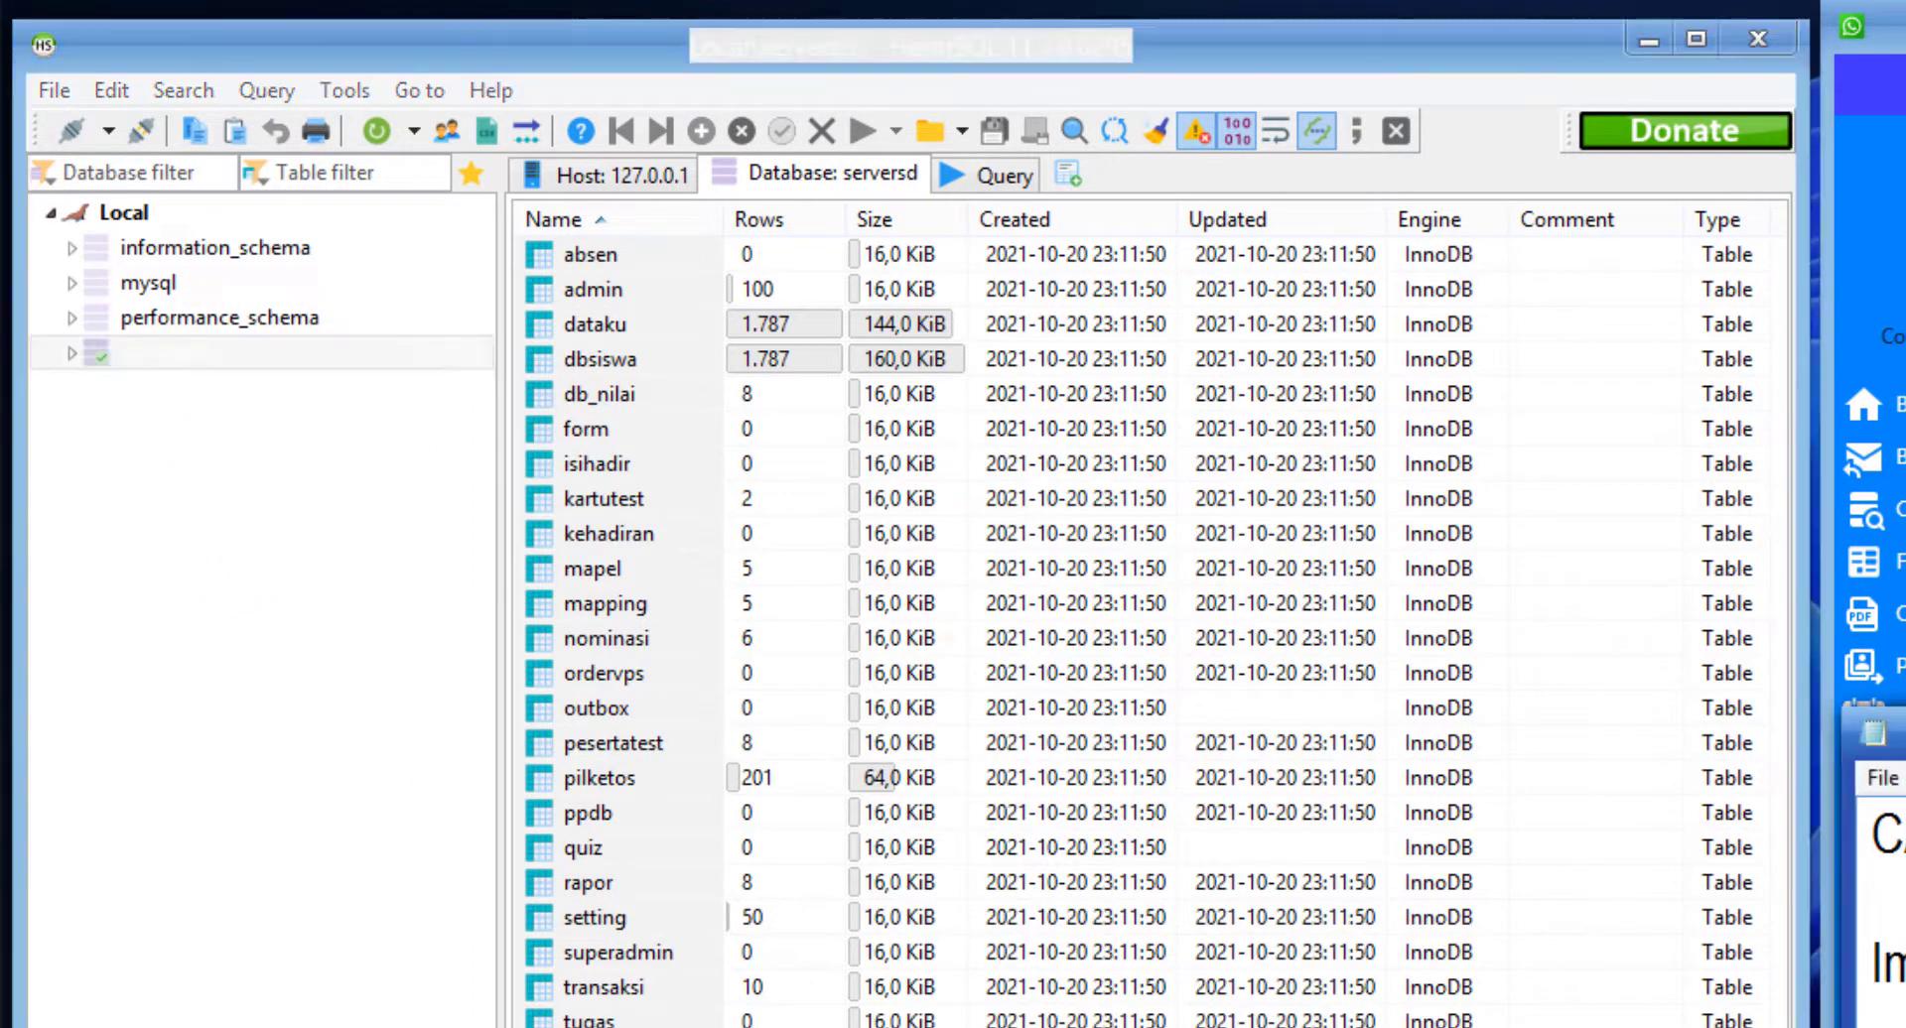
click(175, 423)
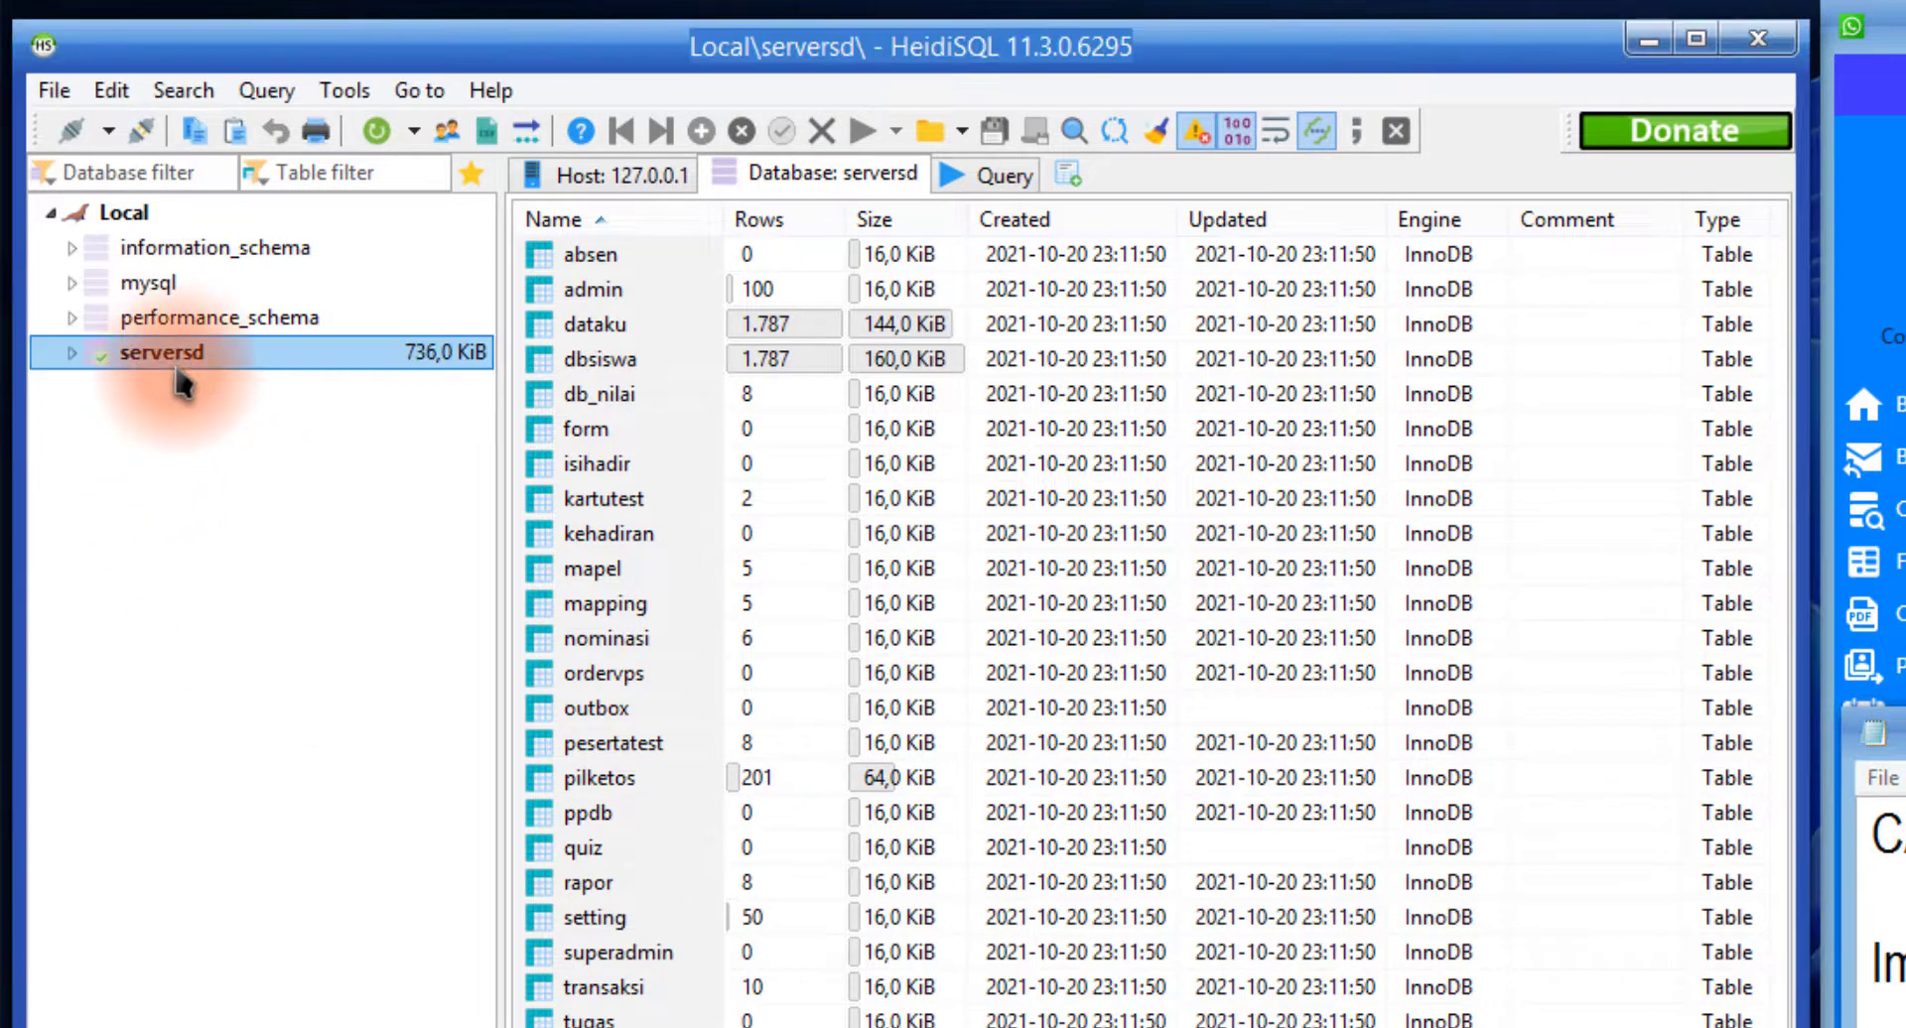
right_click(179, 361)
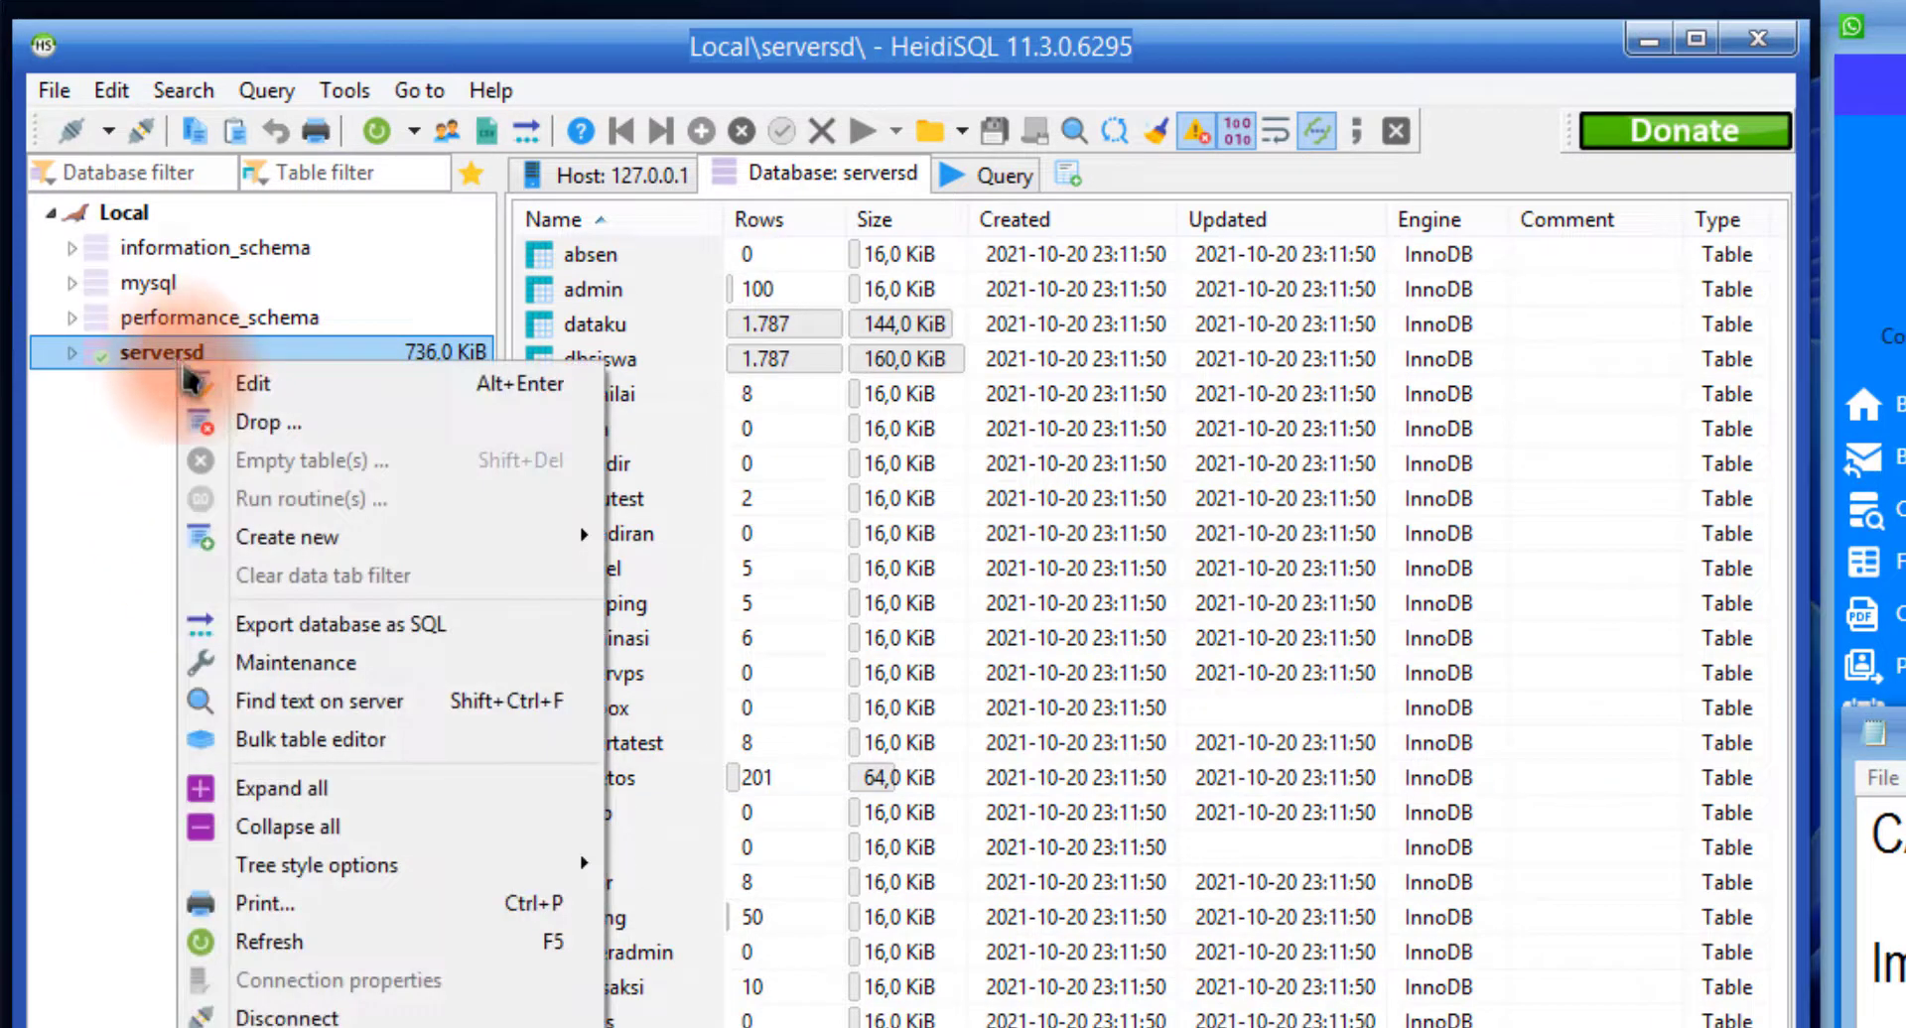
click(241, 425)
click(1777, 943)
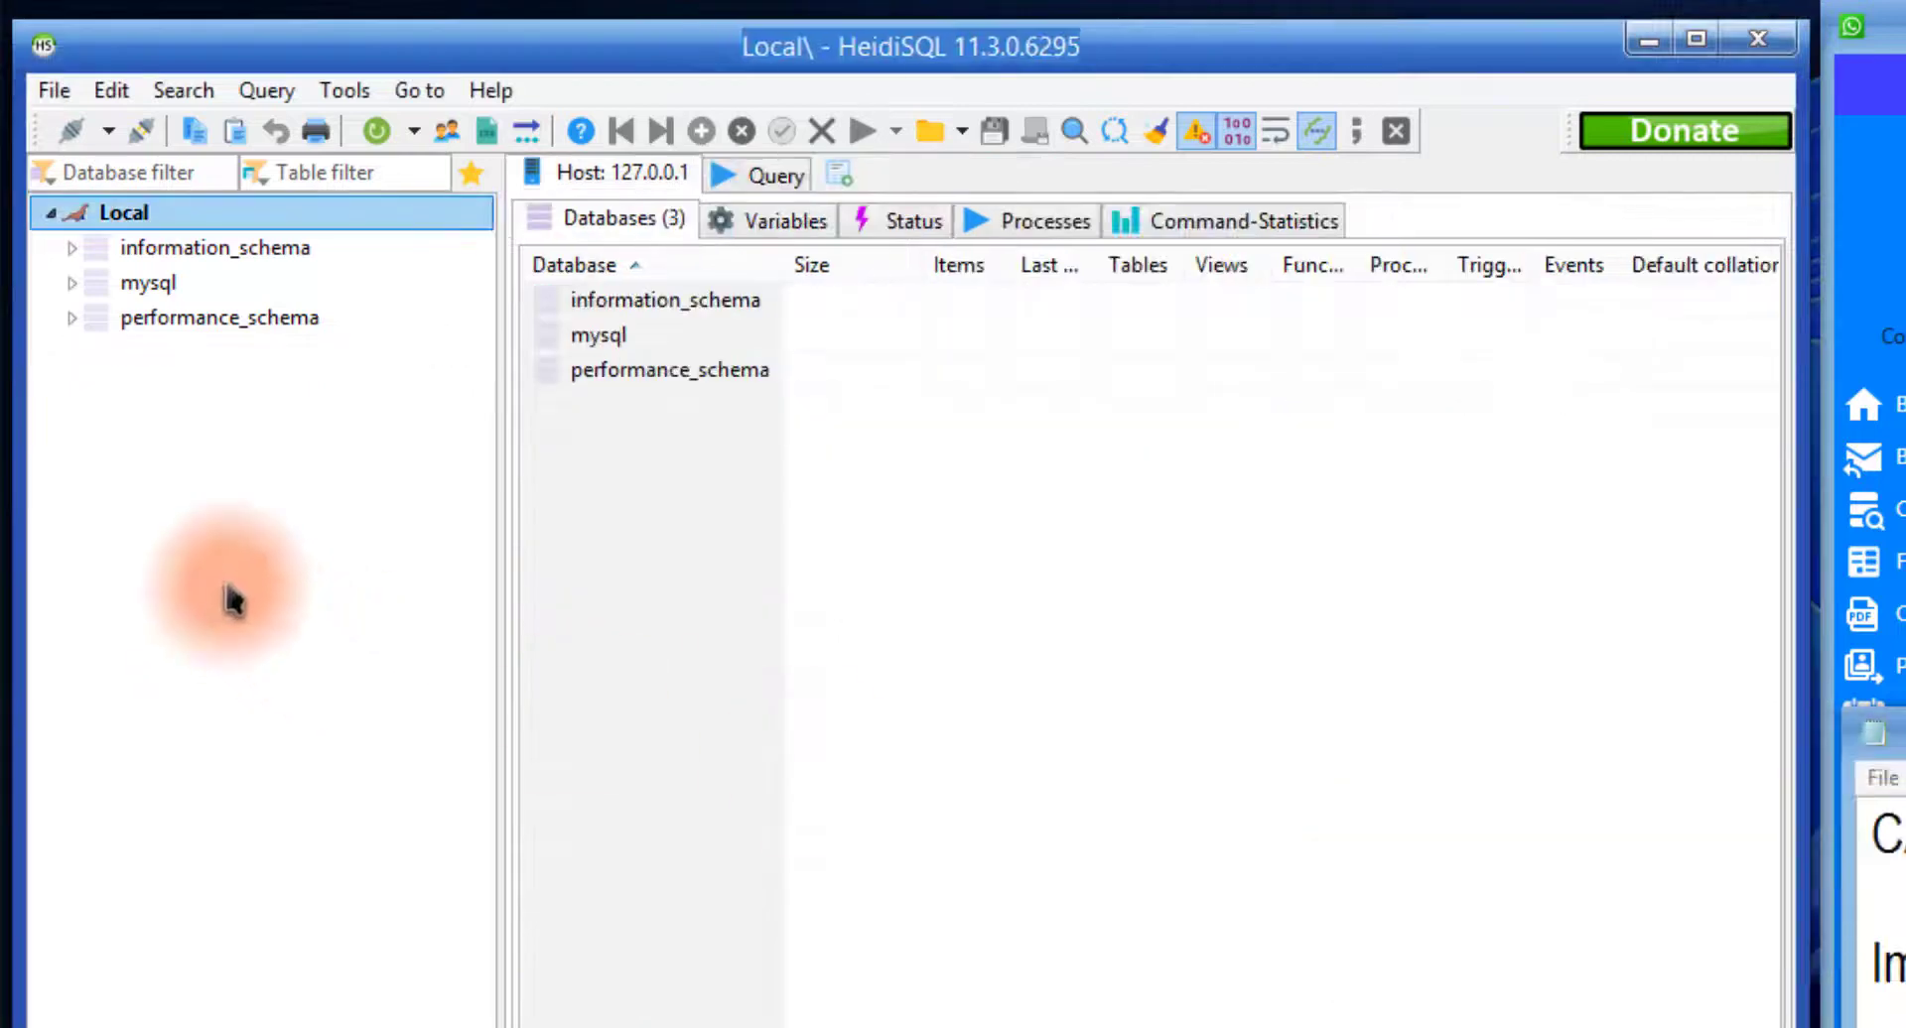
Run serverwa.sql from the Desktop on the Local server, refresh the database list, and open the serverwa database
click(54, 90)
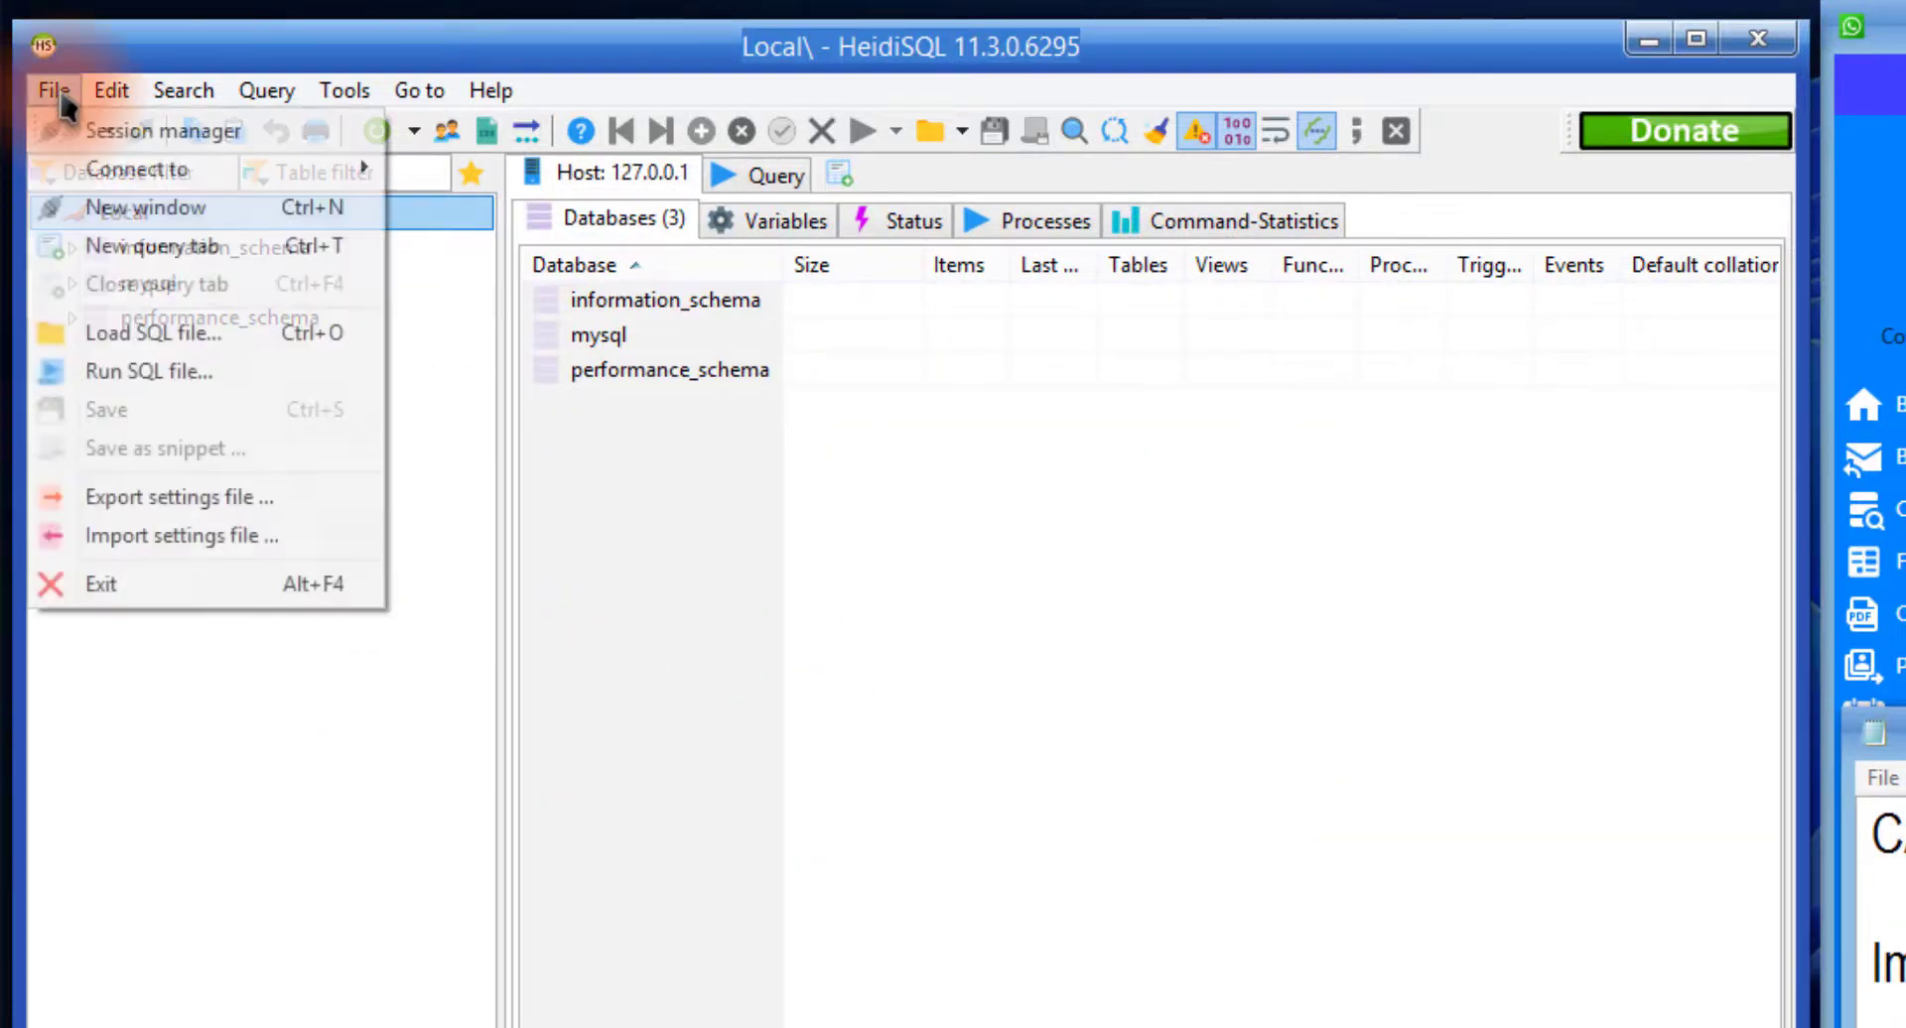
click(189, 374)
click(1517, 825)
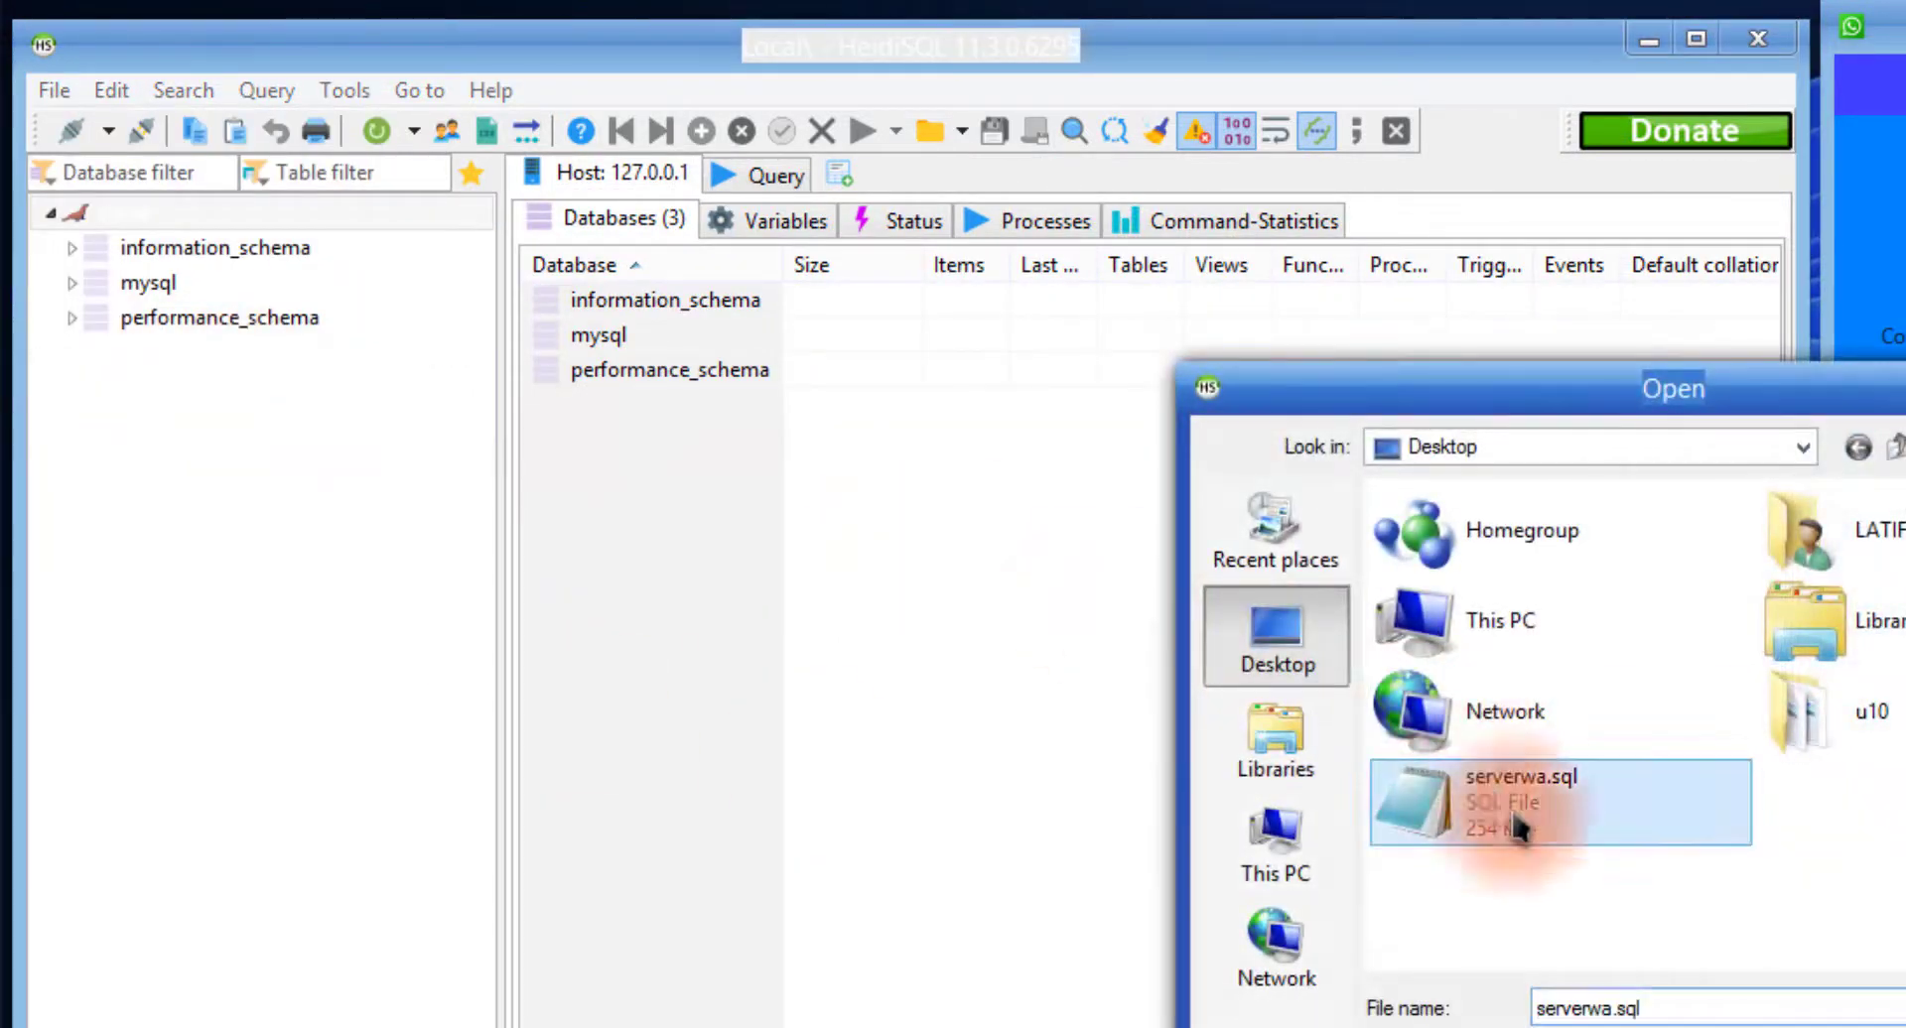
click(1901, 1009)
click(1739, 1006)
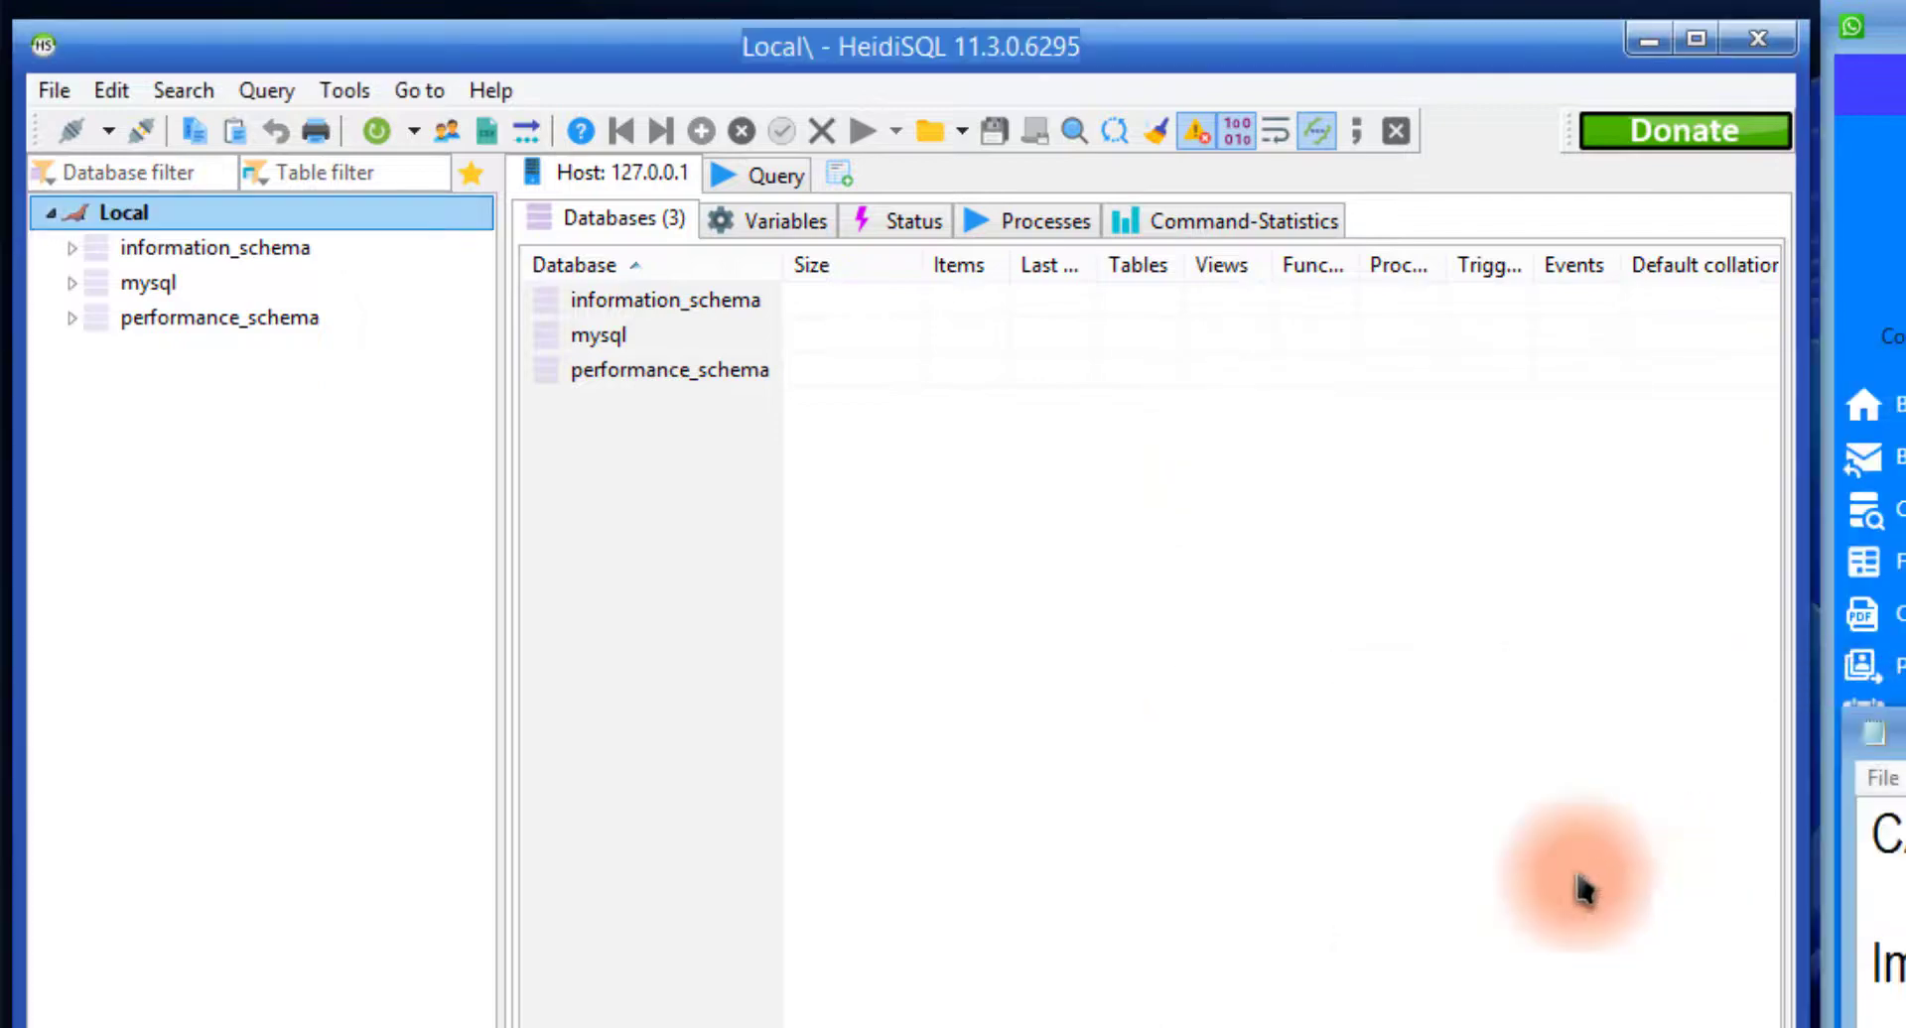
click(393, 142)
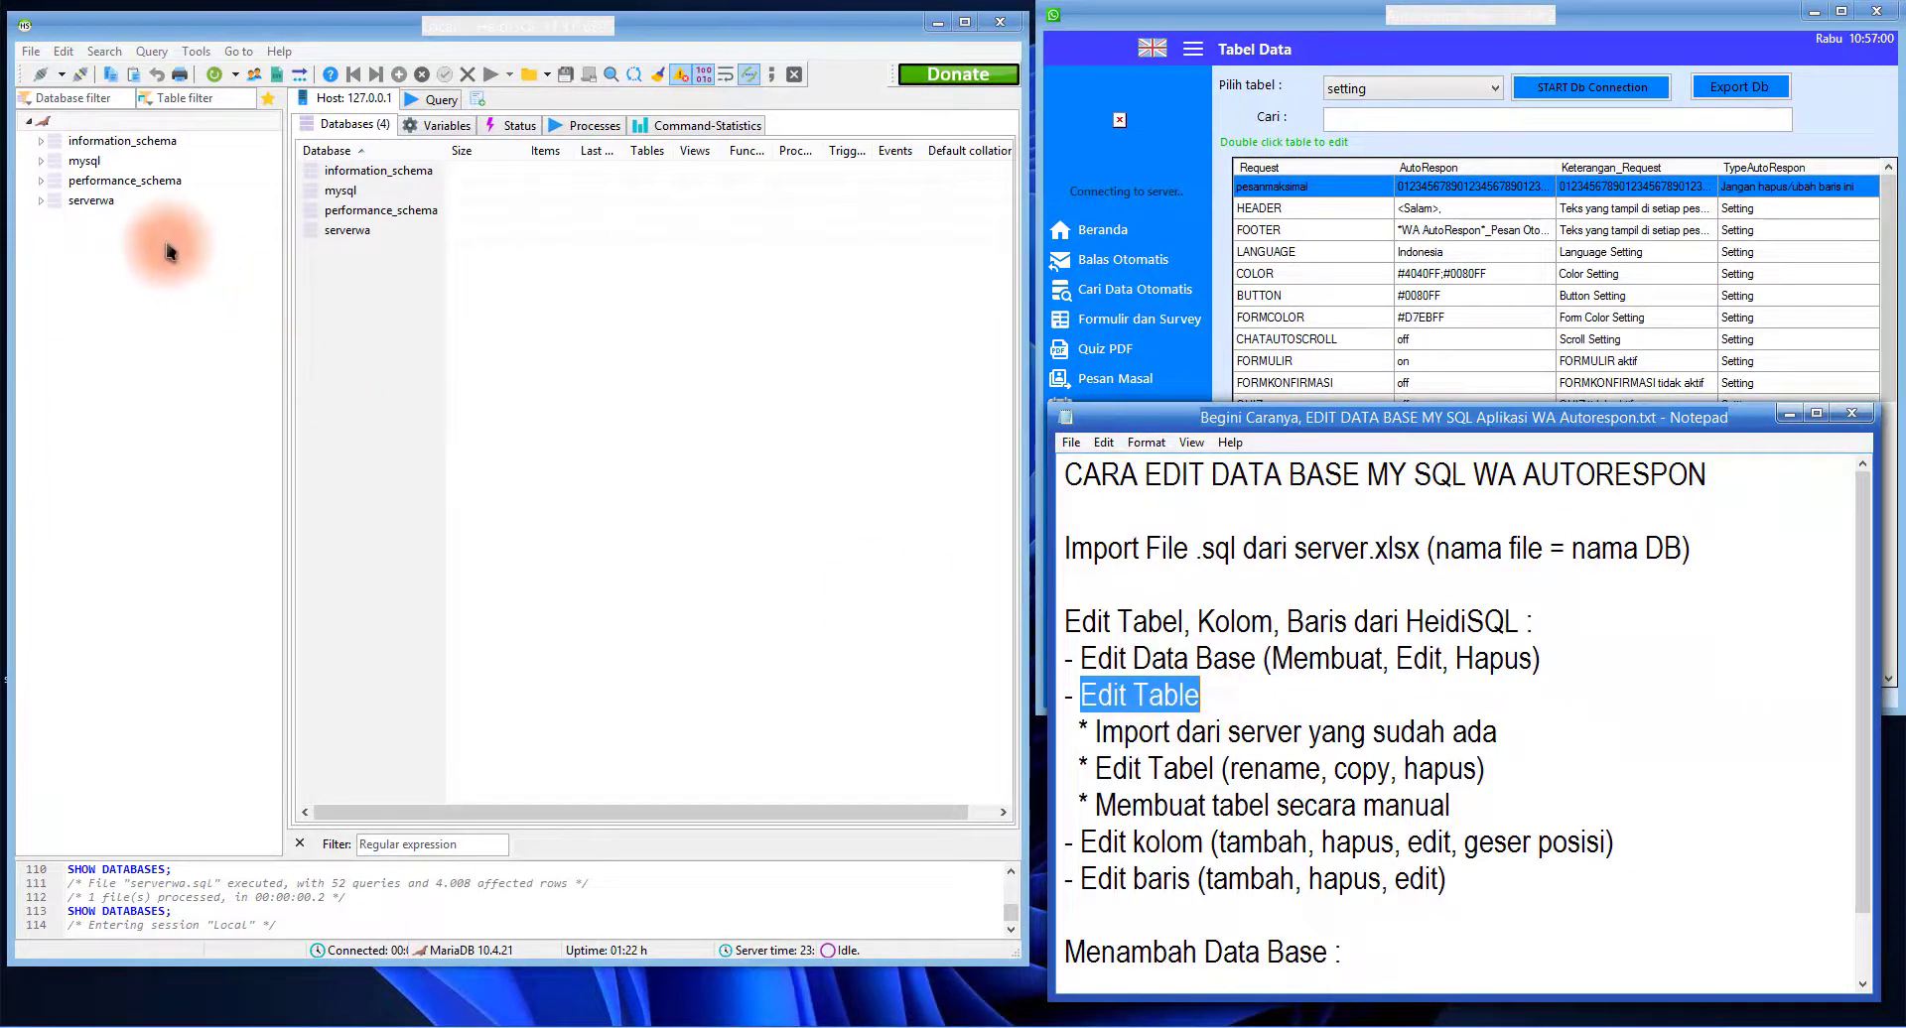
click(129, 201)
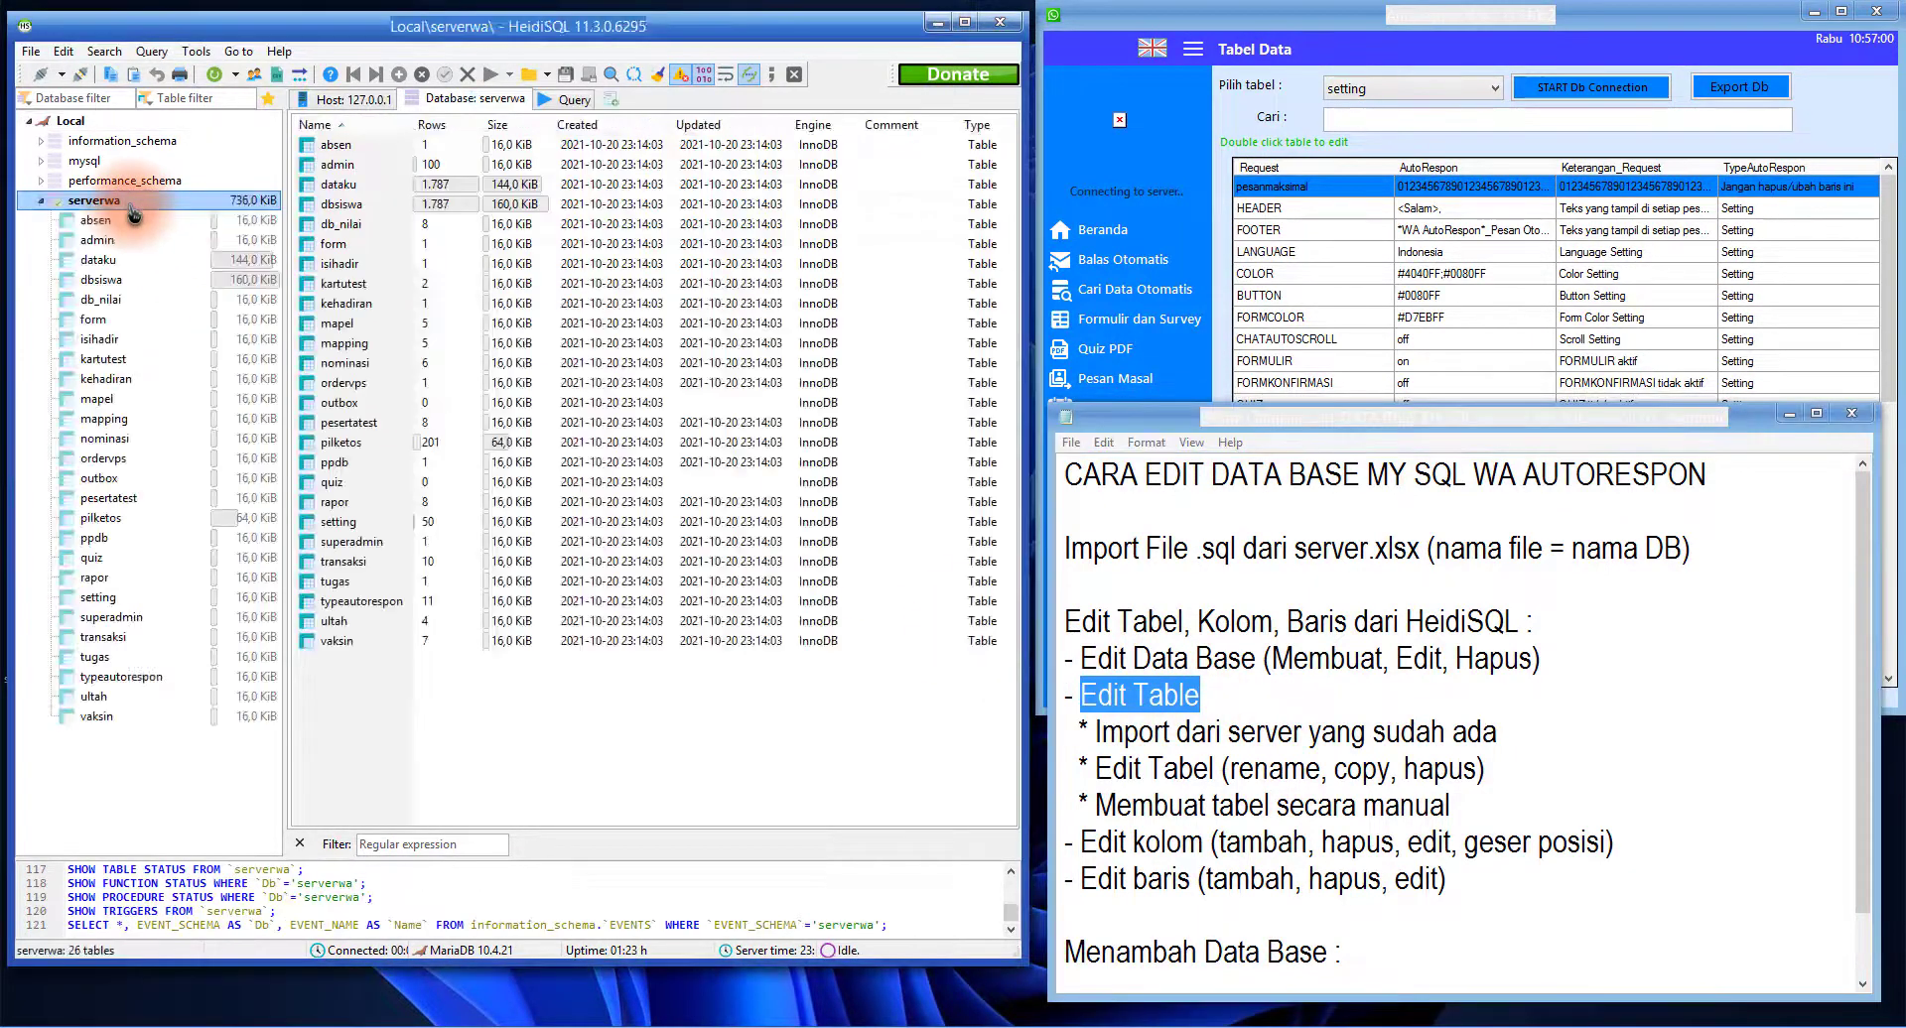
Highlight "Import dari server yang sudah ada" in the Notepad outline and survey all tables of the serverwa database in HeidiSQL
click(362, 503)
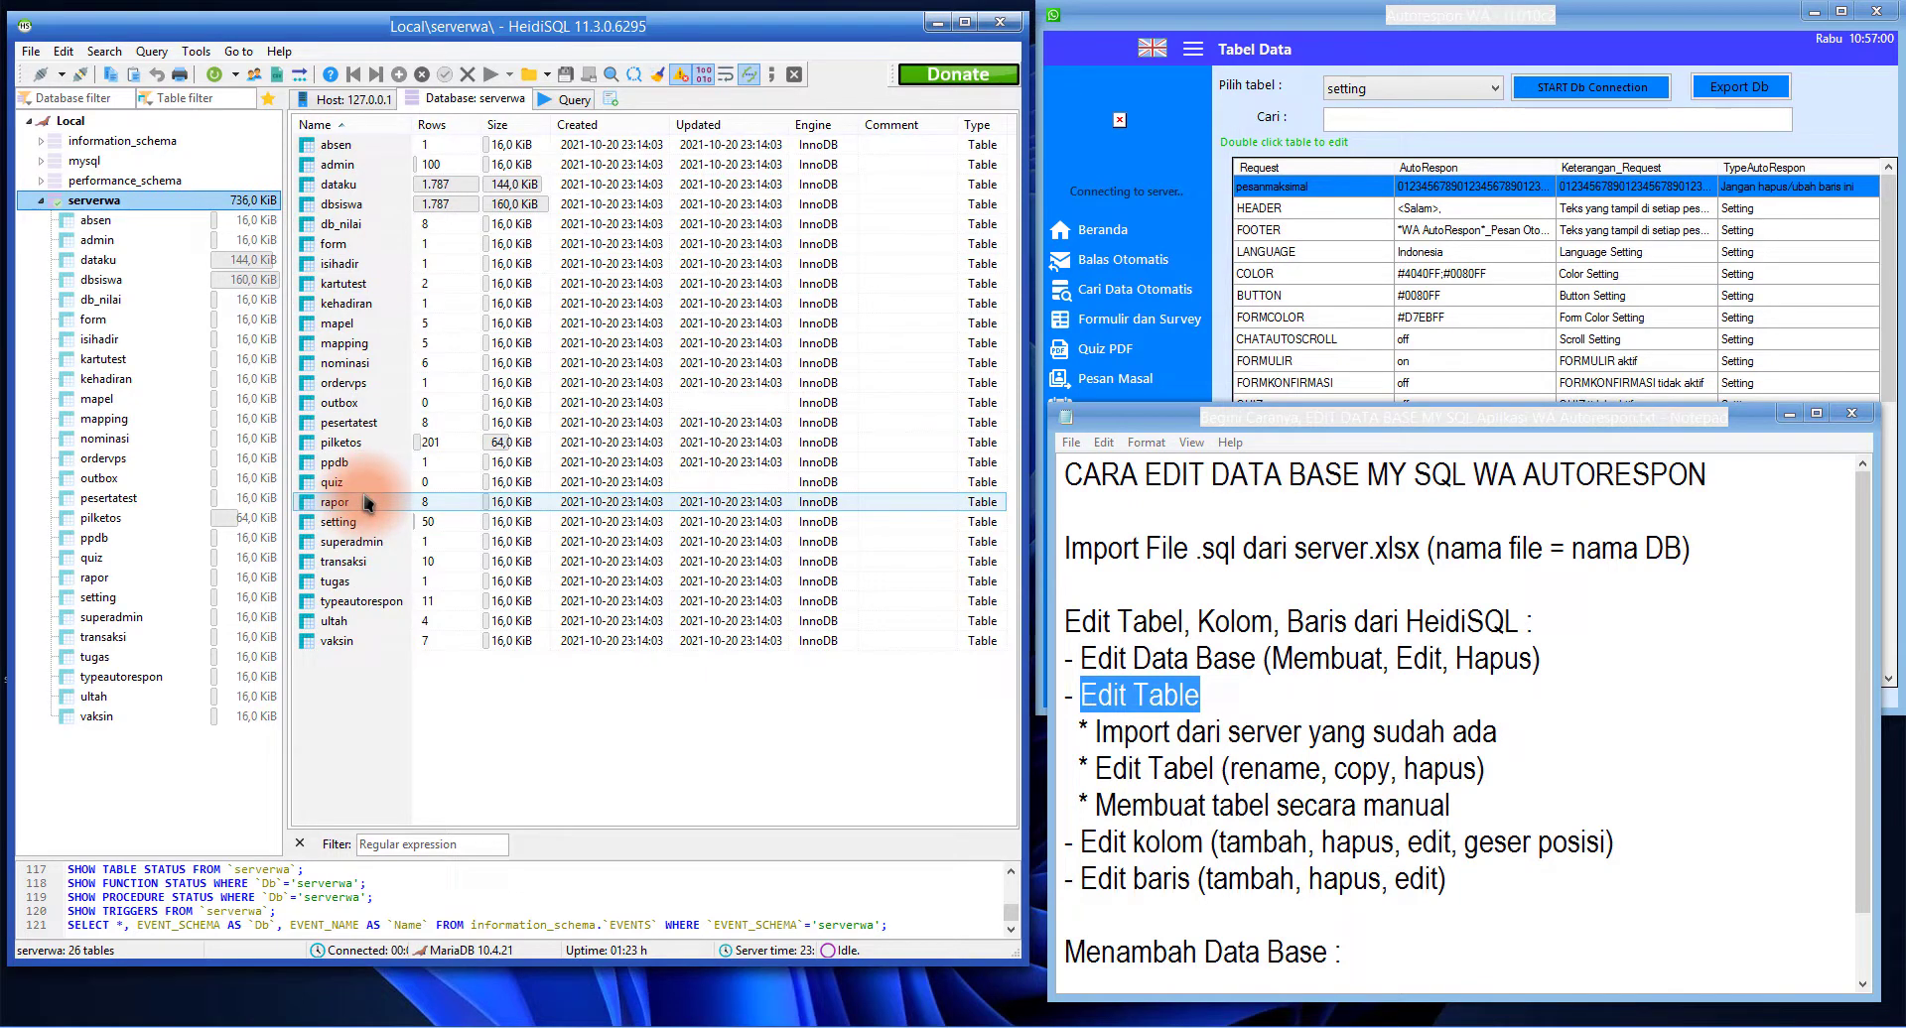
click(1096, 731)
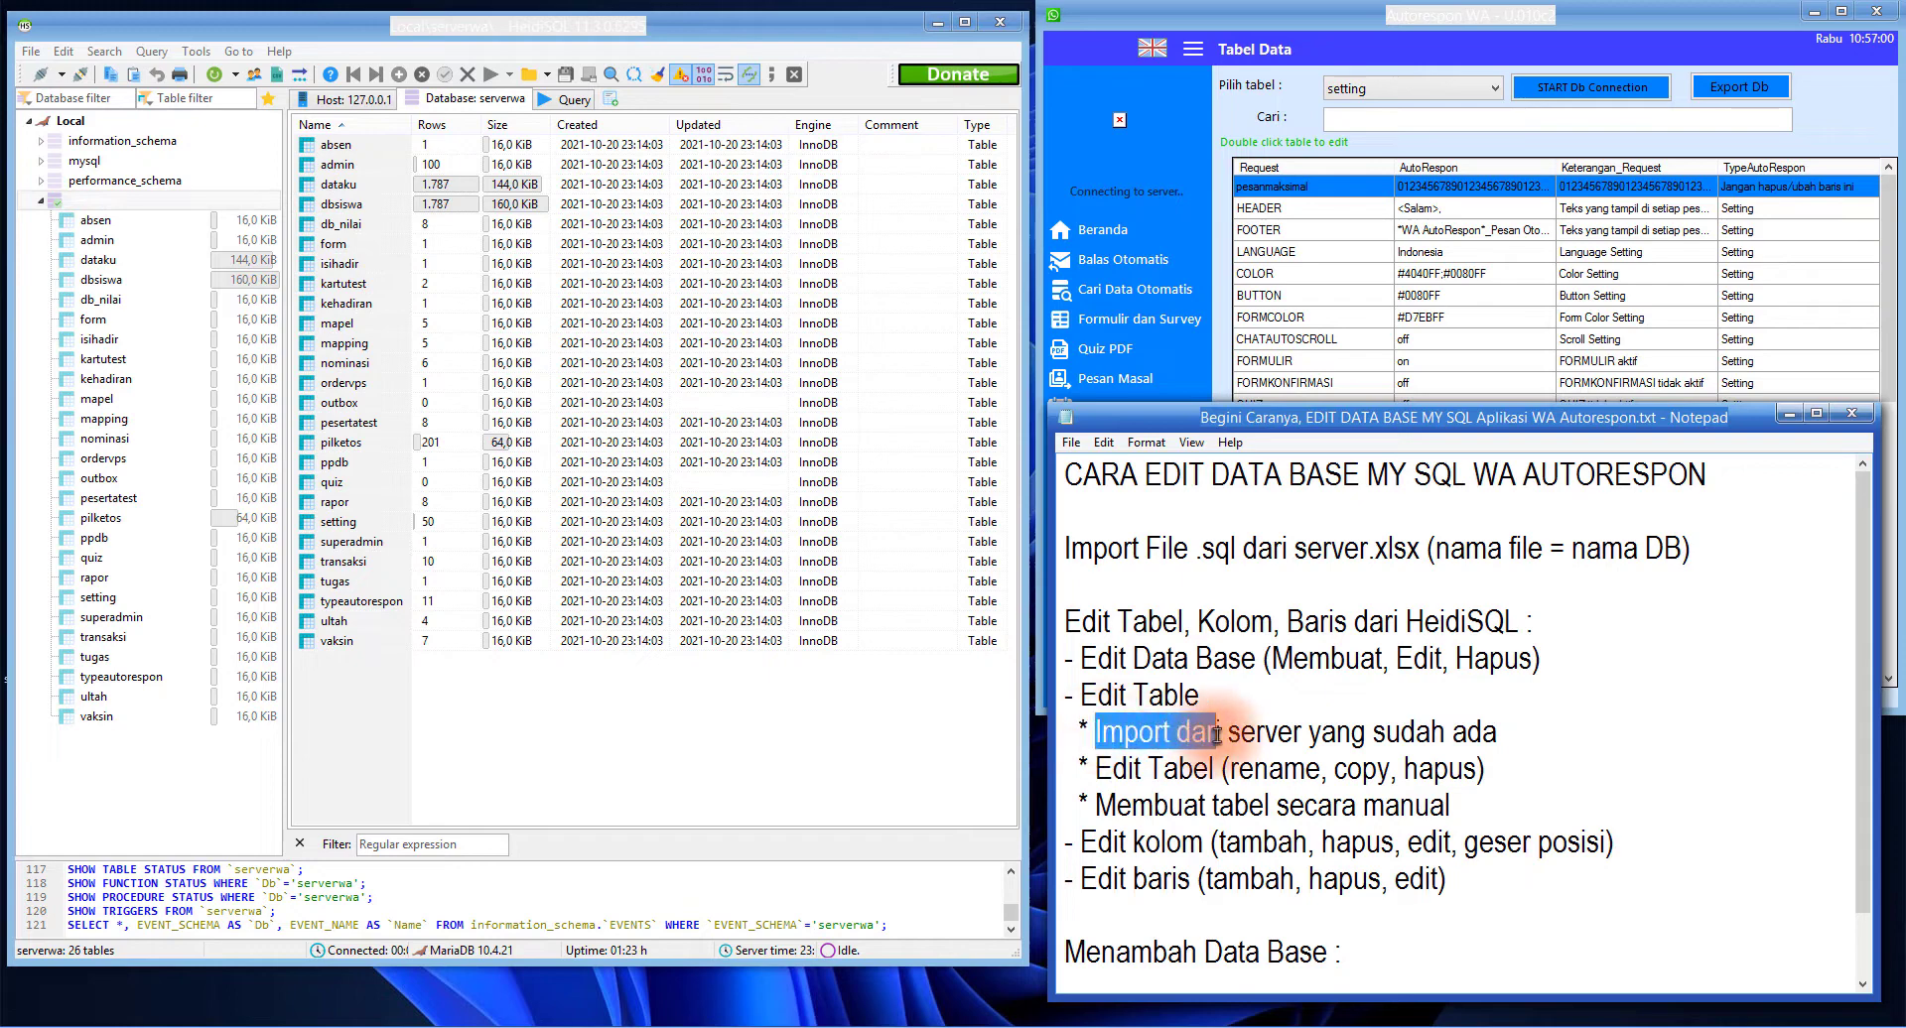
click(397, 701)
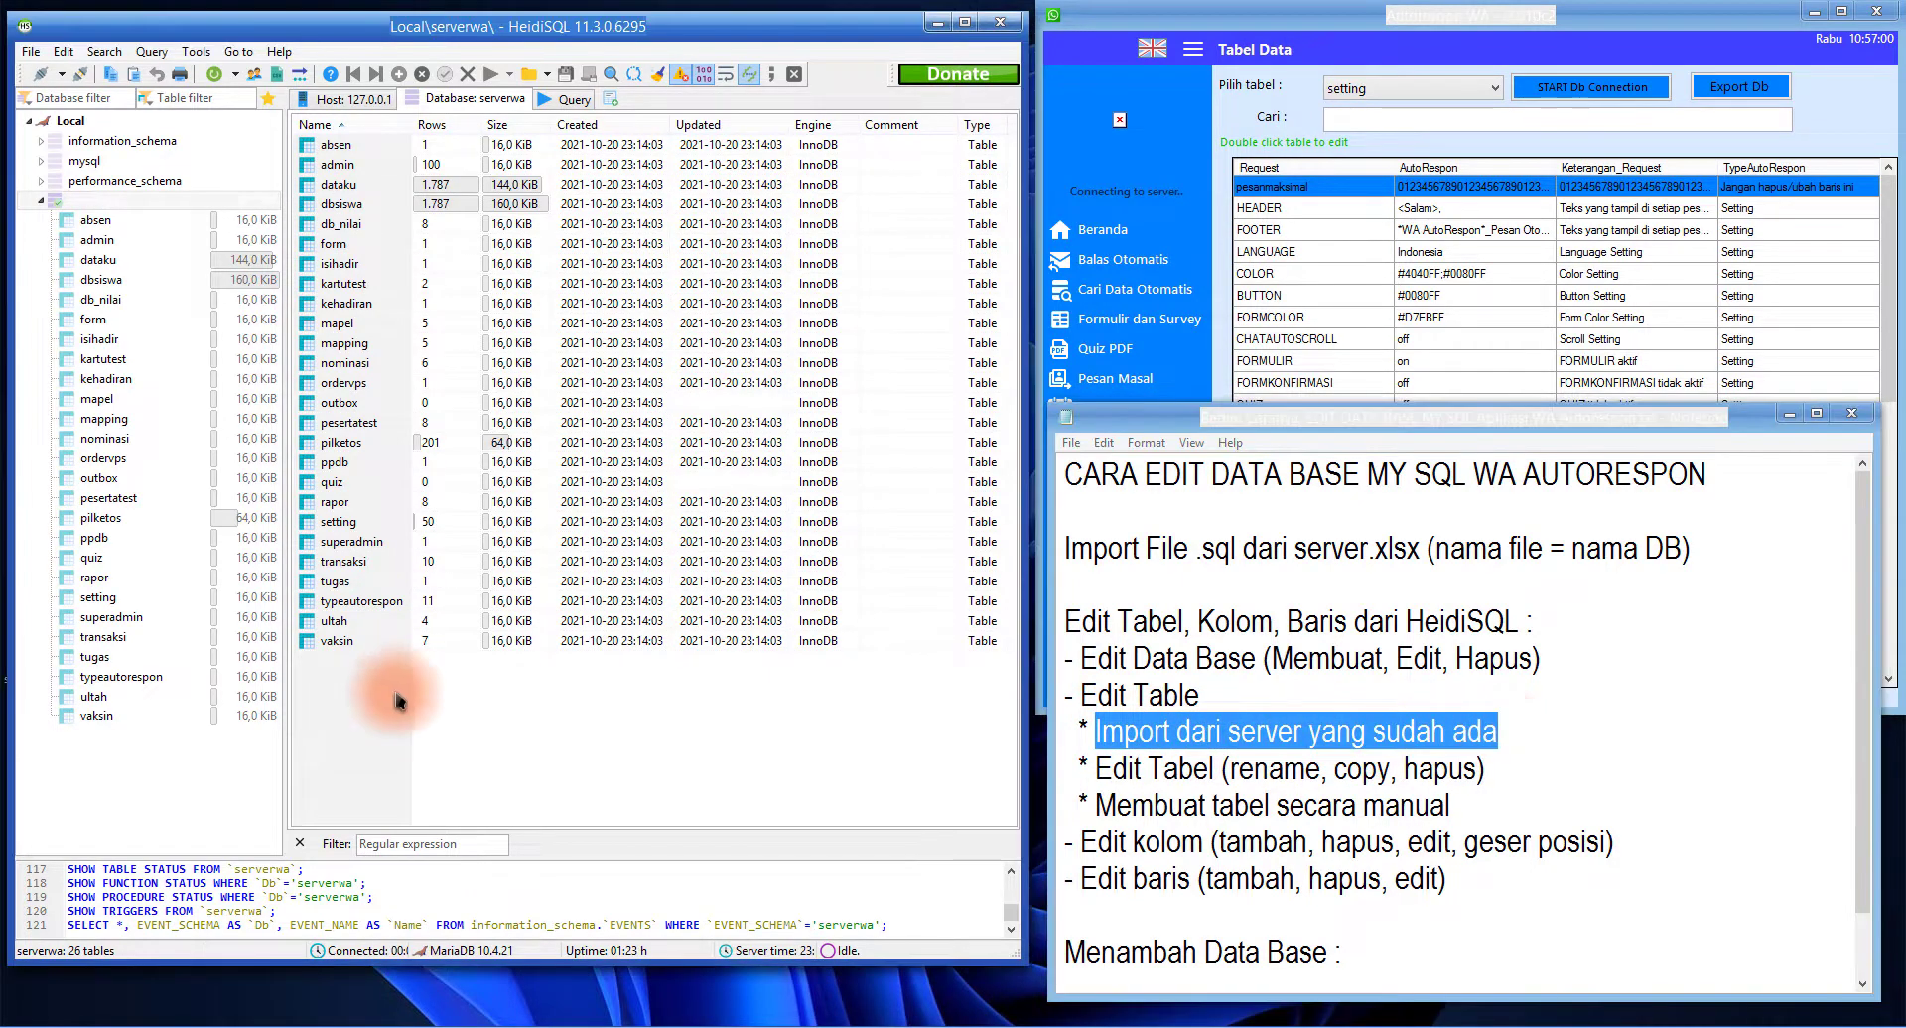
drag(442, 735, 288, 176)
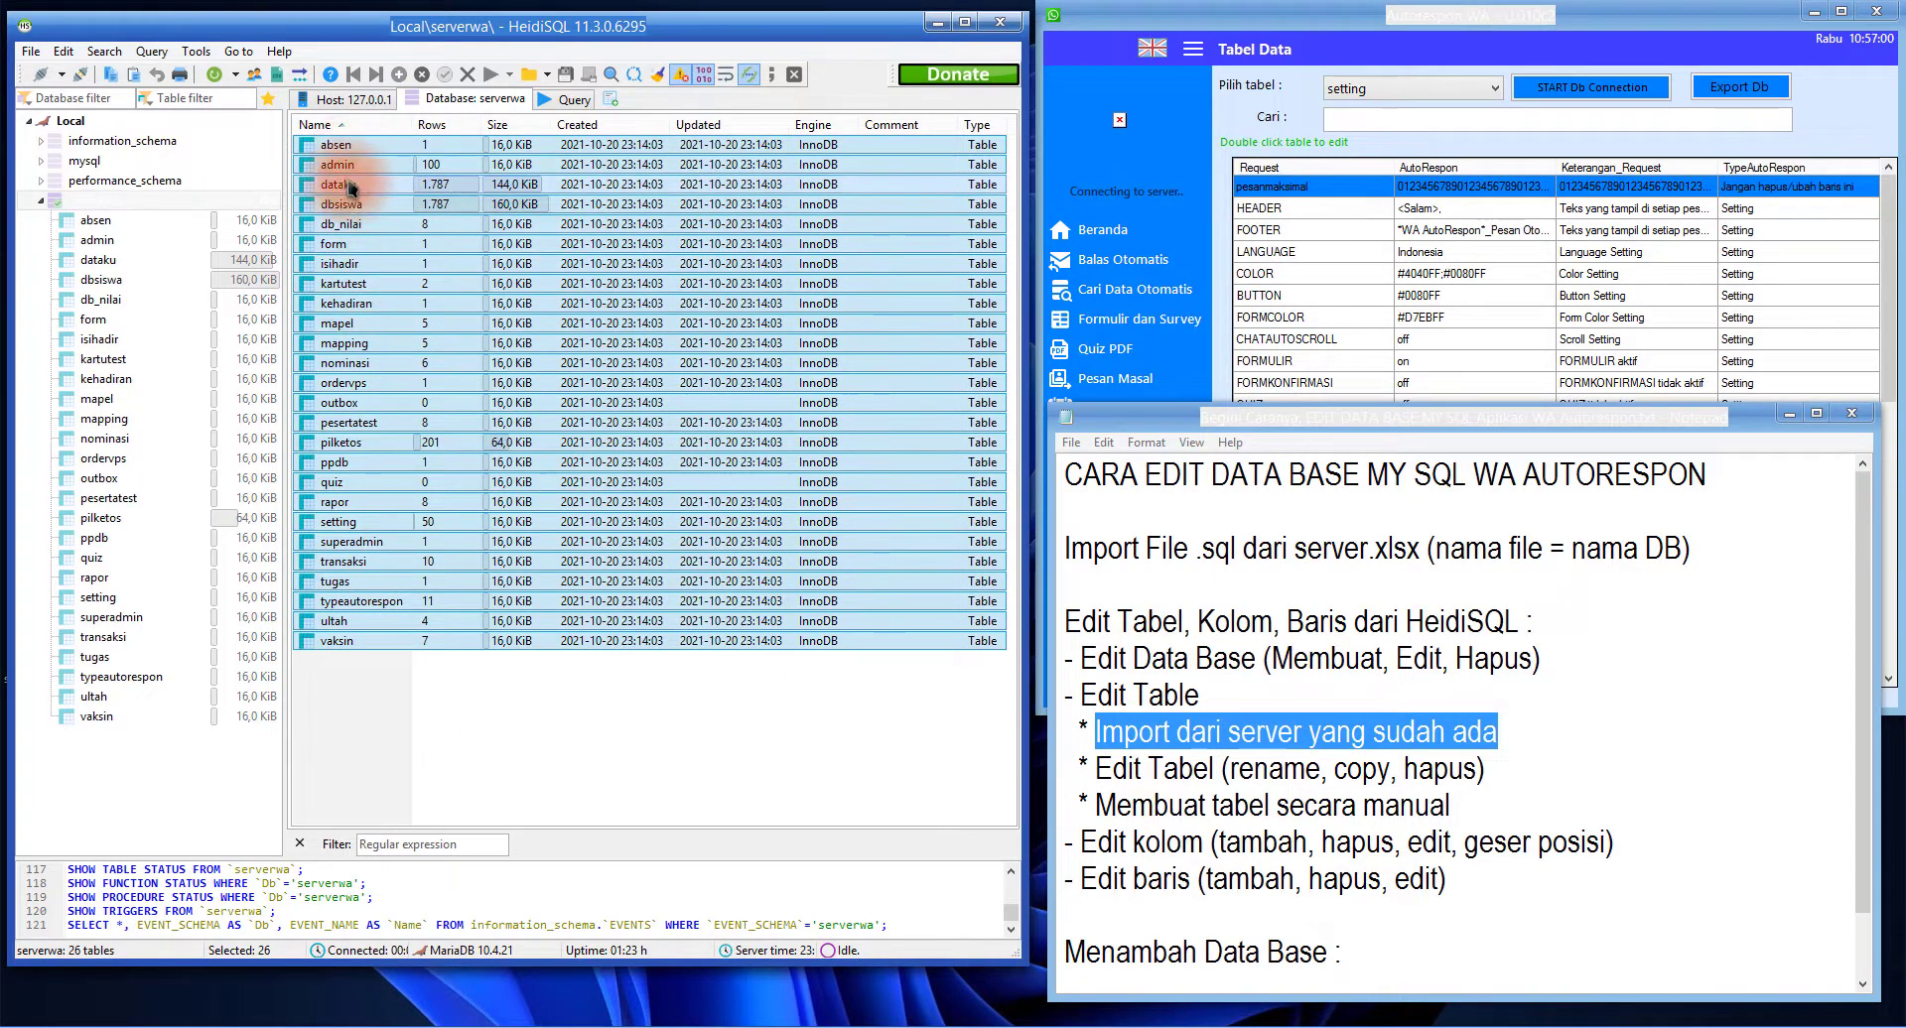
click(355, 671)
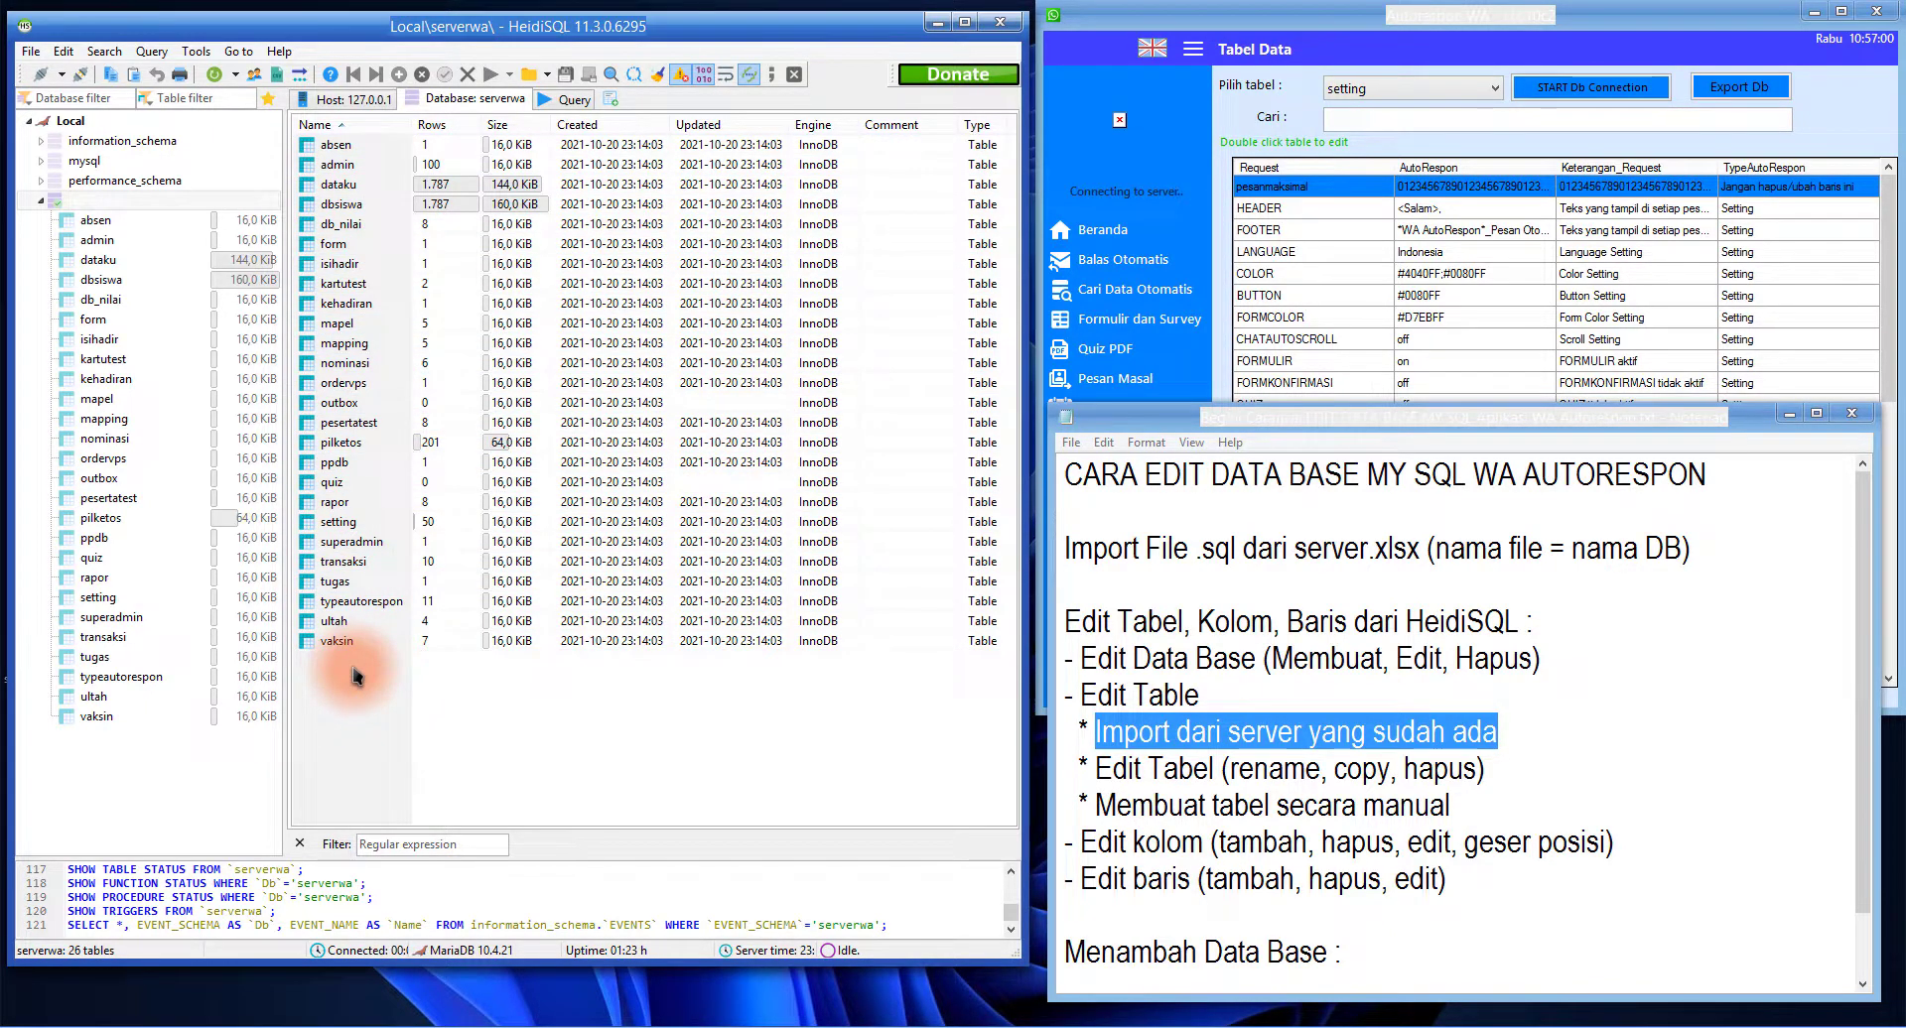
Compare the Pilih tabel choices in Autorespon WA with the serverwa table list in HeidiSQL, checking for the antri table
click(1382, 44)
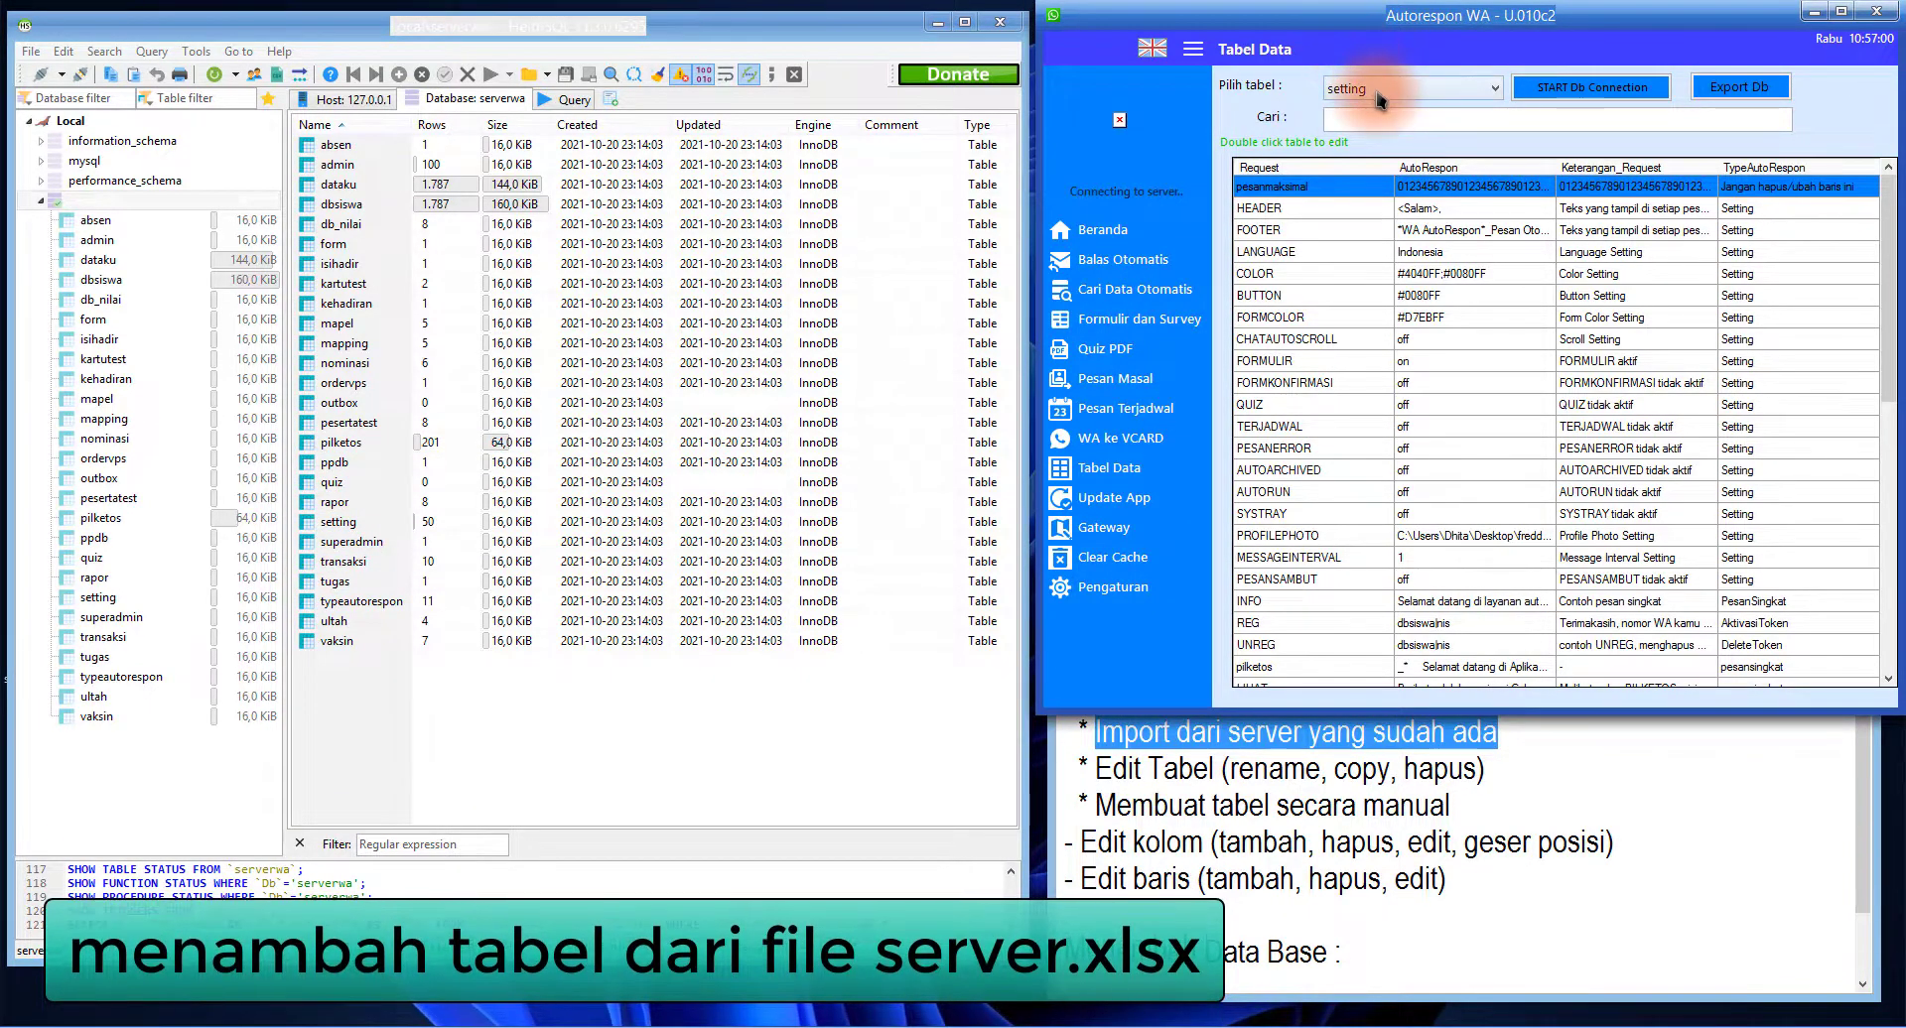
click(1379, 93)
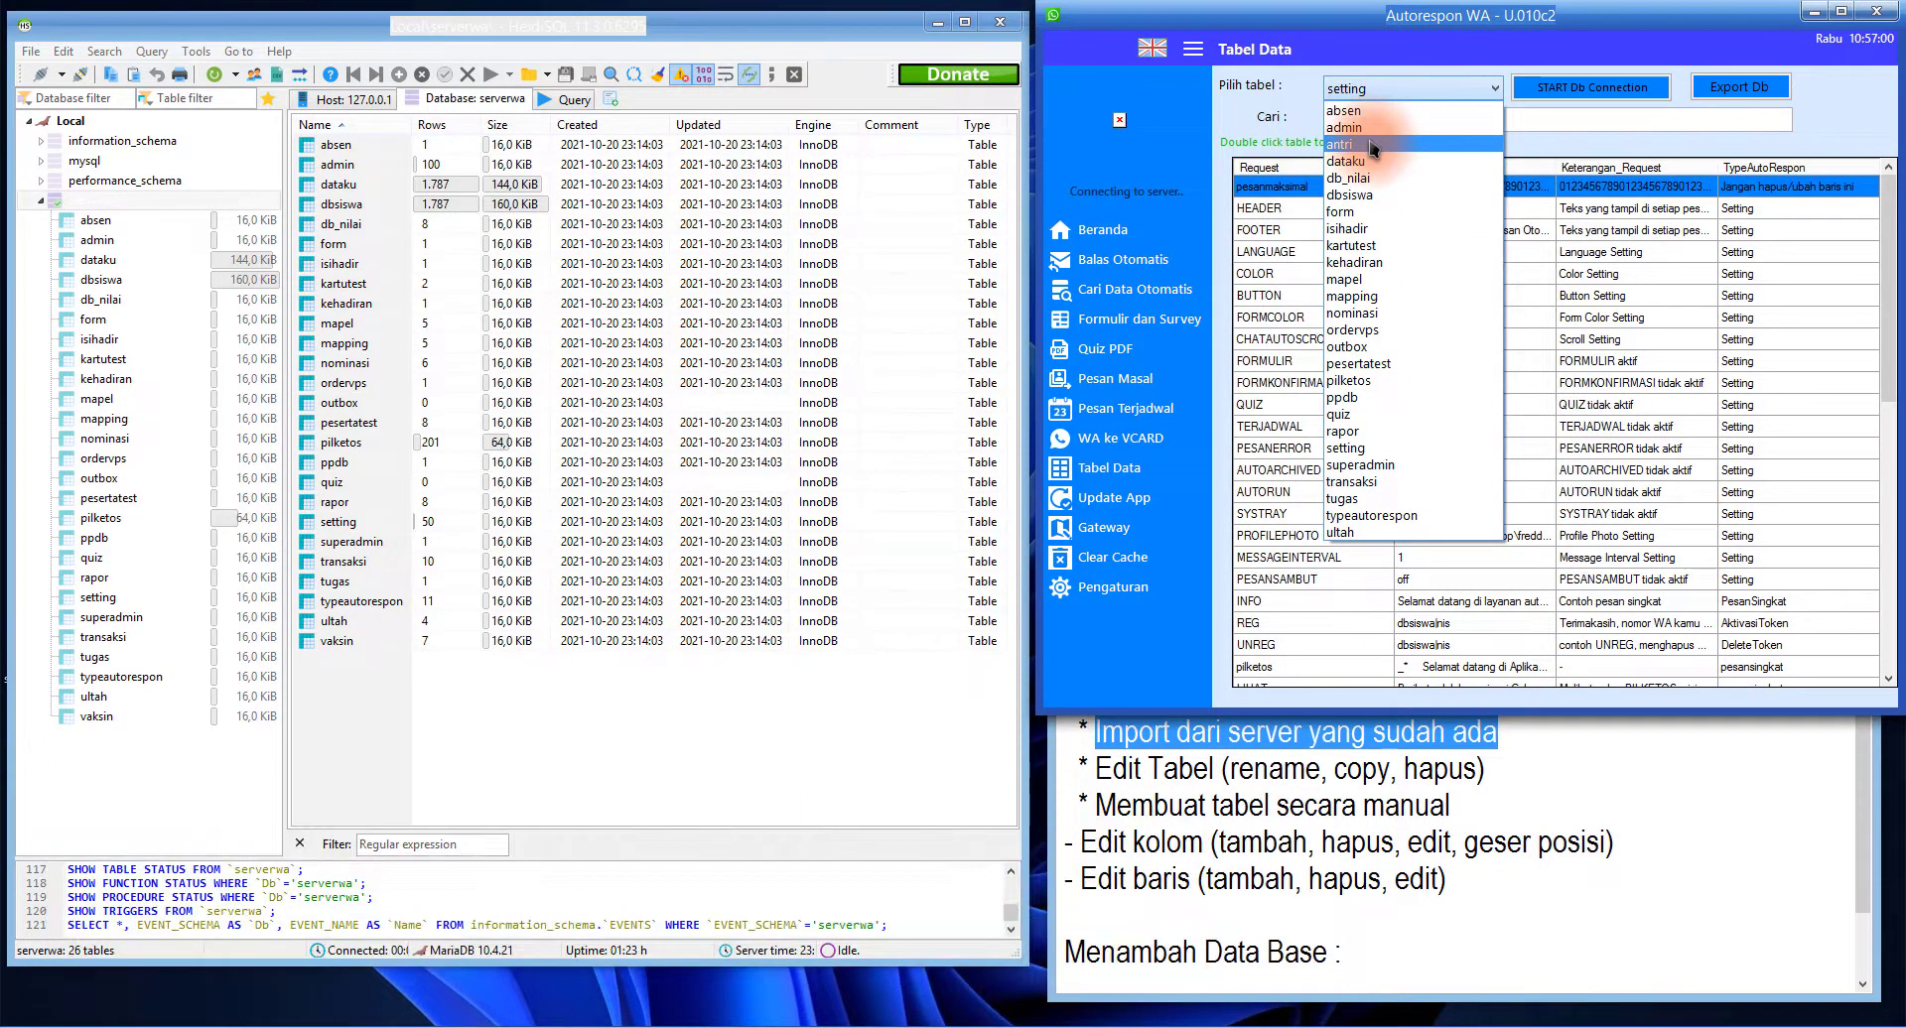
click(418, 121)
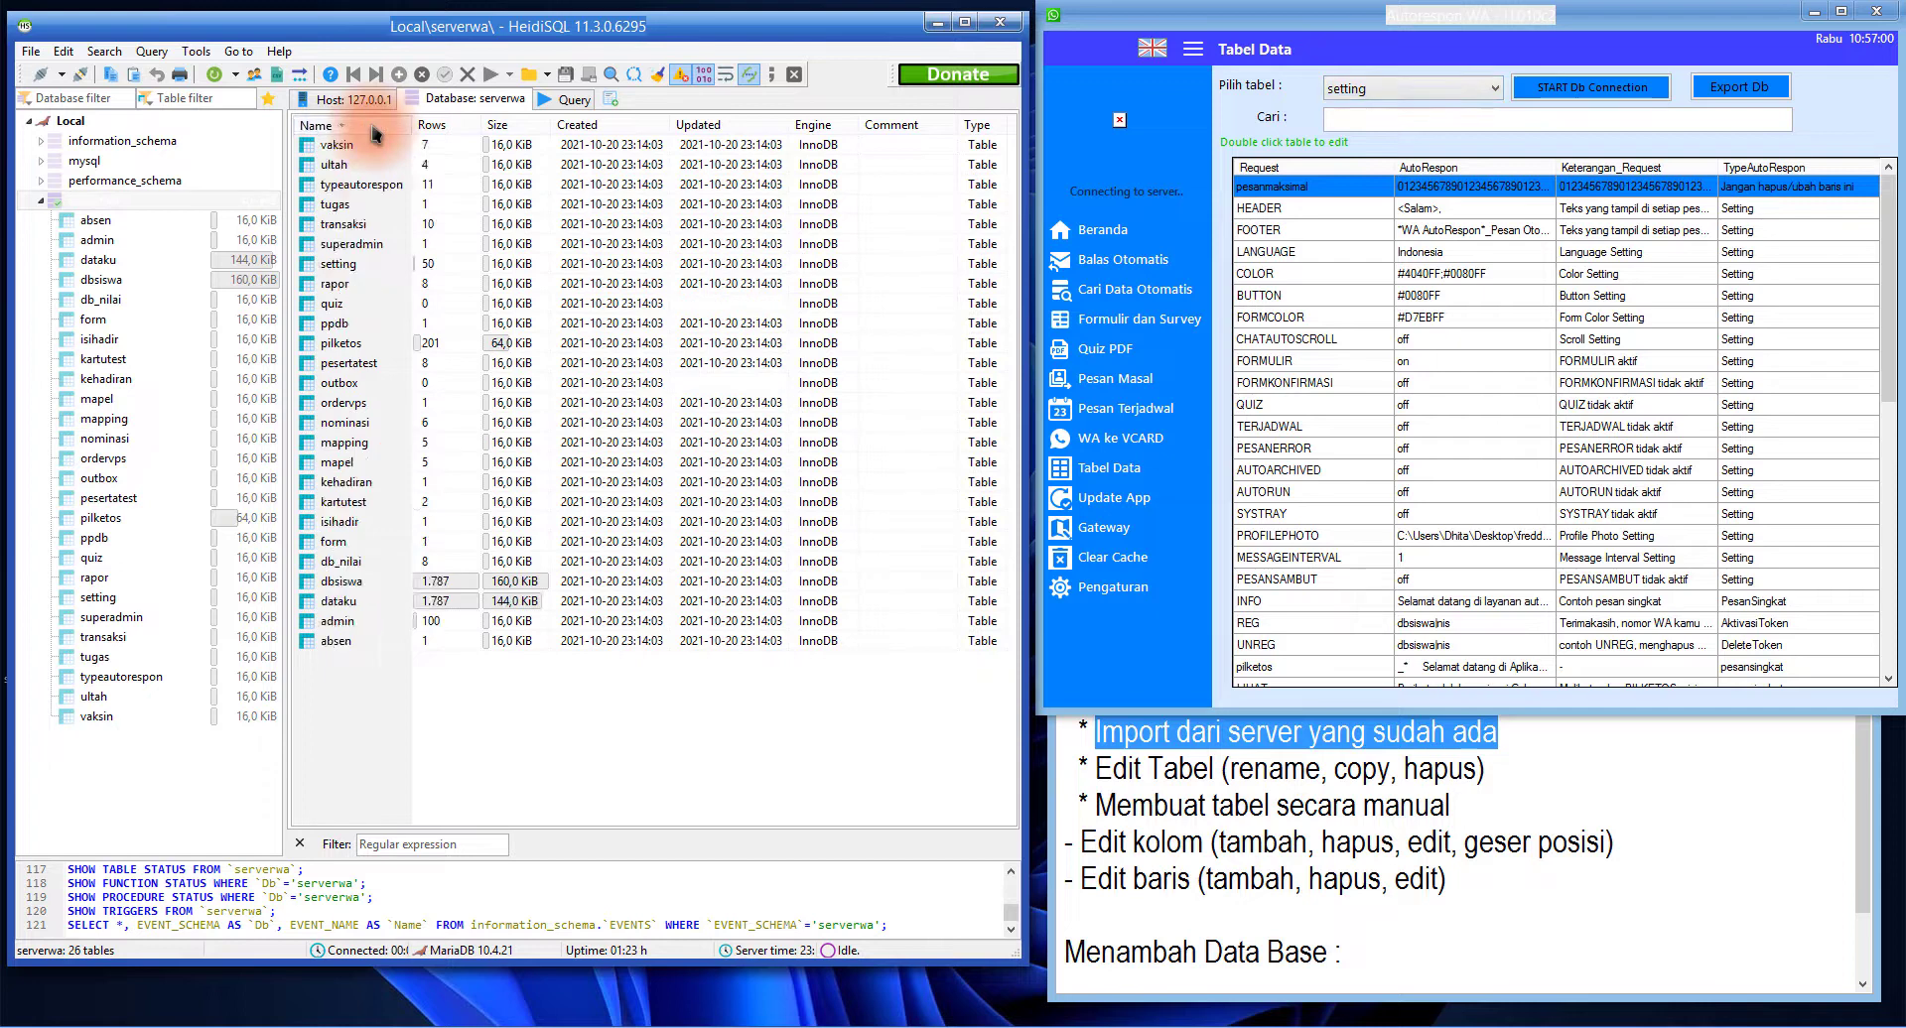
click(352, 187)
click(345, 165)
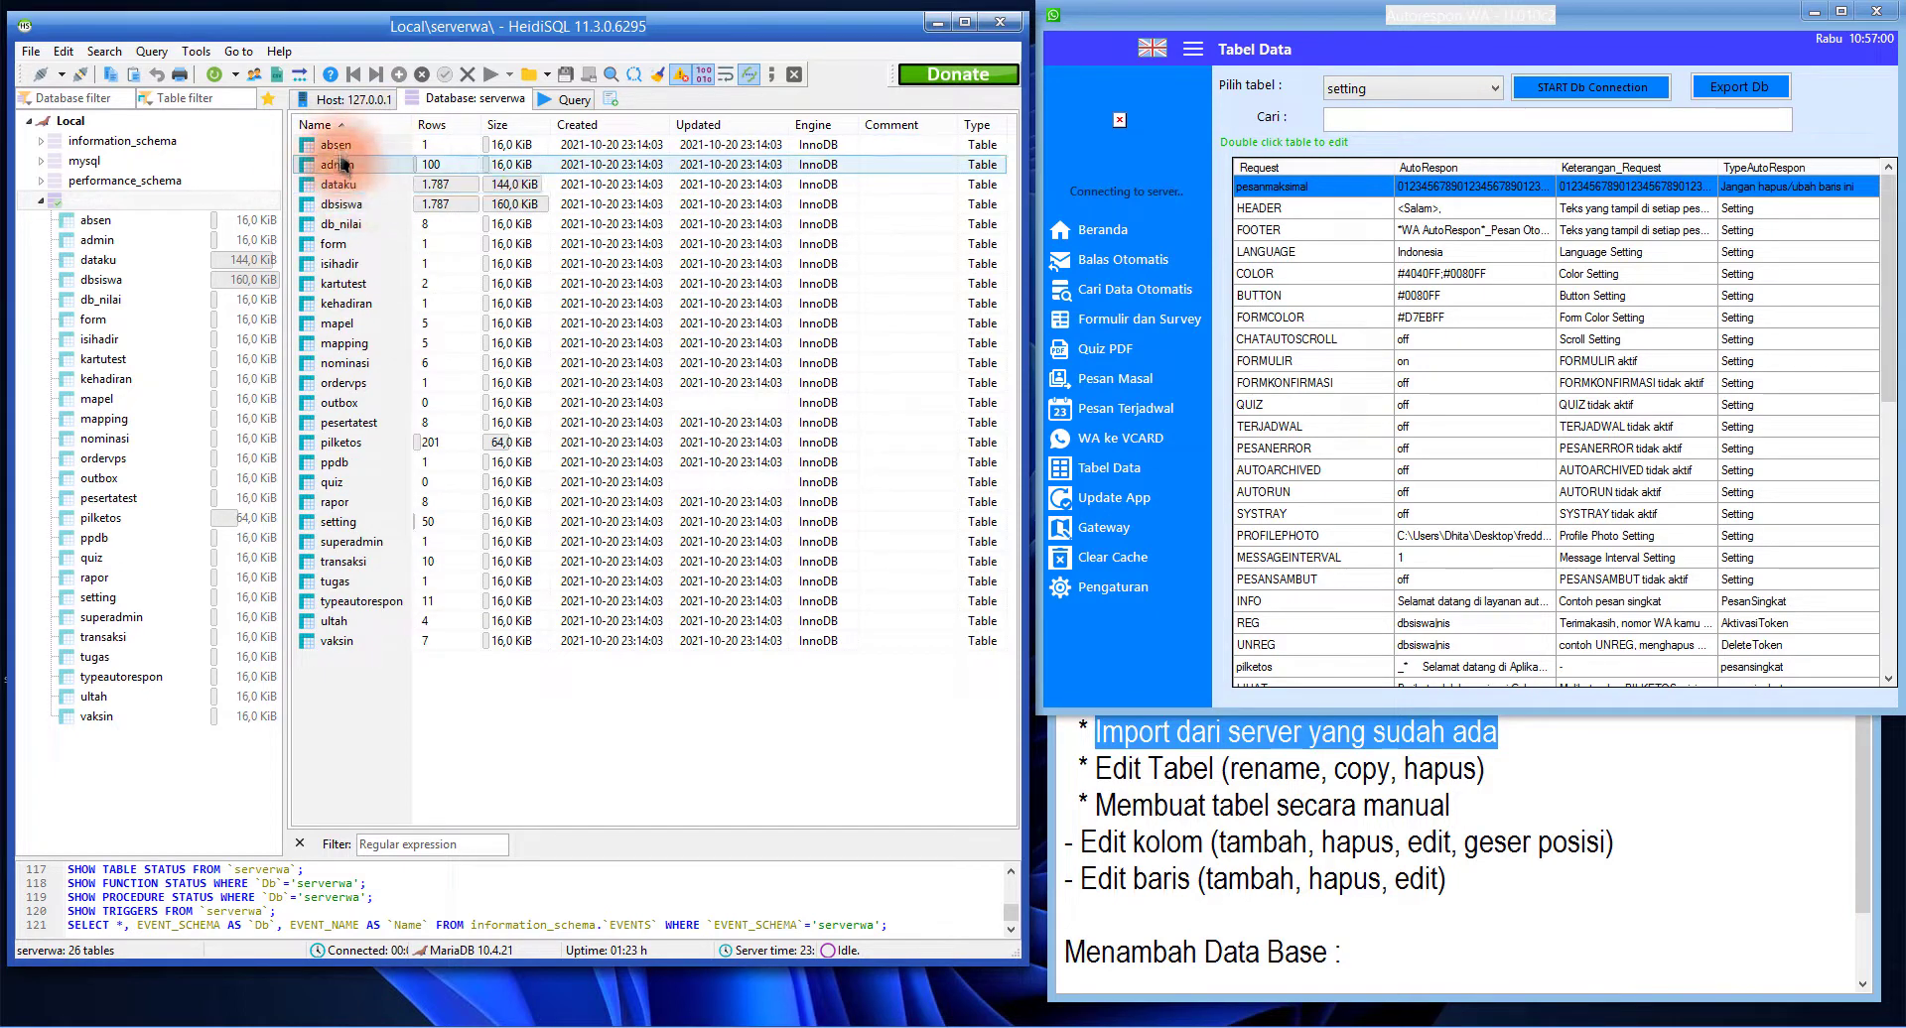
click(340, 146)
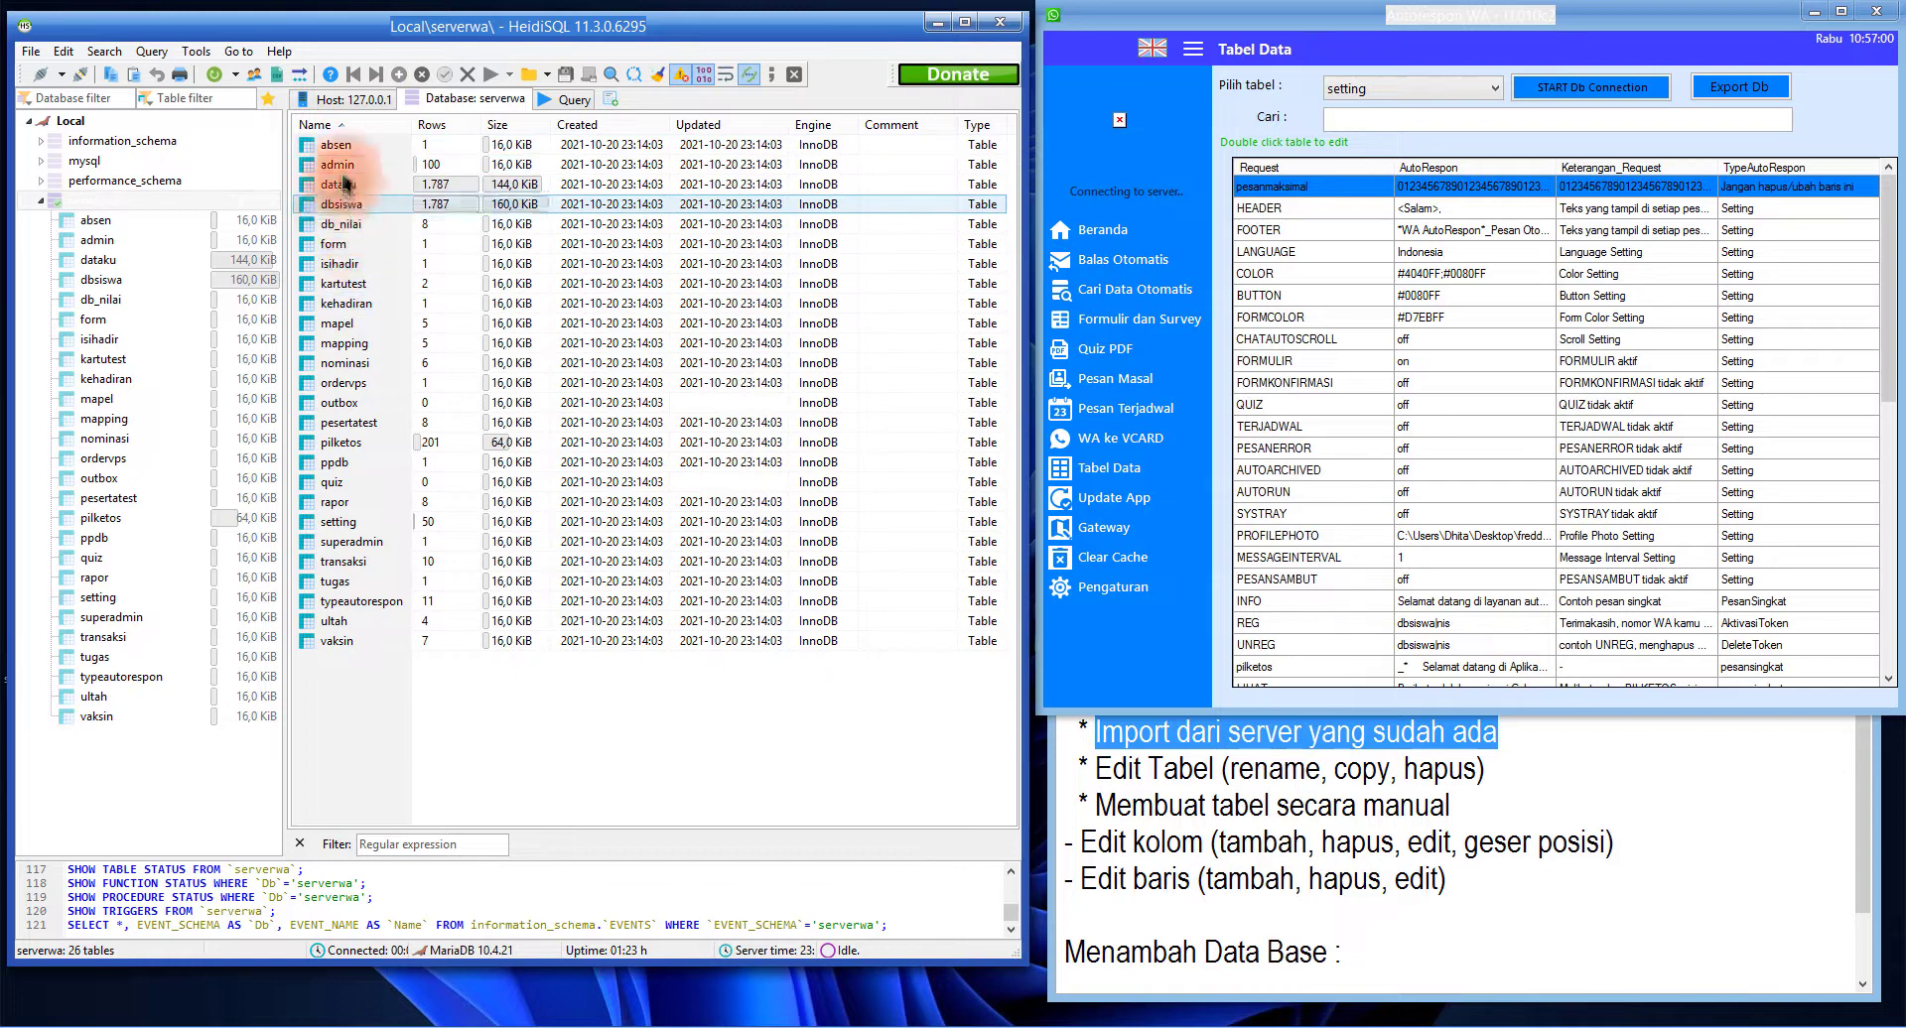
click(1385, 90)
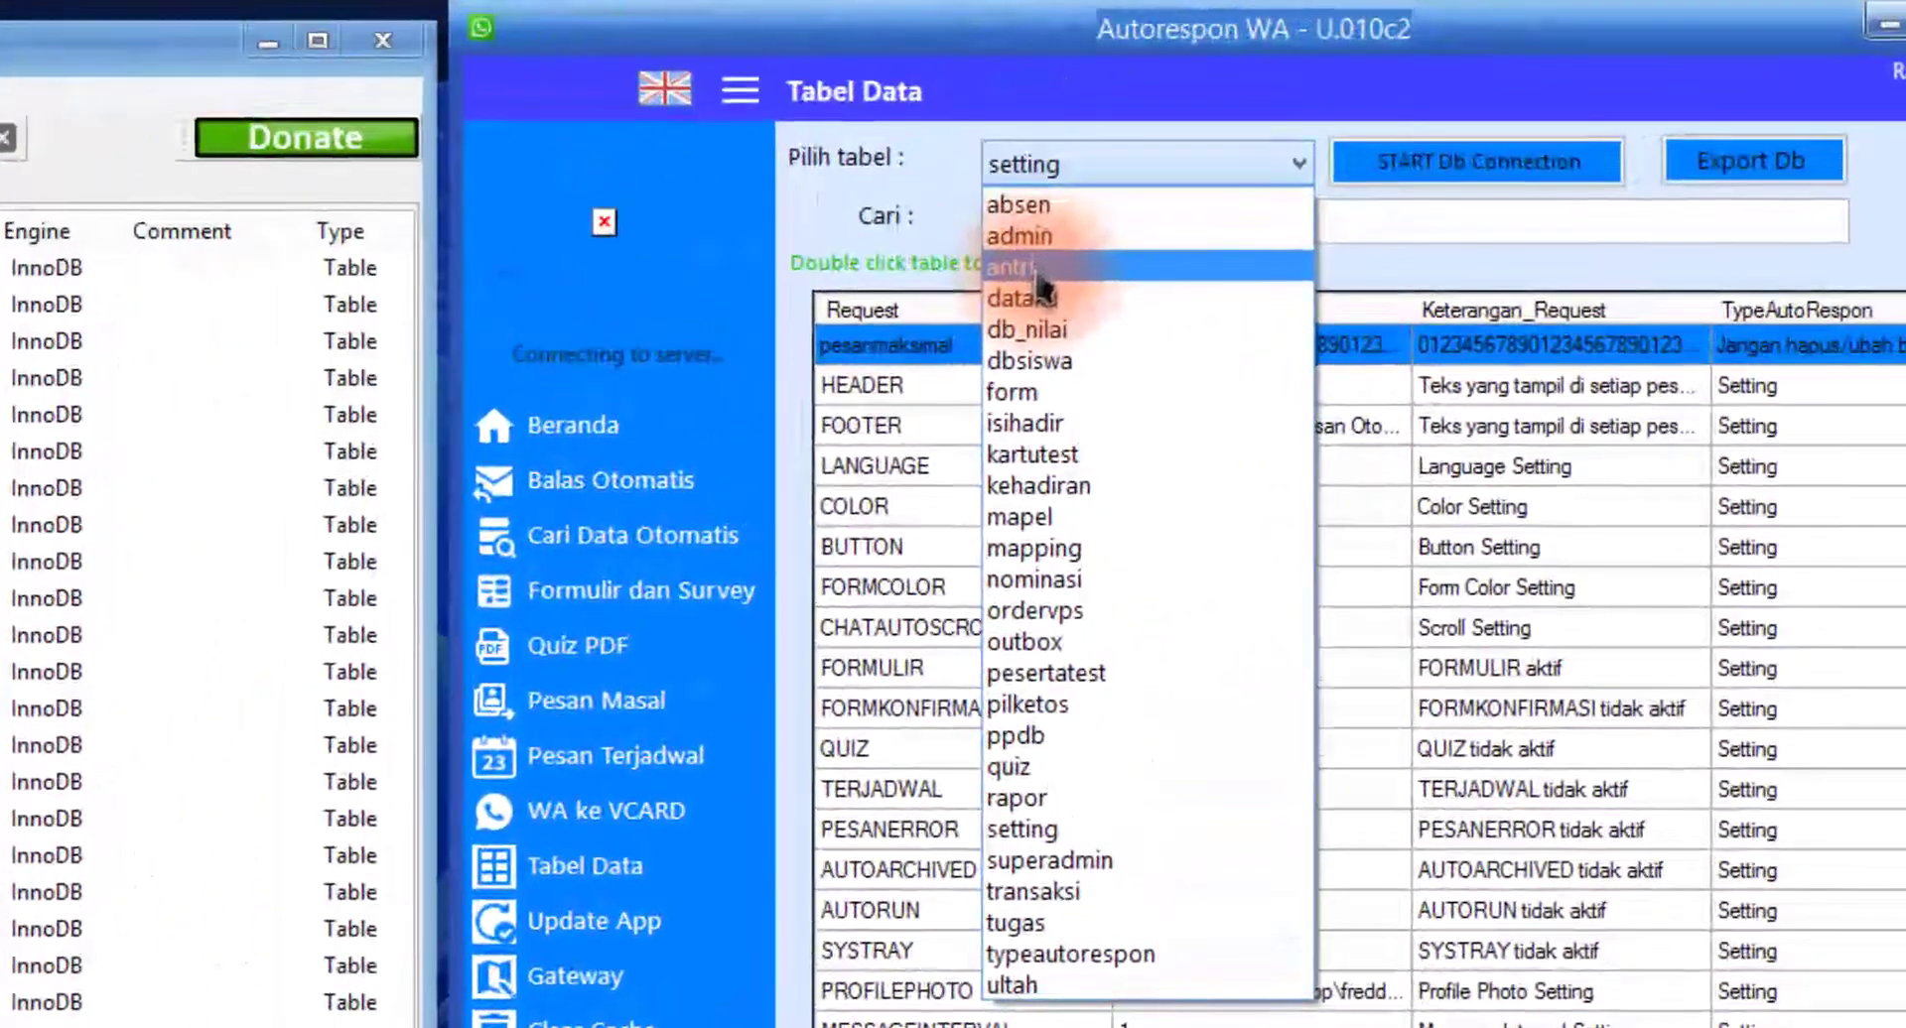
Display the antri table on the Tabel Data page of Autorespon WA
click(1353, 147)
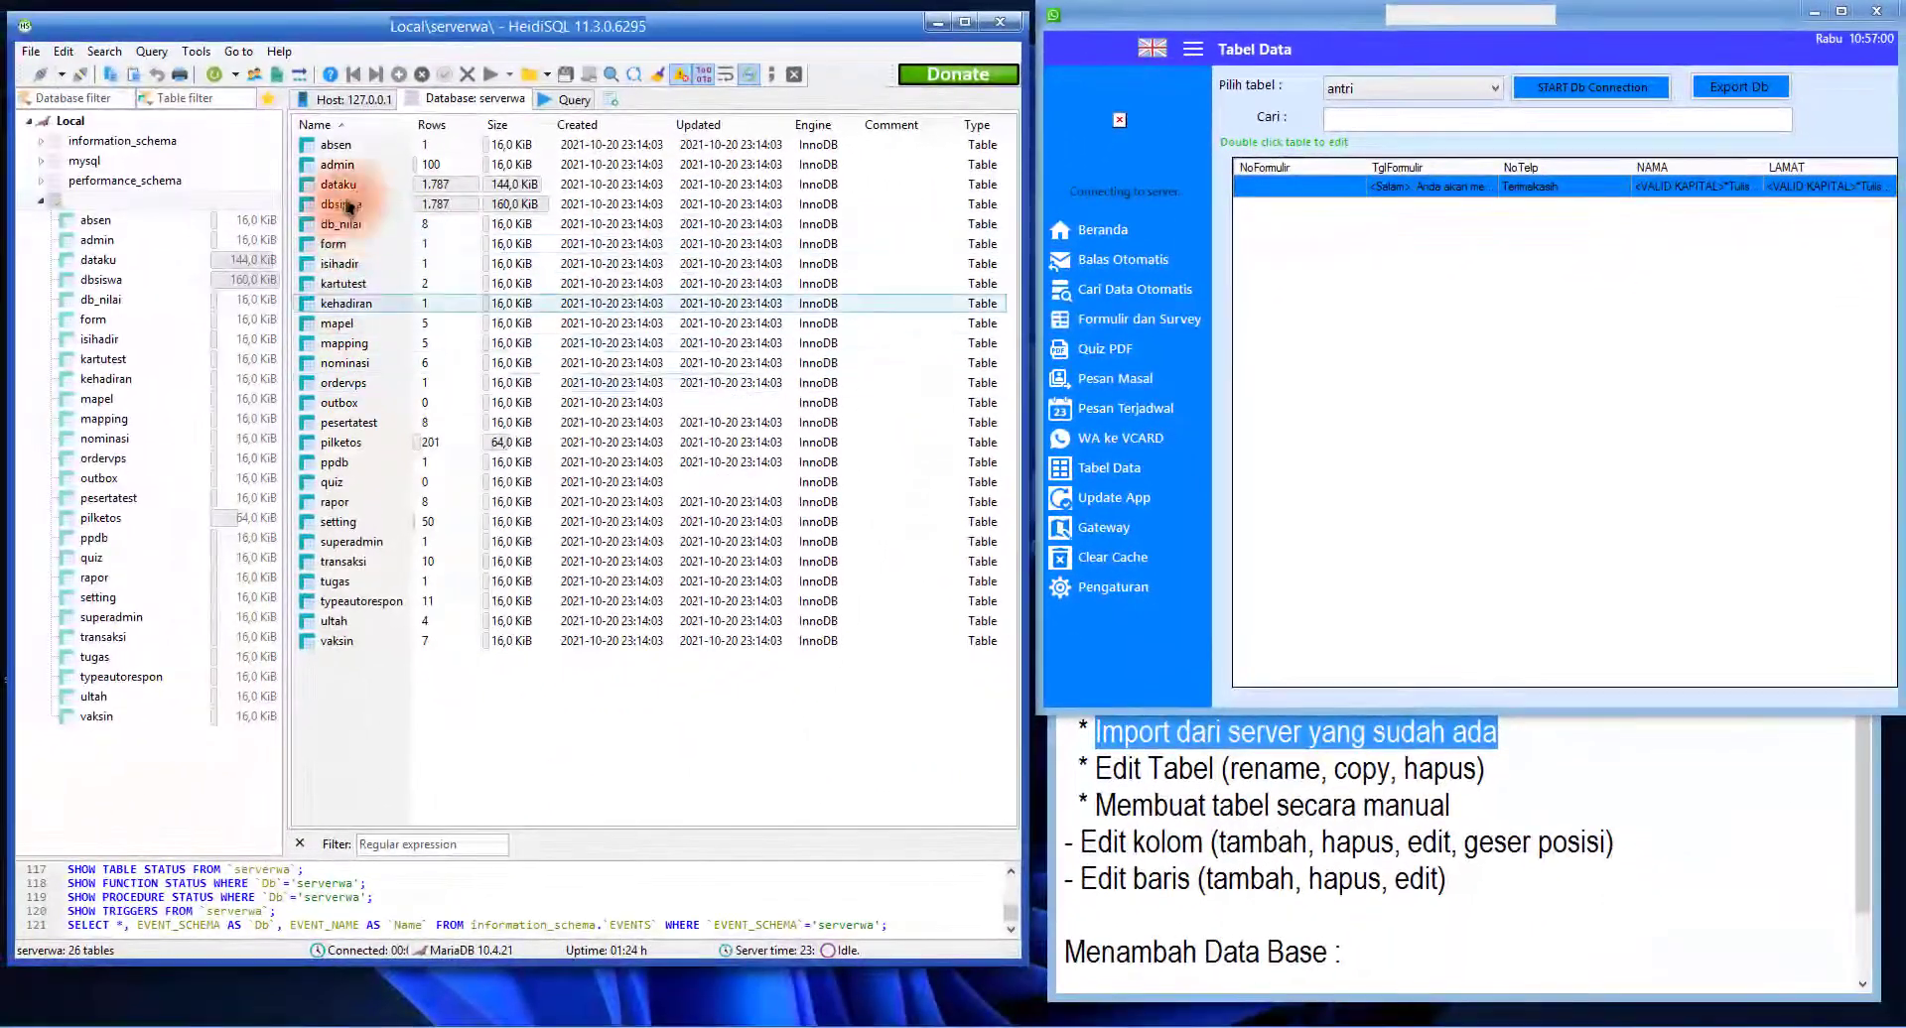
click(1476, 260)
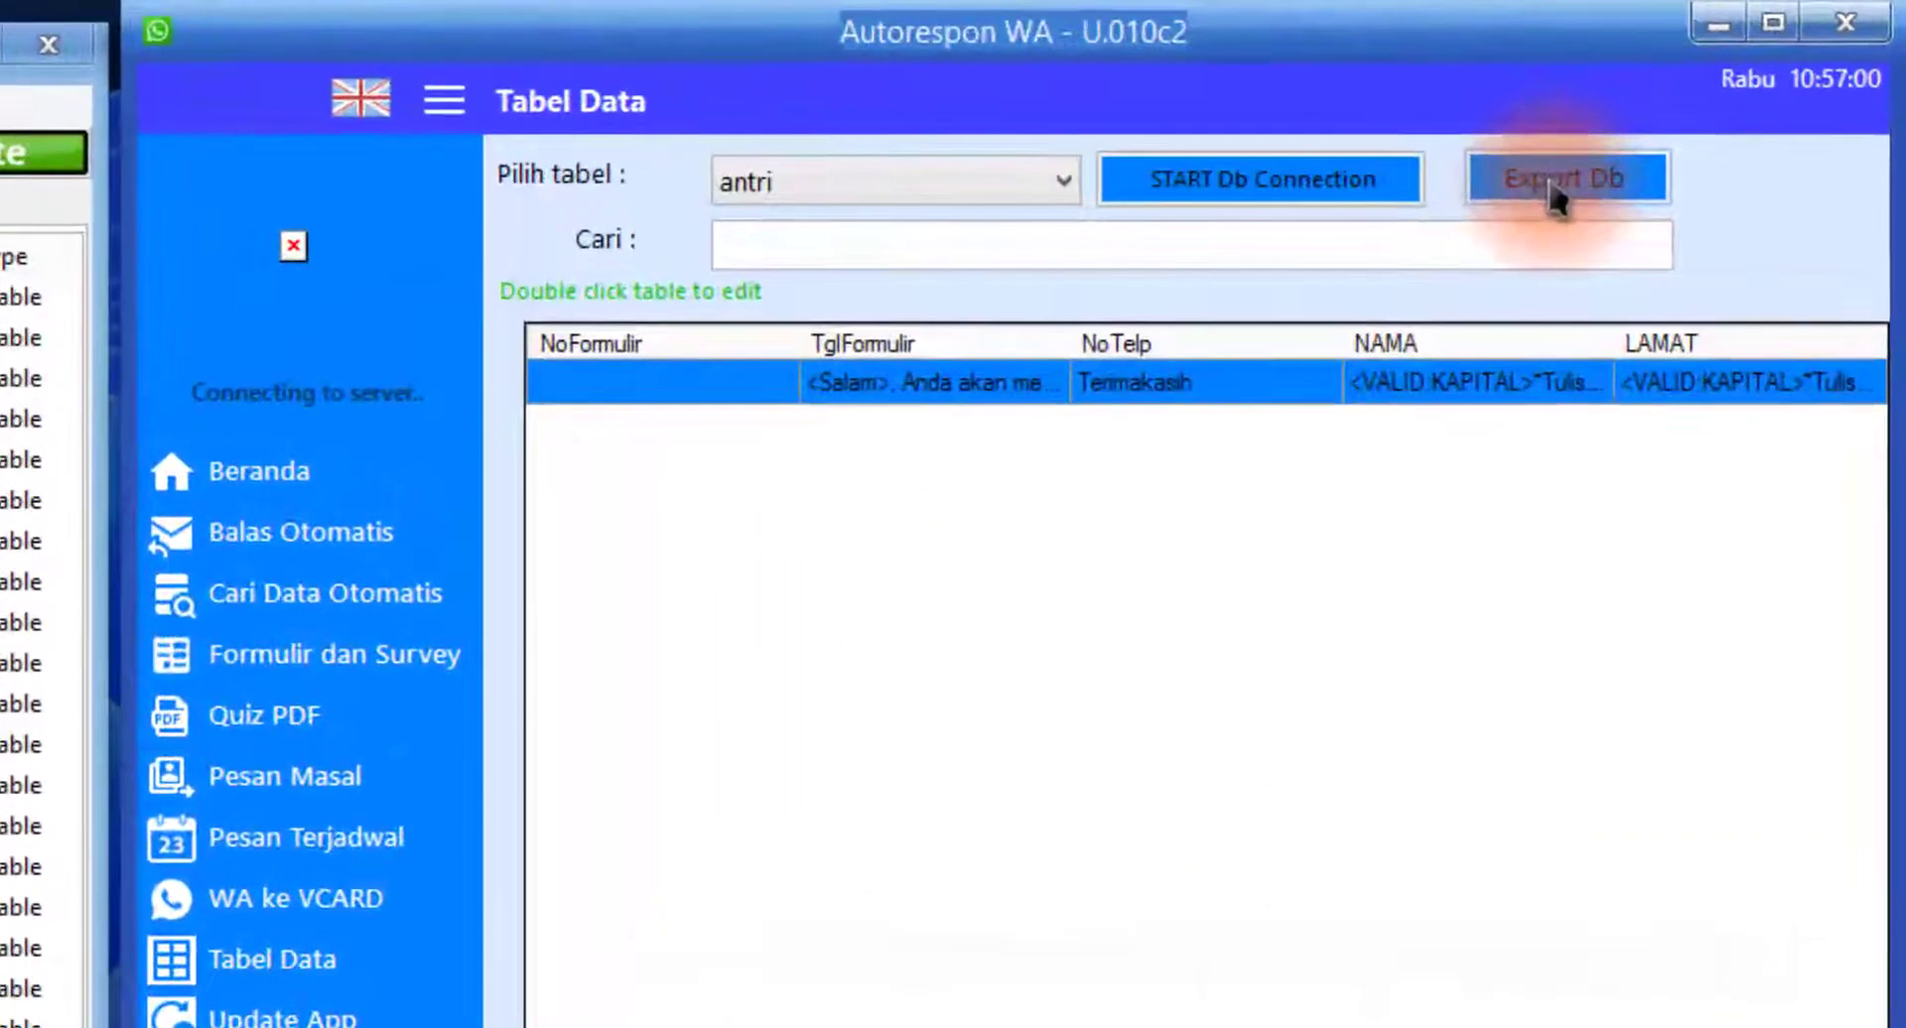
click(1735, 91)
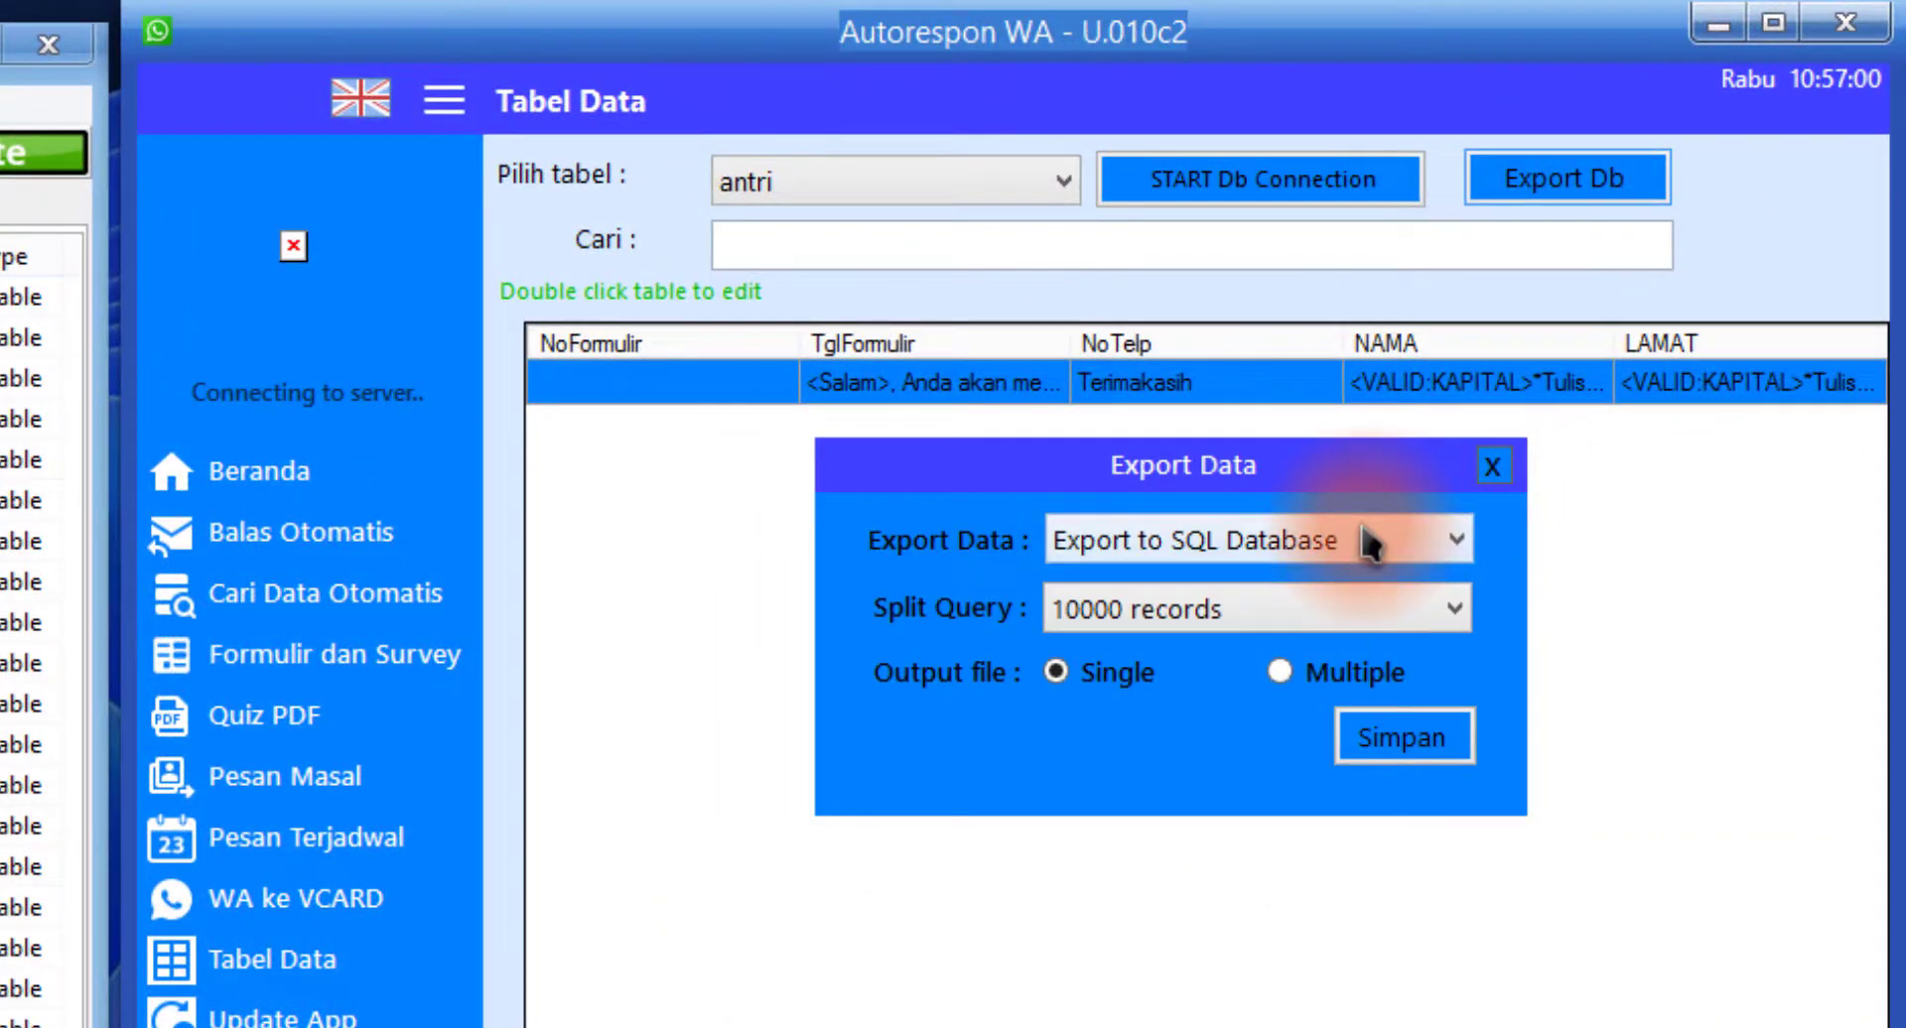
click(1369, 543)
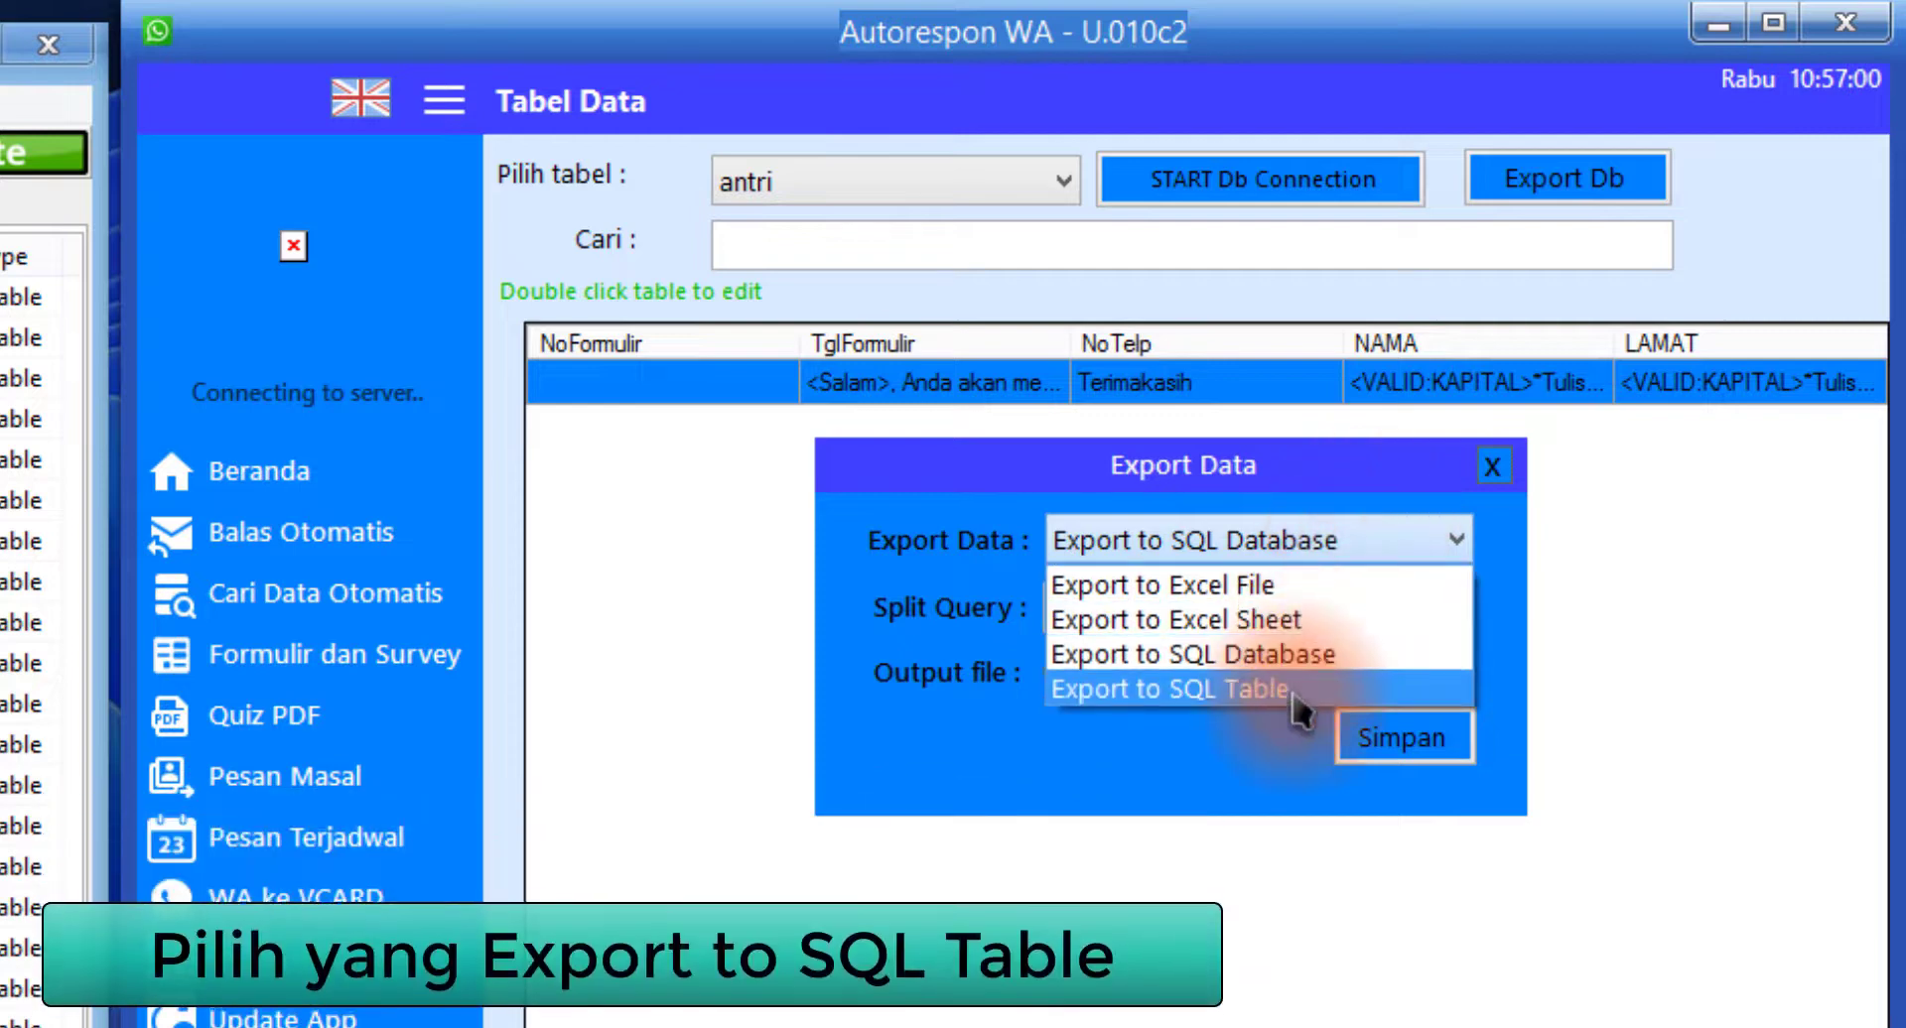
click(1293, 691)
click(1280, 544)
click(1312, 655)
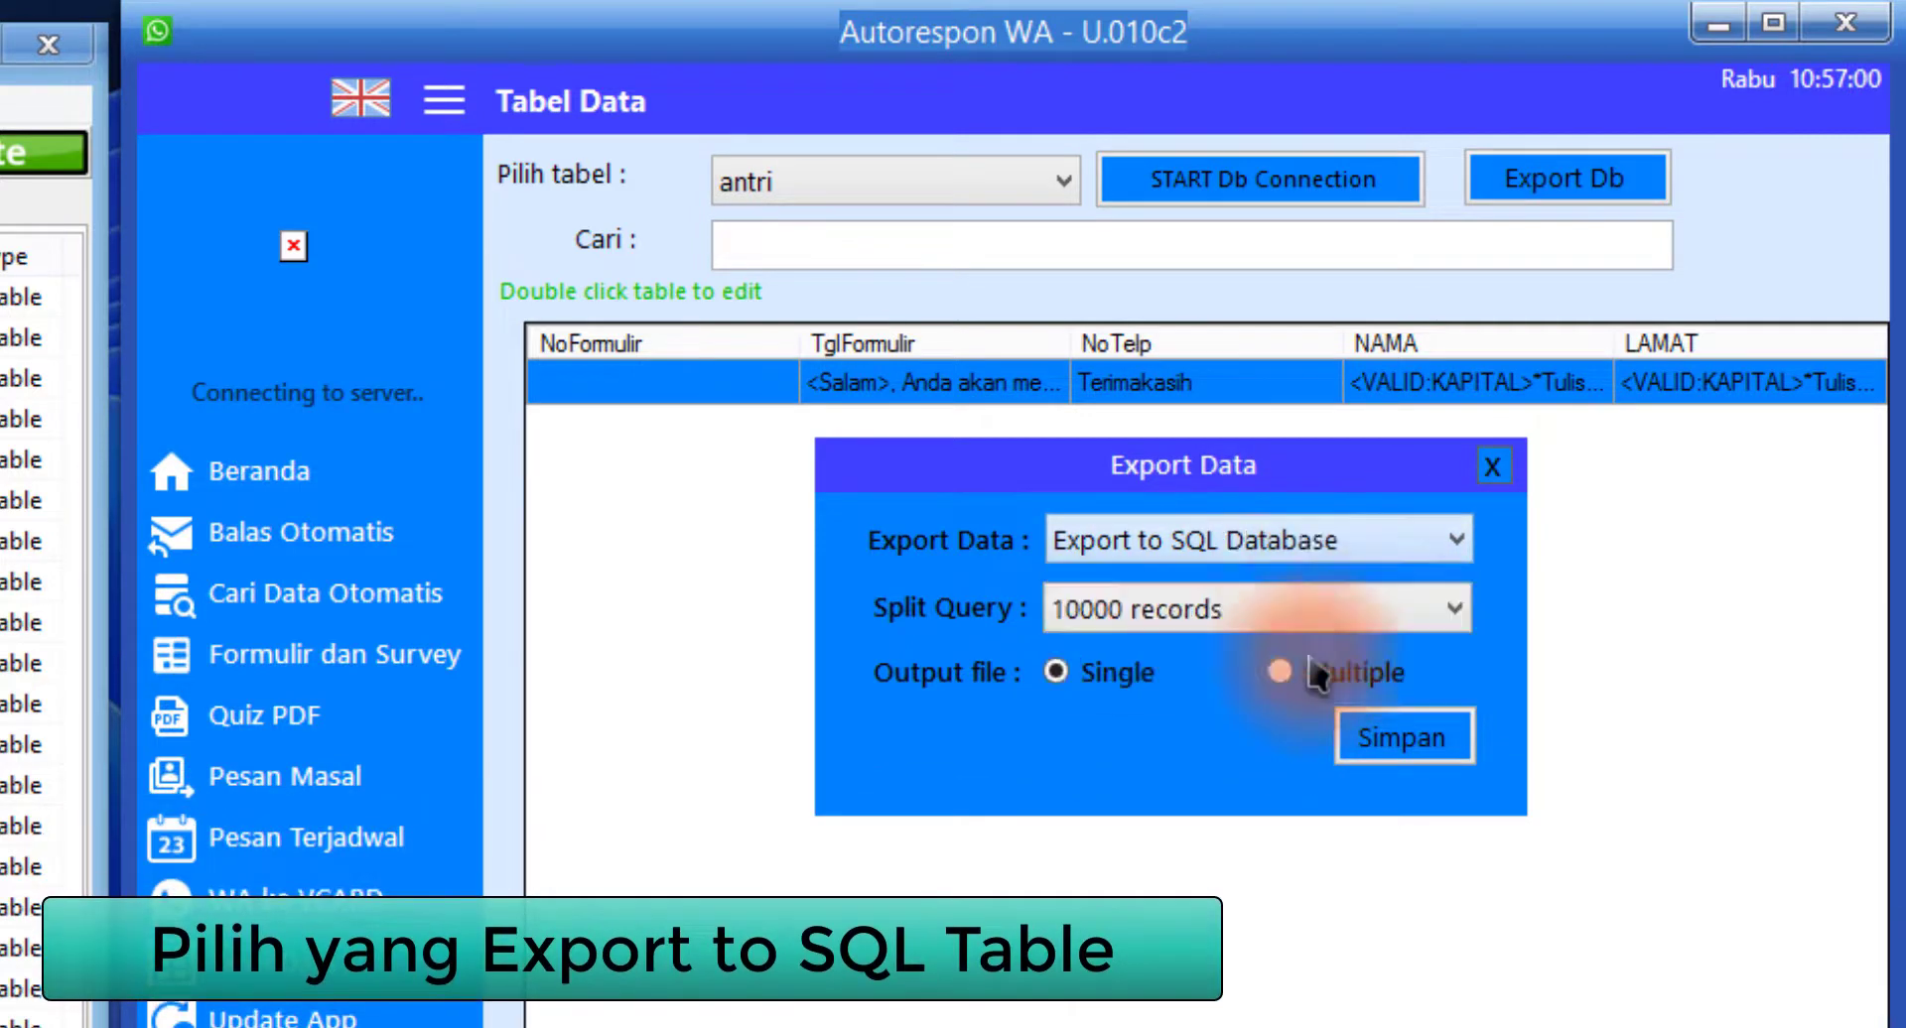
click(1489, 472)
click(983, 194)
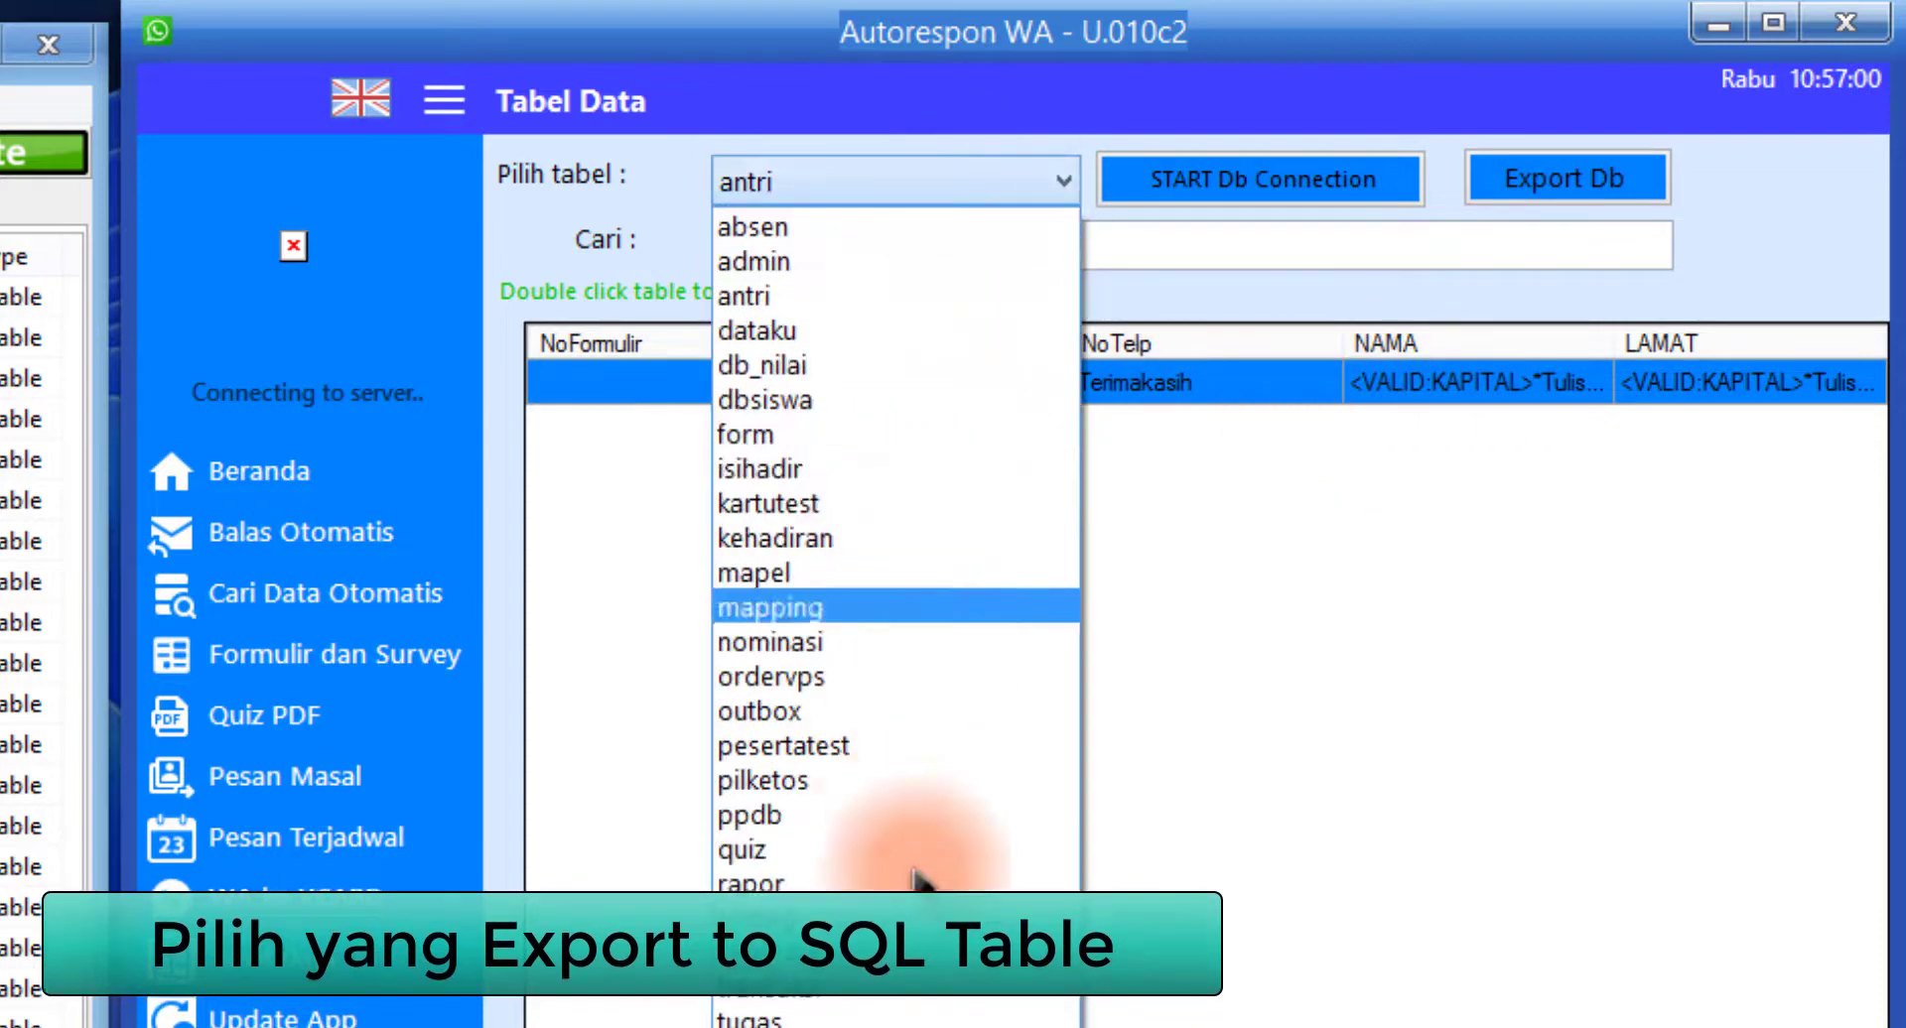
click(1220, 583)
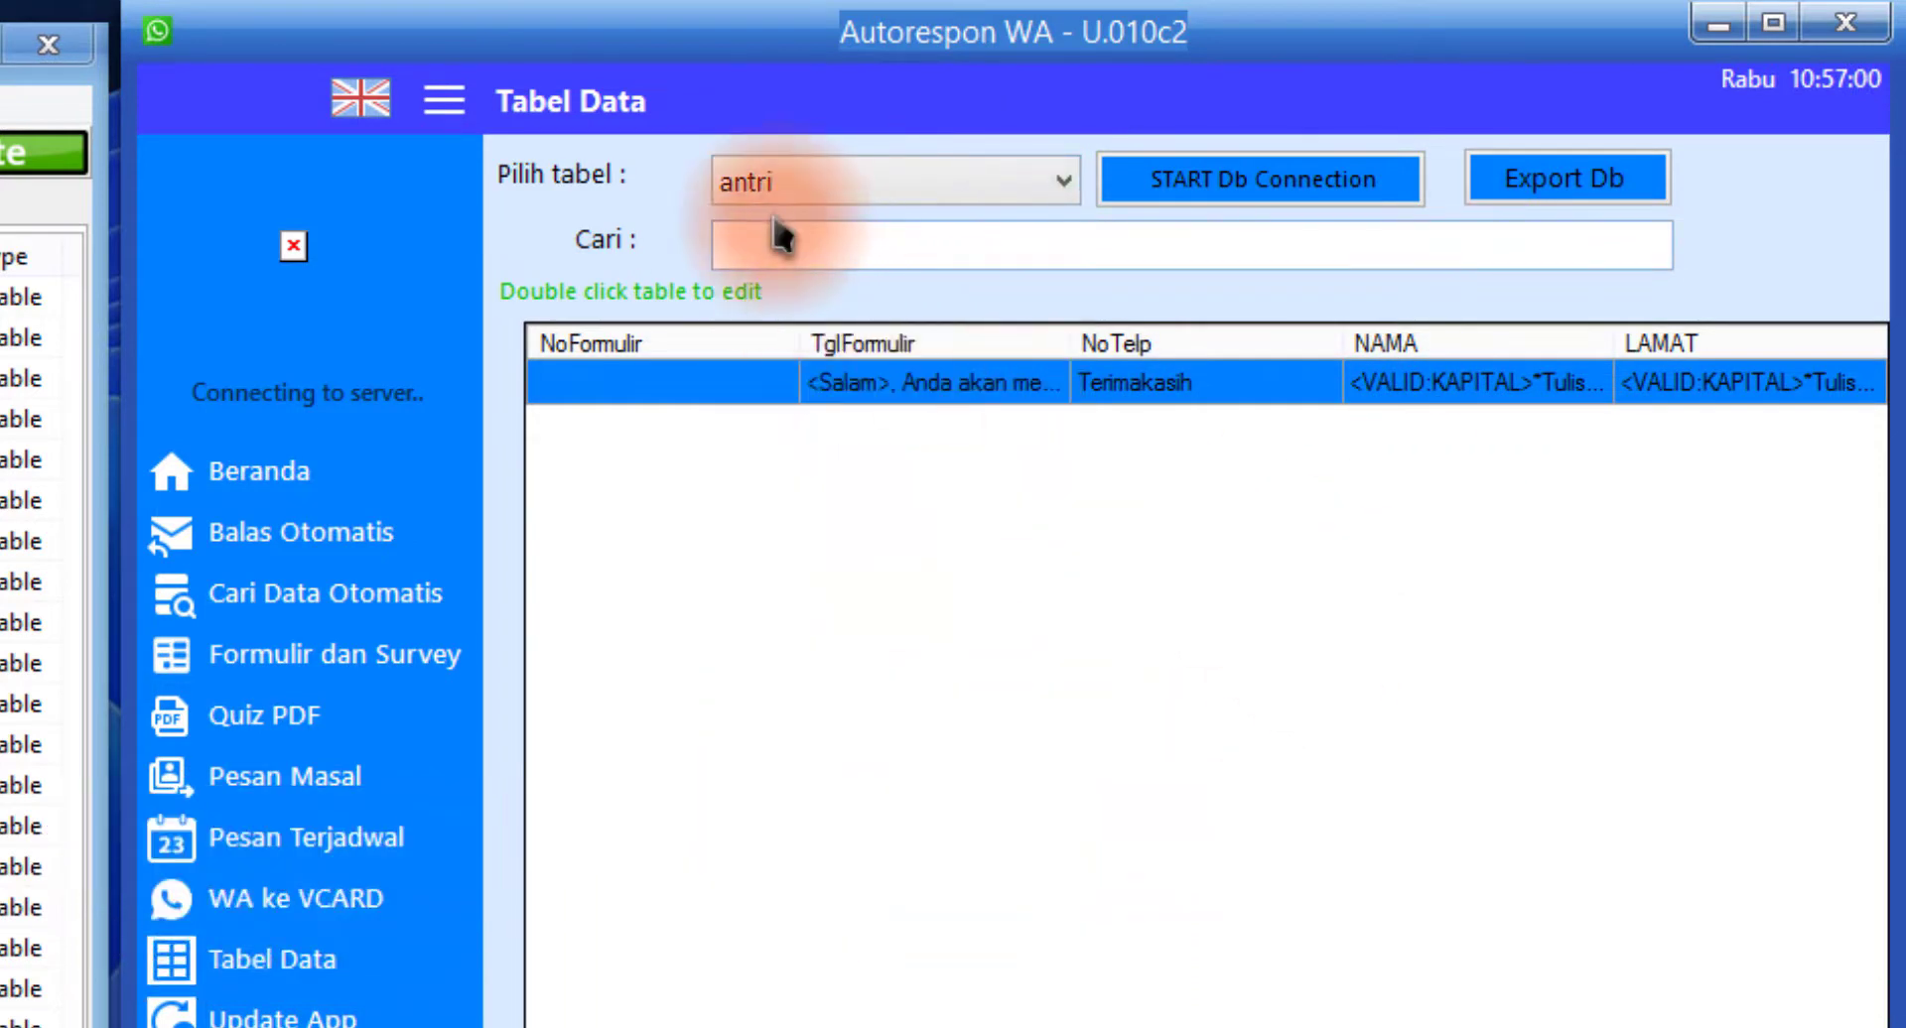
Choose the antri table in Autorespon WA and set its data export format to Export to SQL Table
click(799, 194)
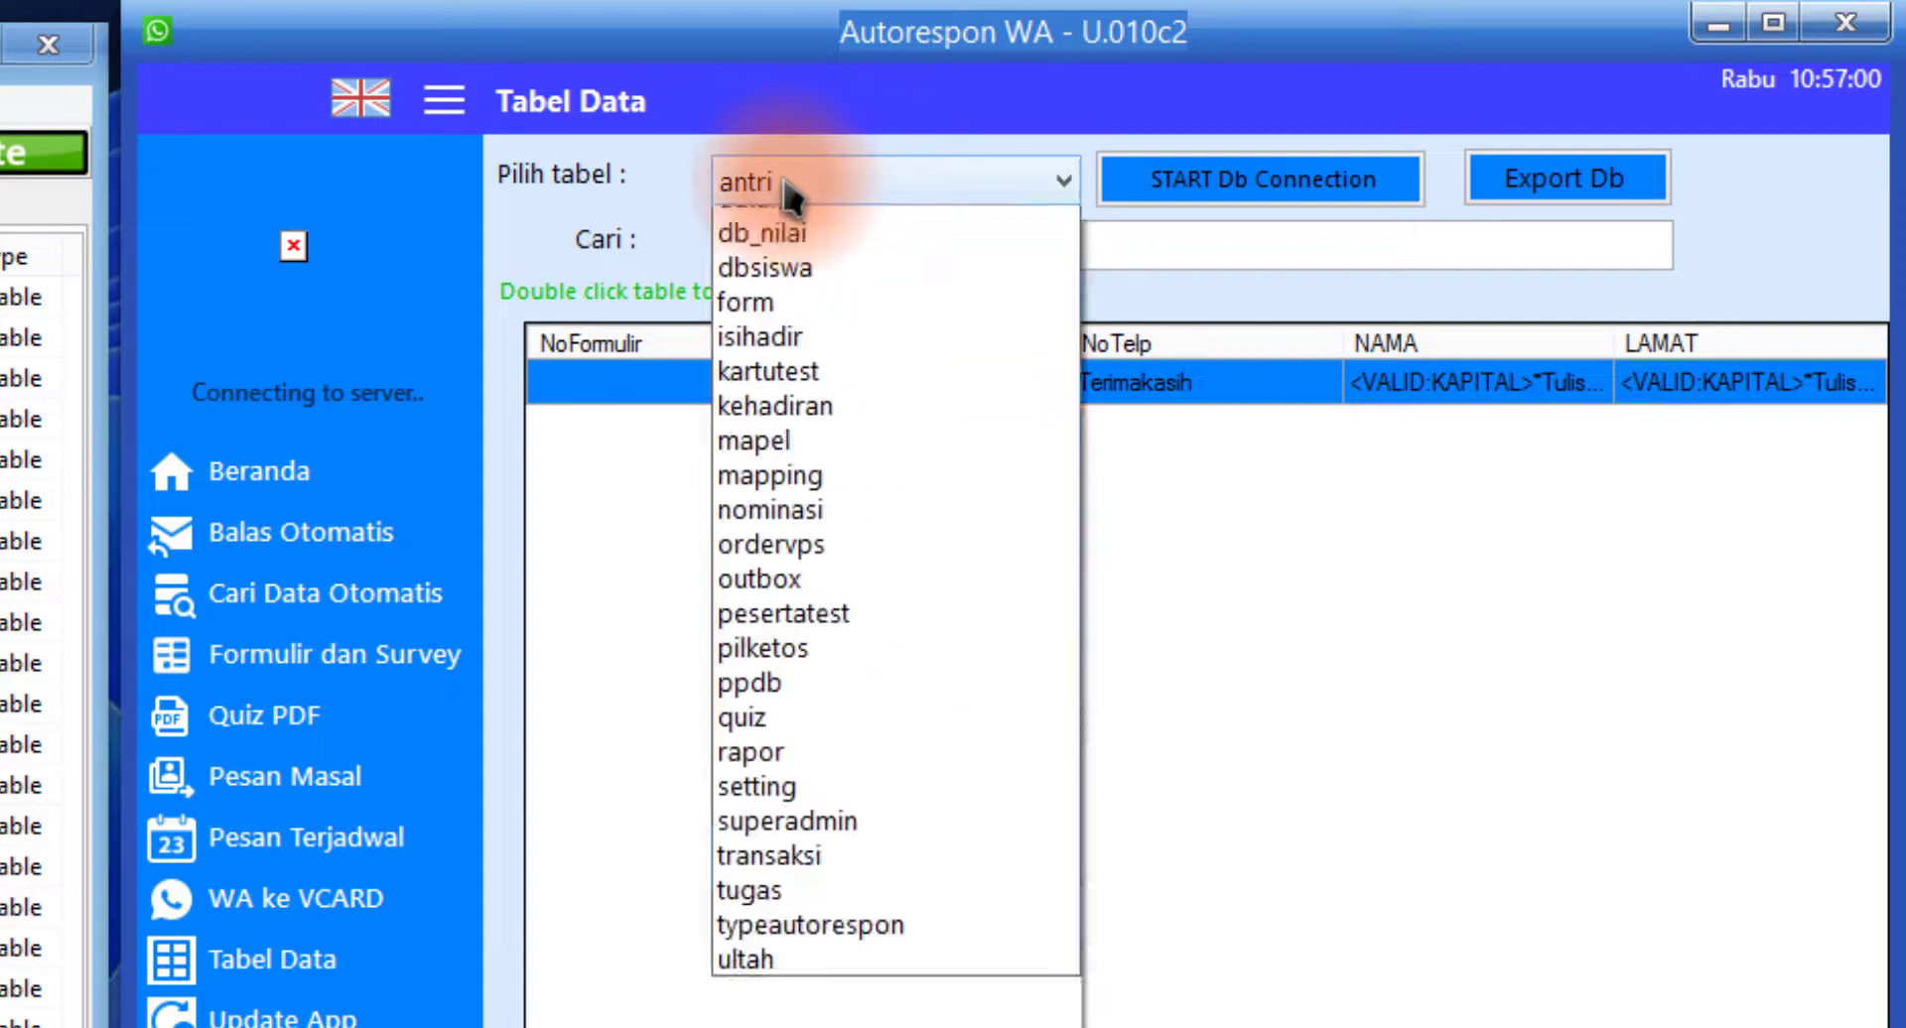
scroll(778, 263, up, 1)
click(772, 296)
click(1539, 185)
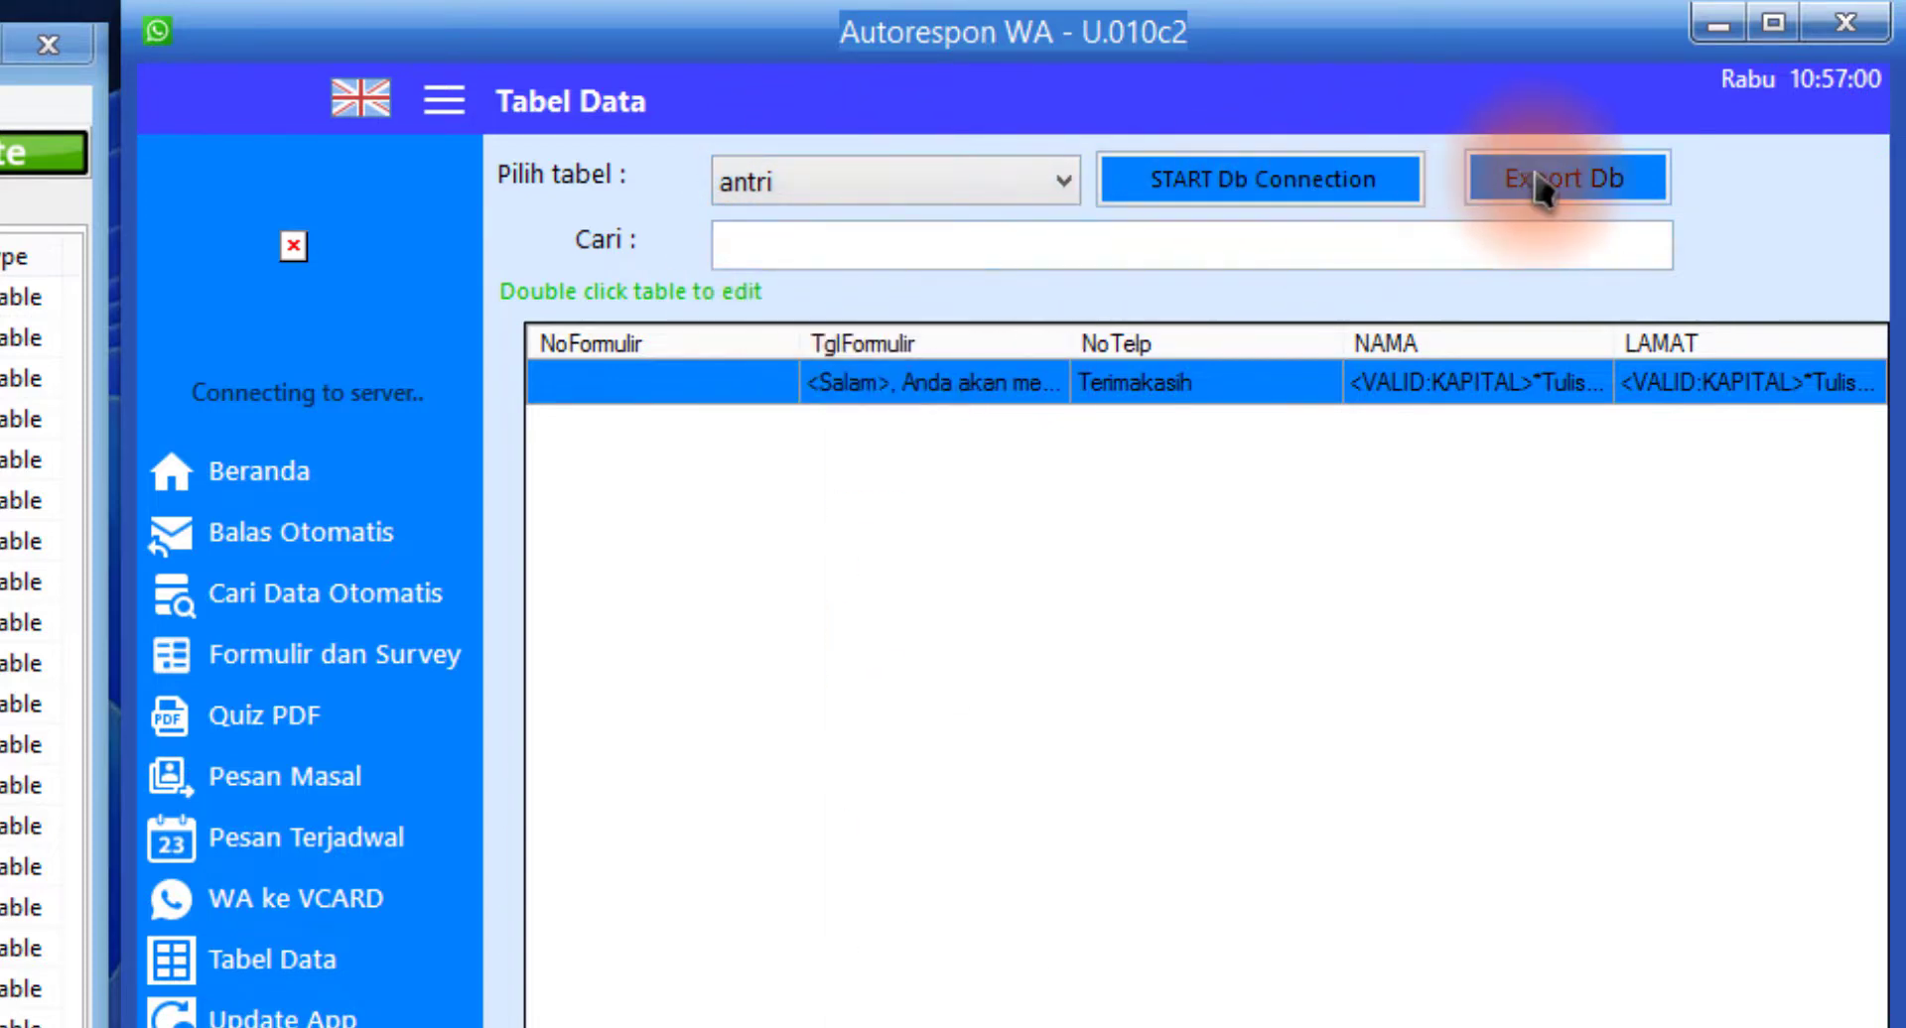
click(1303, 544)
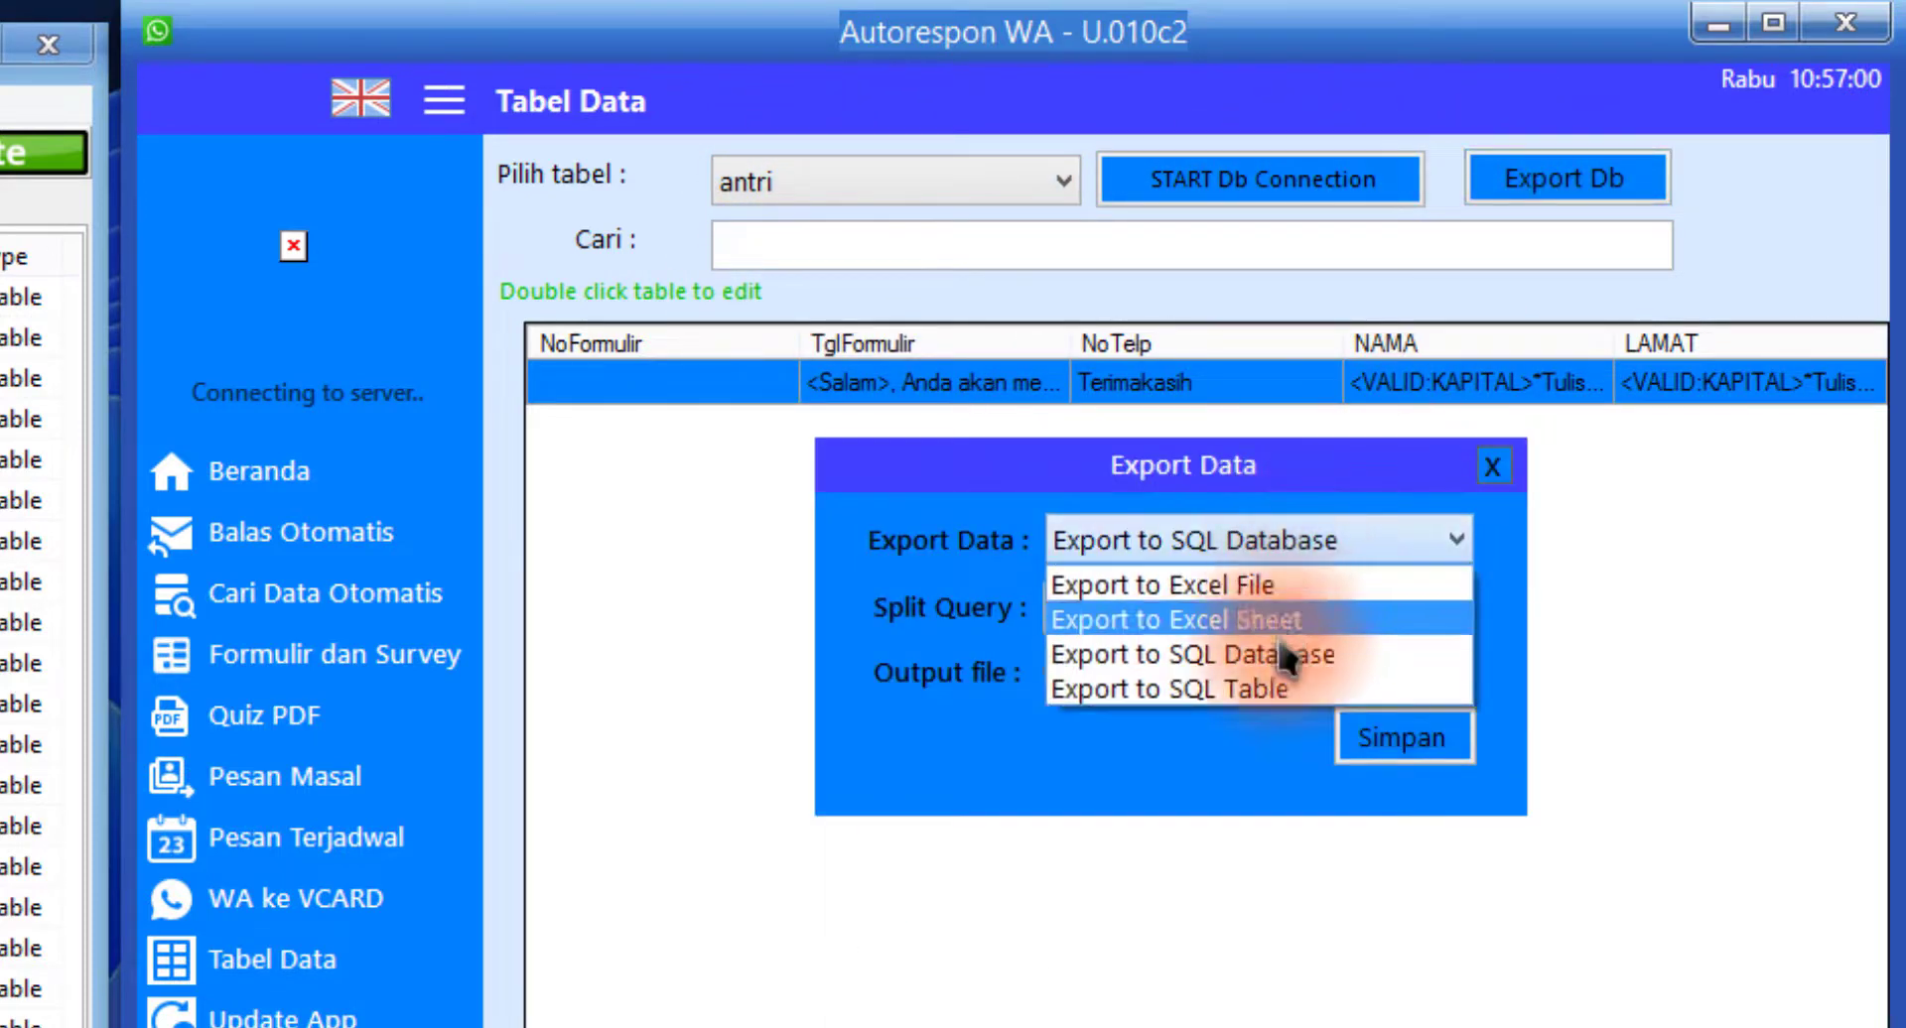
click(1290, 689)
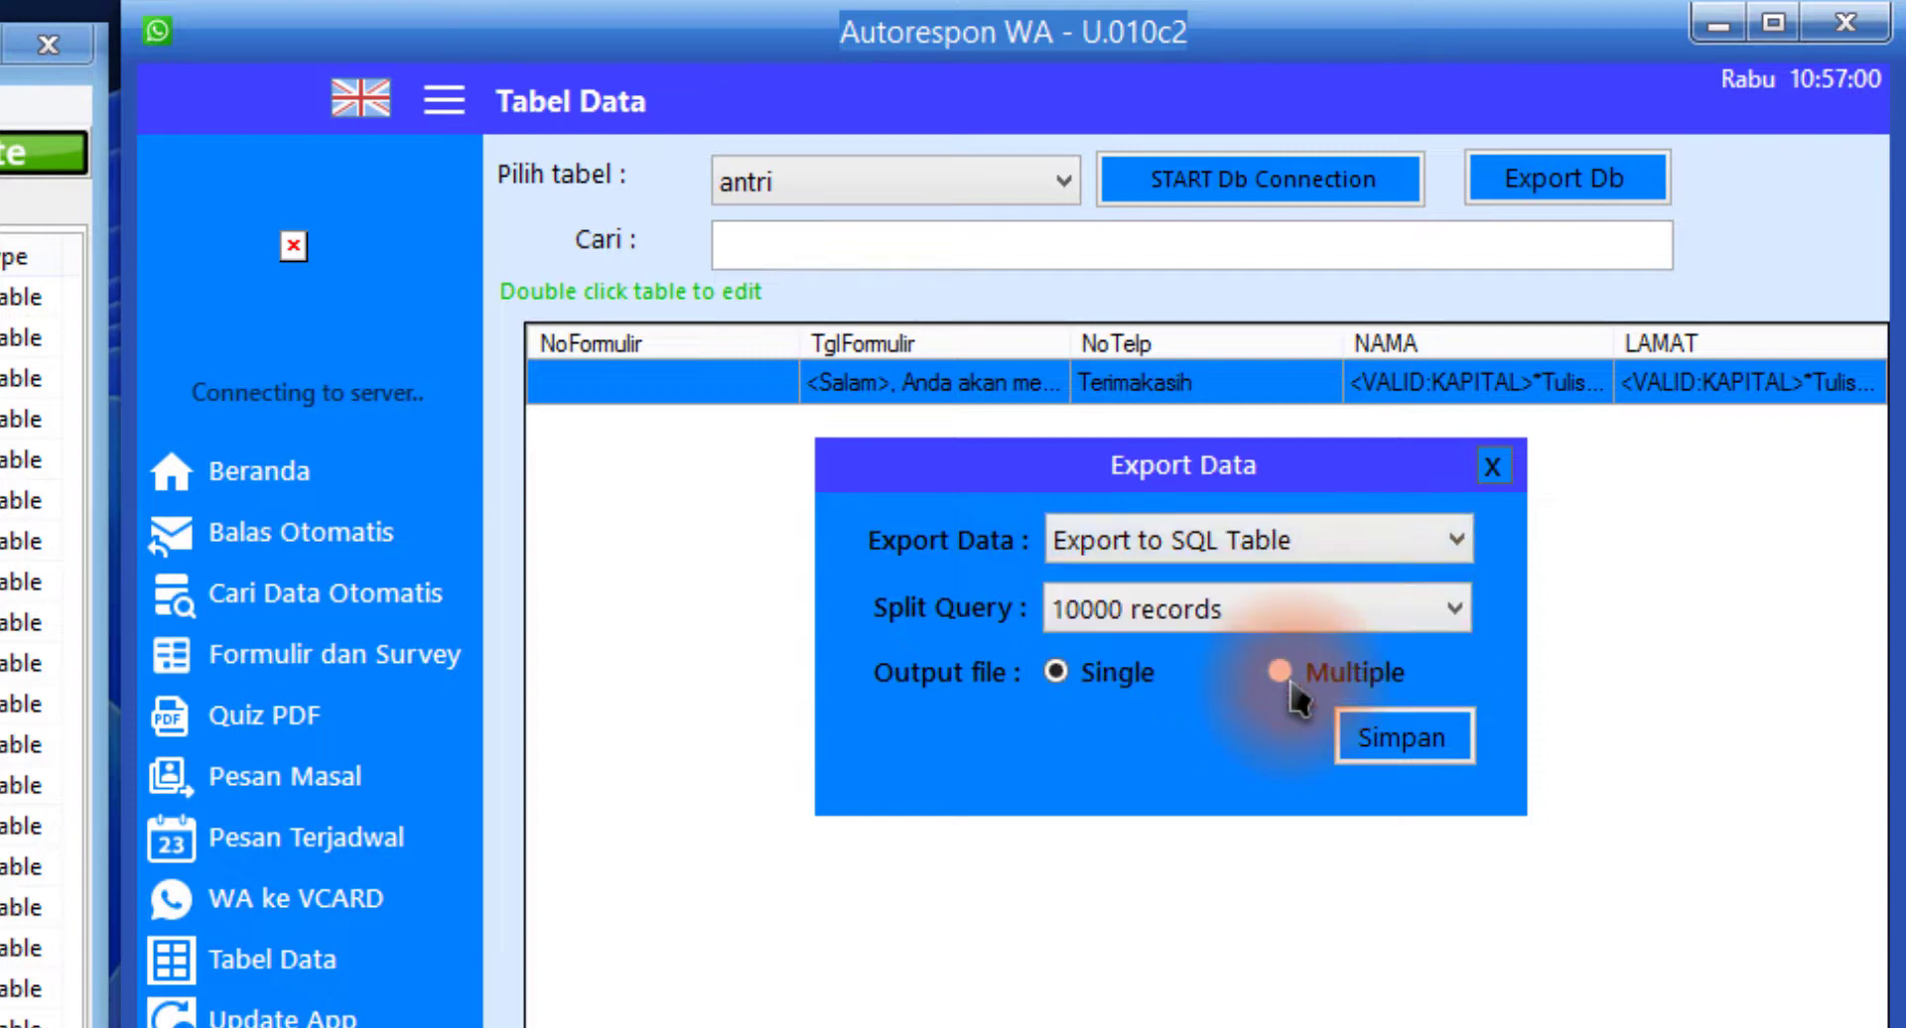
Save the table export on the Desktop under the name antri and dismiss the success message
click(1409, 739)
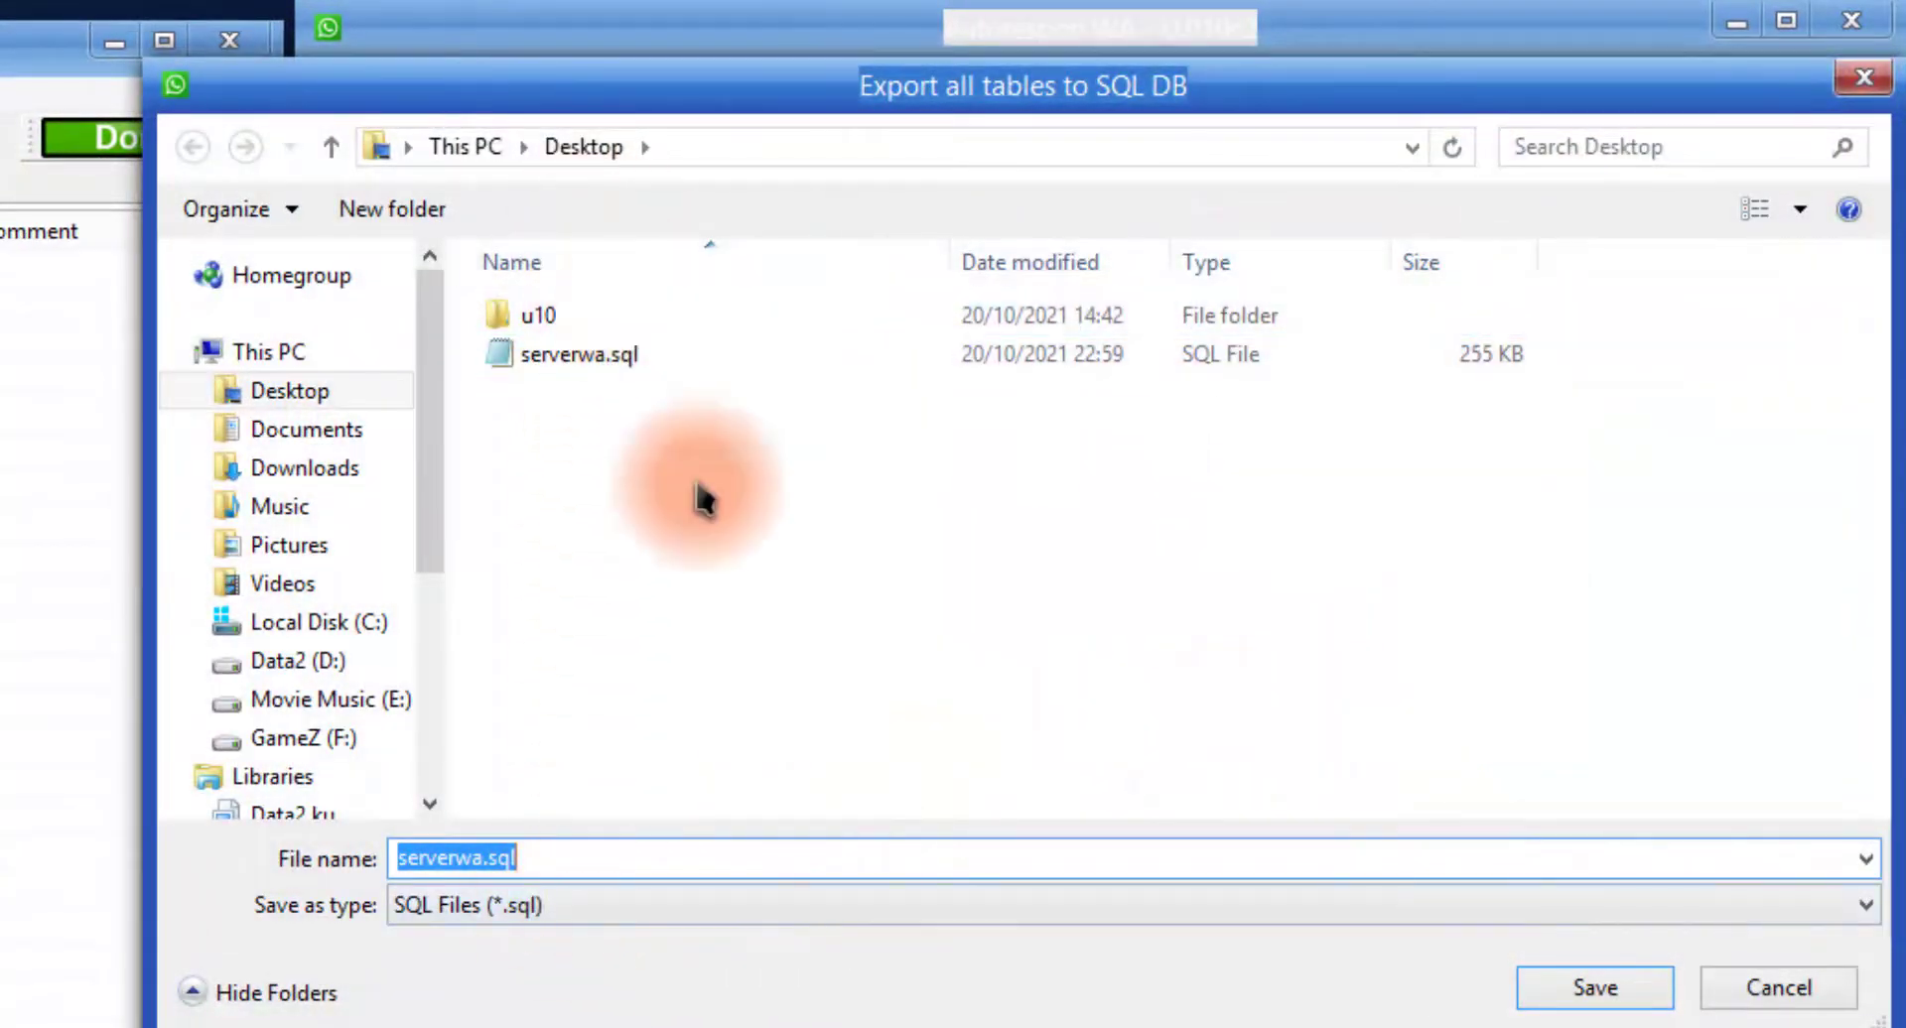
click(568, 857)
drag(568, 857, 319, 857)
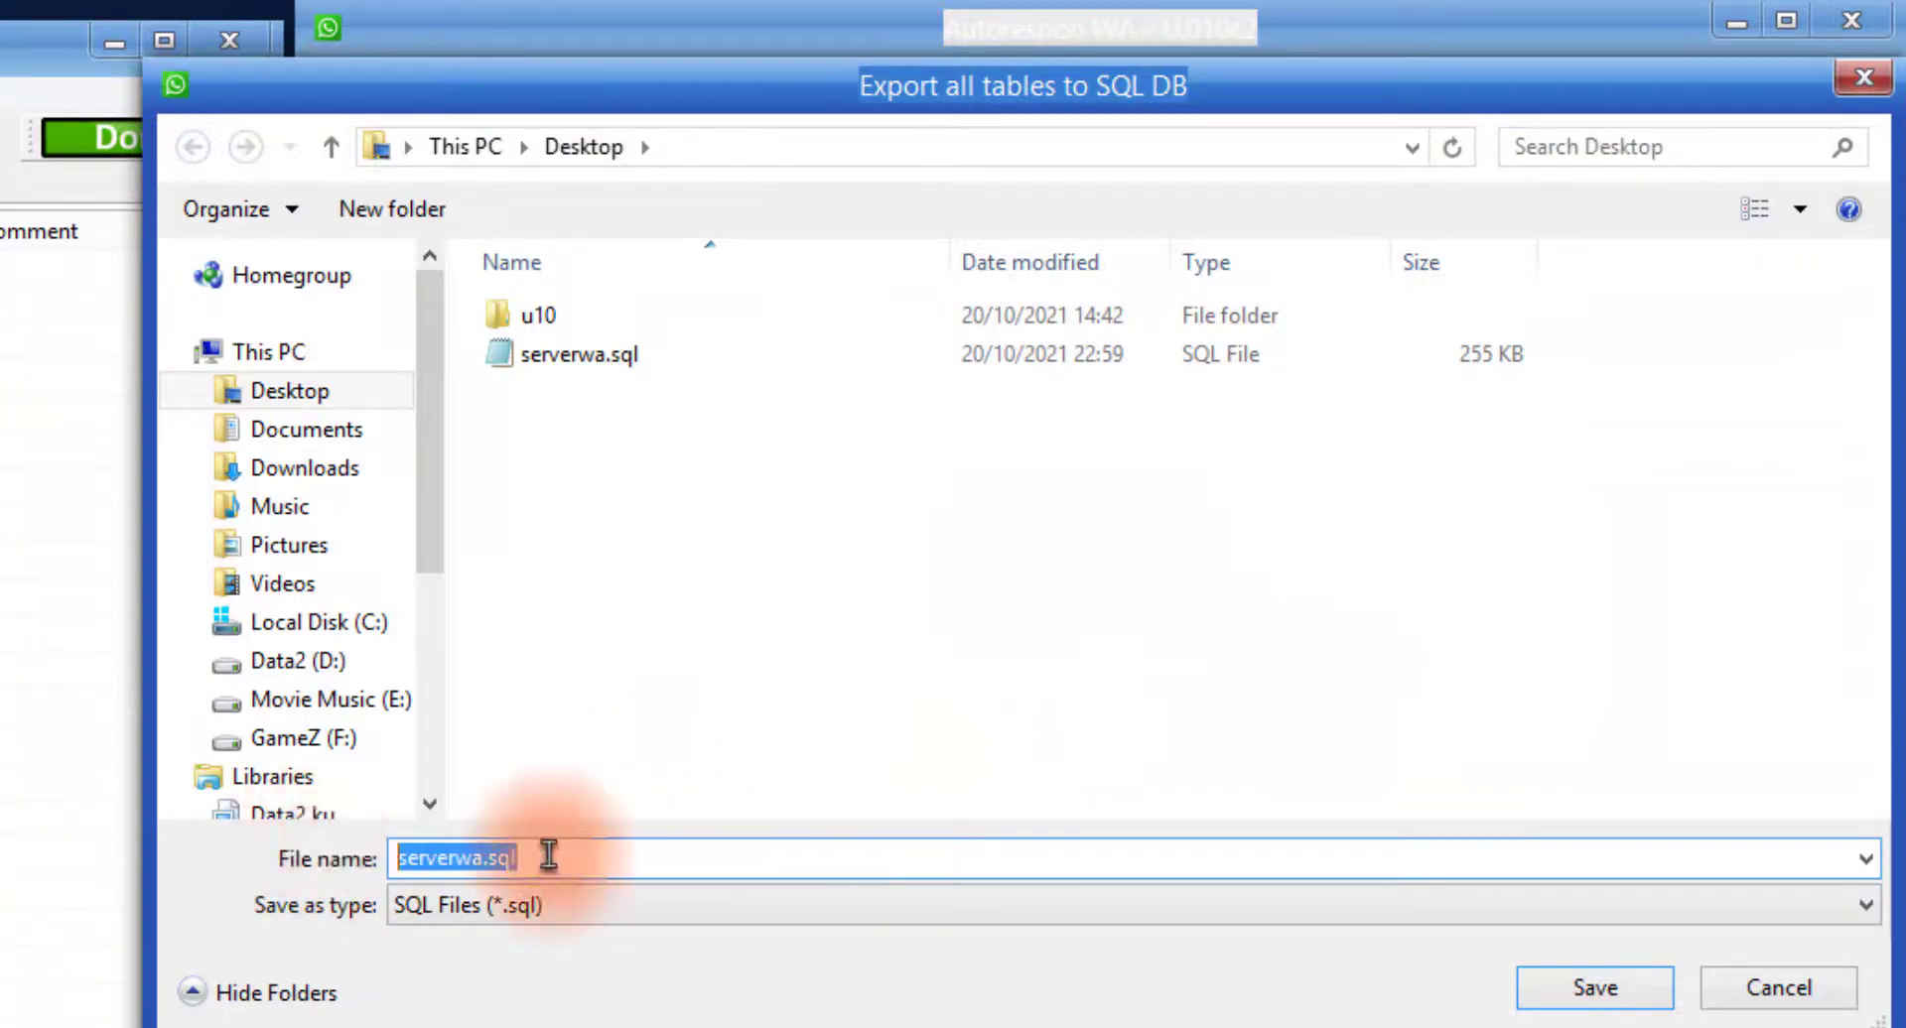
drag(734, 114, 735, 498)
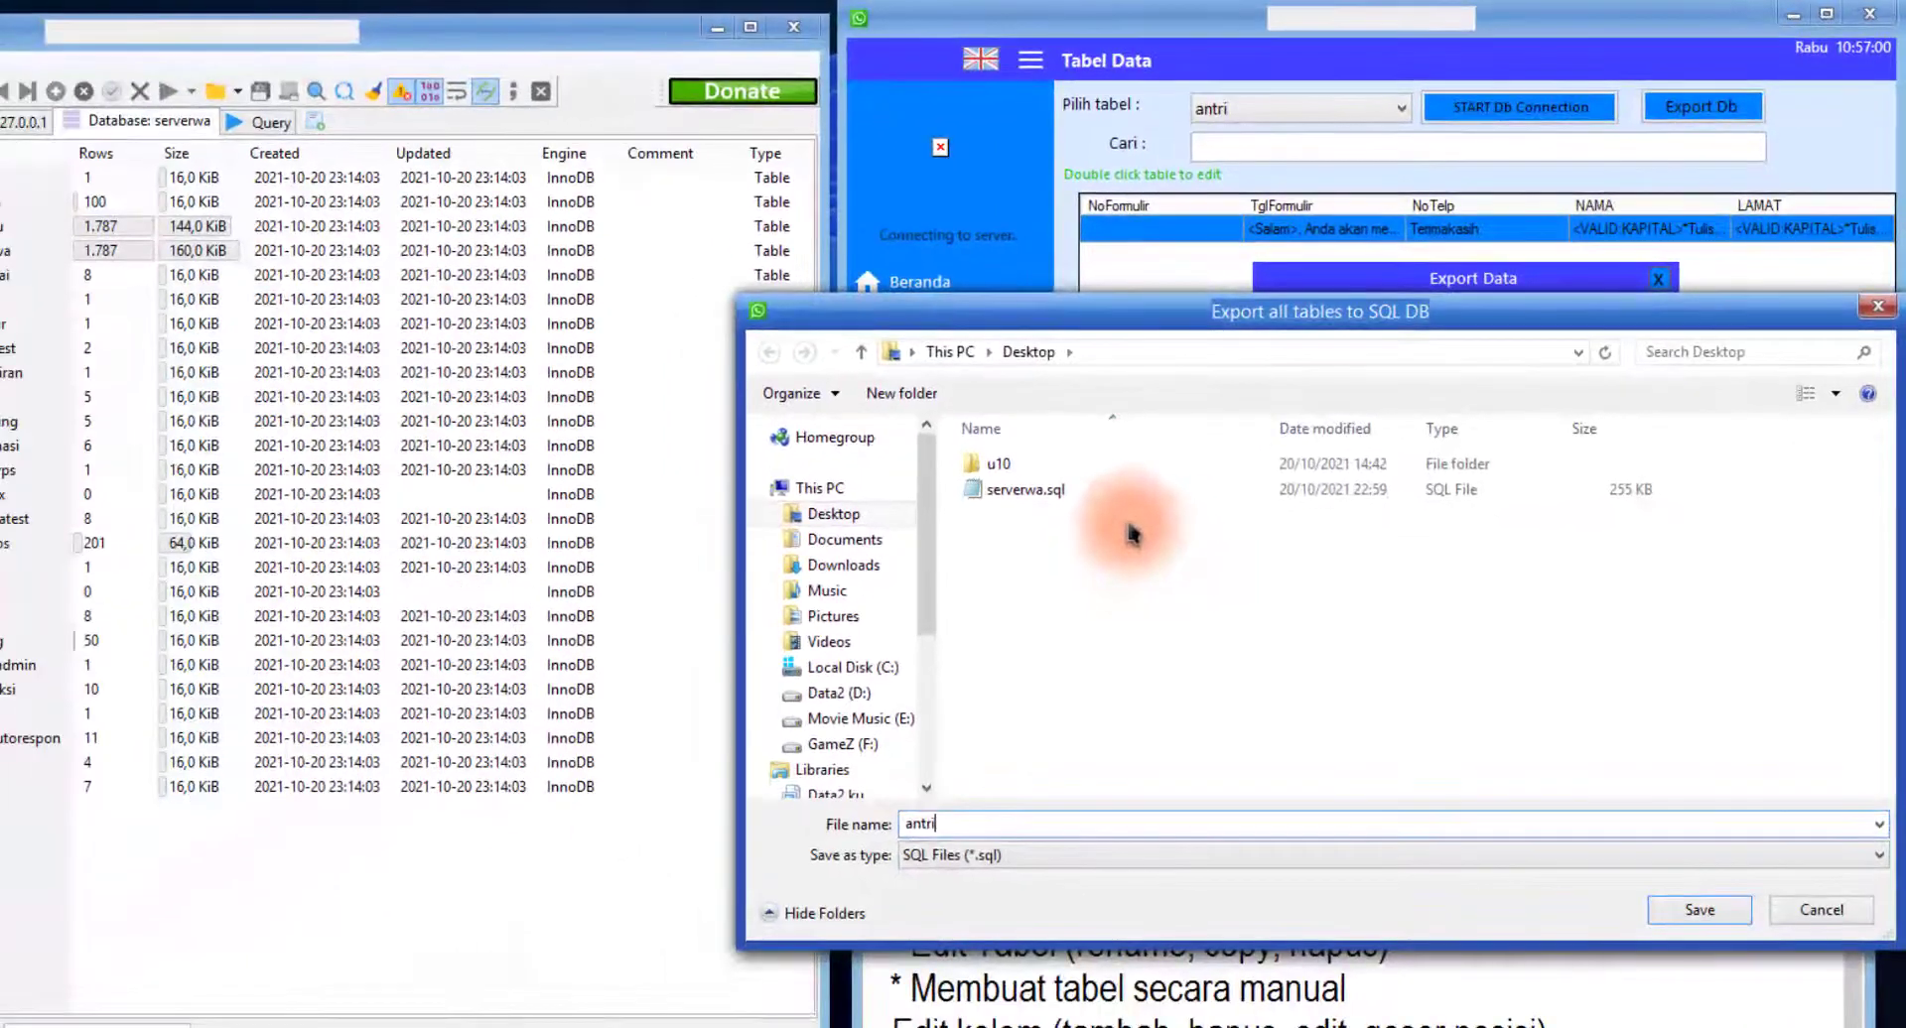
click(1700, 910)
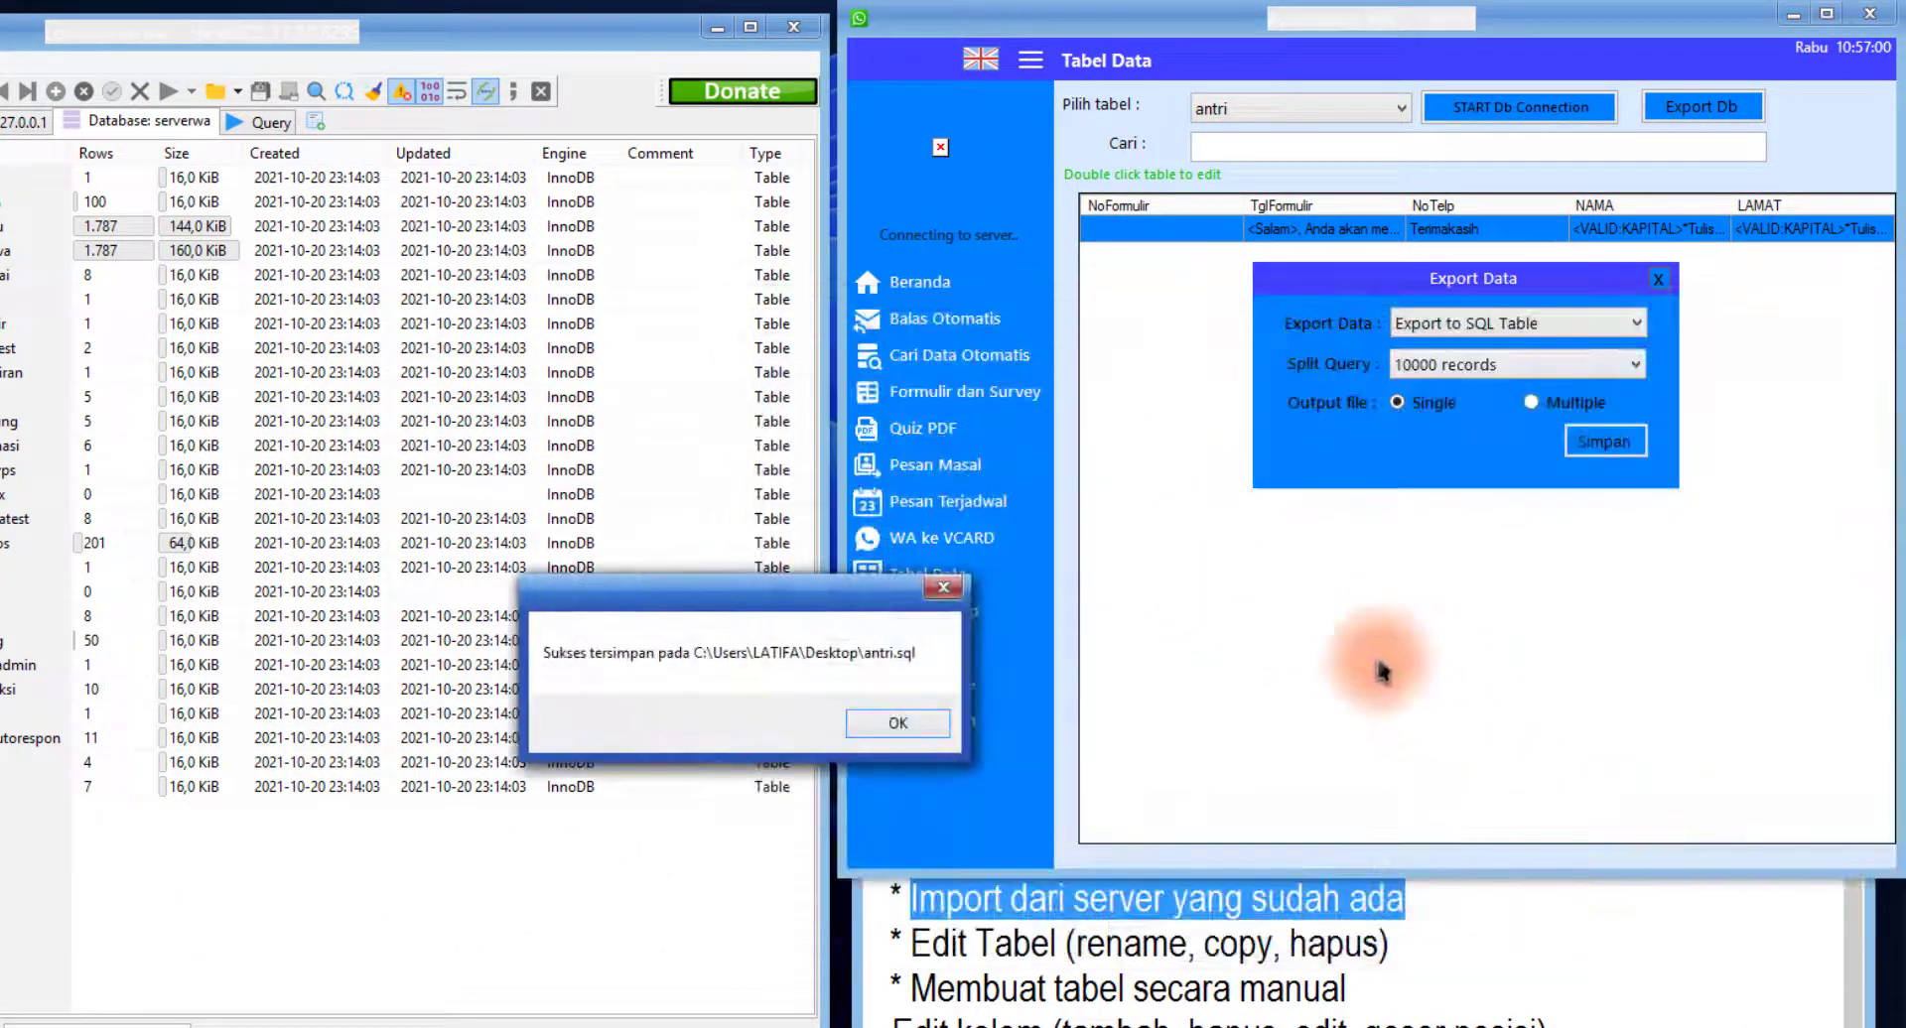
click(897, 723)
click(1169, 943)
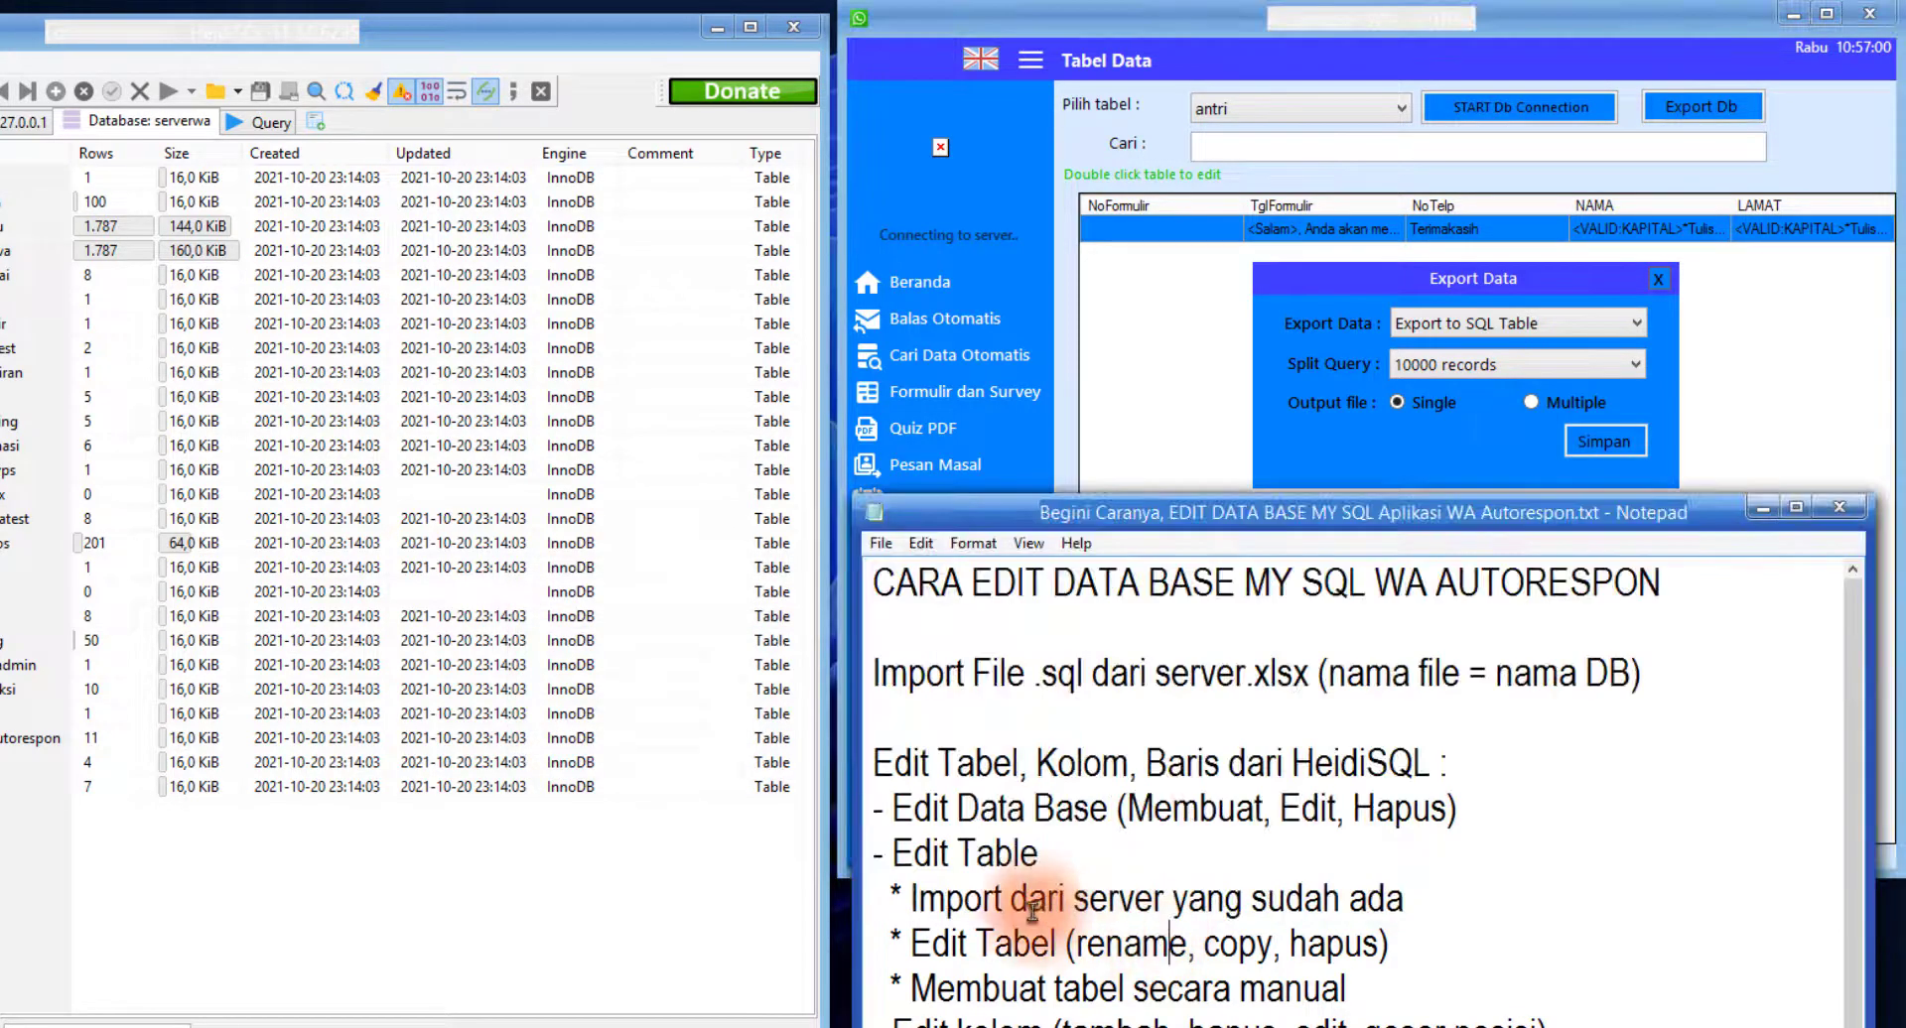
Run antri.sql from the Desktop on the serverwa database in HeidiSQL, accepting automatic encoding detection
click(181, 911)
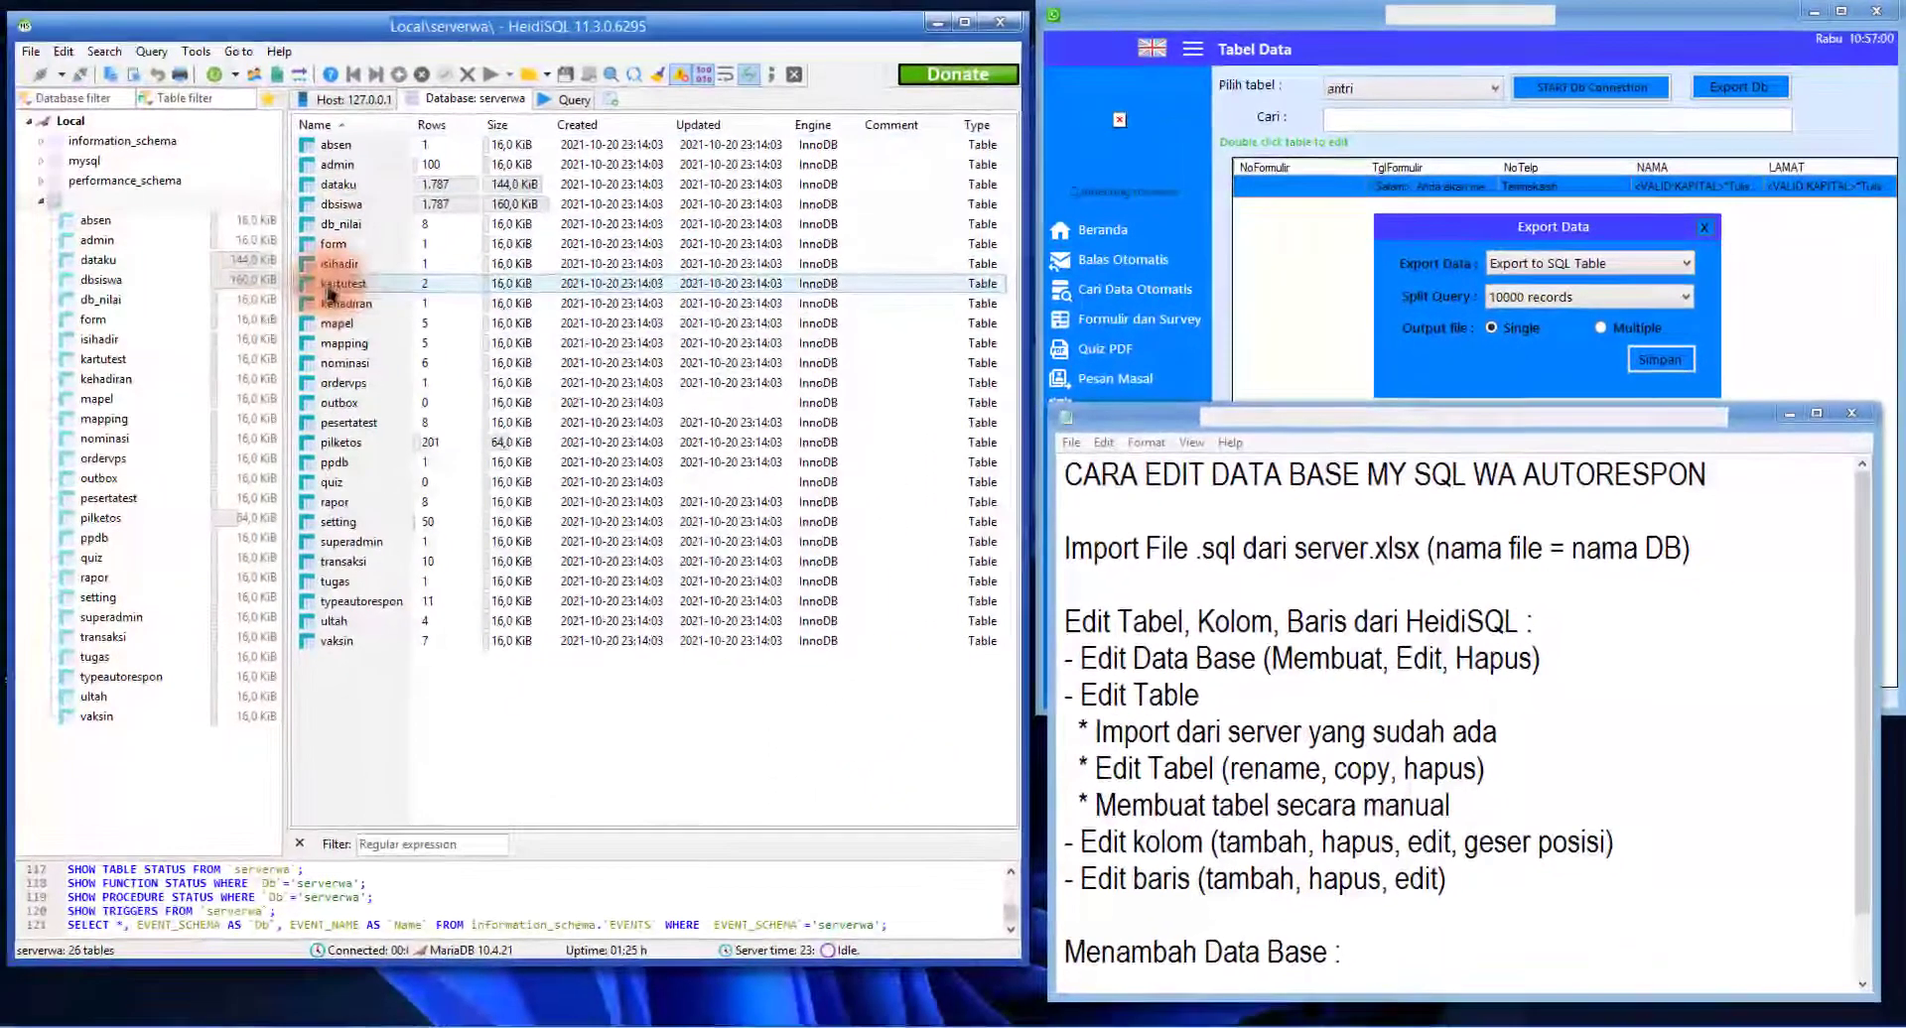
click(99, 183)
click(104, 202)
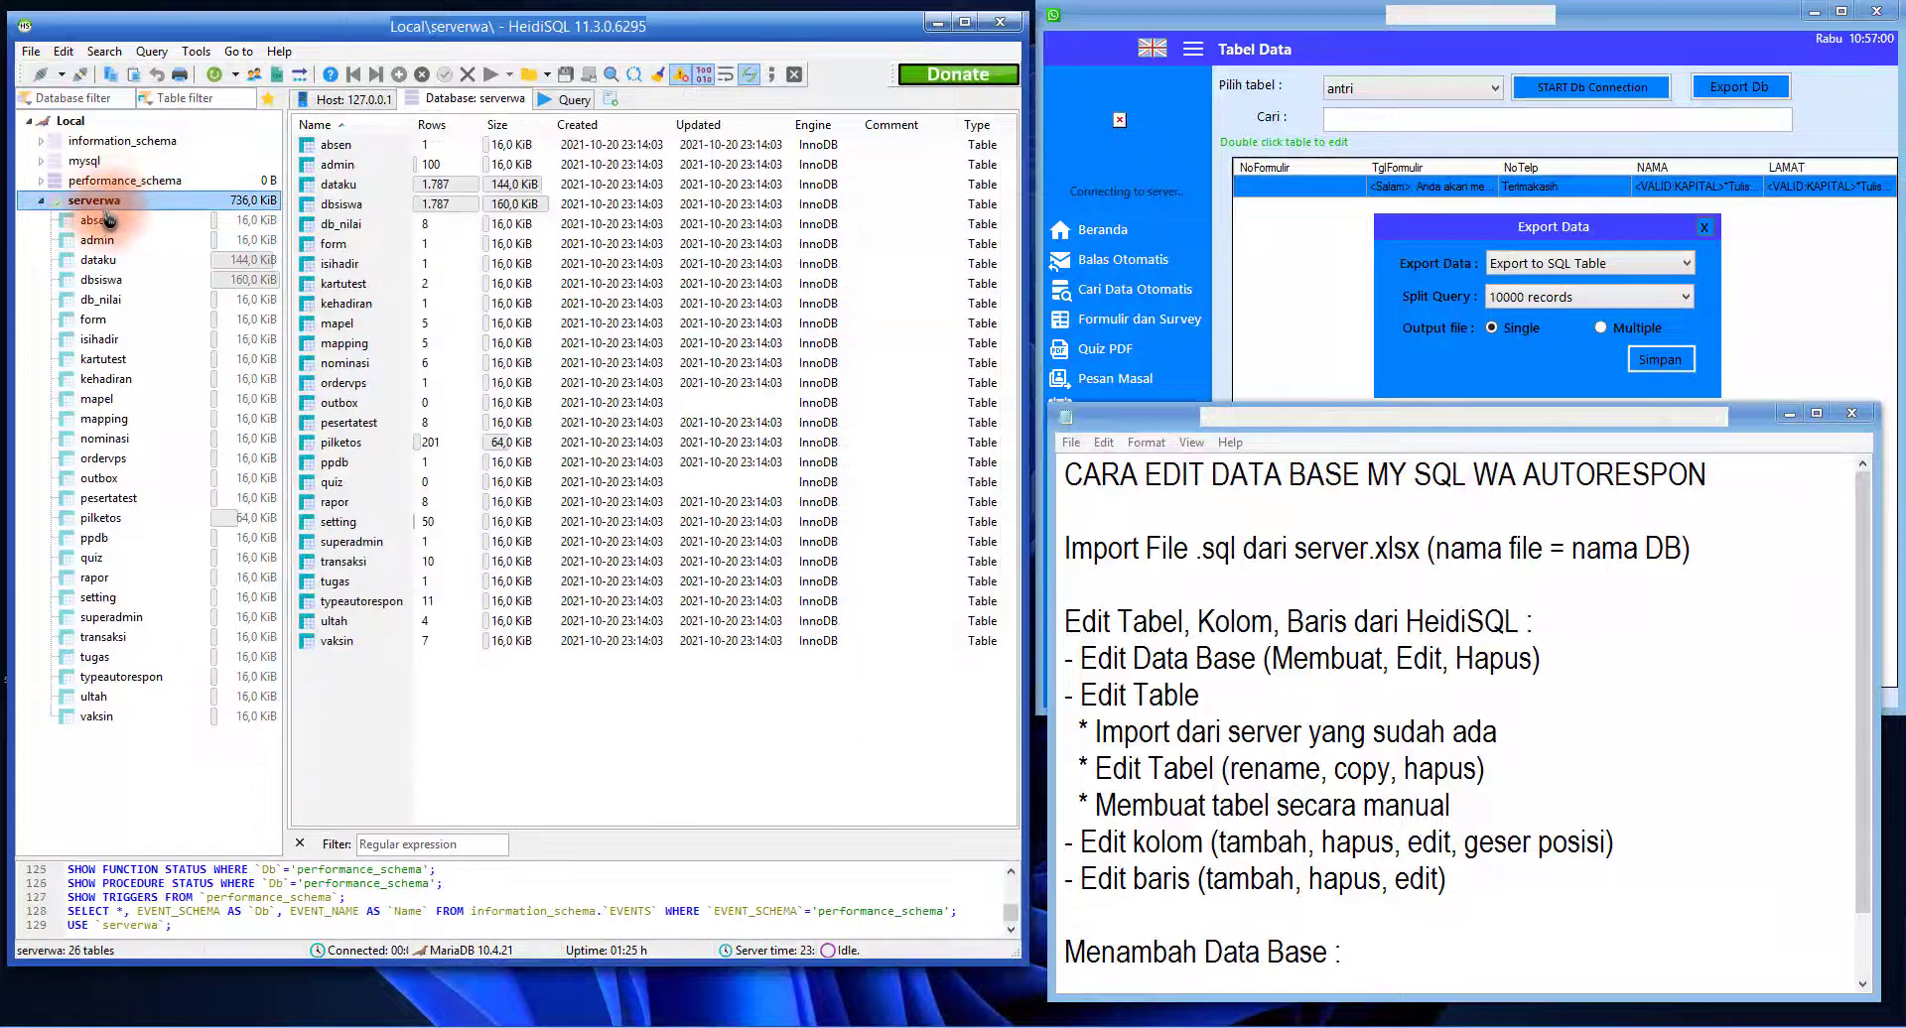
click(31, 51)
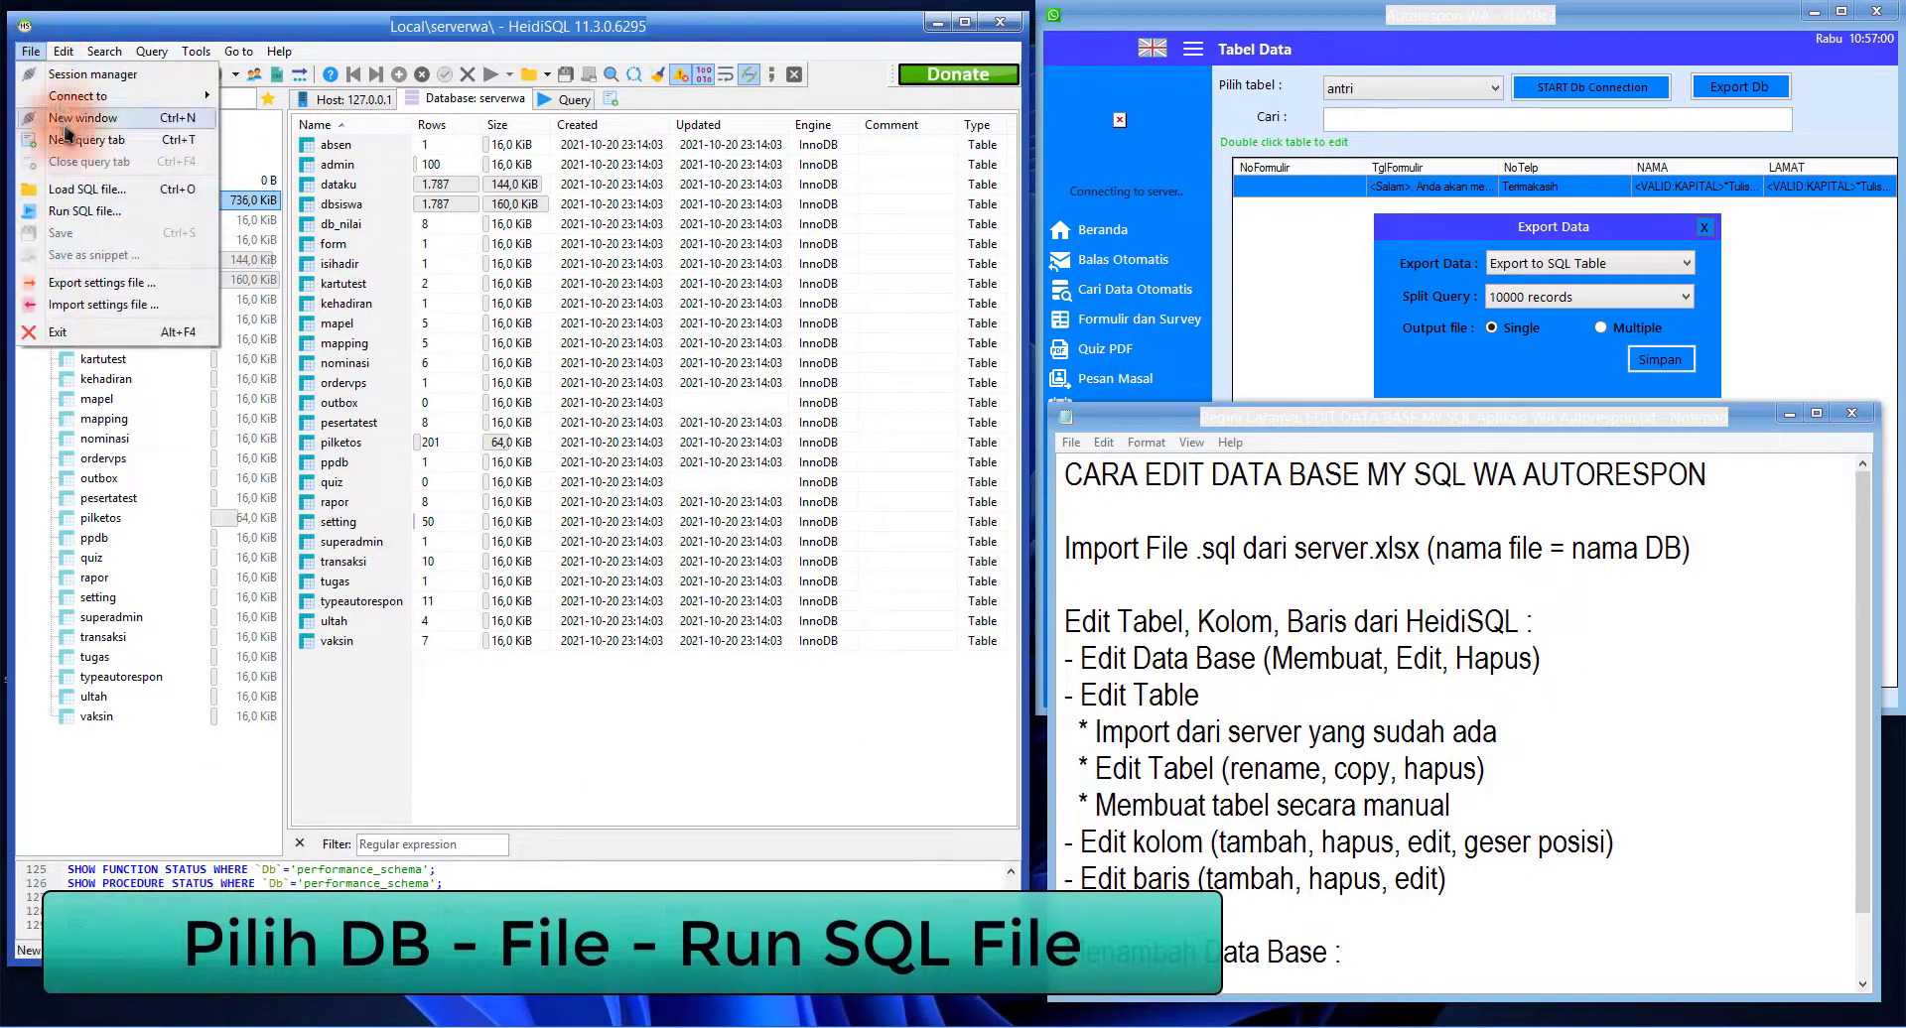
click(93, 214)
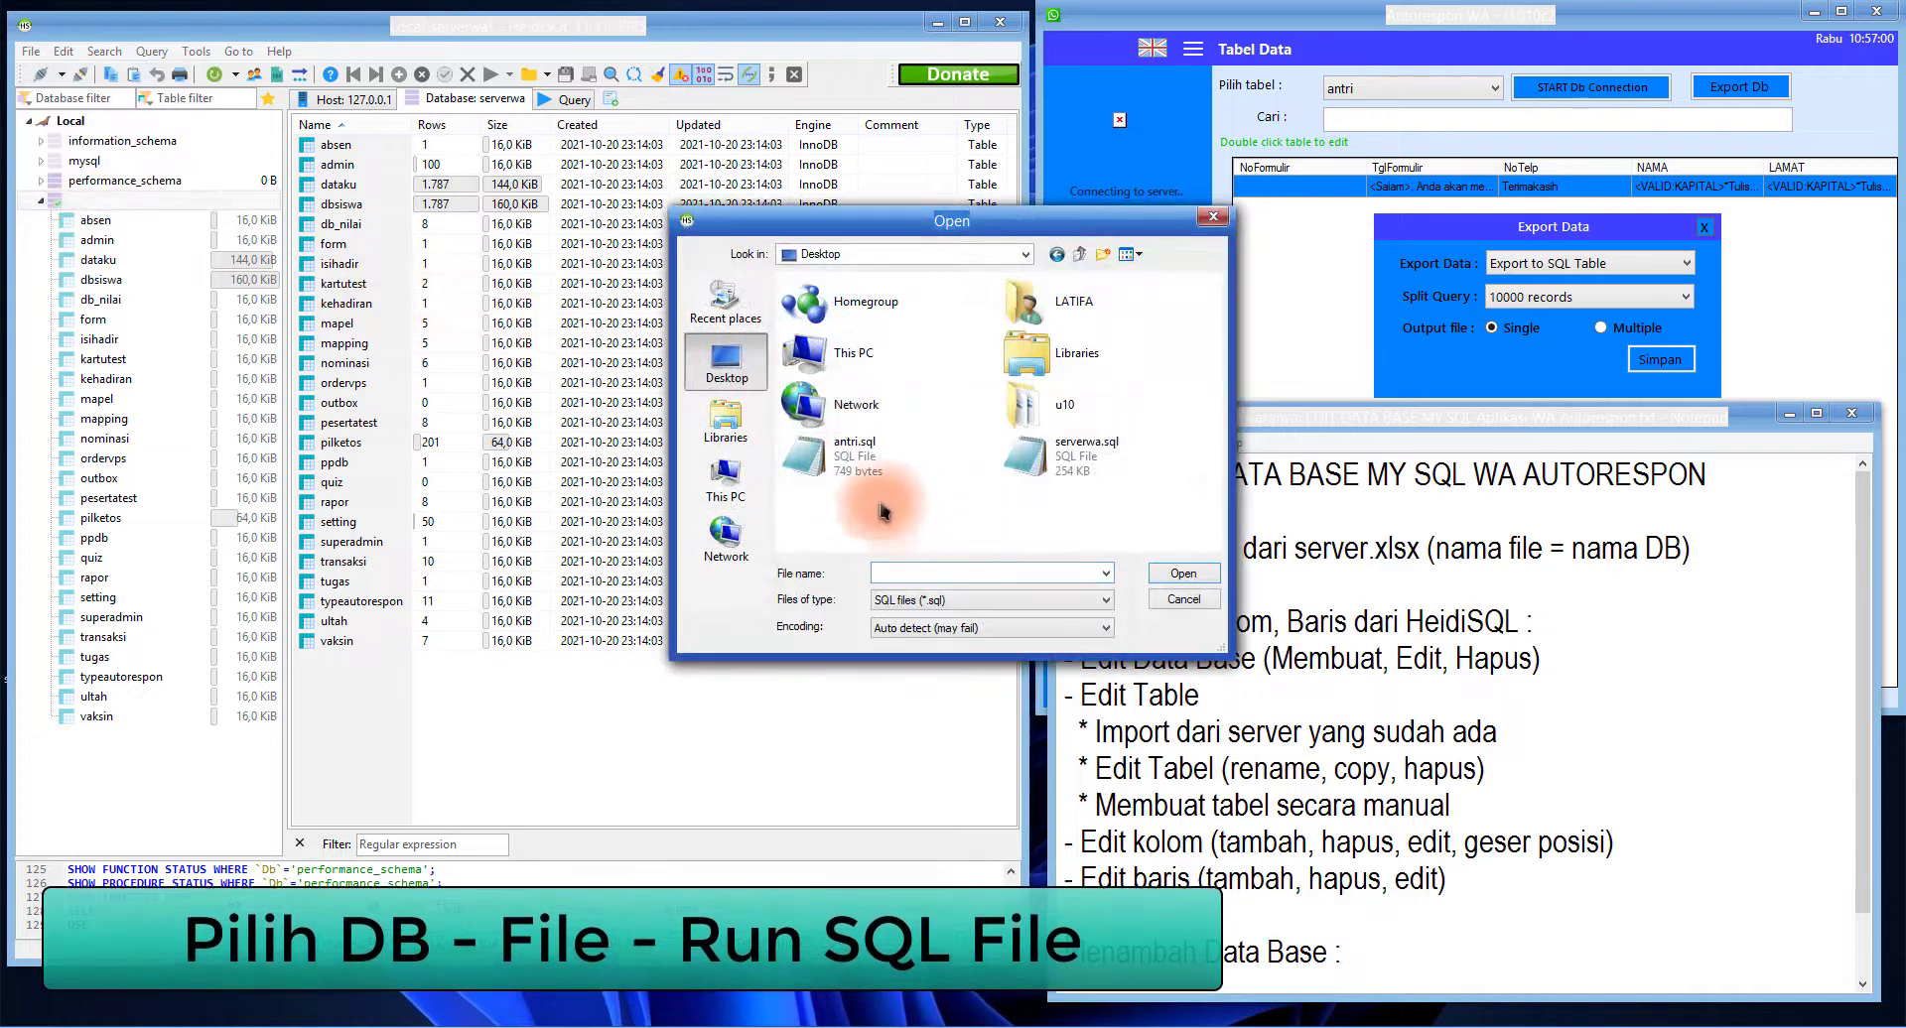
click(876, 475)
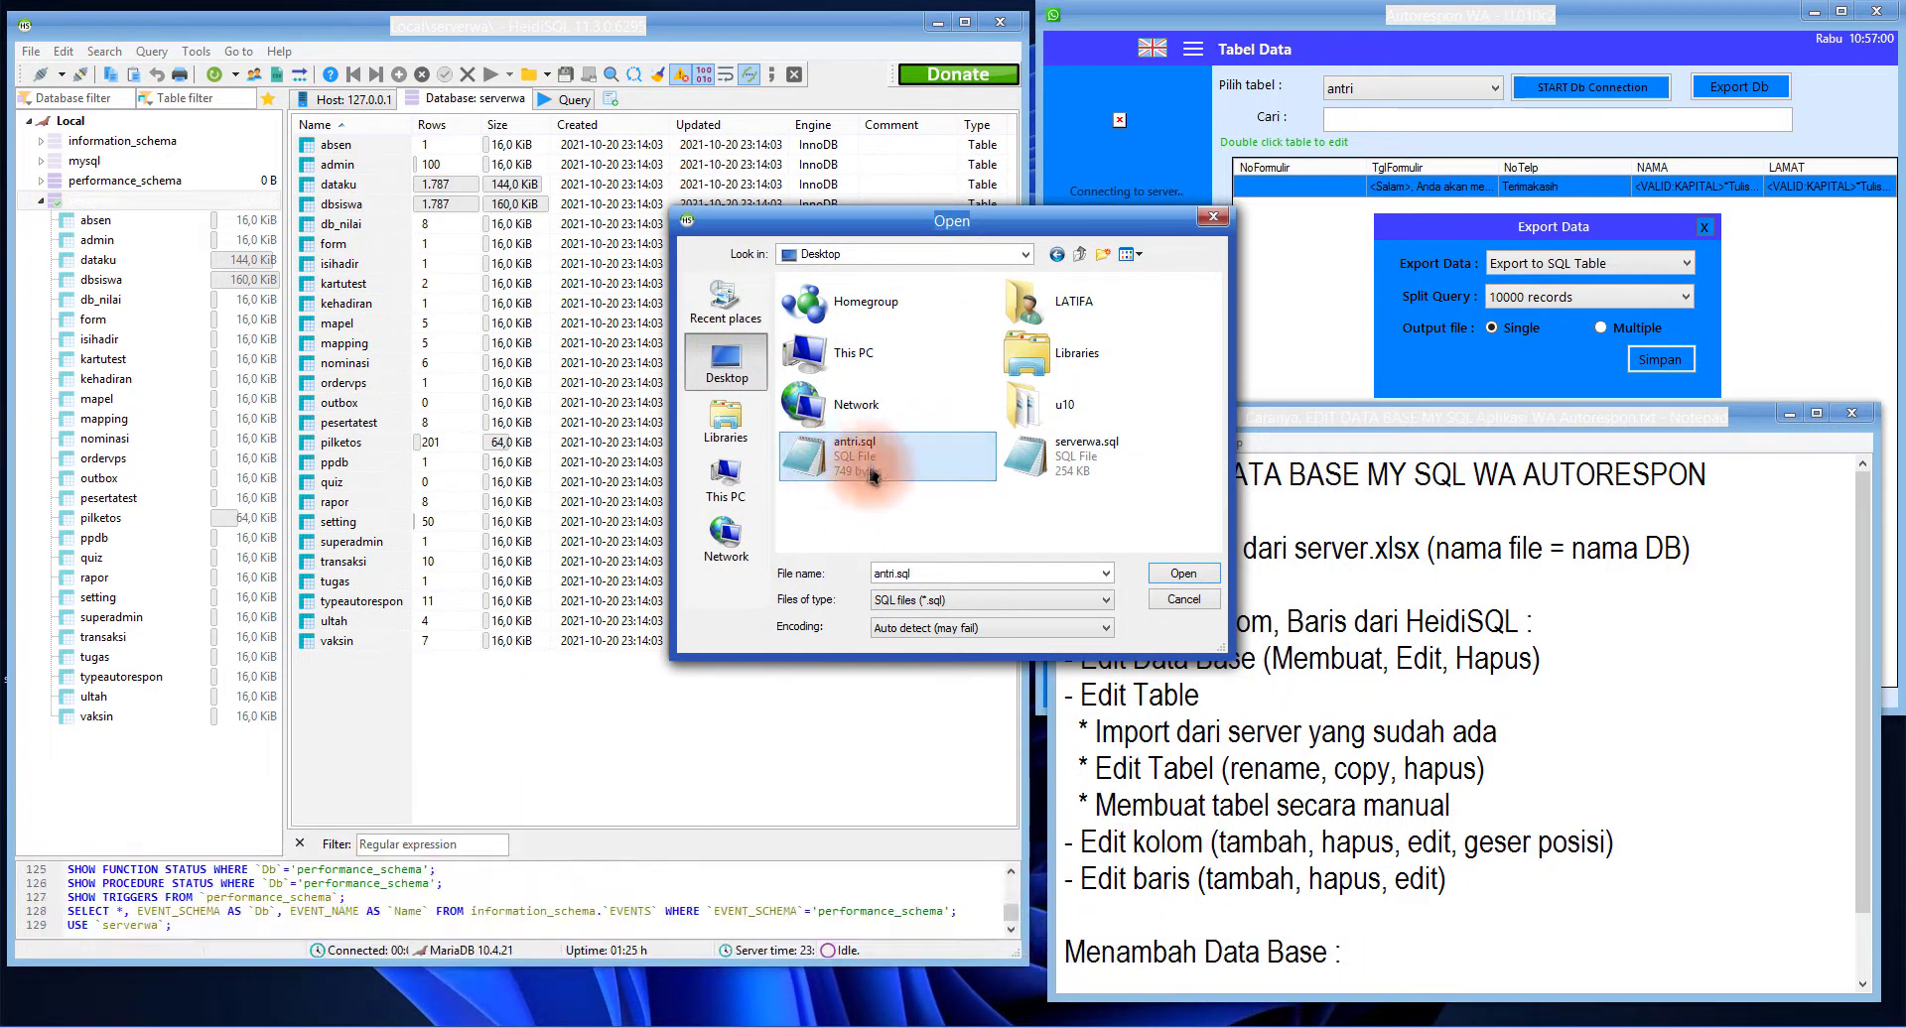
click(1183, 573)
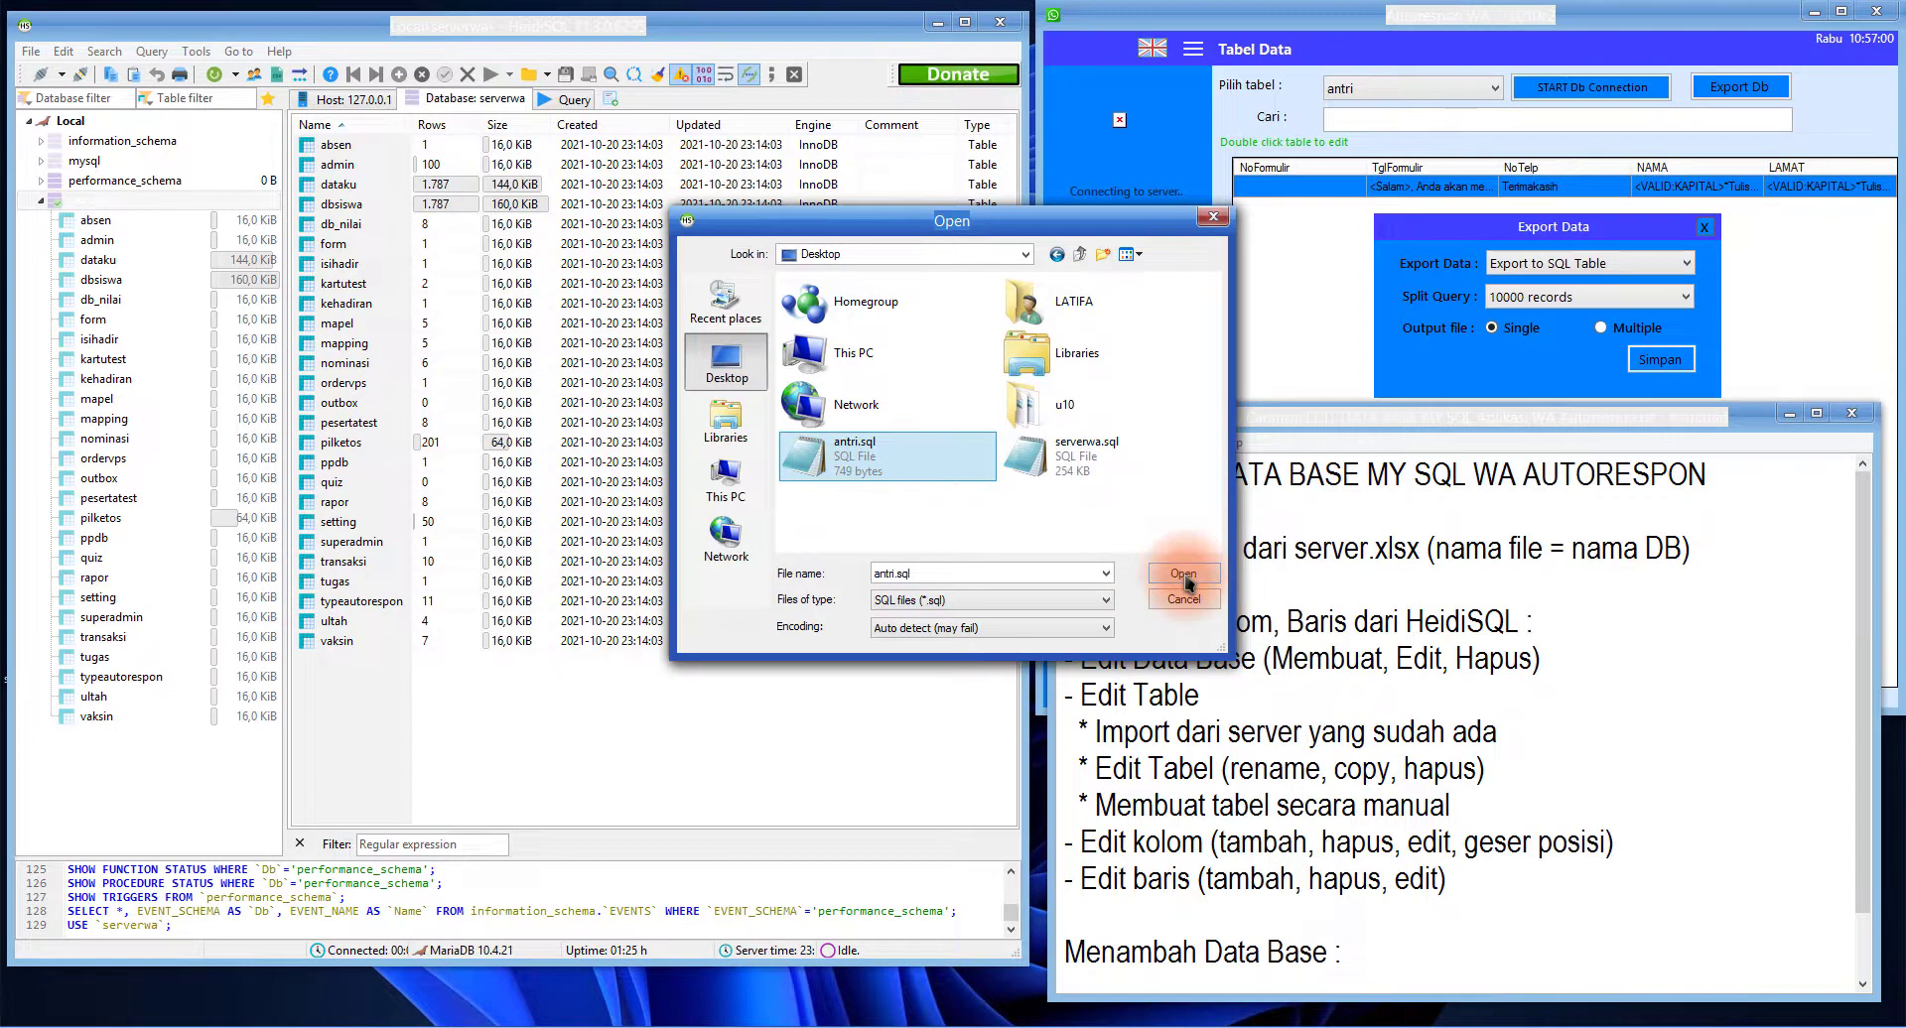
click(1007, 573)
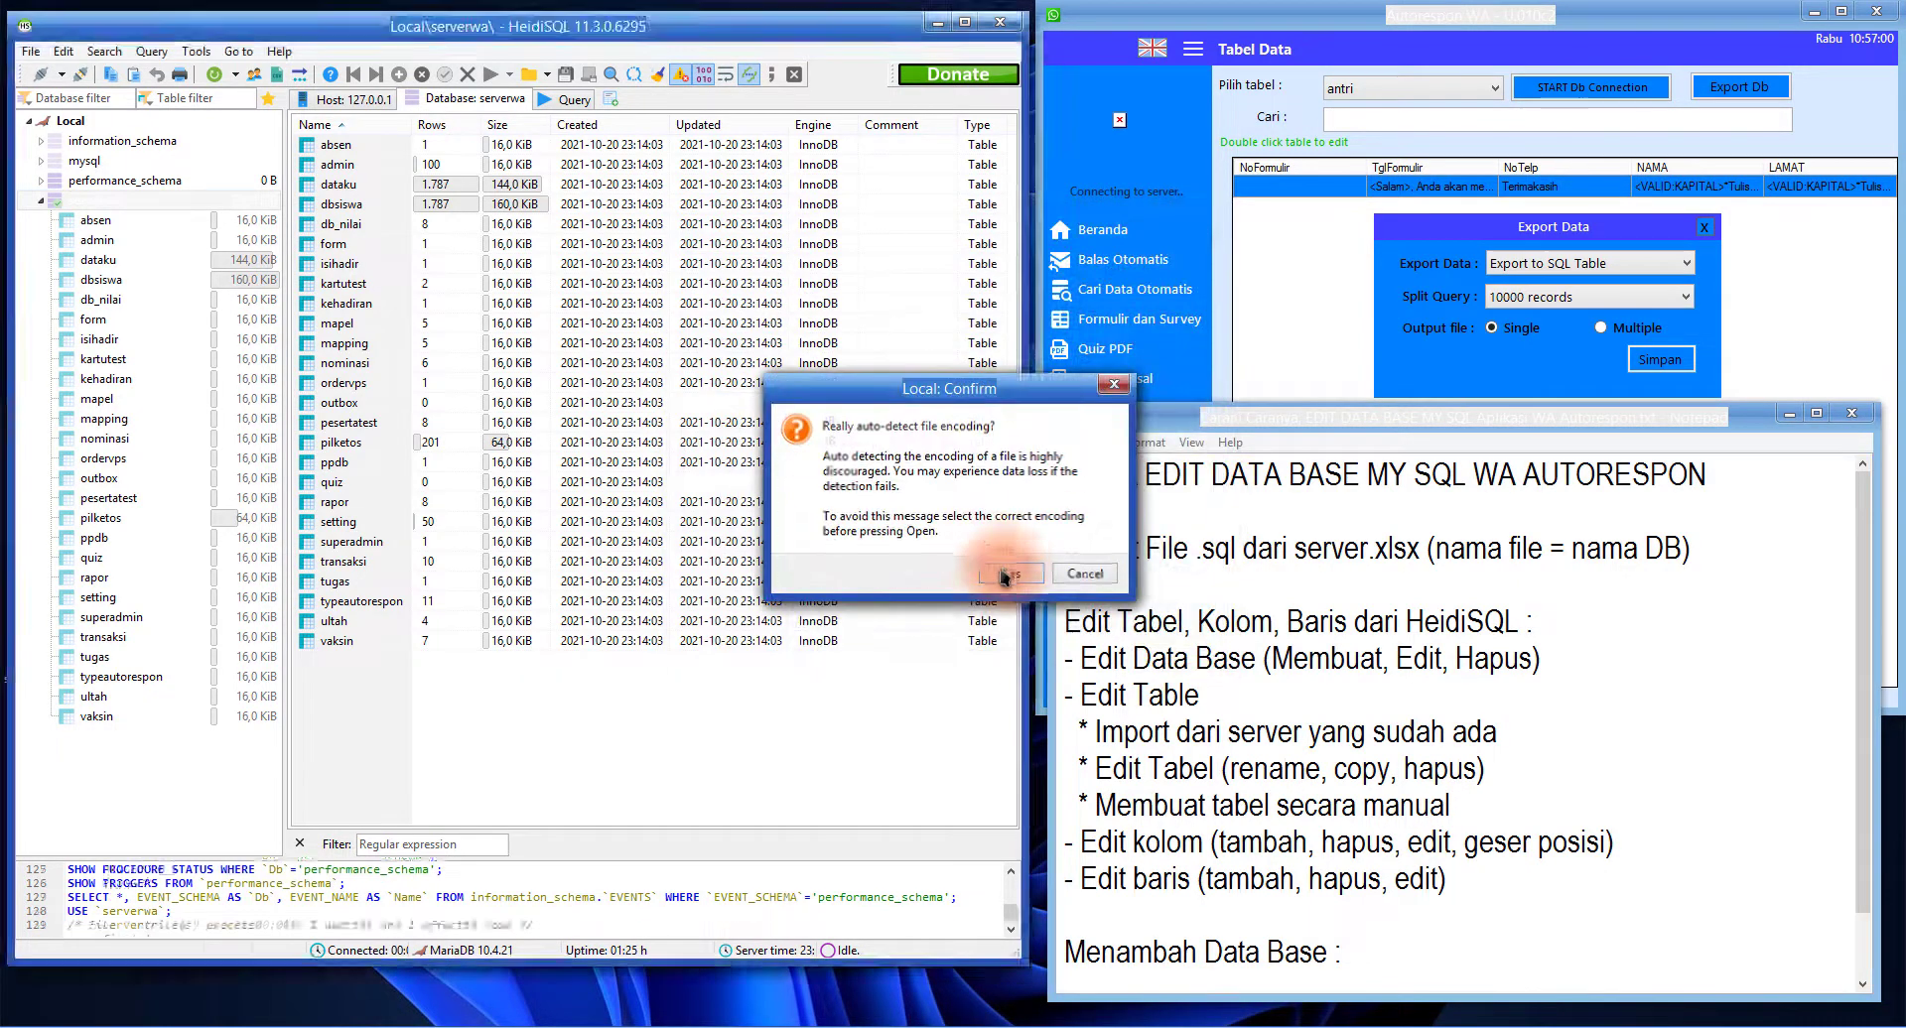
Refresh the serverwa database, locate the imported antri table, and open its data rows
click(214, 76)
click(375, 189)
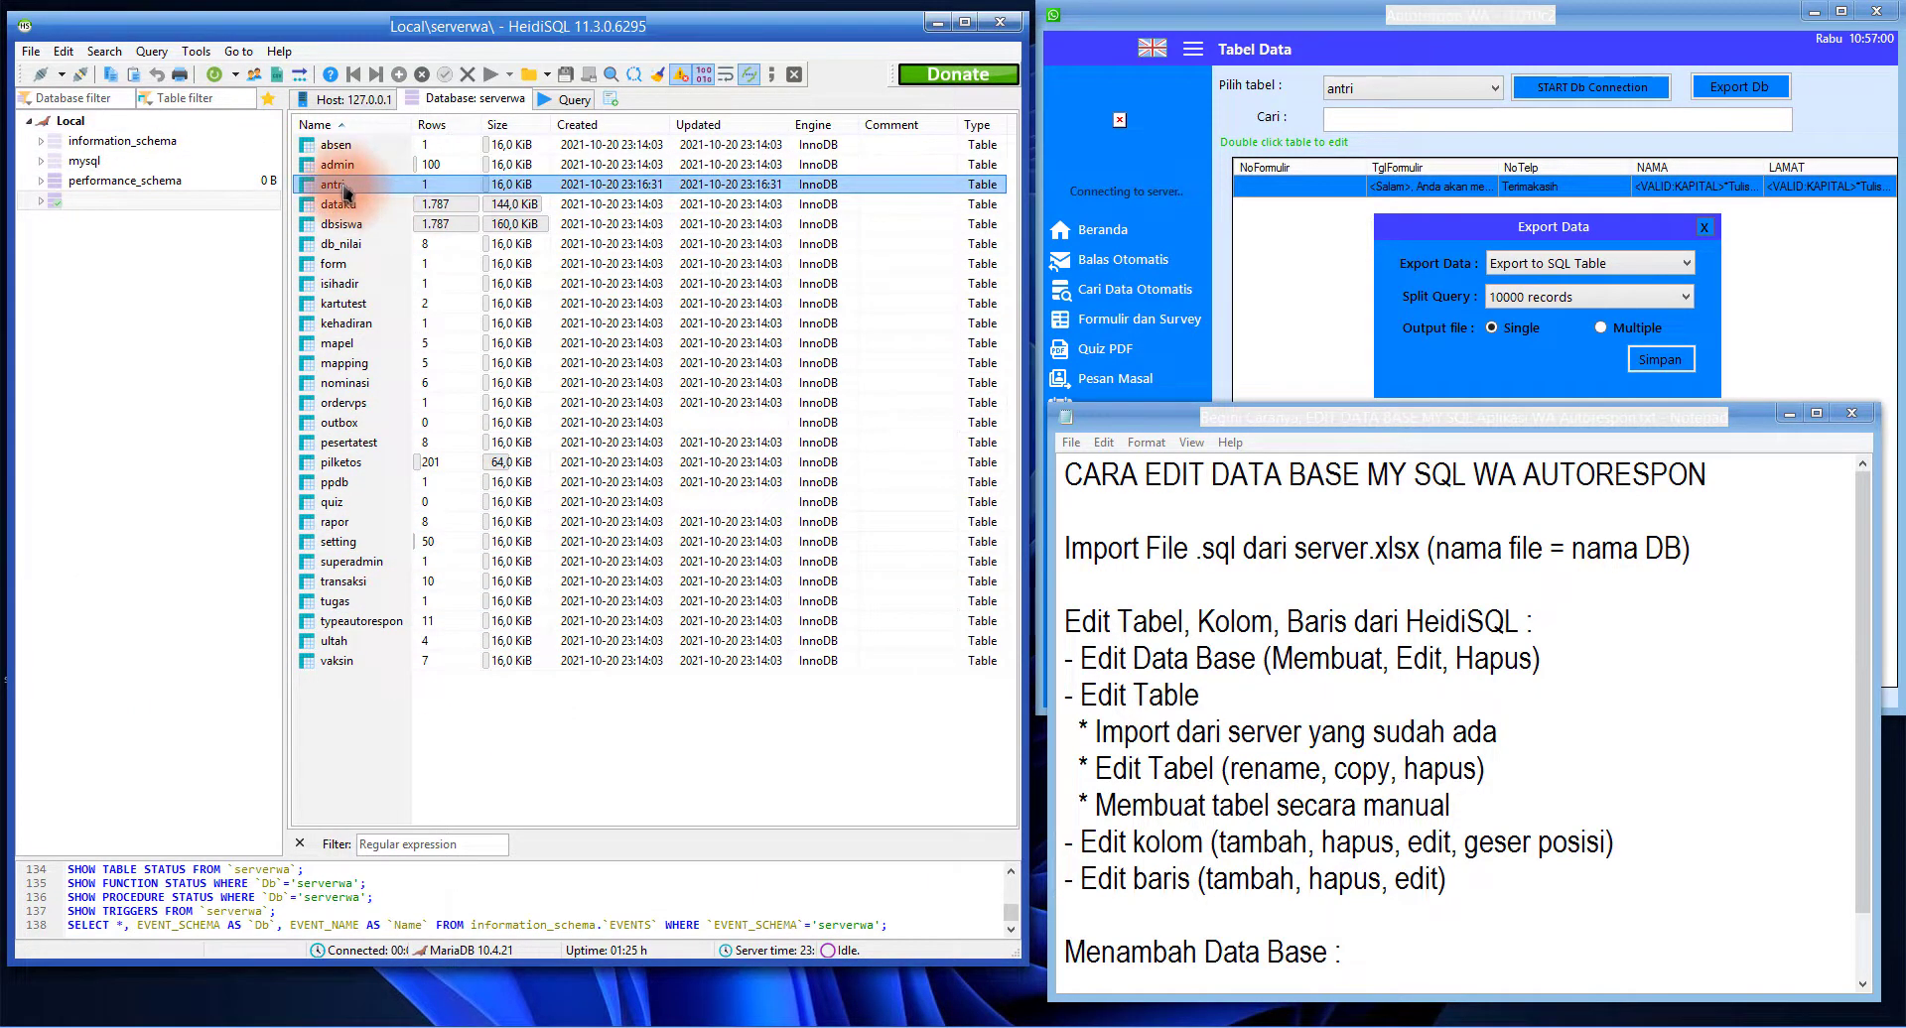
click(189, 201)
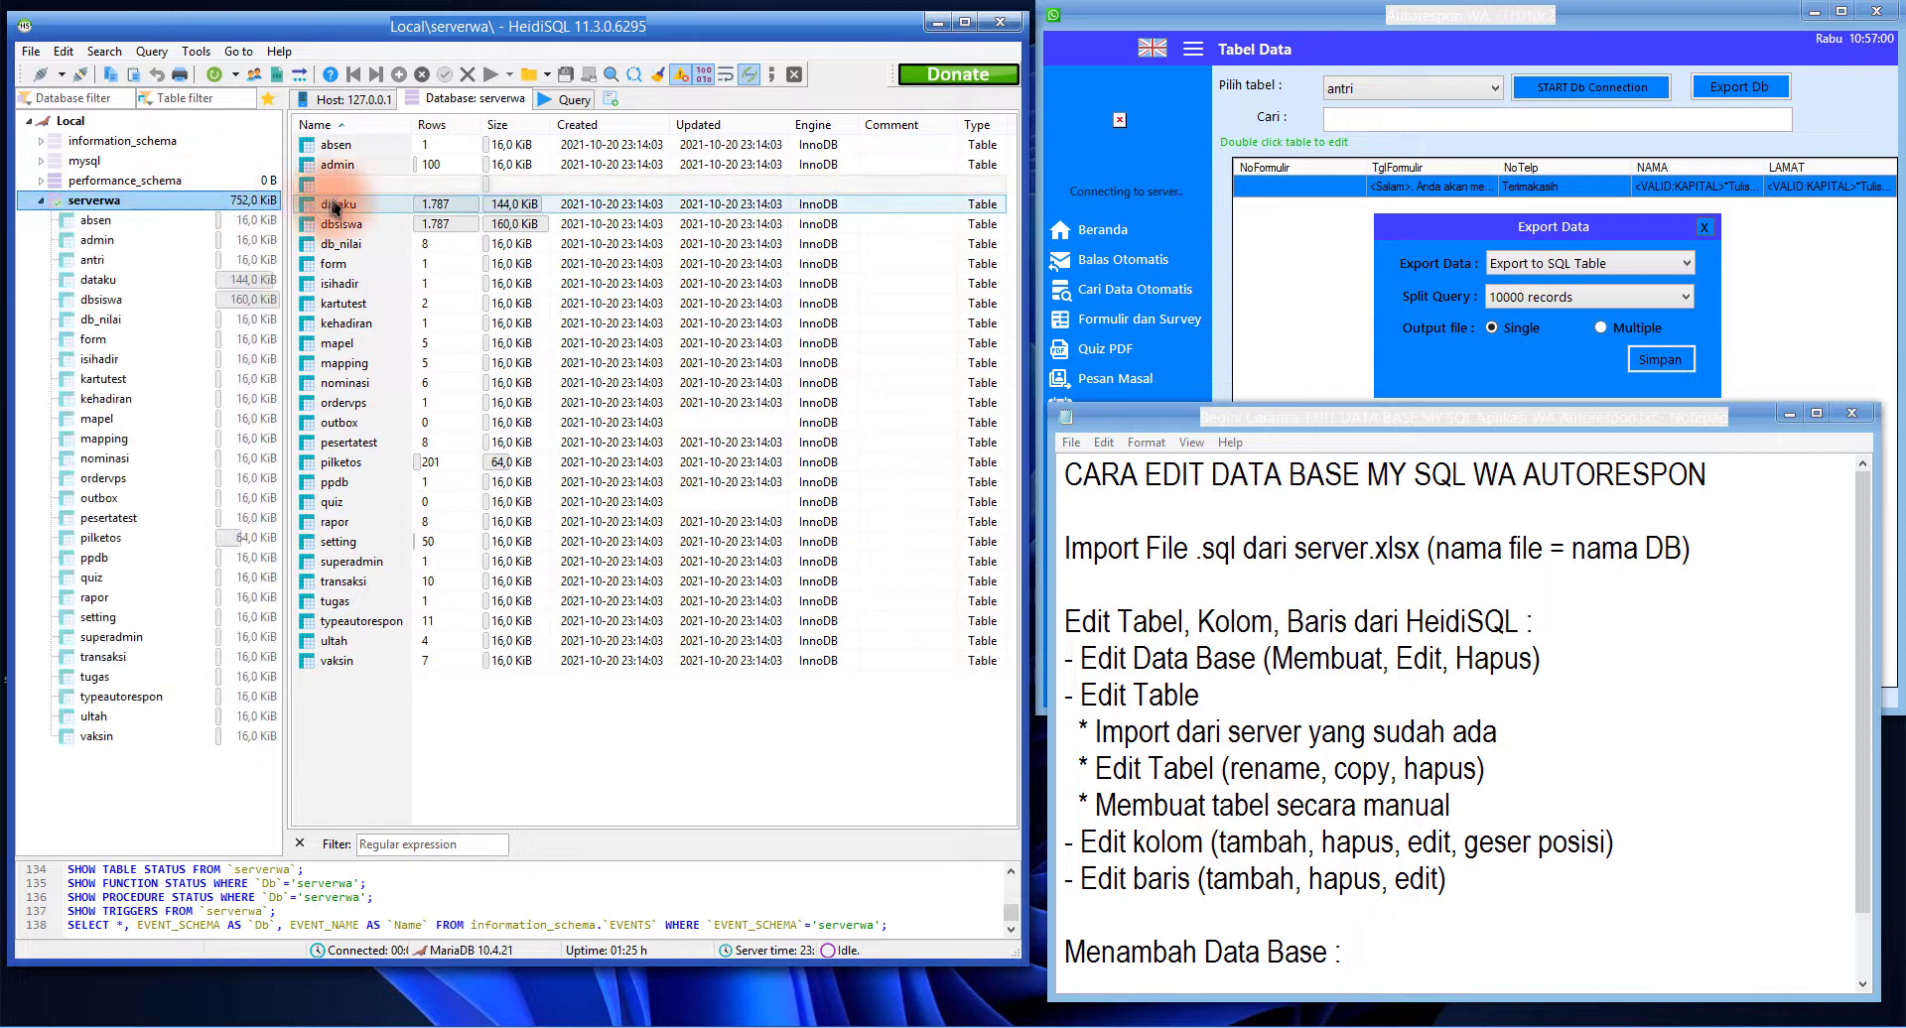
click(367, 189)
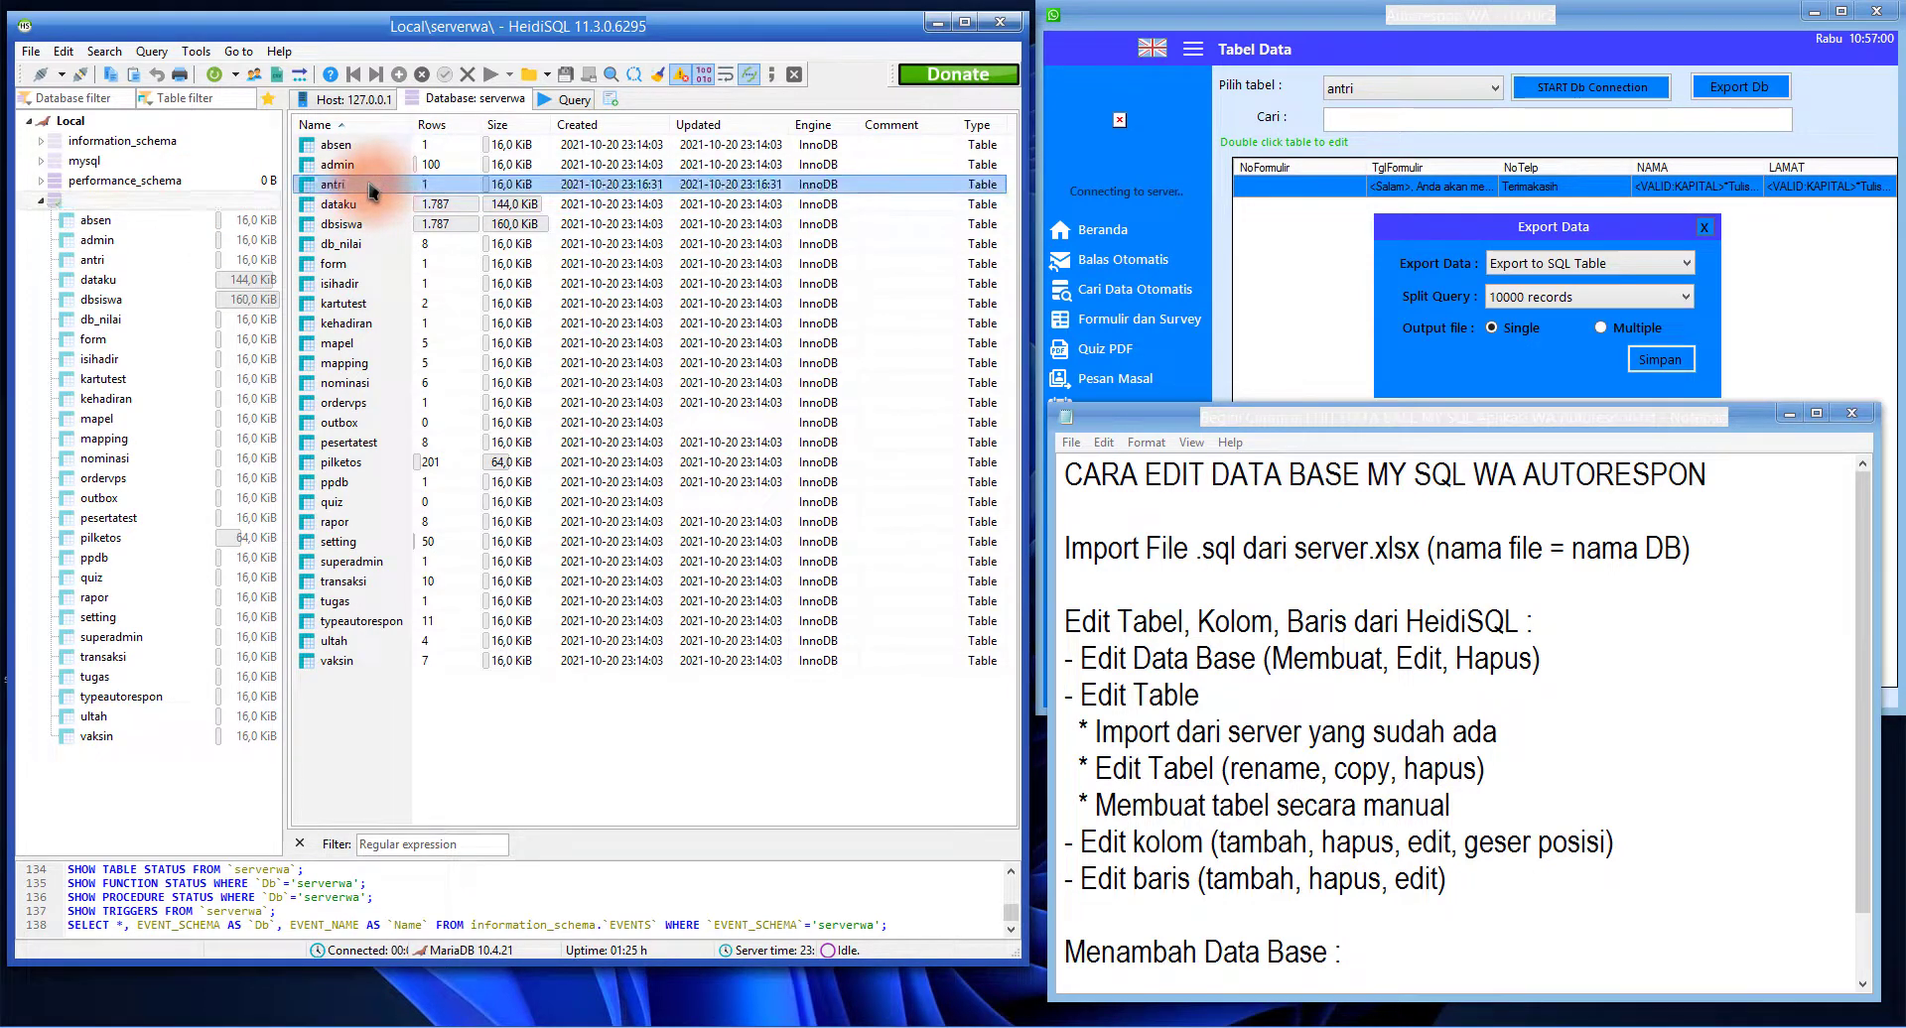
click(130, 264)
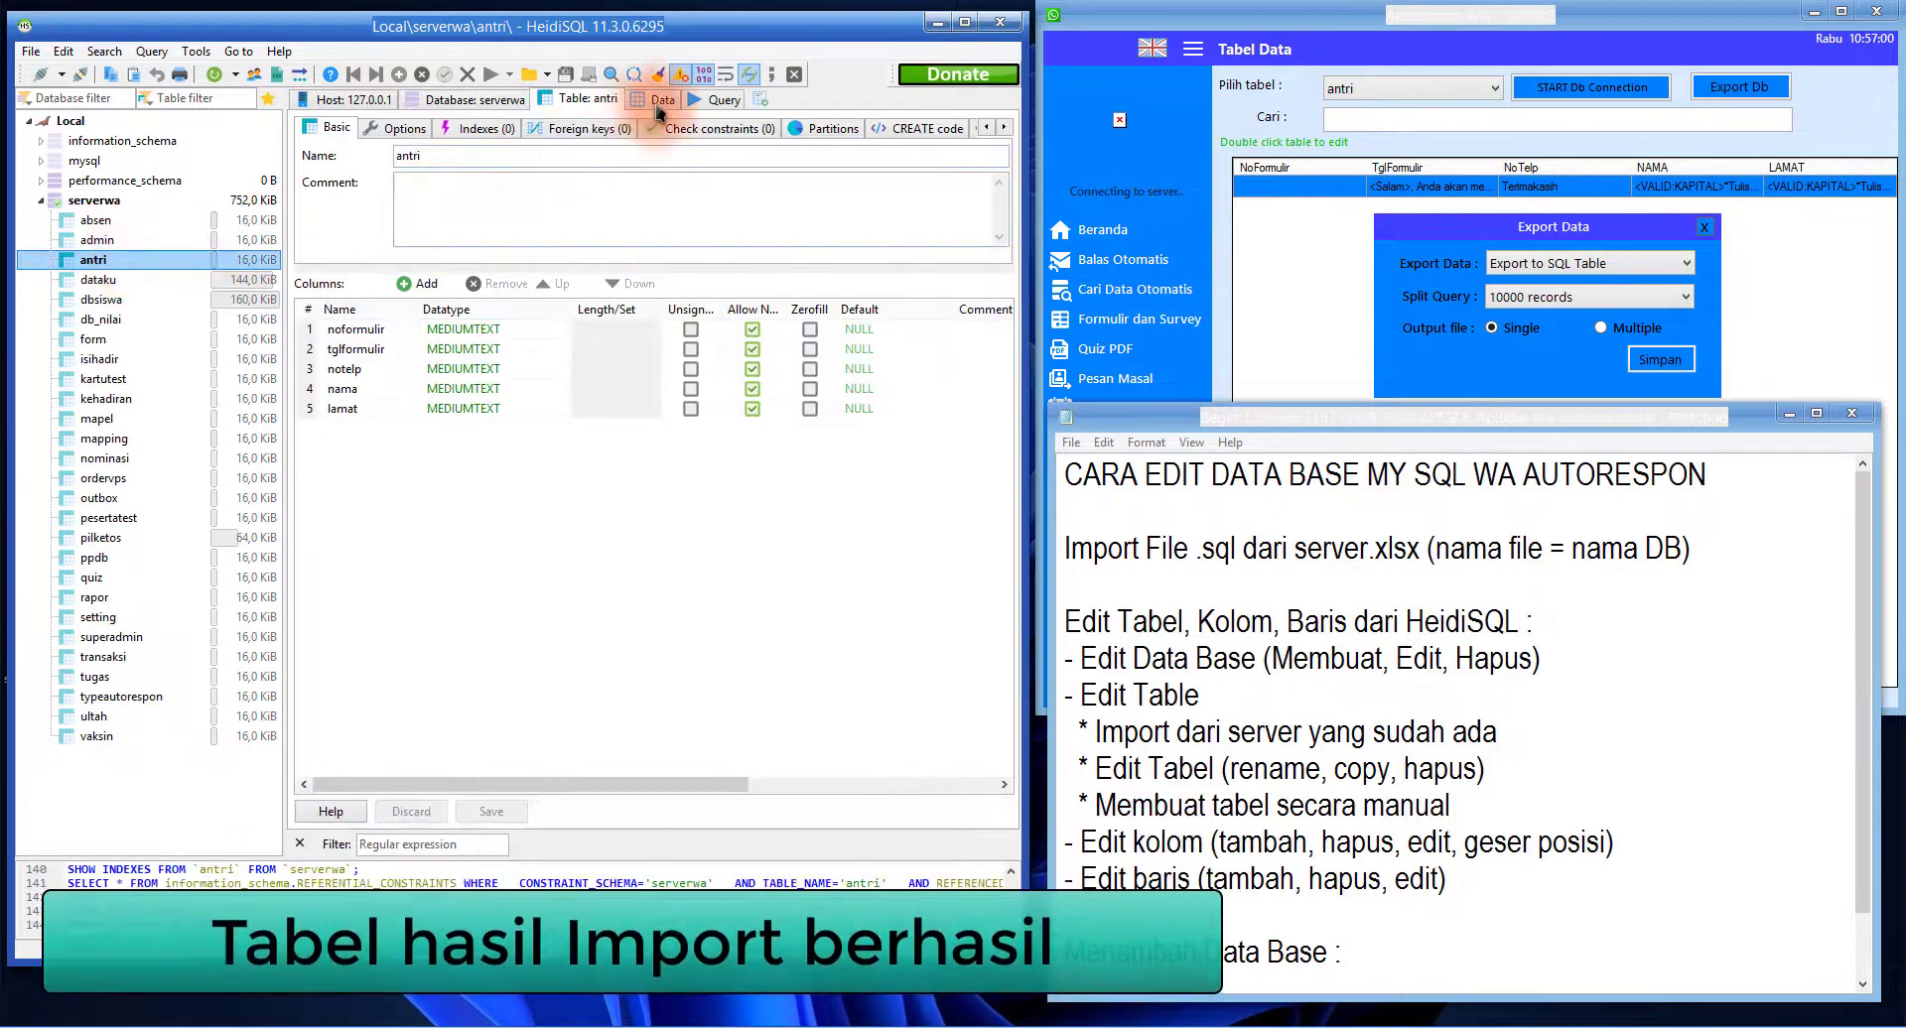
click(662, 98)
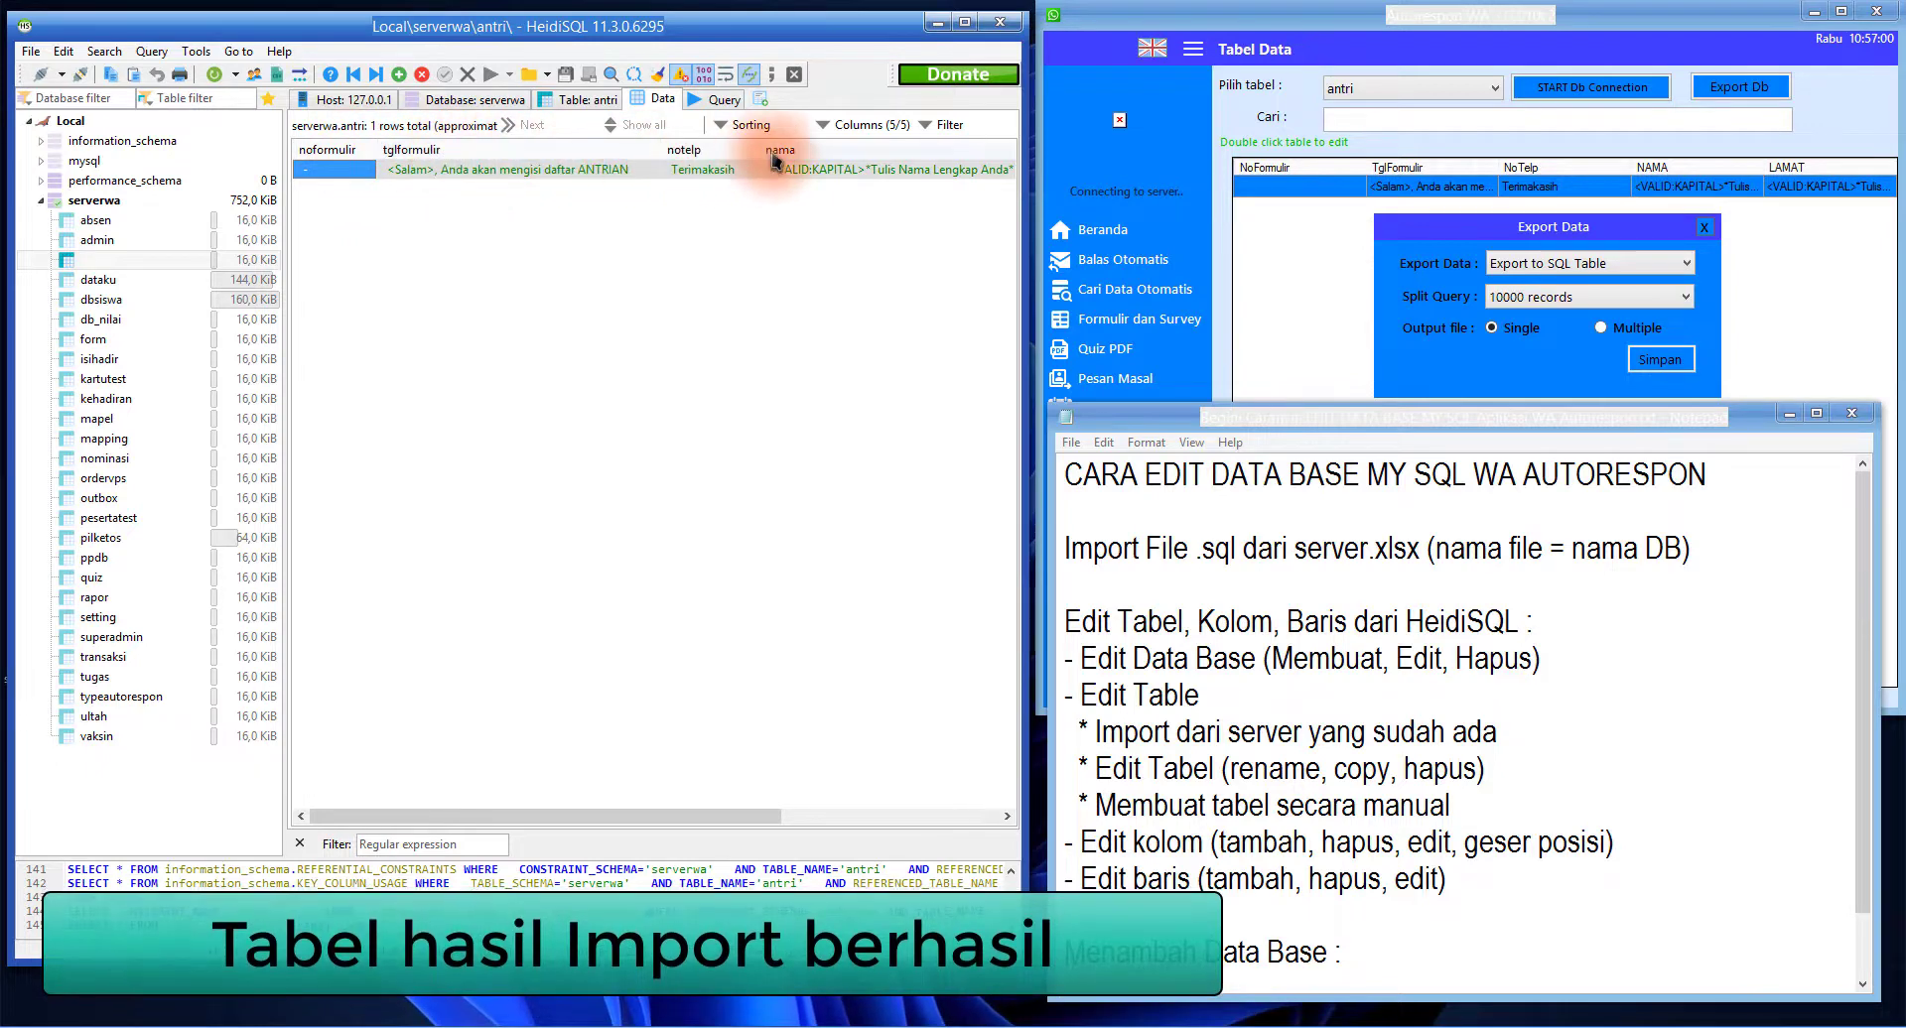
Close the Export Data dialog in Autorespon WA and compare its antri data with the imported table in HeidiSQL
click(1323, 231)
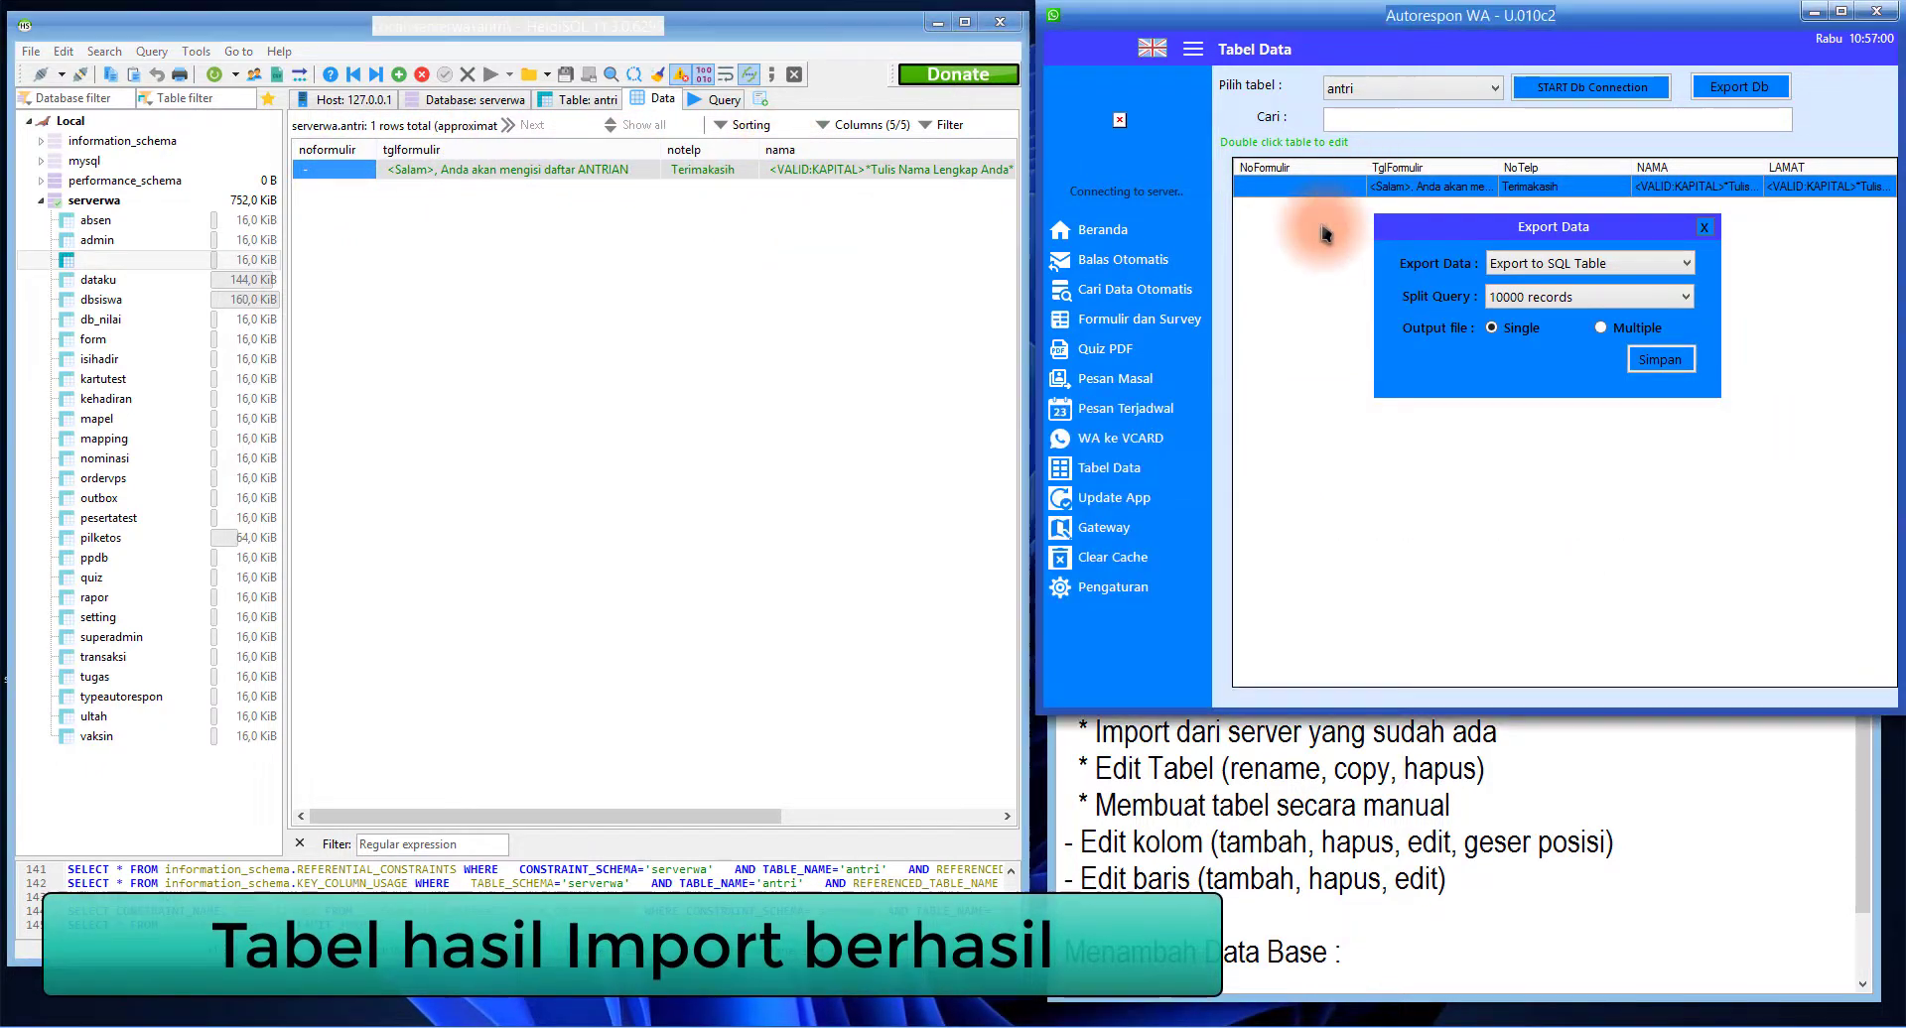
click(1703, 227)
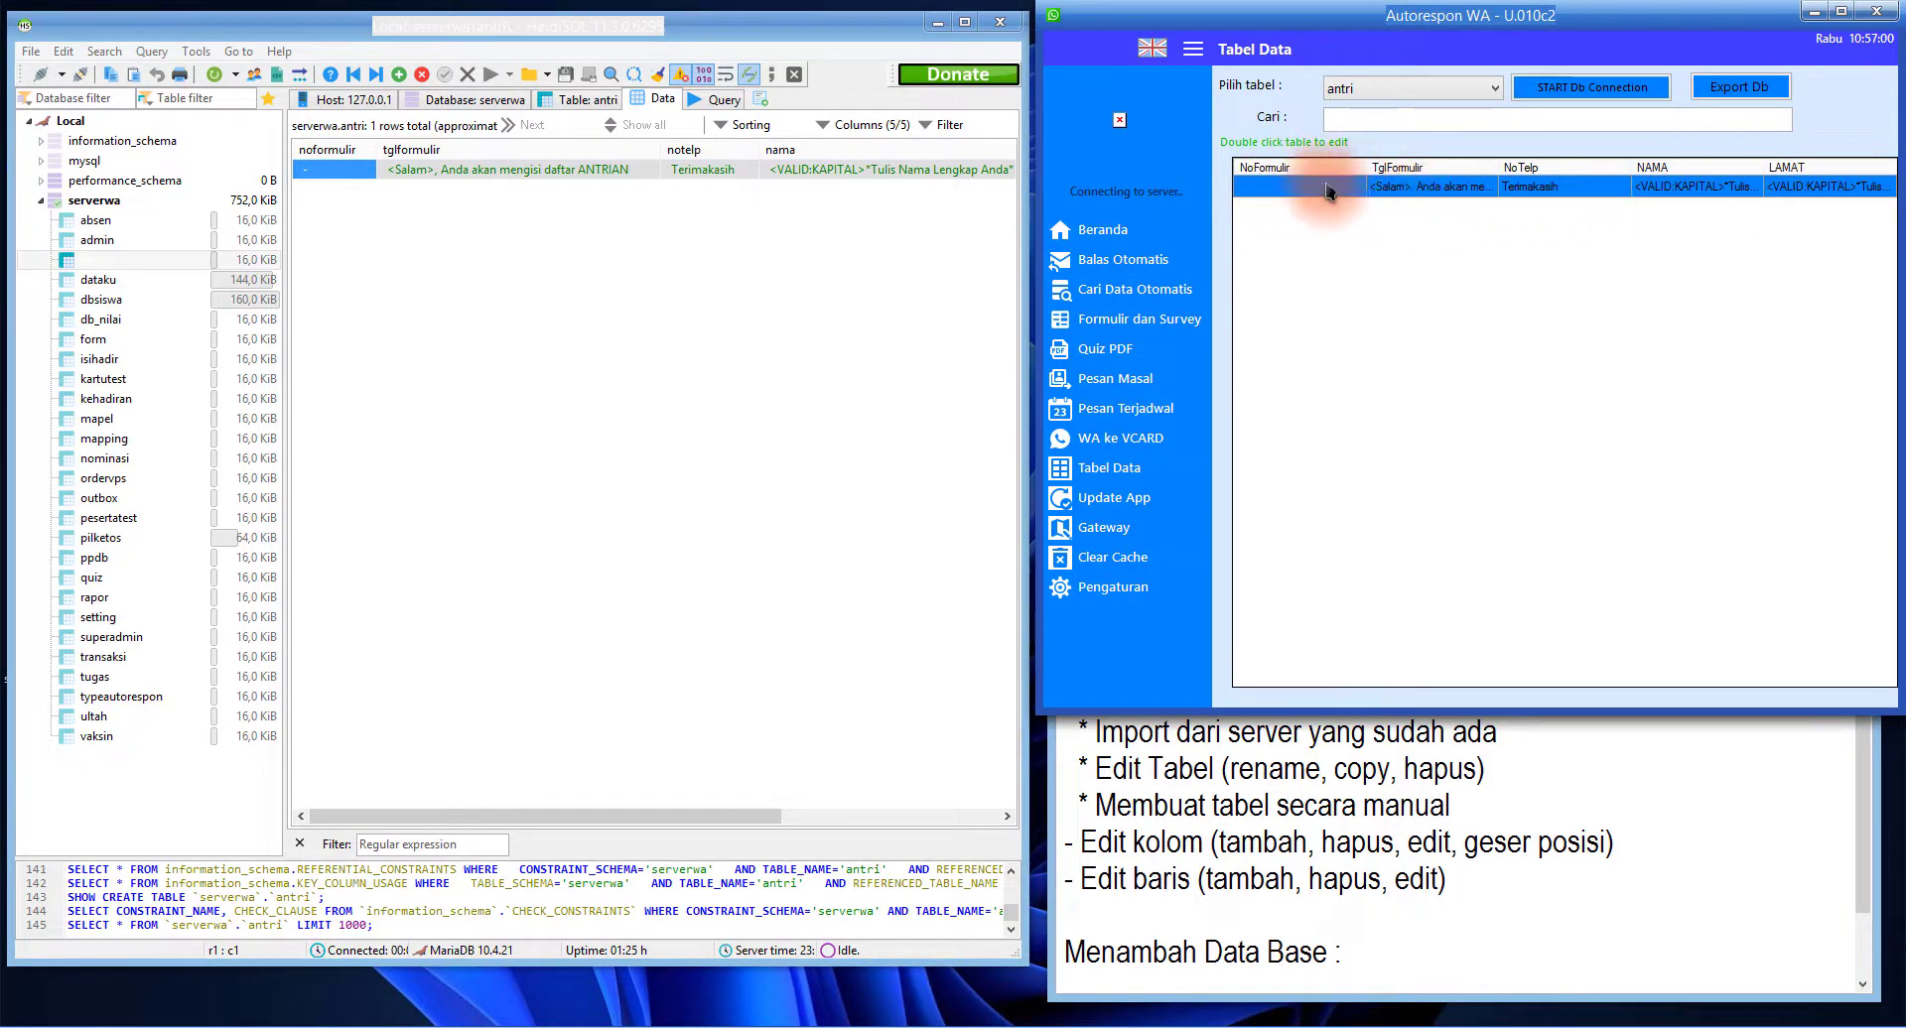
click(692, 320)
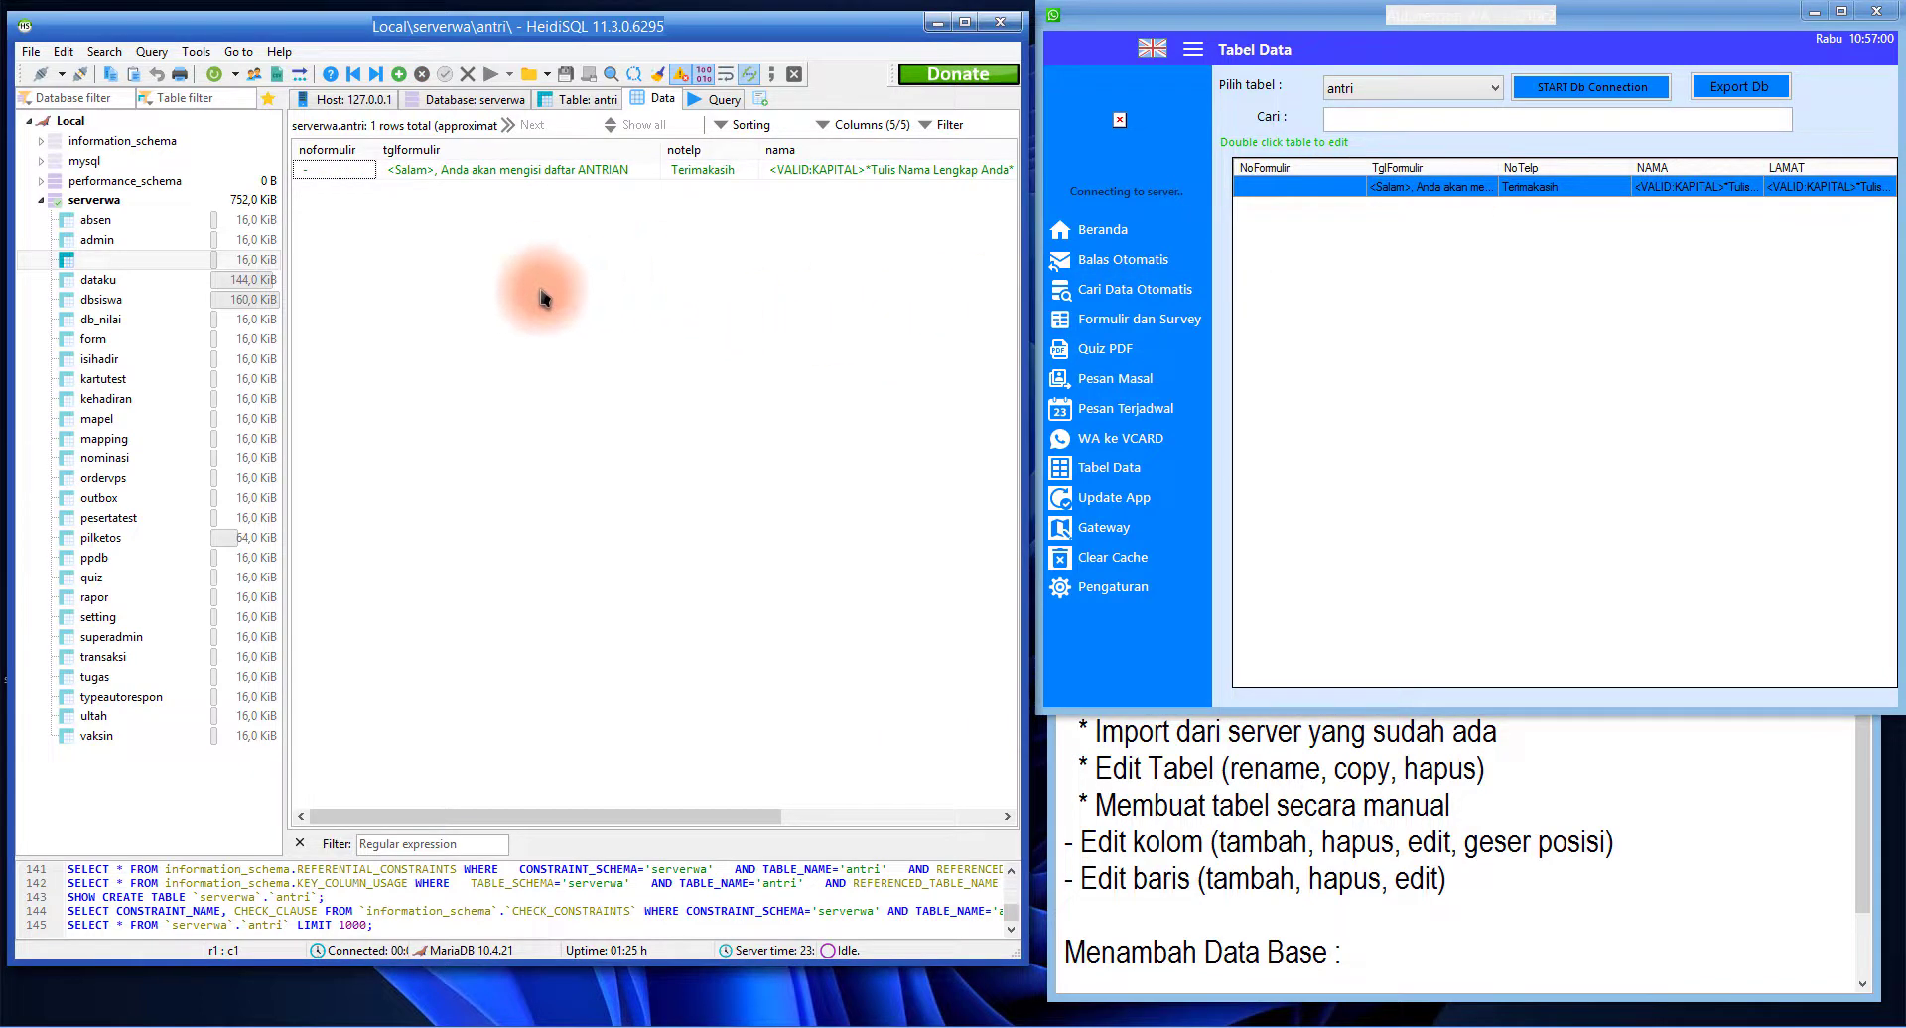
click(1541, 264)
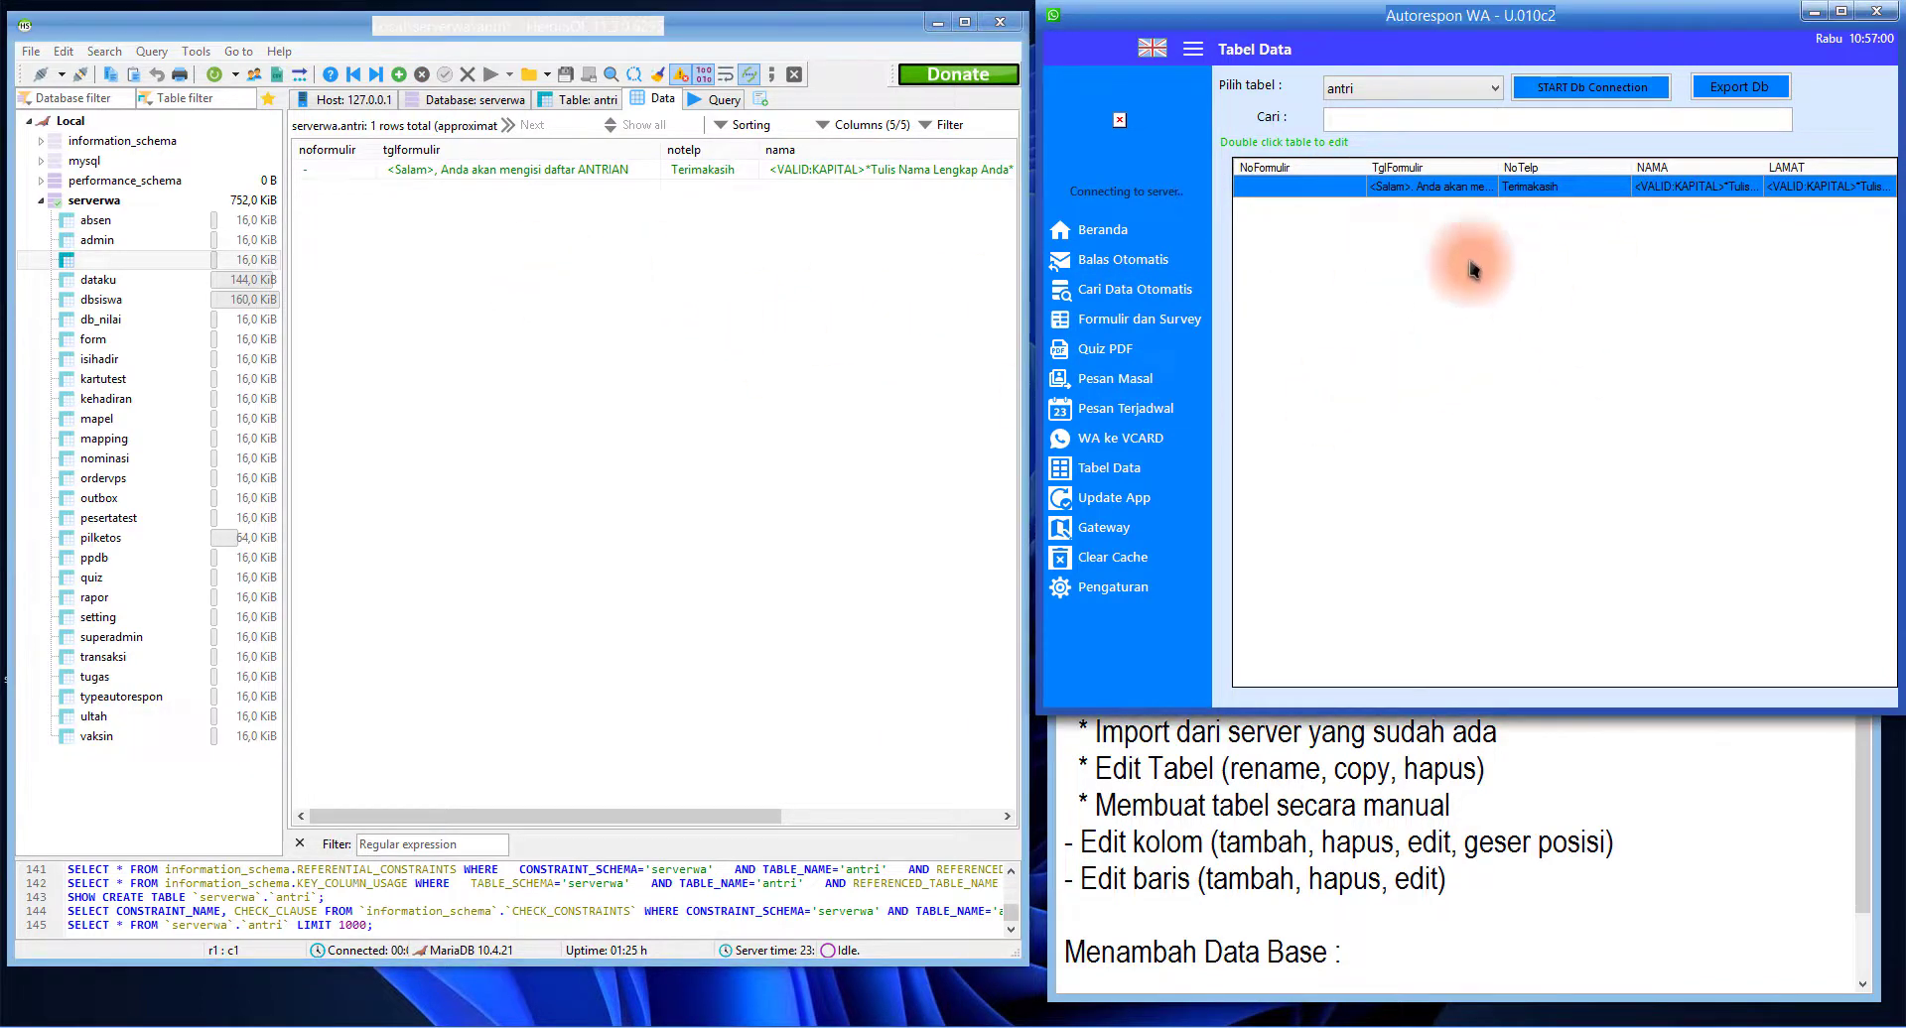
click(593, 277)
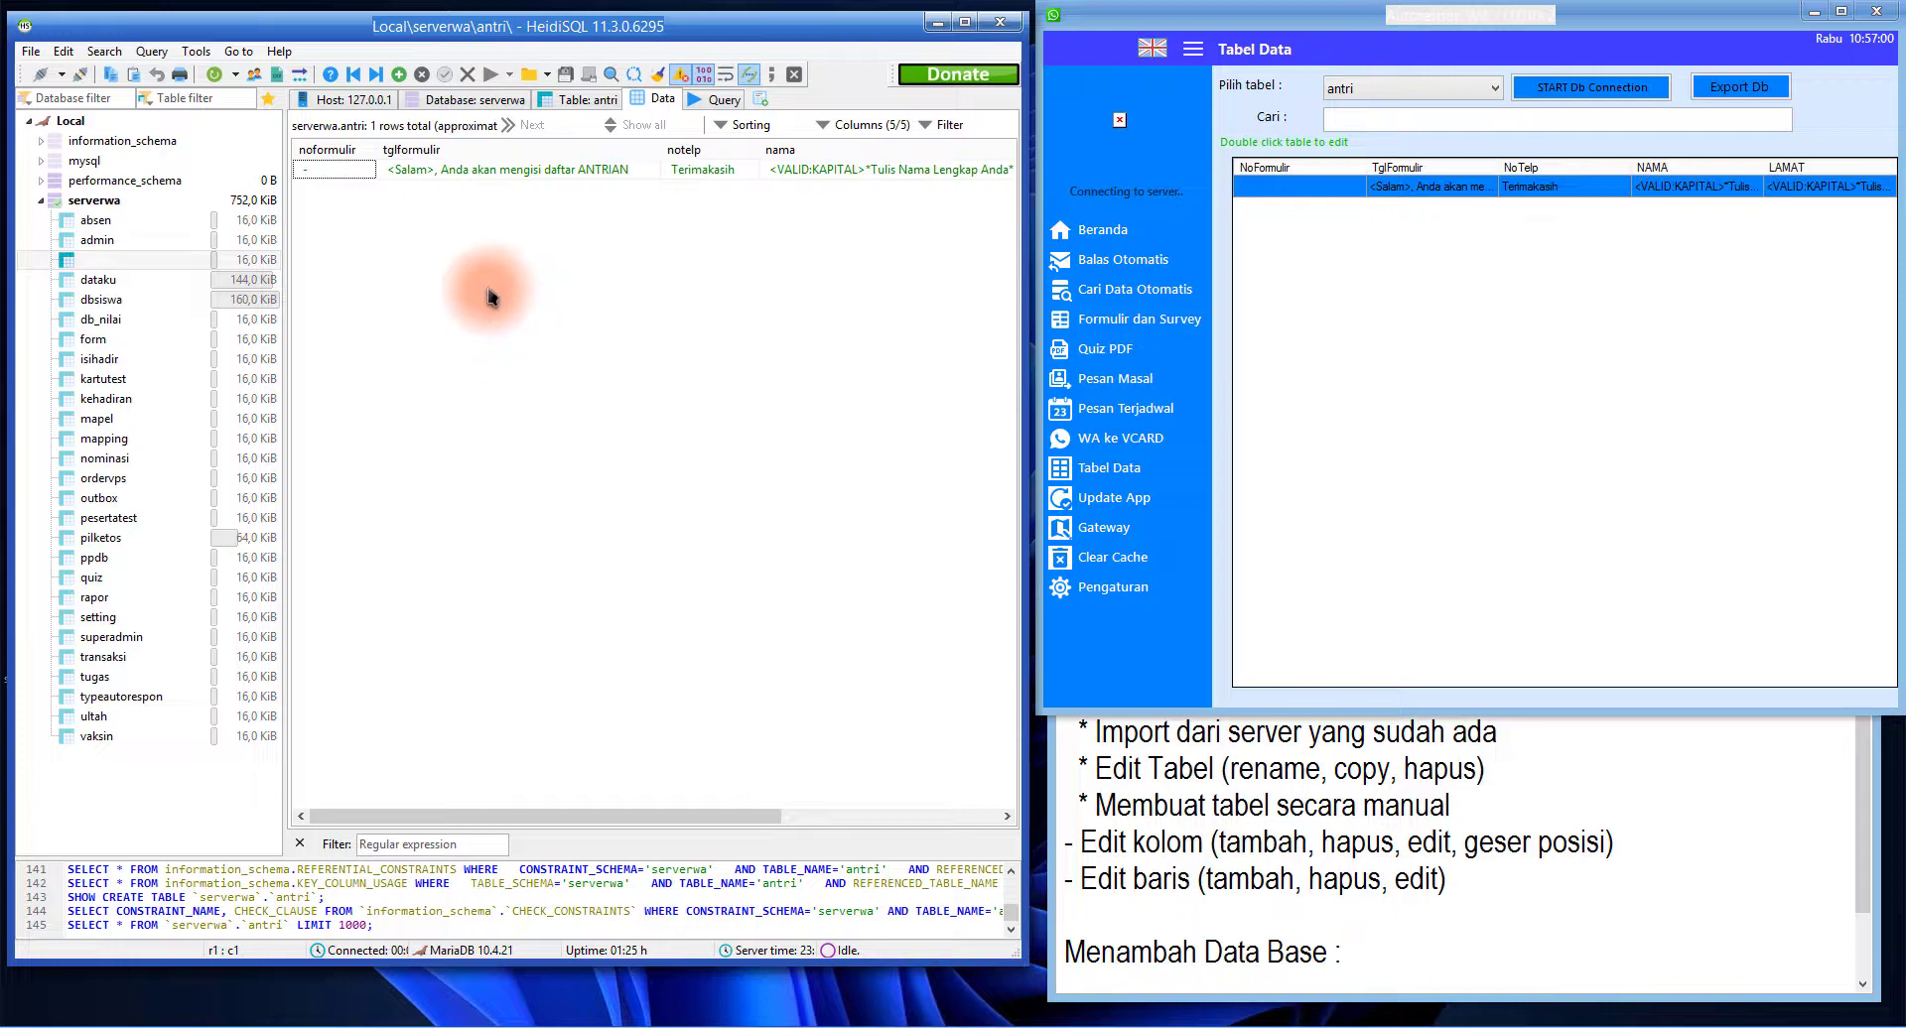
Highlight "Import dari server yang sudah ada" in the Notepad outline
click(1253, 770)
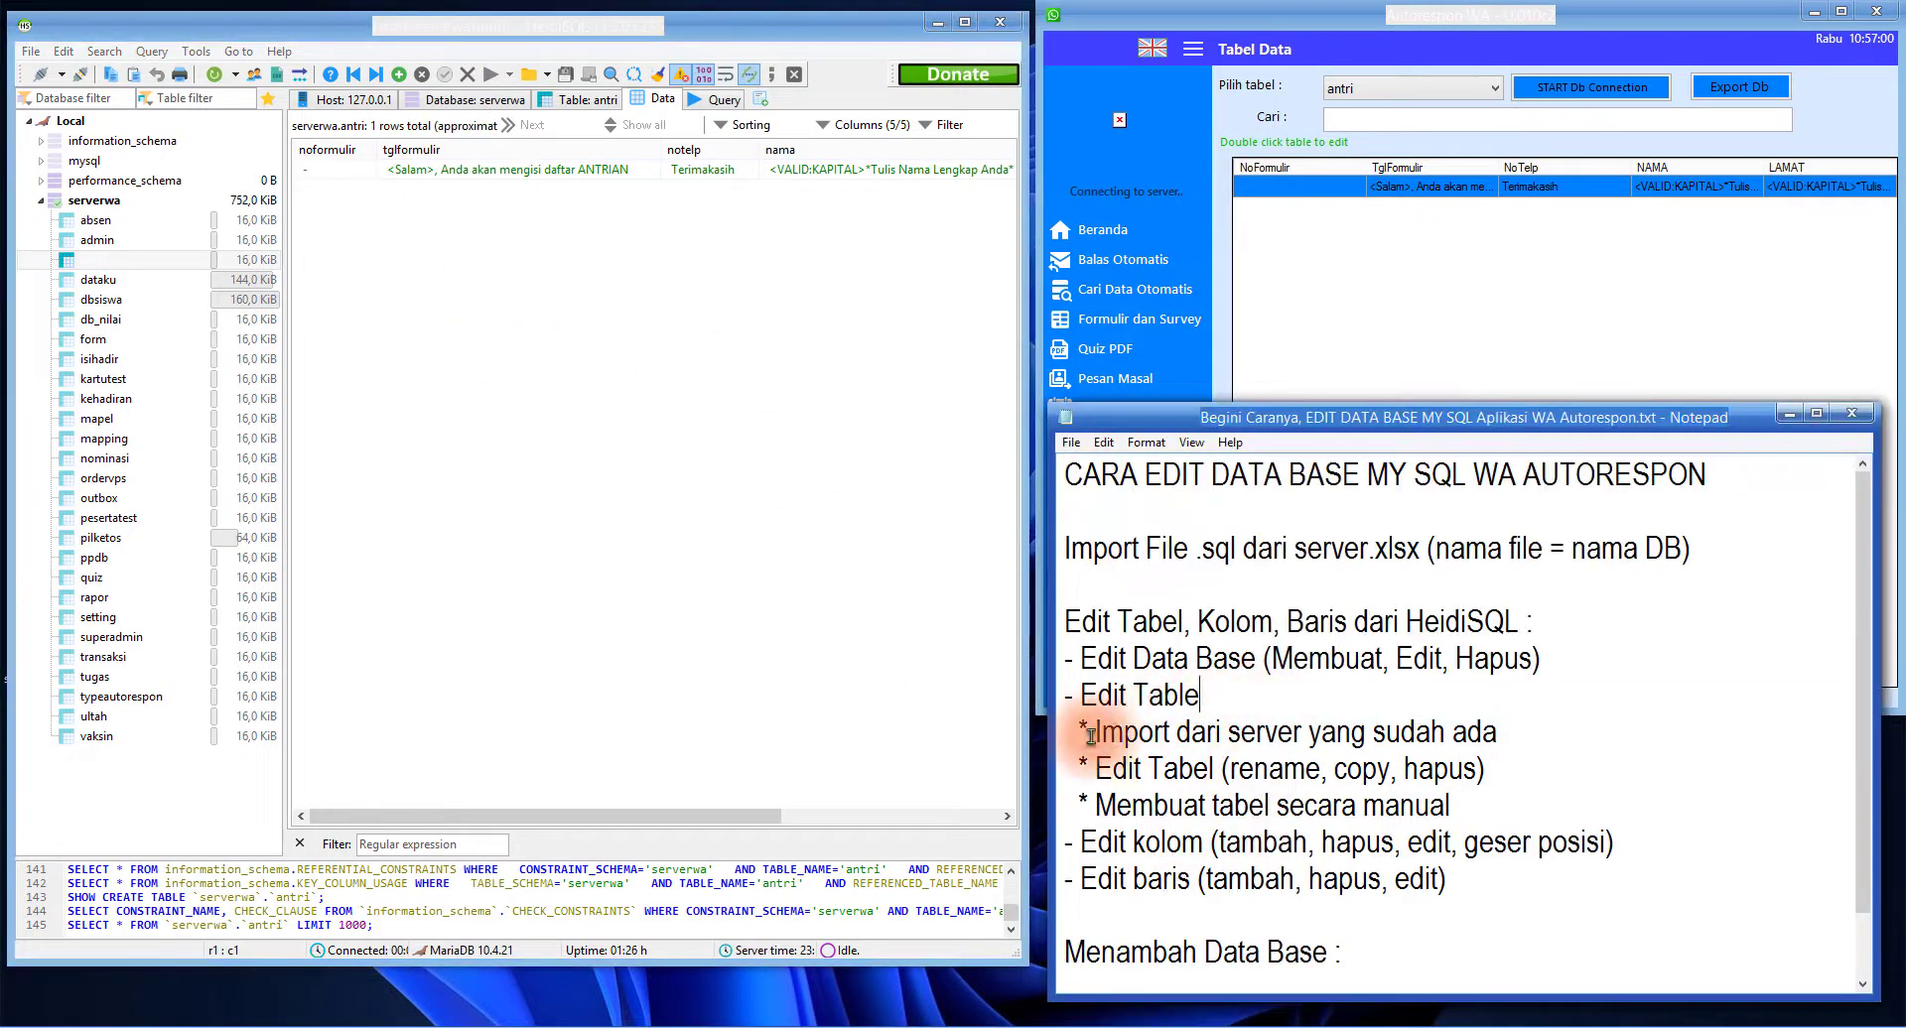
drag(1091, 734, 1247, 736)
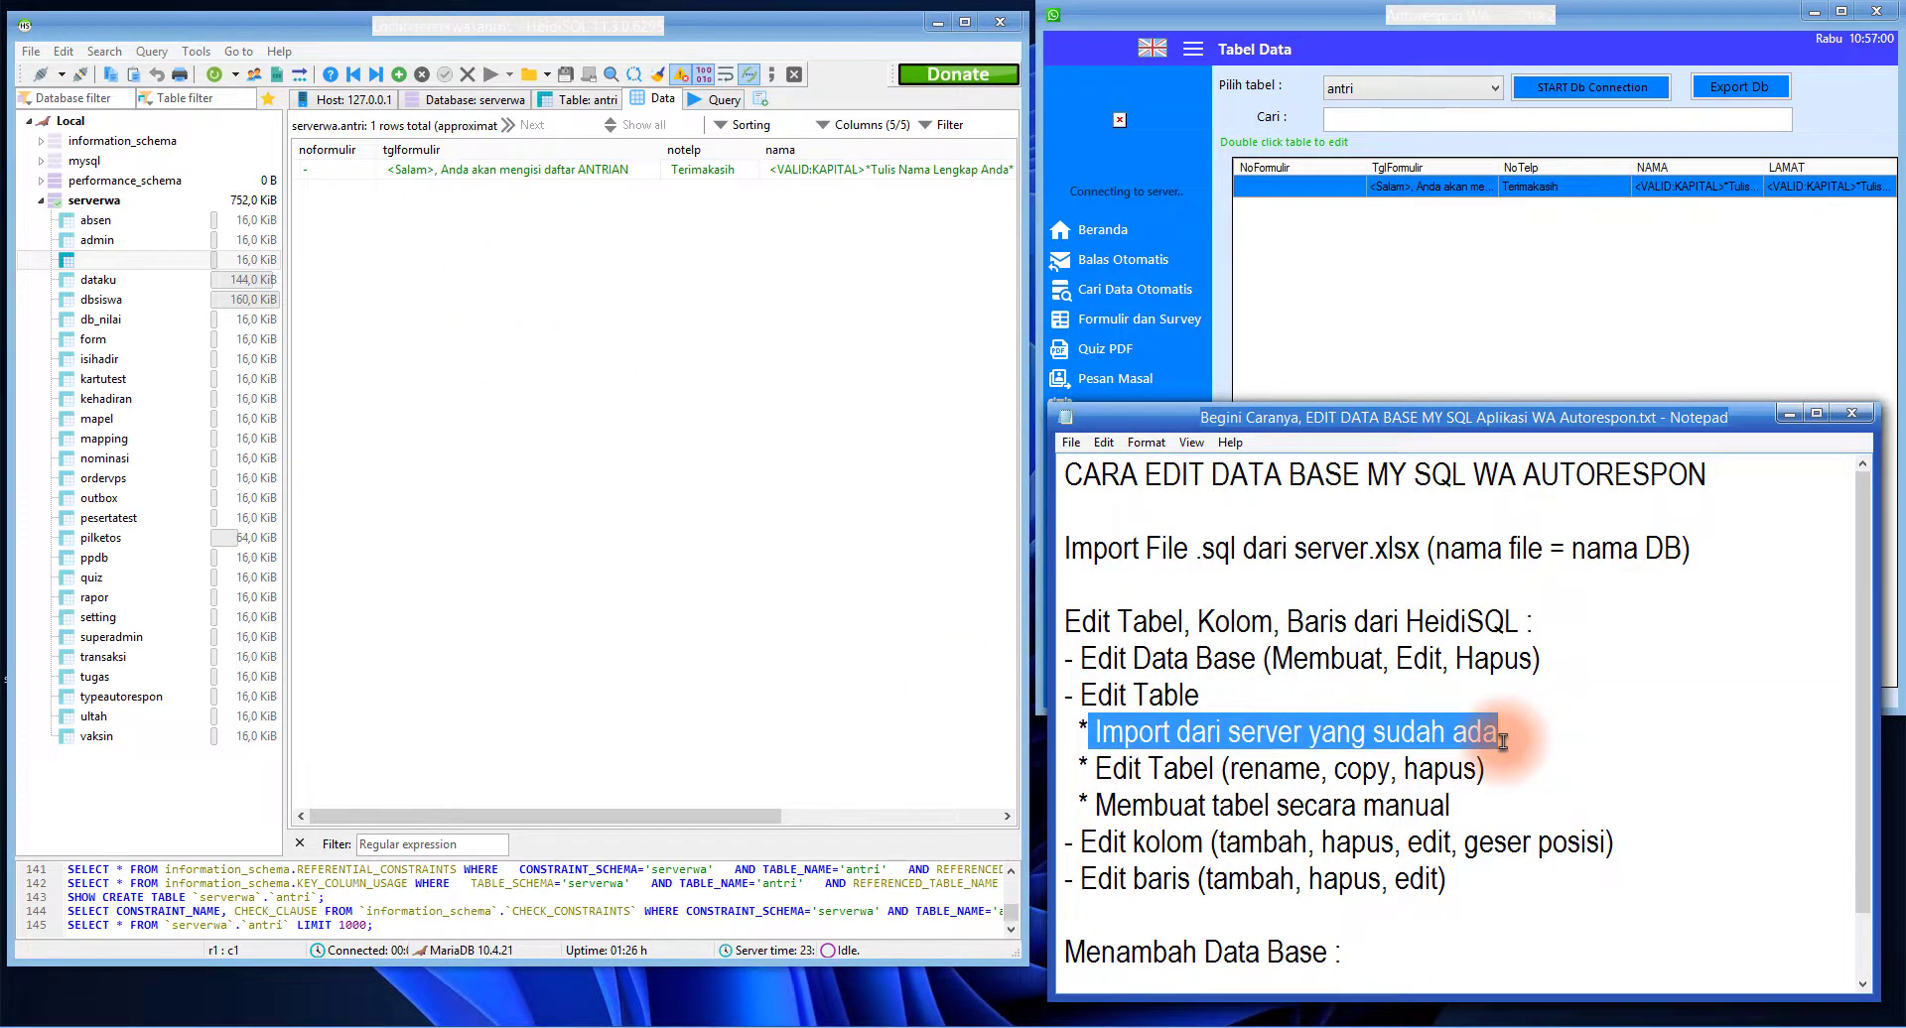
Highlight the "Edit Tabel" item and its "(rename, copy, hapus)" note in the Notepad outline
drag(1101, 770, 1191, 773)
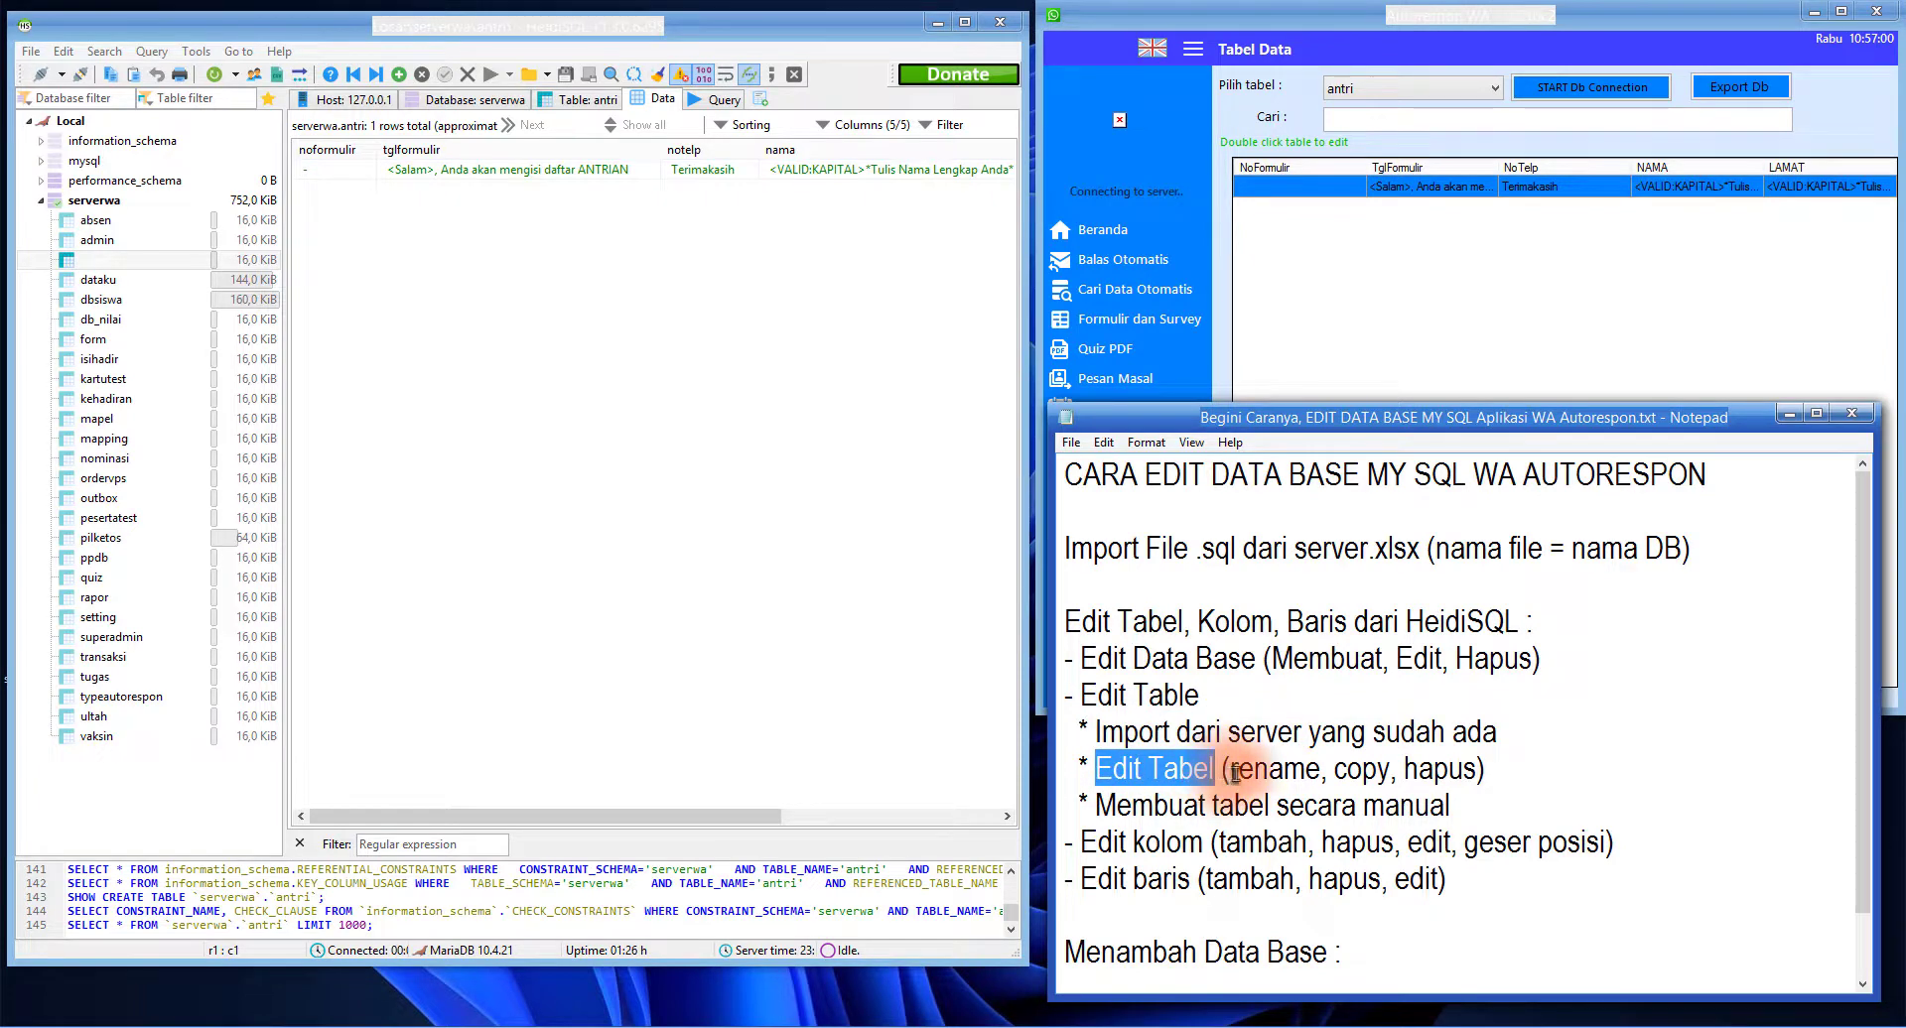
drag(1231, 770, 1343, 781)
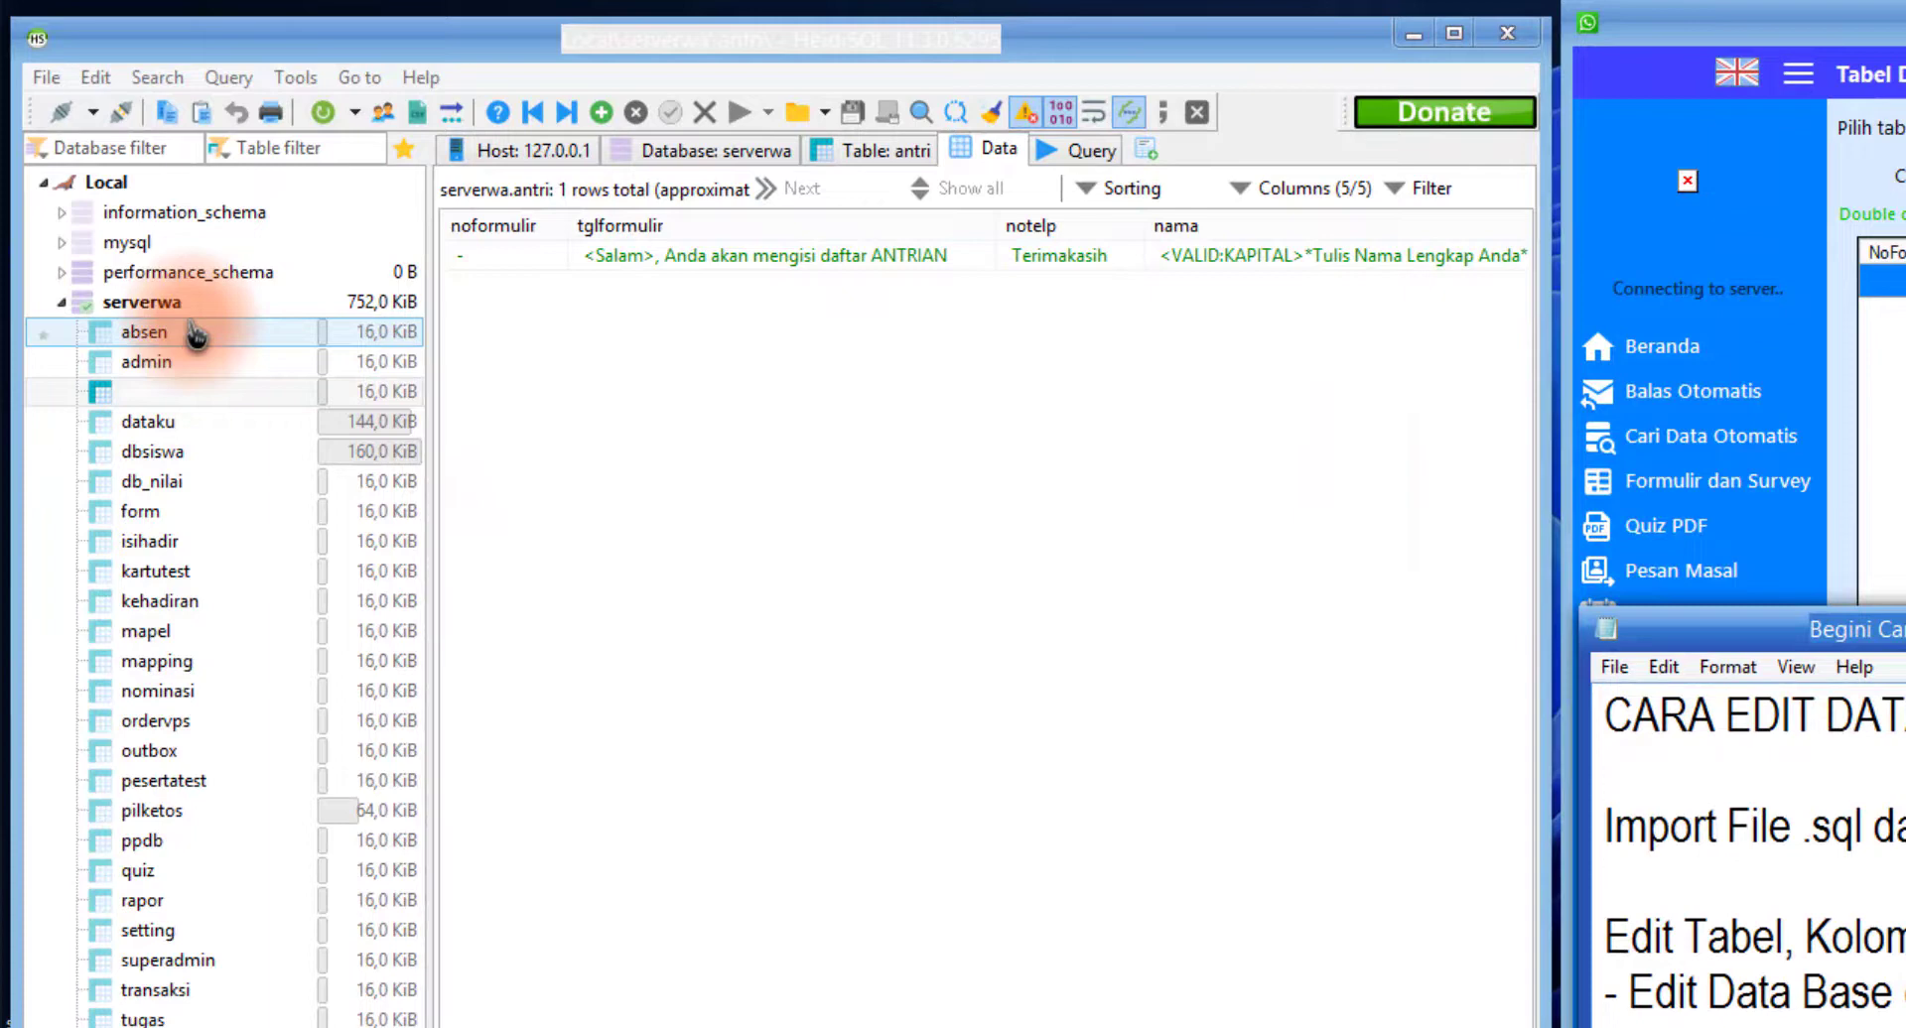
Open the vaksin table from the serverwa database in HeidiSQL and view its data rows and column structure
click(191, 306)
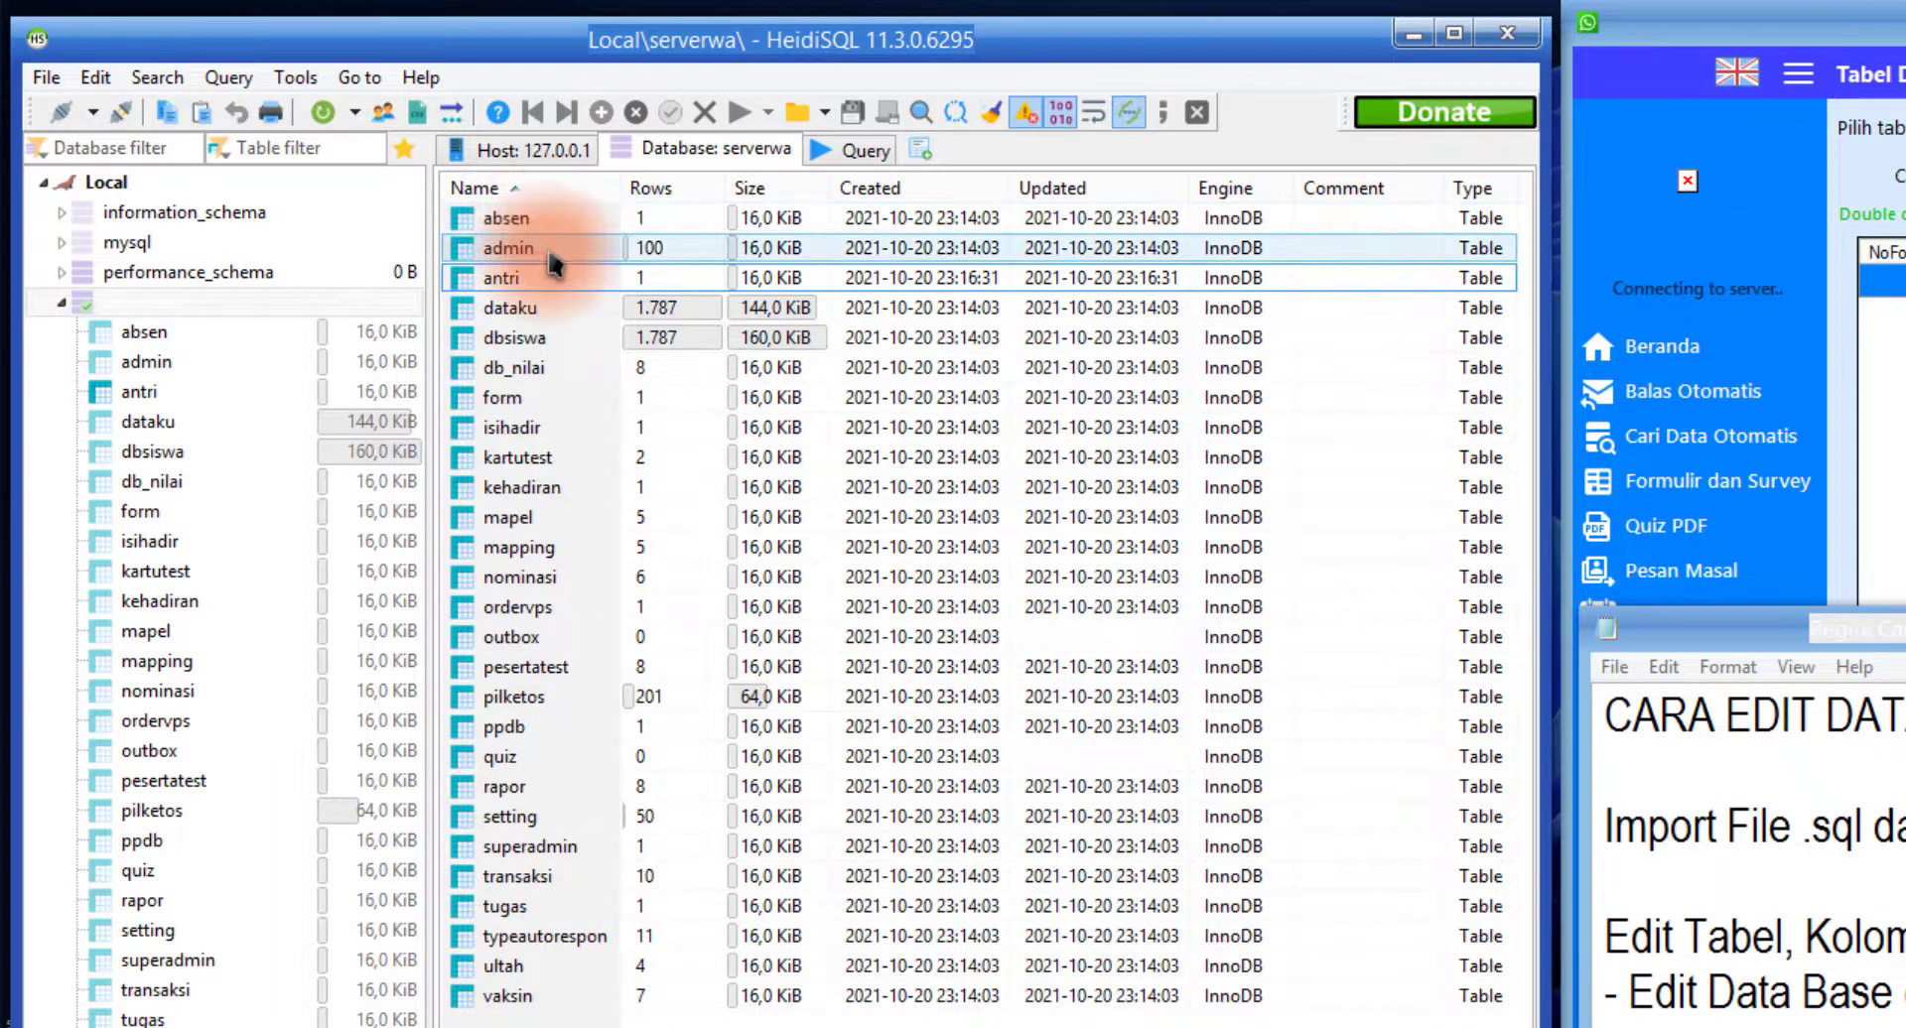
click(534, 997)
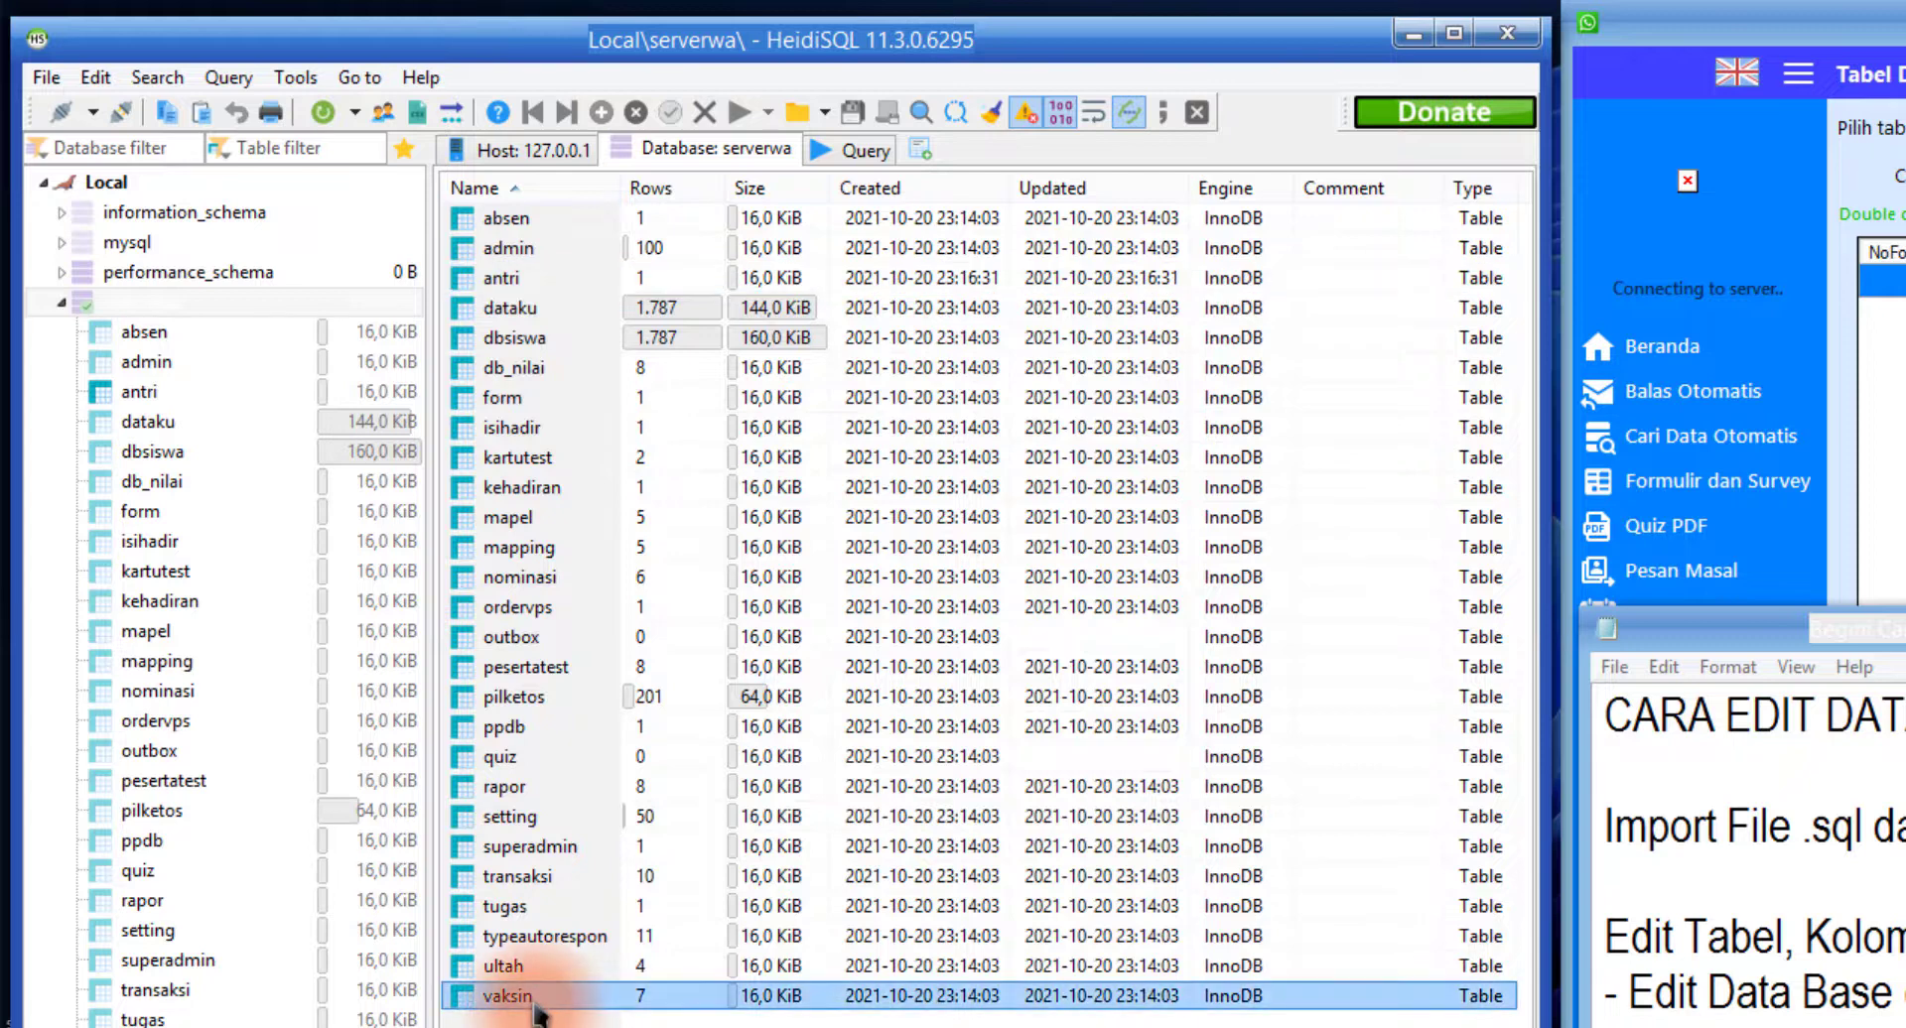
double_click(534, 998)
click(1010, 149)
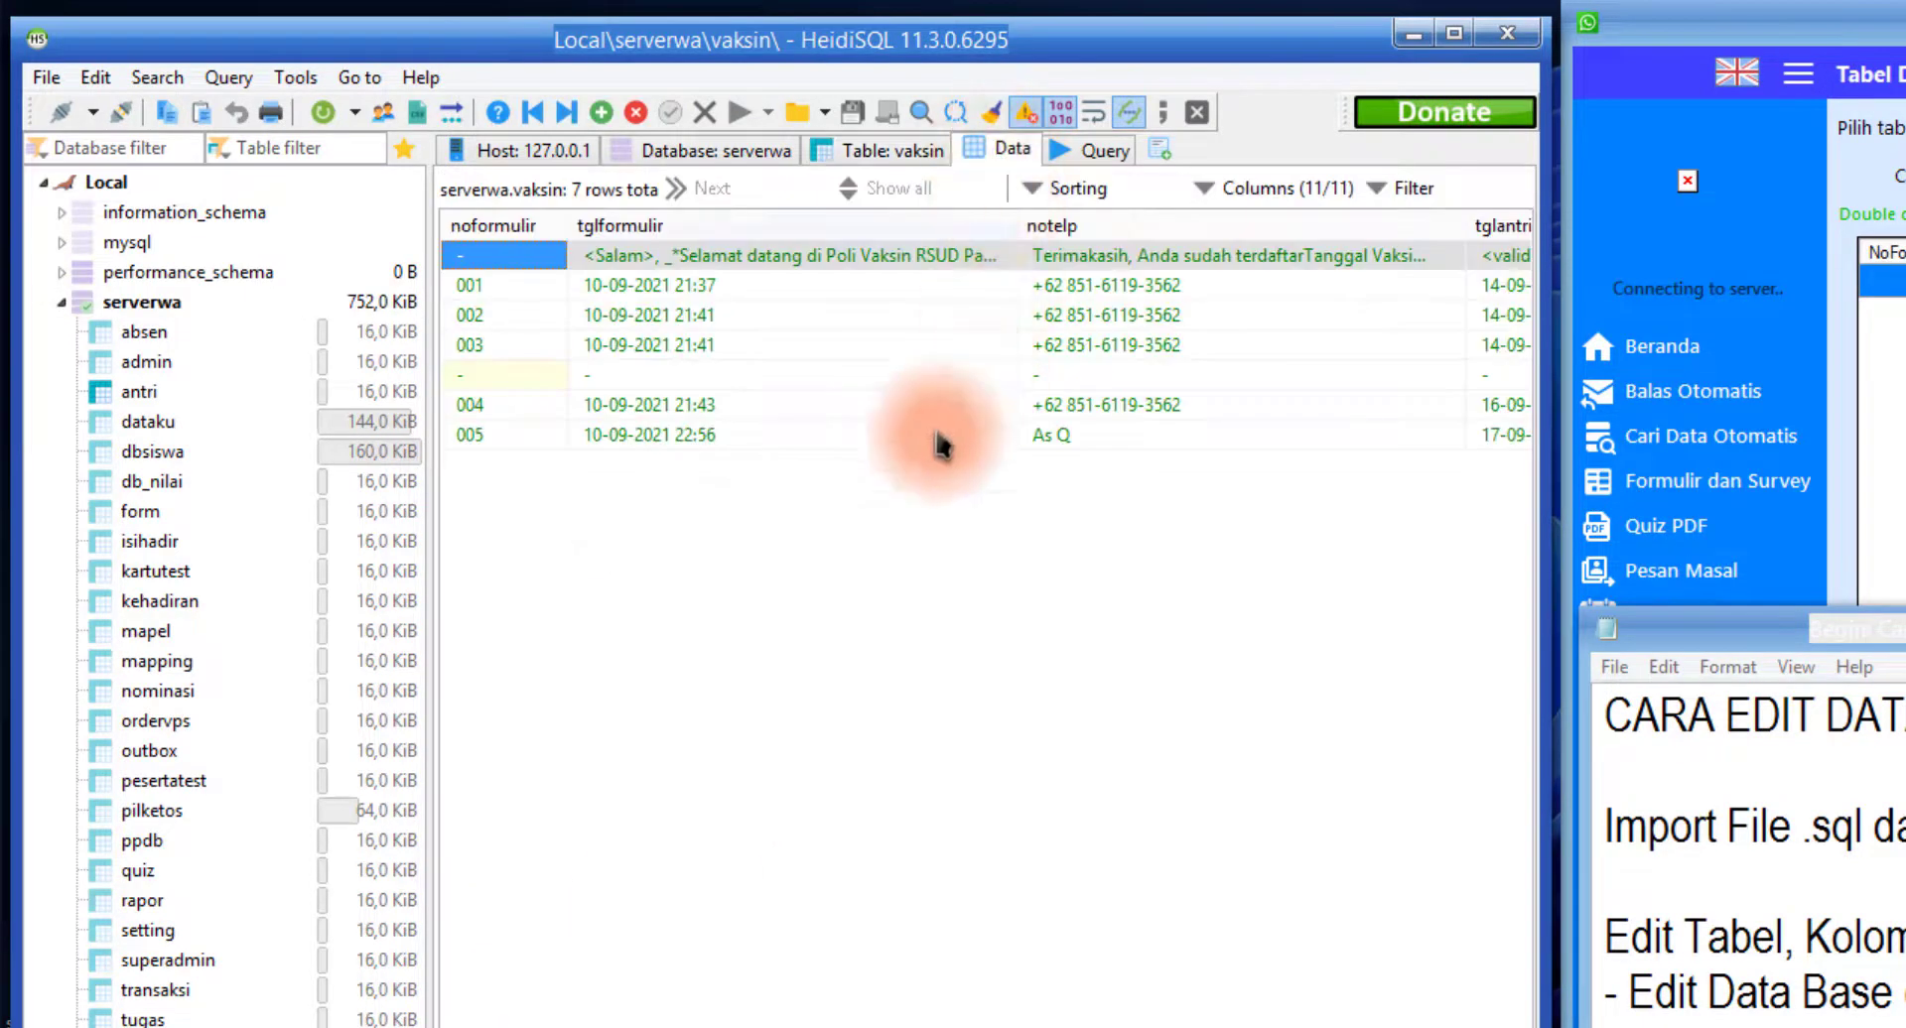
click(908, 159)
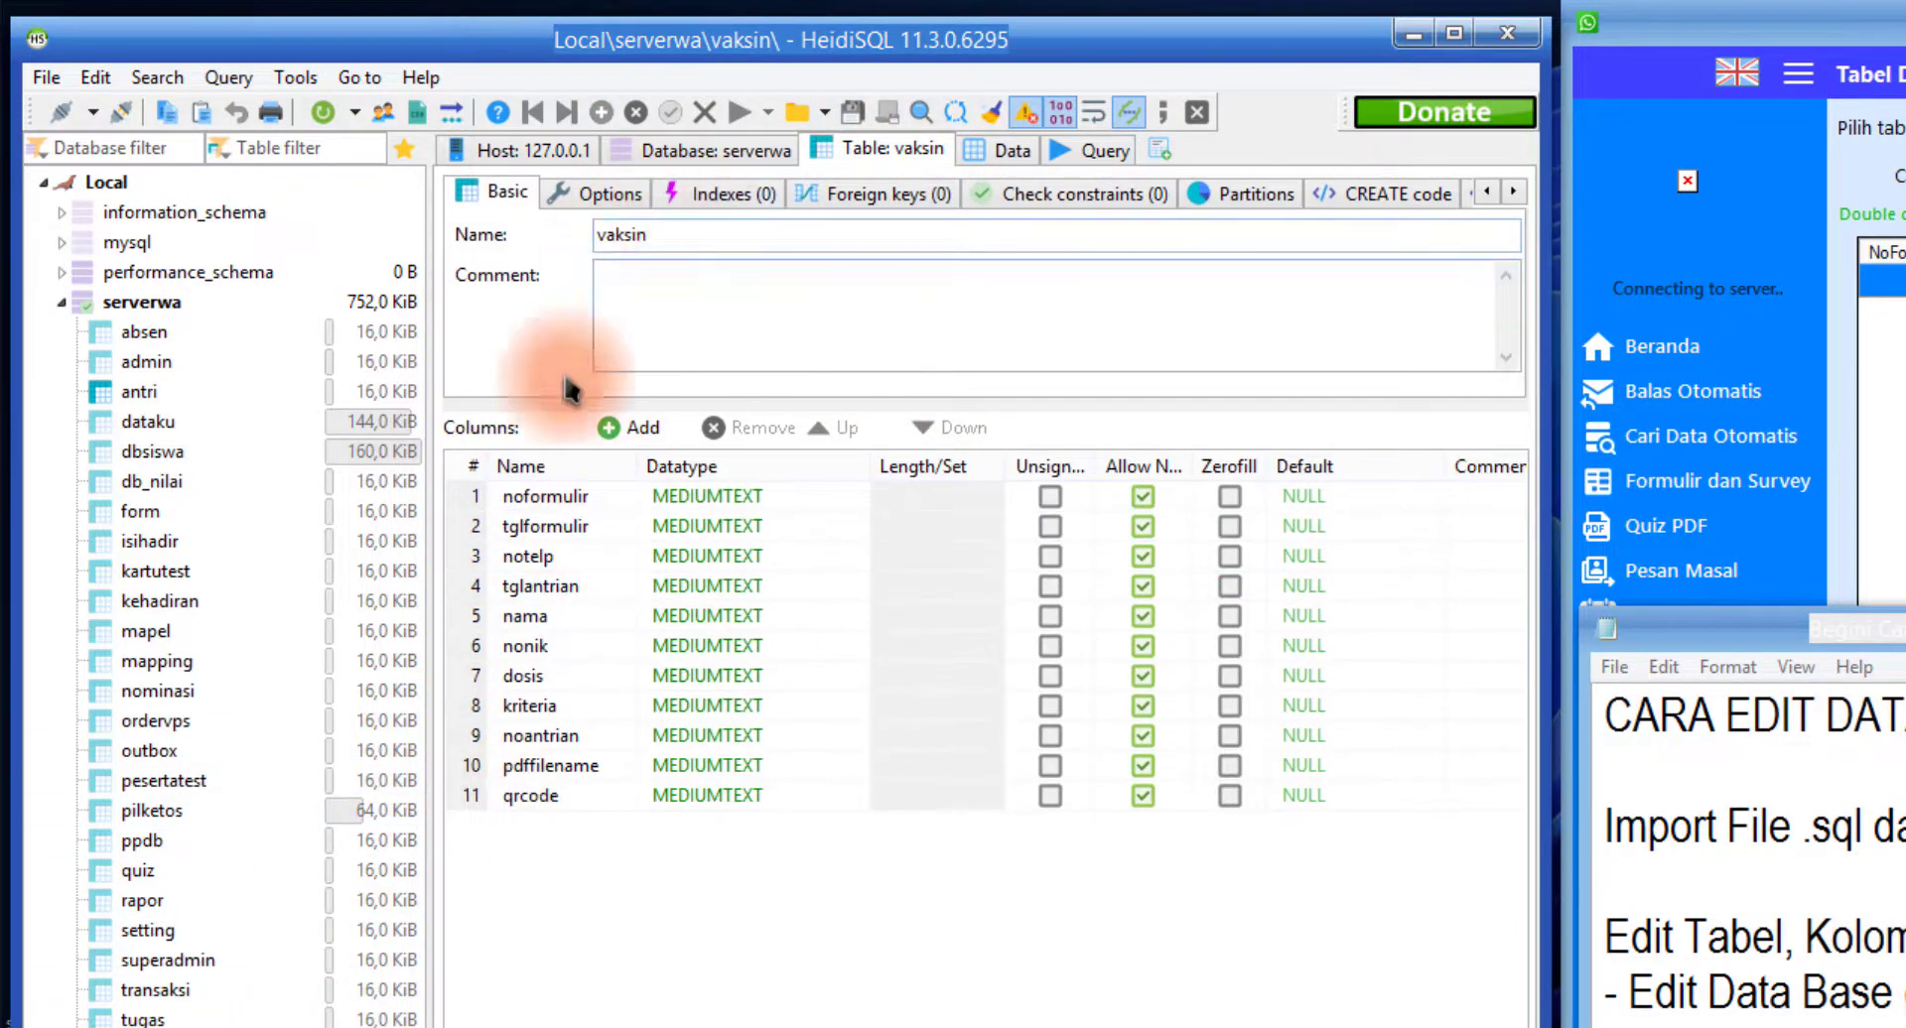
Open the vaksin table for editing from the serverwa table list, rename it as vaksinasi, and save the change
click(139, 302)
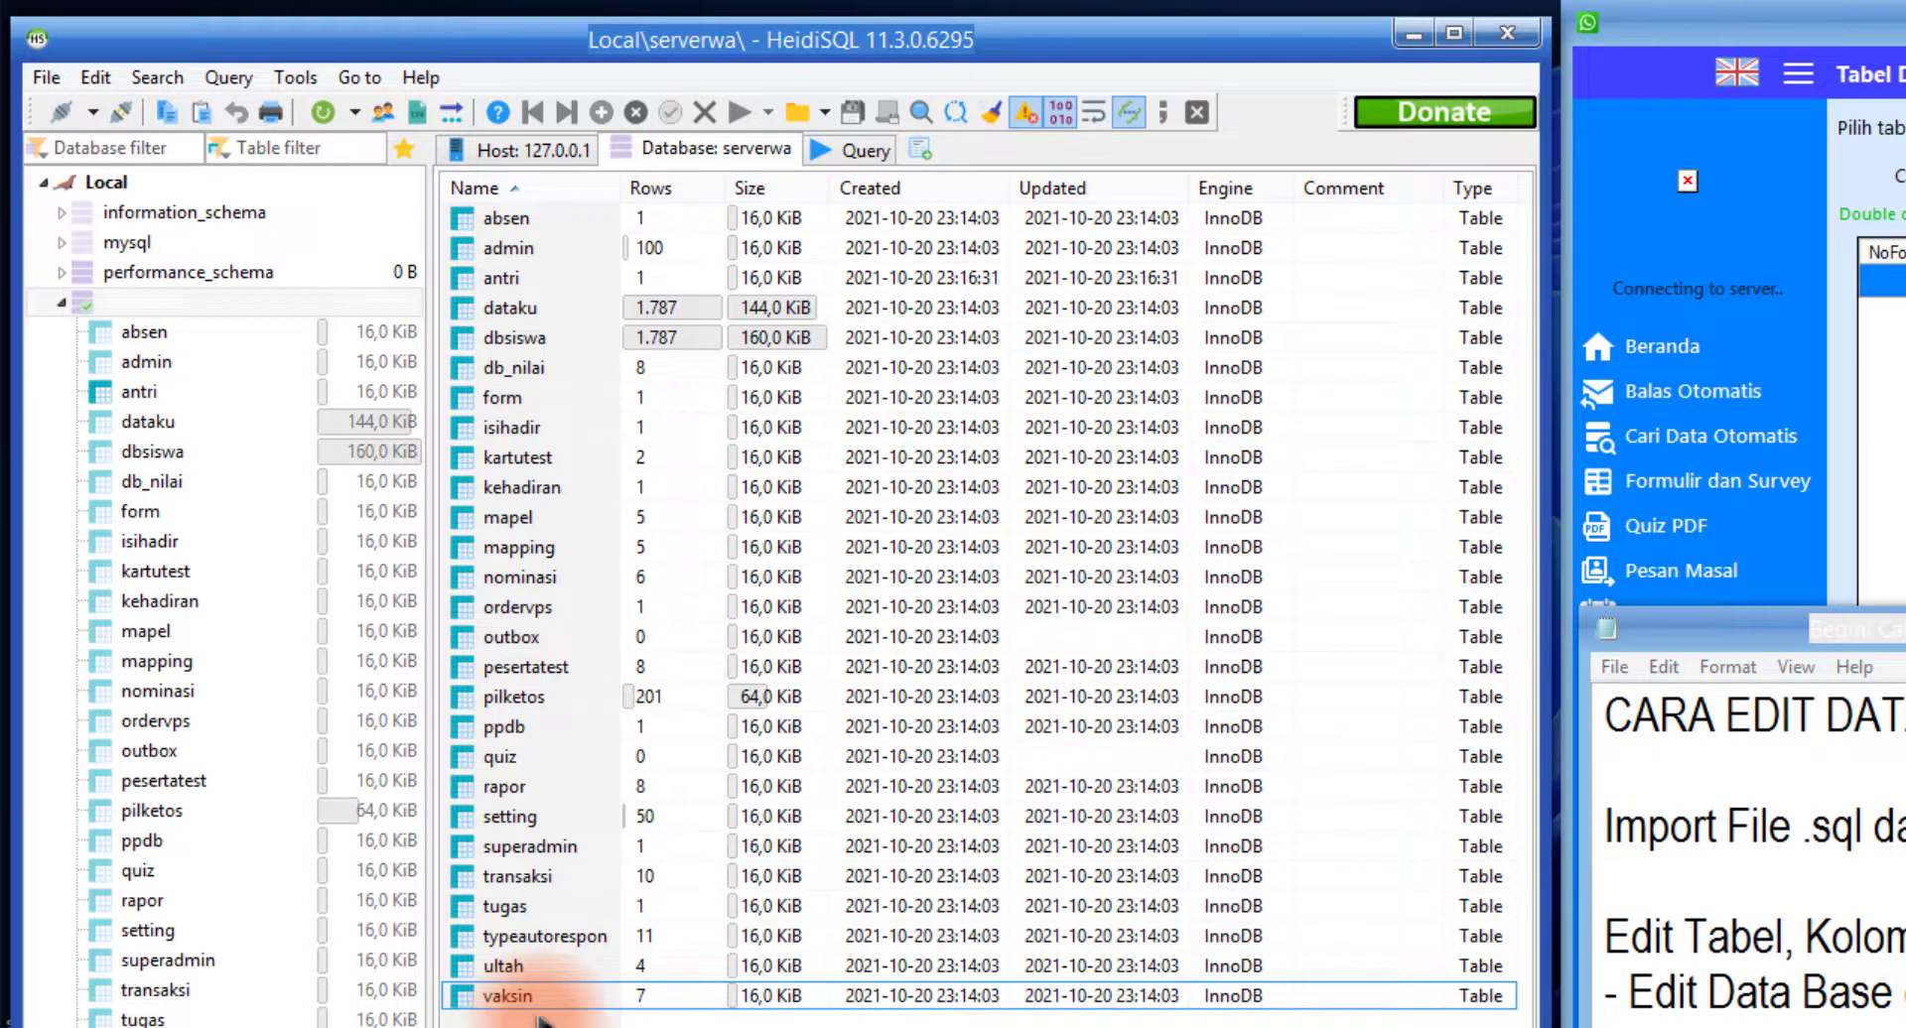
click(537, 1007)
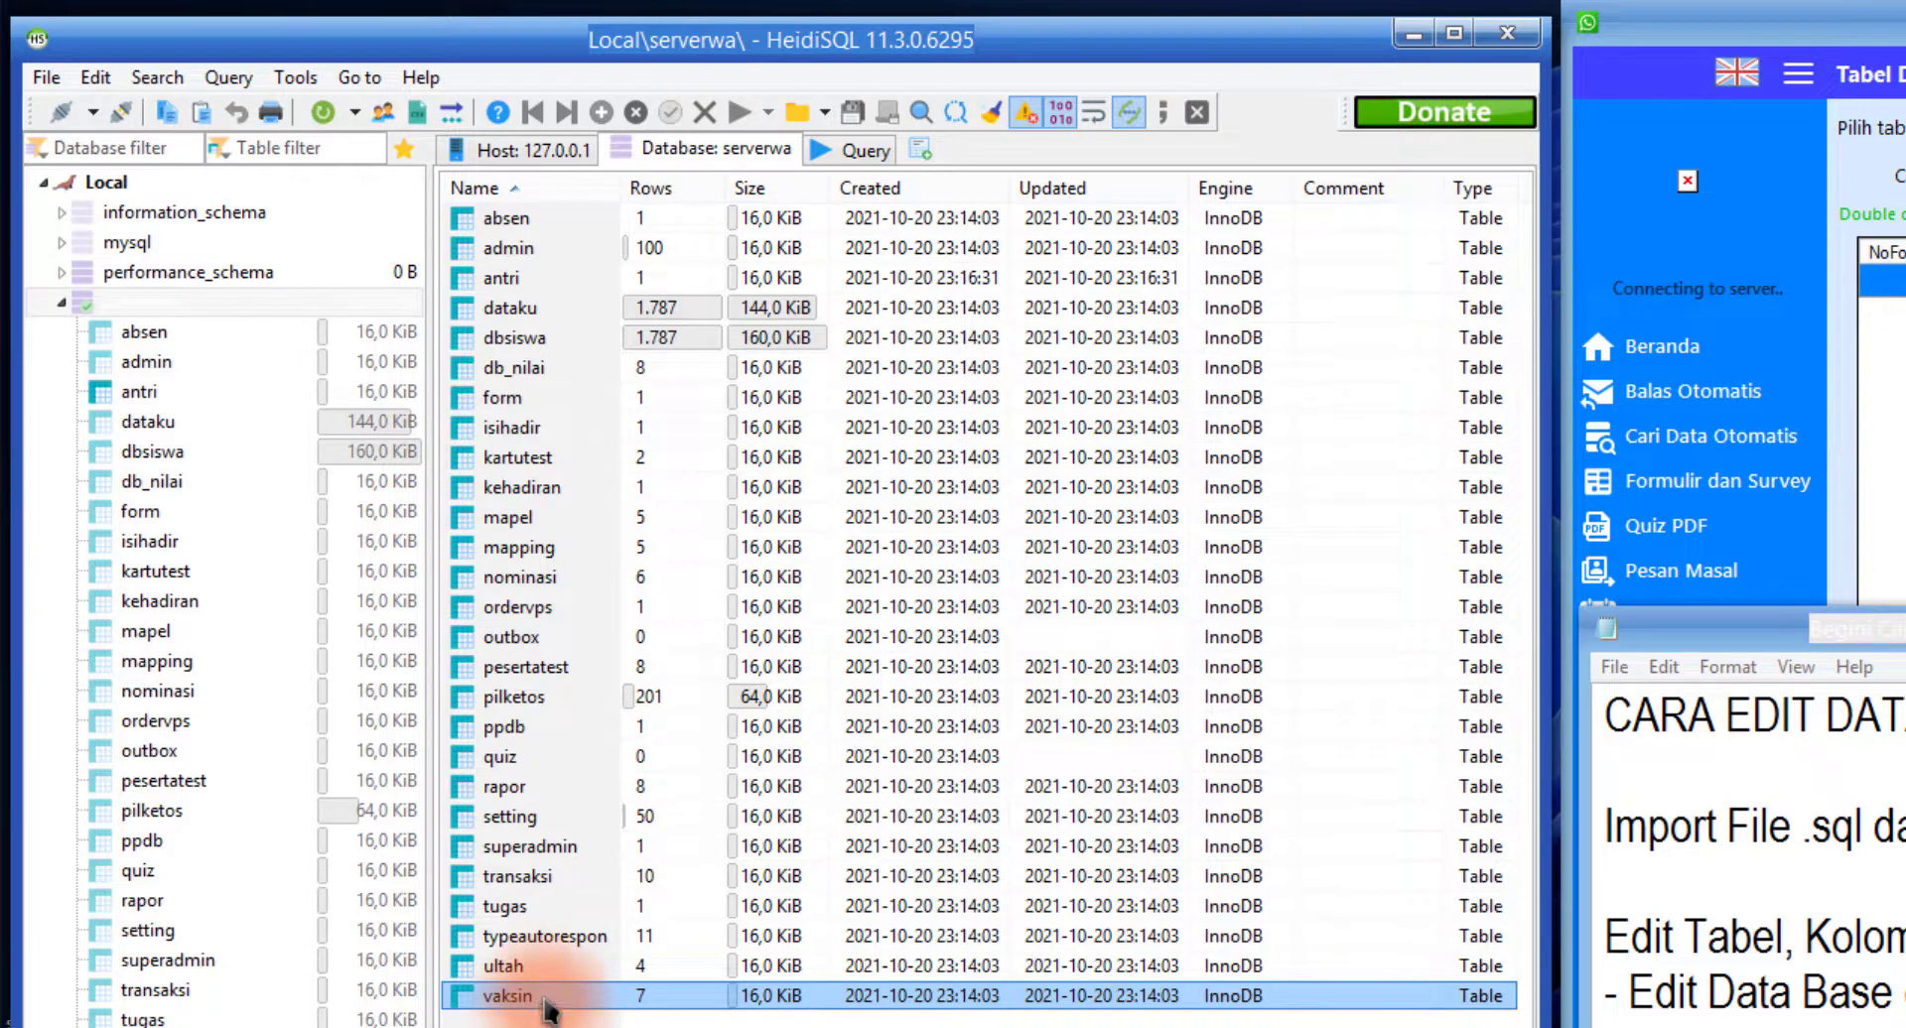
right_click(548, 1008)
click(620, 426)
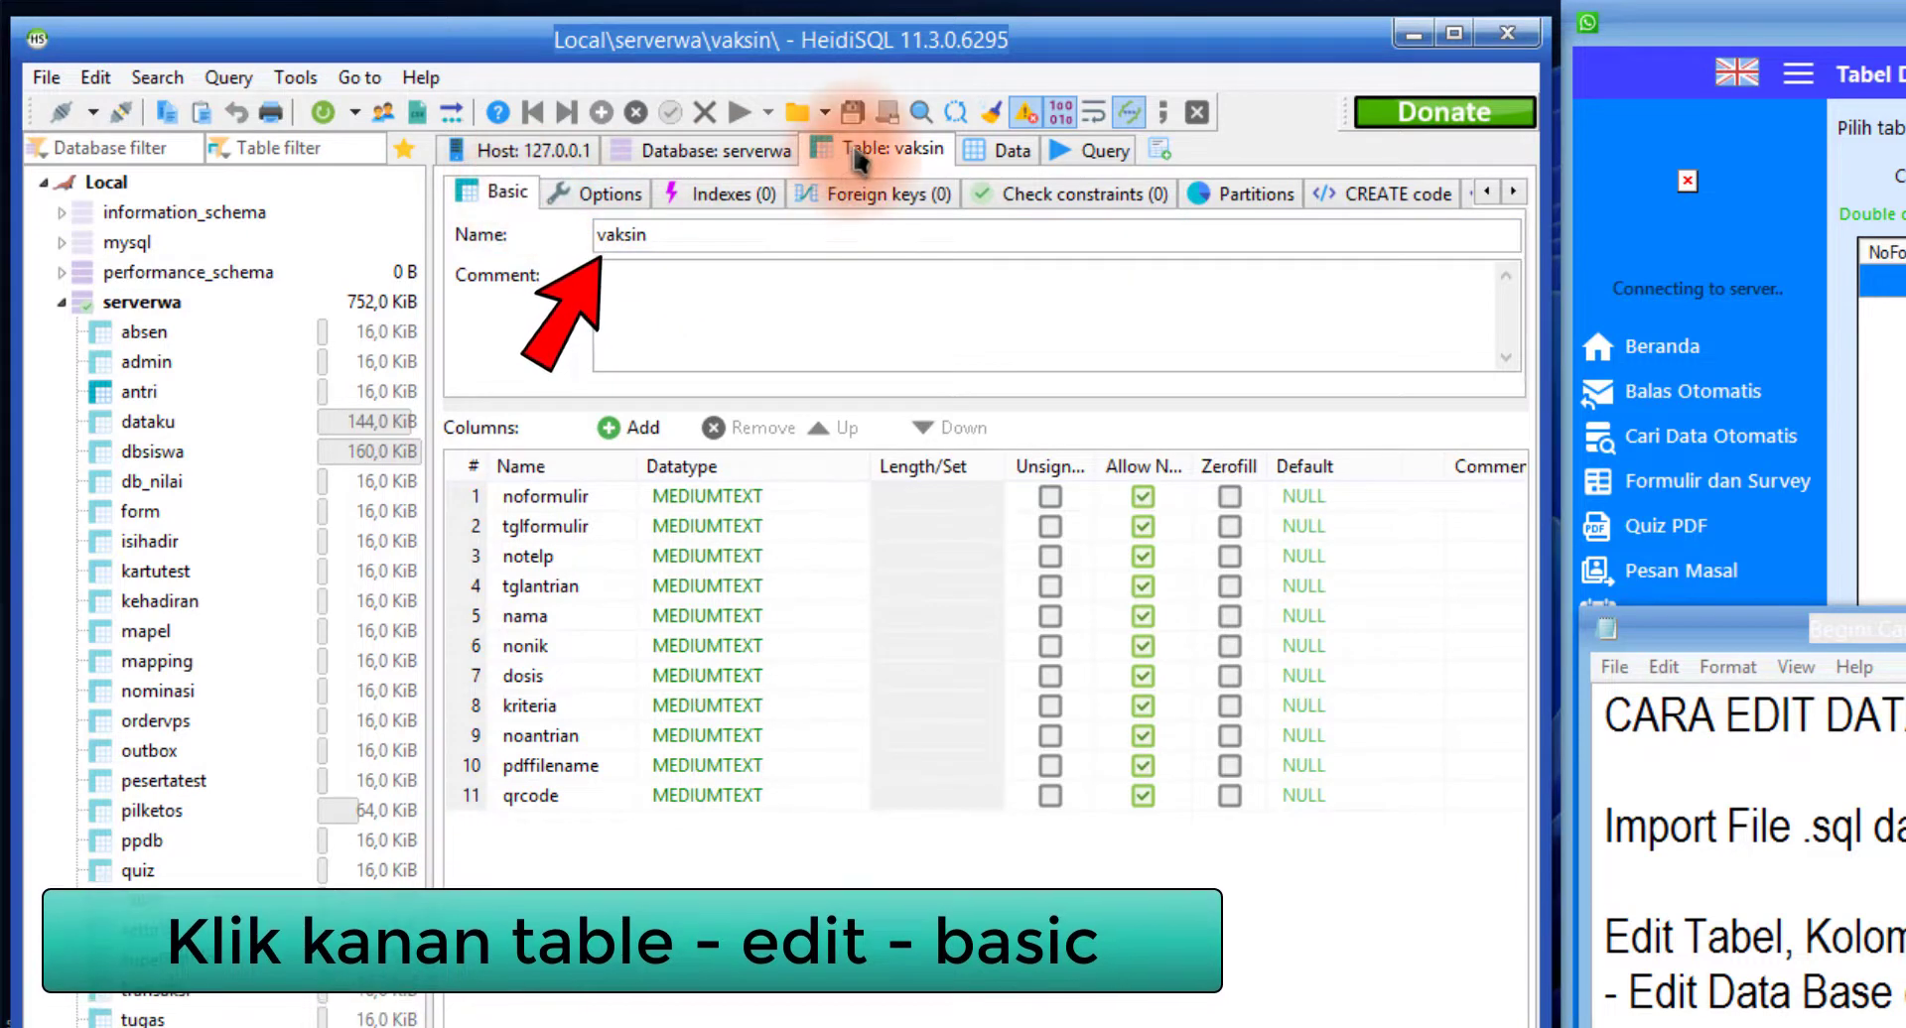
click(664, 235)
double_click(667, 235)
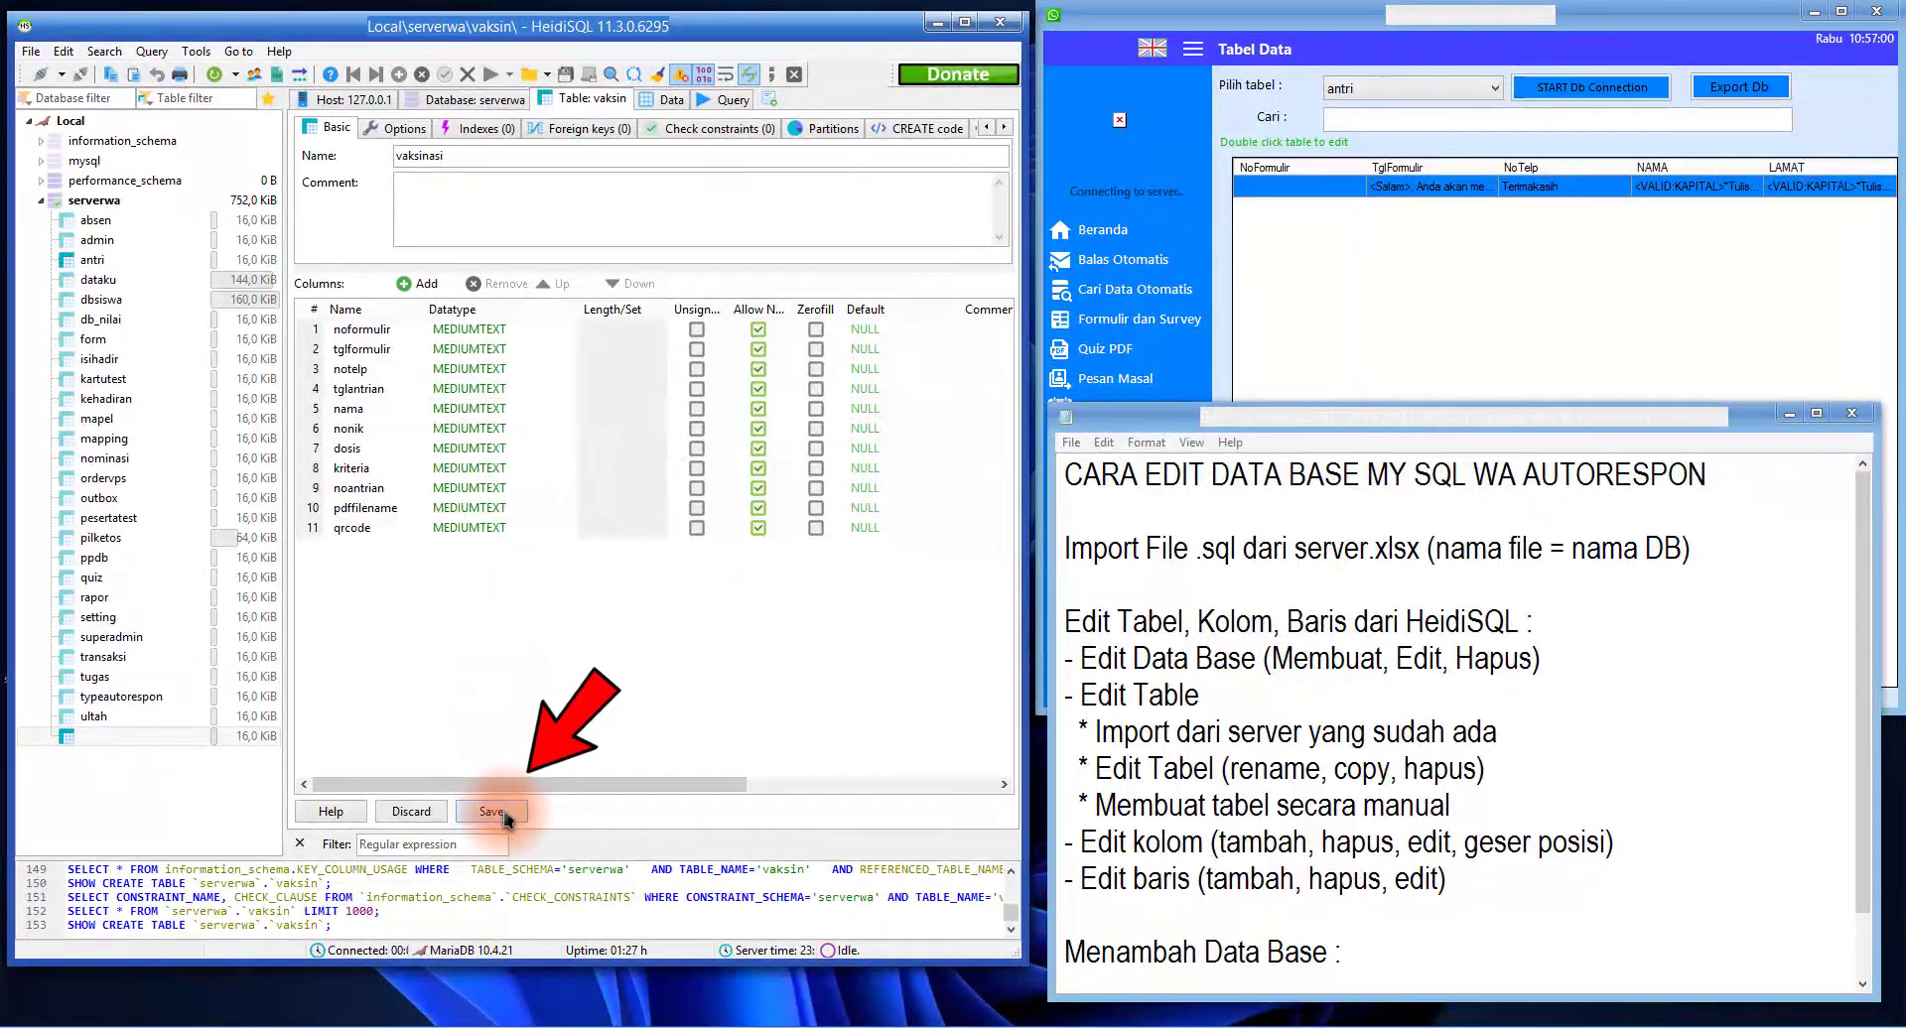
click(505, 815)
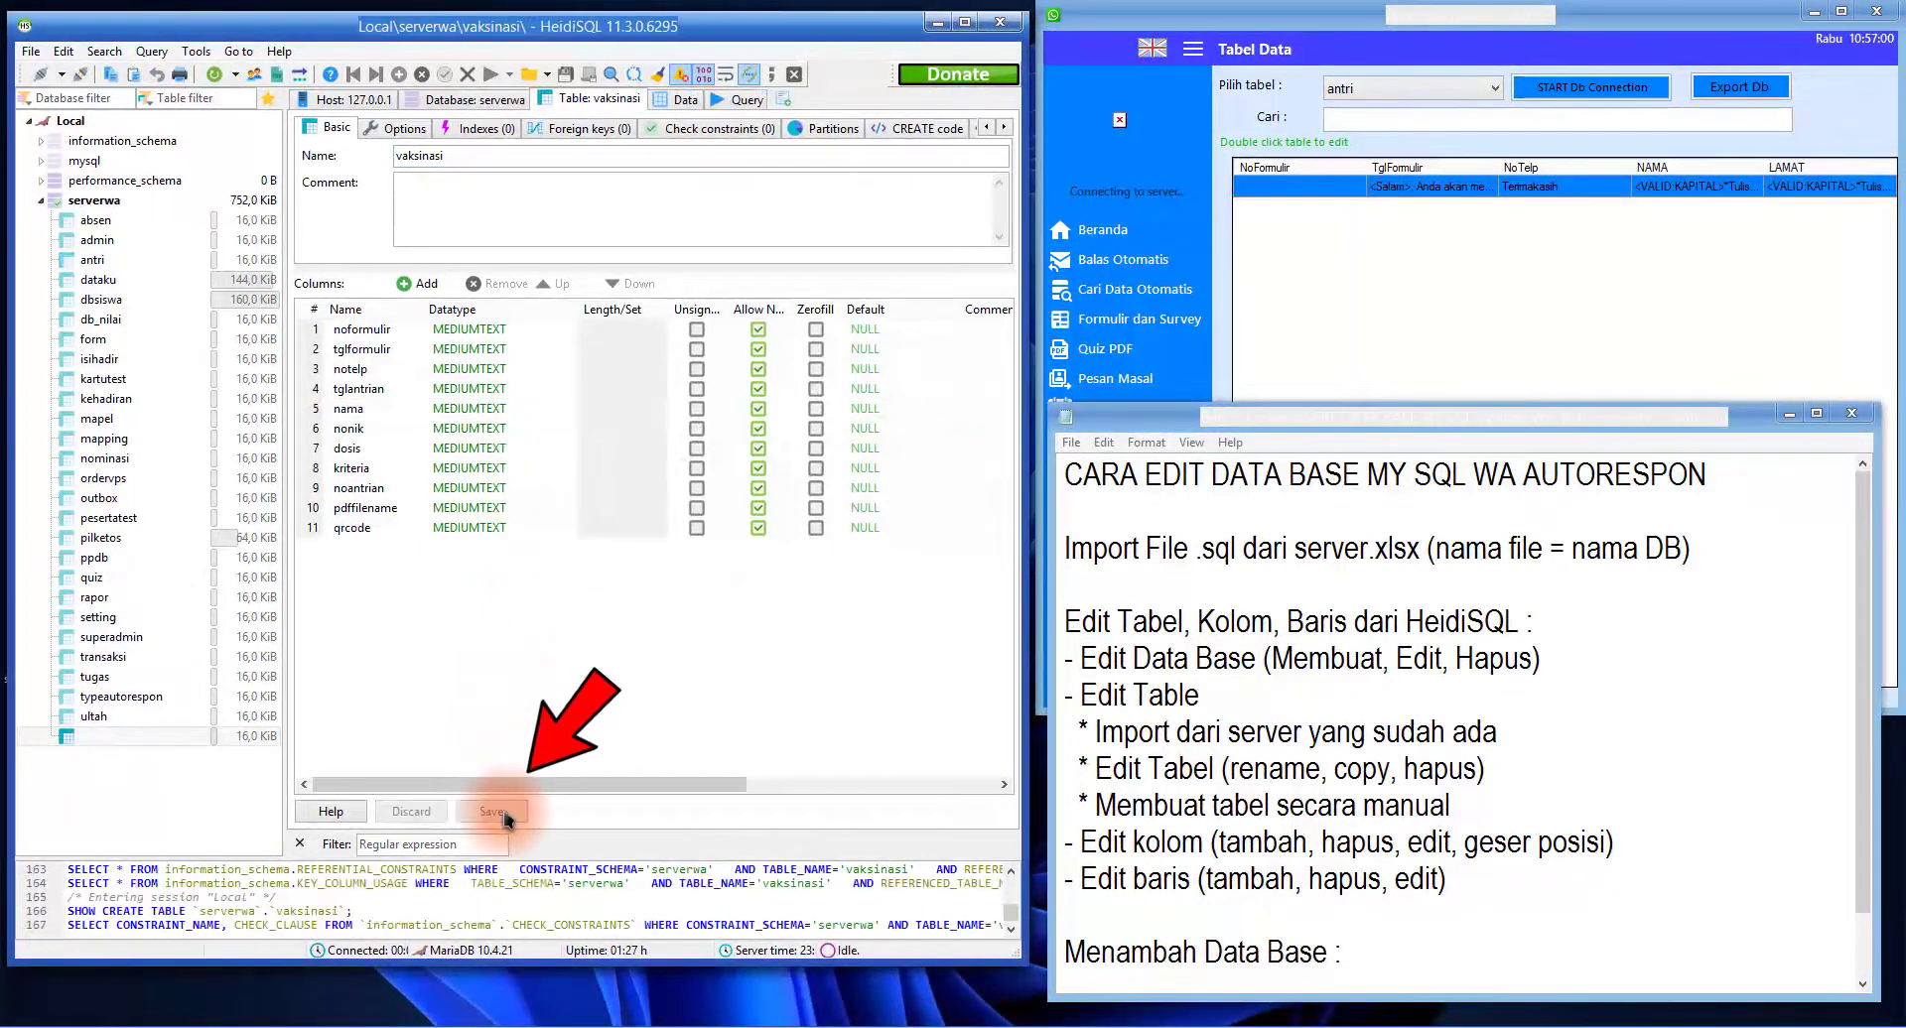
Check the renamed vaksinasi table in the database tree and reopen its basic settings
click(127, 737)
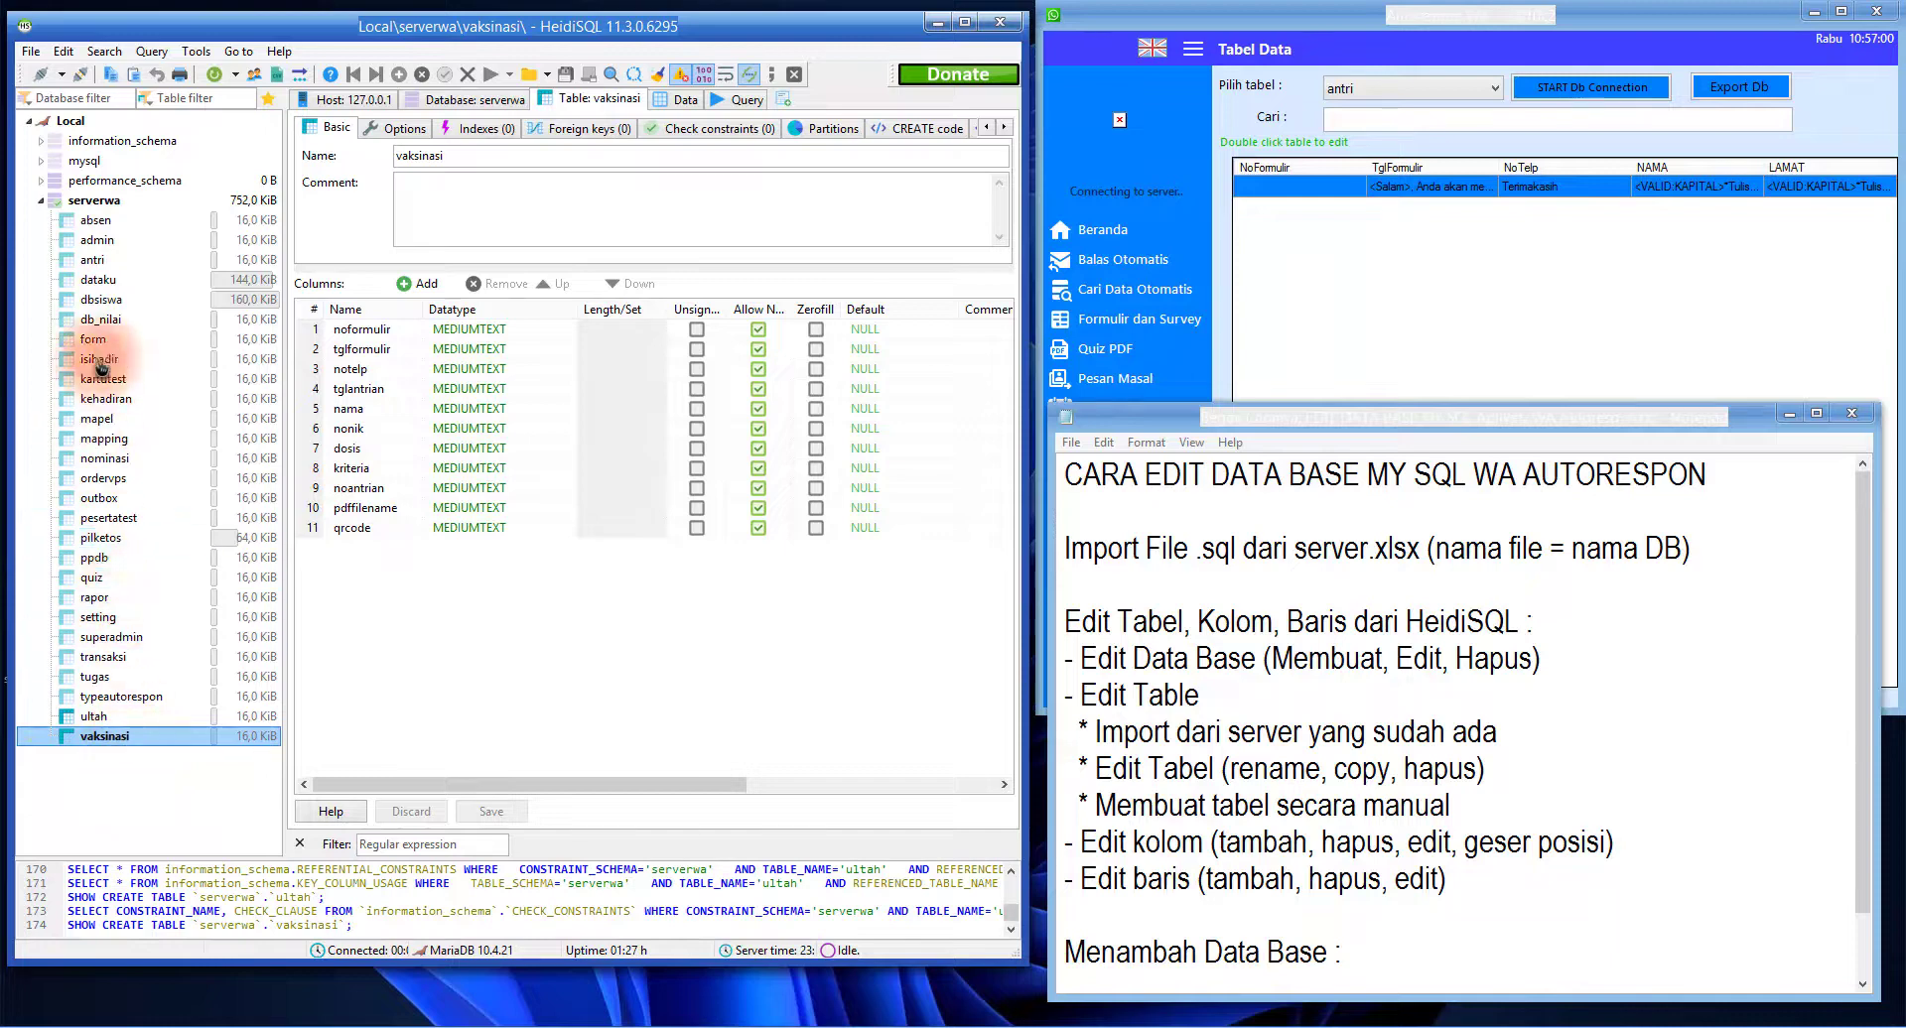
right_click(113, 740)
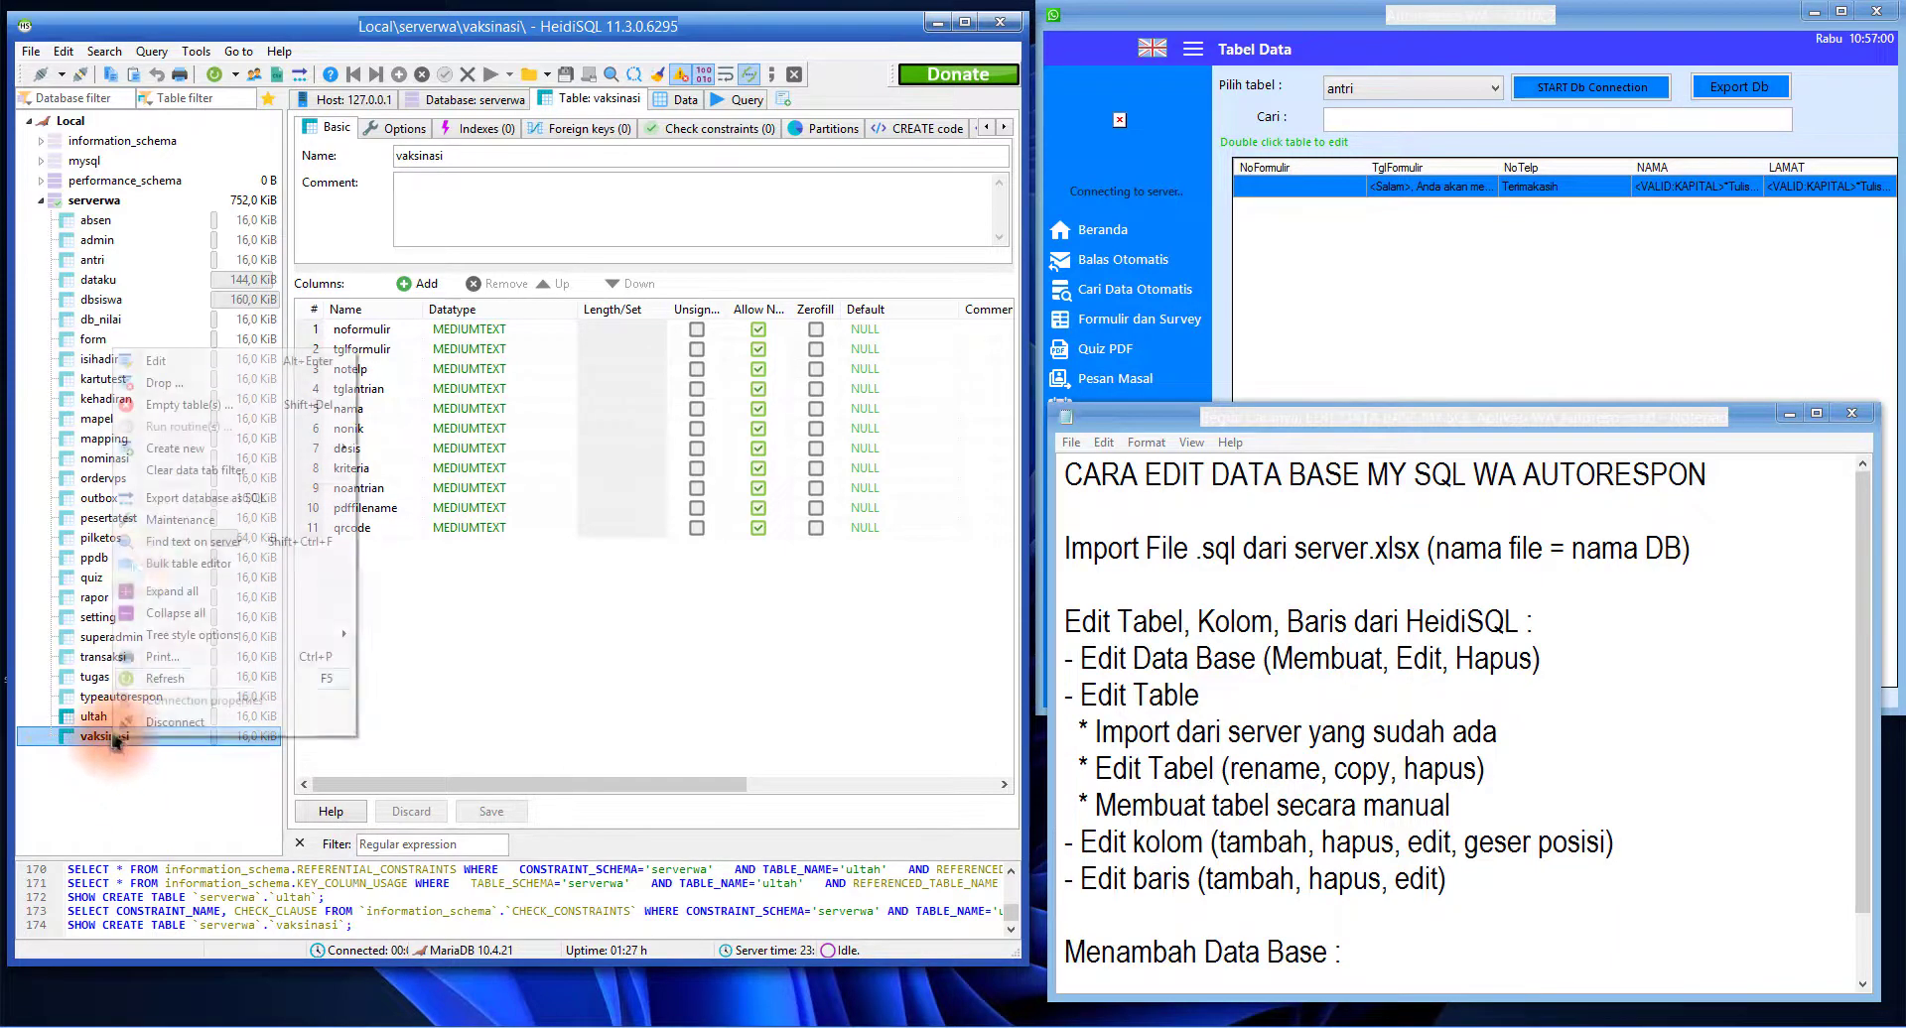
click(166, 359)
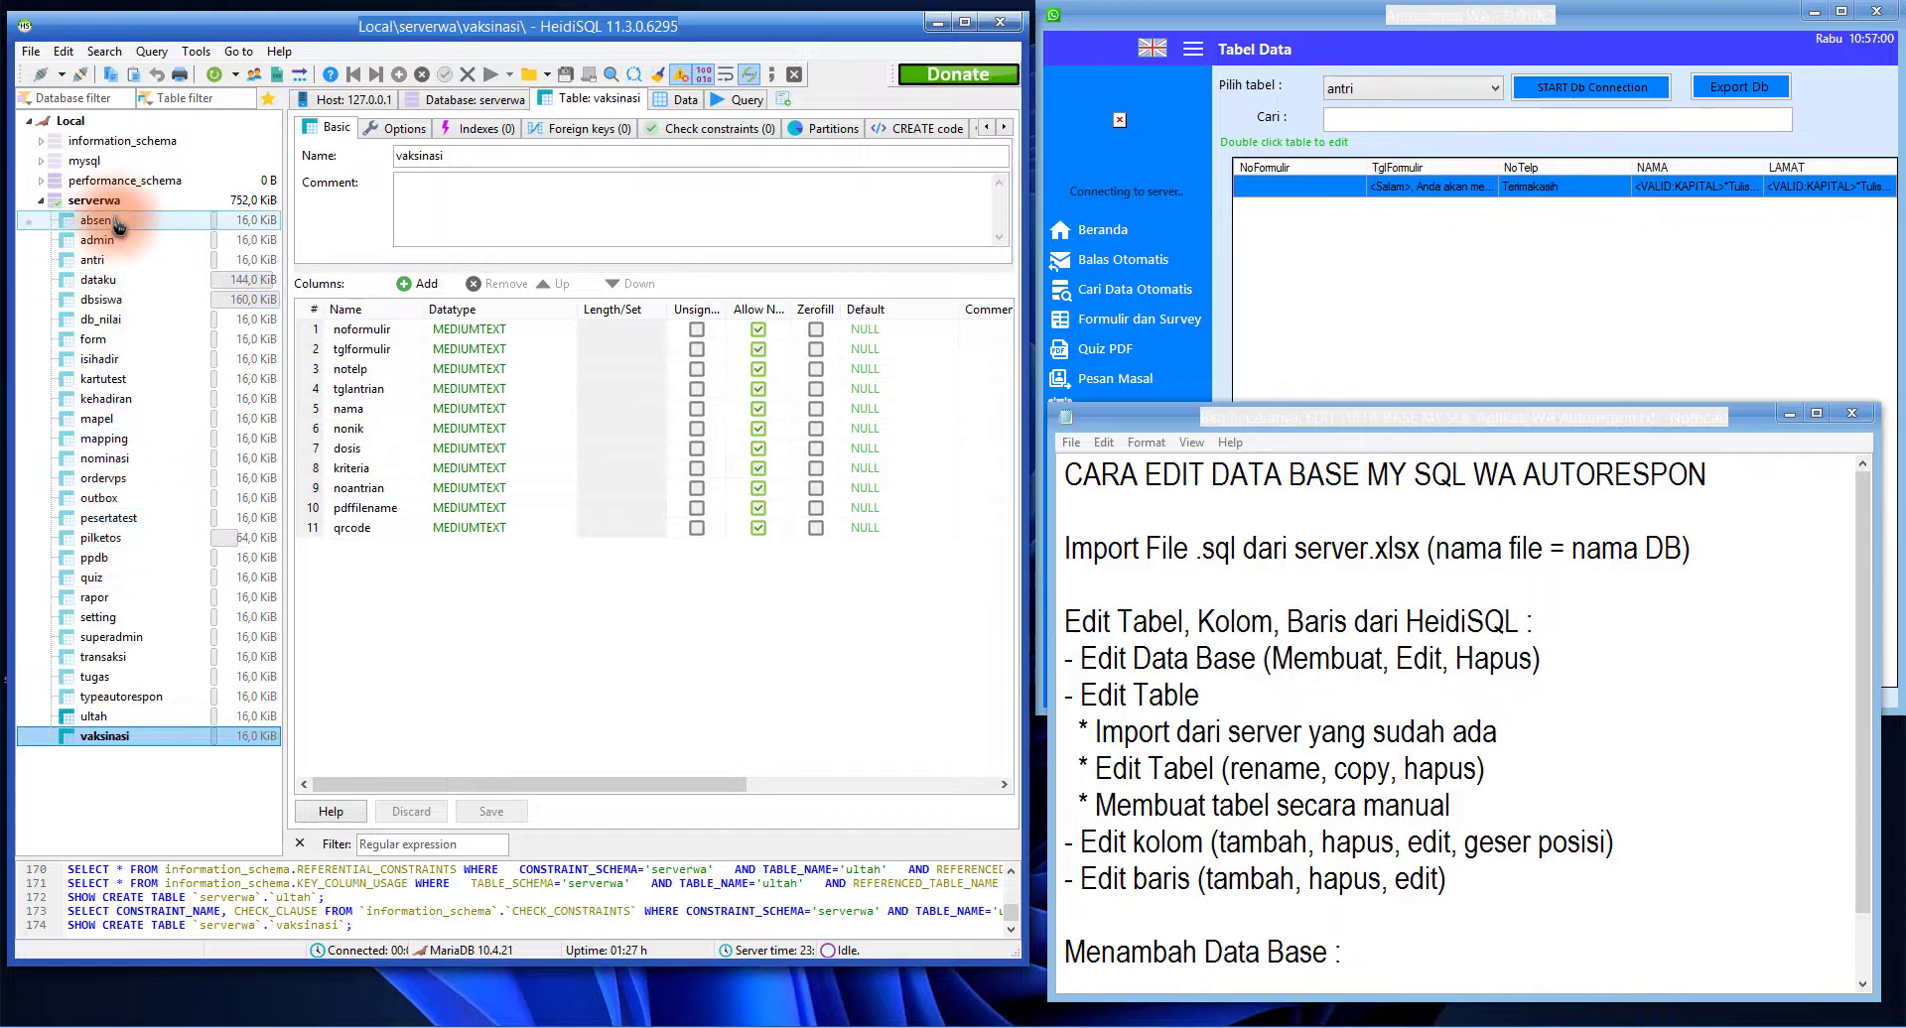
Rename the kehadiran table as hadir, save the change, and select the renamed table in the database tree
click(117, 402)
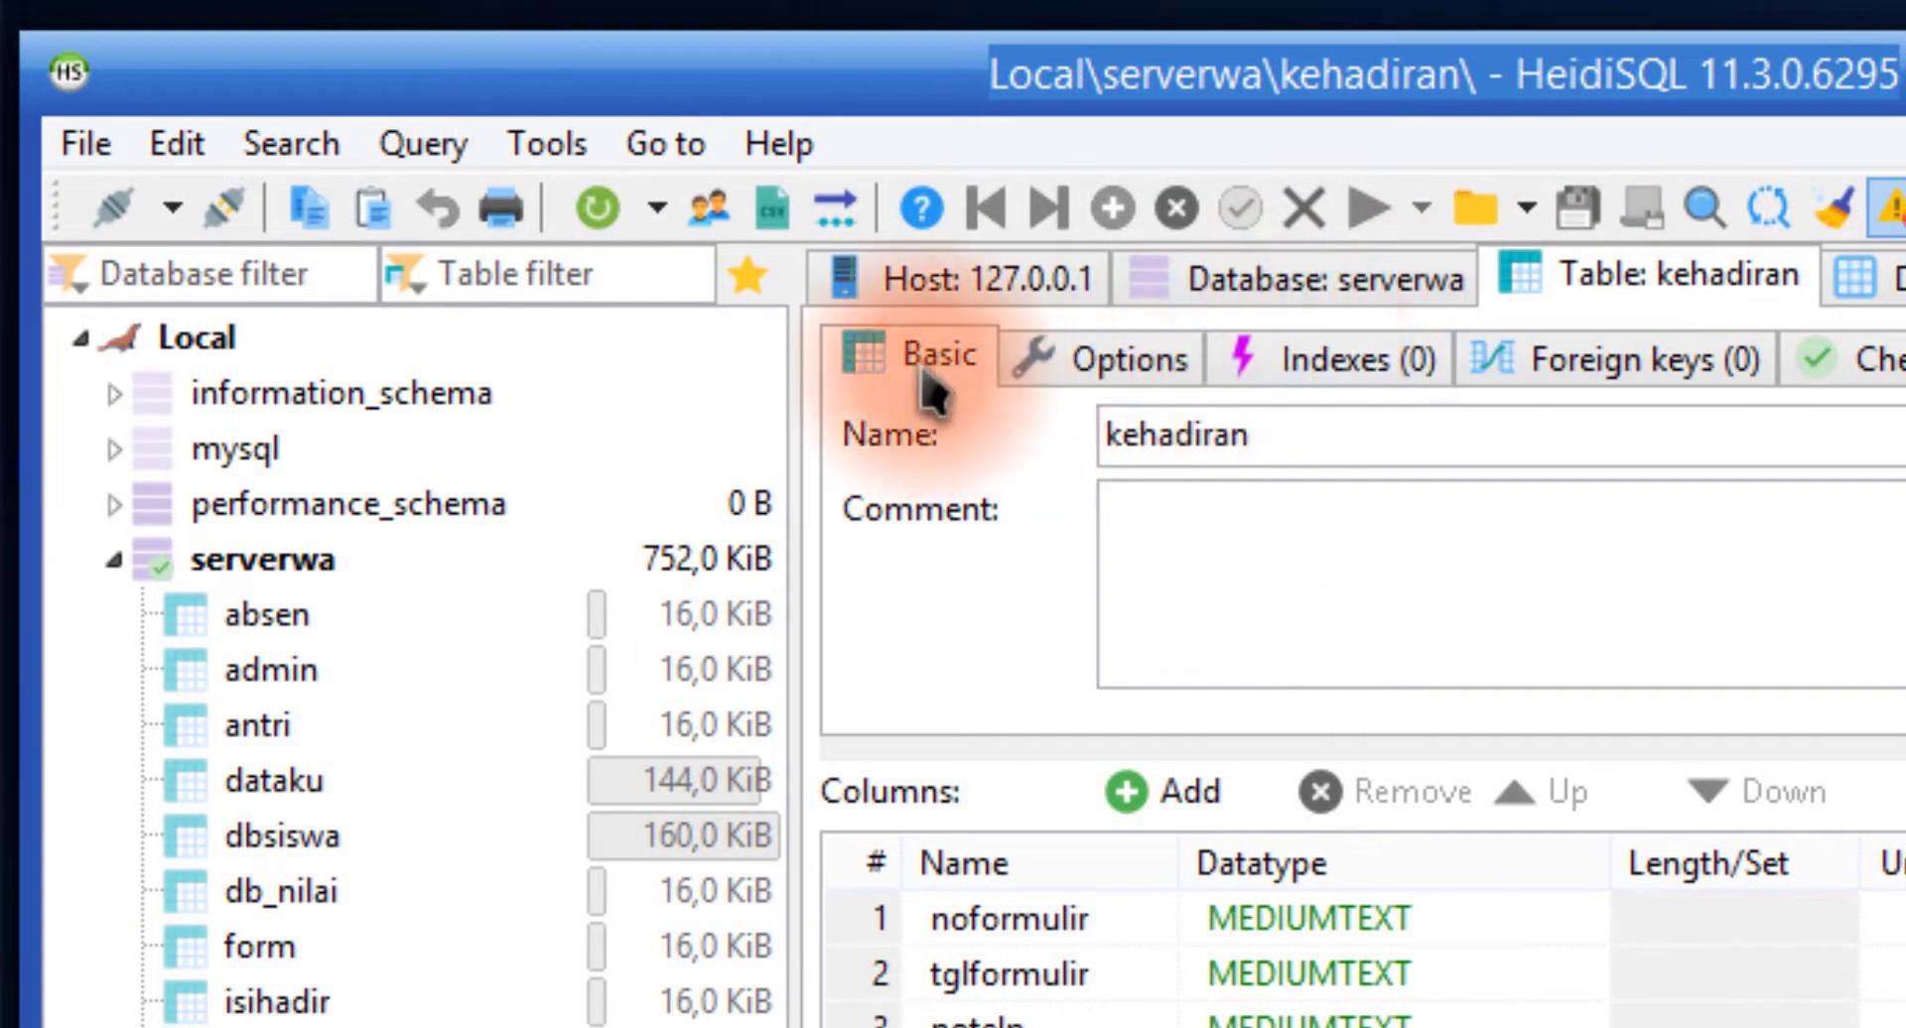
drag(1298, 437, 1046, 451)
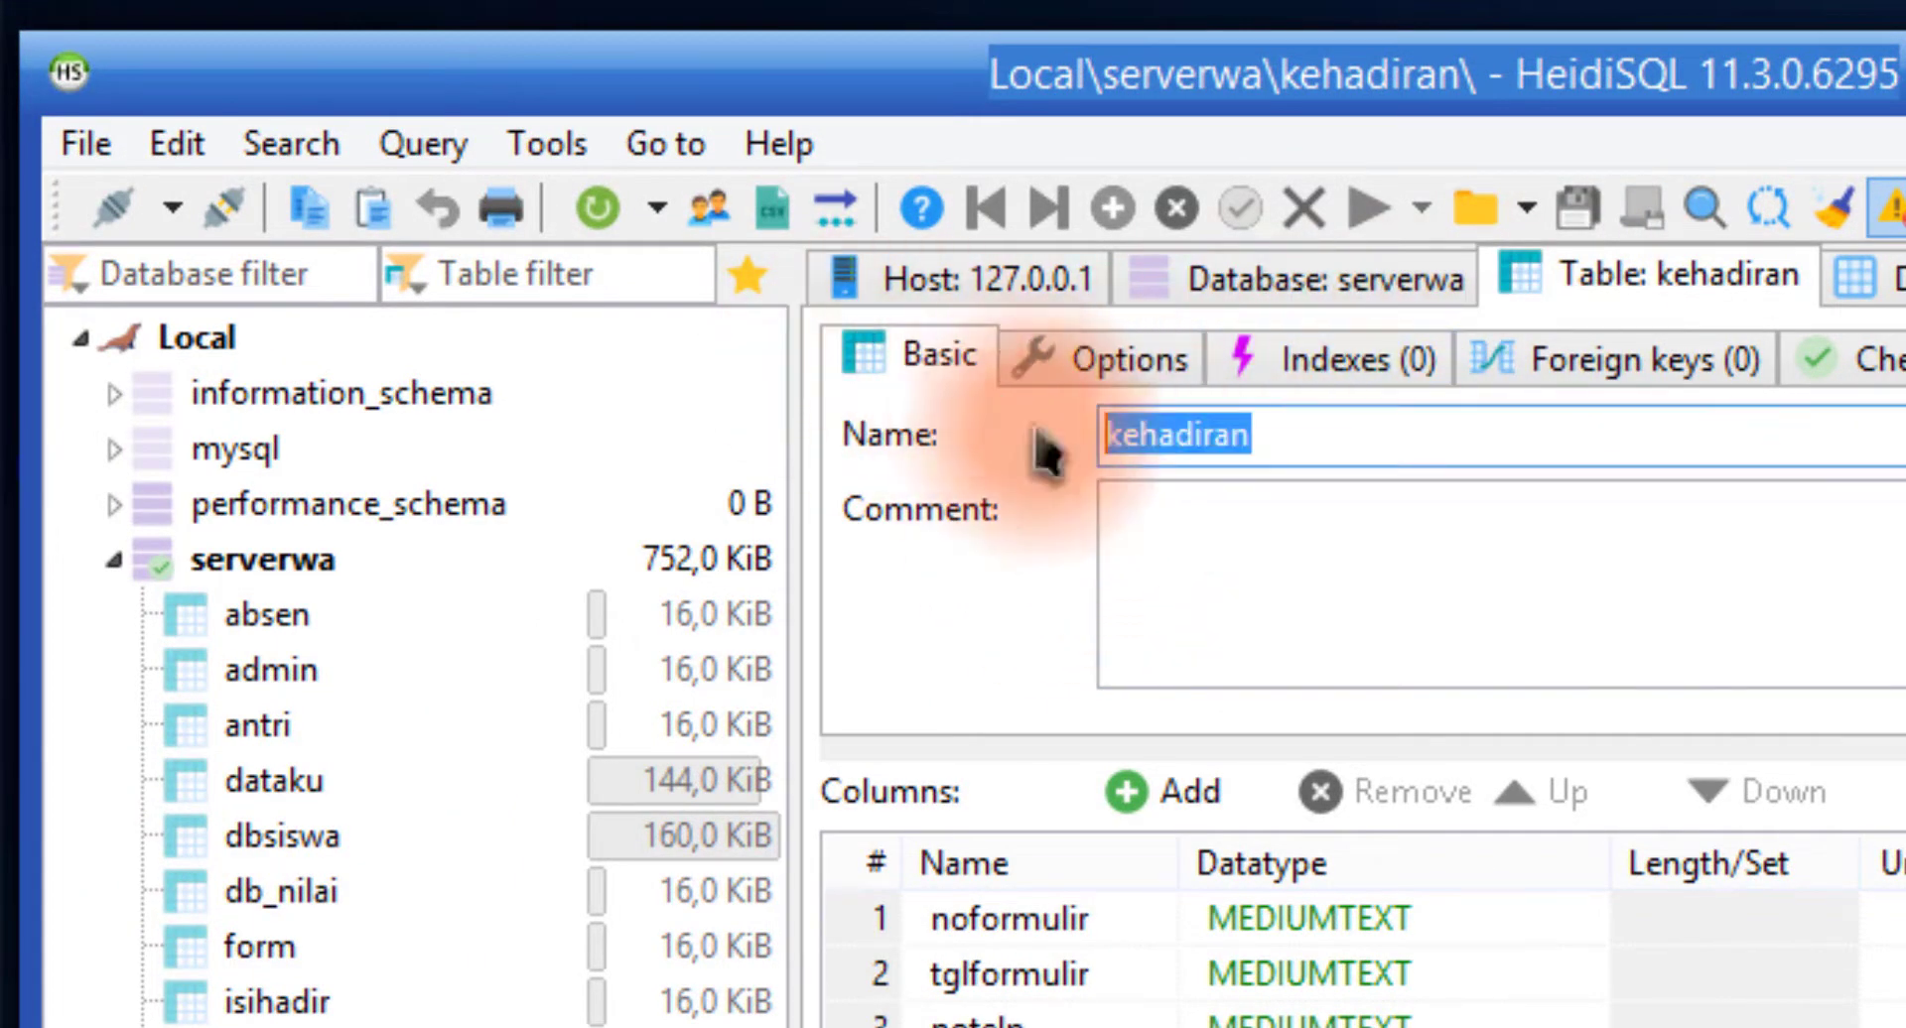
click(1238, 441)
drag(1345, 437, 1114, 427)
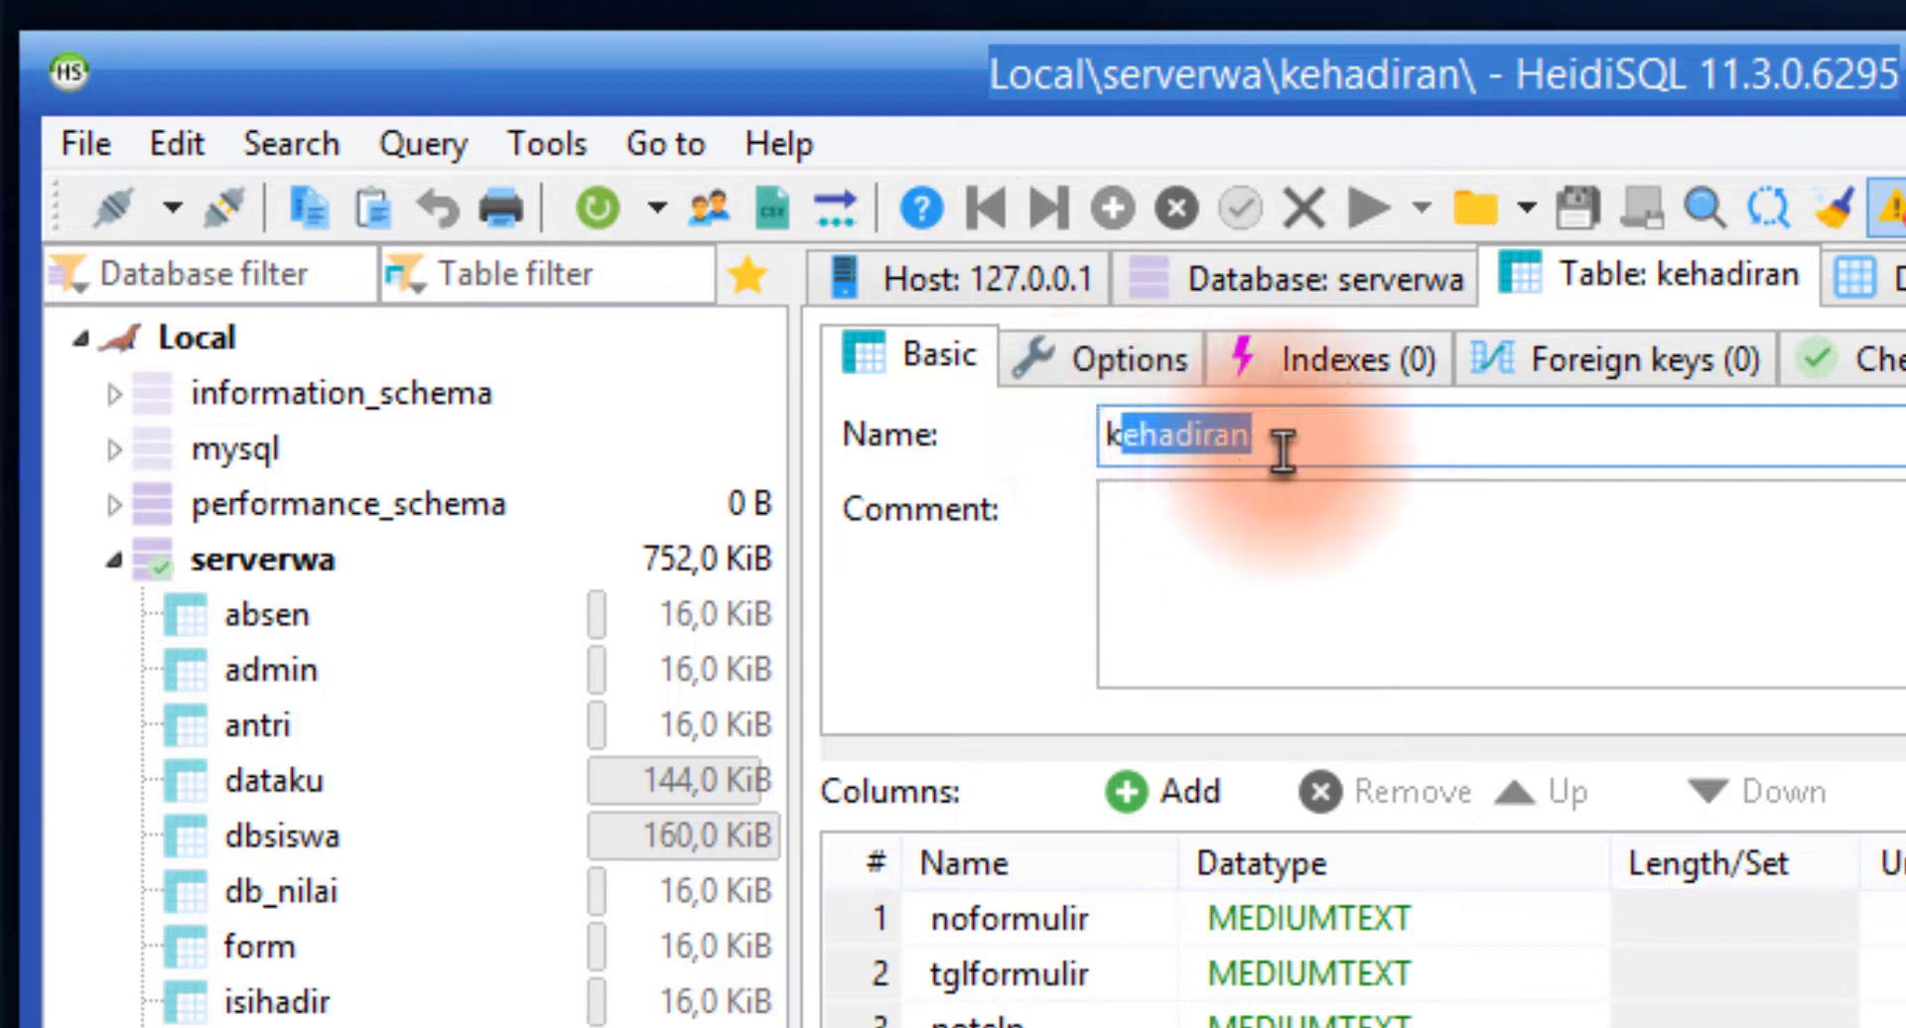
click(1141, 439)
drag(1133, 437, 979, 413)
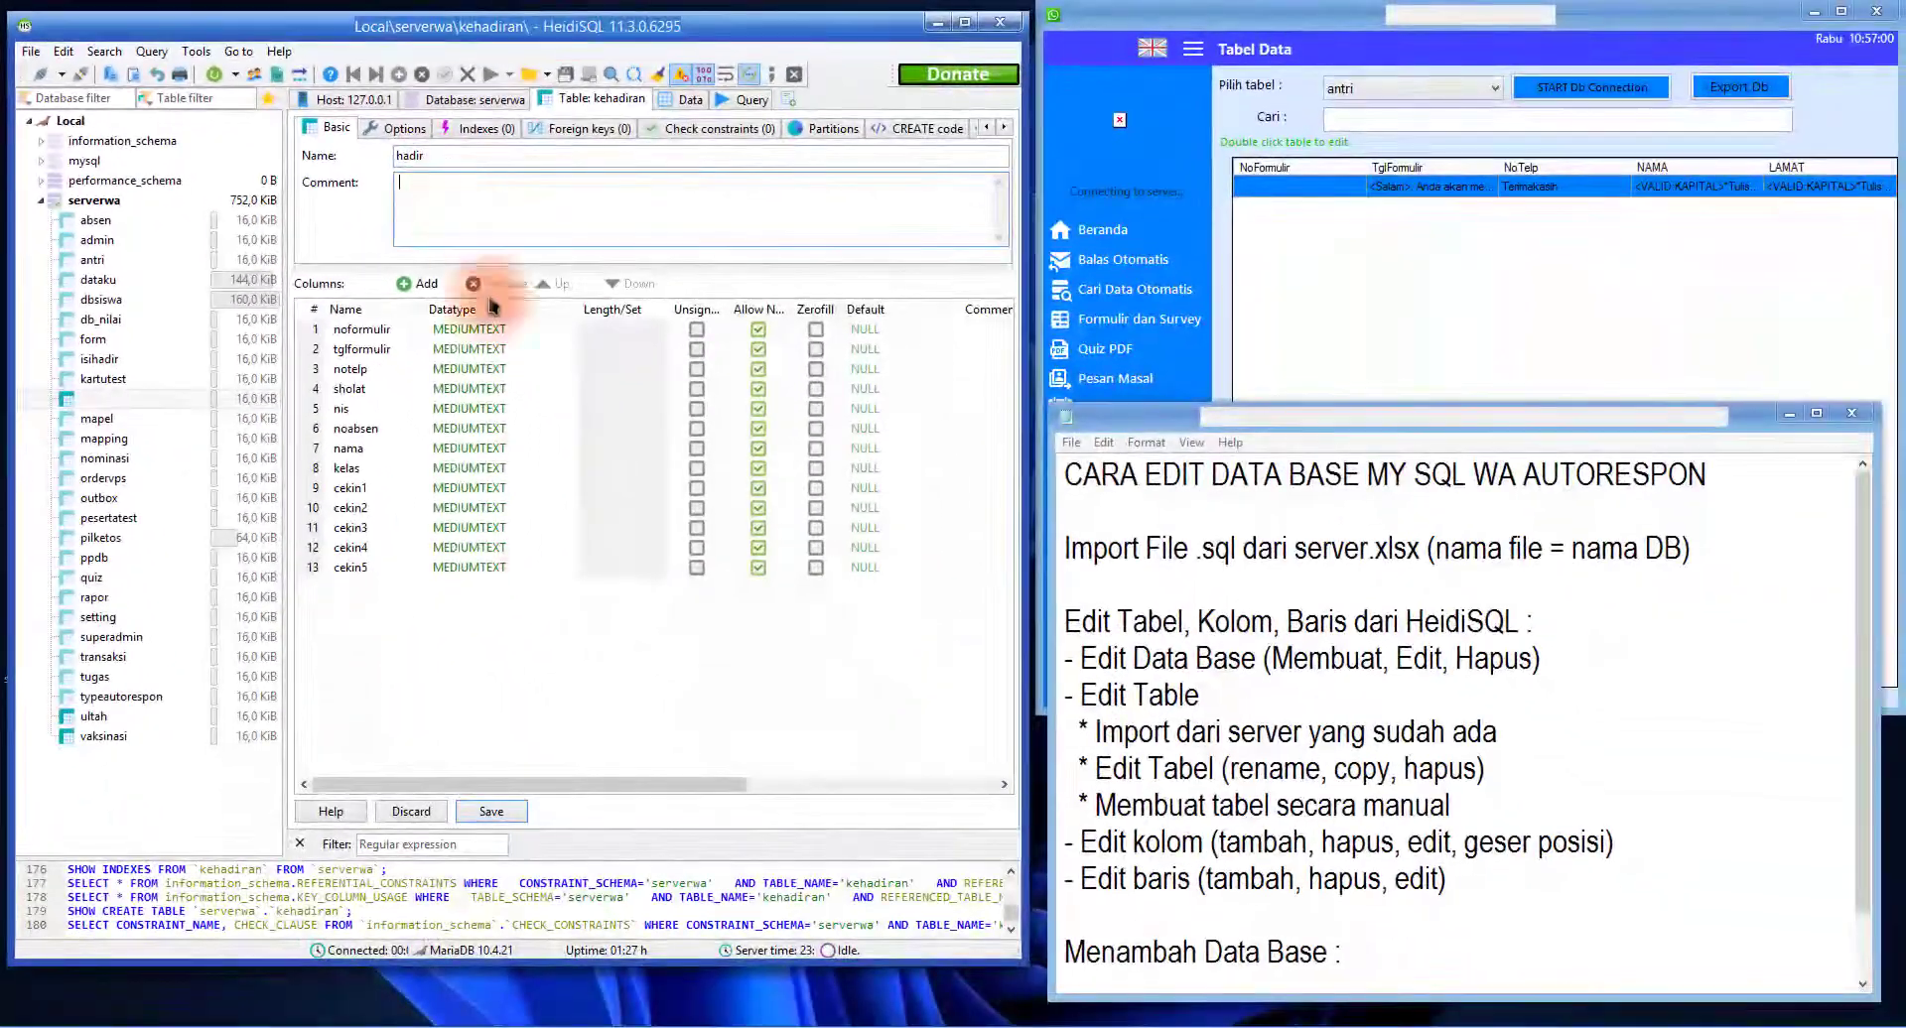
click(491, 814)
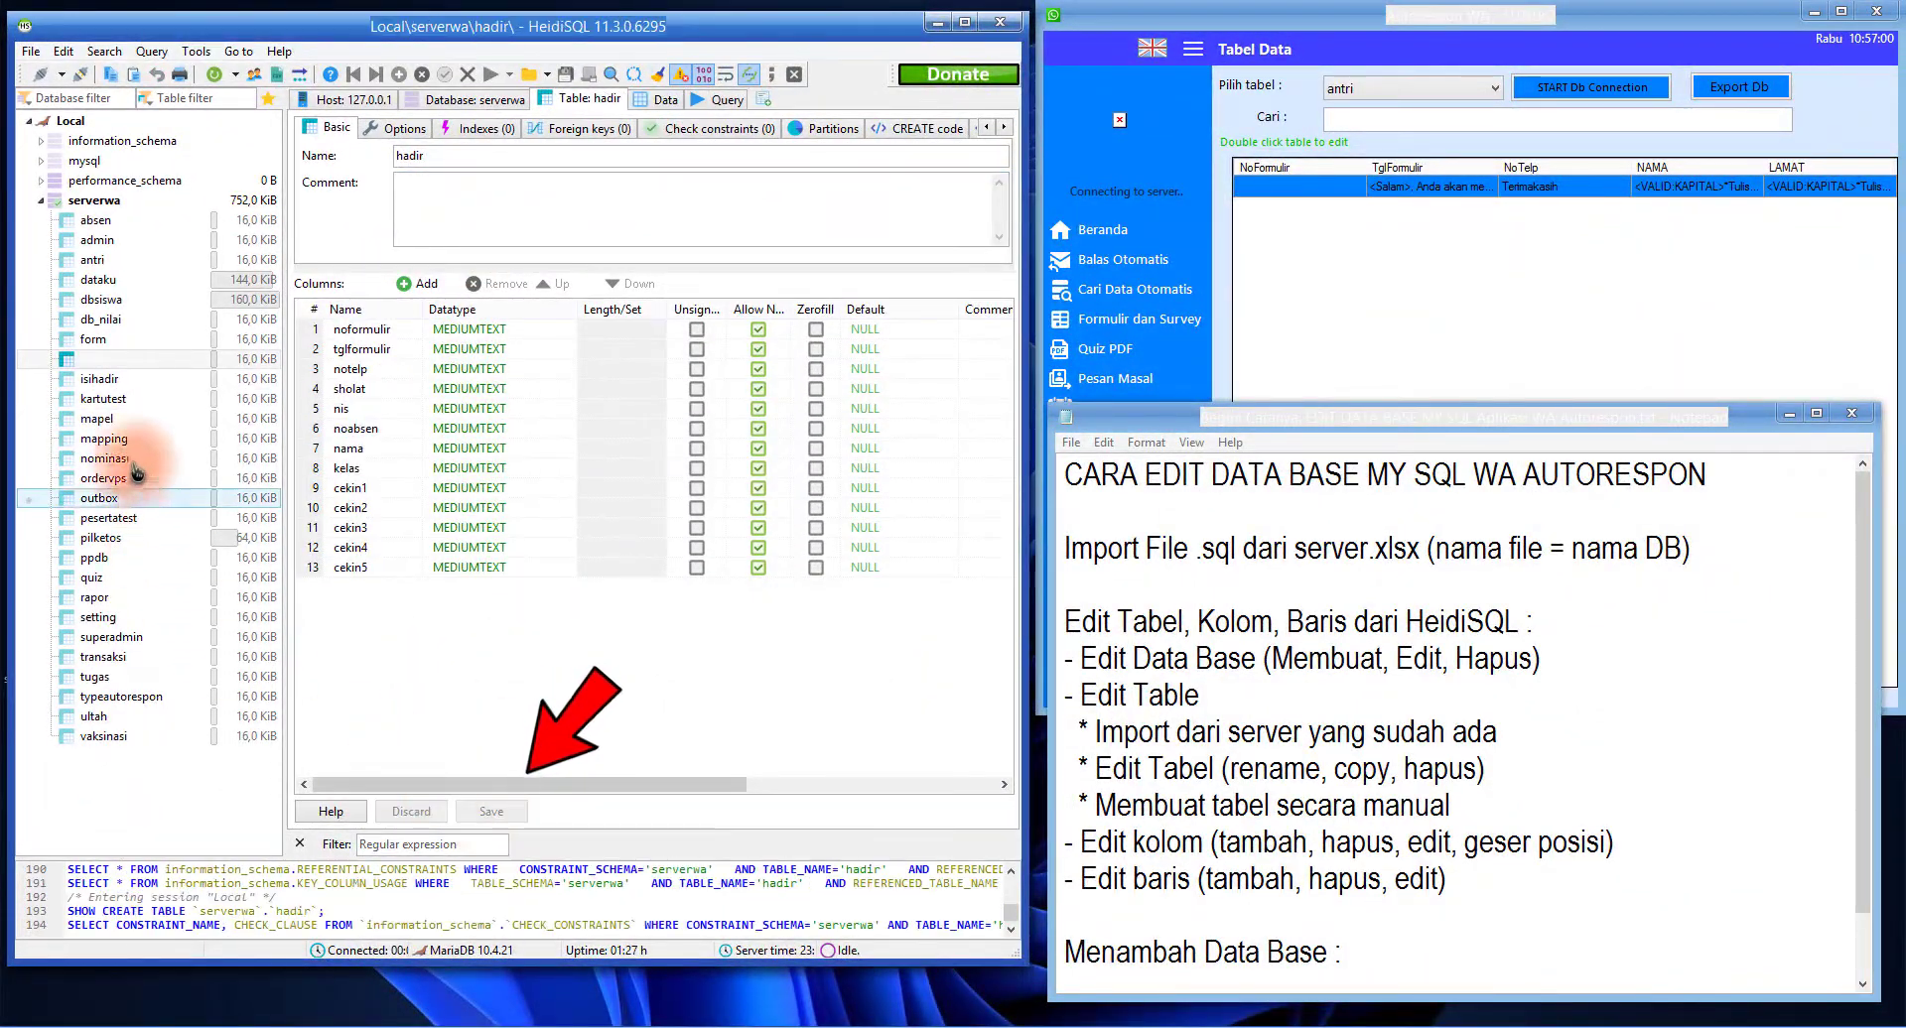
click(112, 383)
click(95, 361)
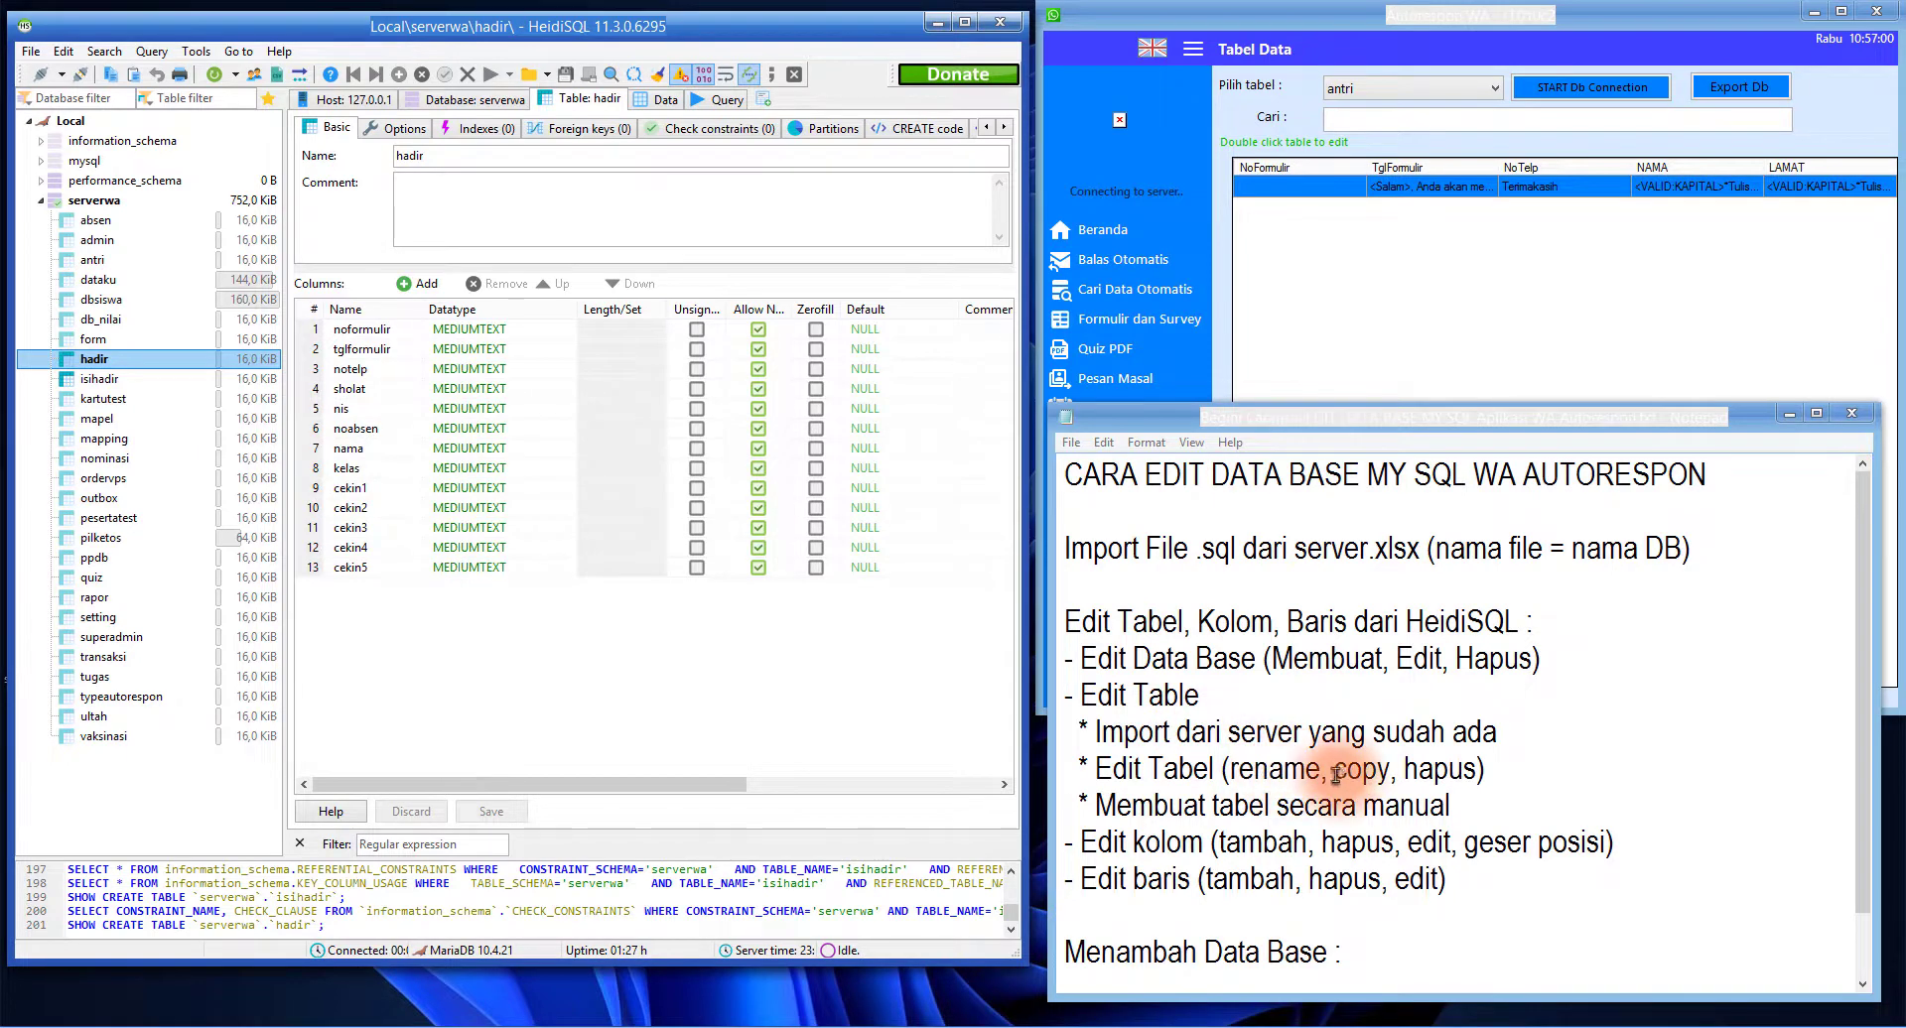
Highlight "copy" in the Edit Tabel line of the Notepad outline and return to HeidiSQL
drag(1336, 773, 1389, 772)
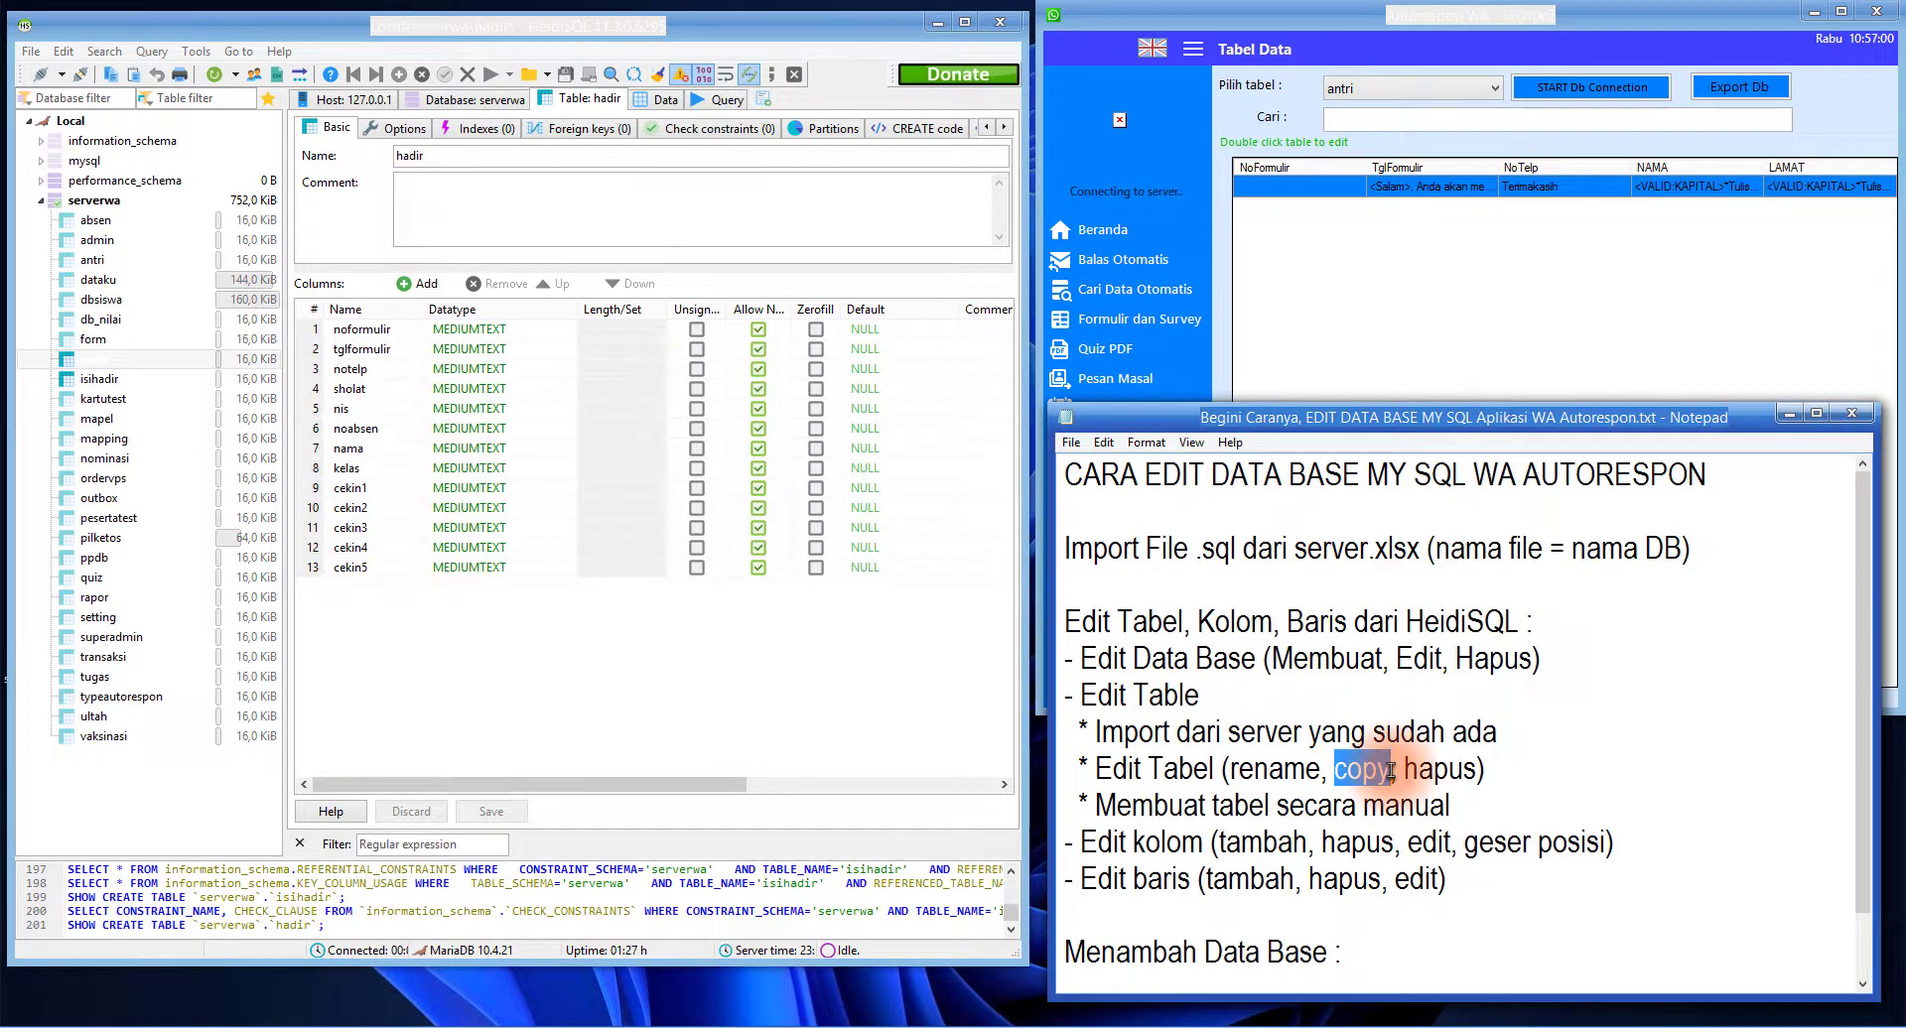
click(586, 723)
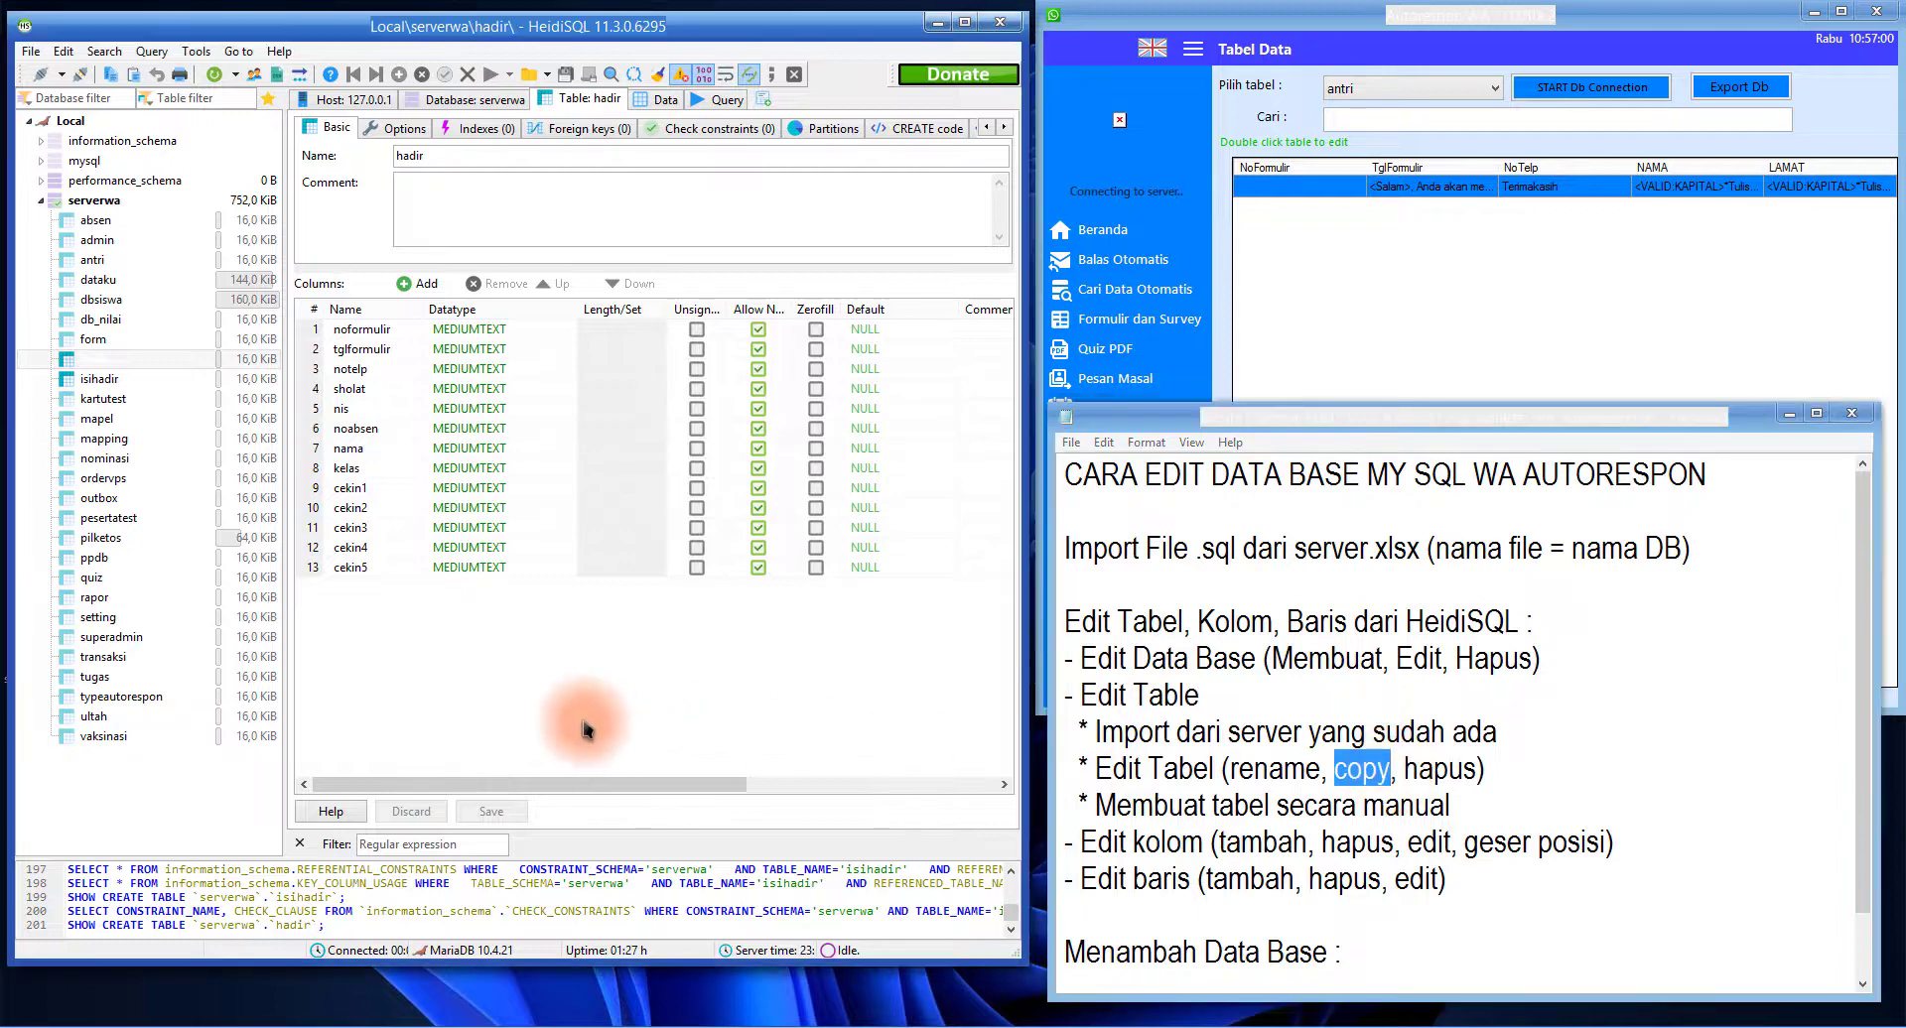
Examine the structure and data rows of the hadir and isihadir tables, and view the form table's data
click(153, 379)
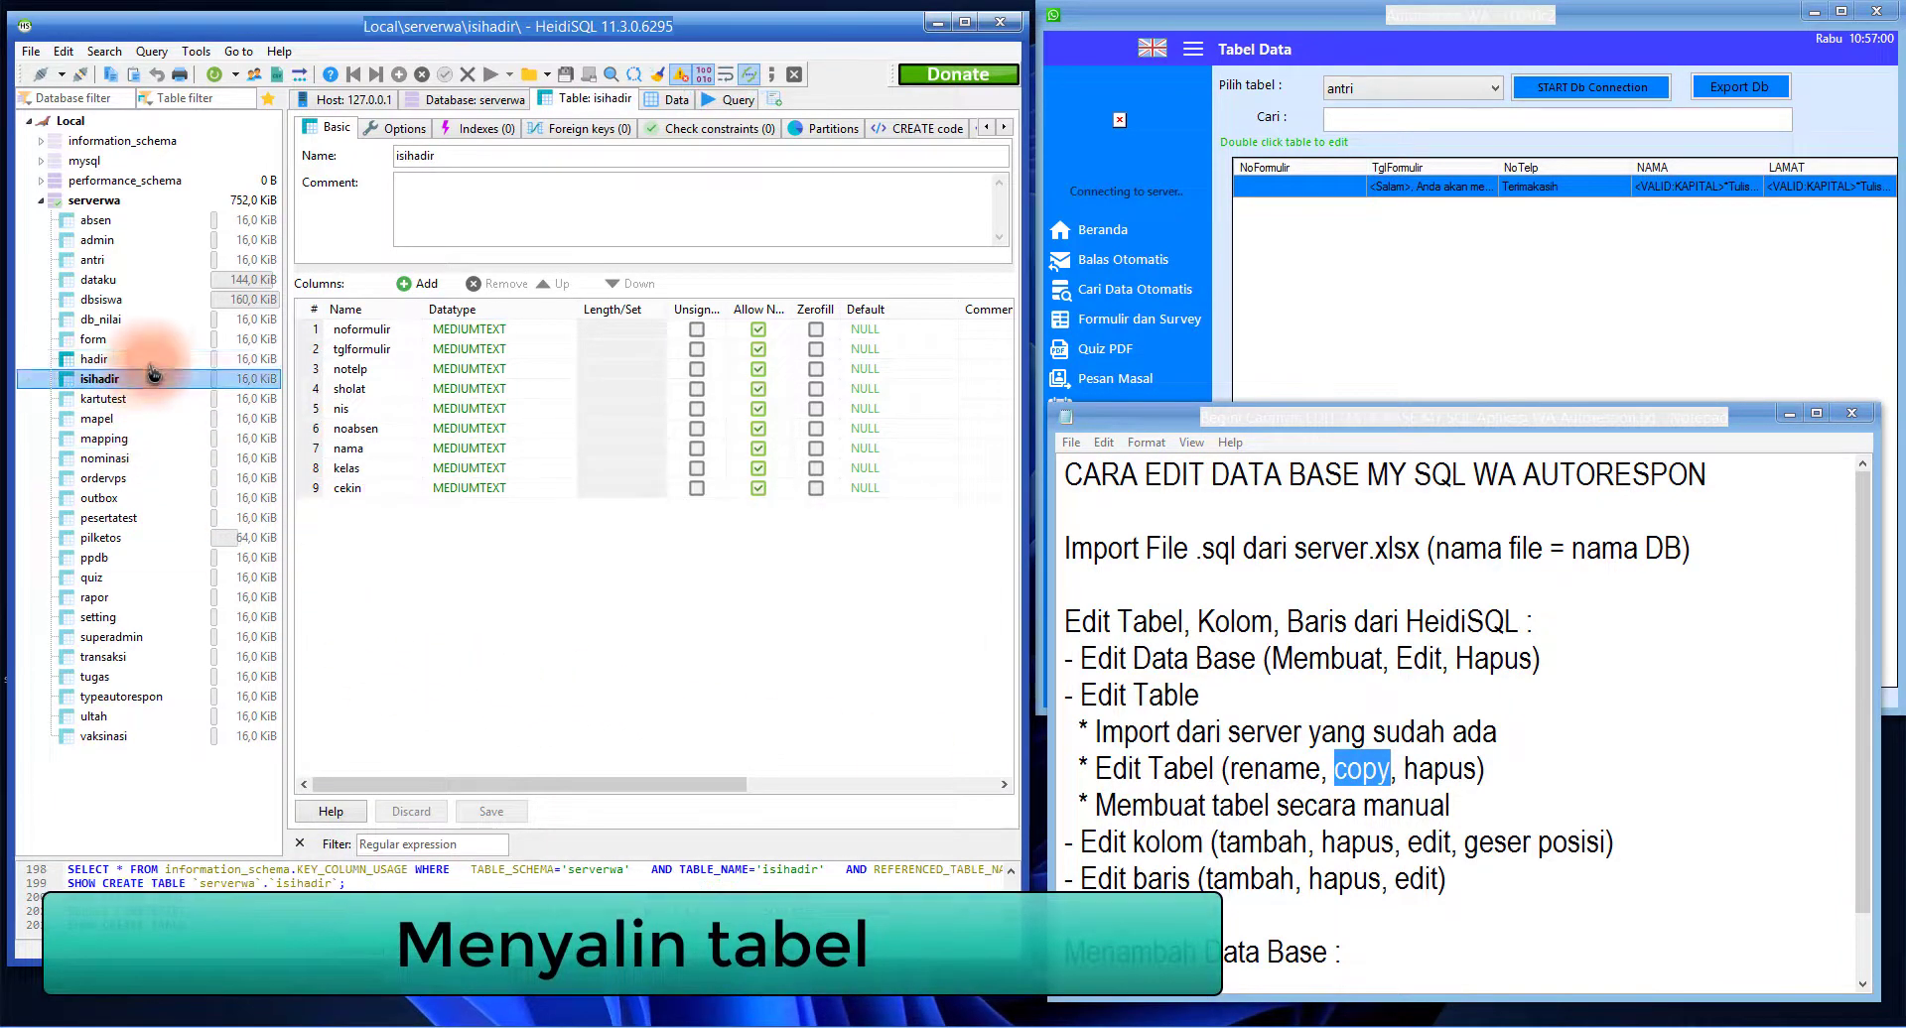
click(143, 361)
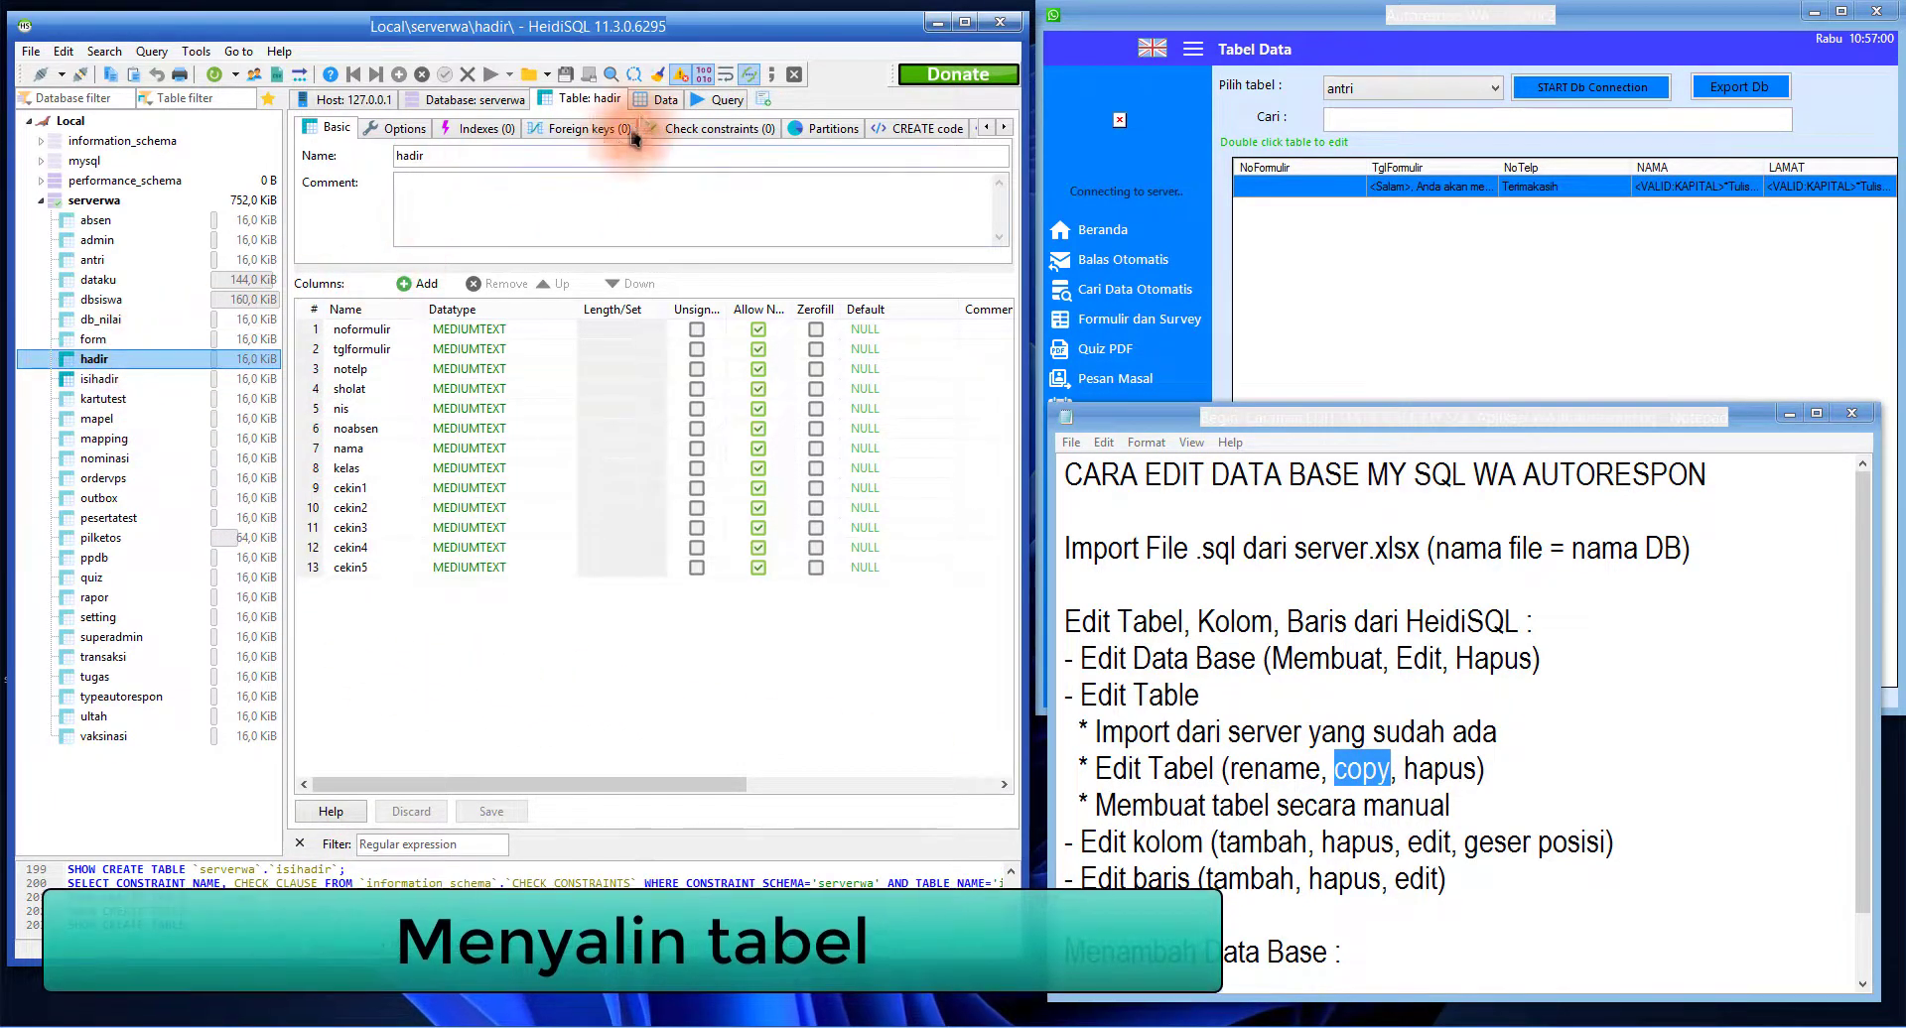
click(655, 98)
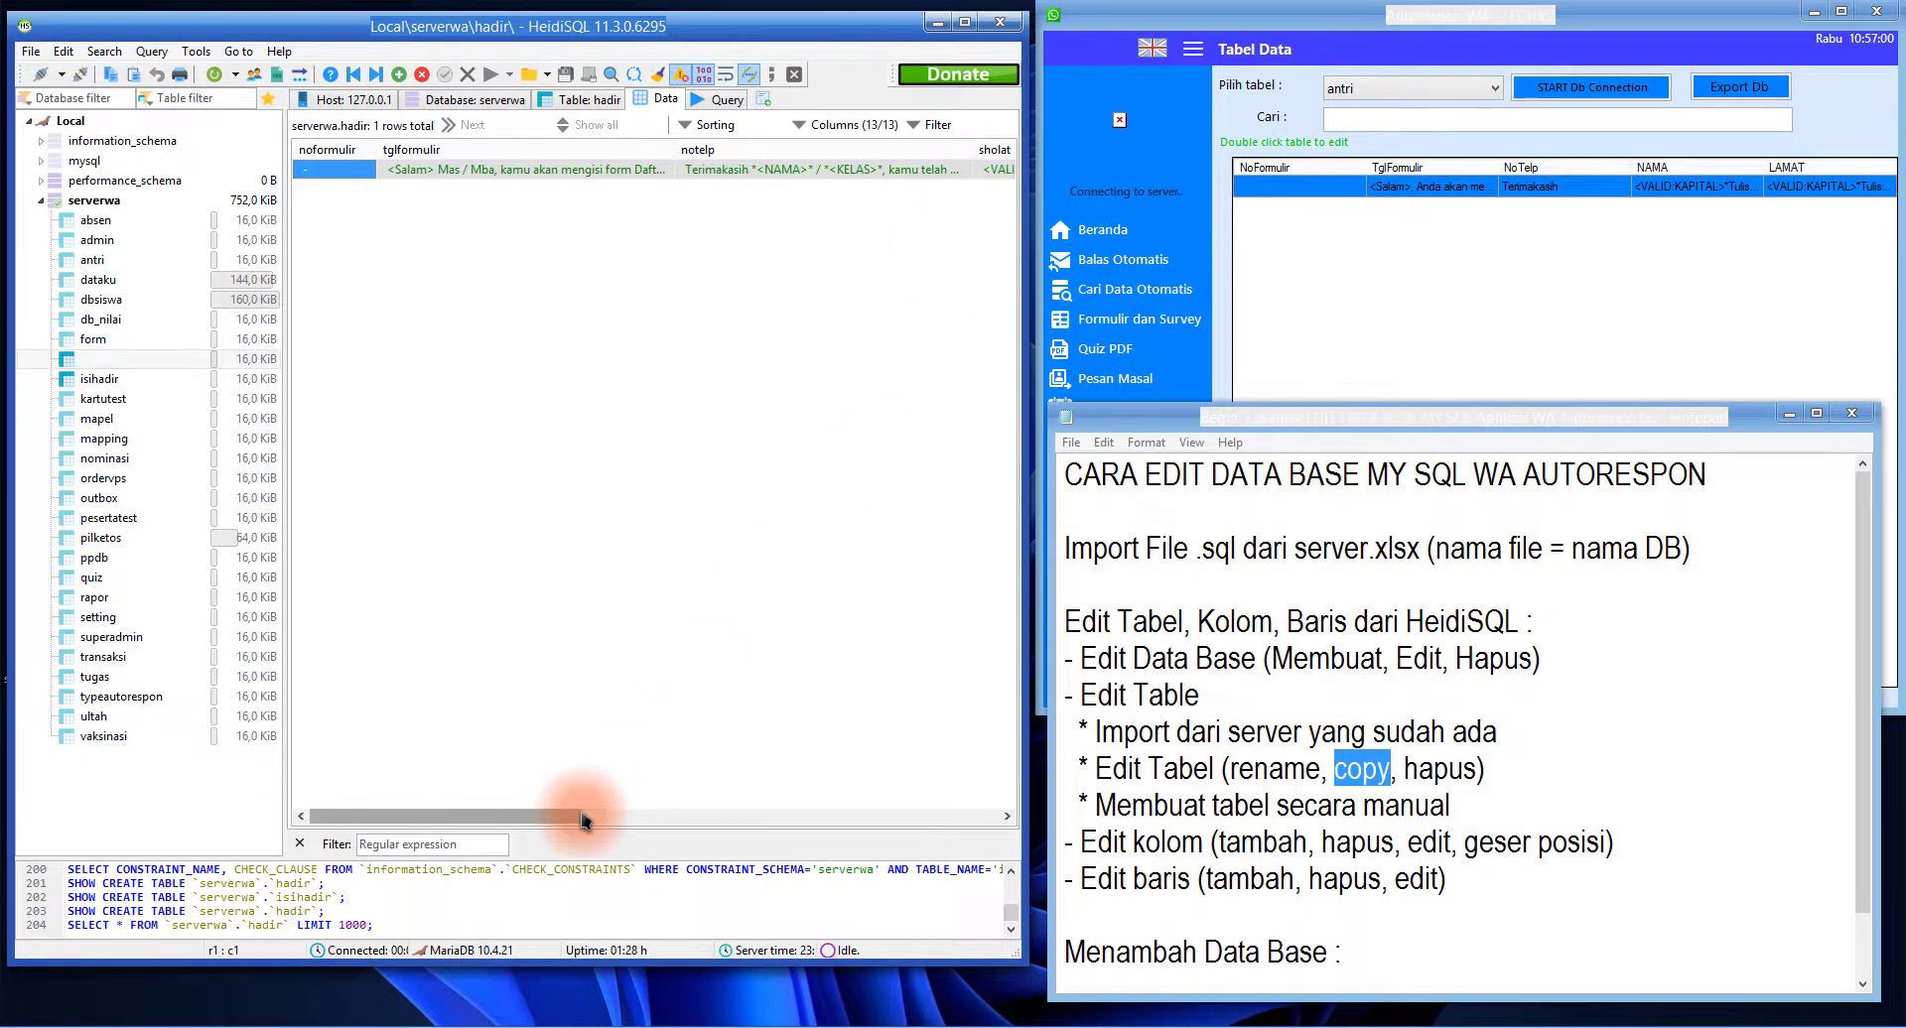
drag(571, 816, 501, 823)
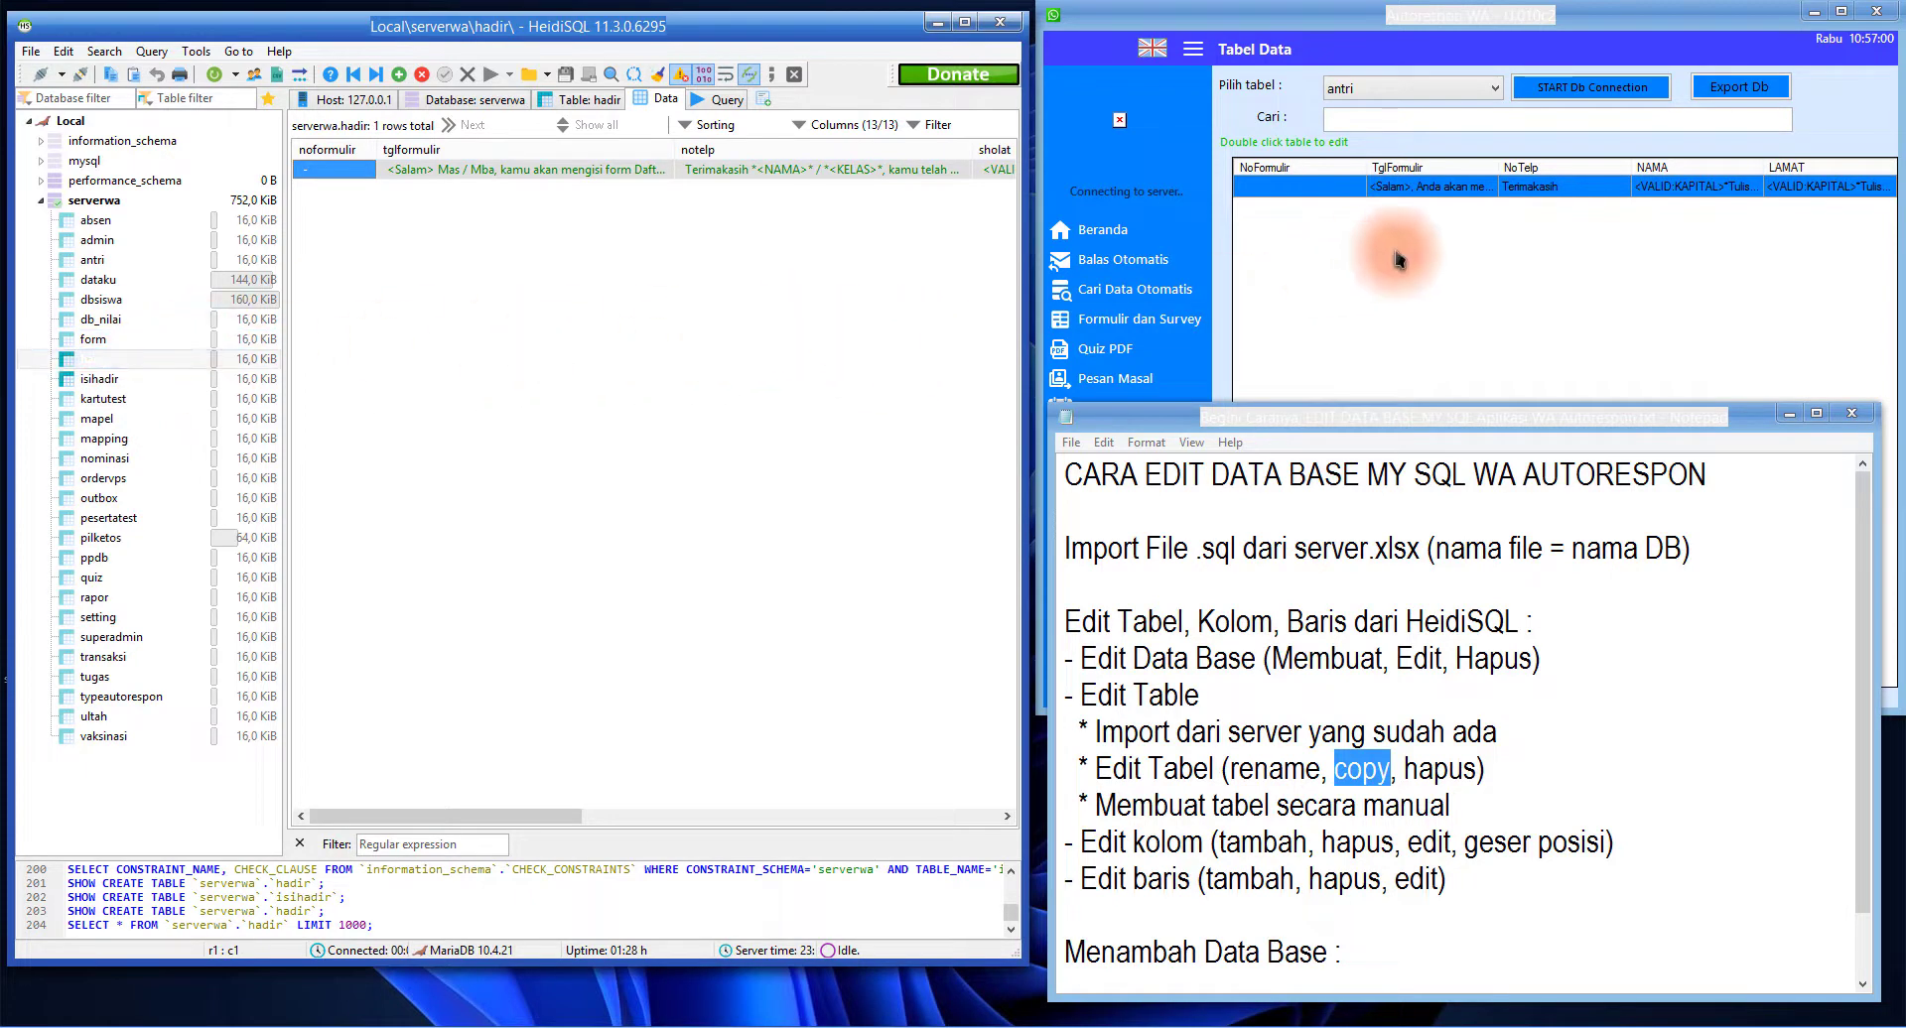
click(118, 364)
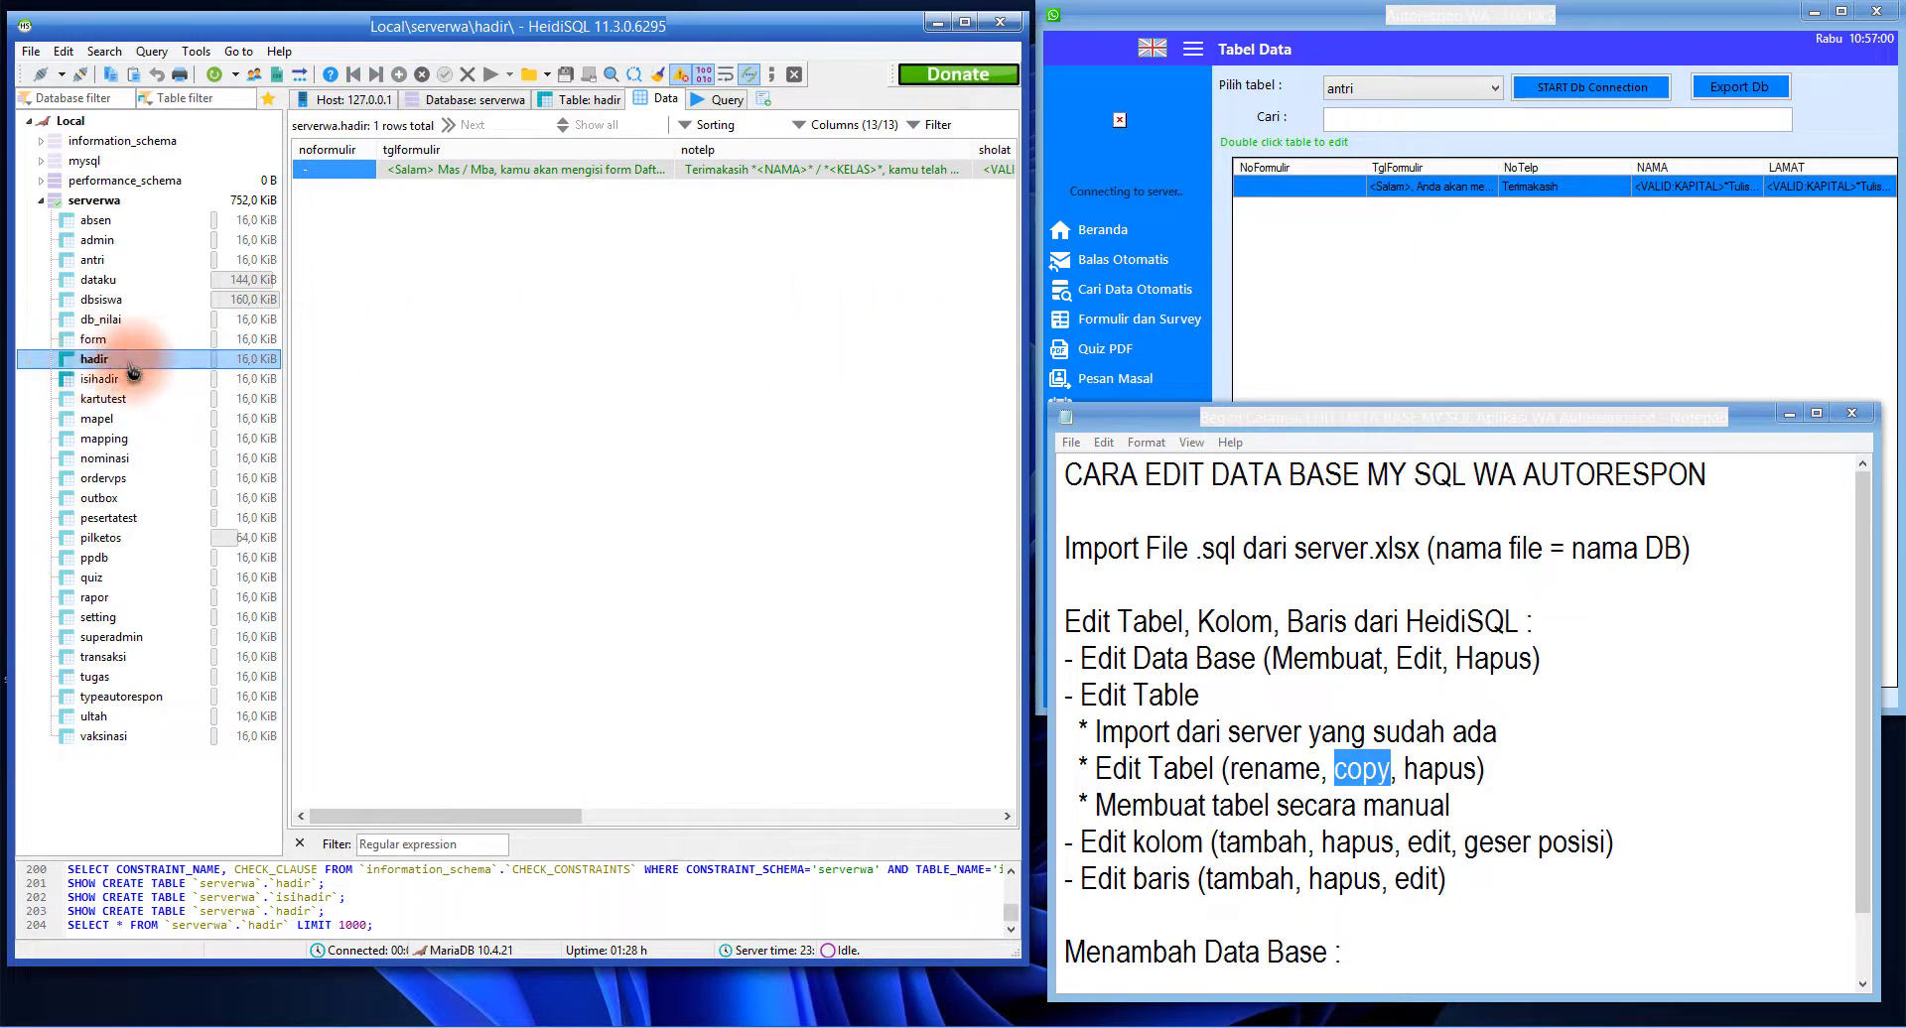
click(591, 100)
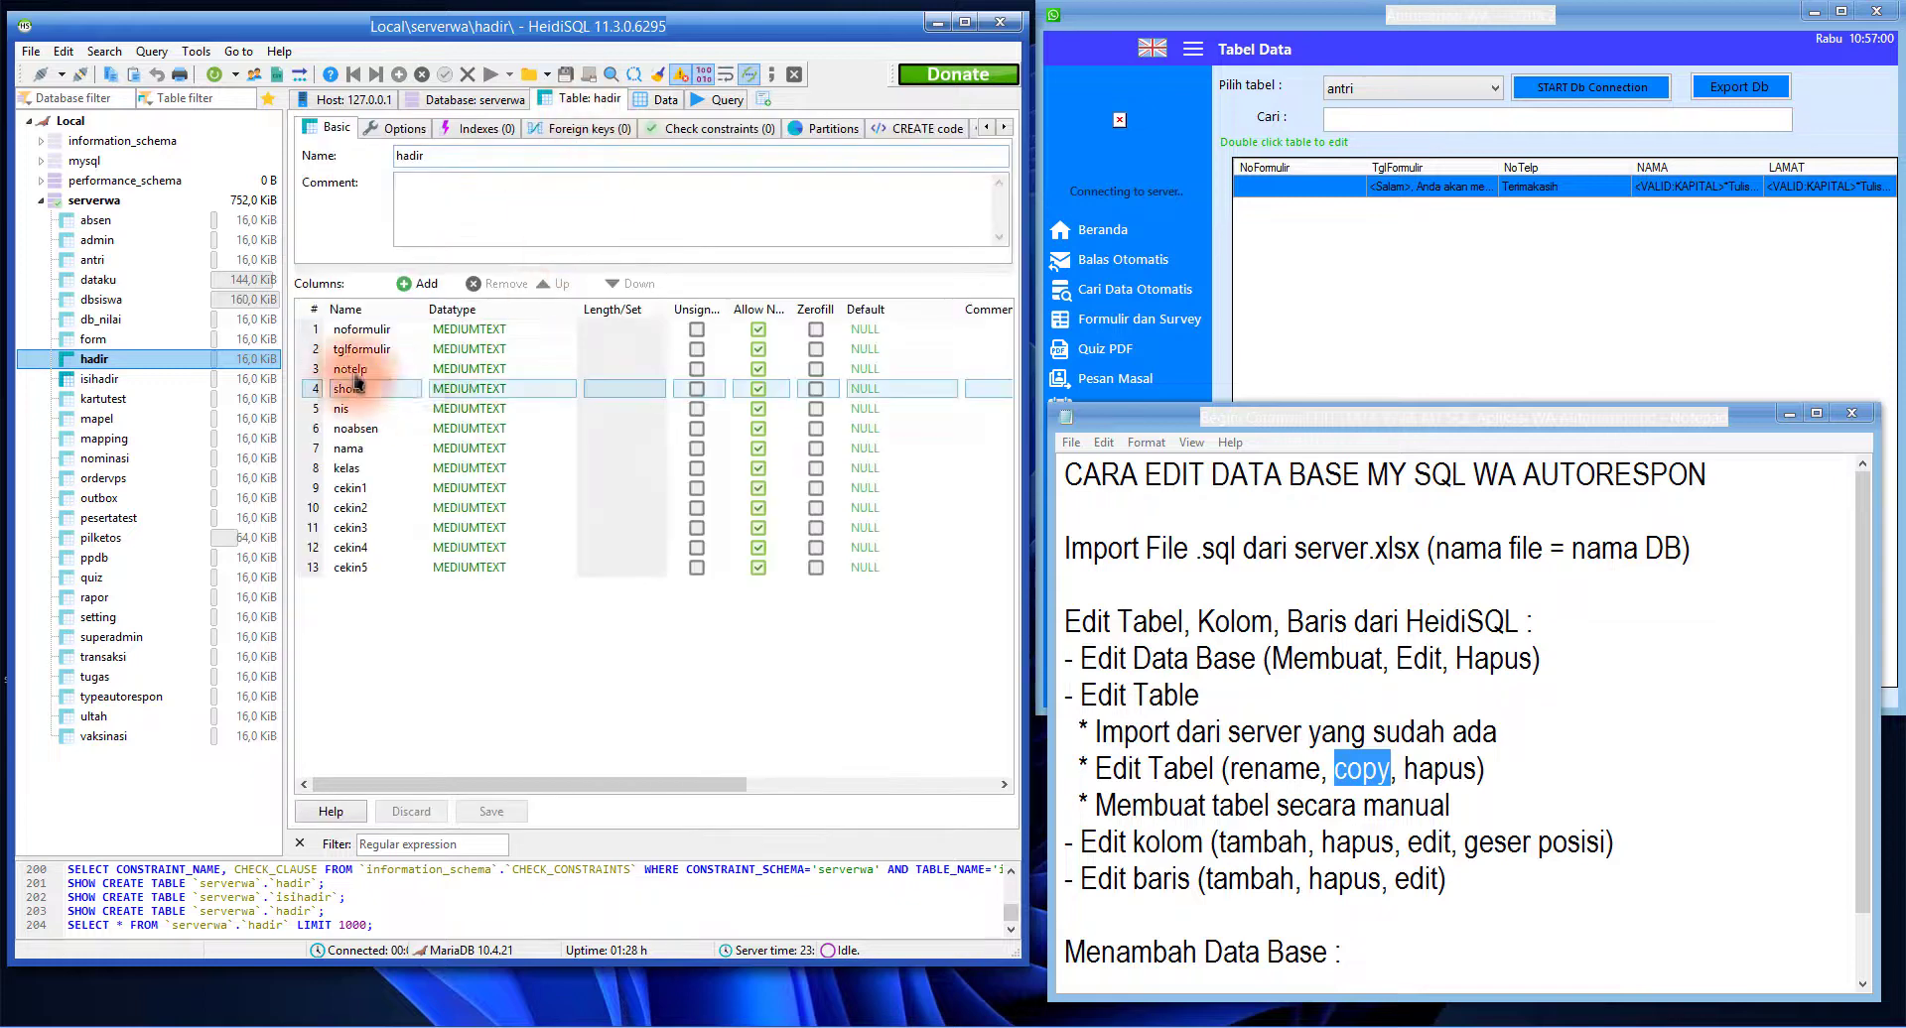
click(659, 99)
click(109, 340)
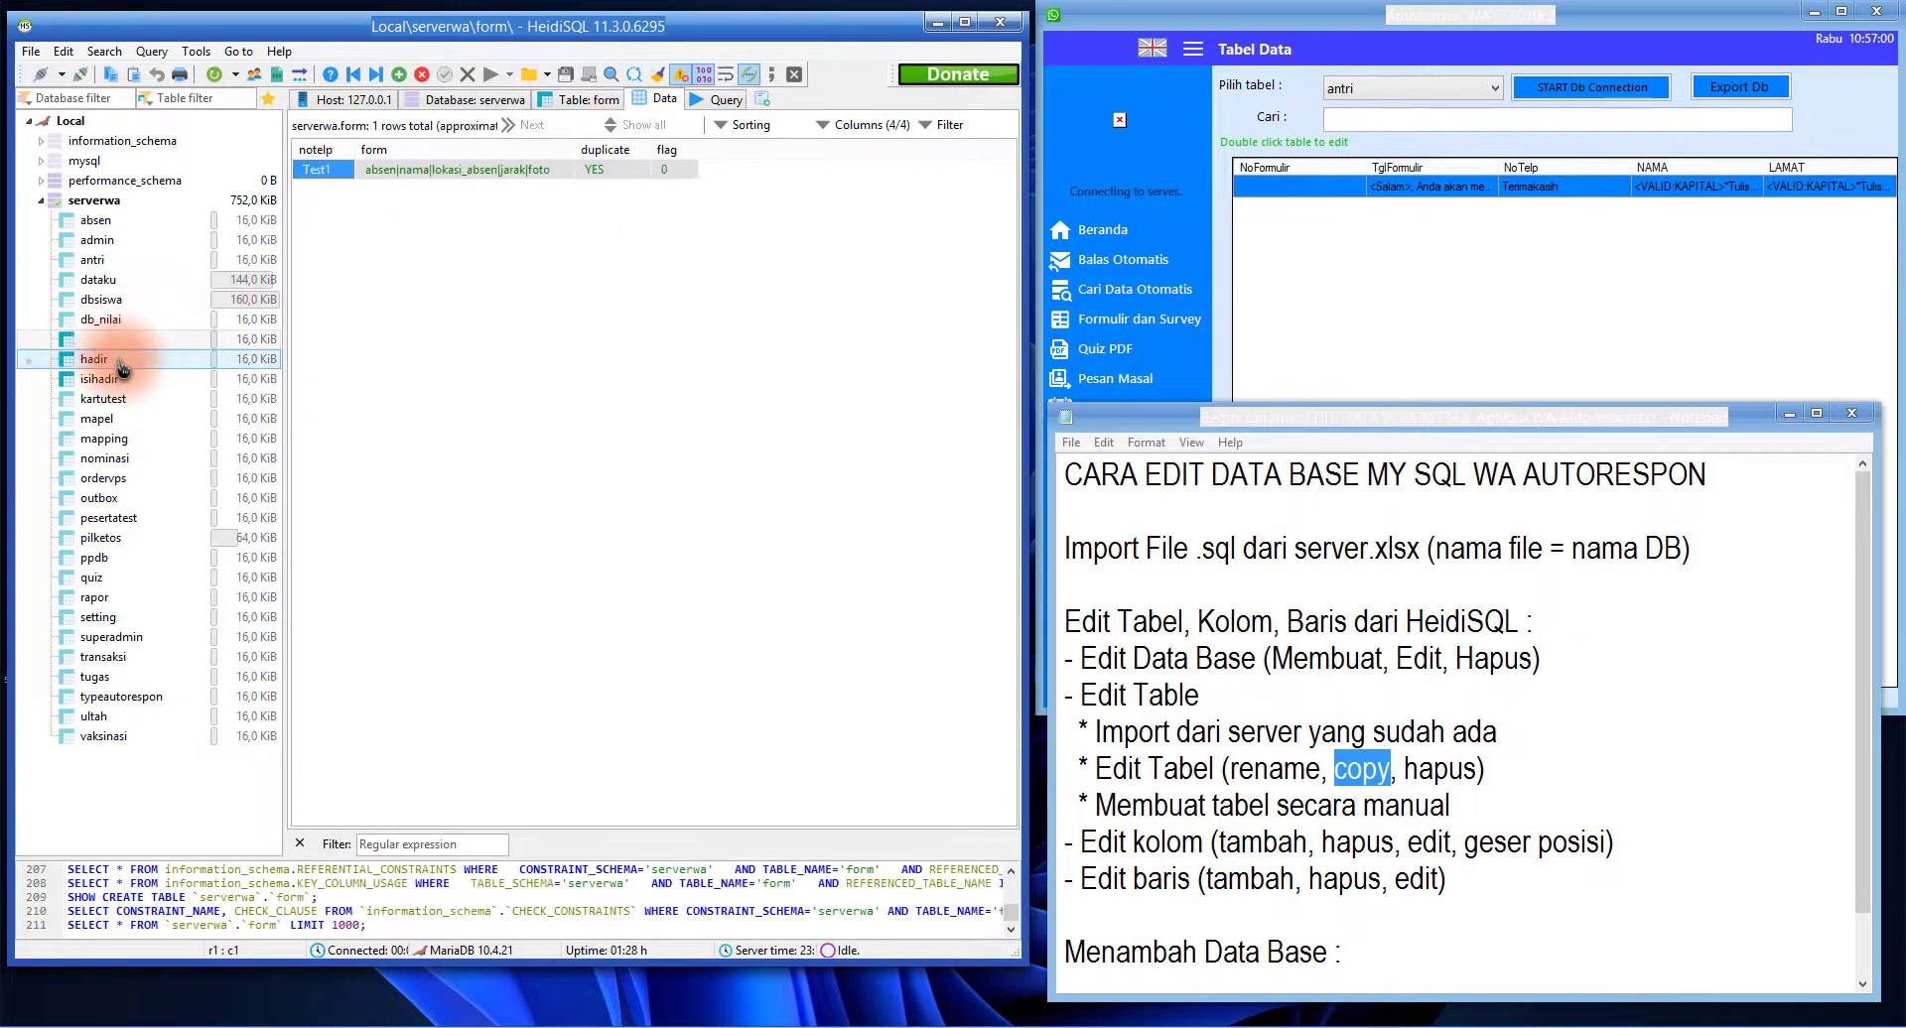
click(119, 378)
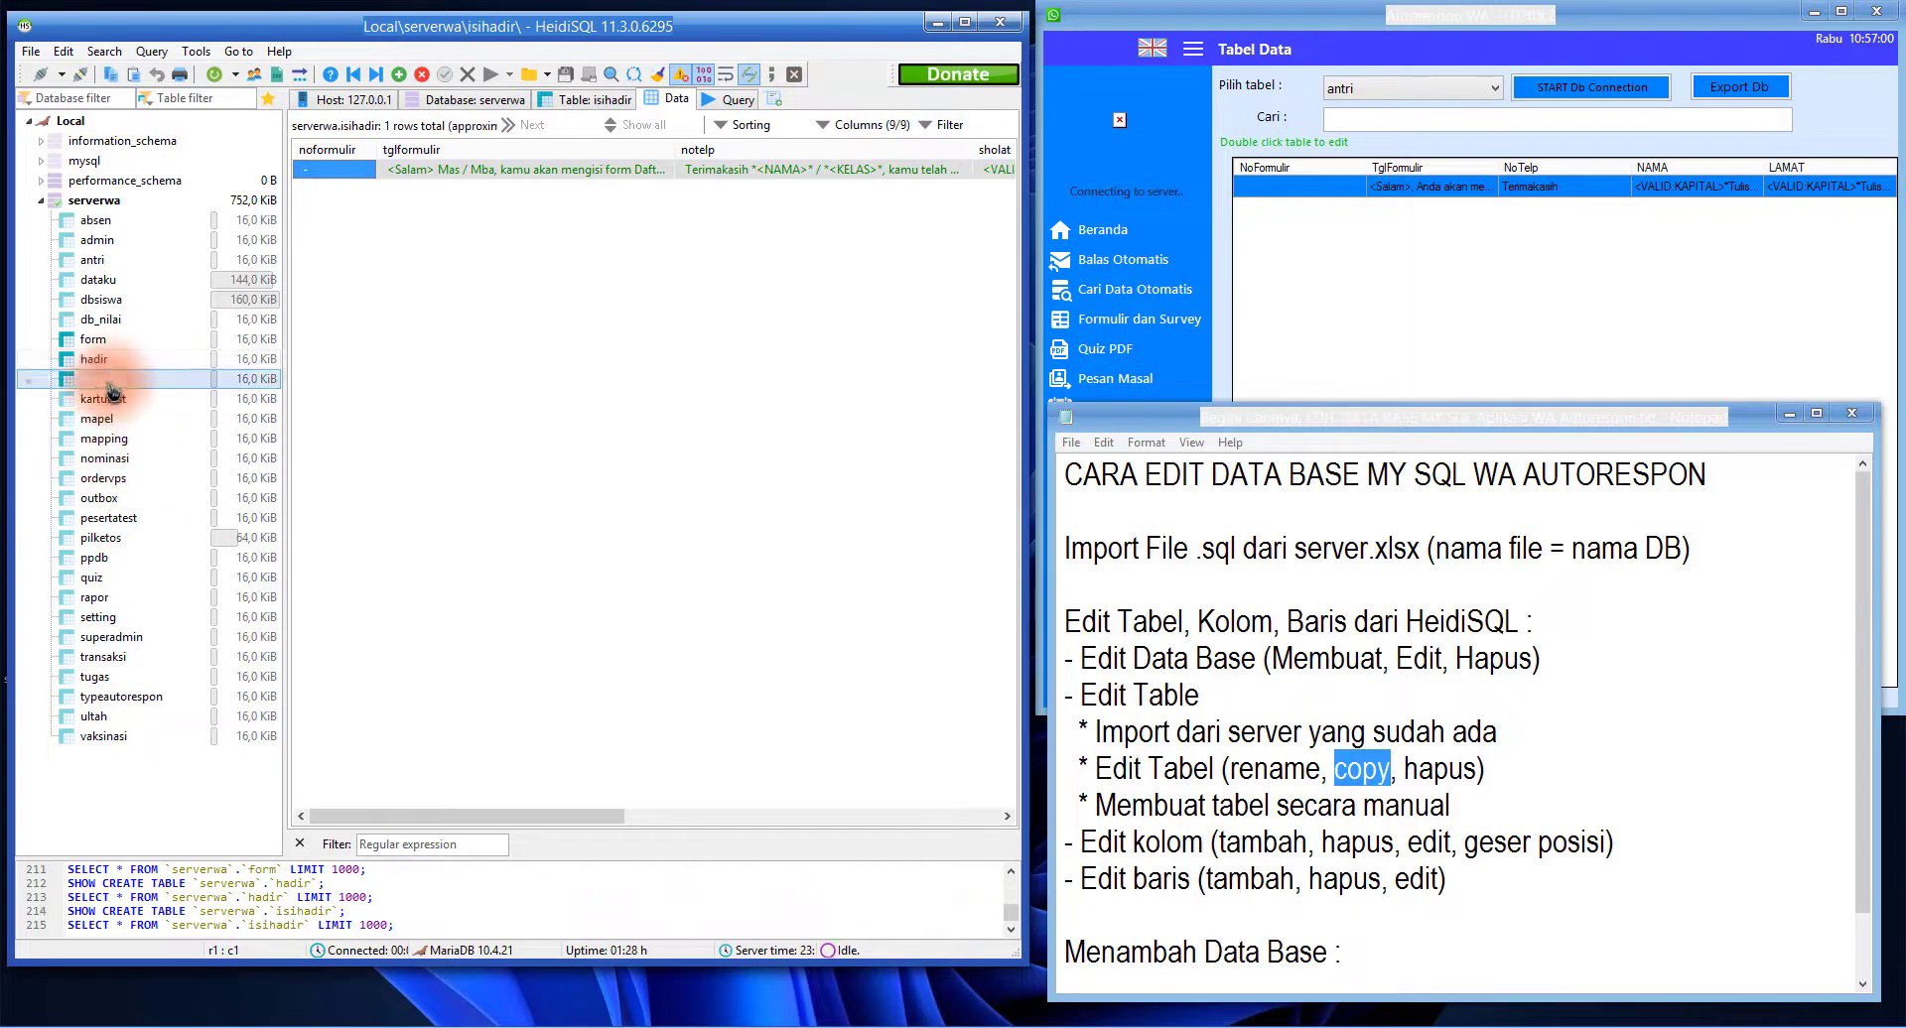
click(107, 360)
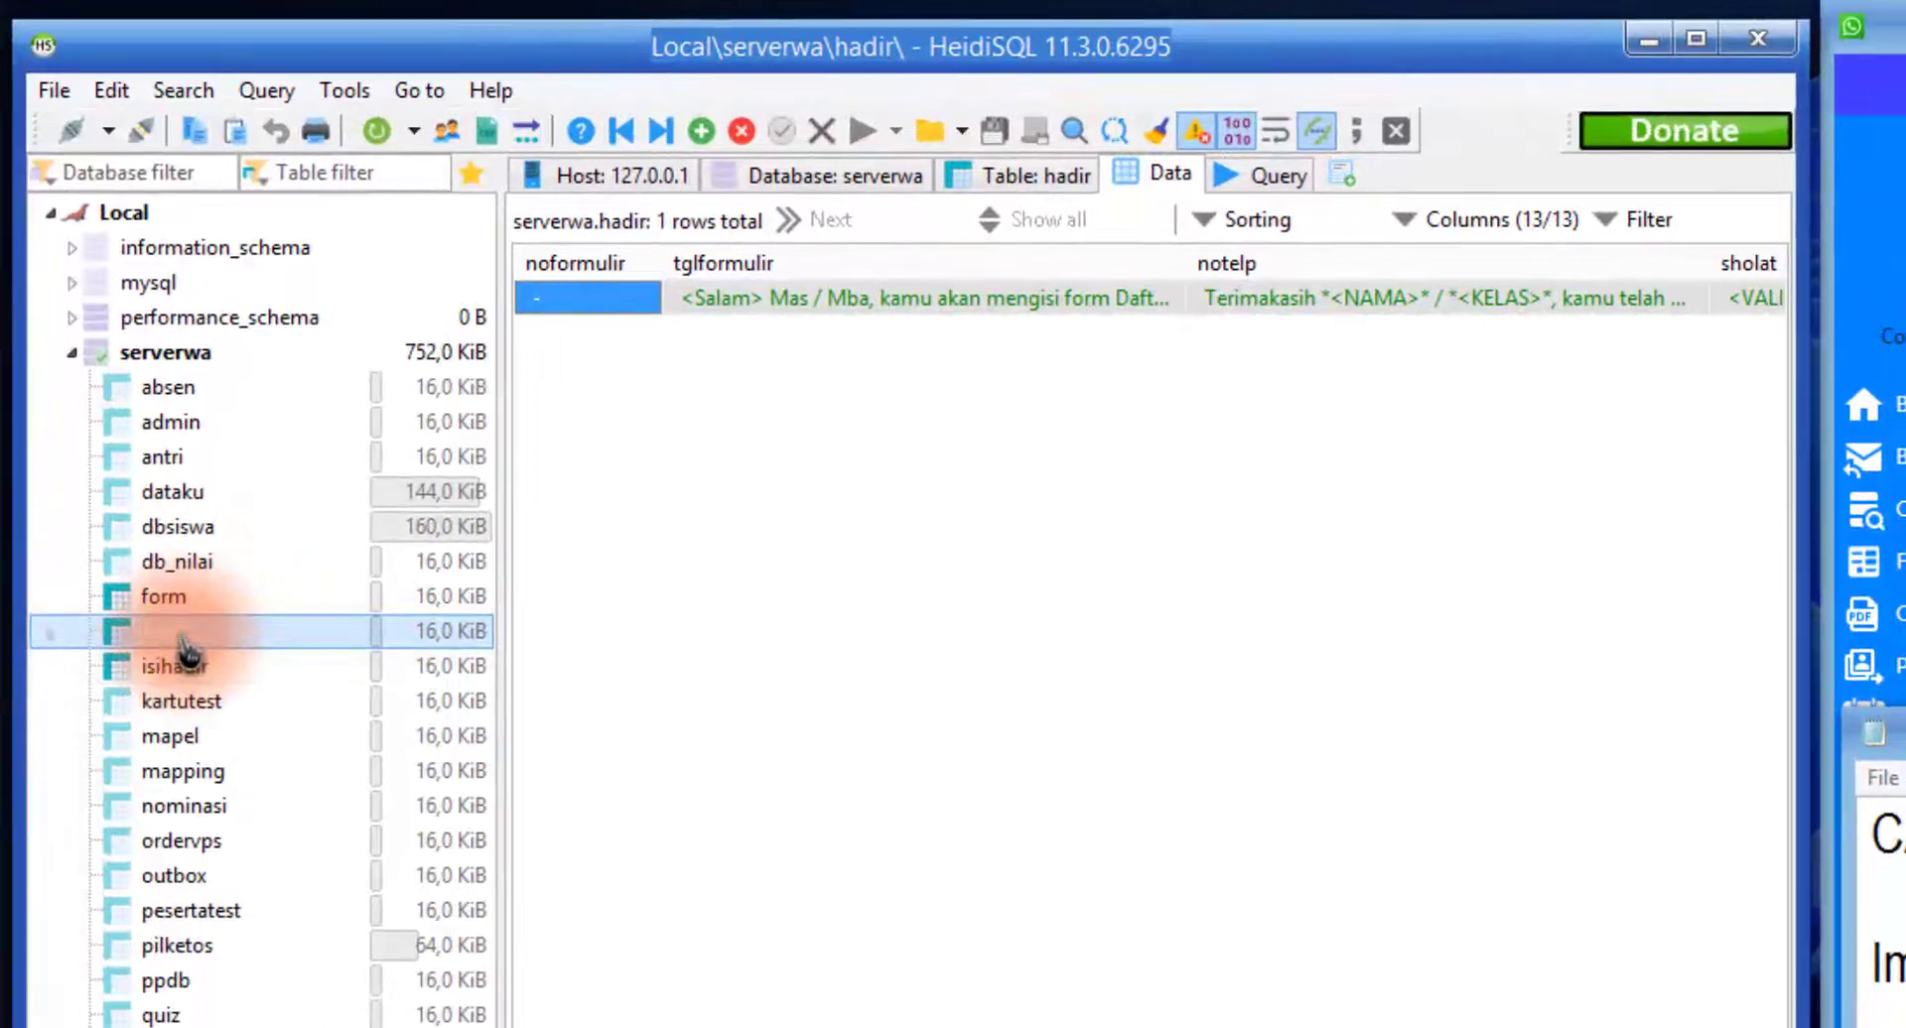
right_click(266, 640)
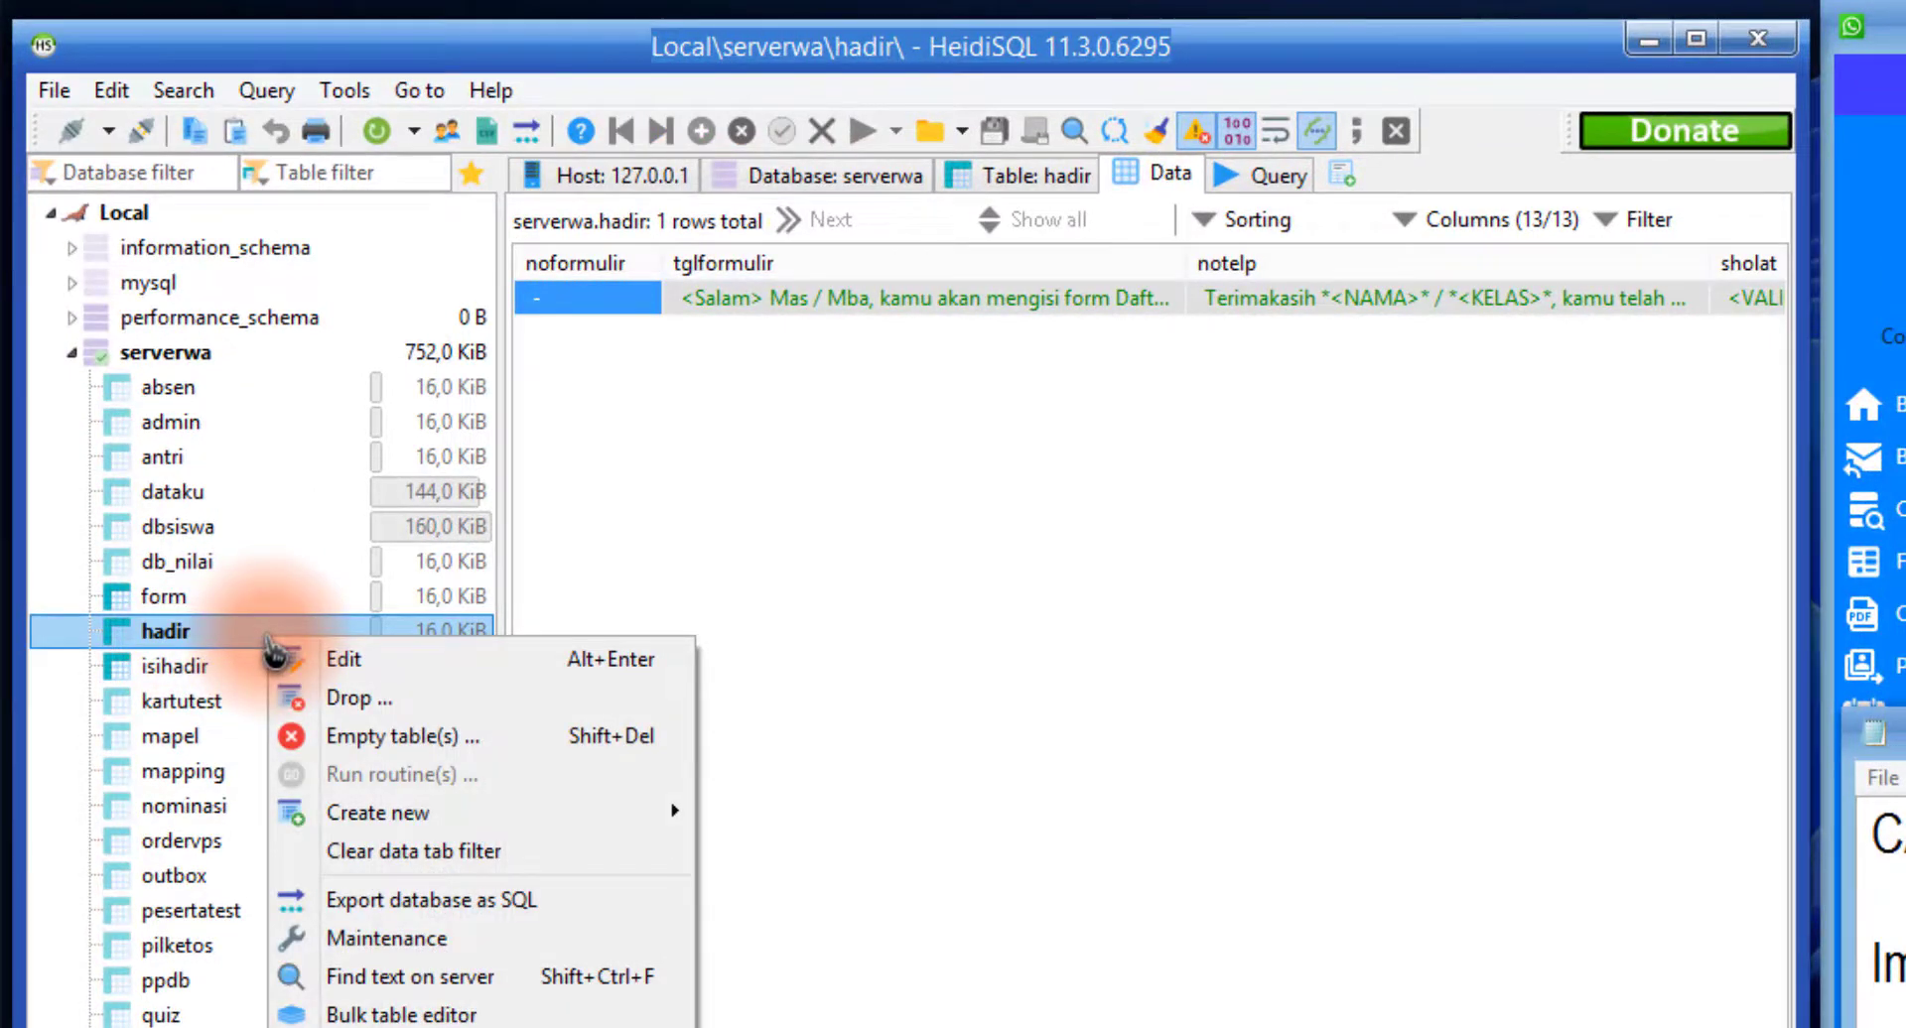
mouse_move(462, 829)
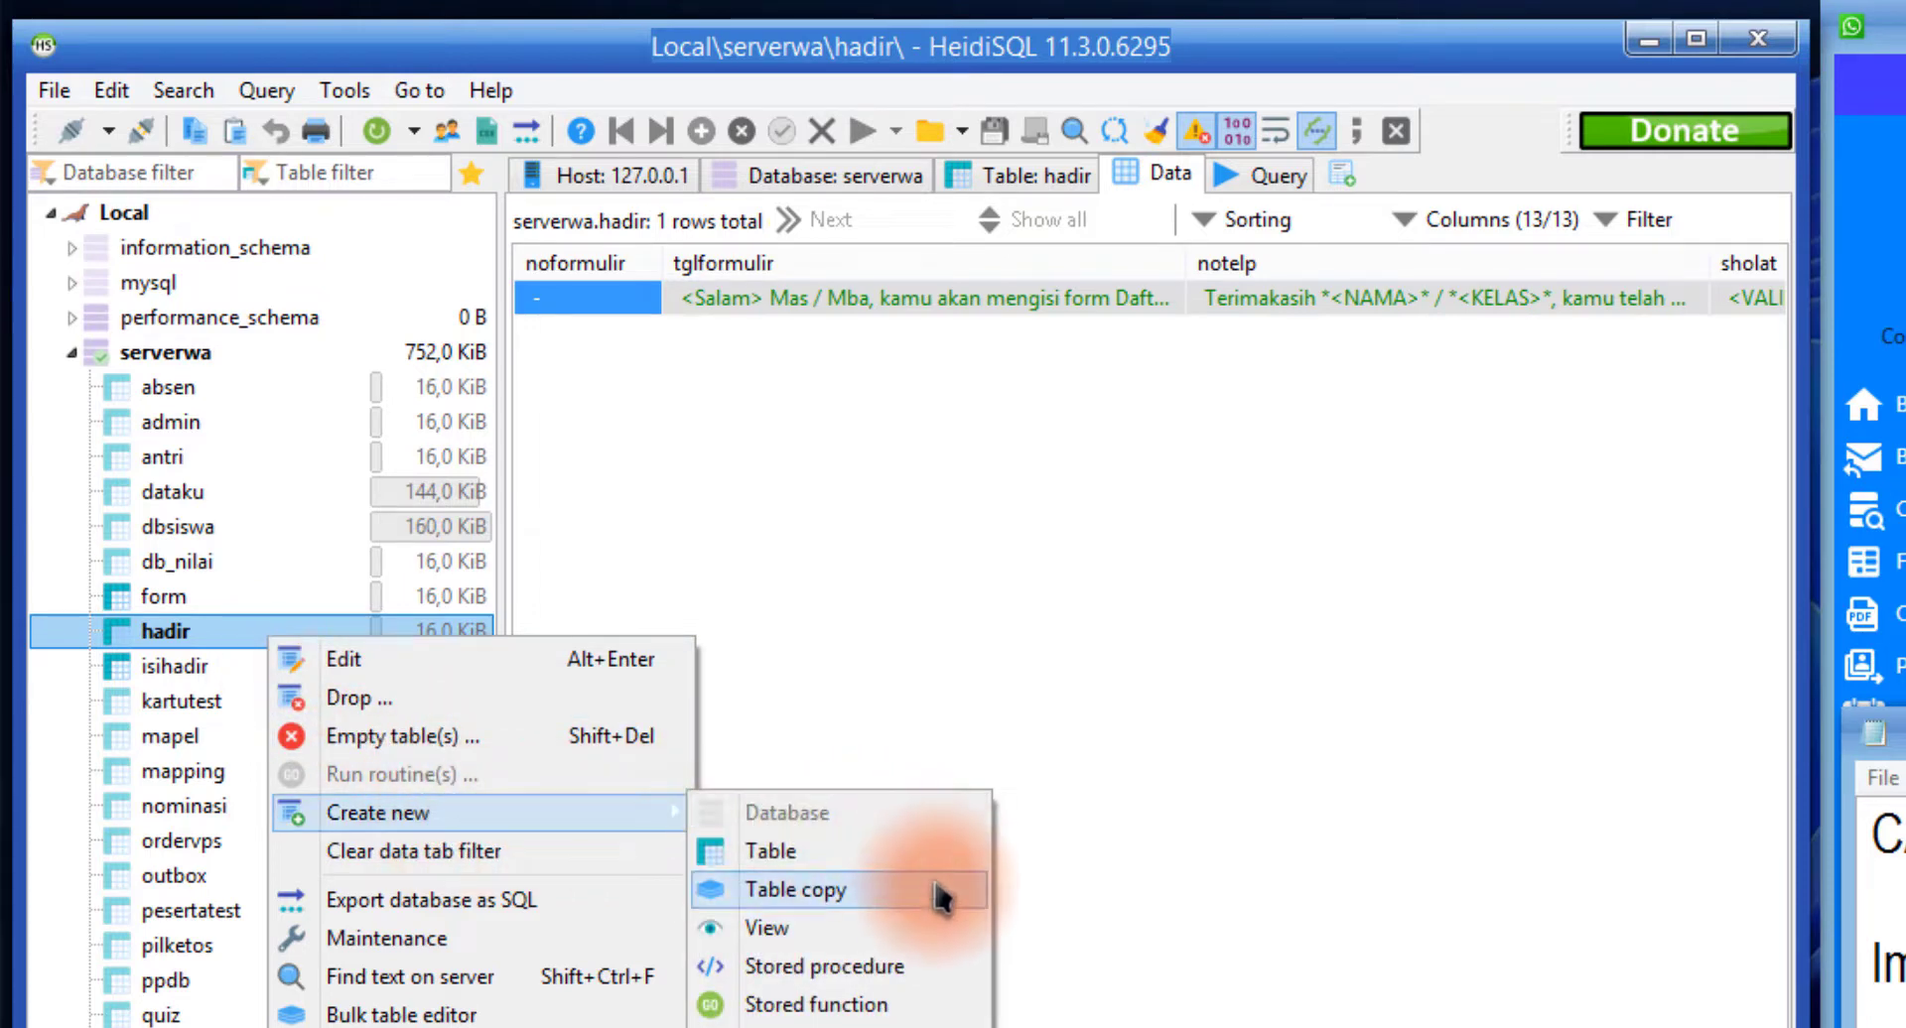
click(839, 898)
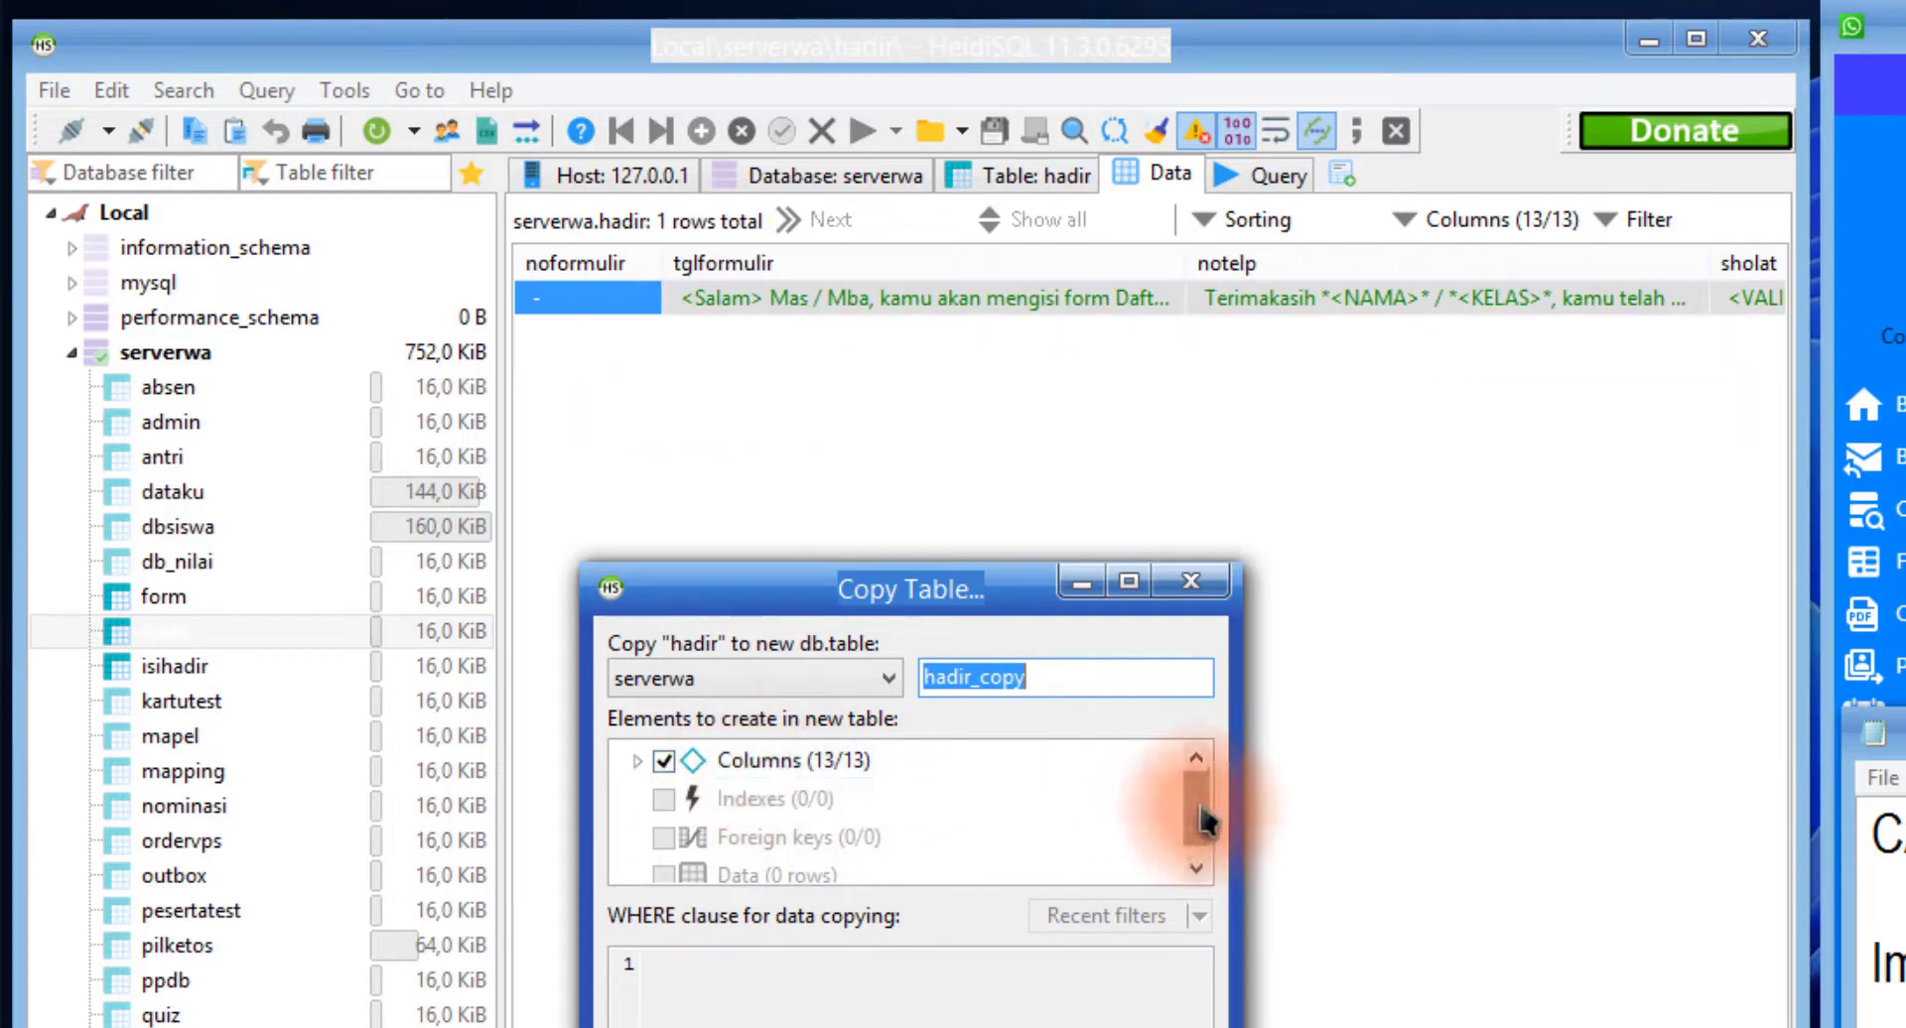
drag(1198, 838, 1204, 853)
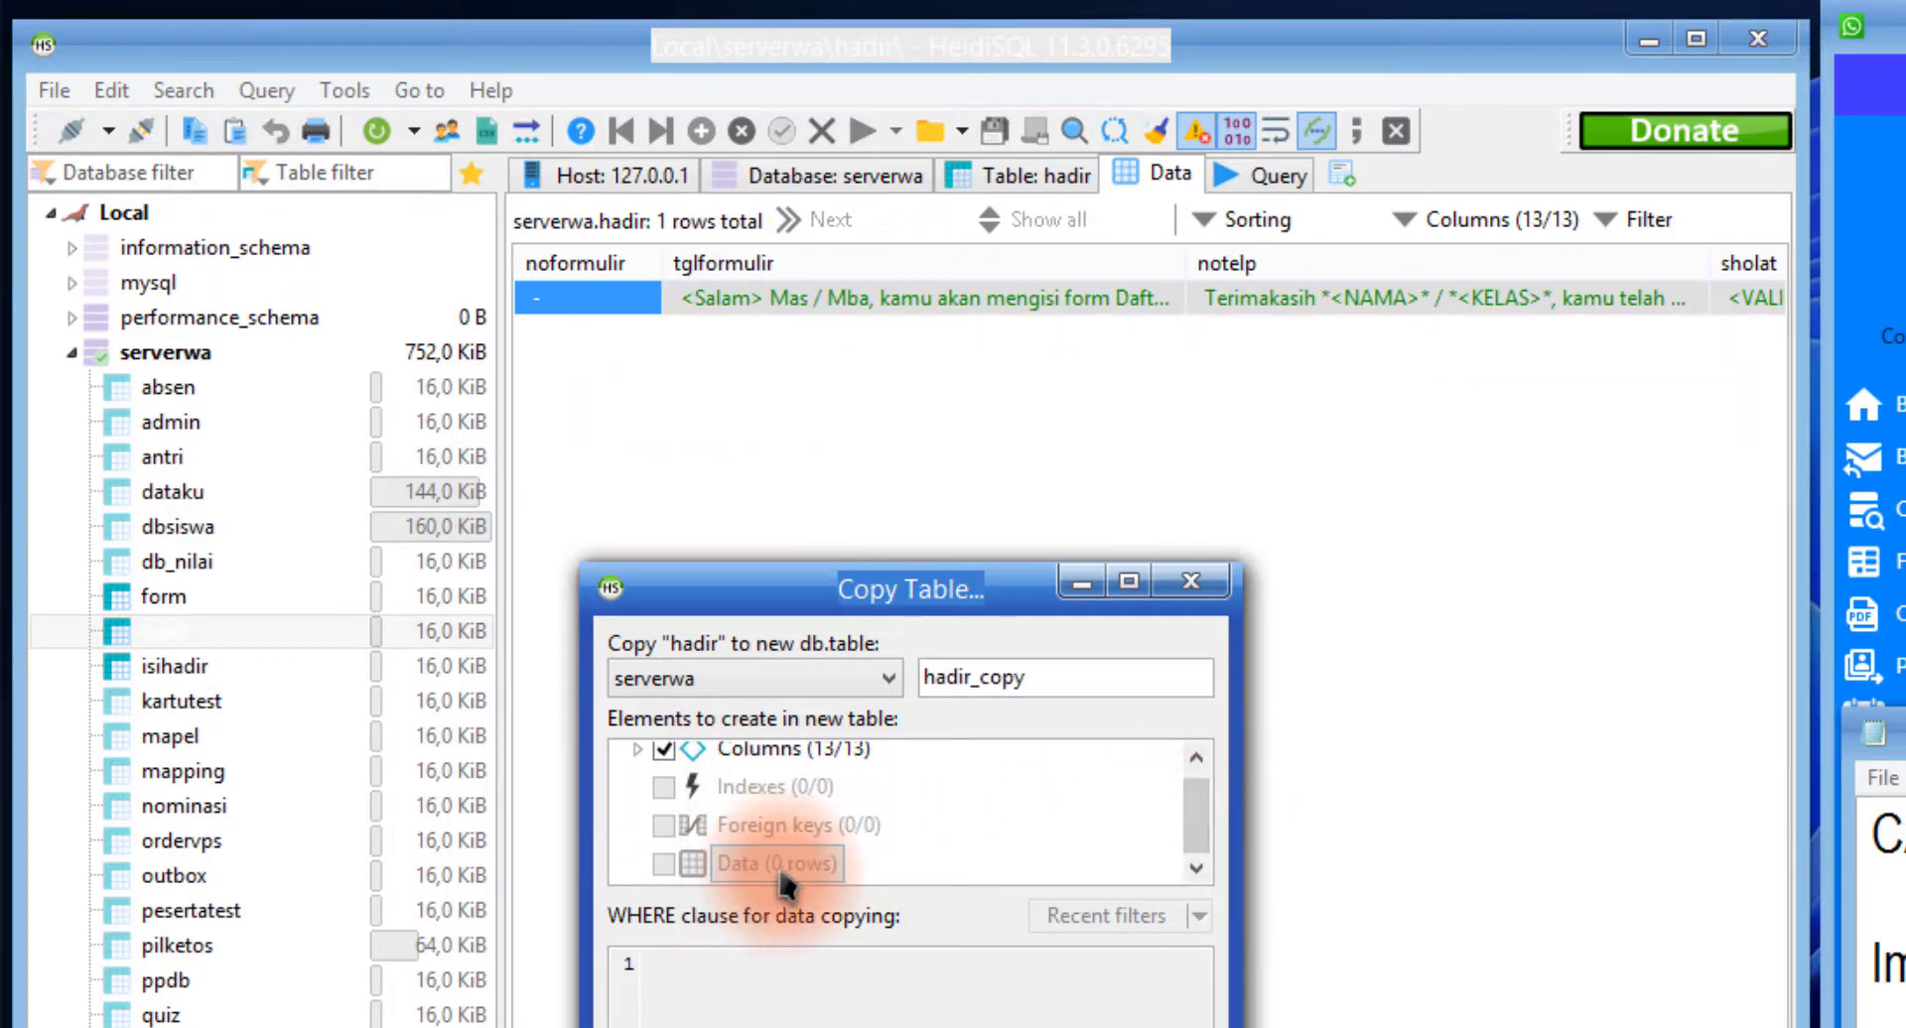
click(1151, 1027)
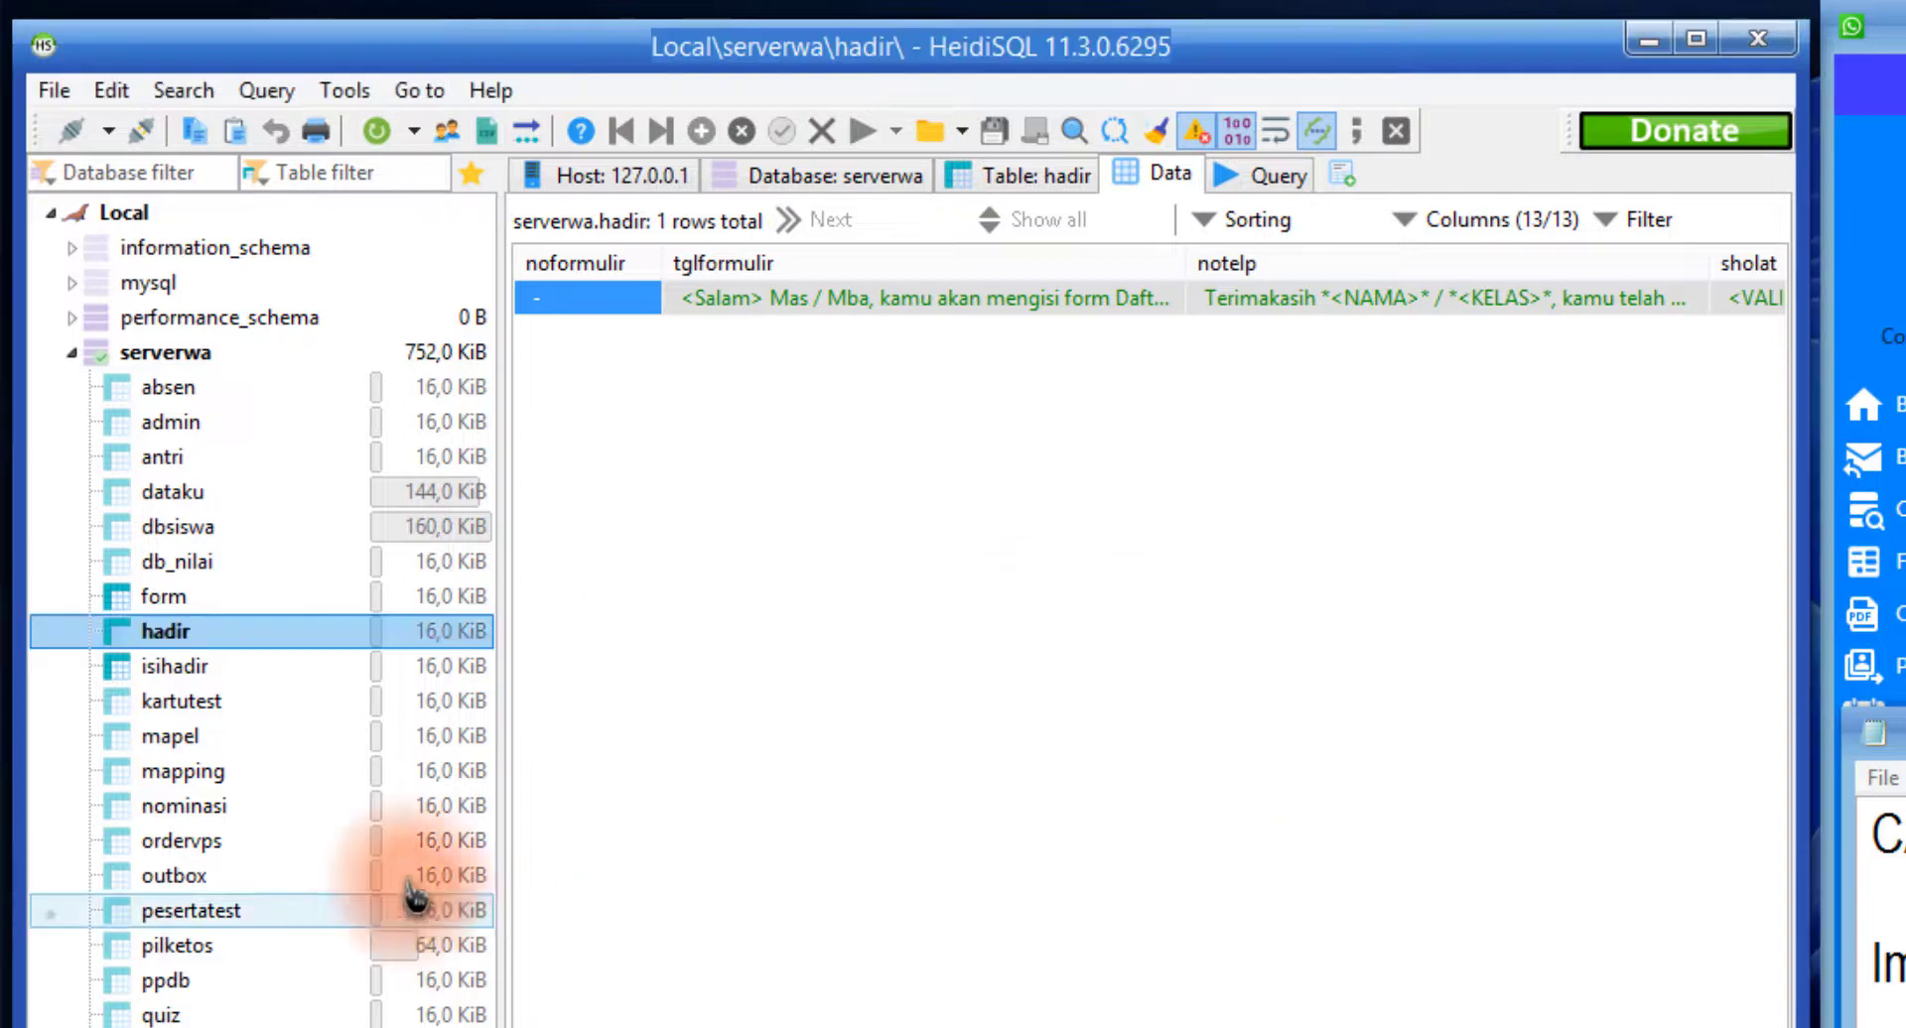
click(261, 675)
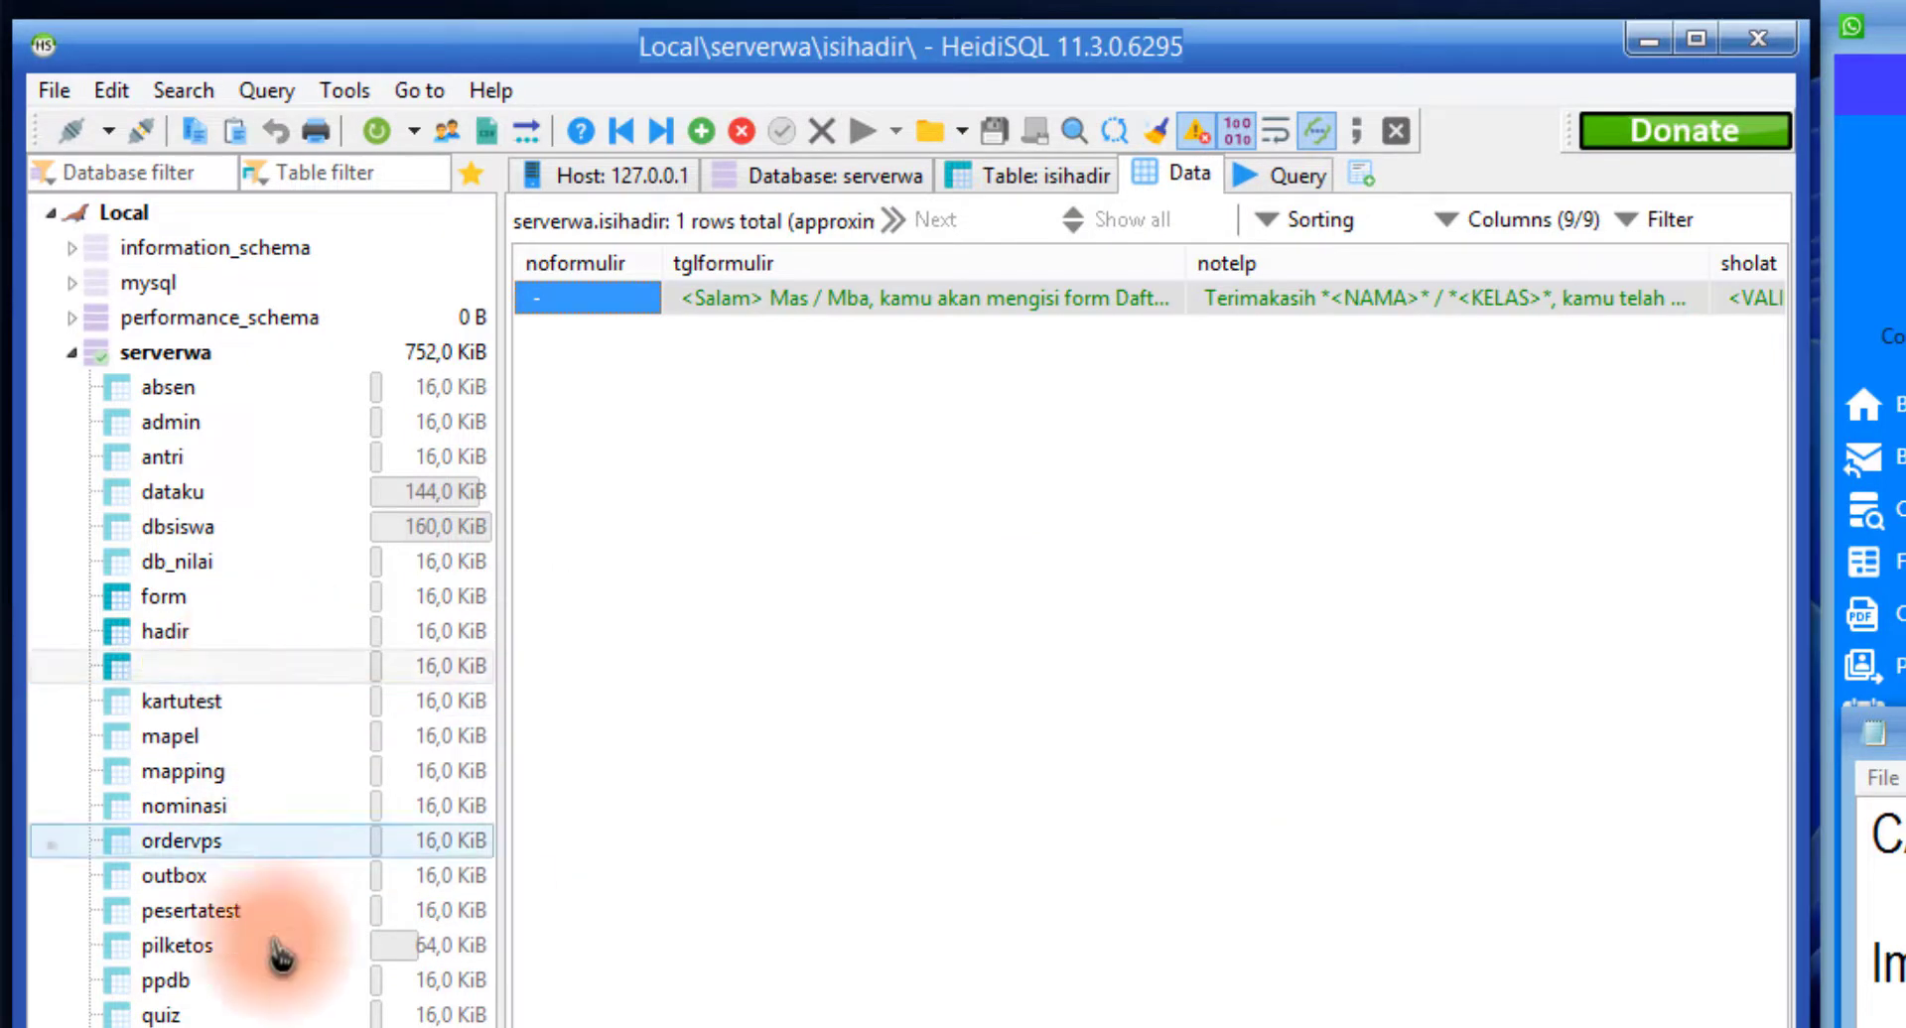
Copy the vaksinasi table within serverwa as vaksinasi_copy, including all its columns but excluding the data rows
click(248, 1027)
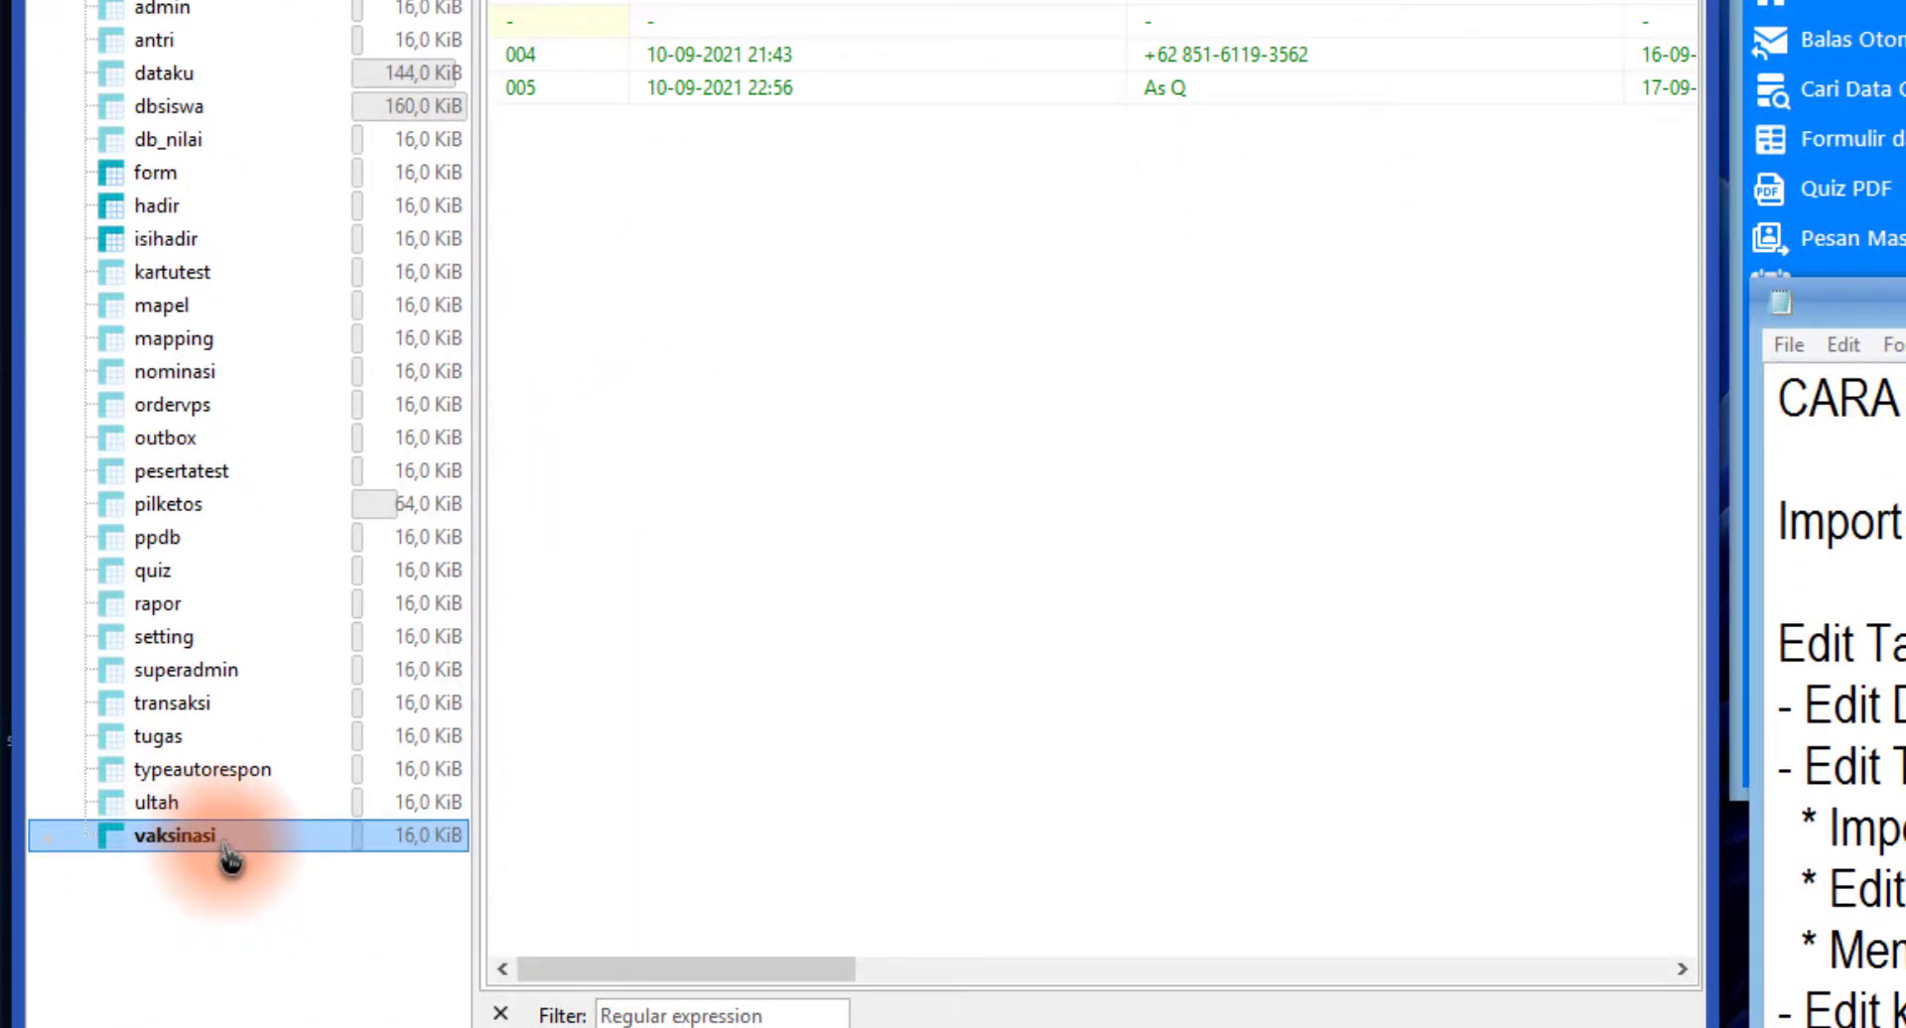
right_click(247, 859)
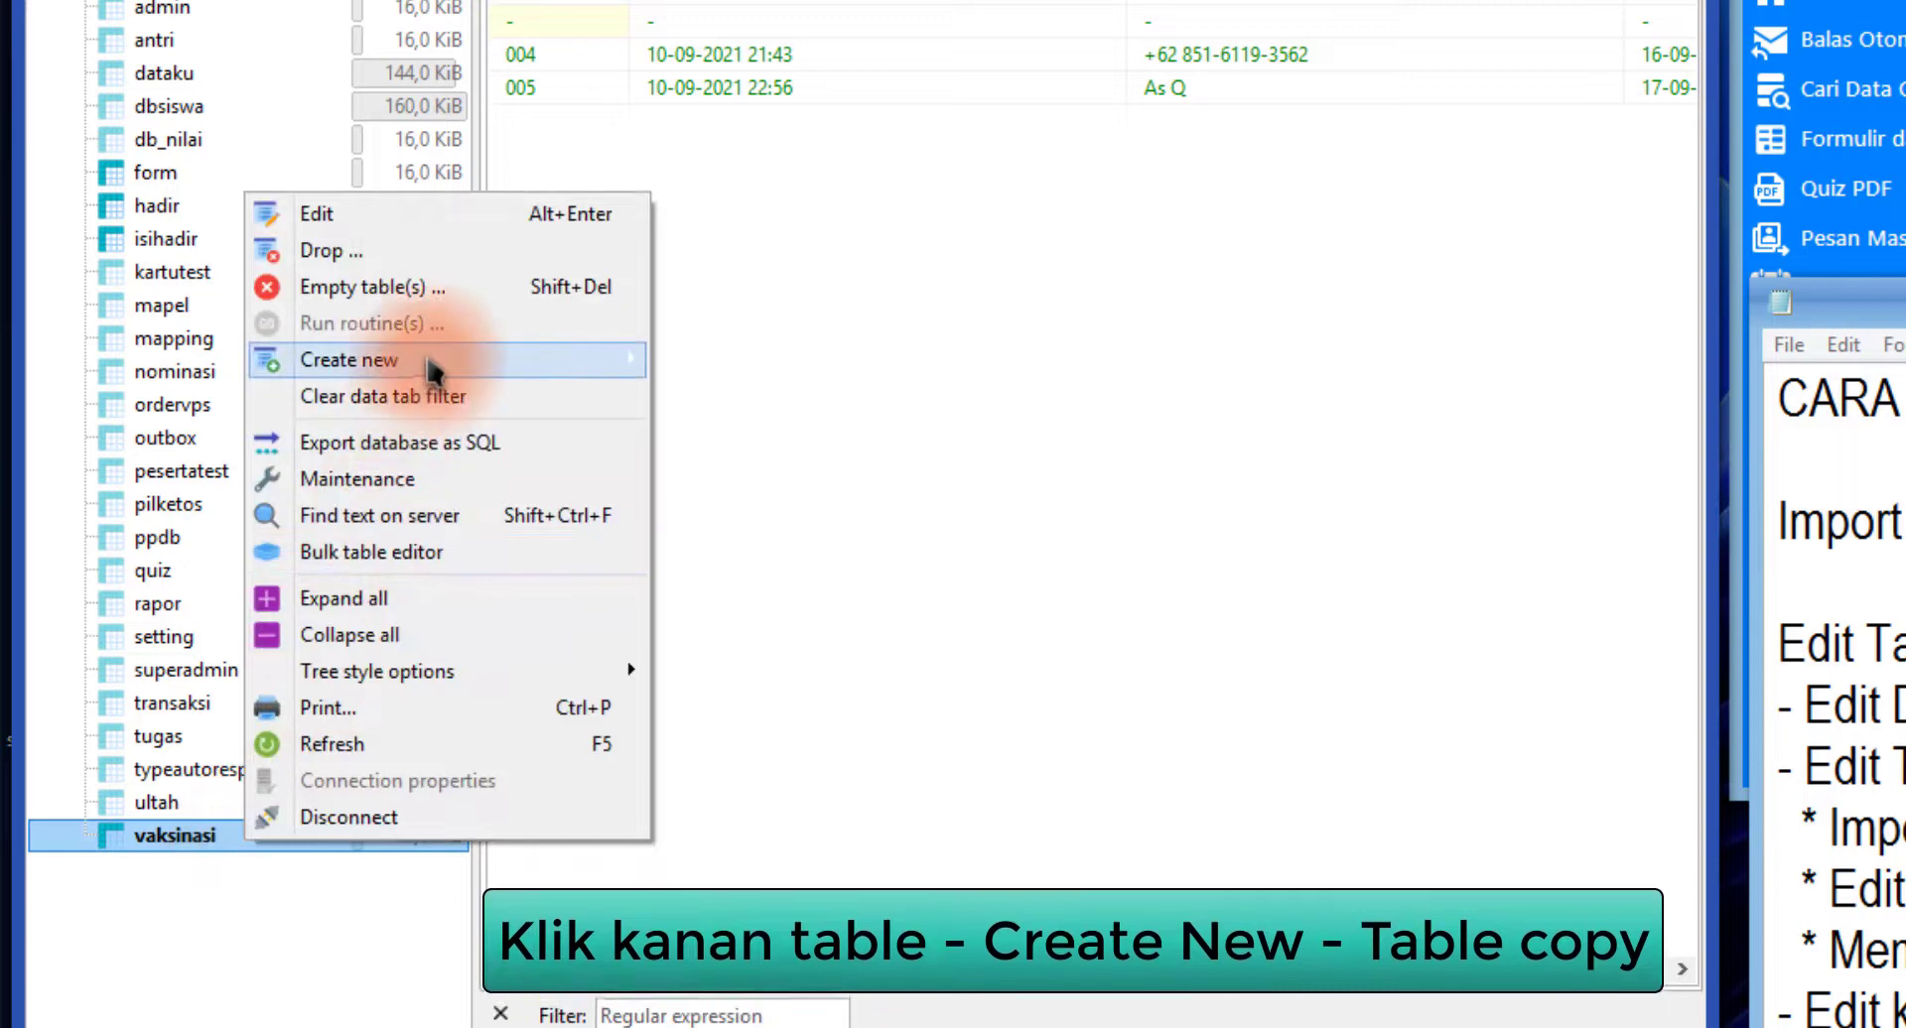
mouse_move(427, 359)
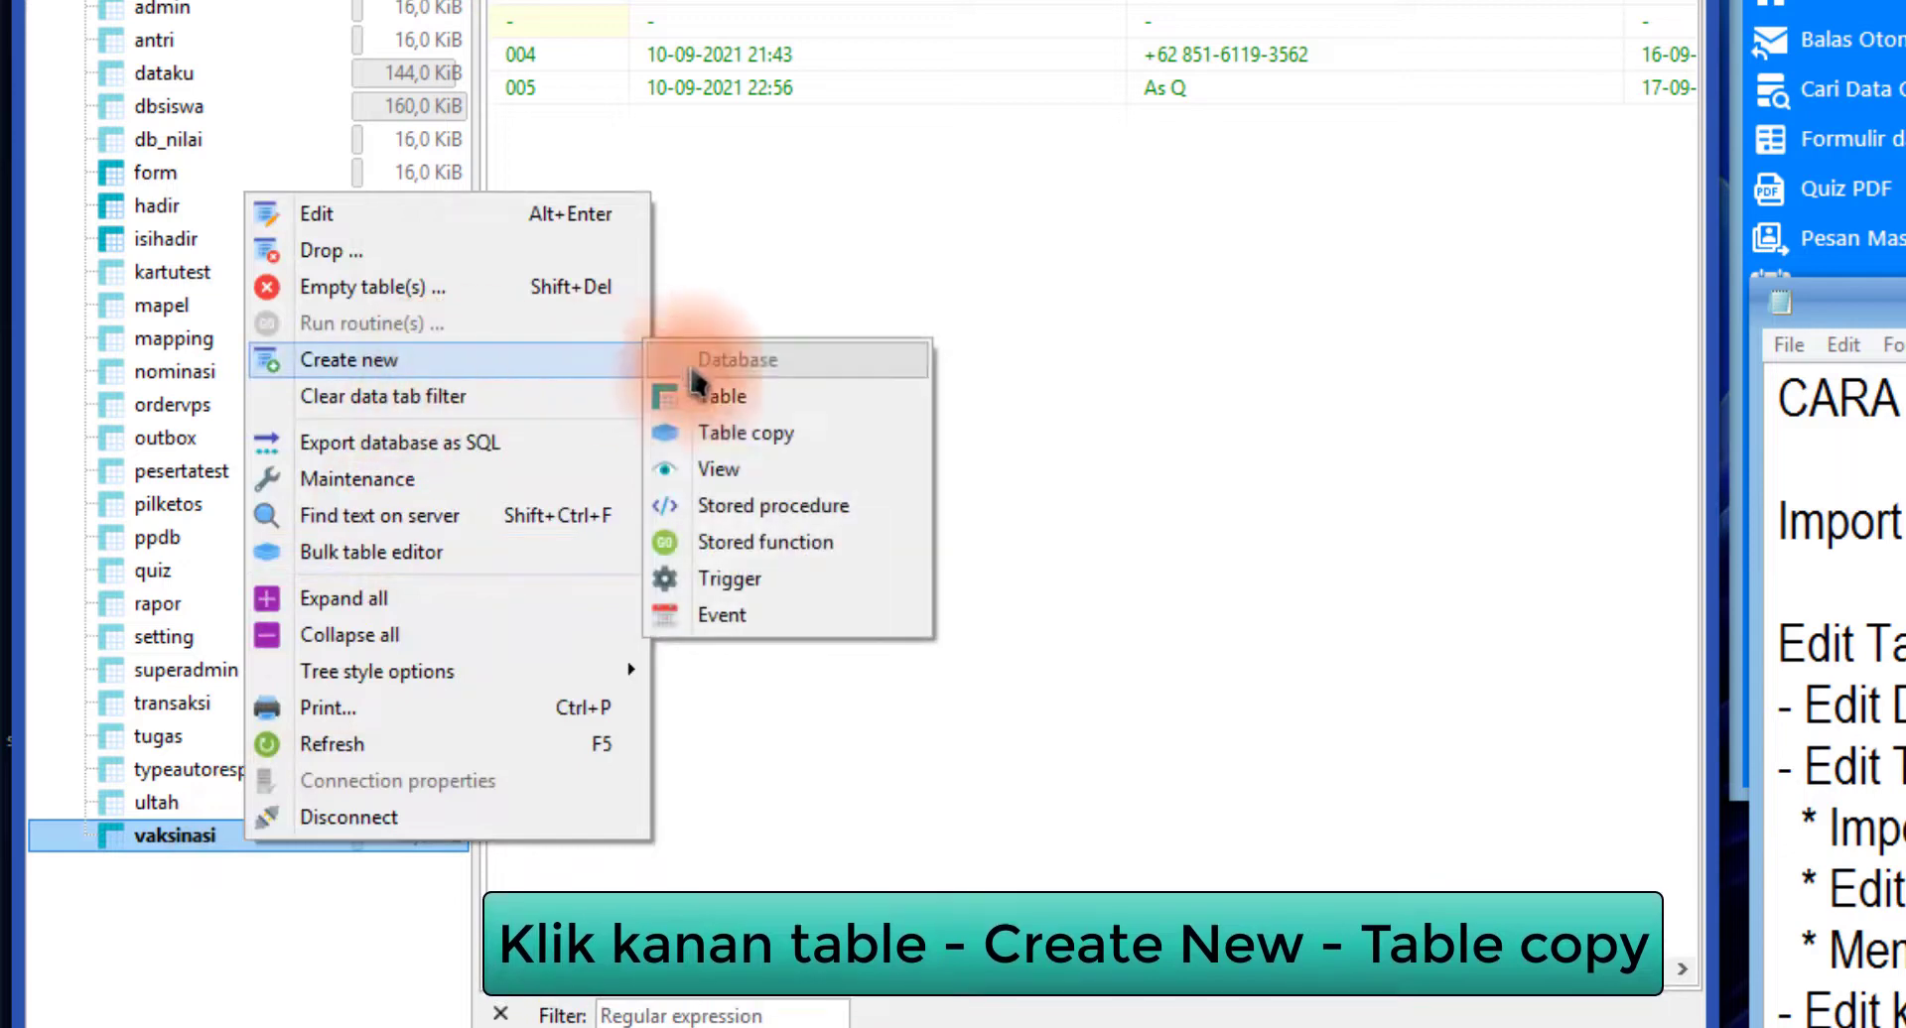
click(756, 434)
click(816, 333)
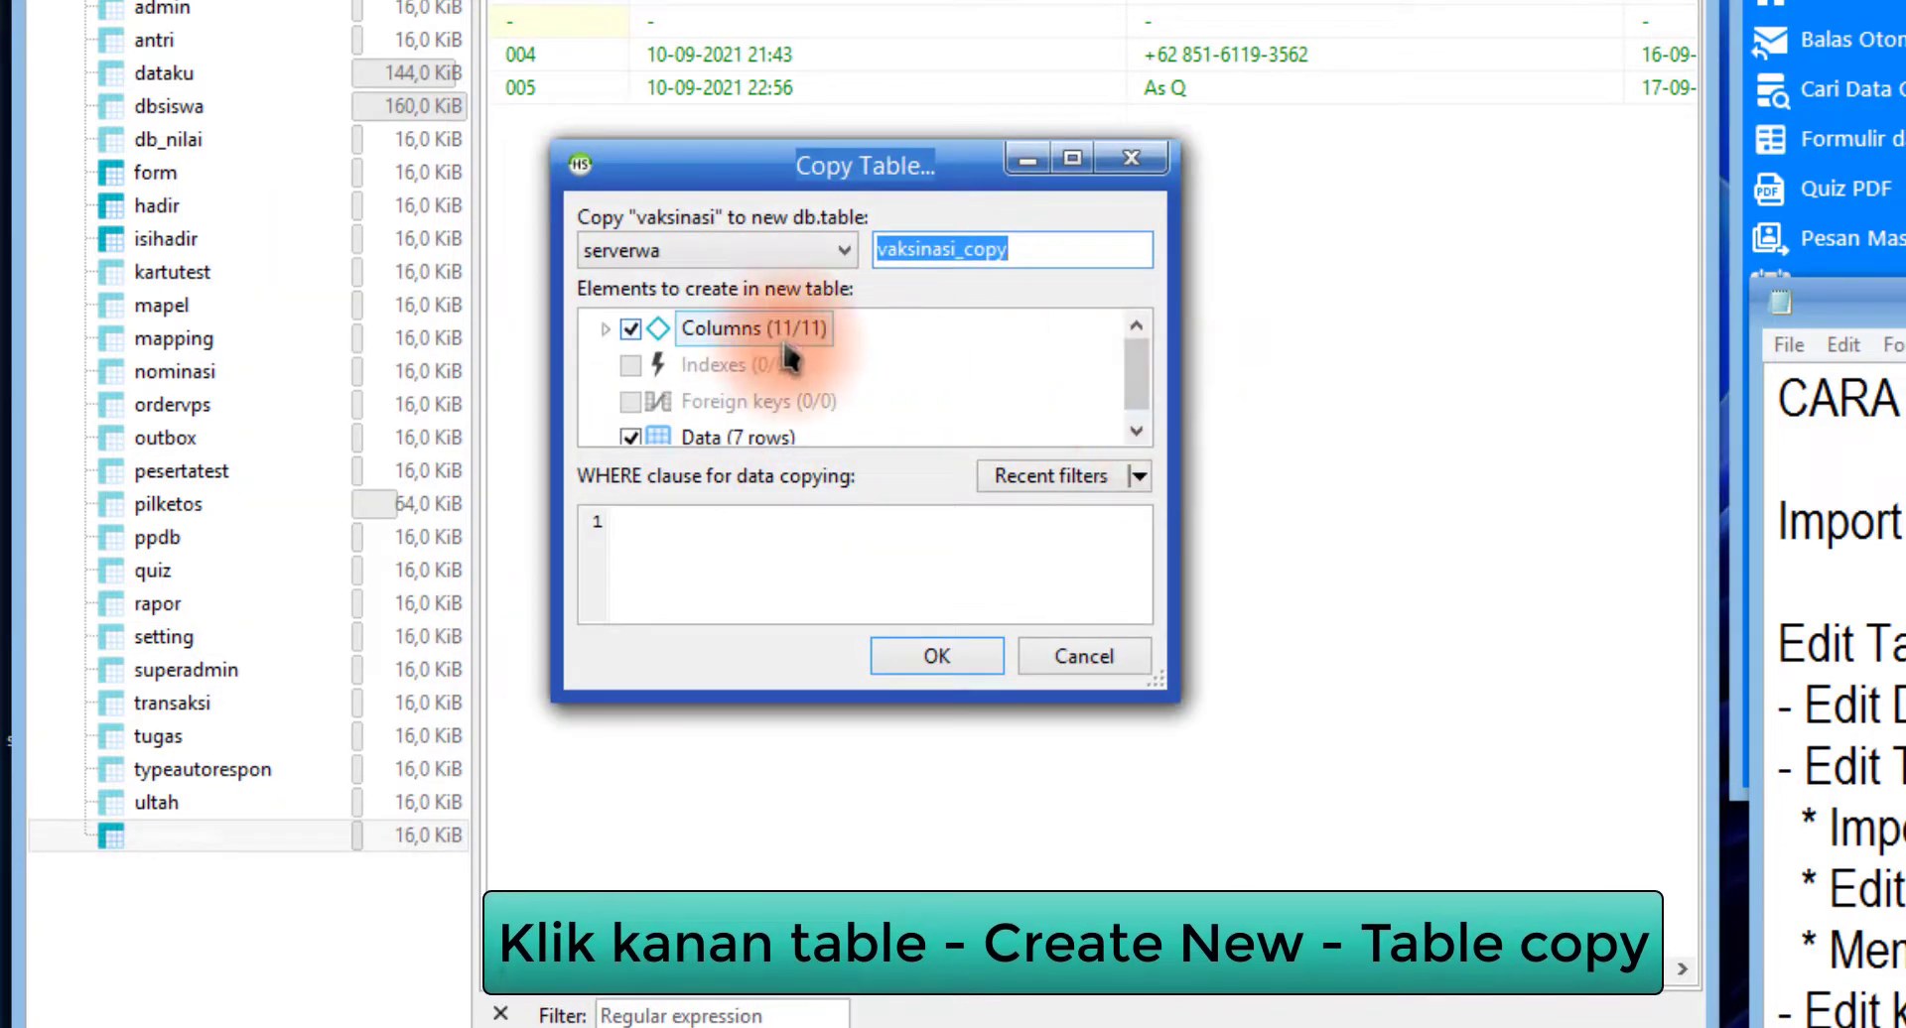
drag(1138, 395, 1006, 440)
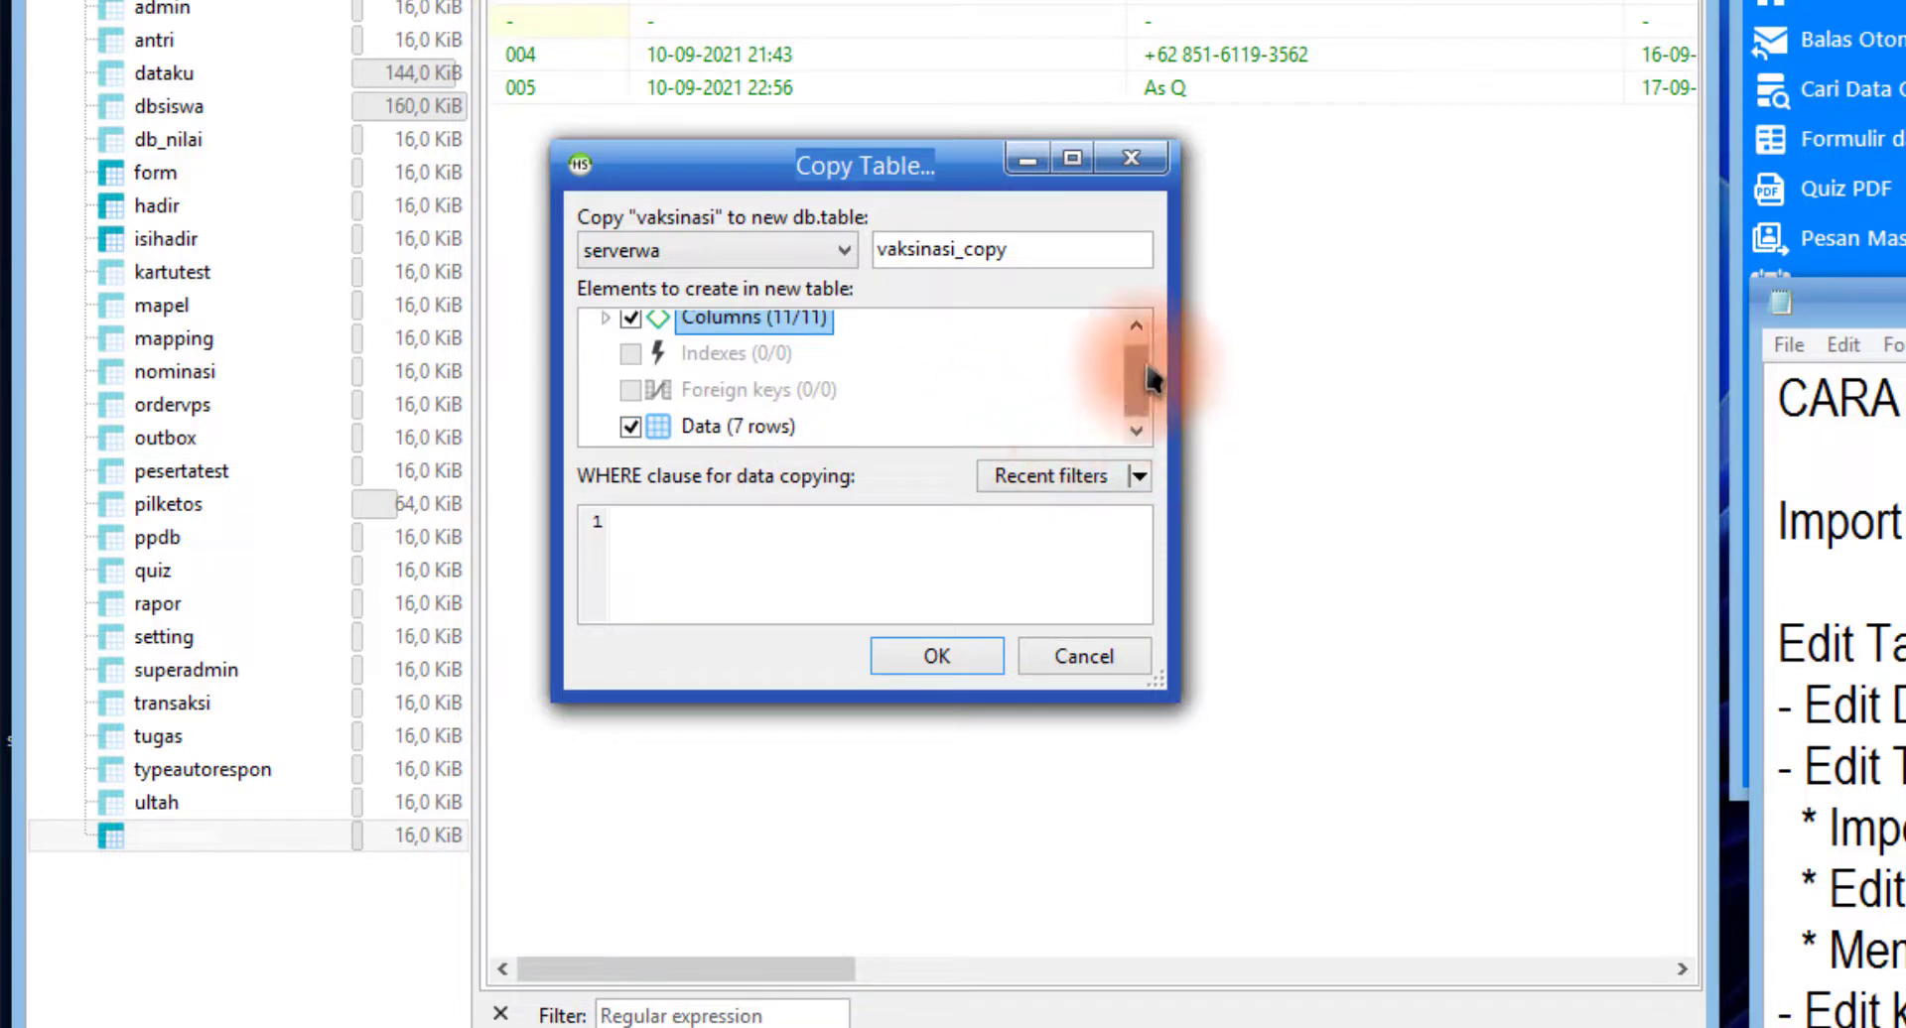
drag(1145, 369, 1146, 347)
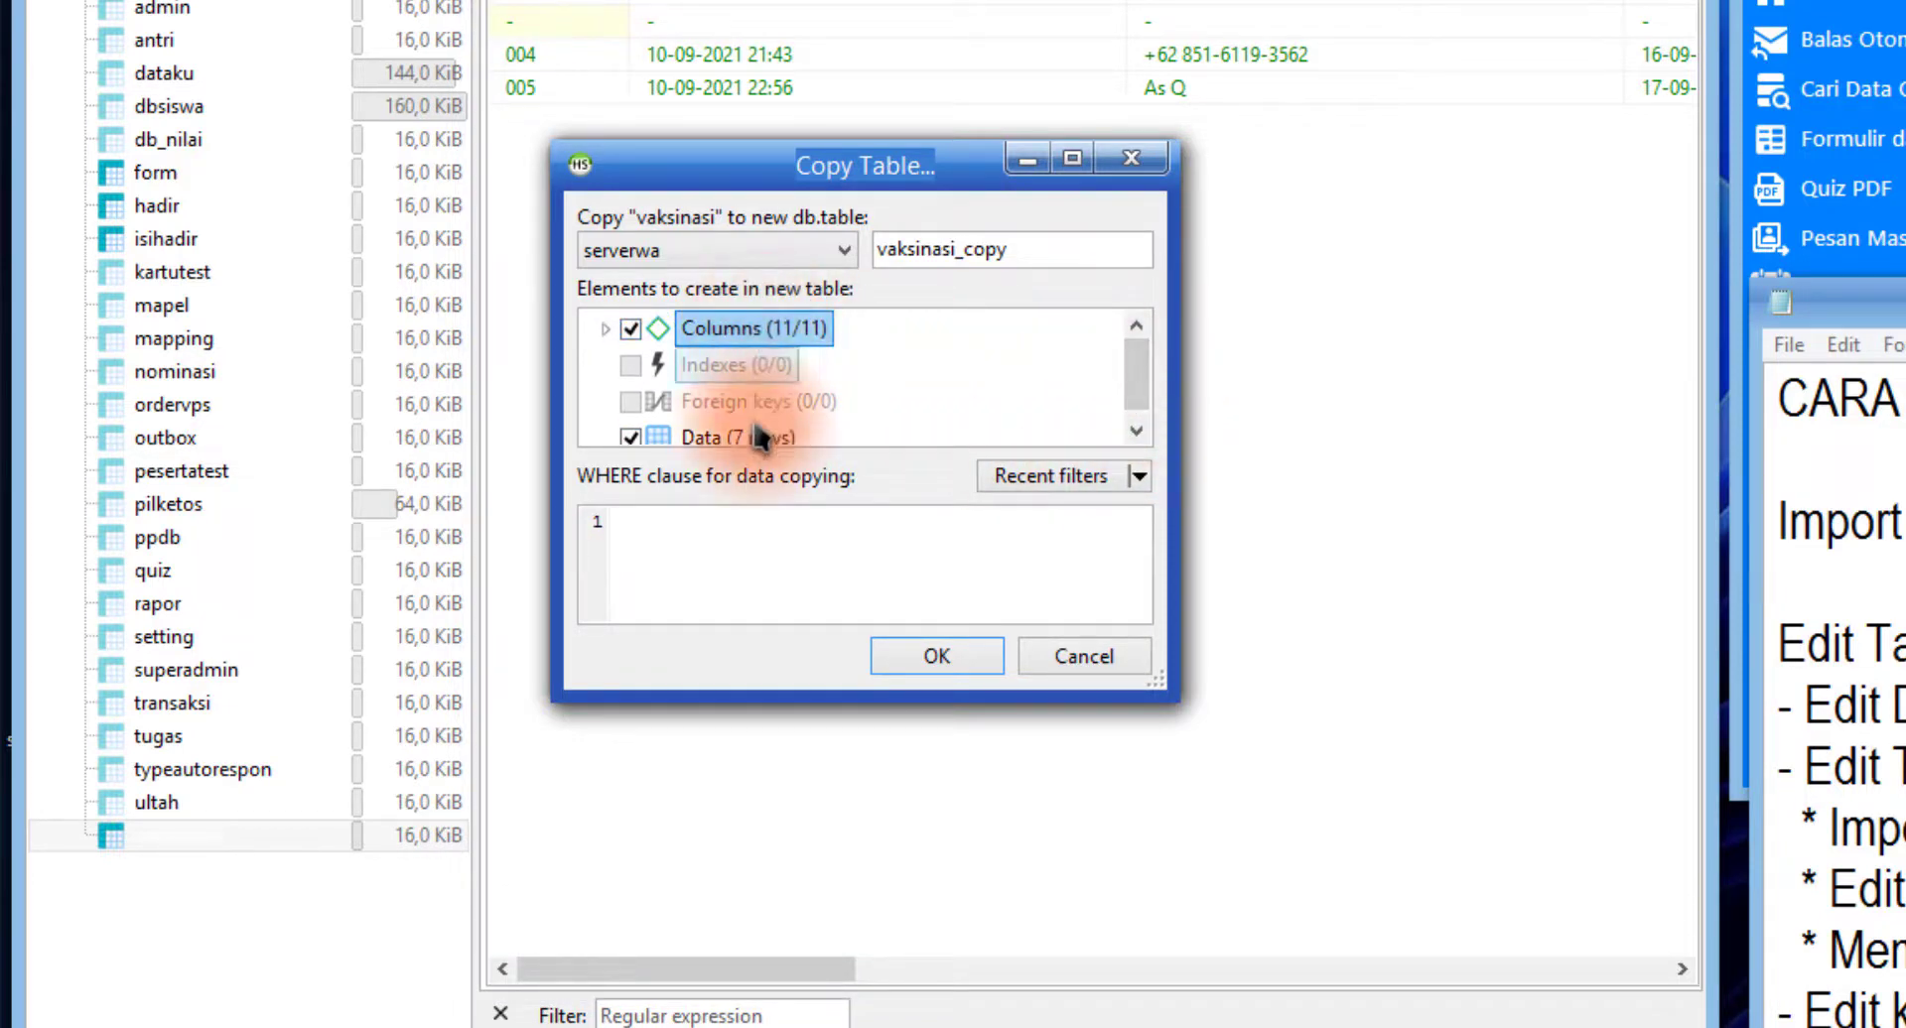
scroll(757, 438, down, 1)
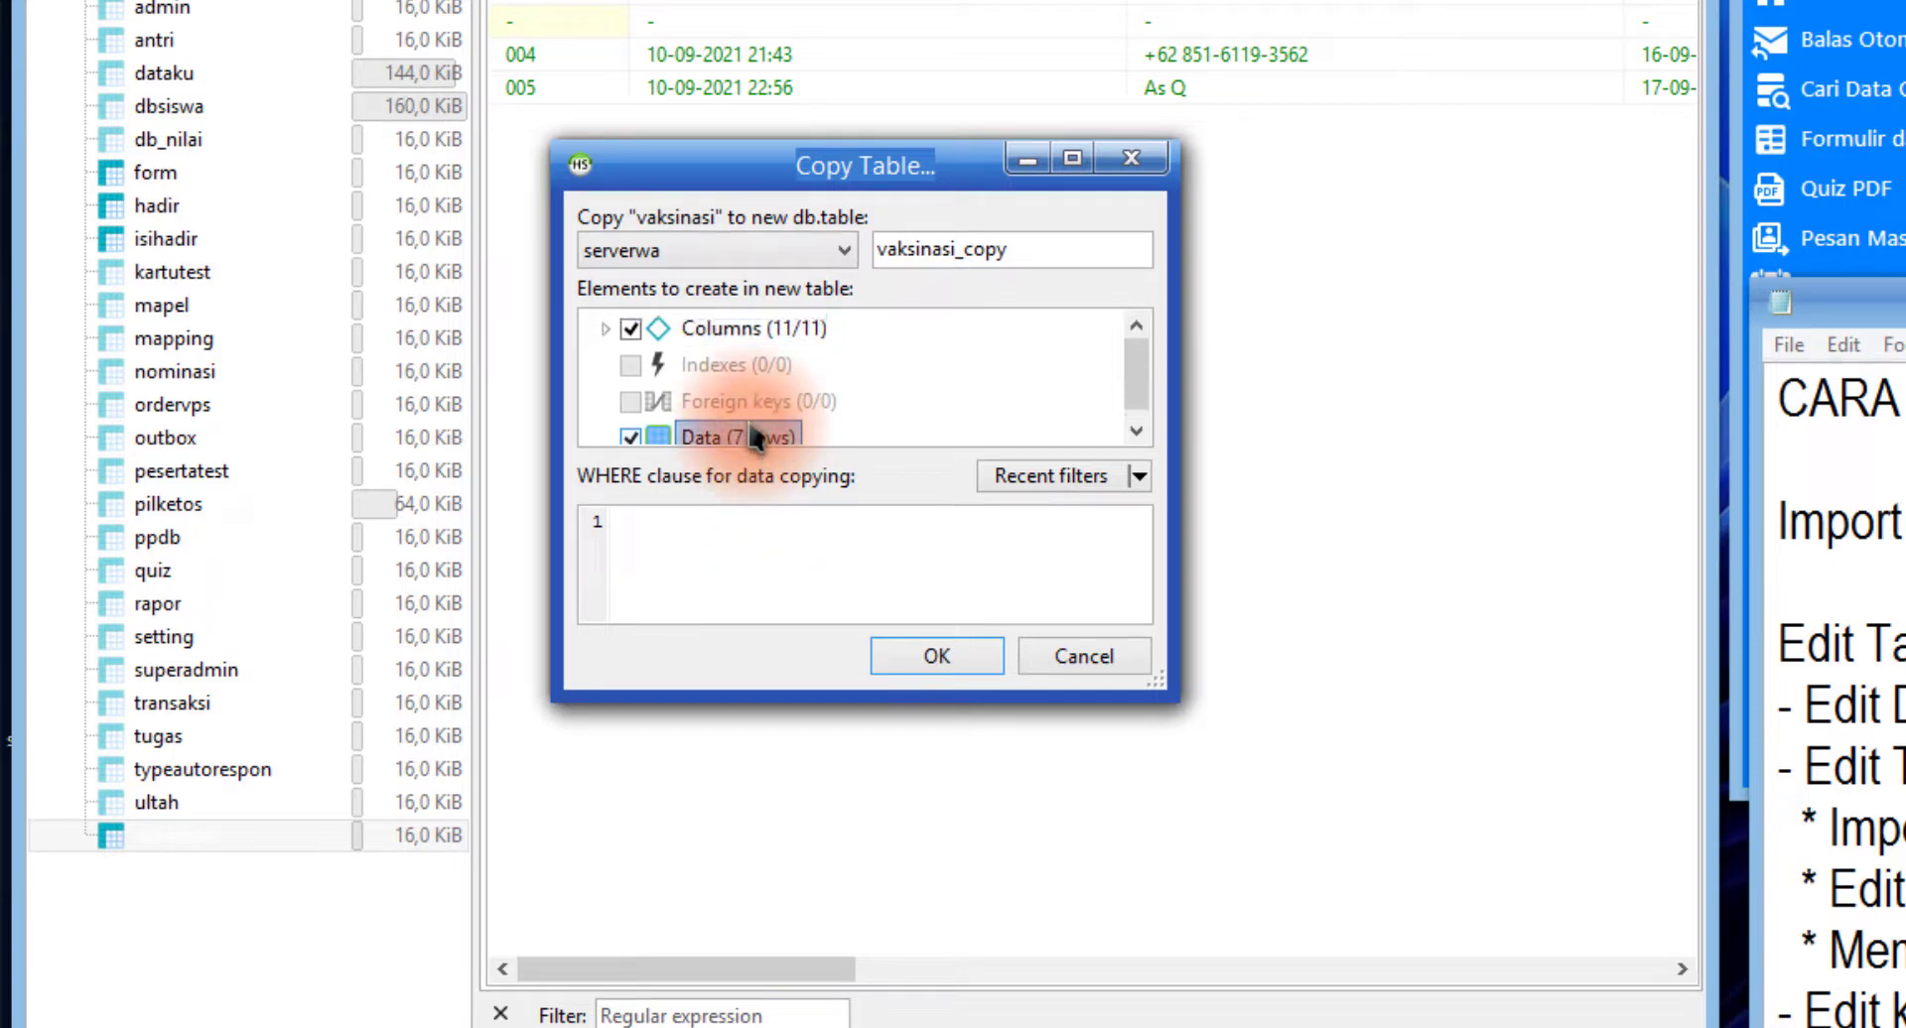
scroll(708, 343, up, 1)
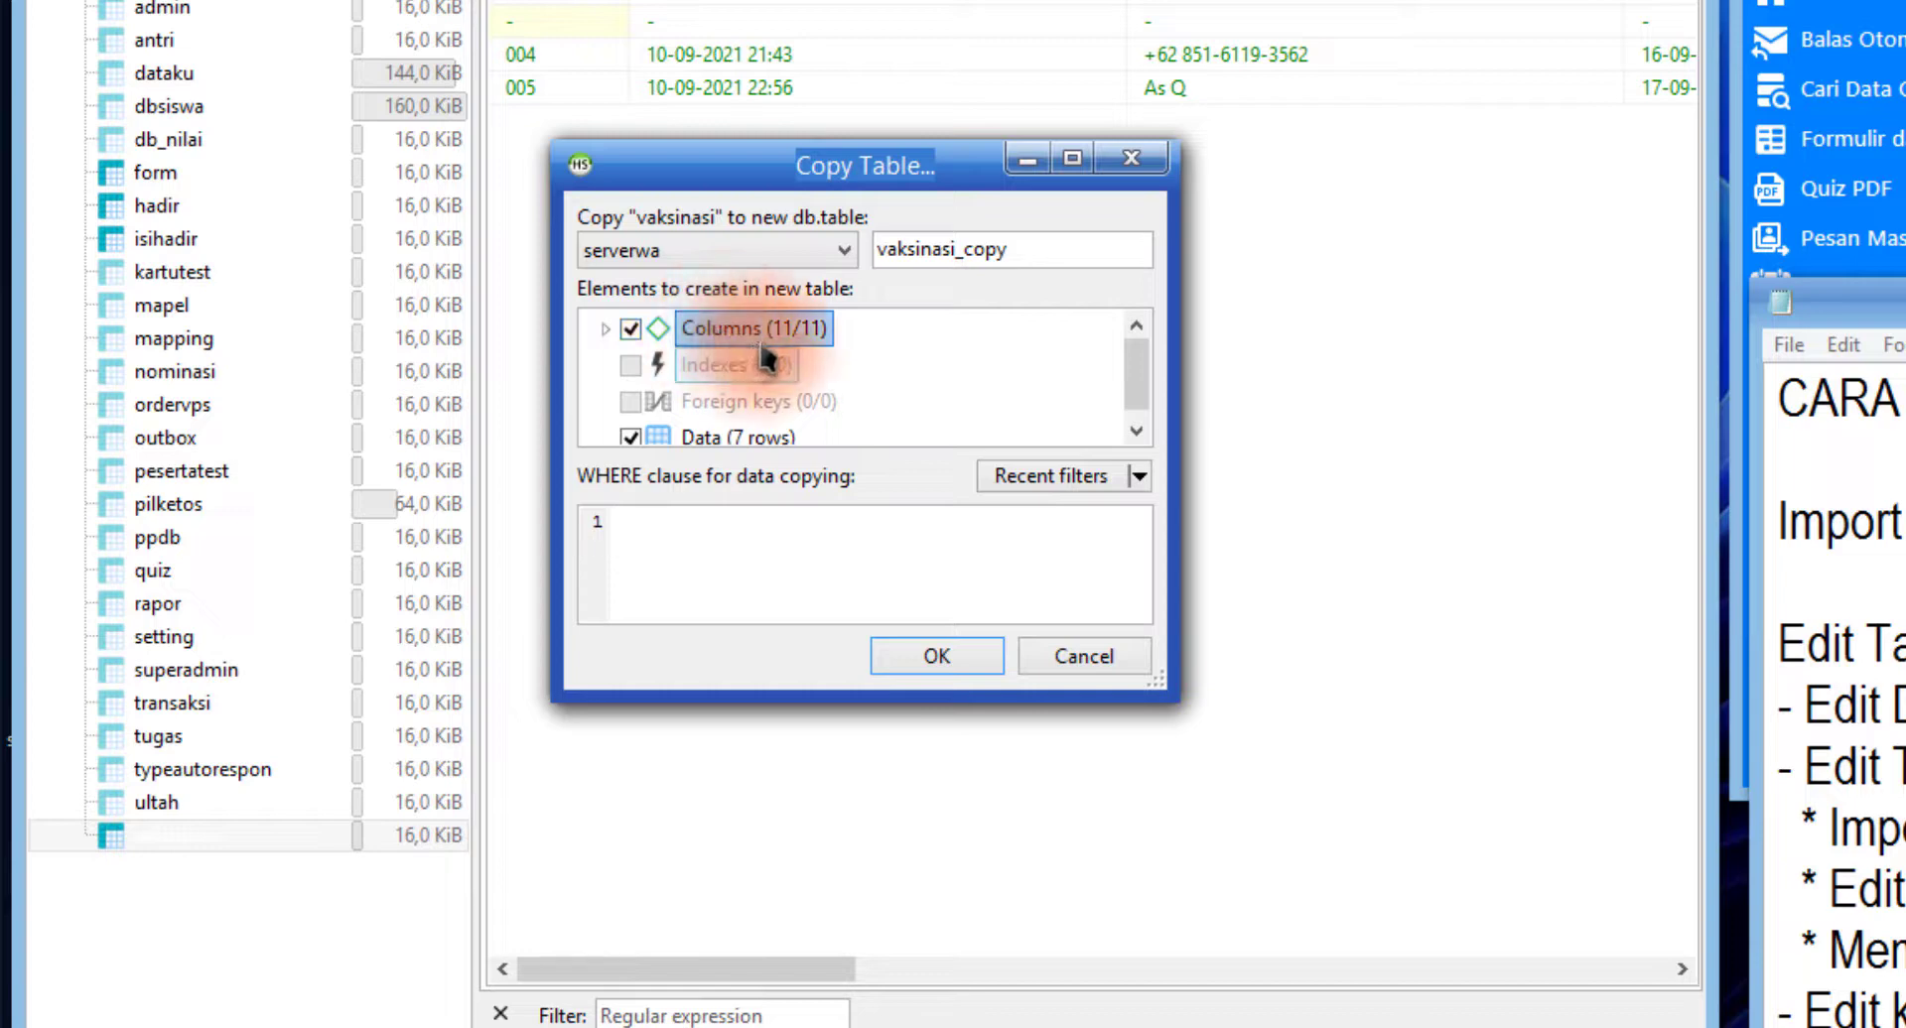
click(739, 435)
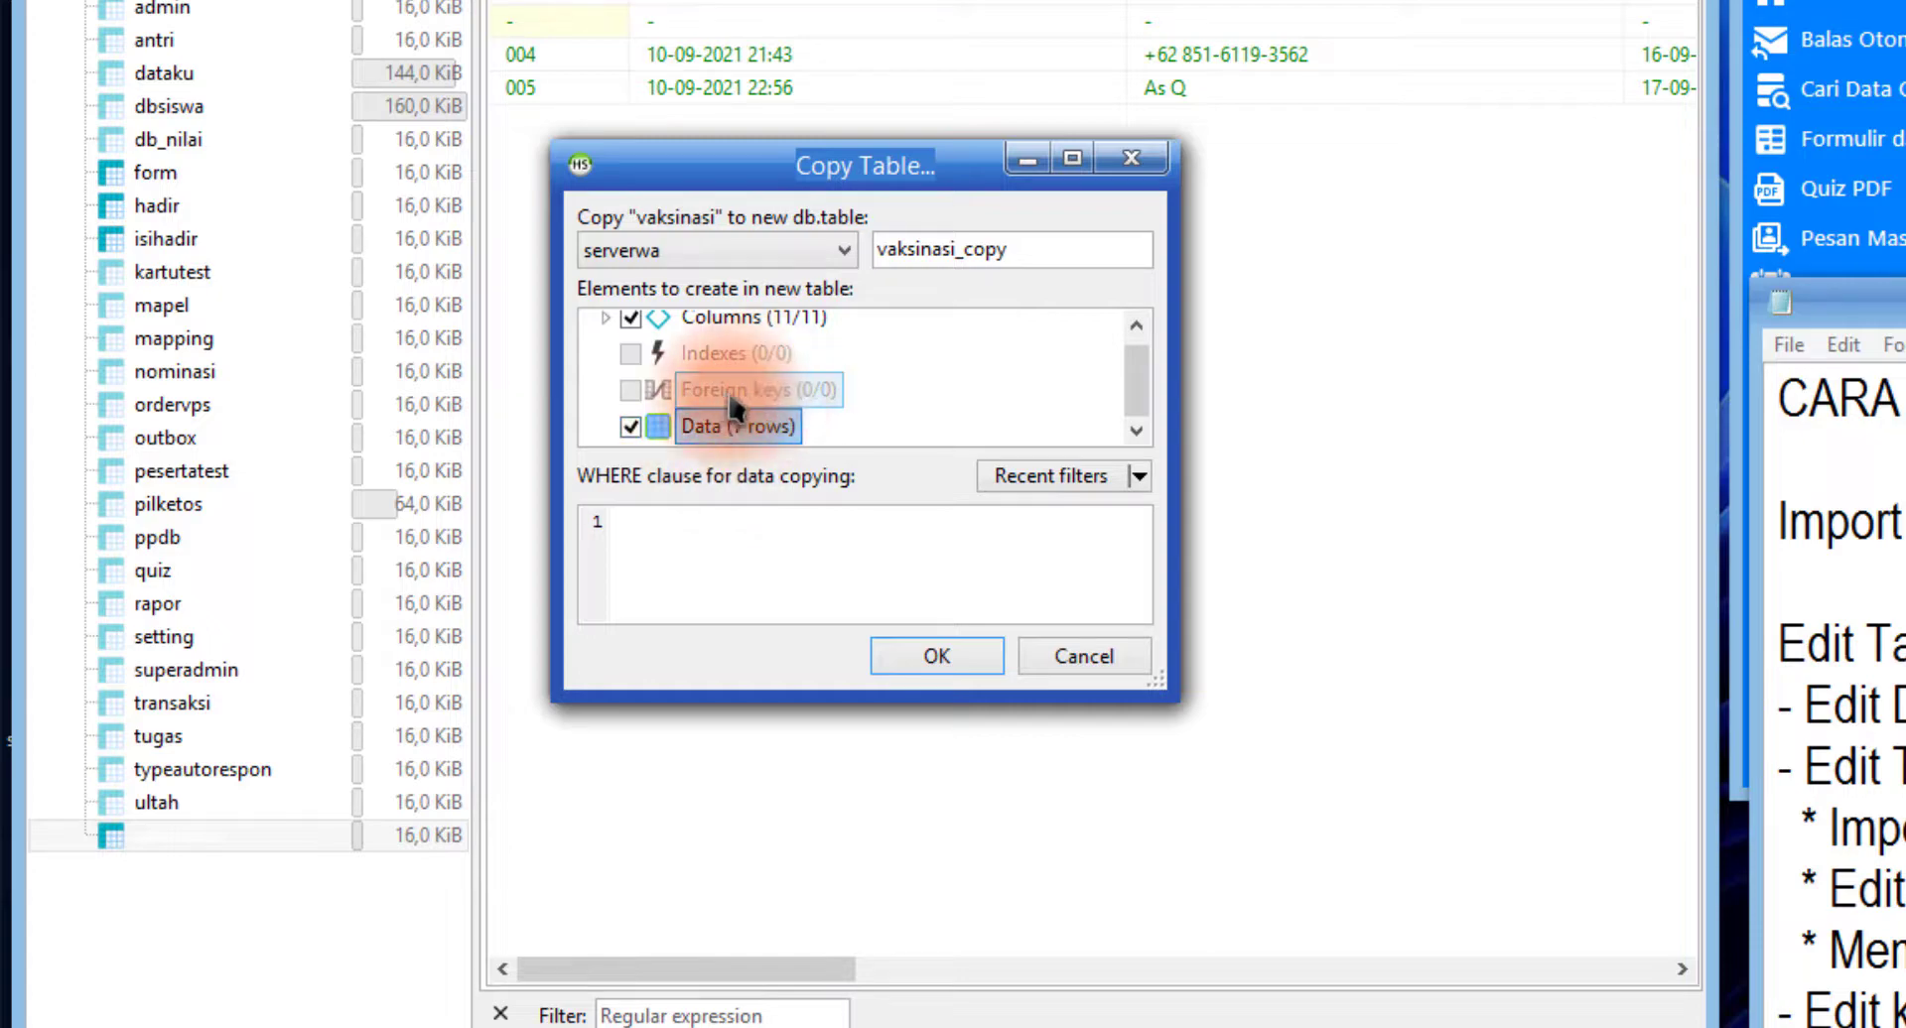
click(629, 426)
click(589, 382)
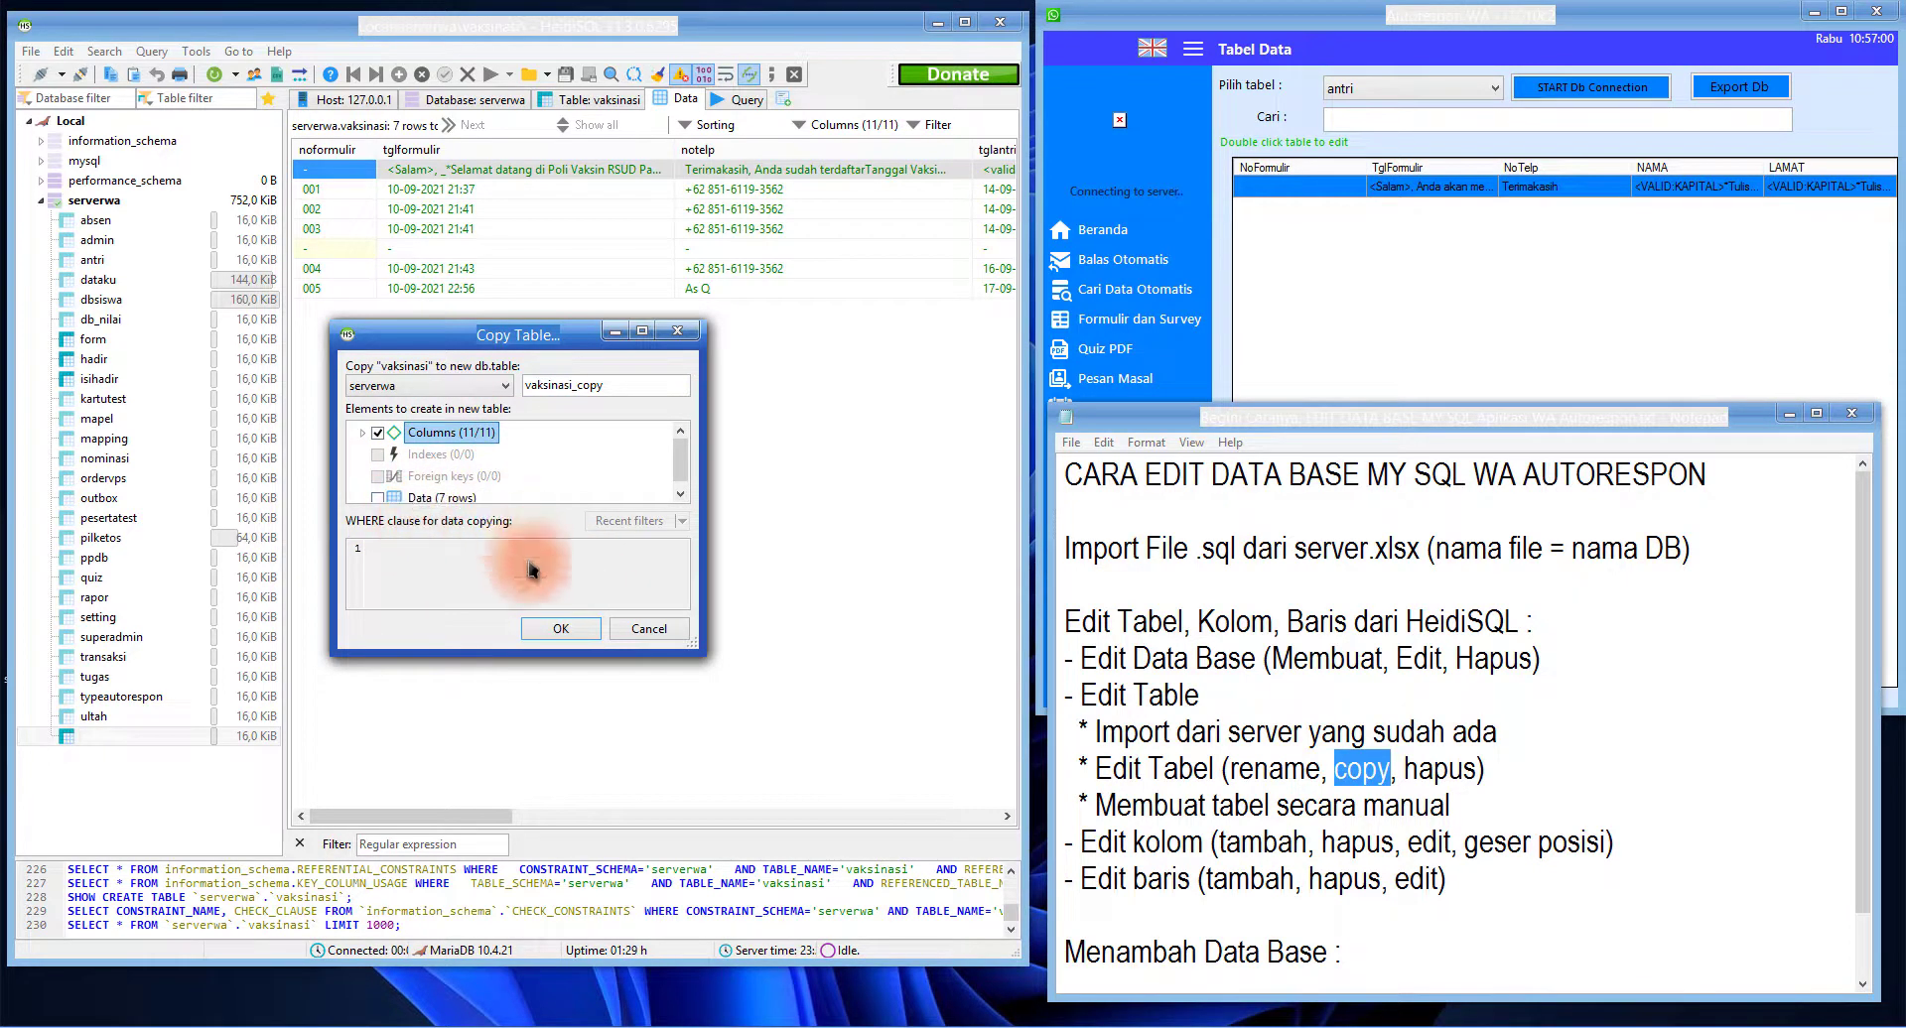
click(558, 630)
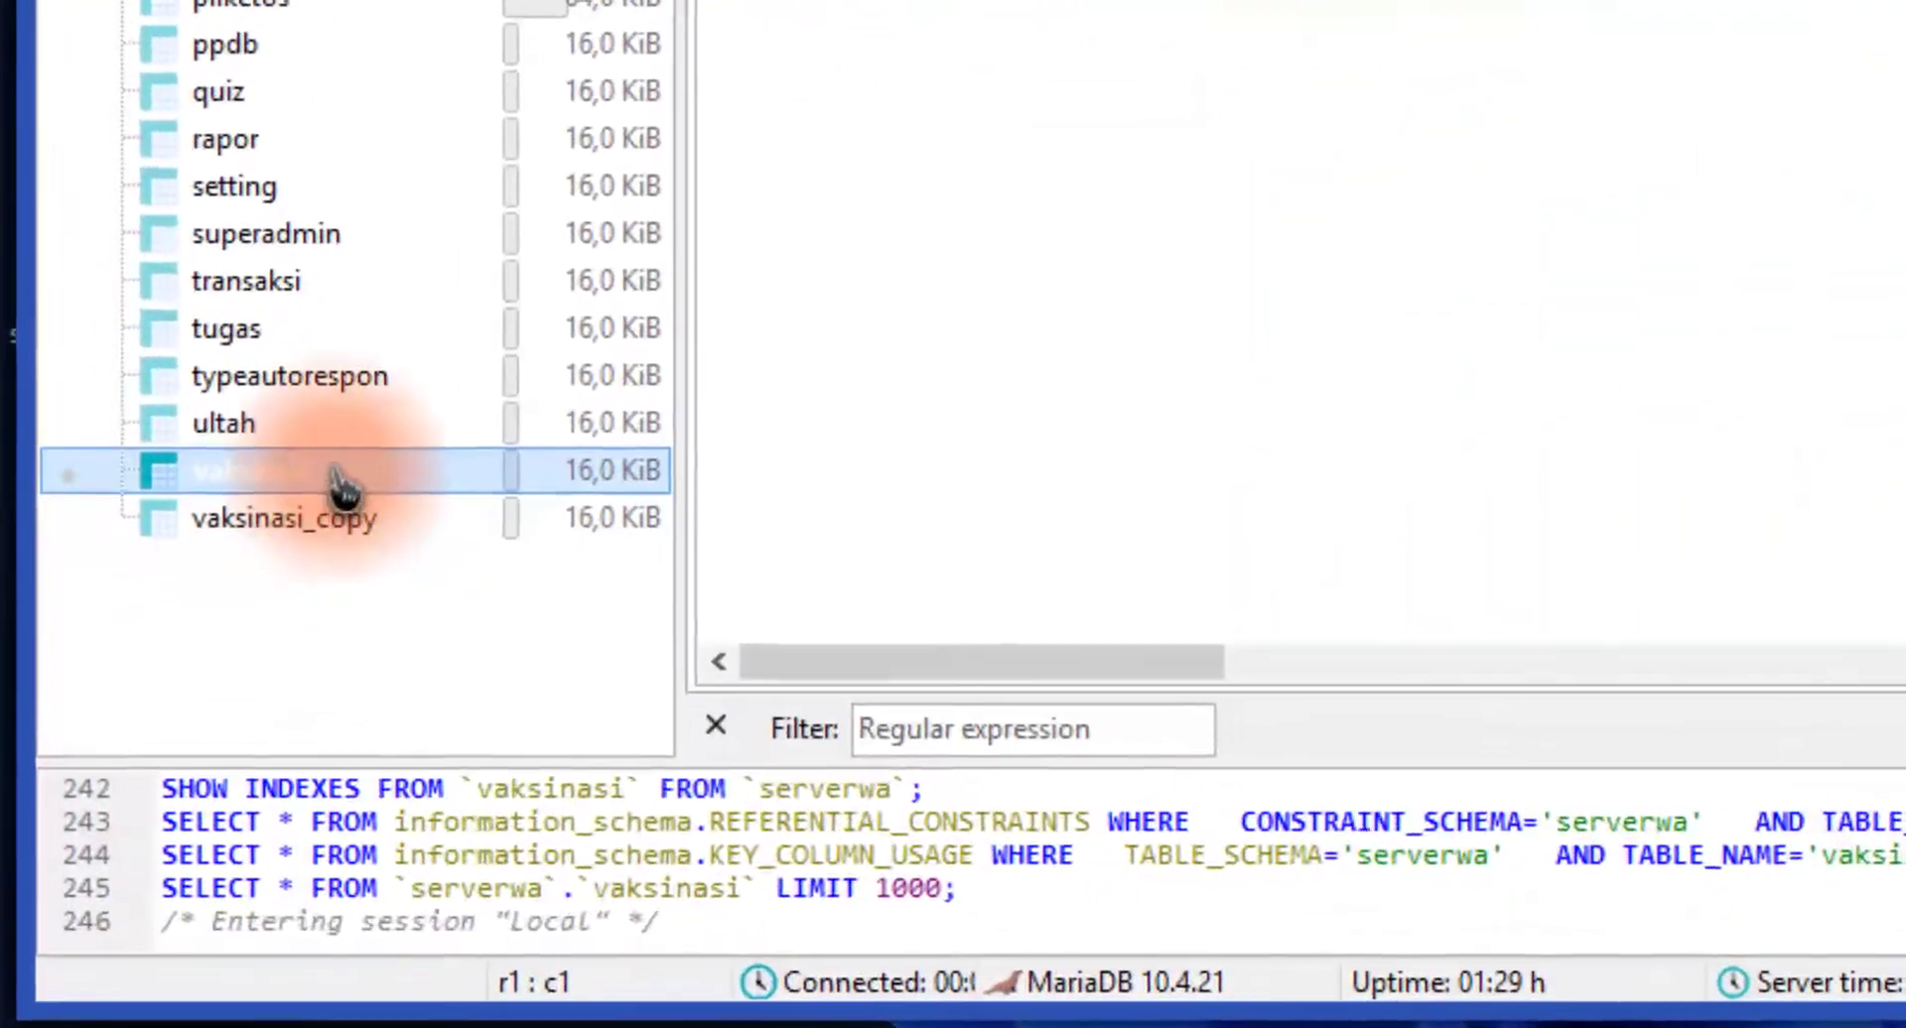
Compare the data rows of vaksinasi_copy with those of the original vaksinasi table
click(233, 623)
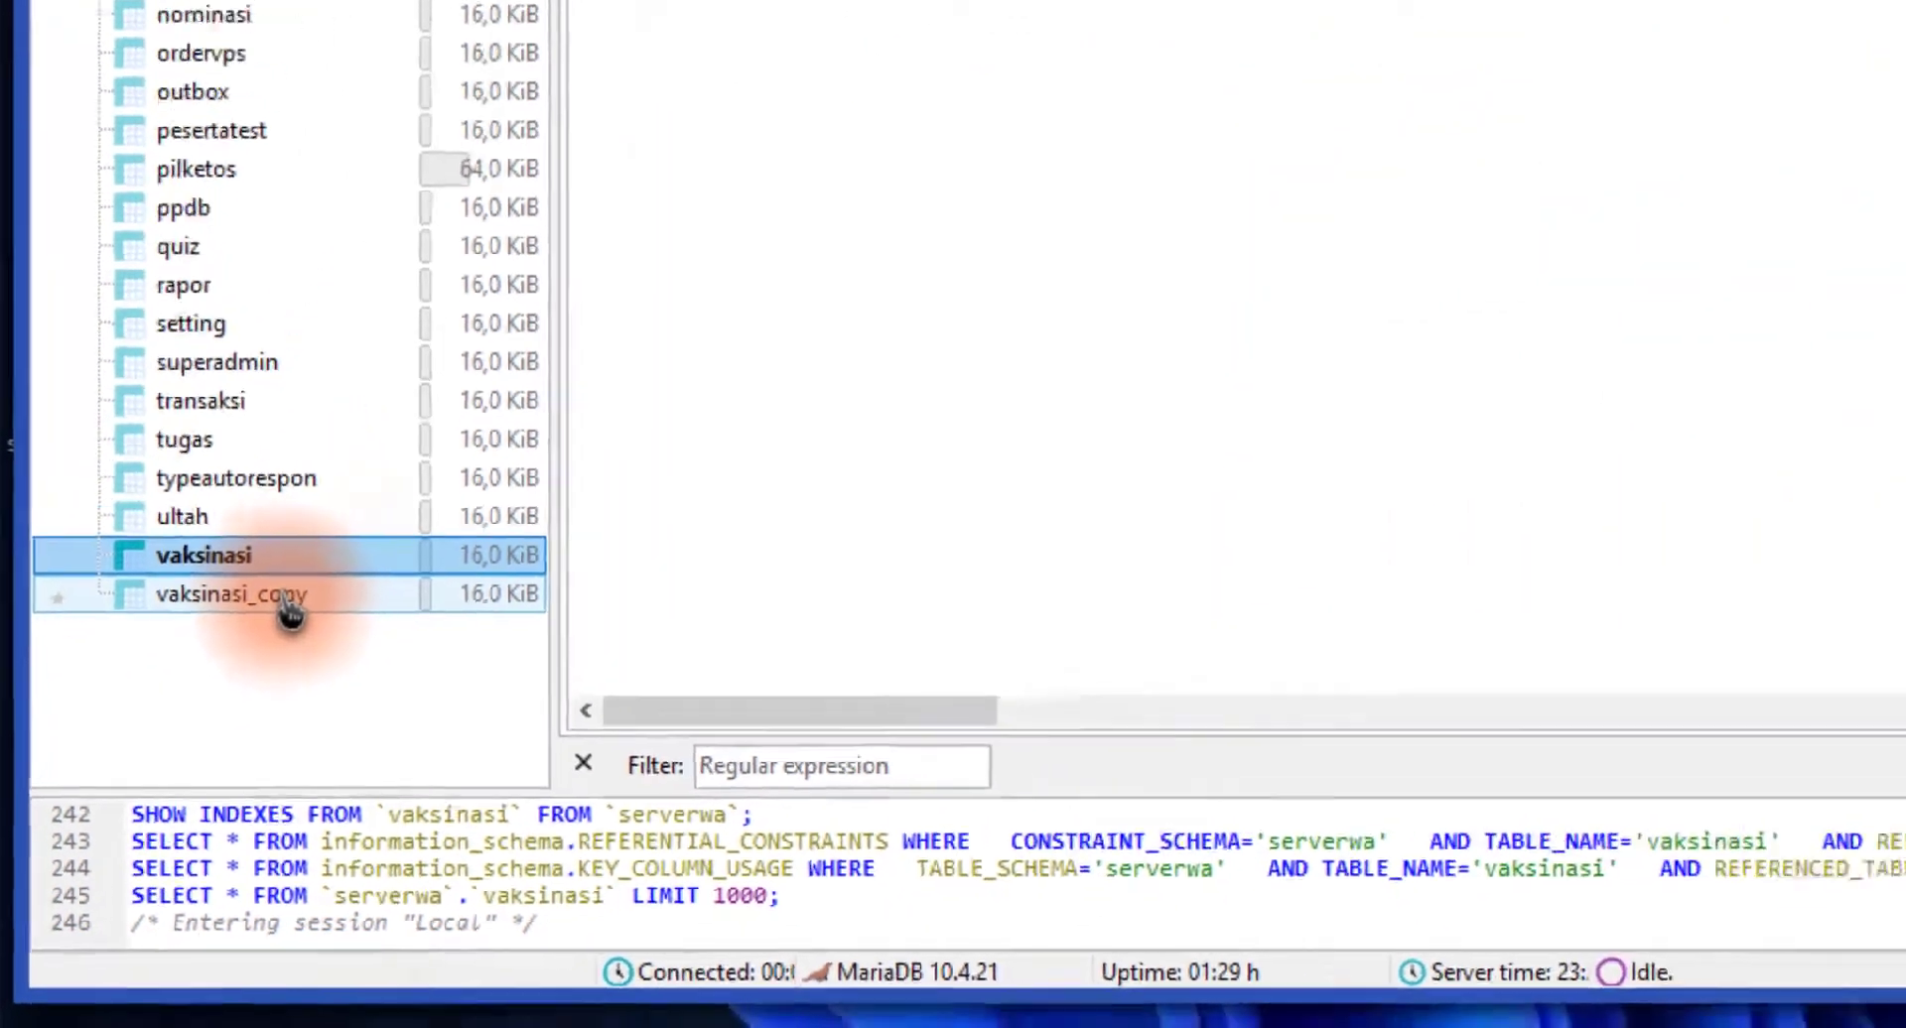
click(354, 526)
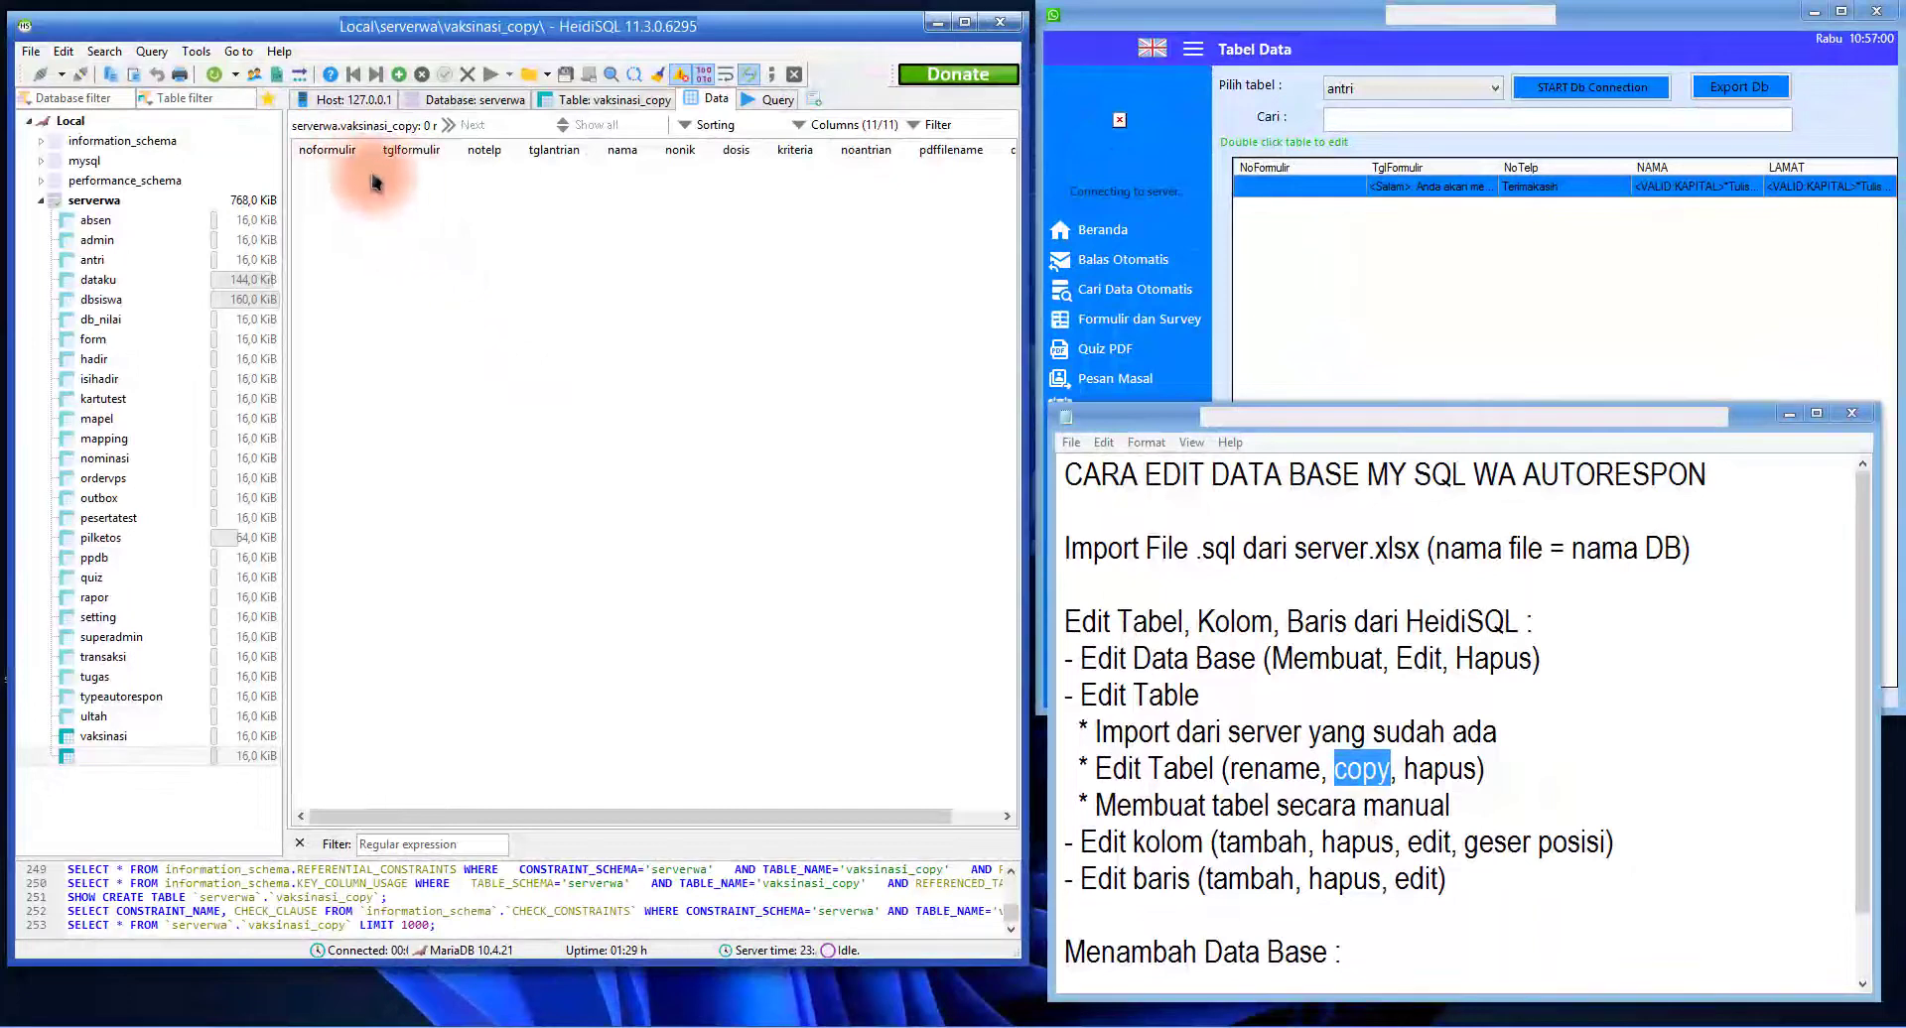
click(139, 736)
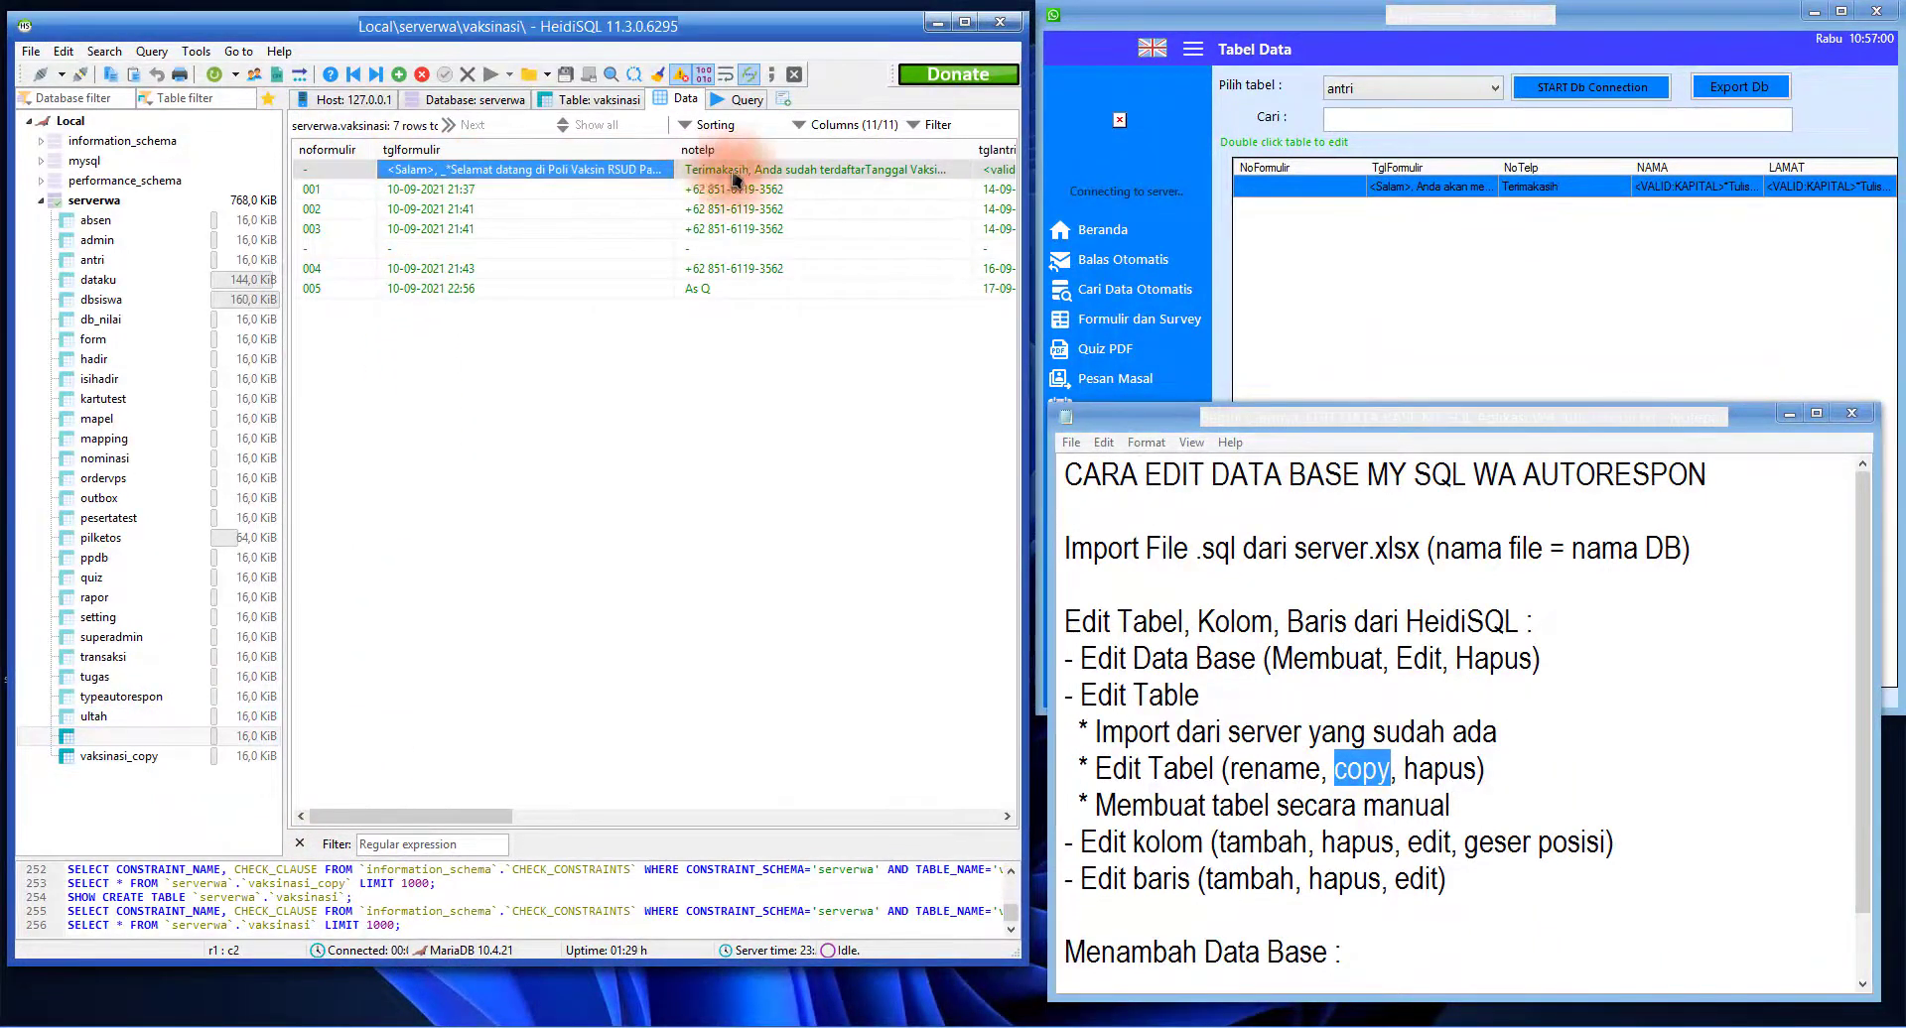
click(353, 173)
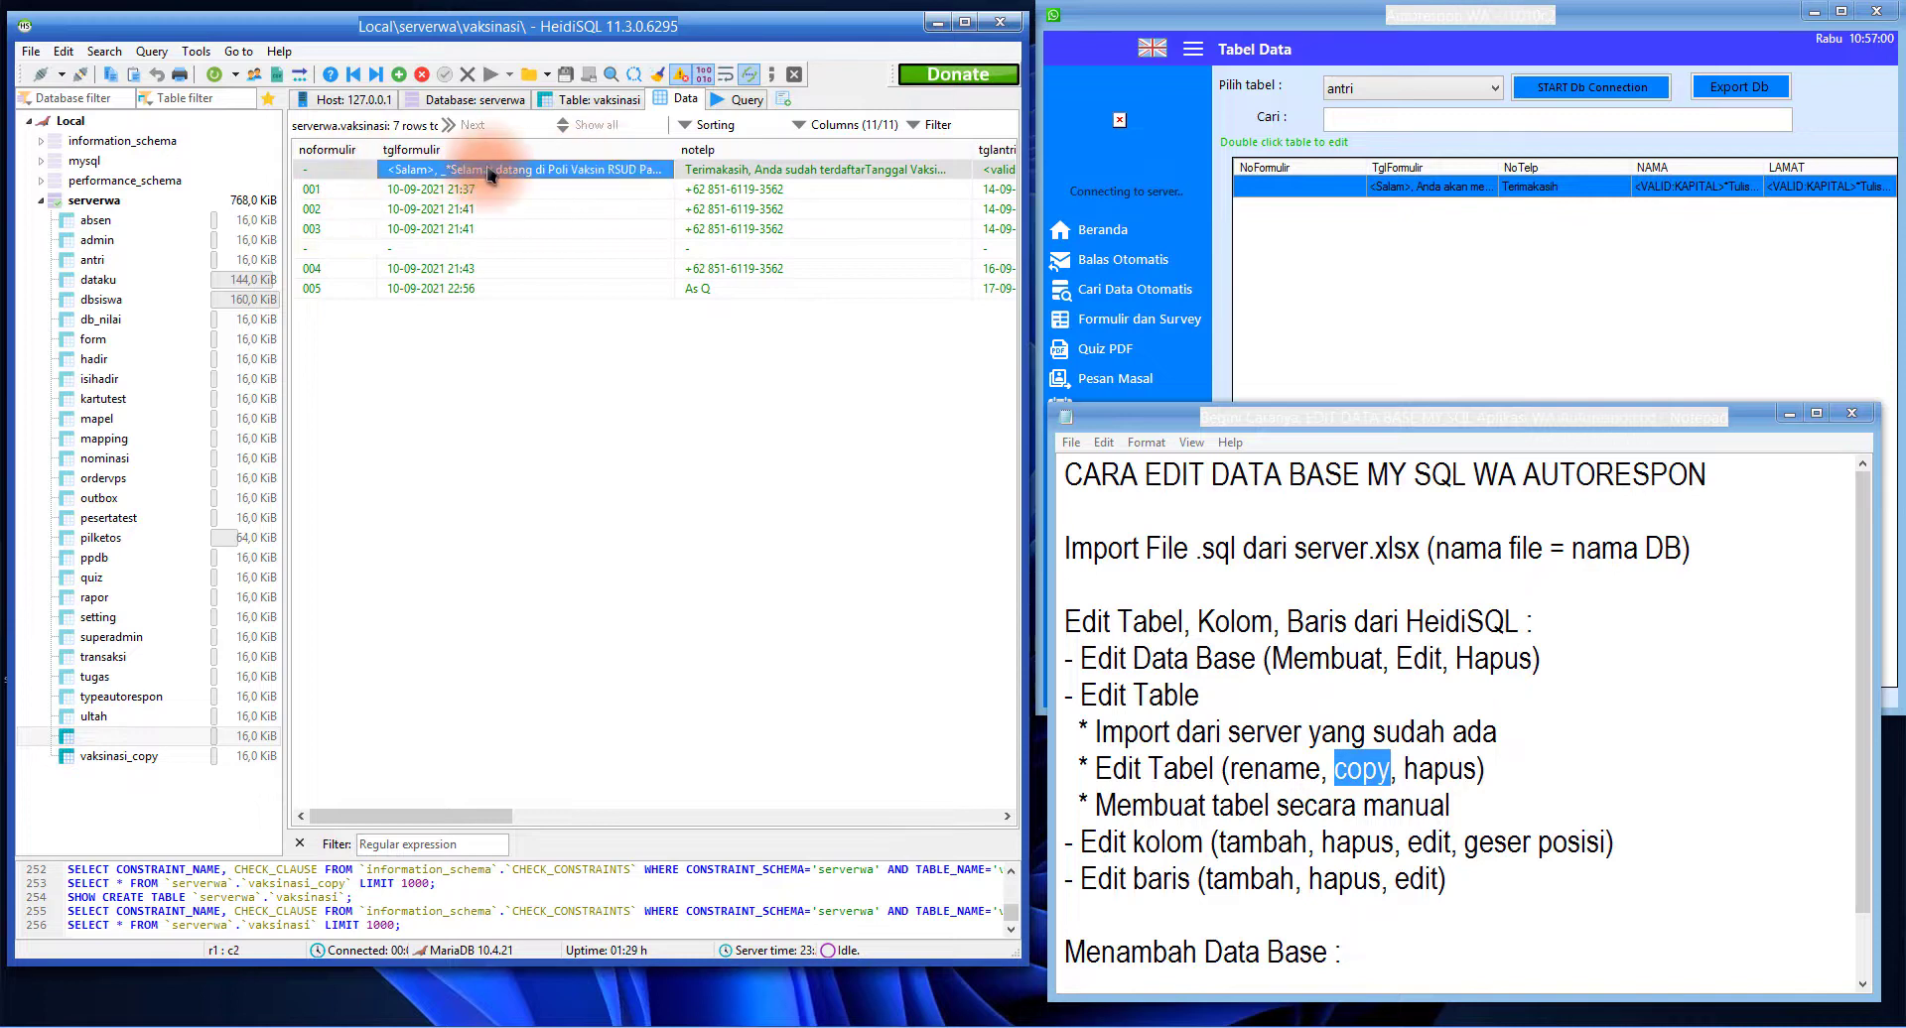
Drop the vaksinasi_copy table and expand the serverwa database's table list again
click(127, 759)
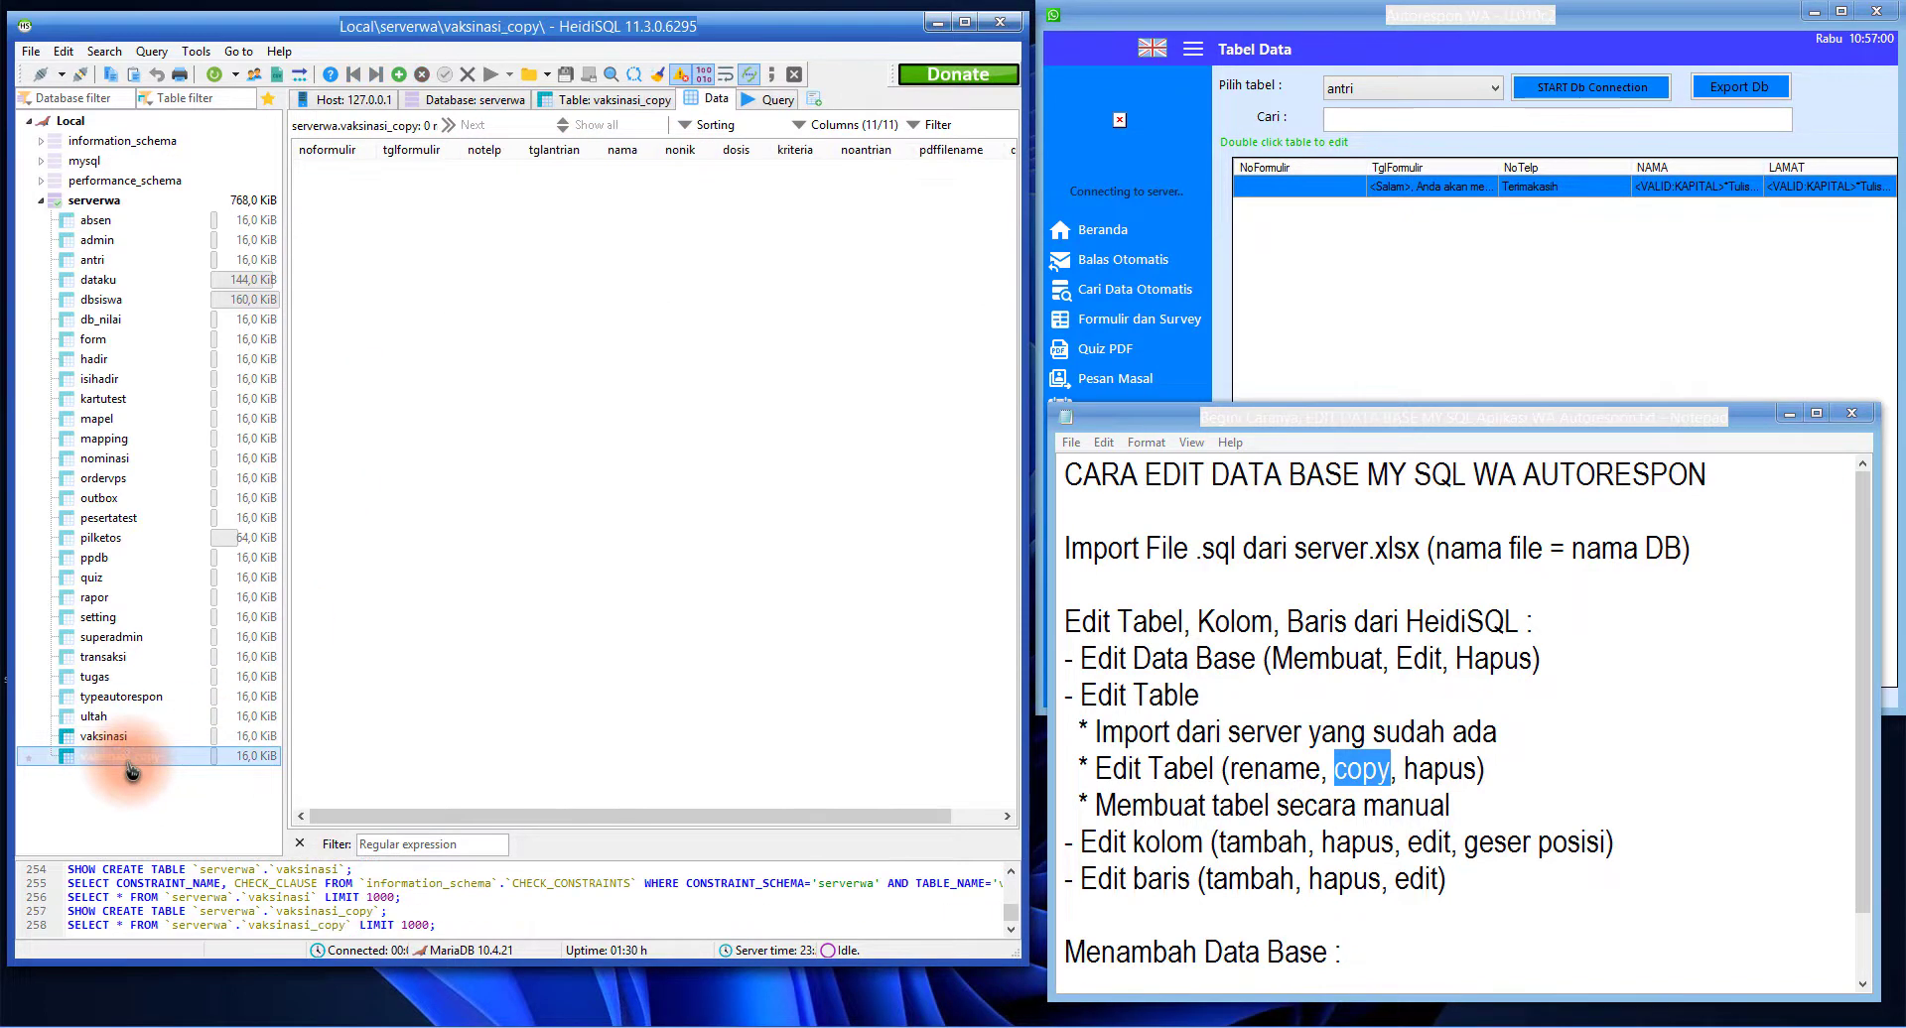
right_click(129, 764)
click(183, 408)
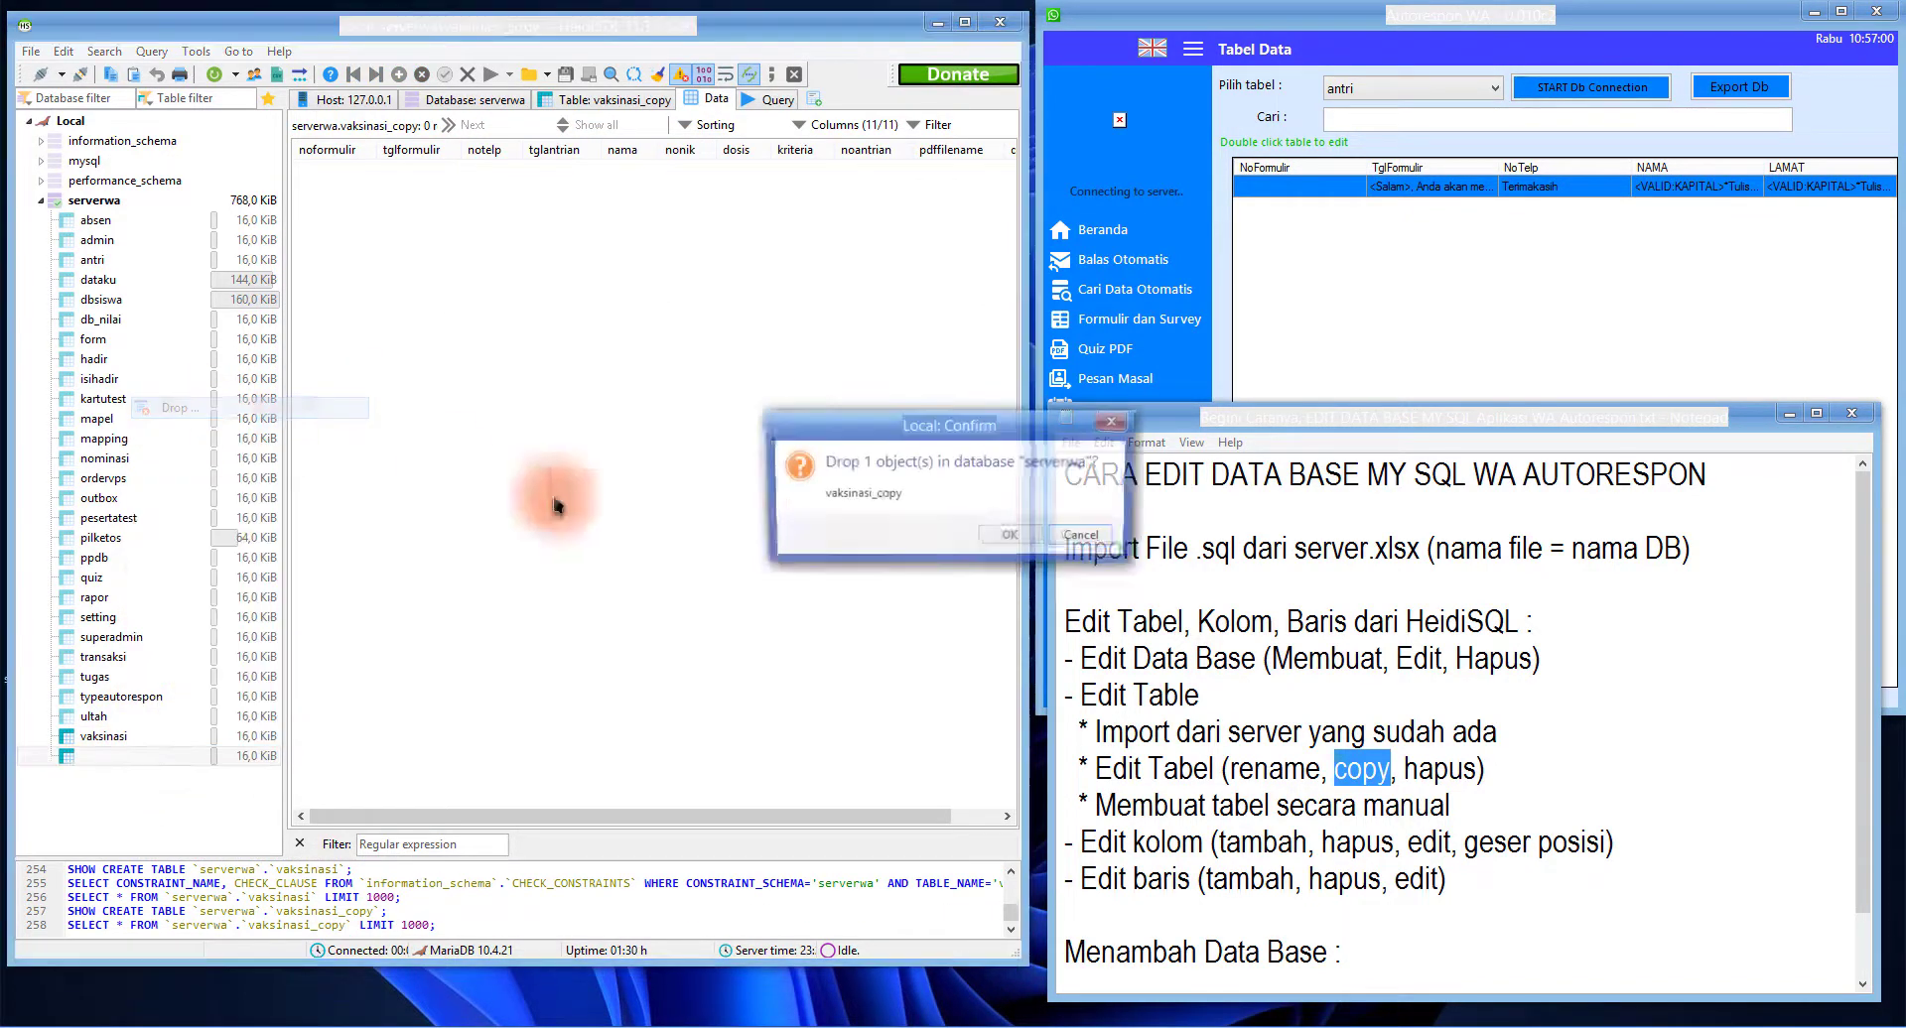
click(1009, 534)
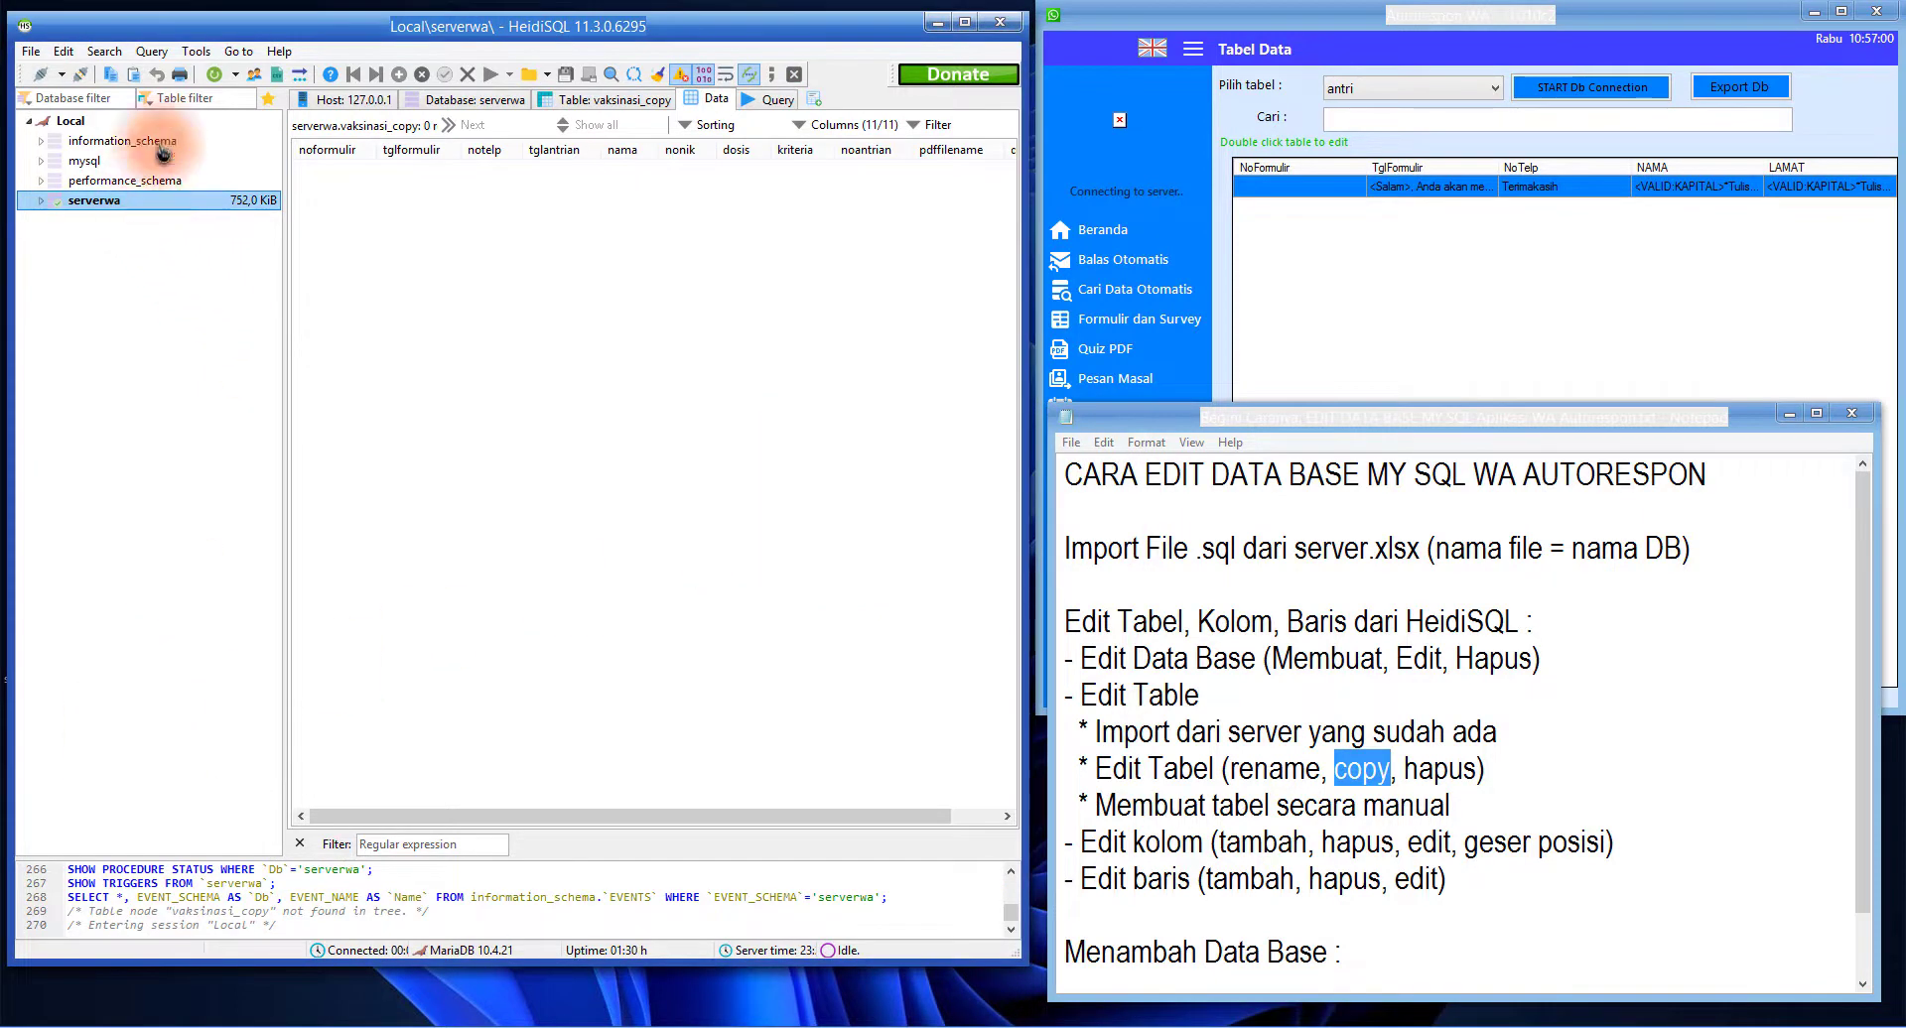
double_click(117, 202)
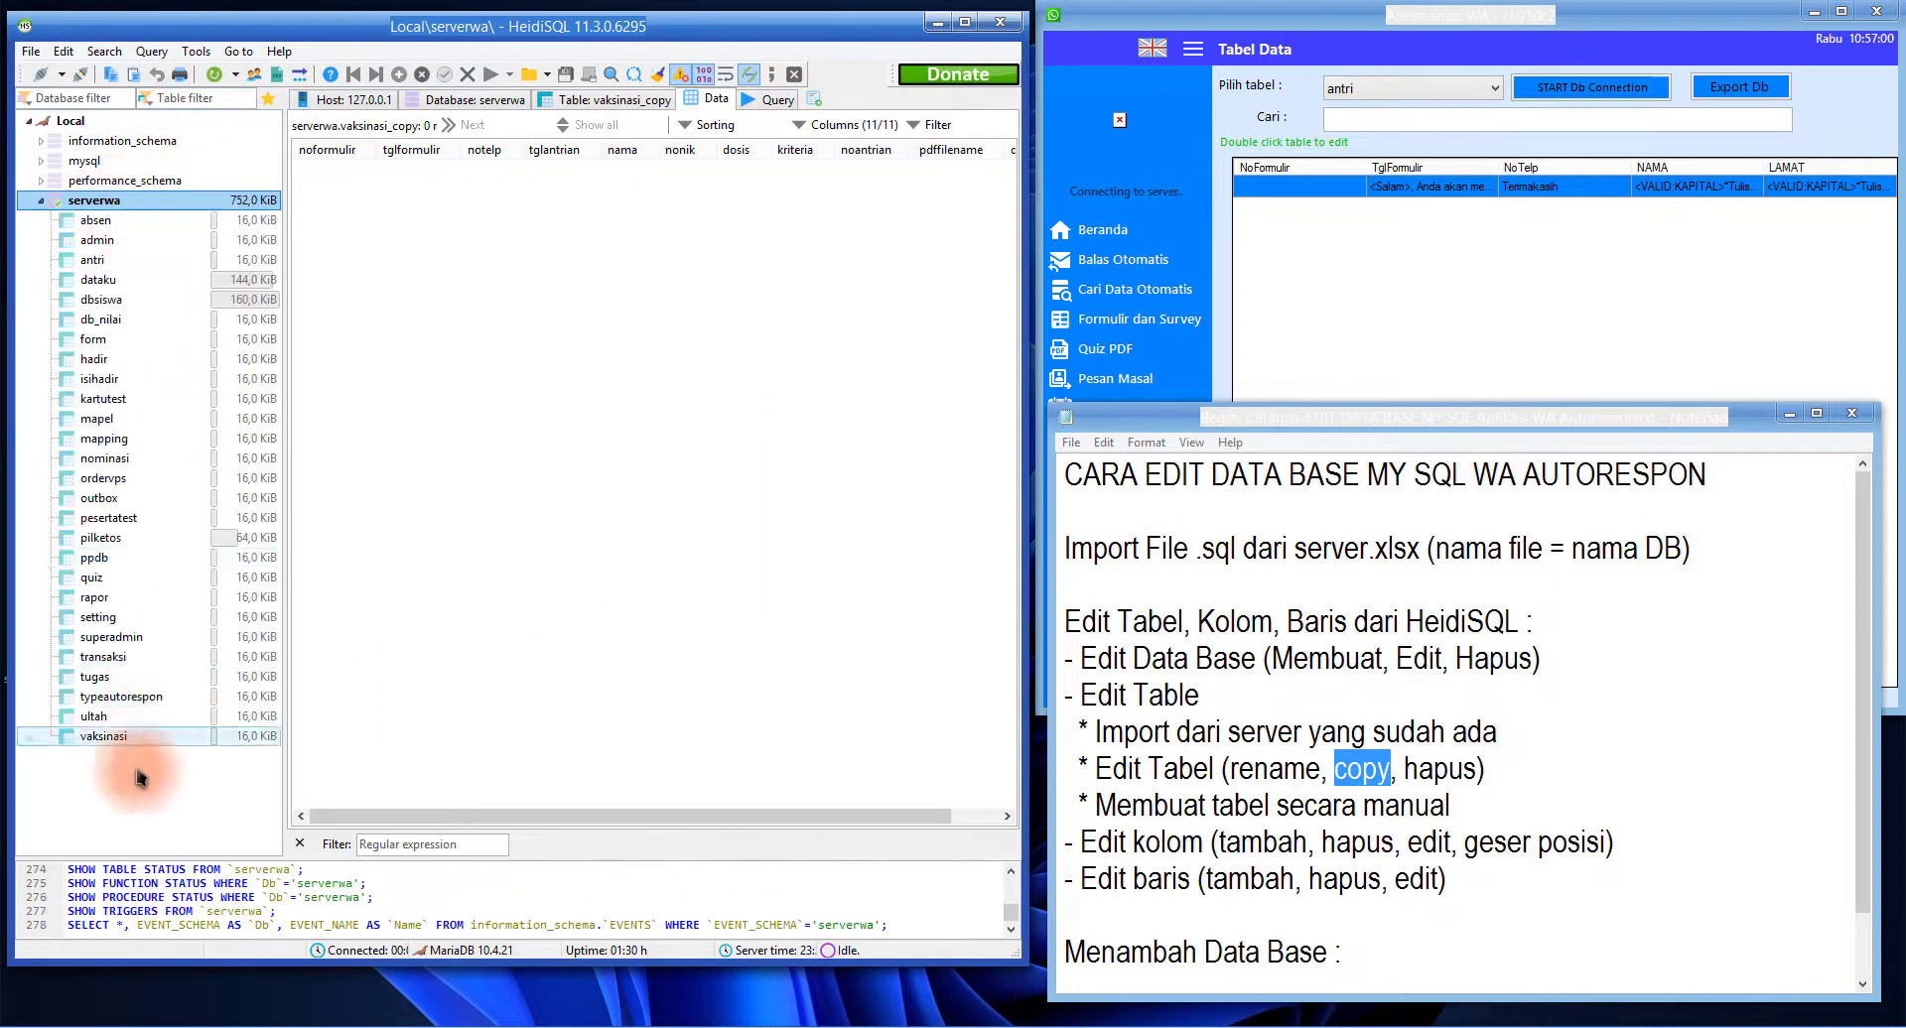
Copy the vaksinasi table within serverwa as vaksinasi_copy, including both its columns and its data rows
click(125, 739)
right_click(129, 738)
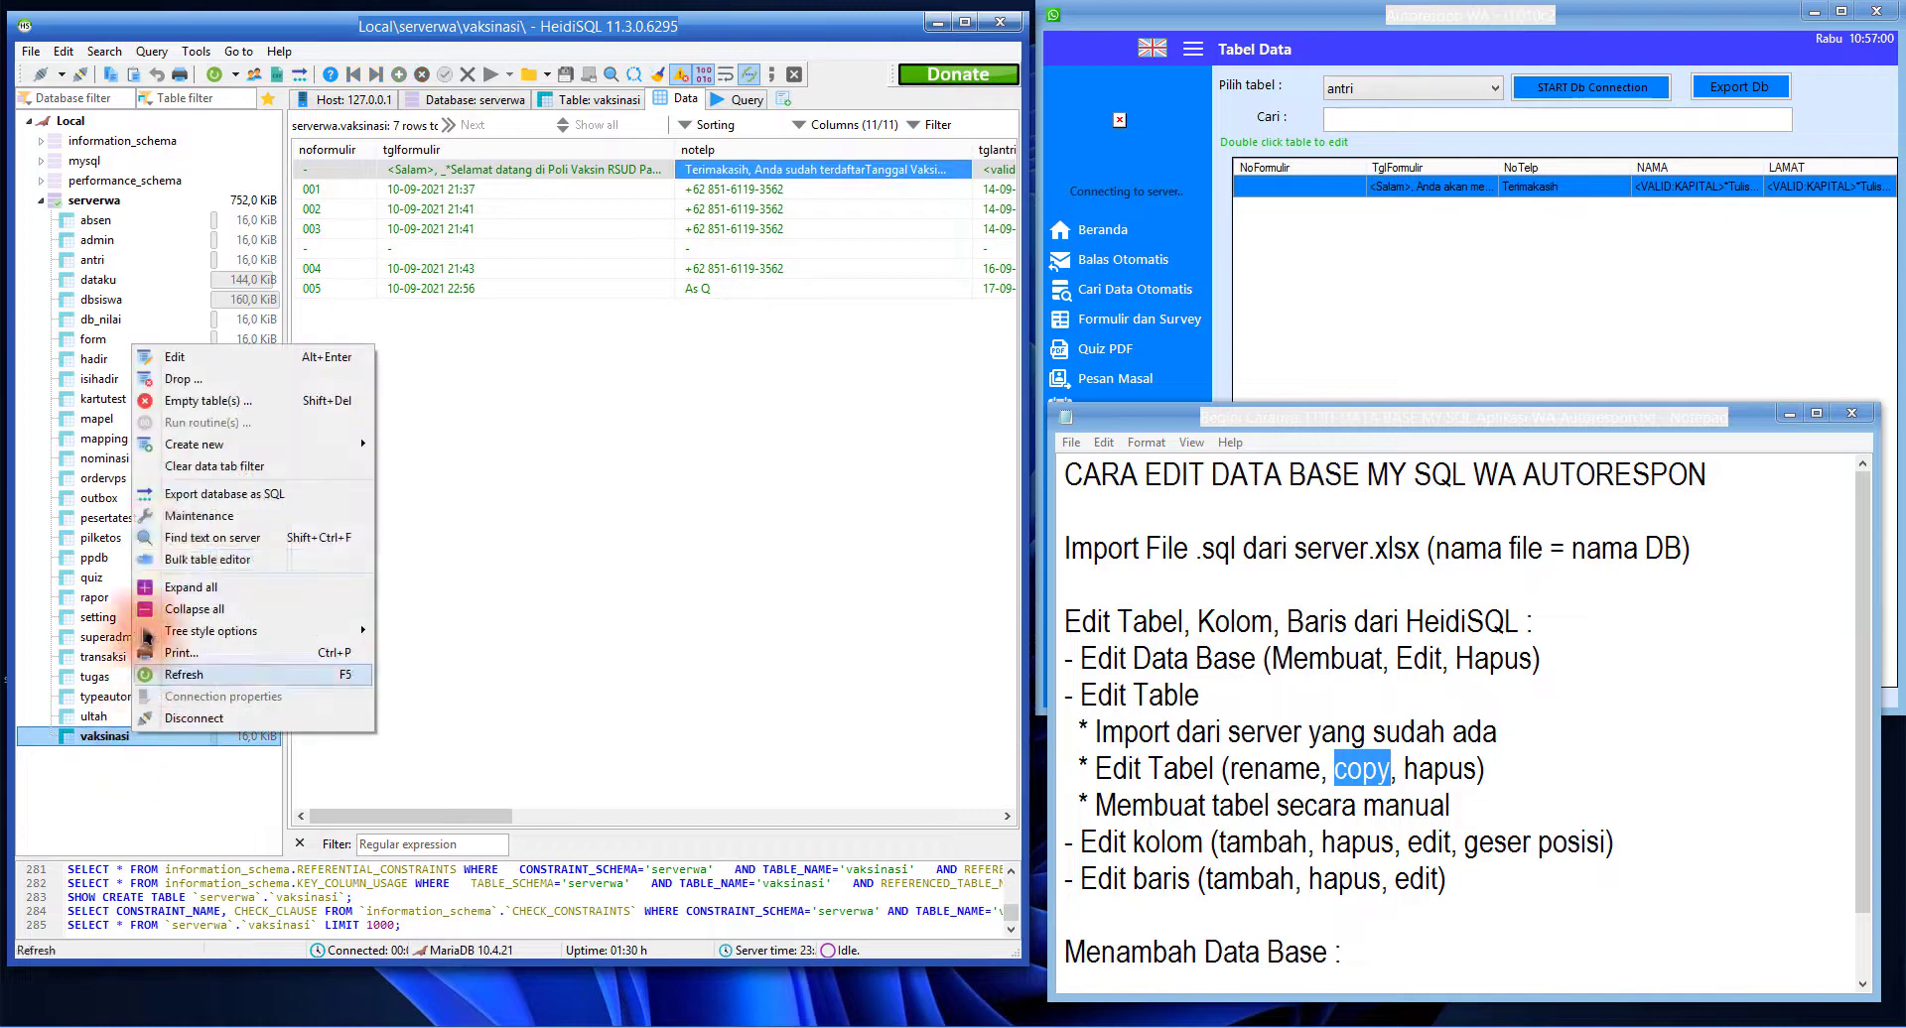
mouse_move(298, 445)
click(514, 489)
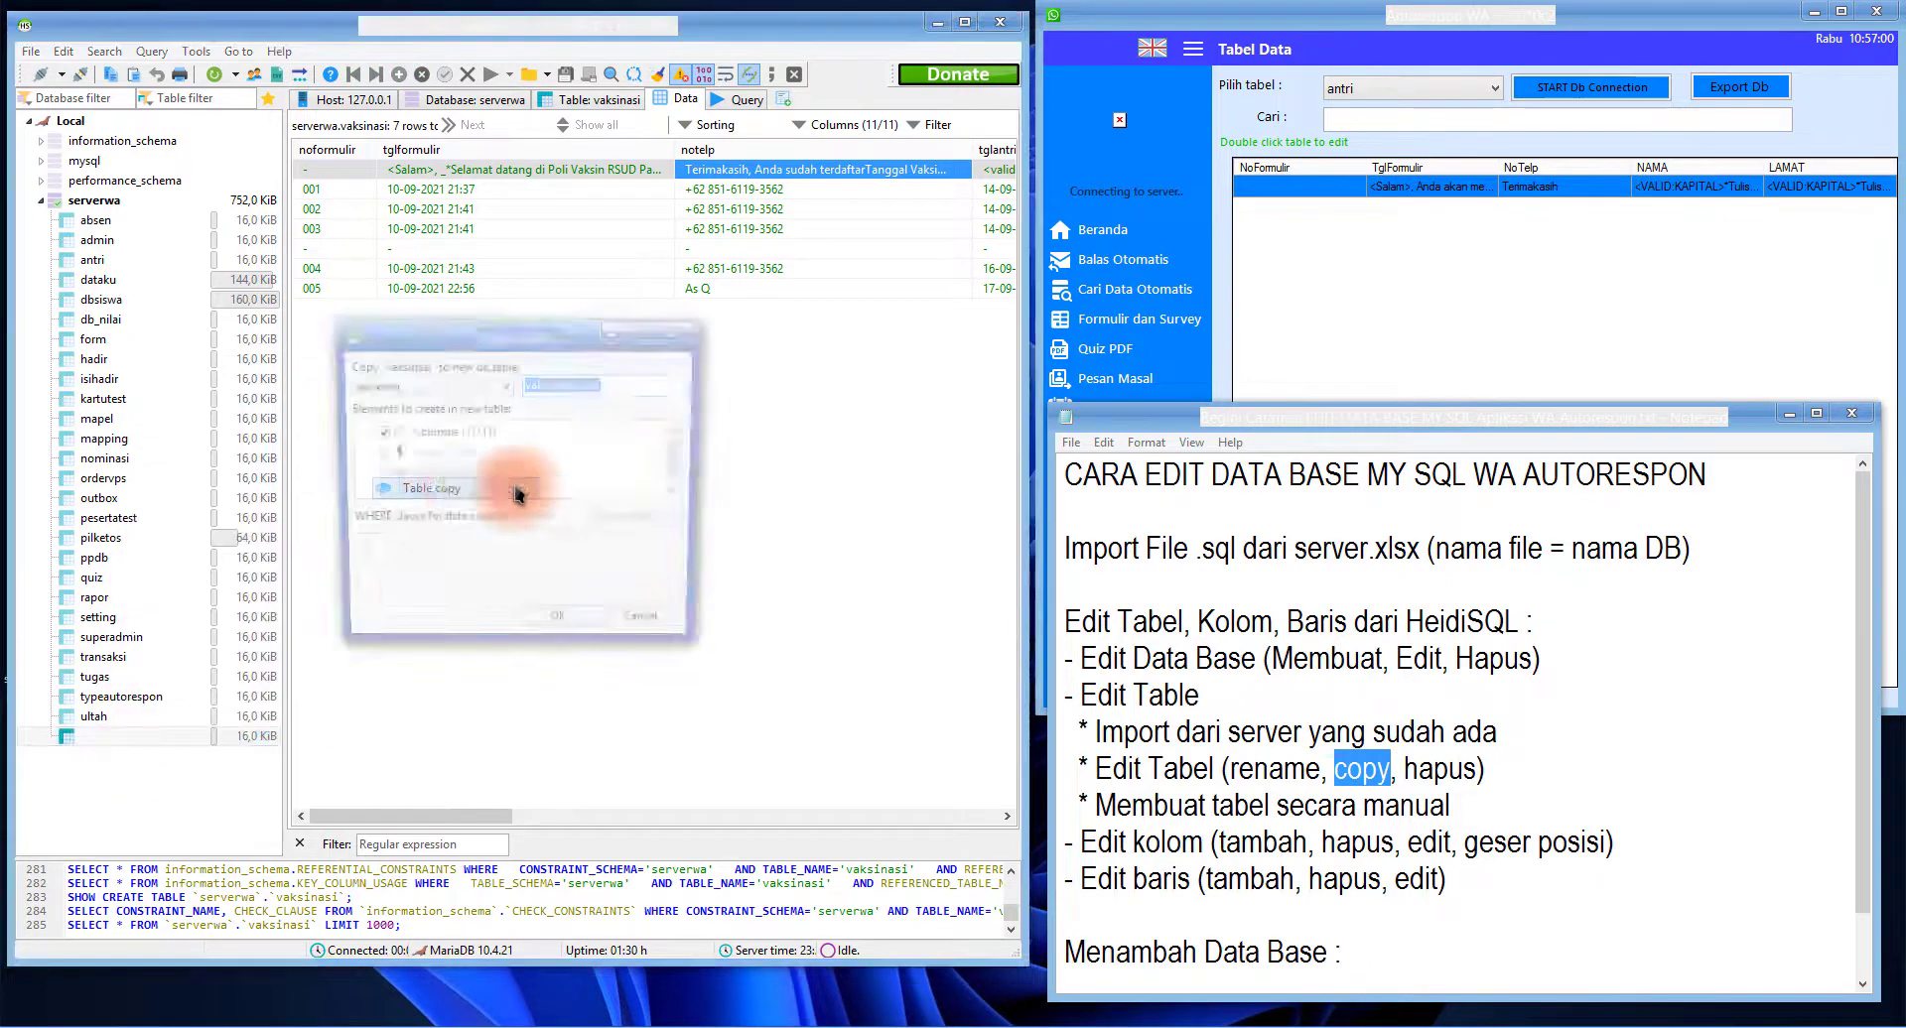
click(462, 496)
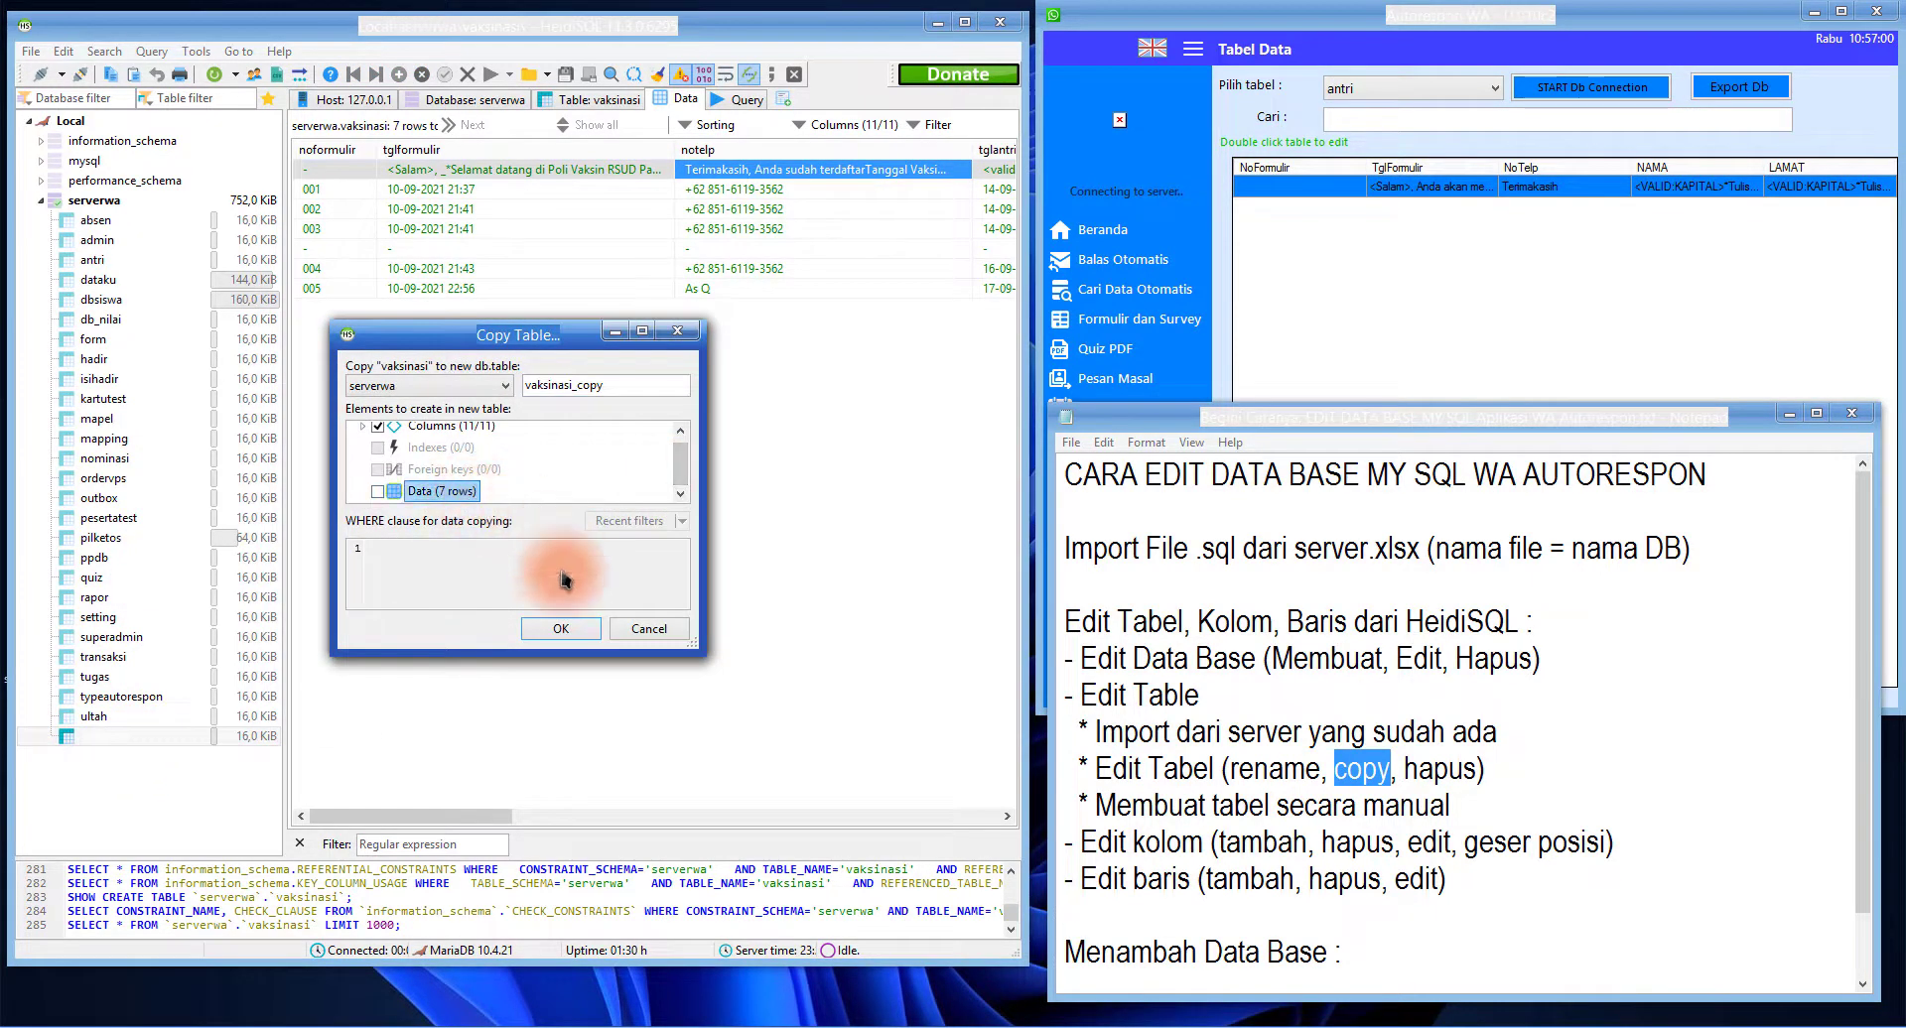
click(378, 491)
click(562, 629)
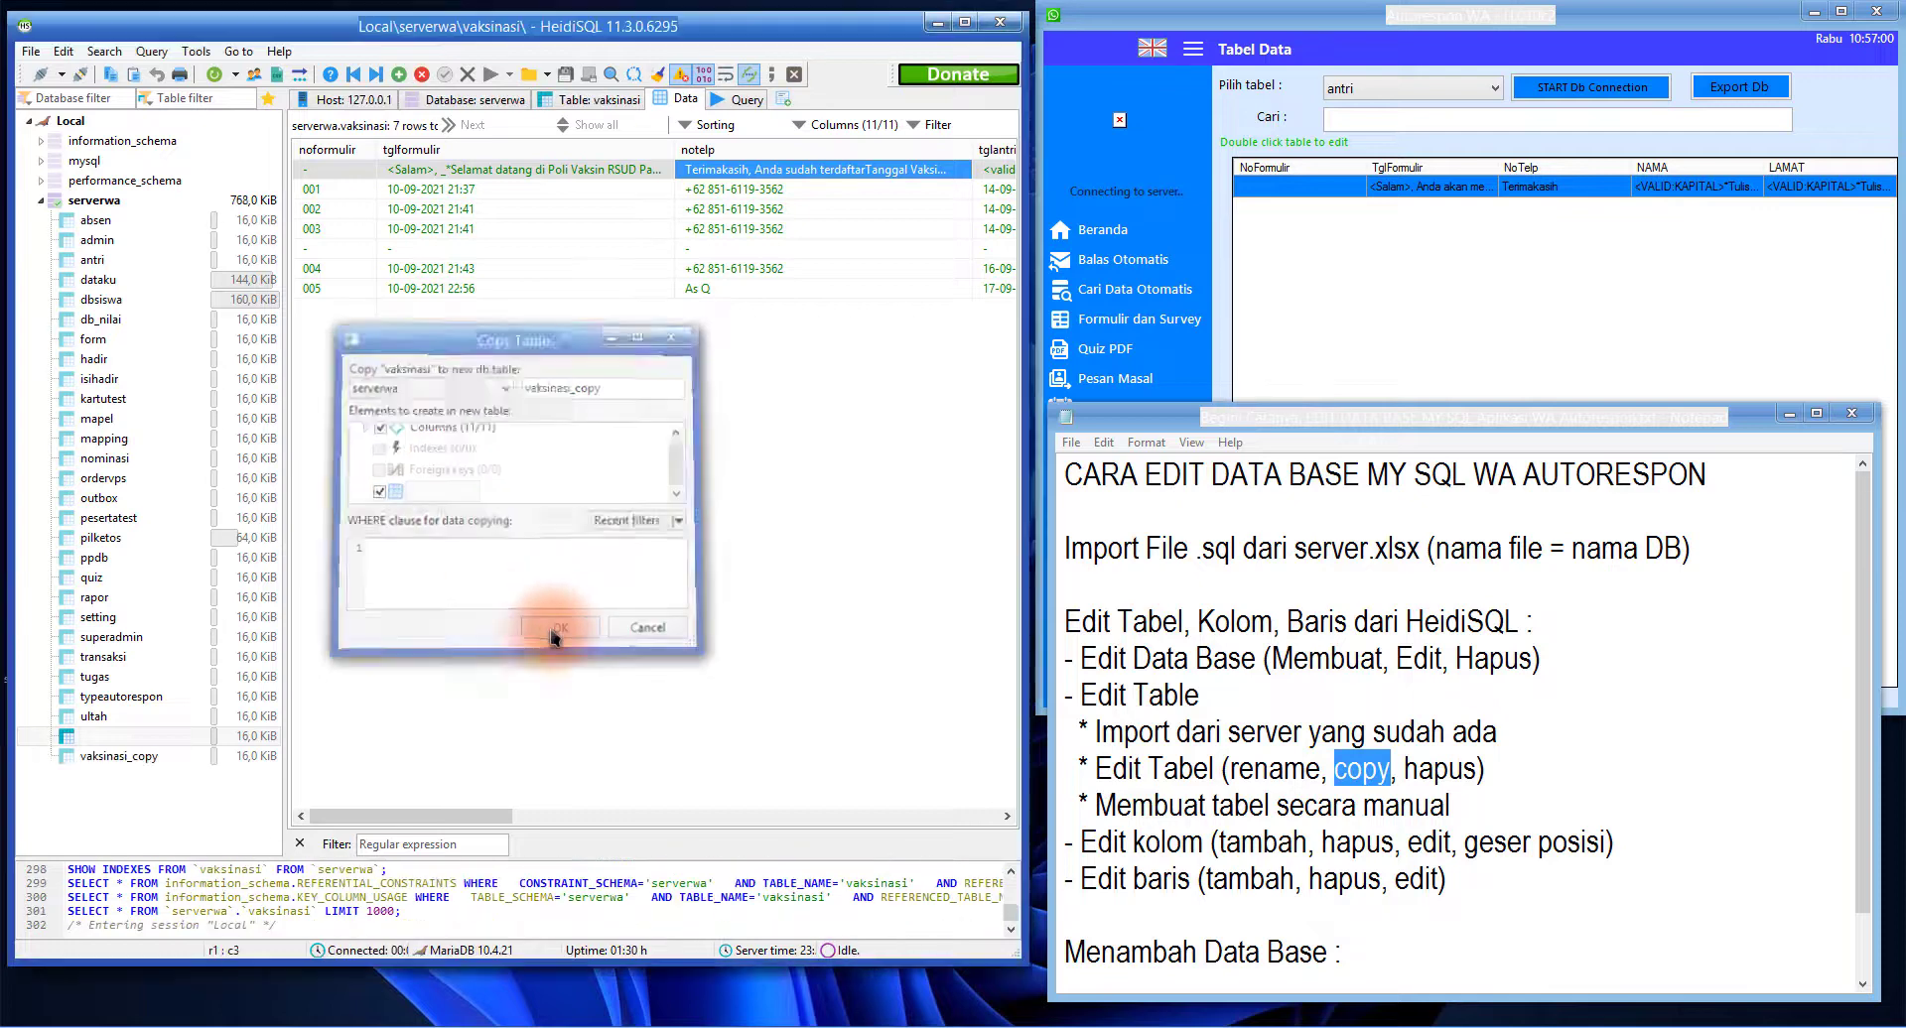
Delete the six rows below the first row in vaksinasi_copy, and compare its data with the vaksinasi table
click(141, 760)
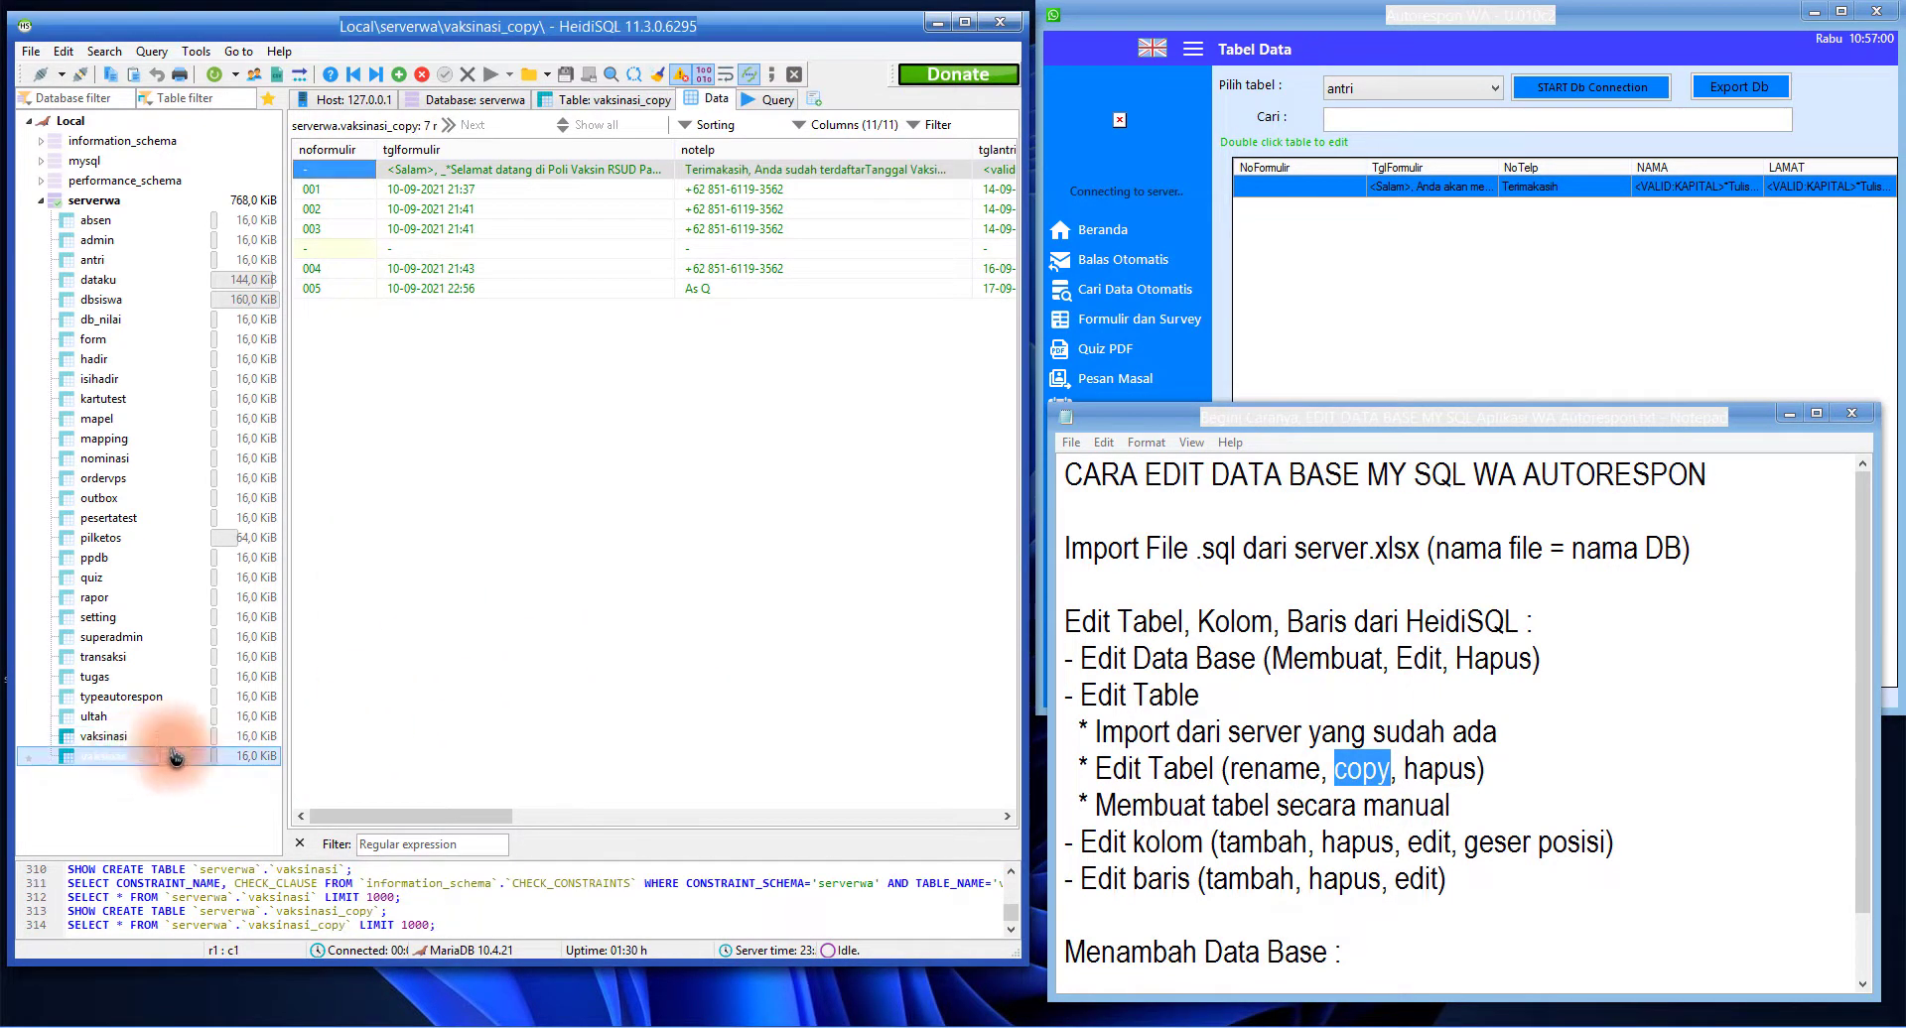
drag(499, 368, 400, 193)
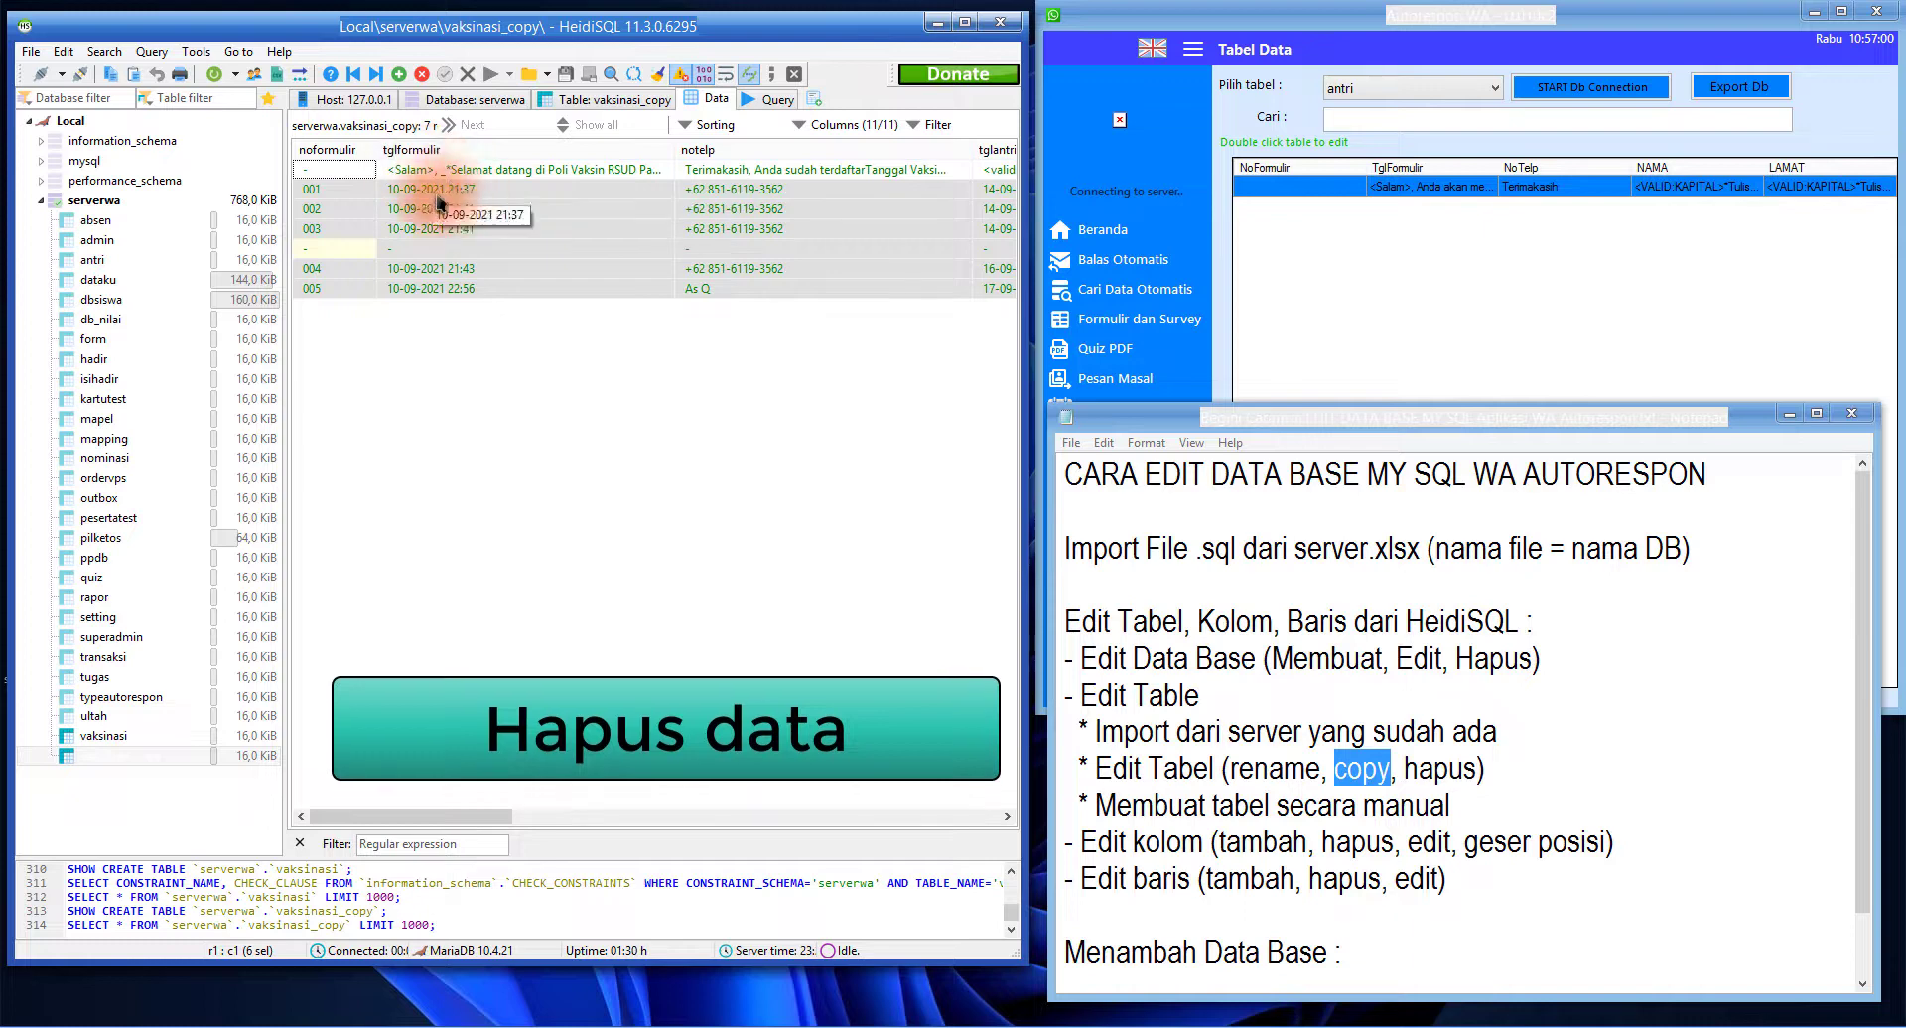
right_click(420, 217)
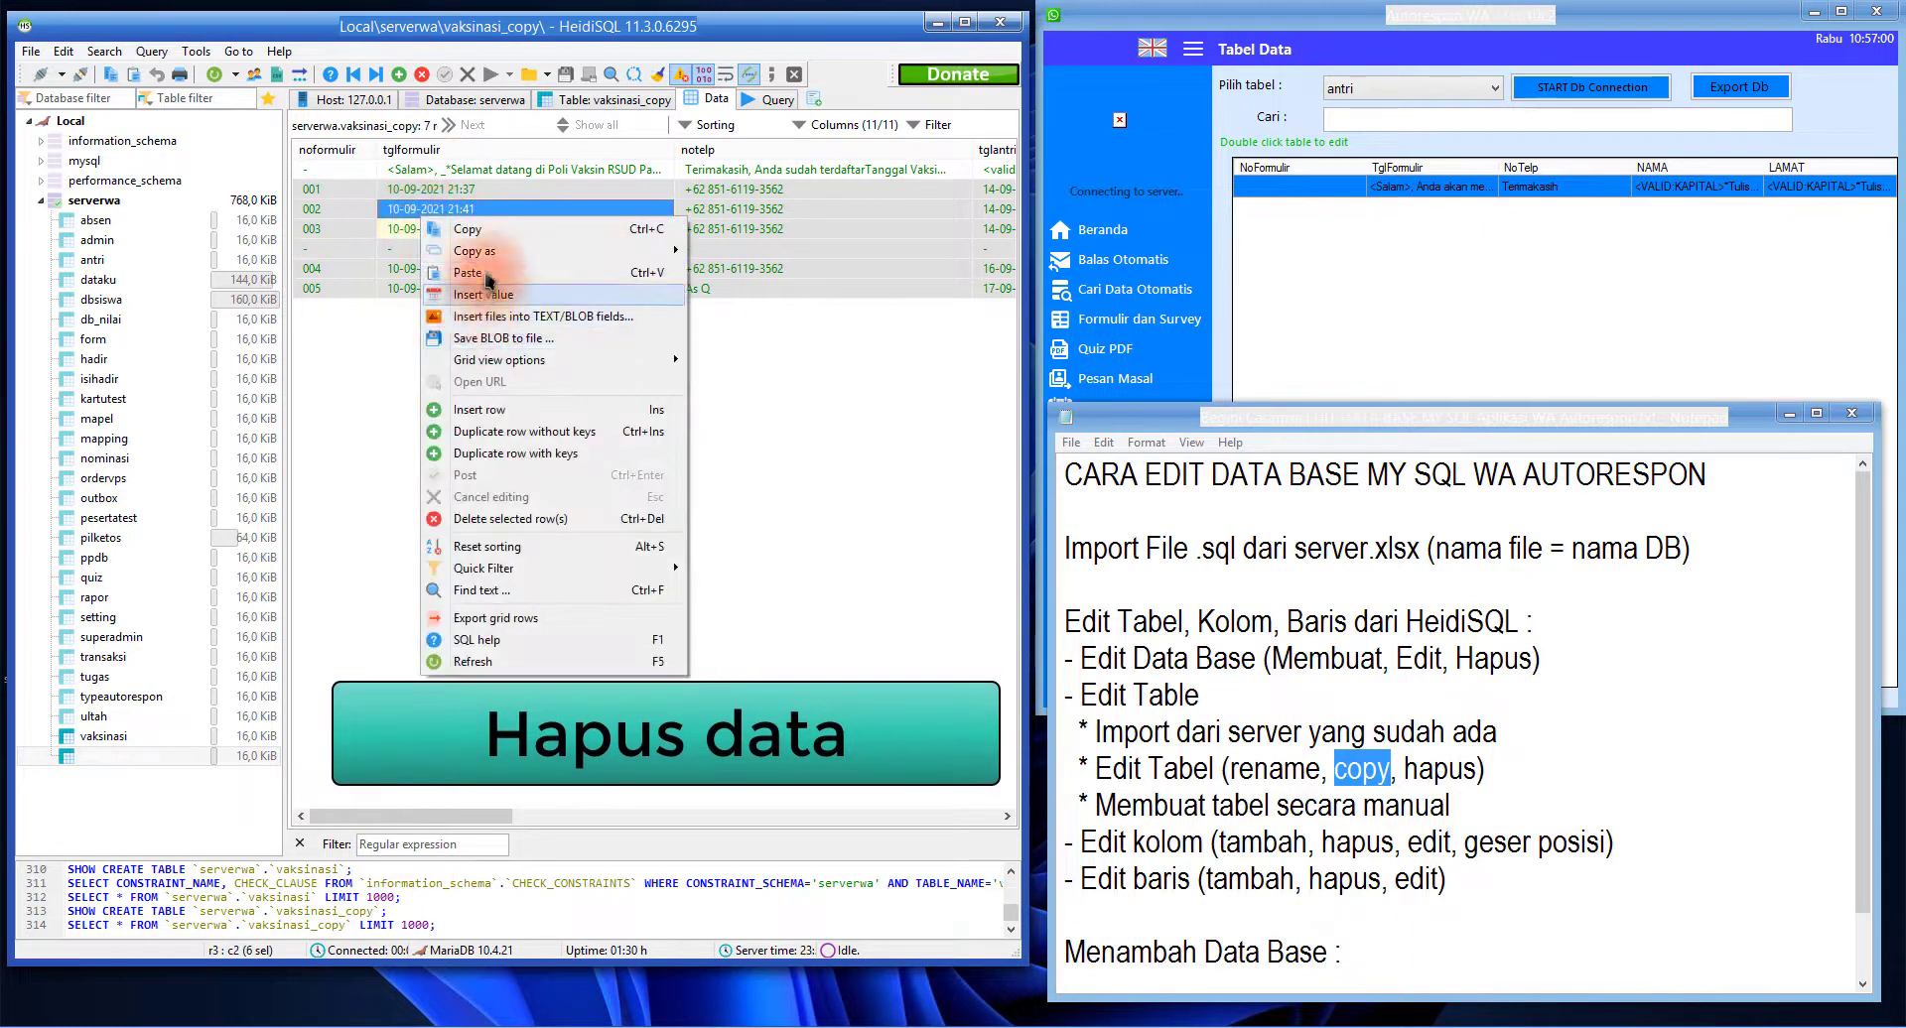
click(507, 519)
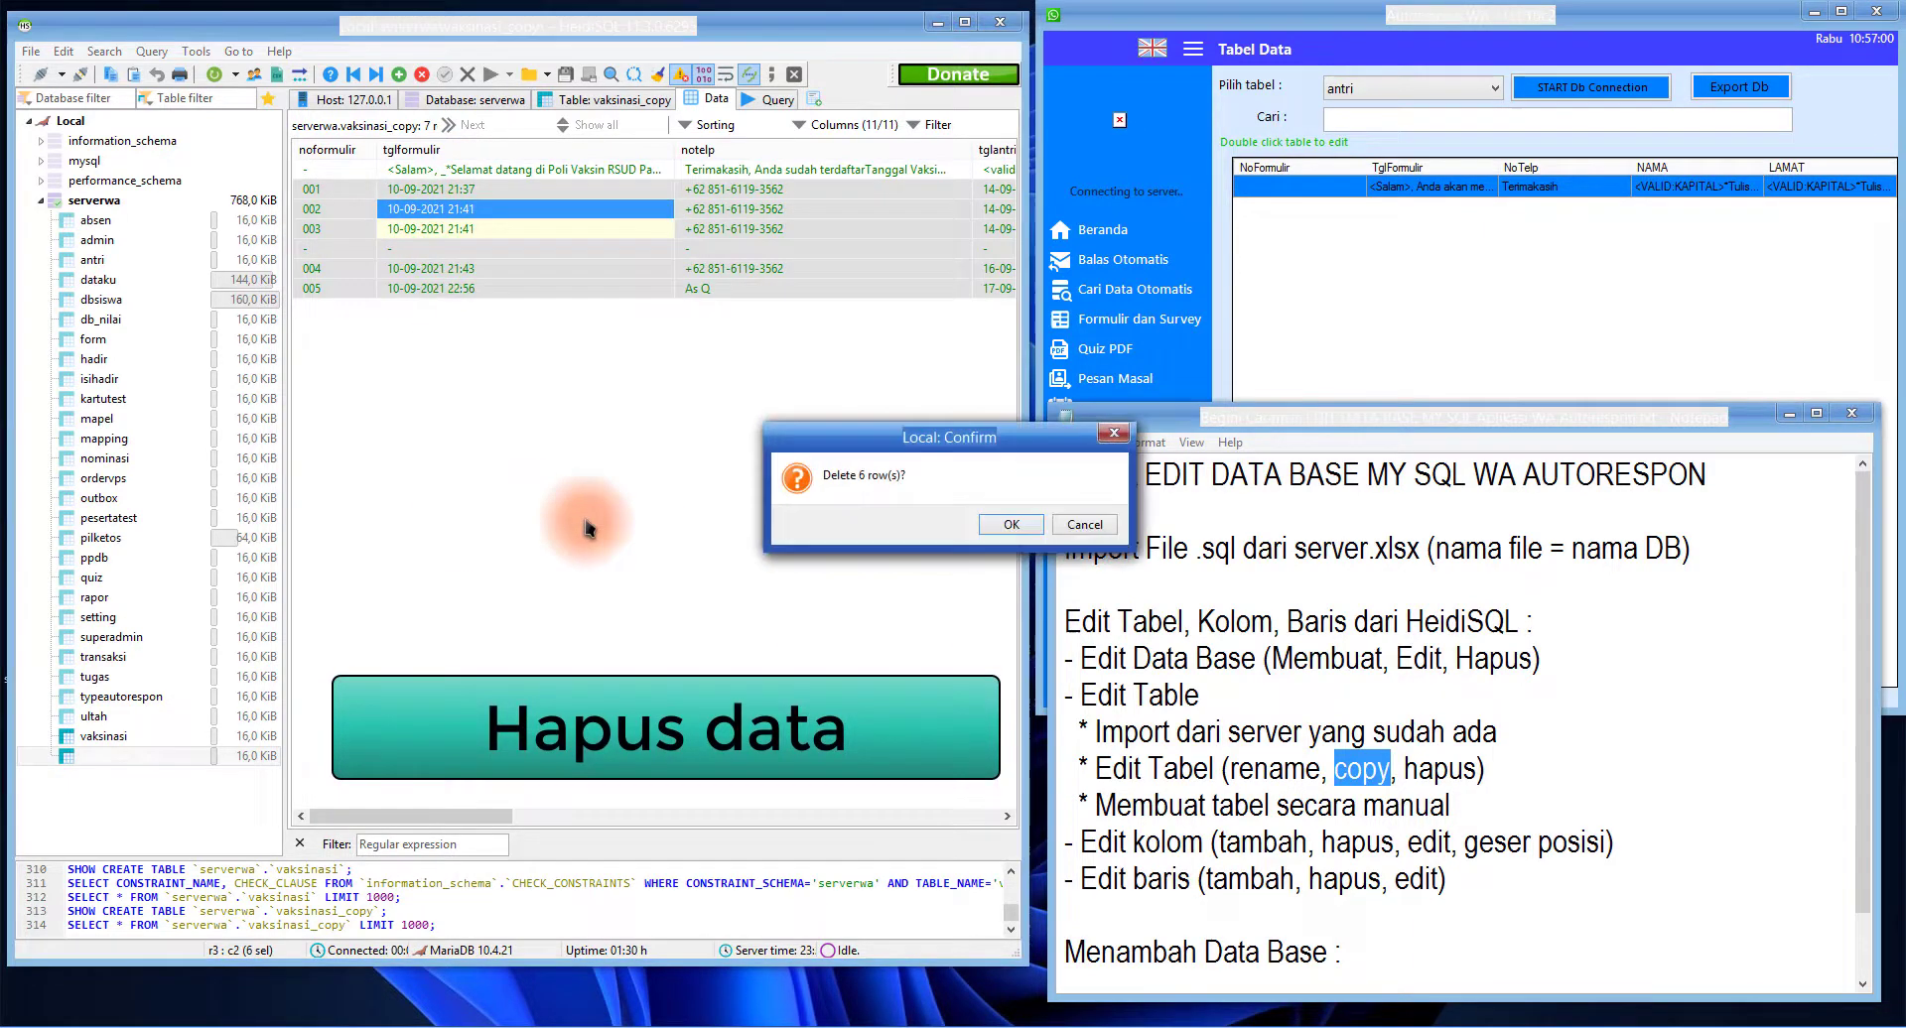
click(970, 521)
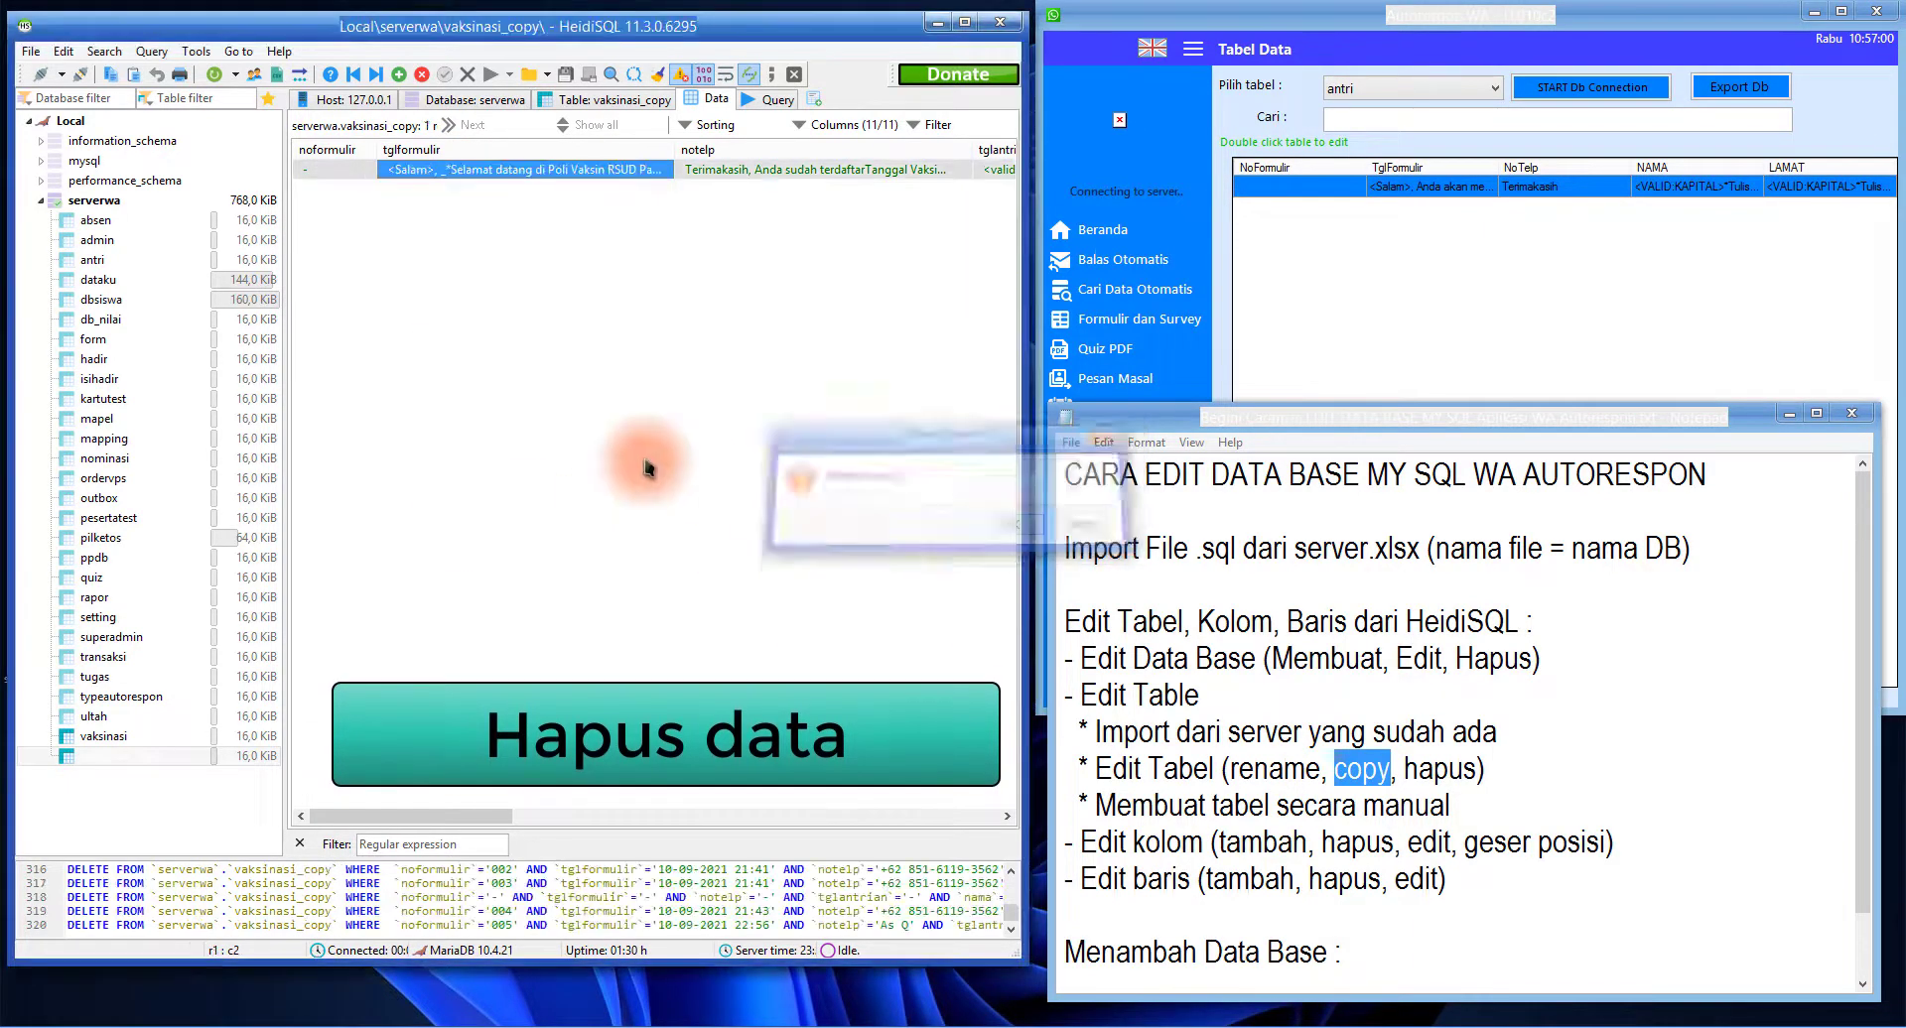
click(102, 736)
click(228, 757)
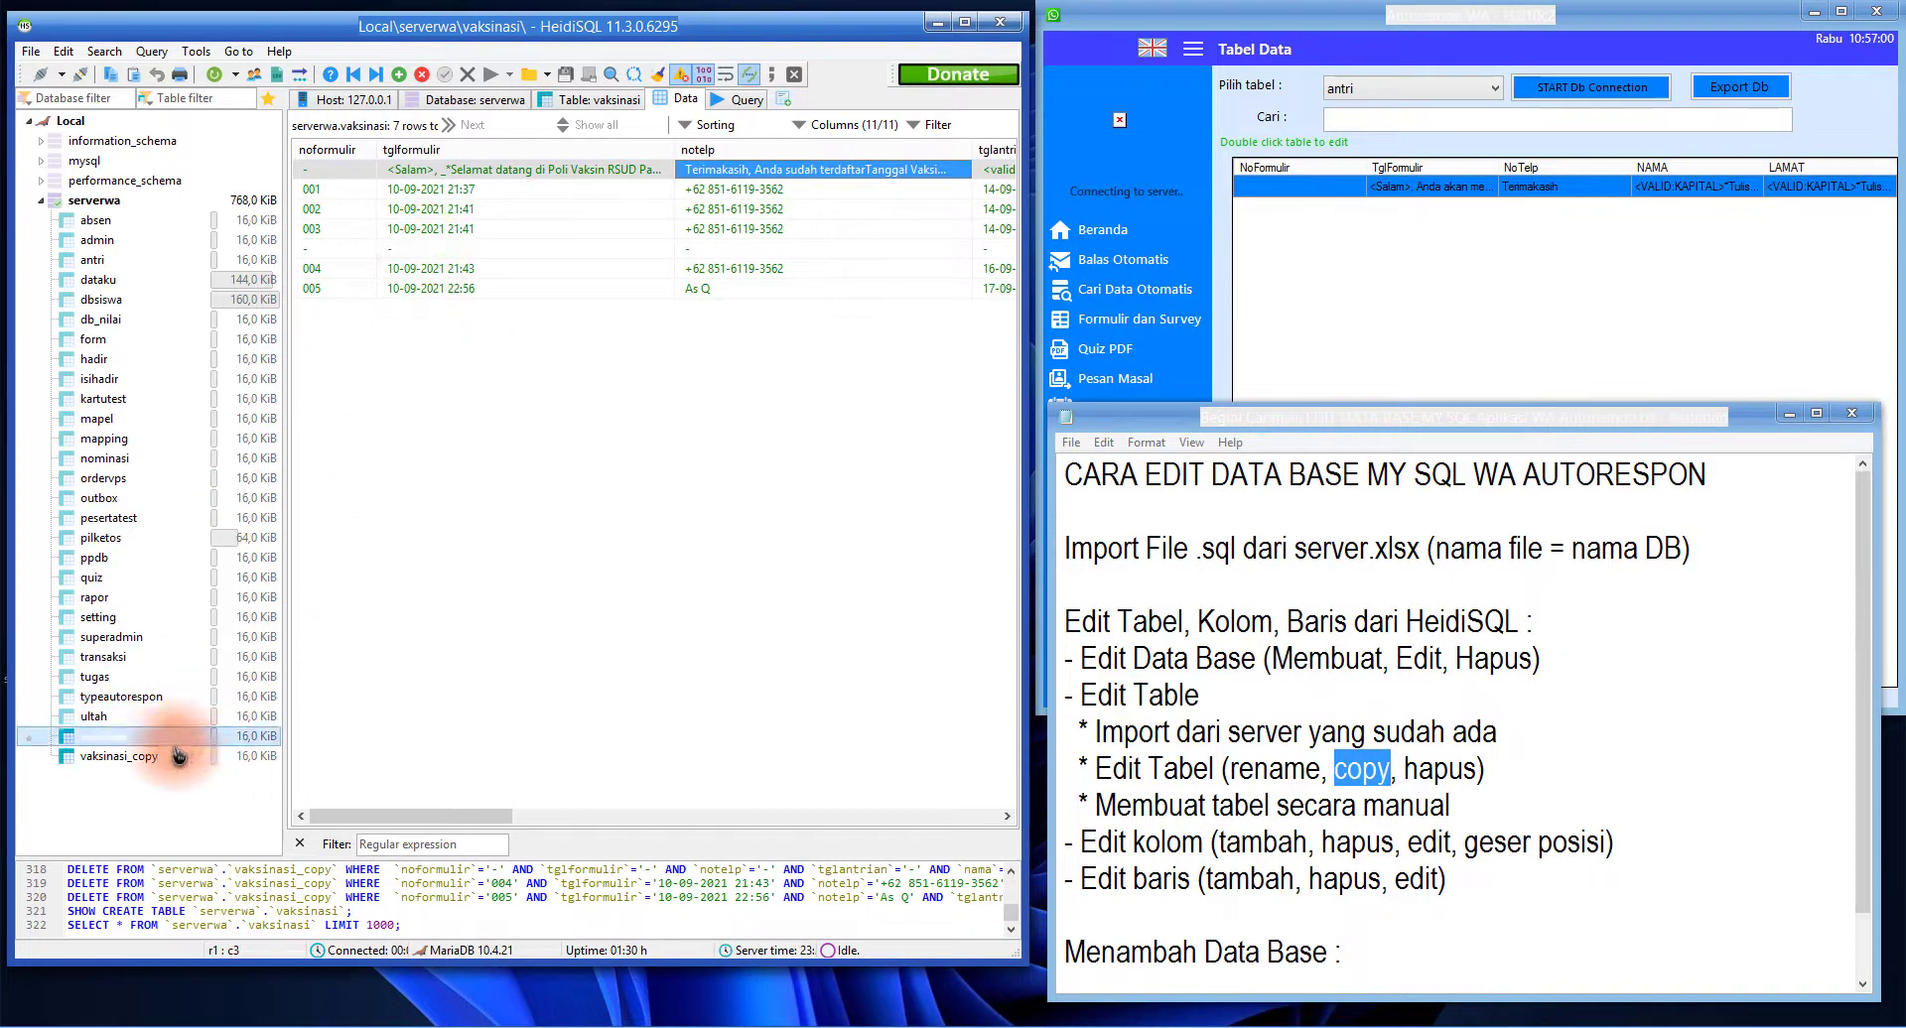
Empty the vaksinasi_copy table of all its rows, after highlighting the word "hapus" in the Notepad outline
click(475, 344)
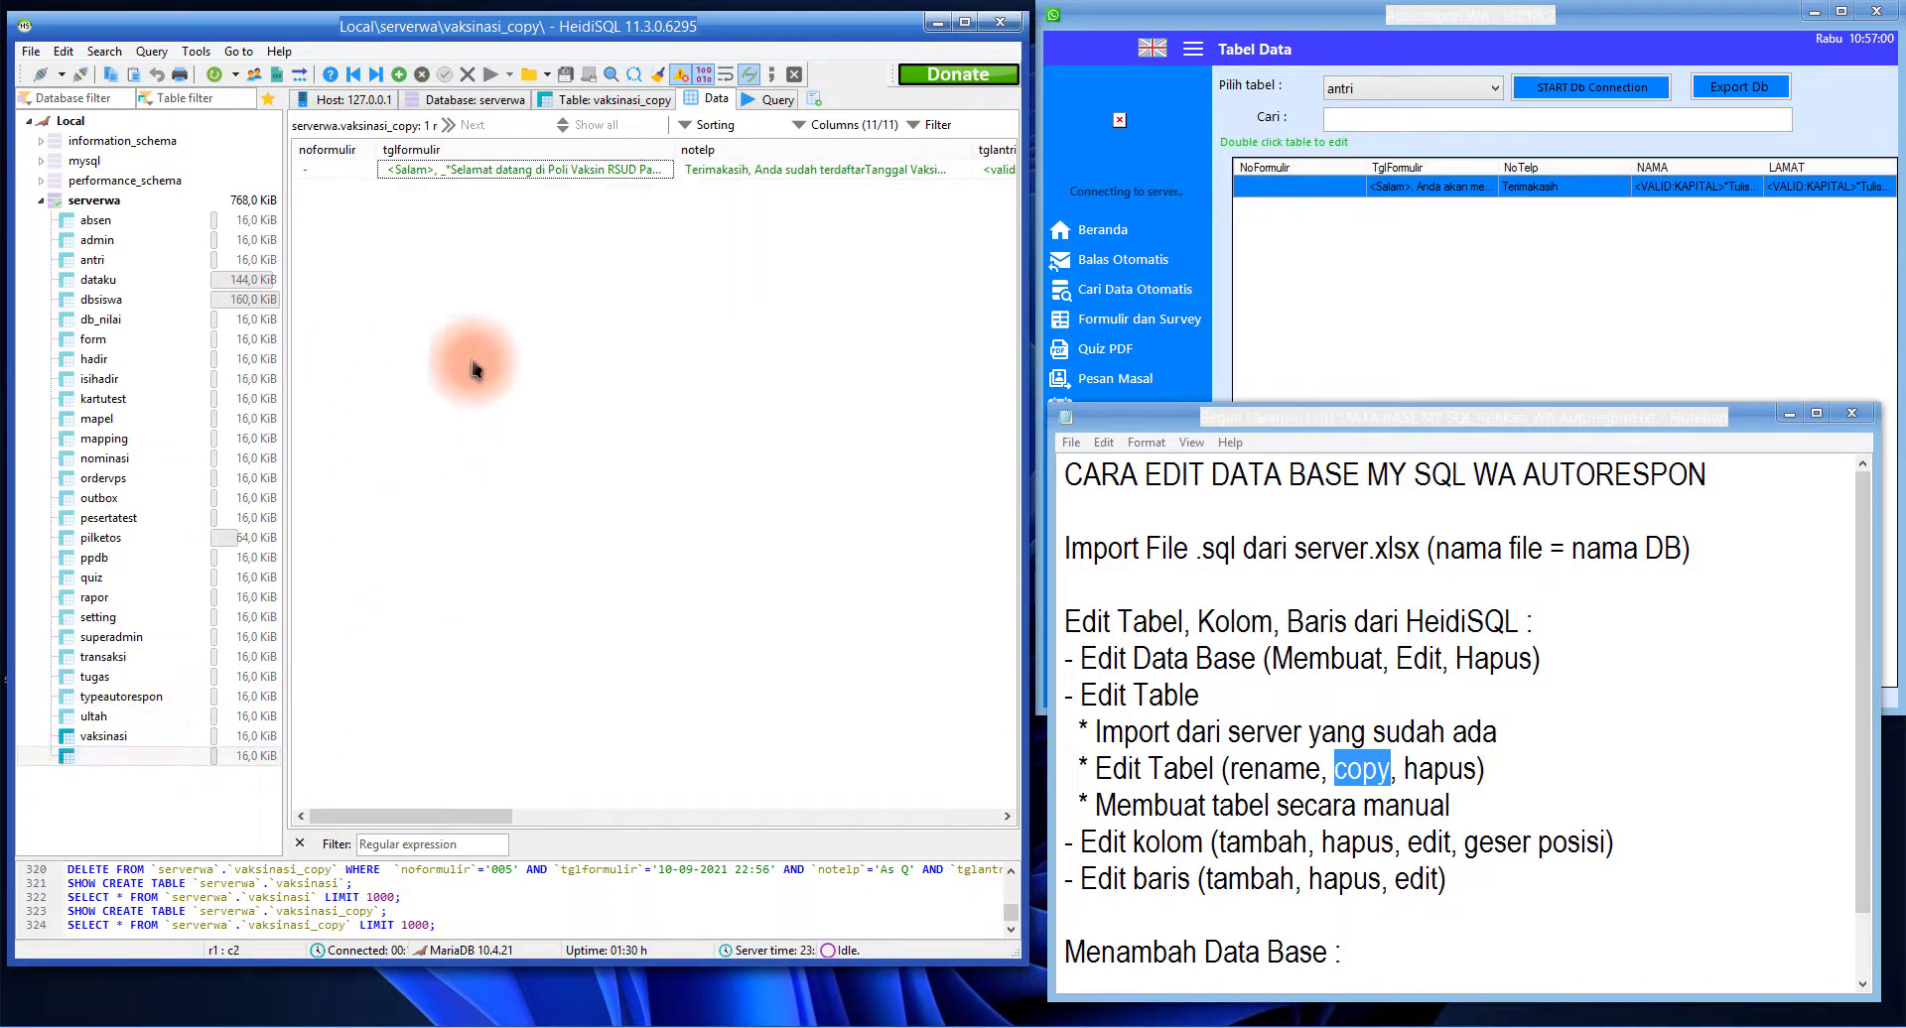
click(1381, 779)
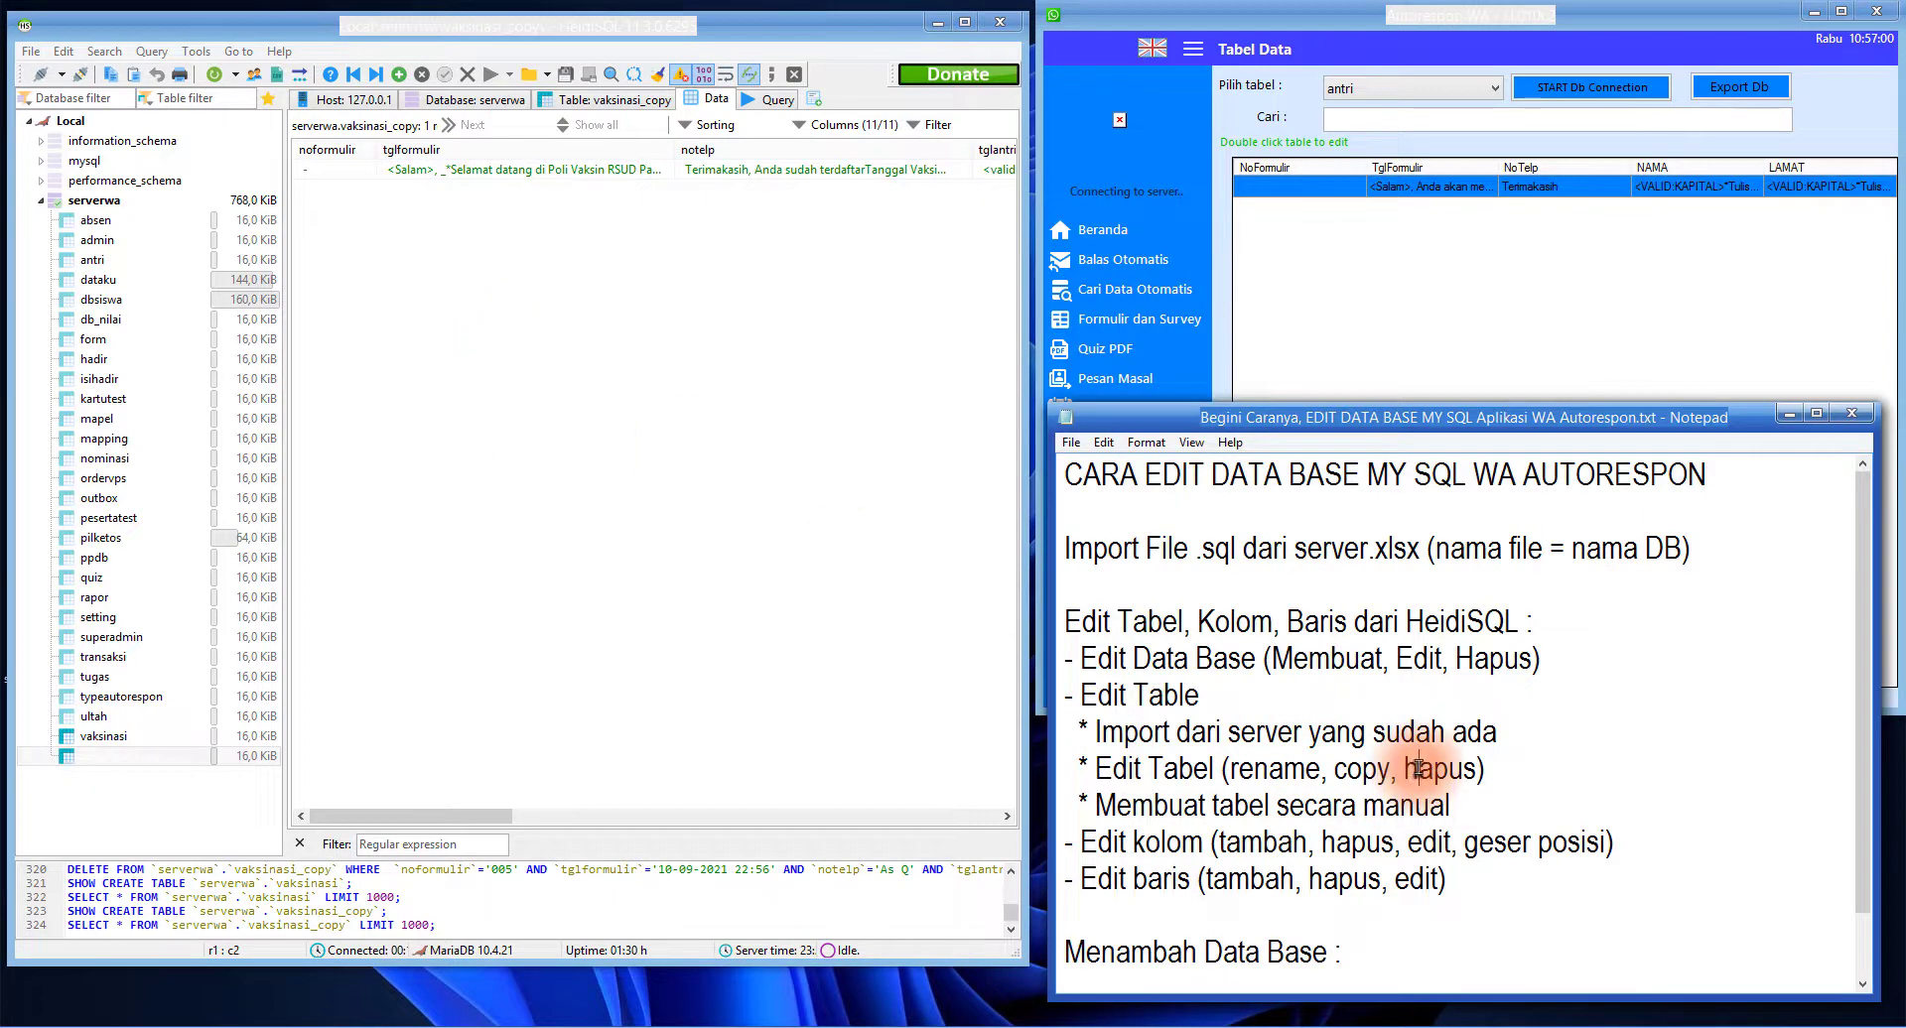
click(211, 781)
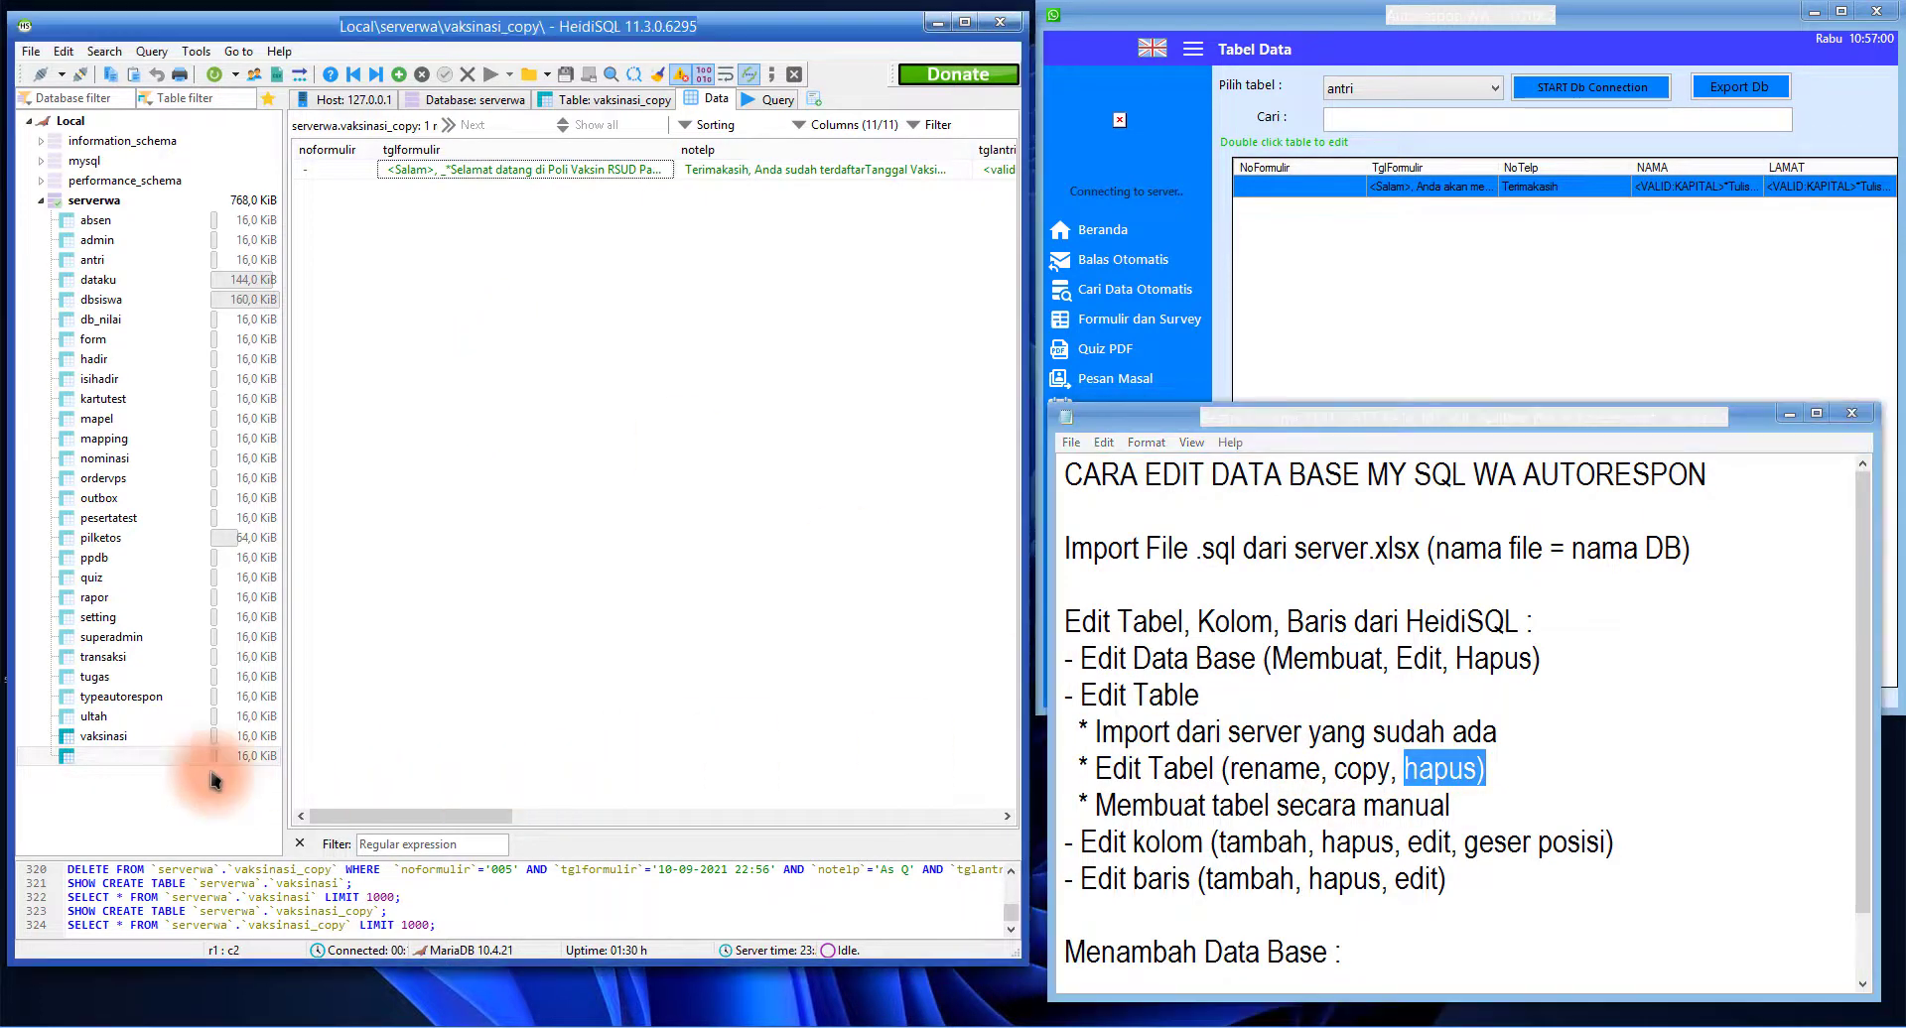
right_click(139, 760)
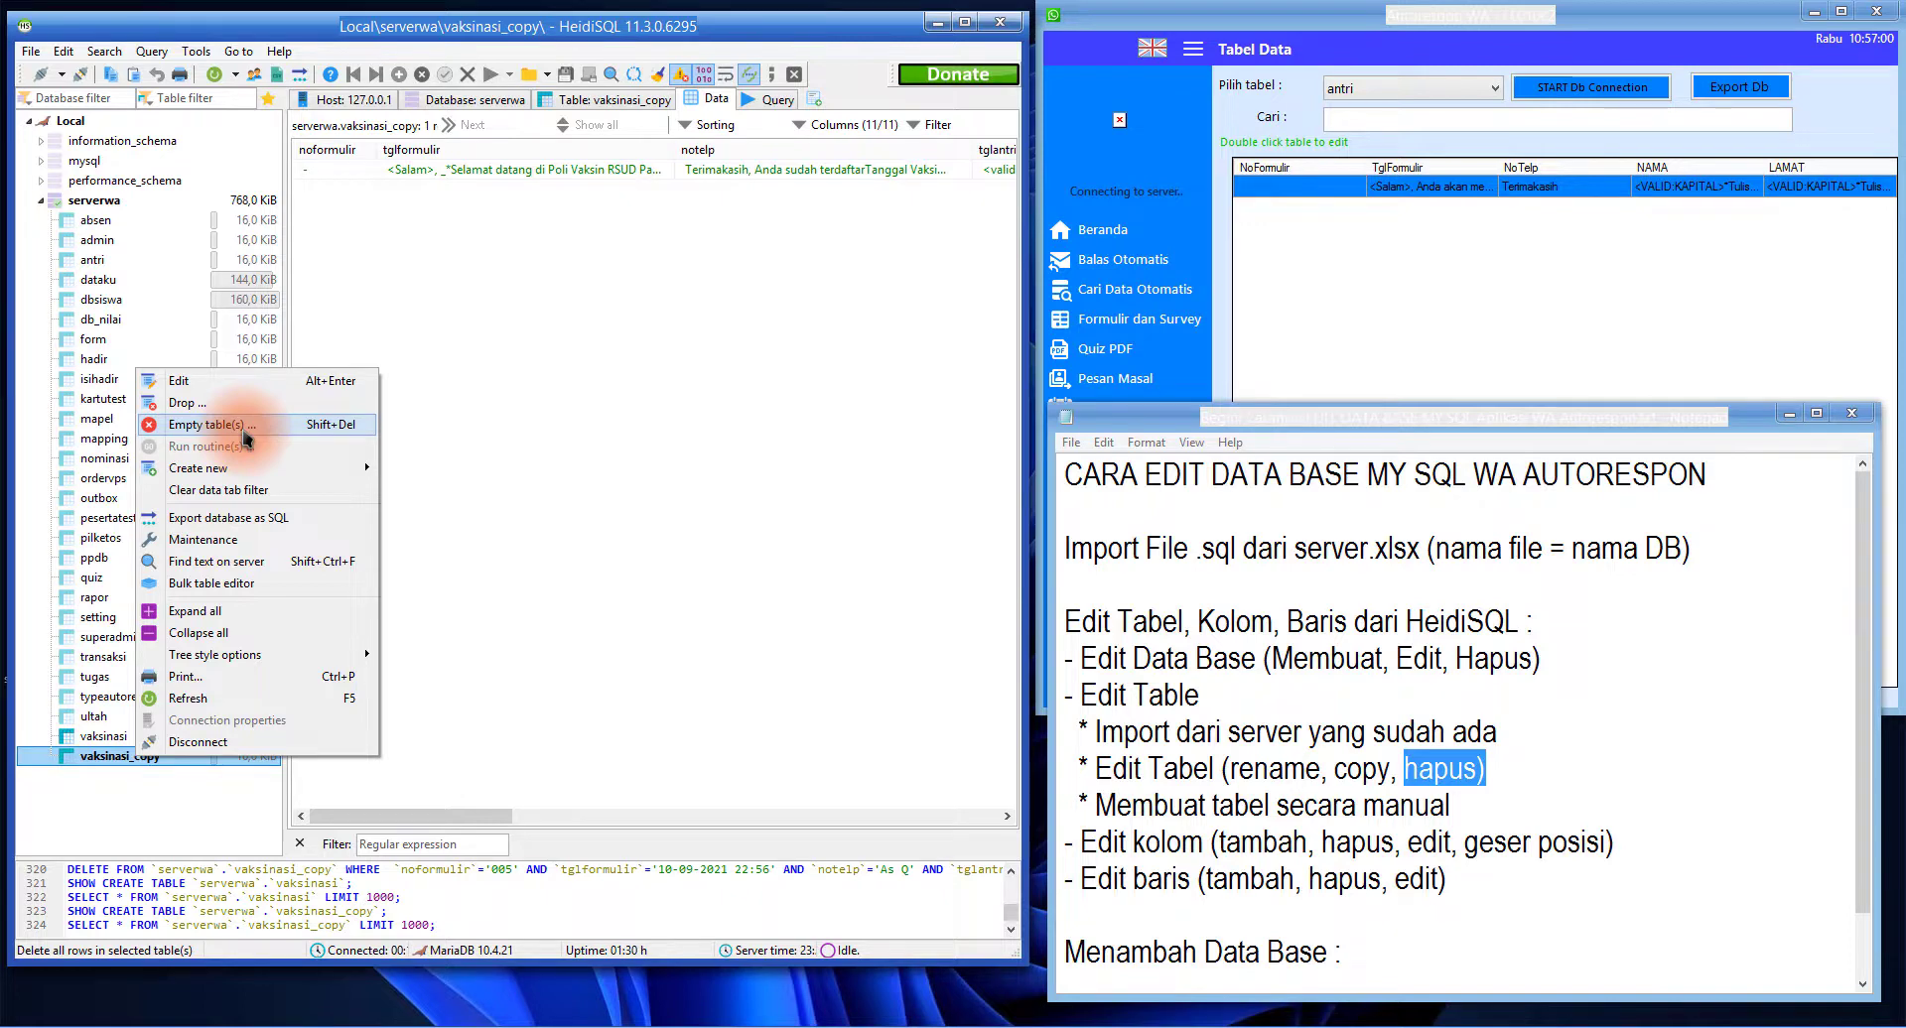
click(250, 433)
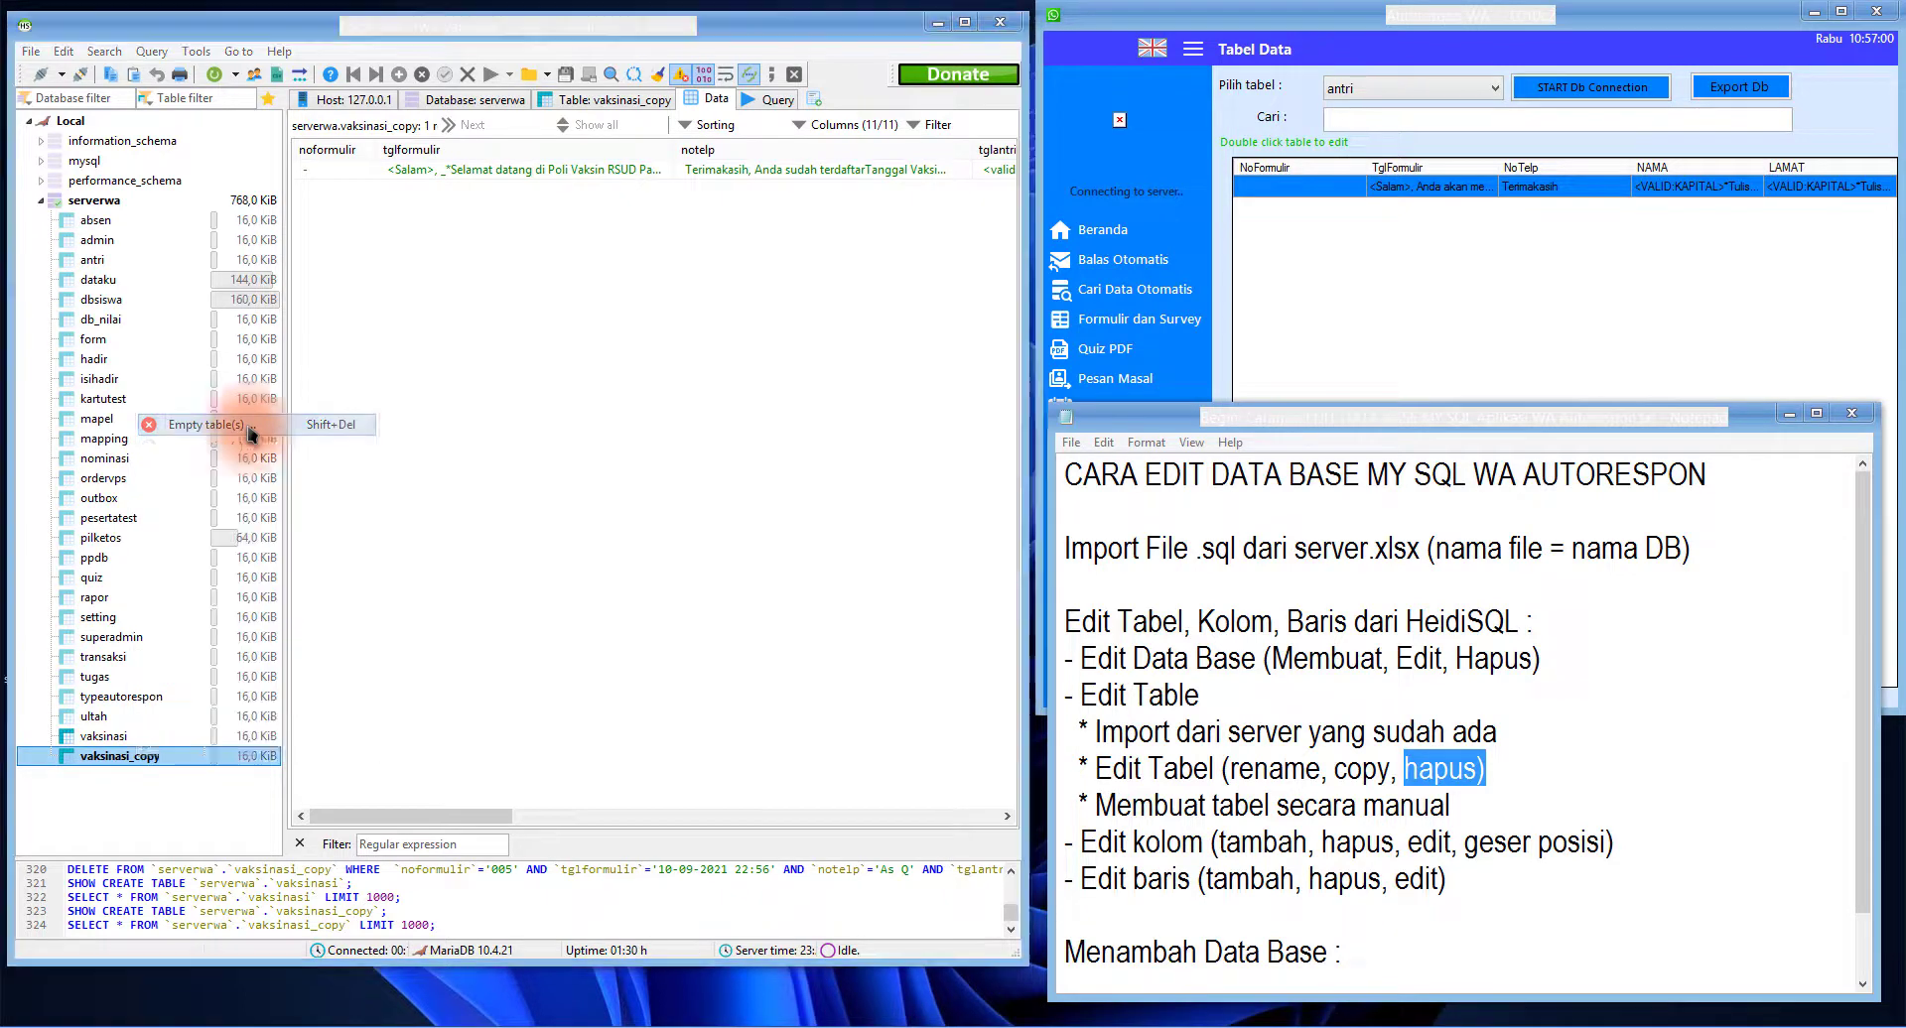
click(1025, 541)
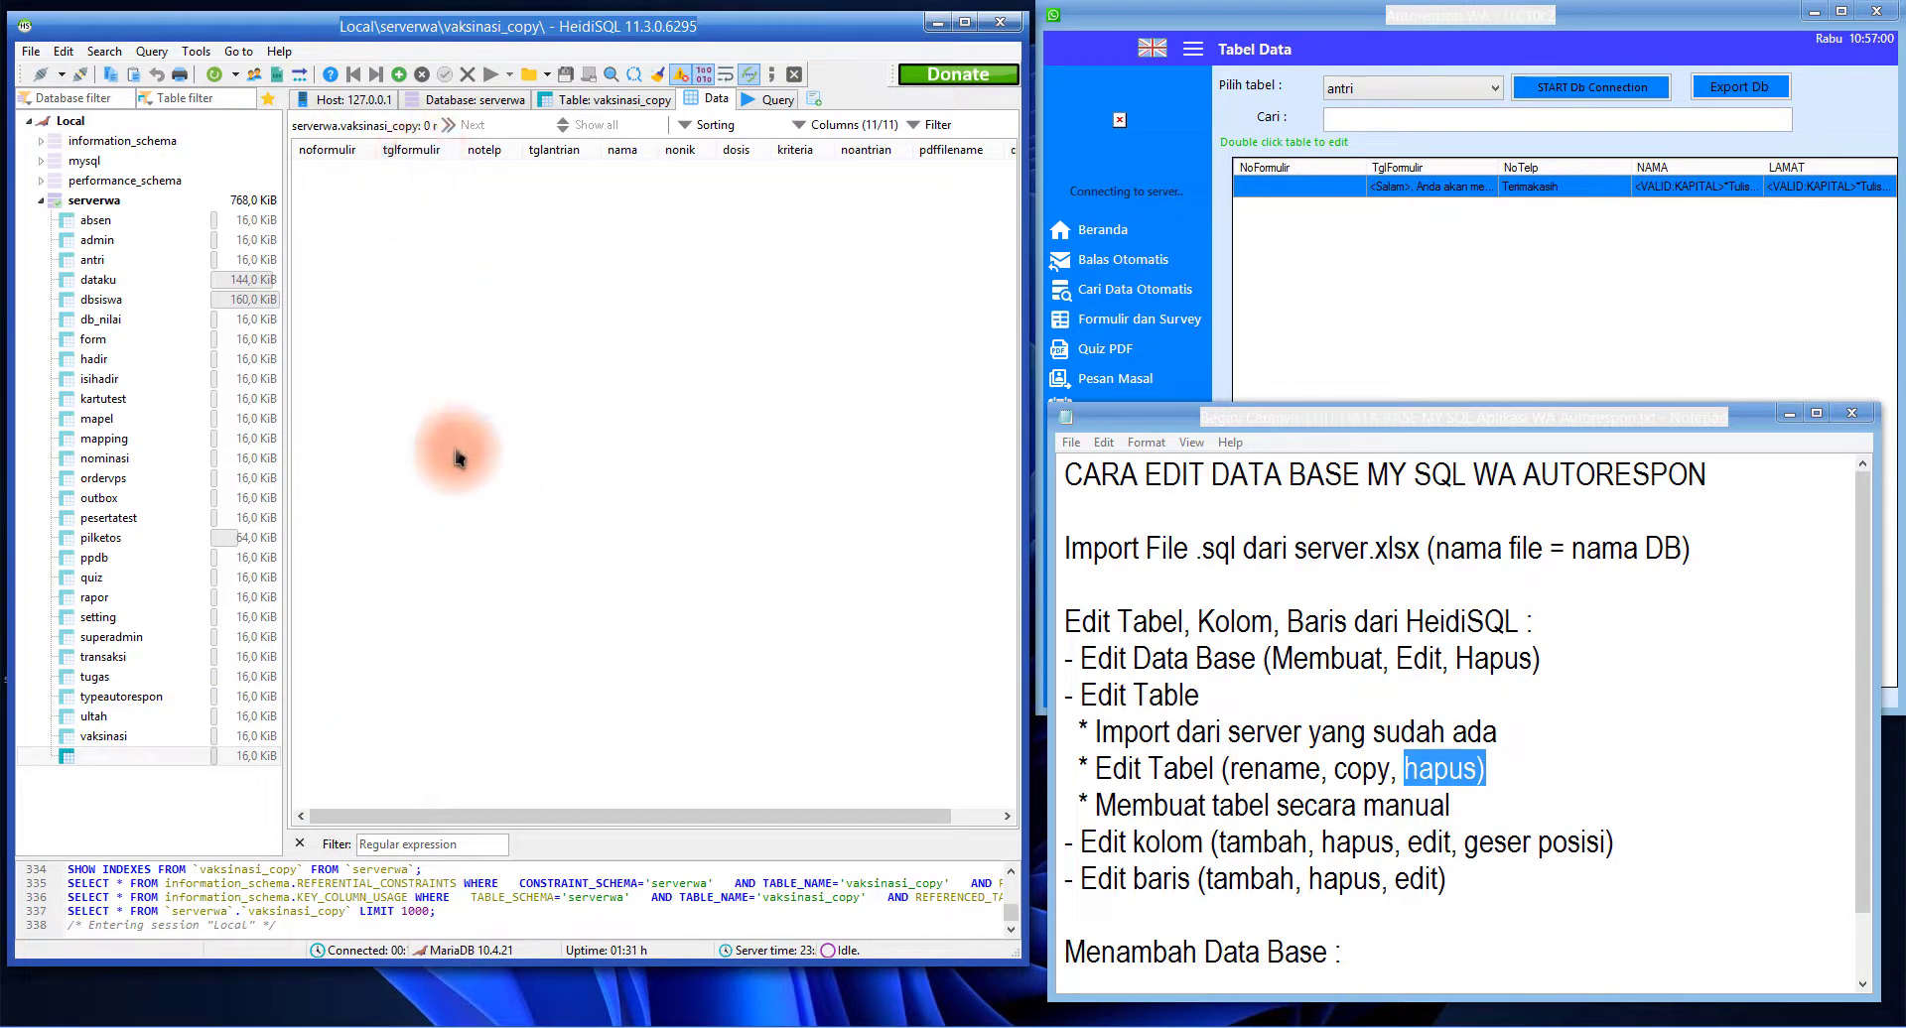
Drop the vaksinasi_copy table from serverwa and expand the database's table list again
right_click(158, 759)
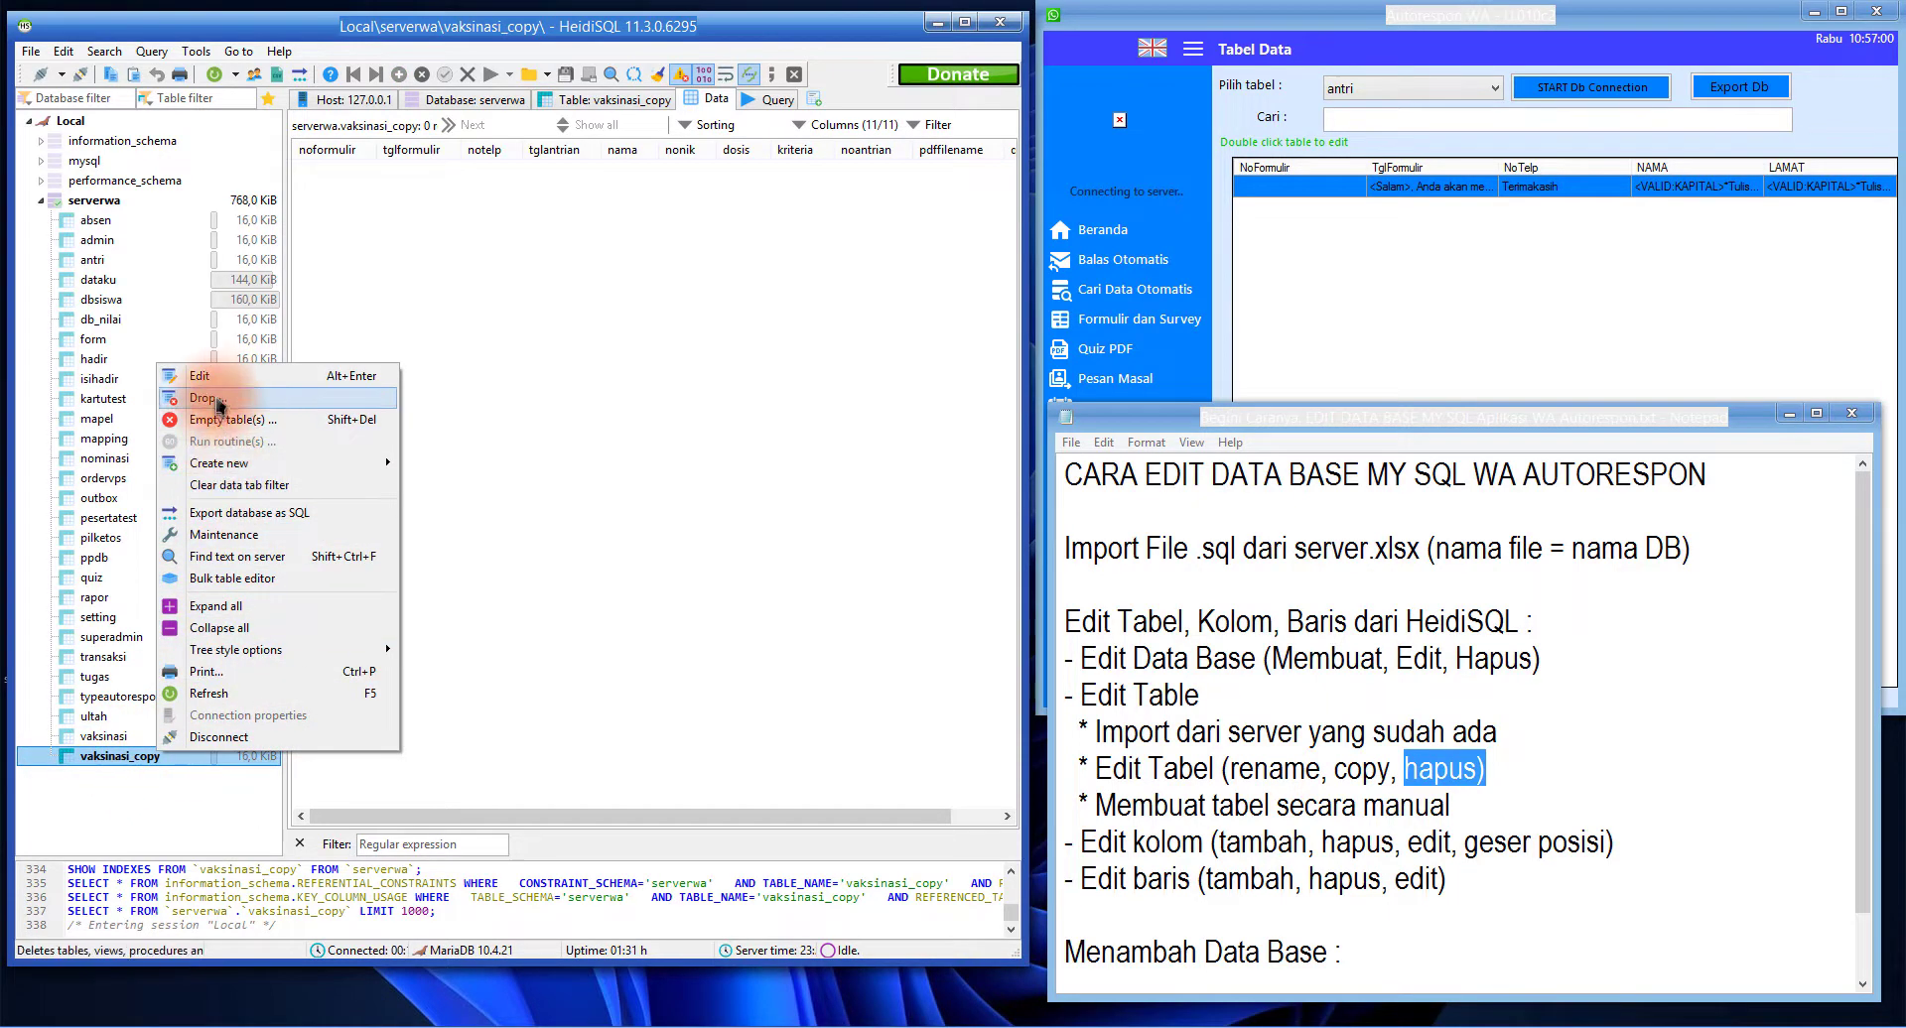
click(220, 397)
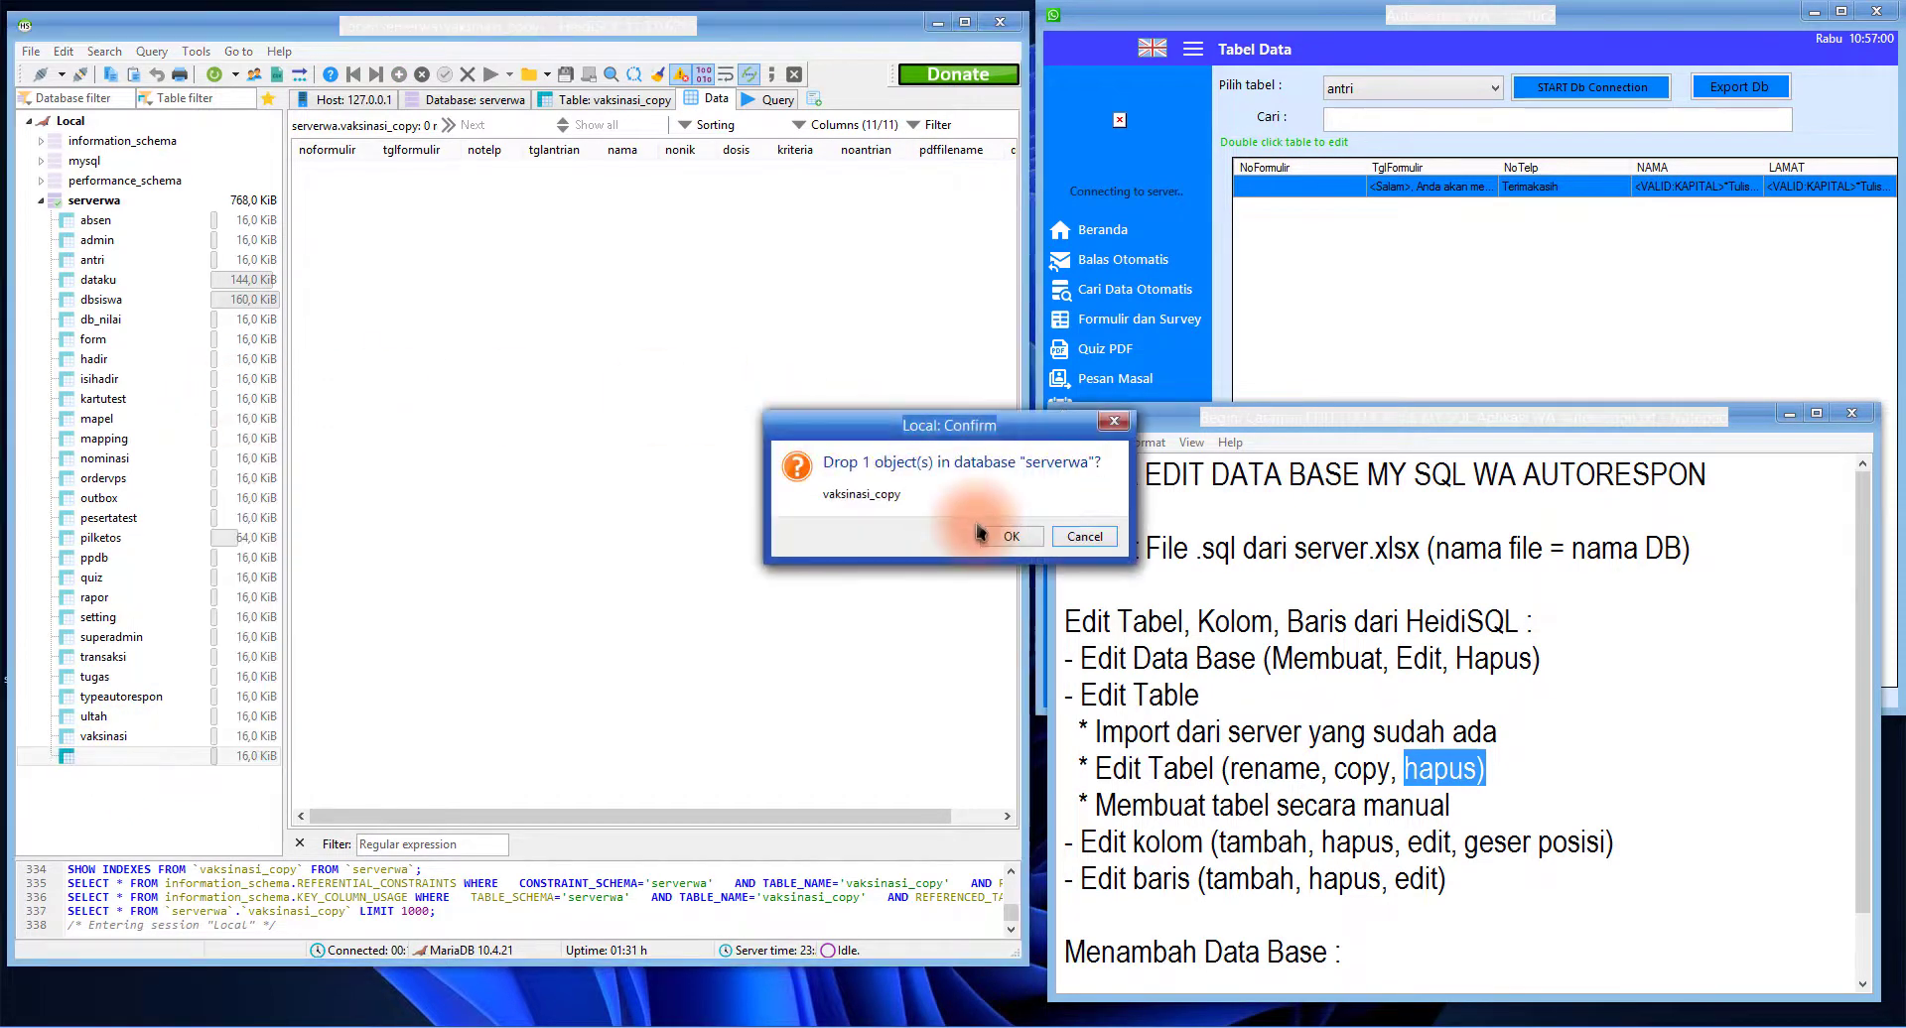
click(1009, 536)
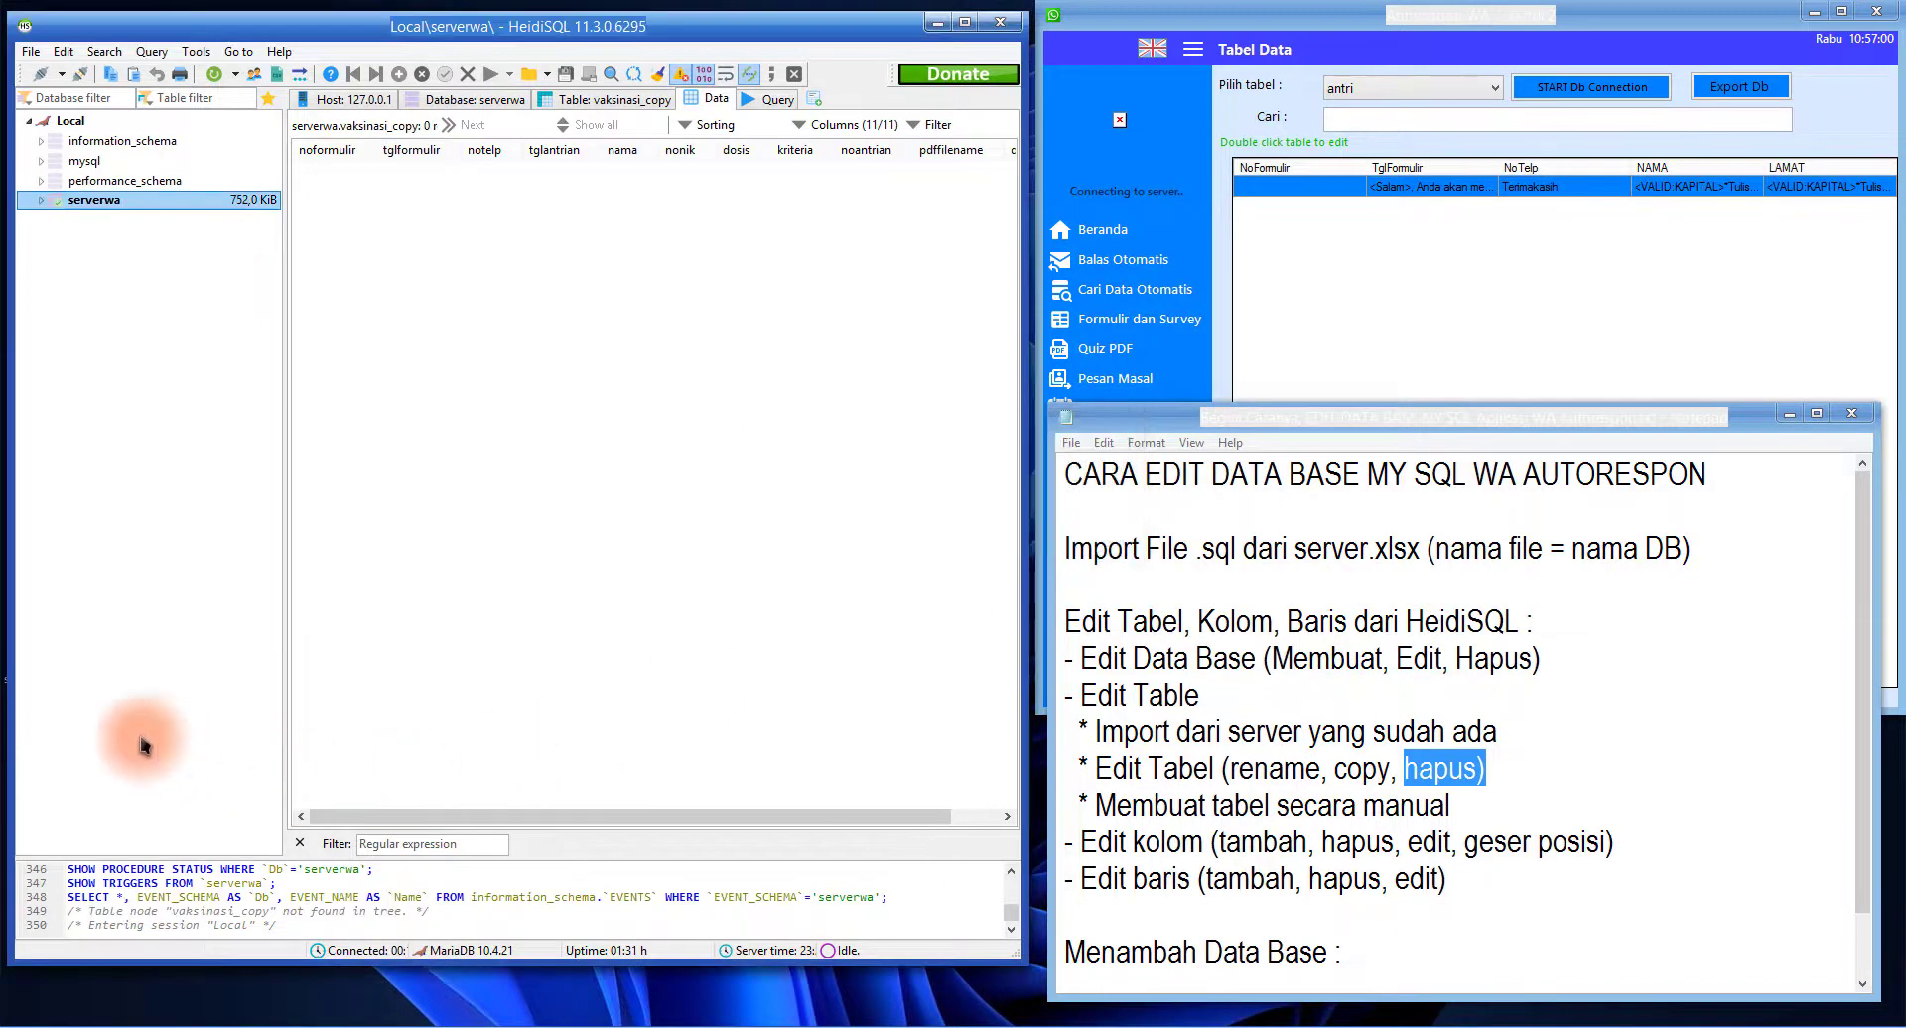
double_click(127, 204)
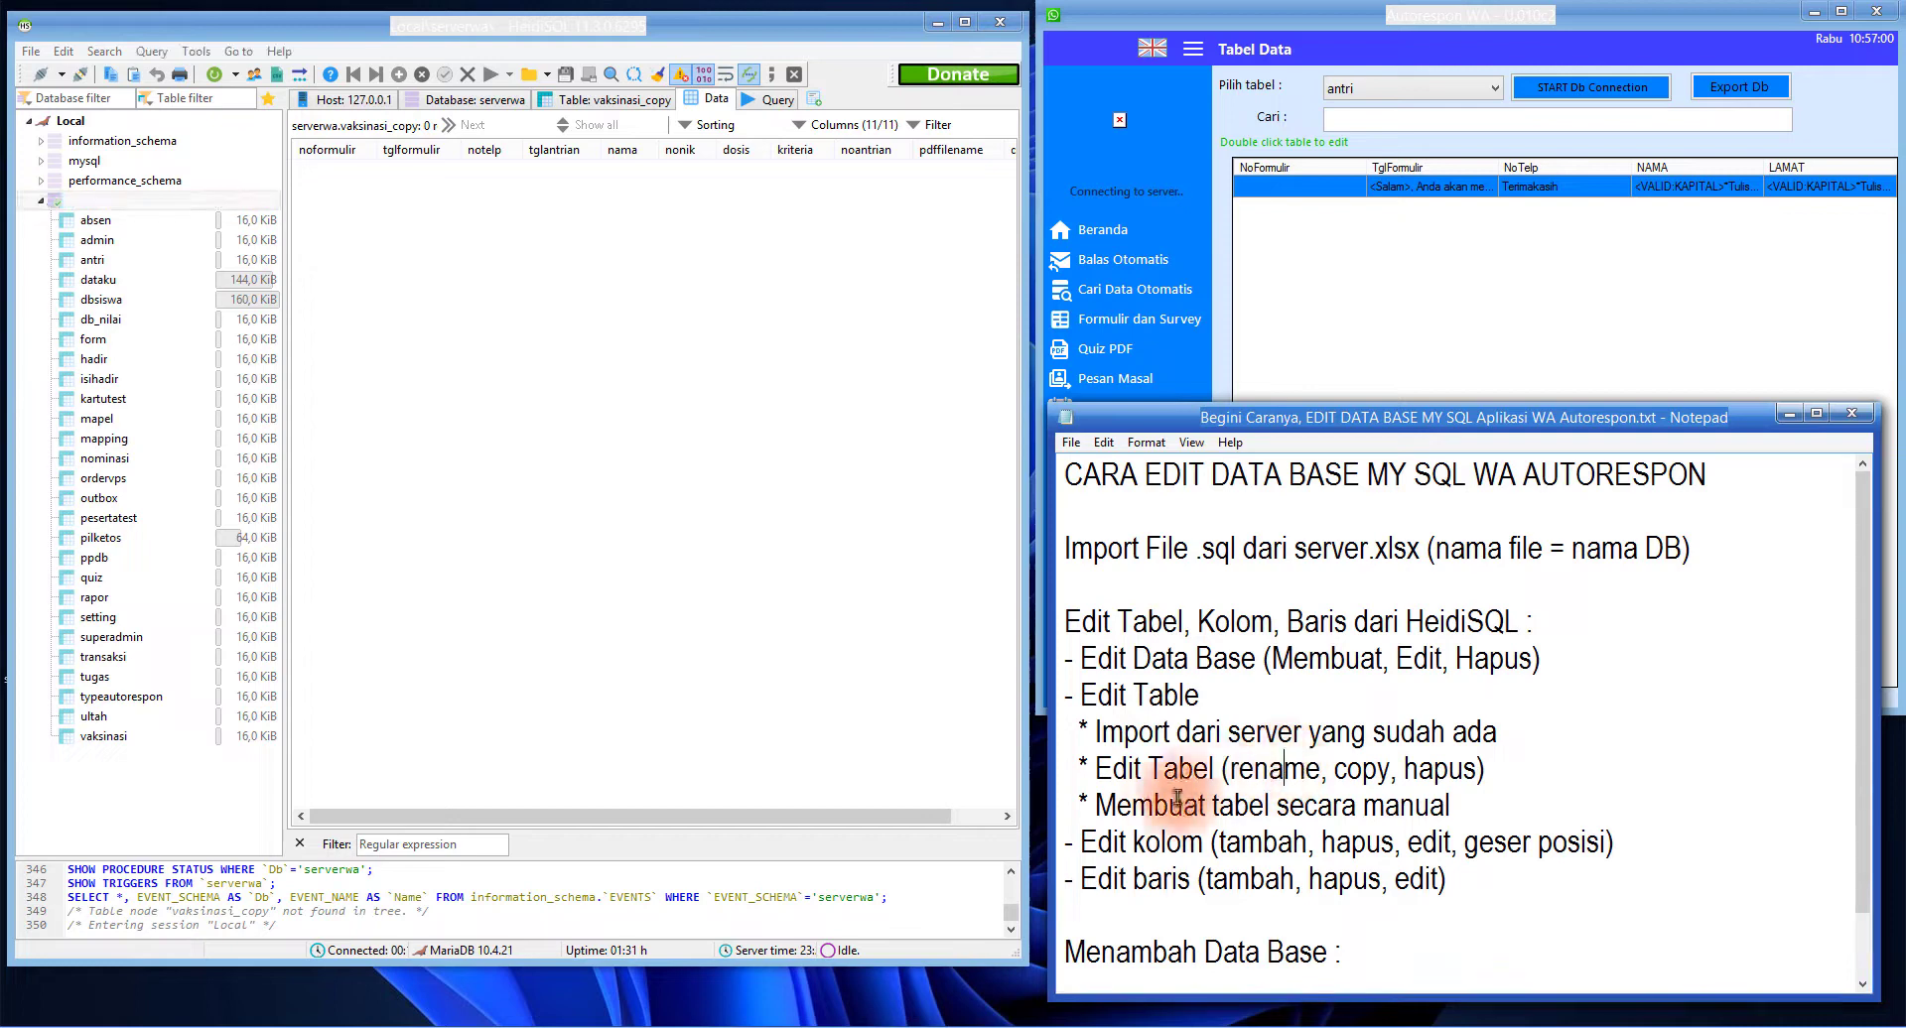
Highlight "Membuat tabel secara manual" in the Notepad outline and view the data of the vaksinasi and ultah tables
drag(1098, 805, 1459, 807)
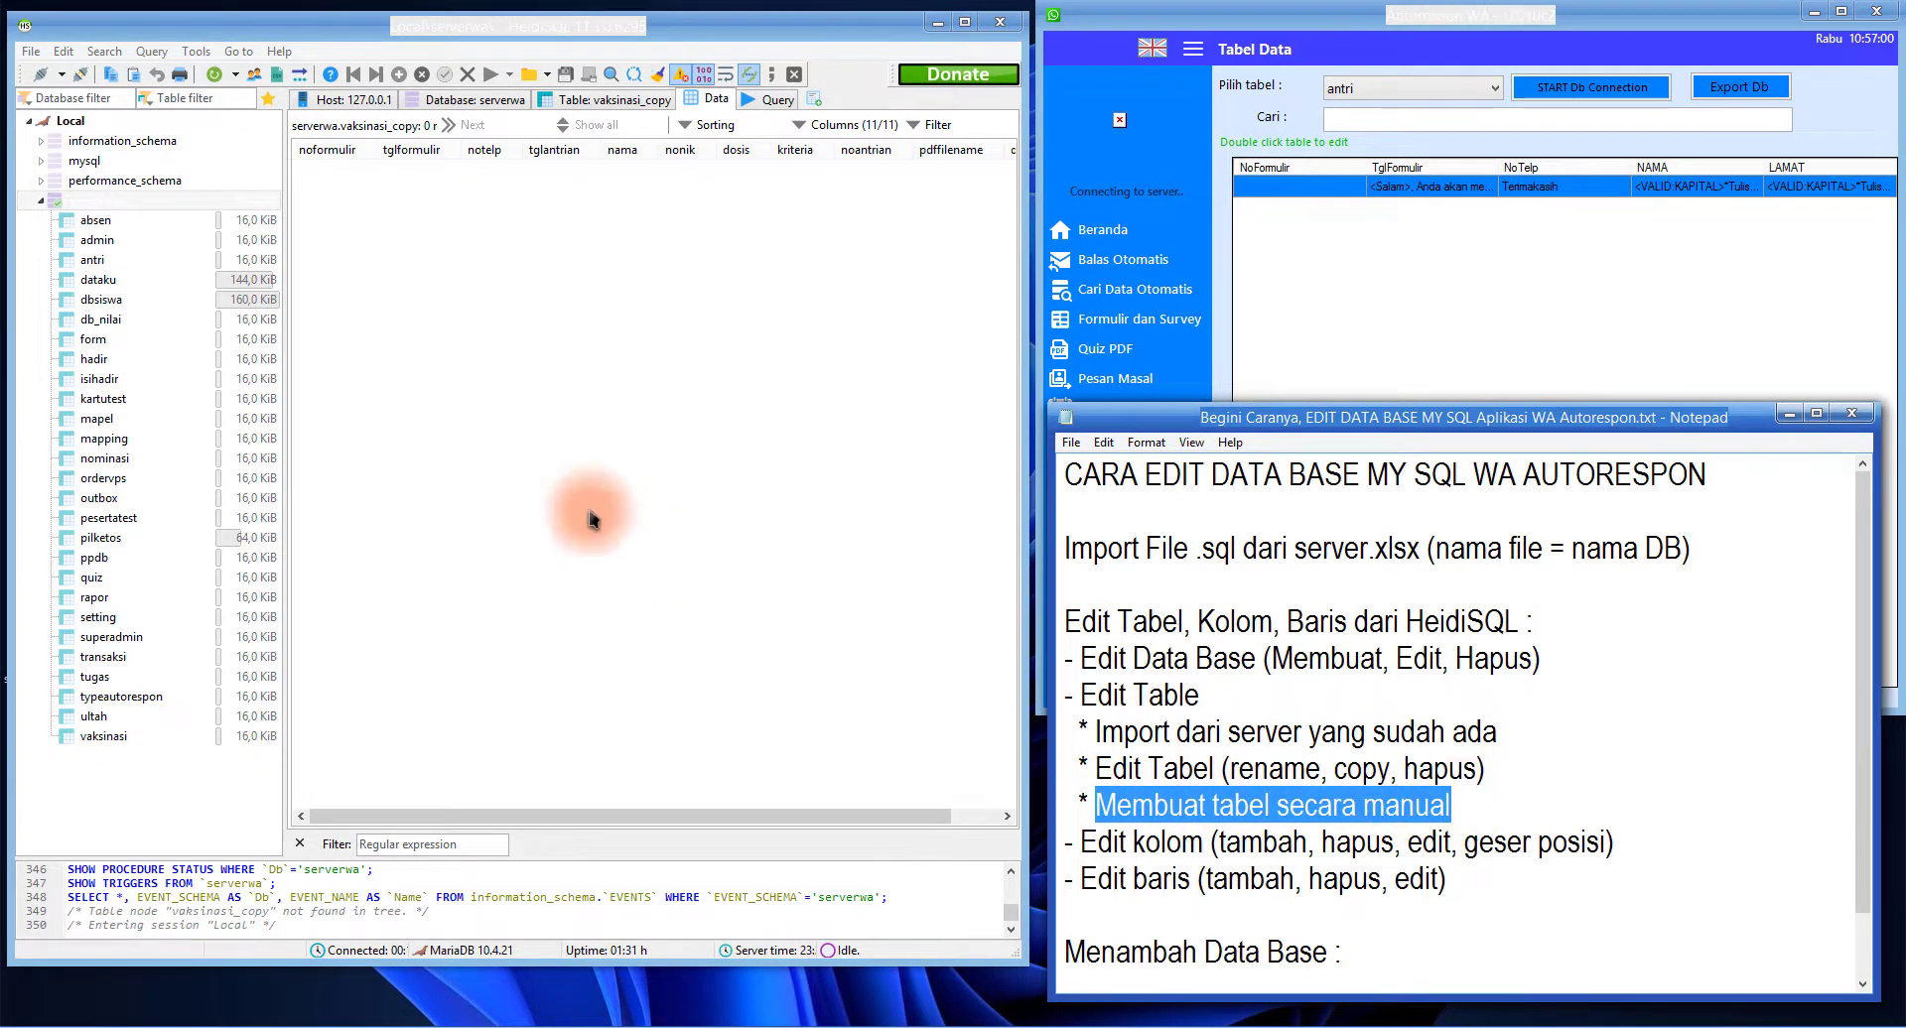
click(148, 734)
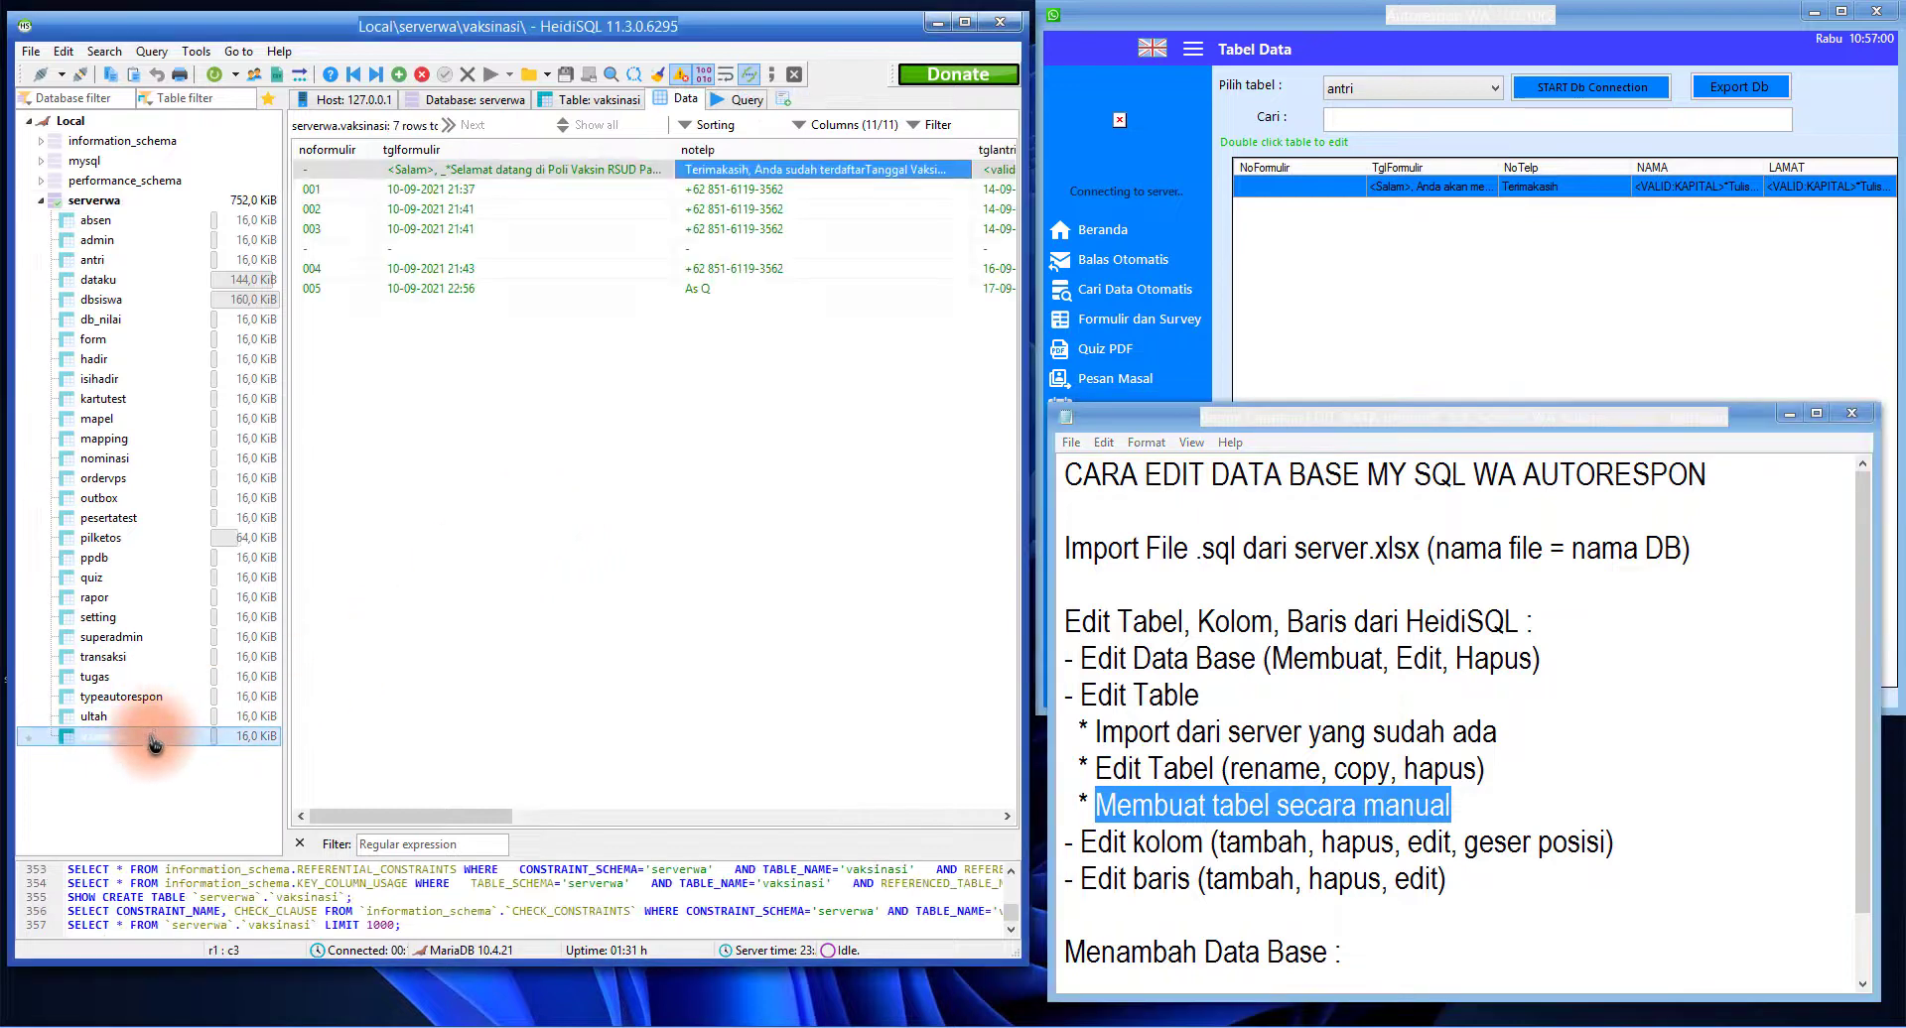
click(109, 716)
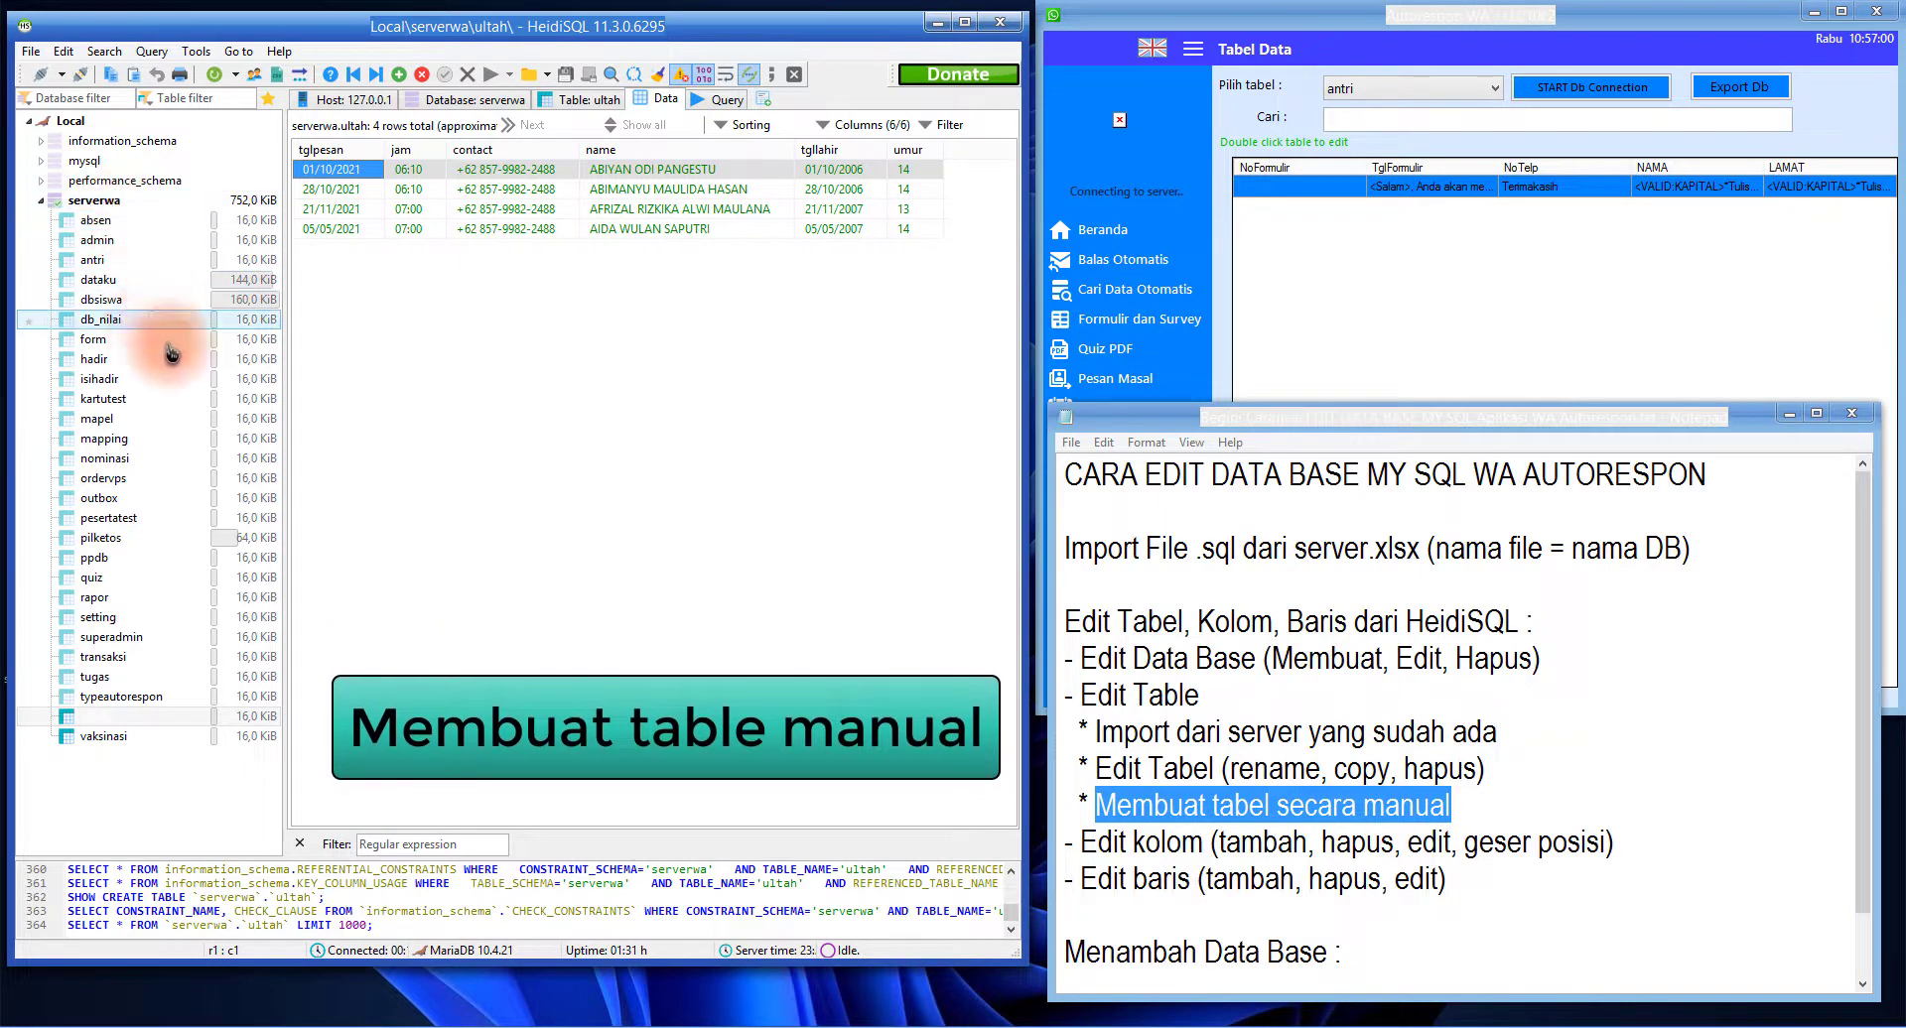
click(121, 733)
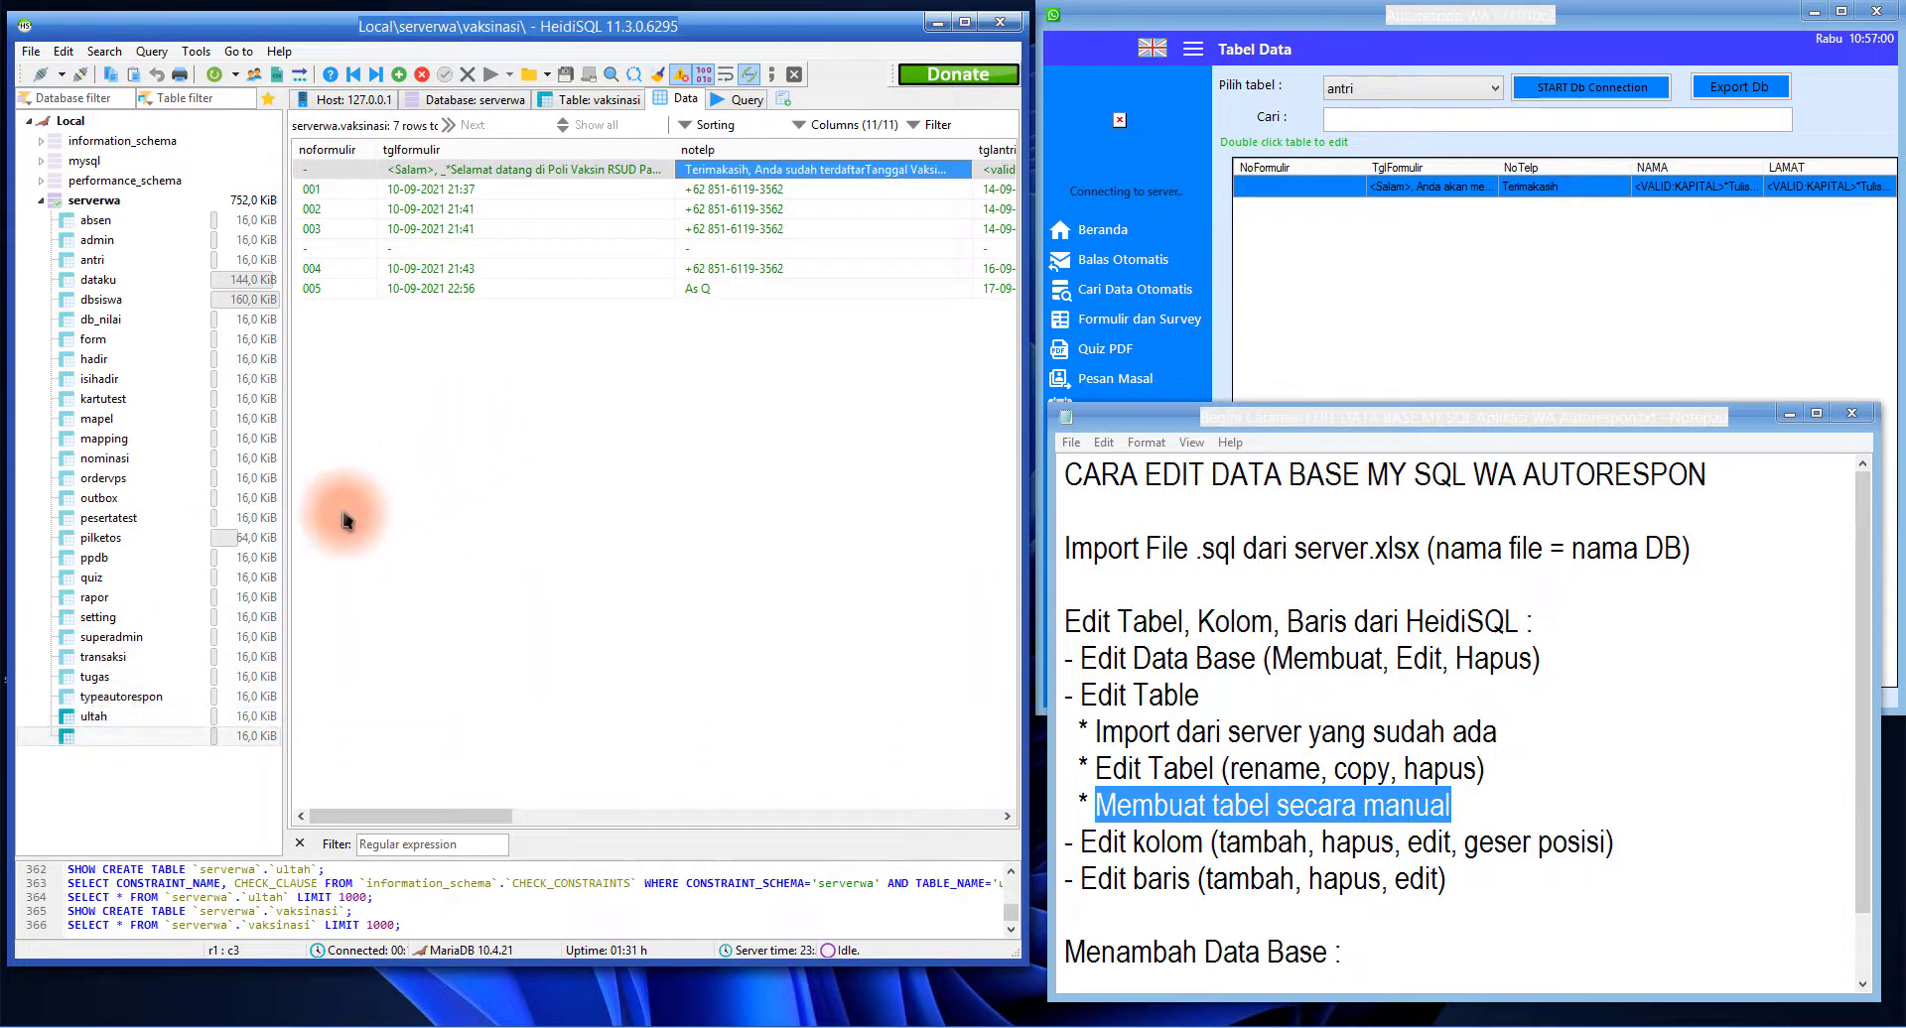
Create a new table in the serverwa database and name it pelayanan
click(114, 207)
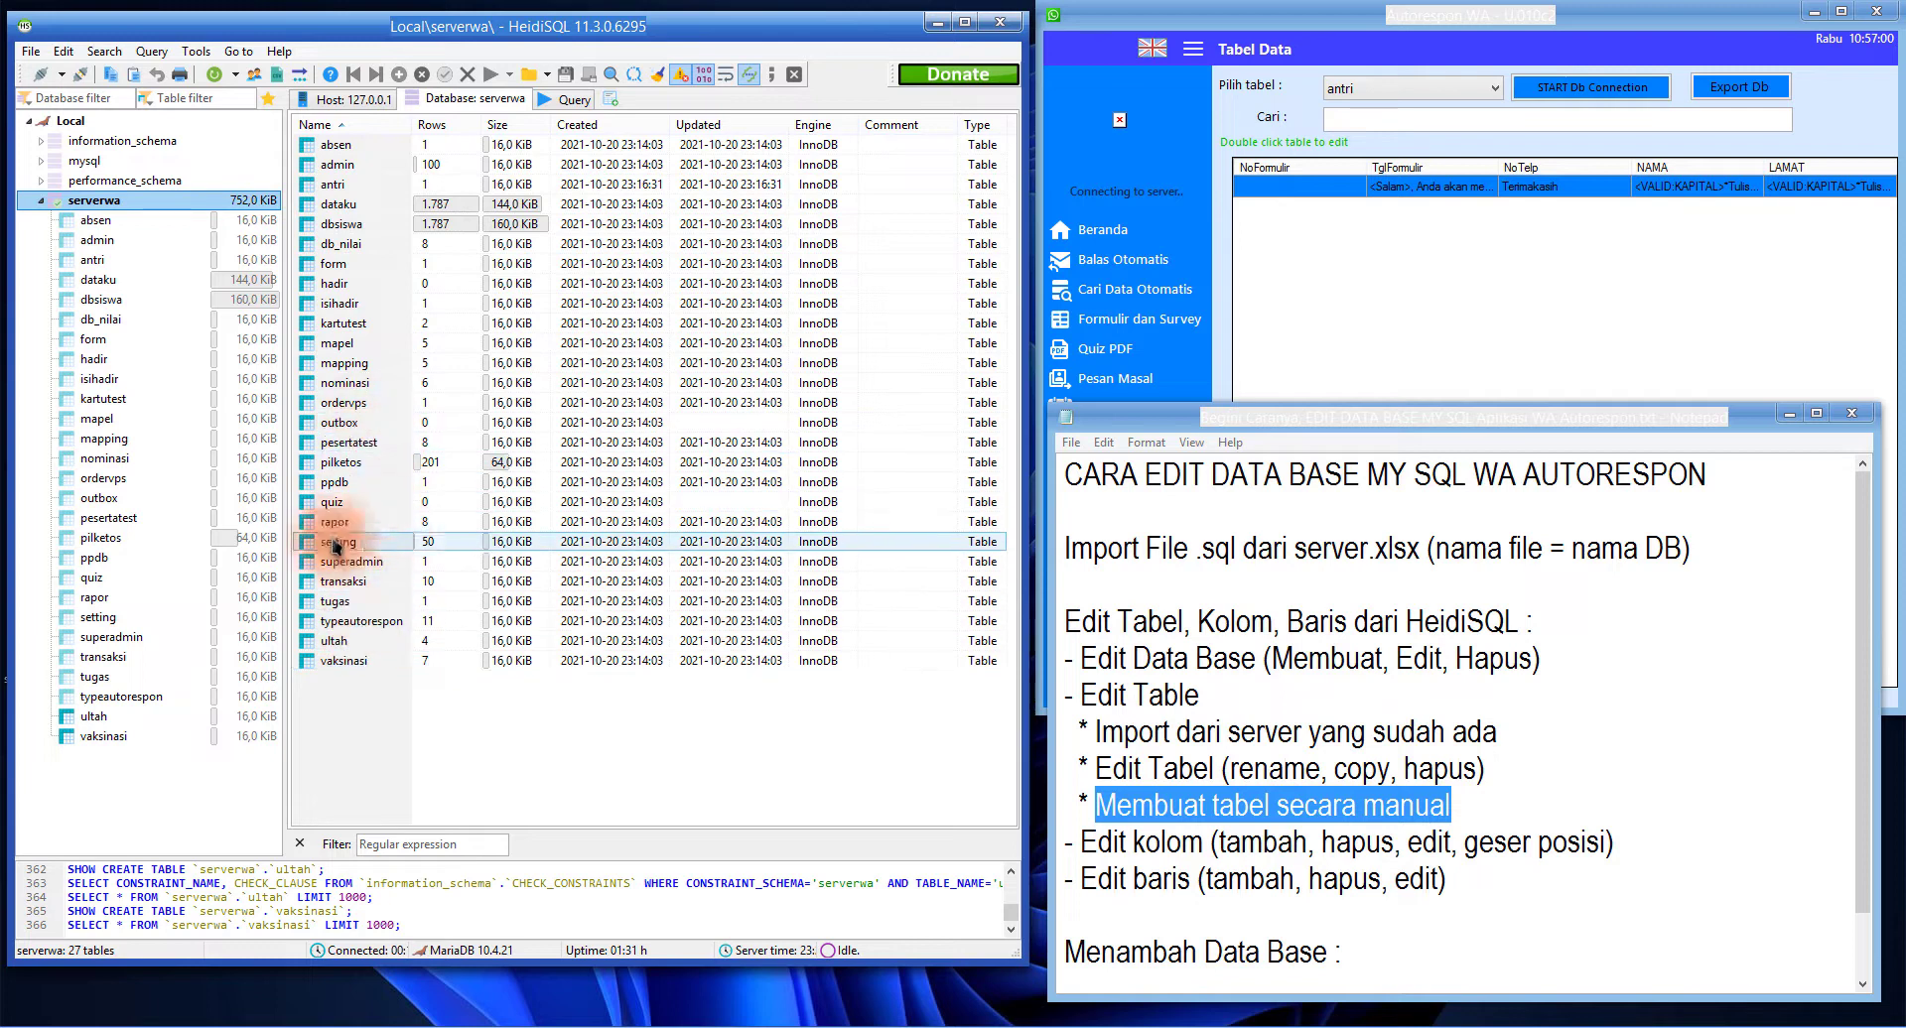
right_click(115, 208)
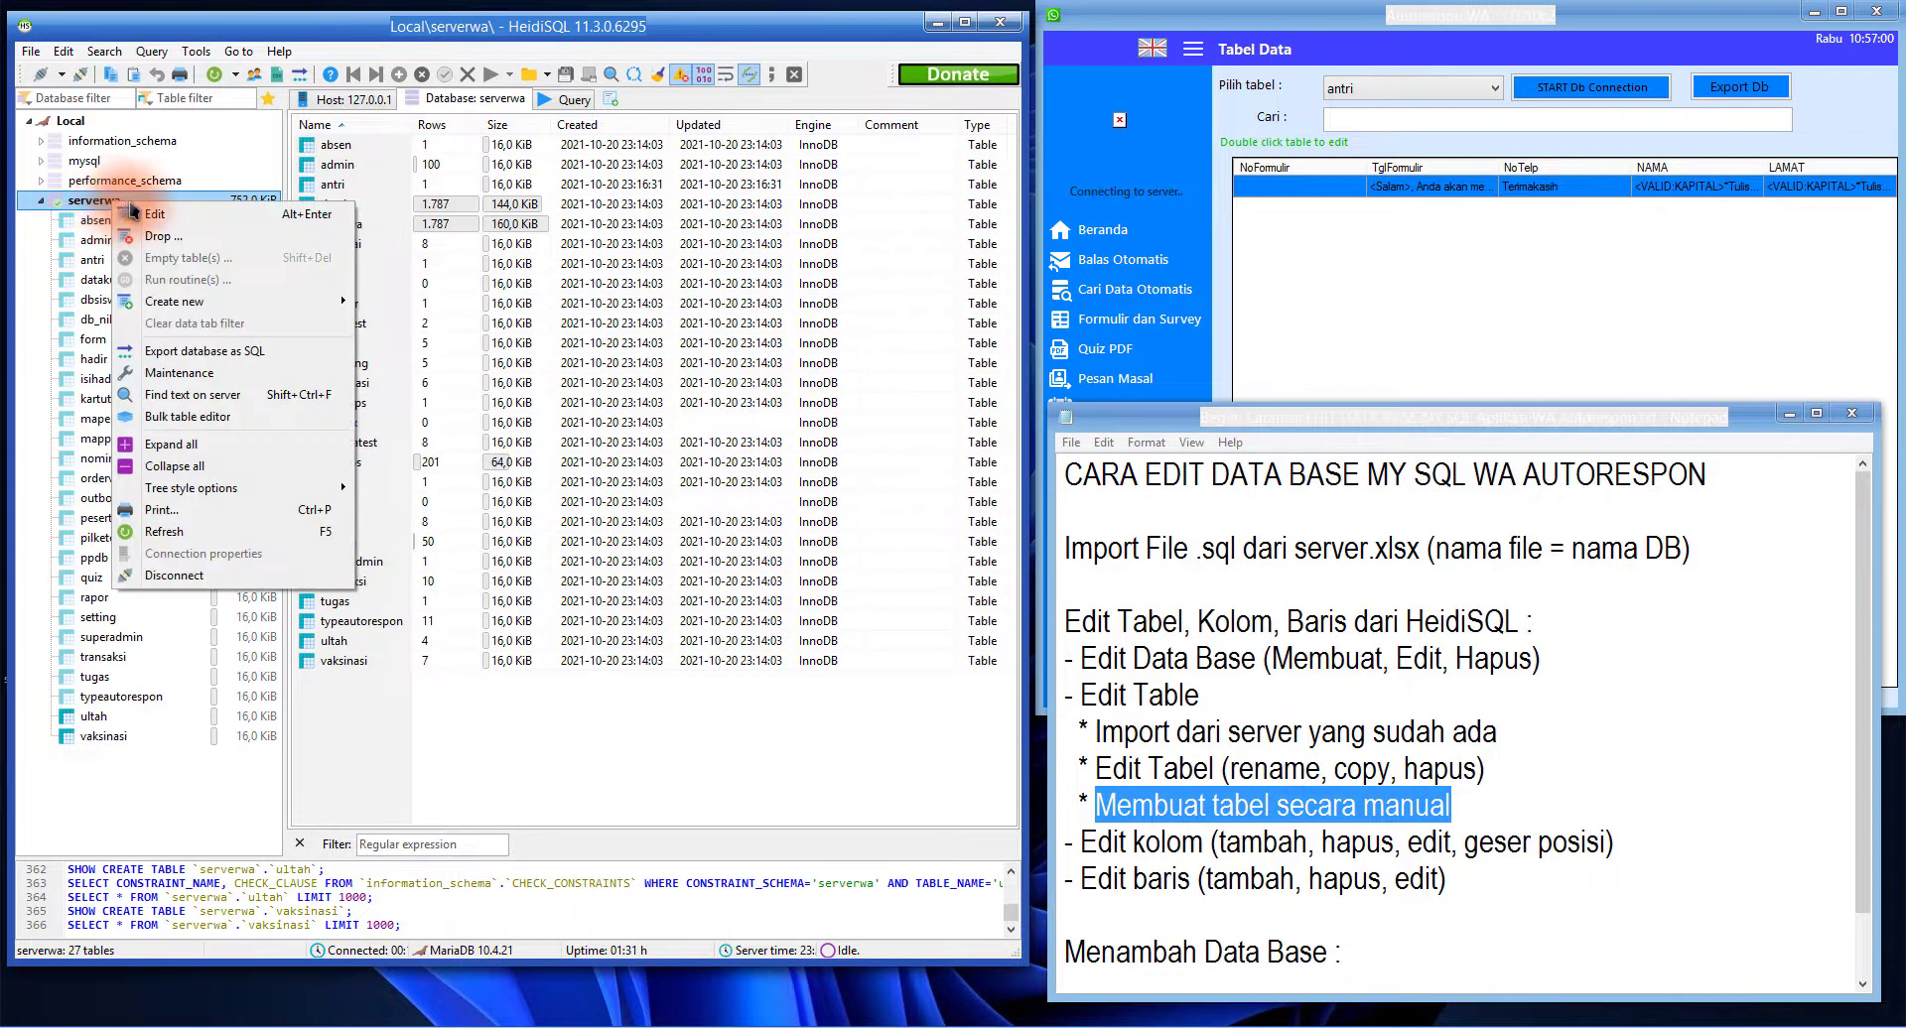
mouse_move(265, 310)
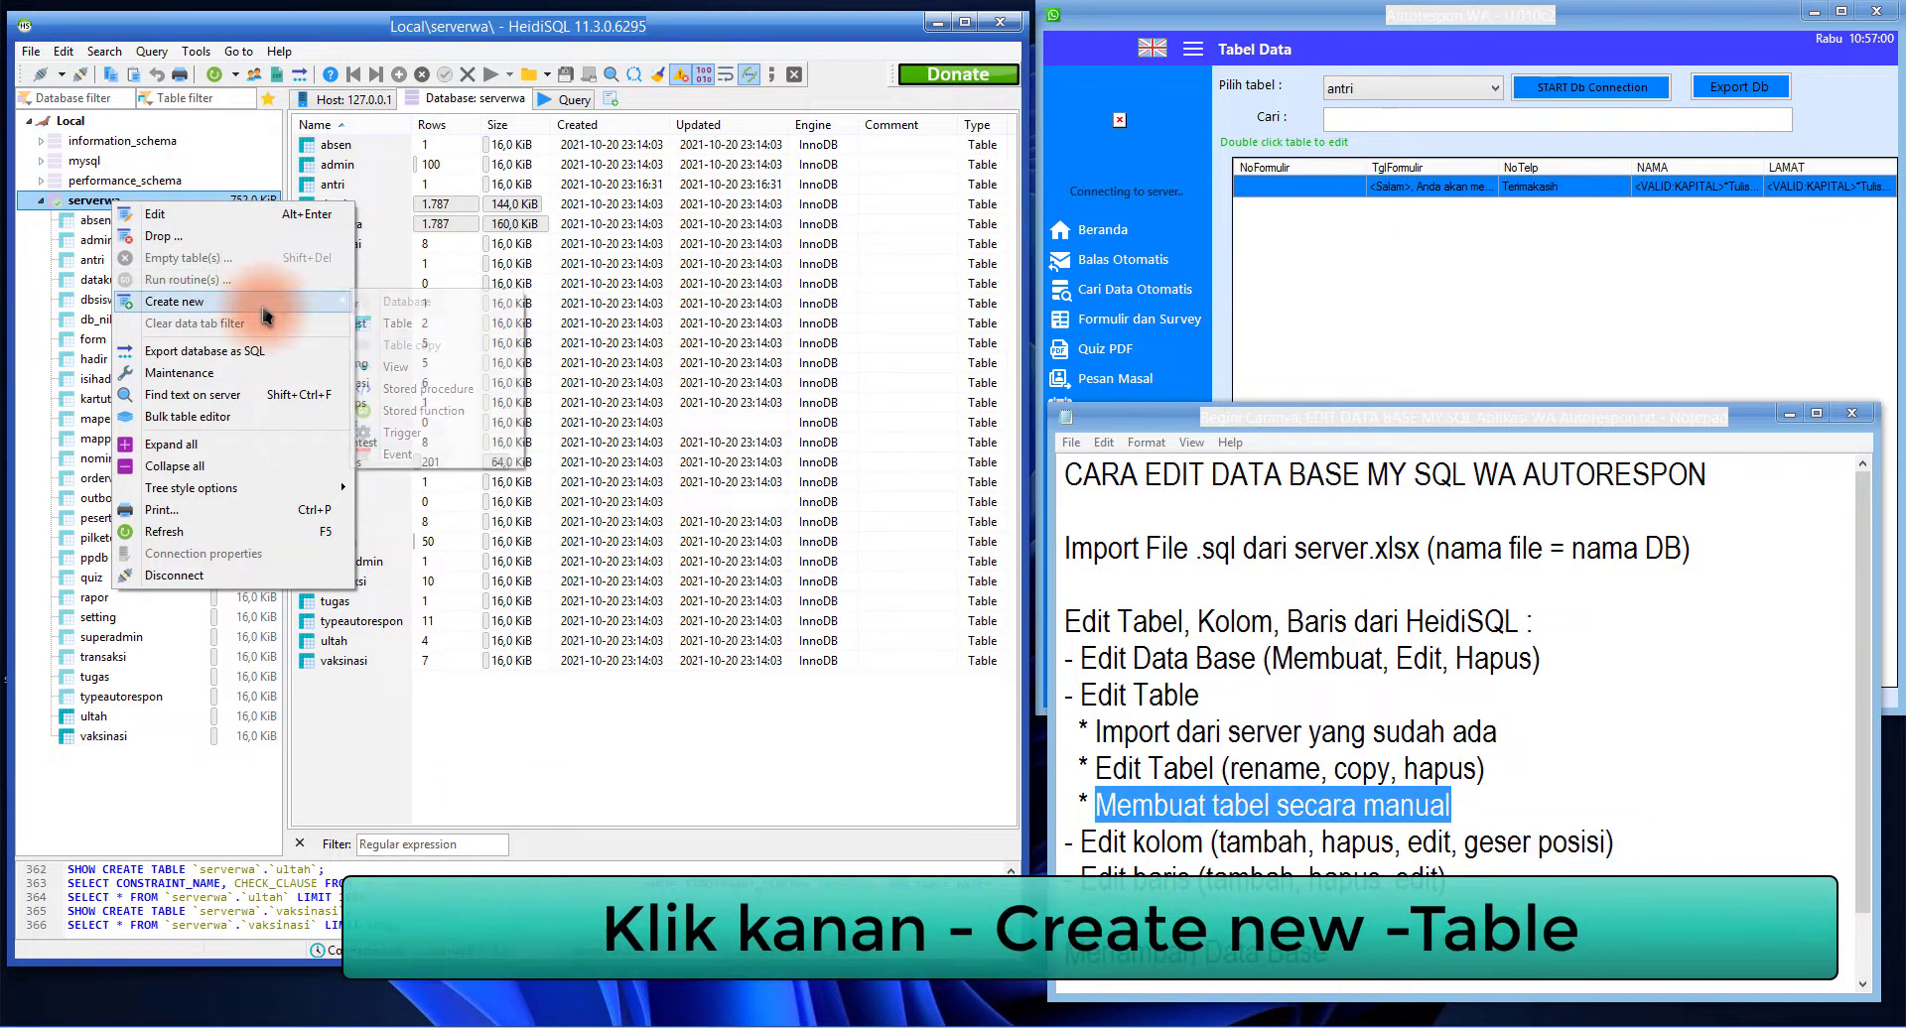
click(449, 326)
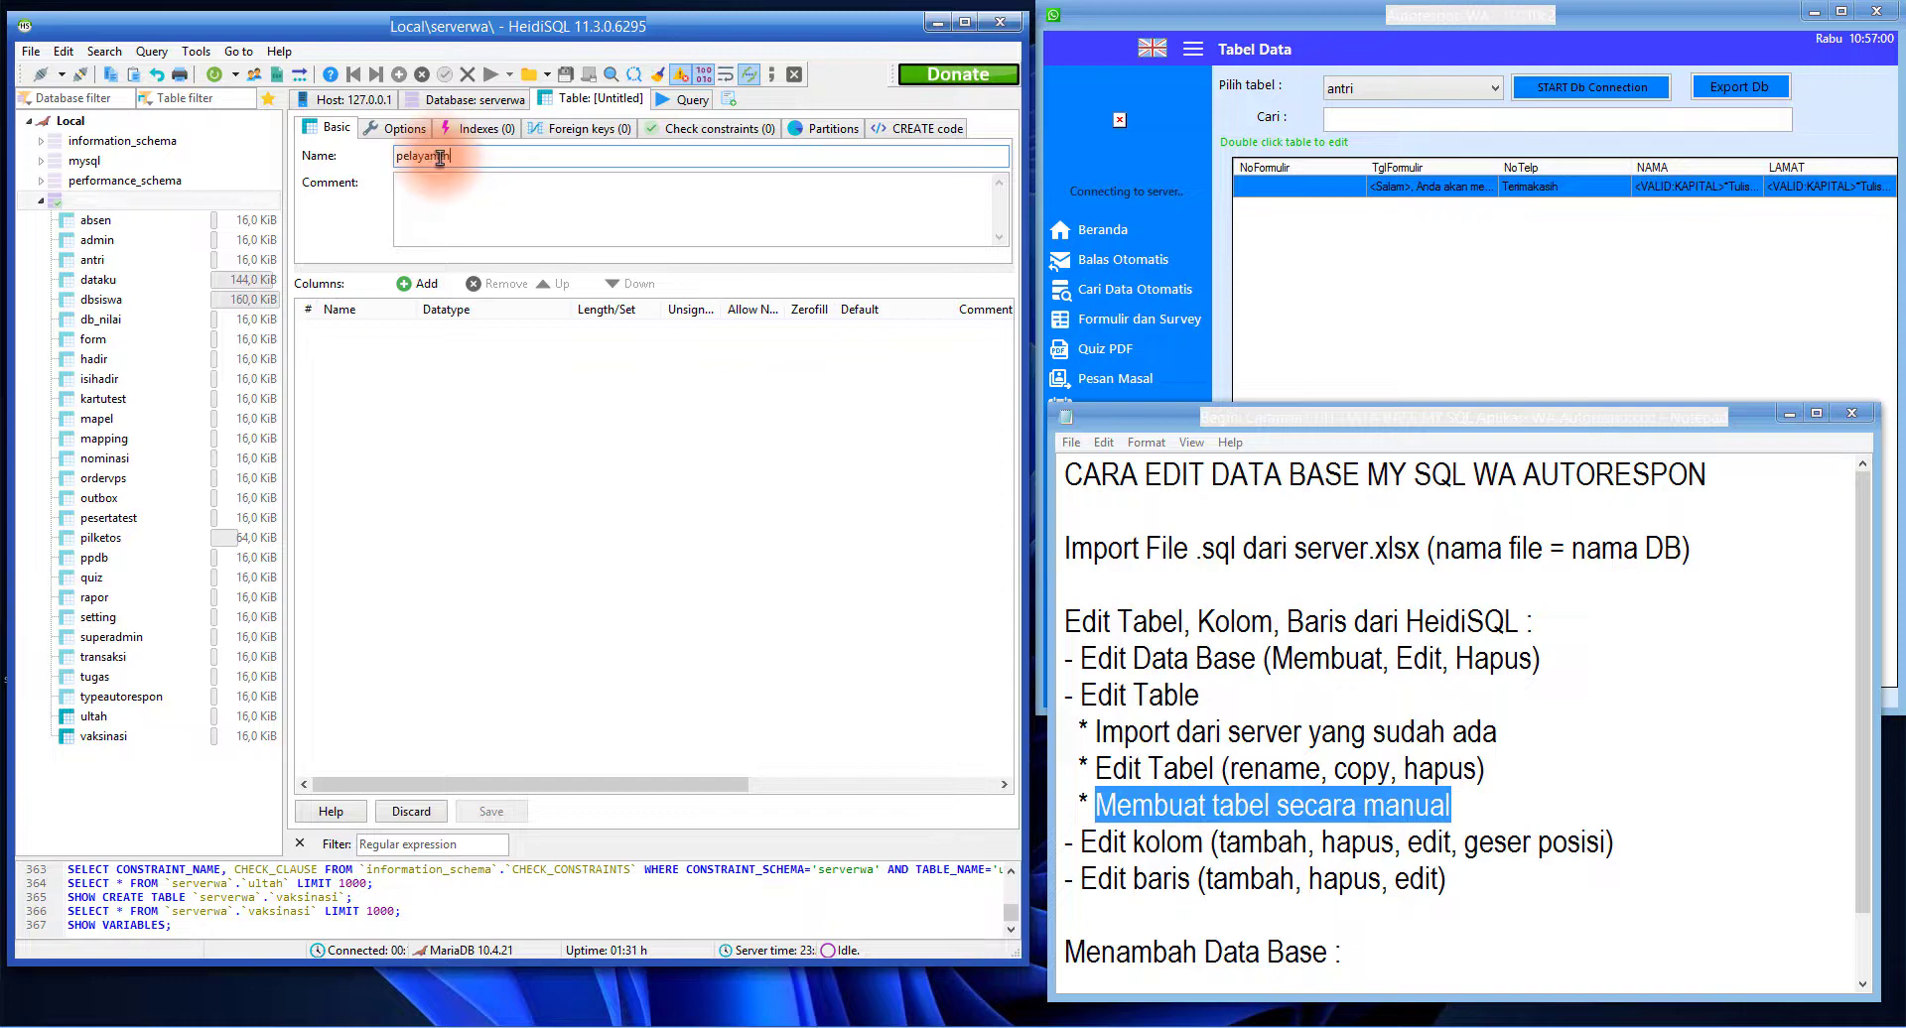
drag(459, 157, 398, 156)
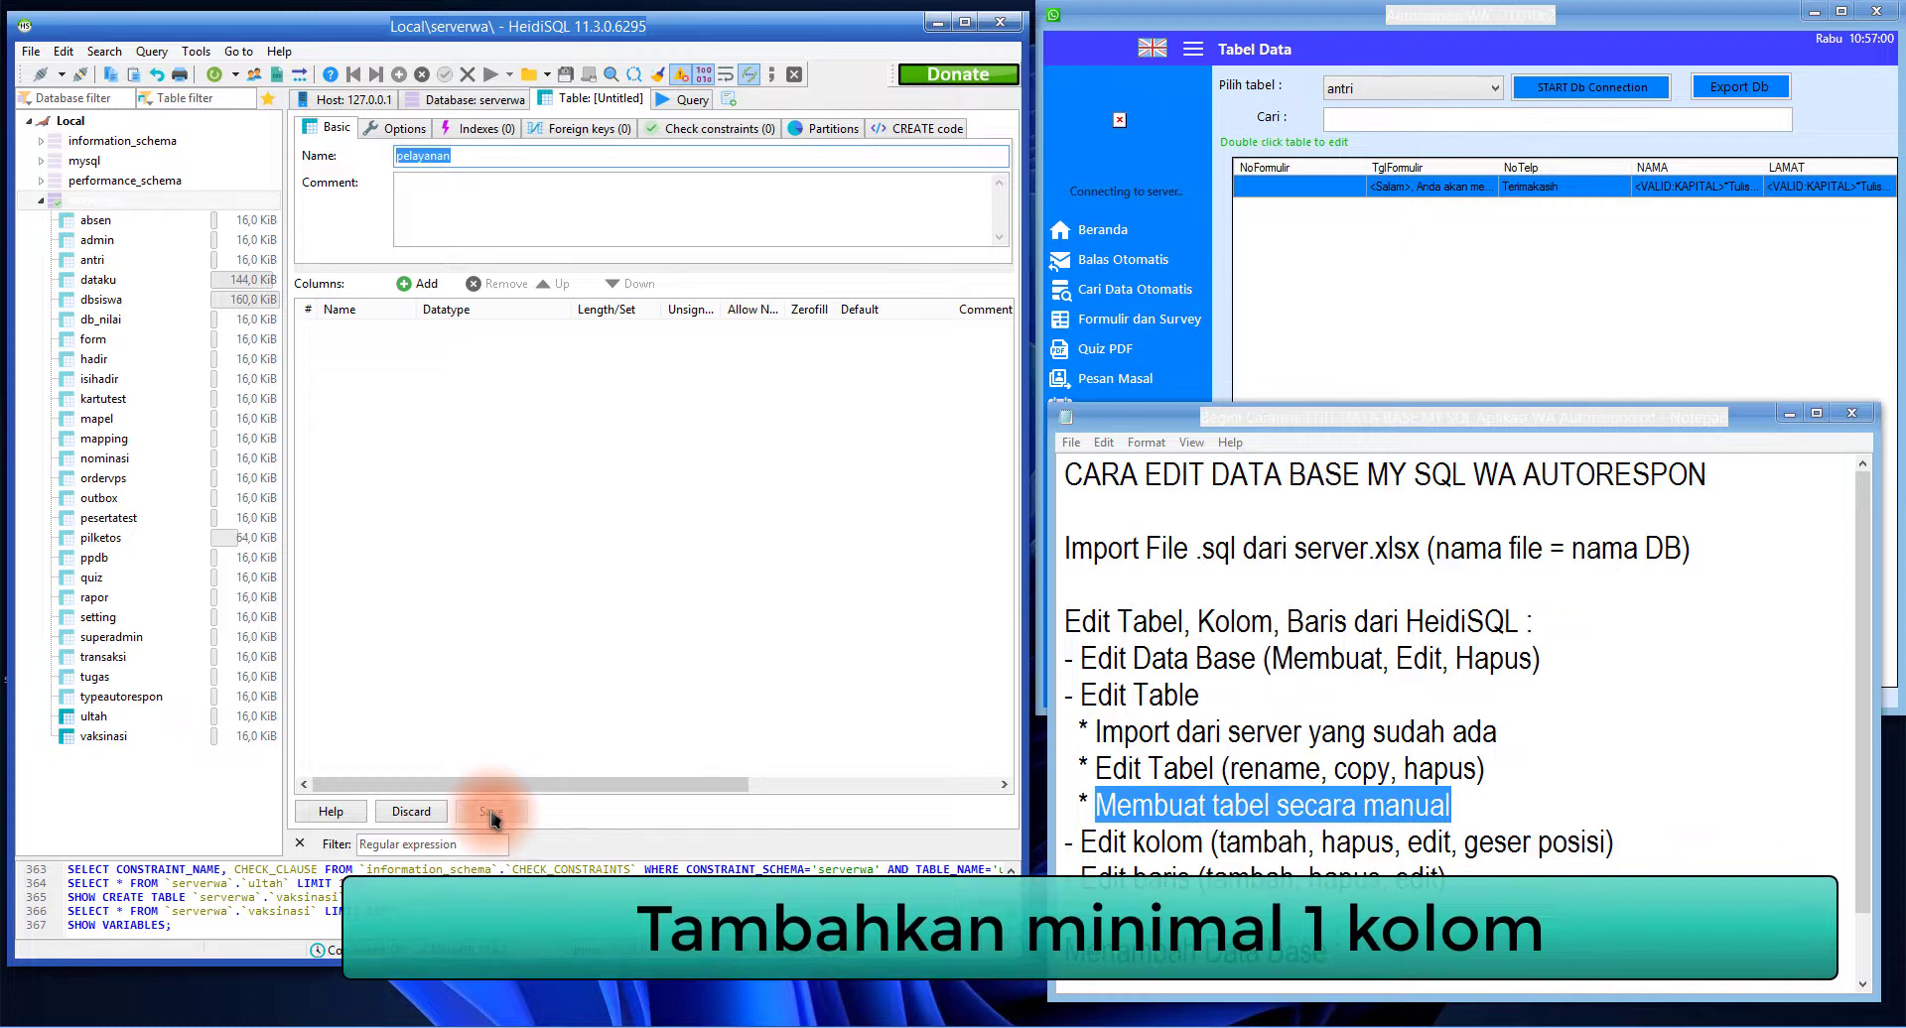
Add a column named noformulir to the pelayanan table with datatype CHAR and length 50
click(421, 285)
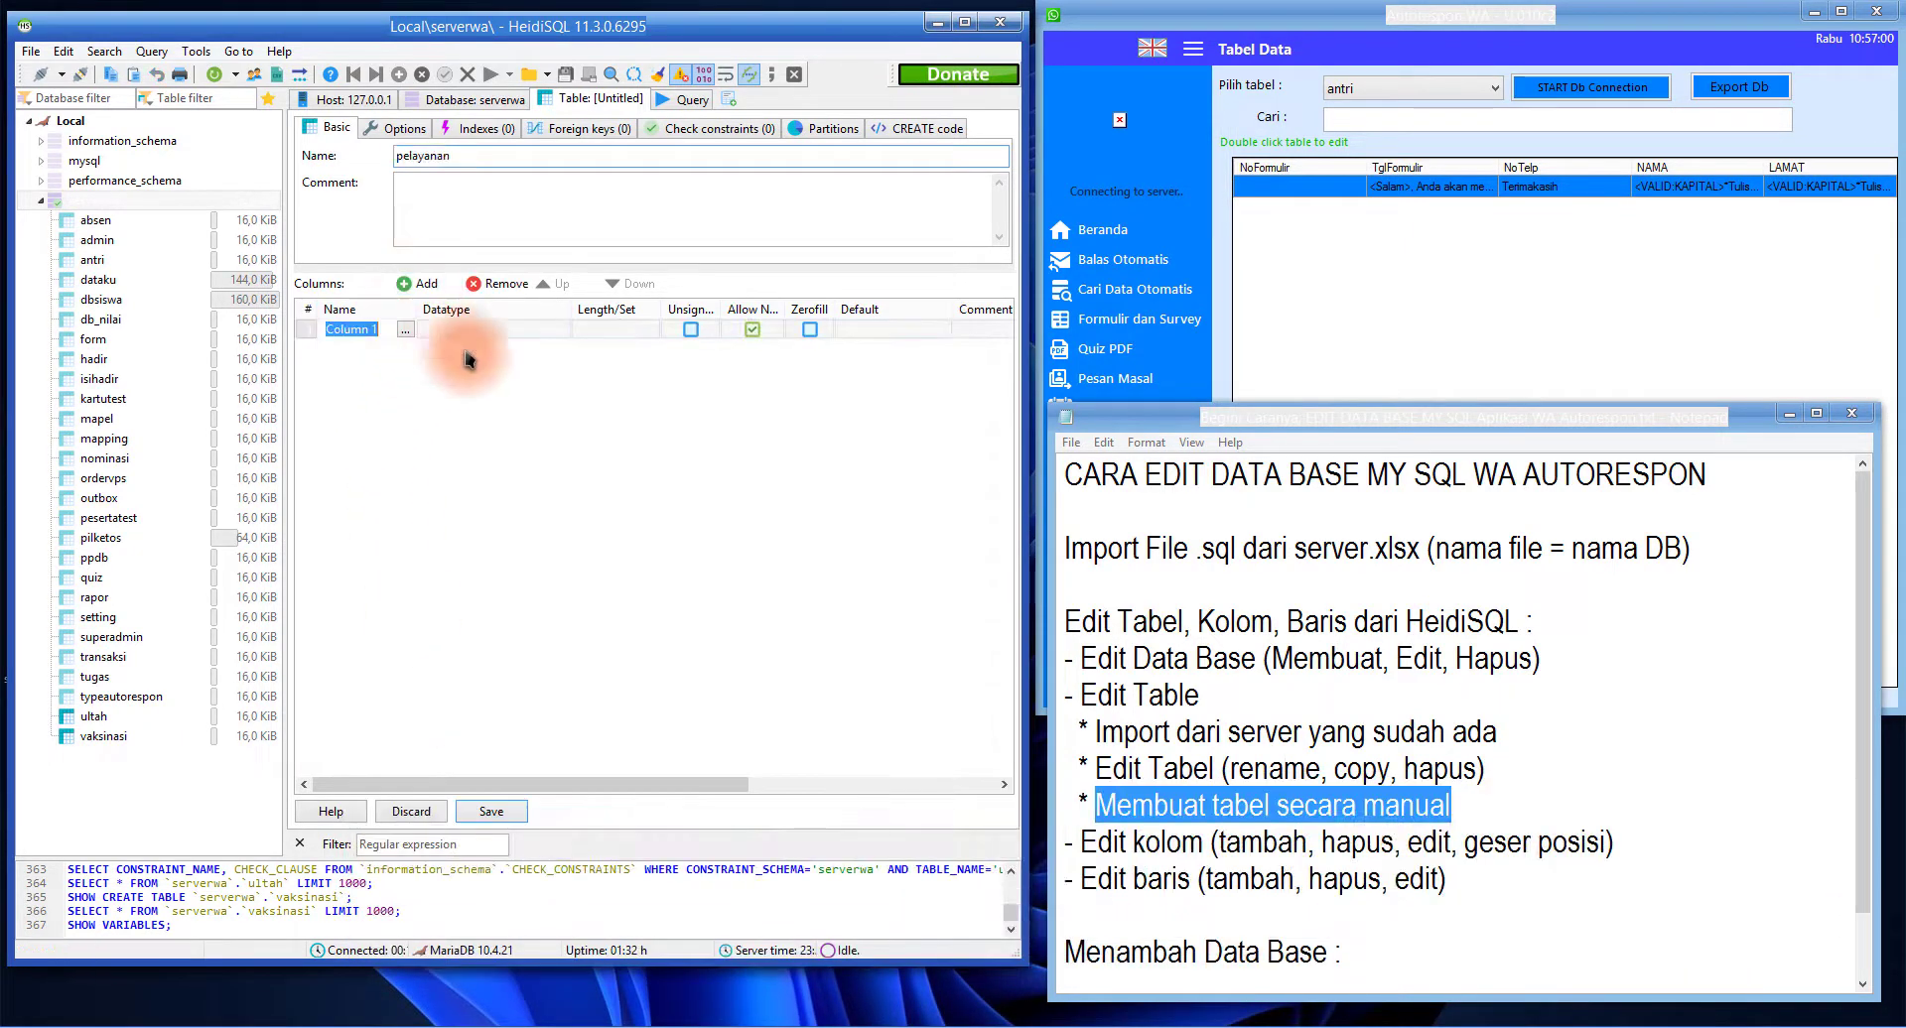
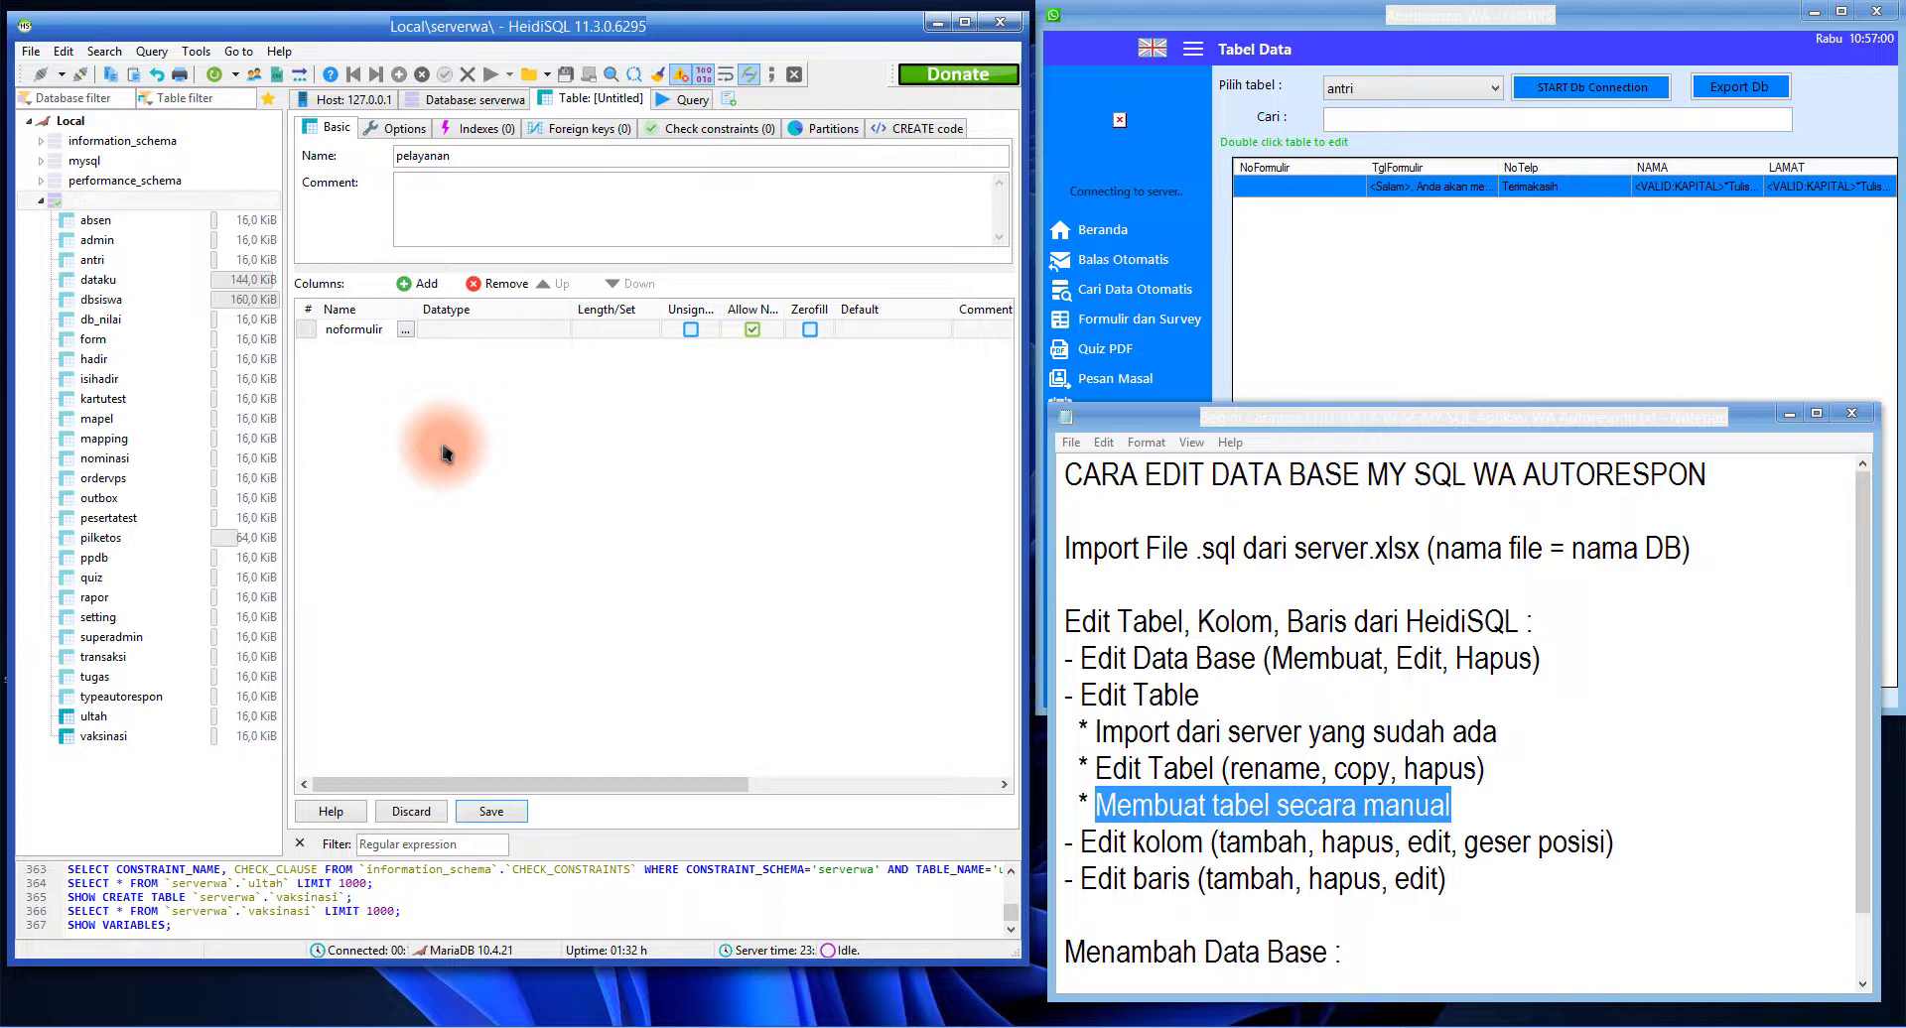
click(368, 332)
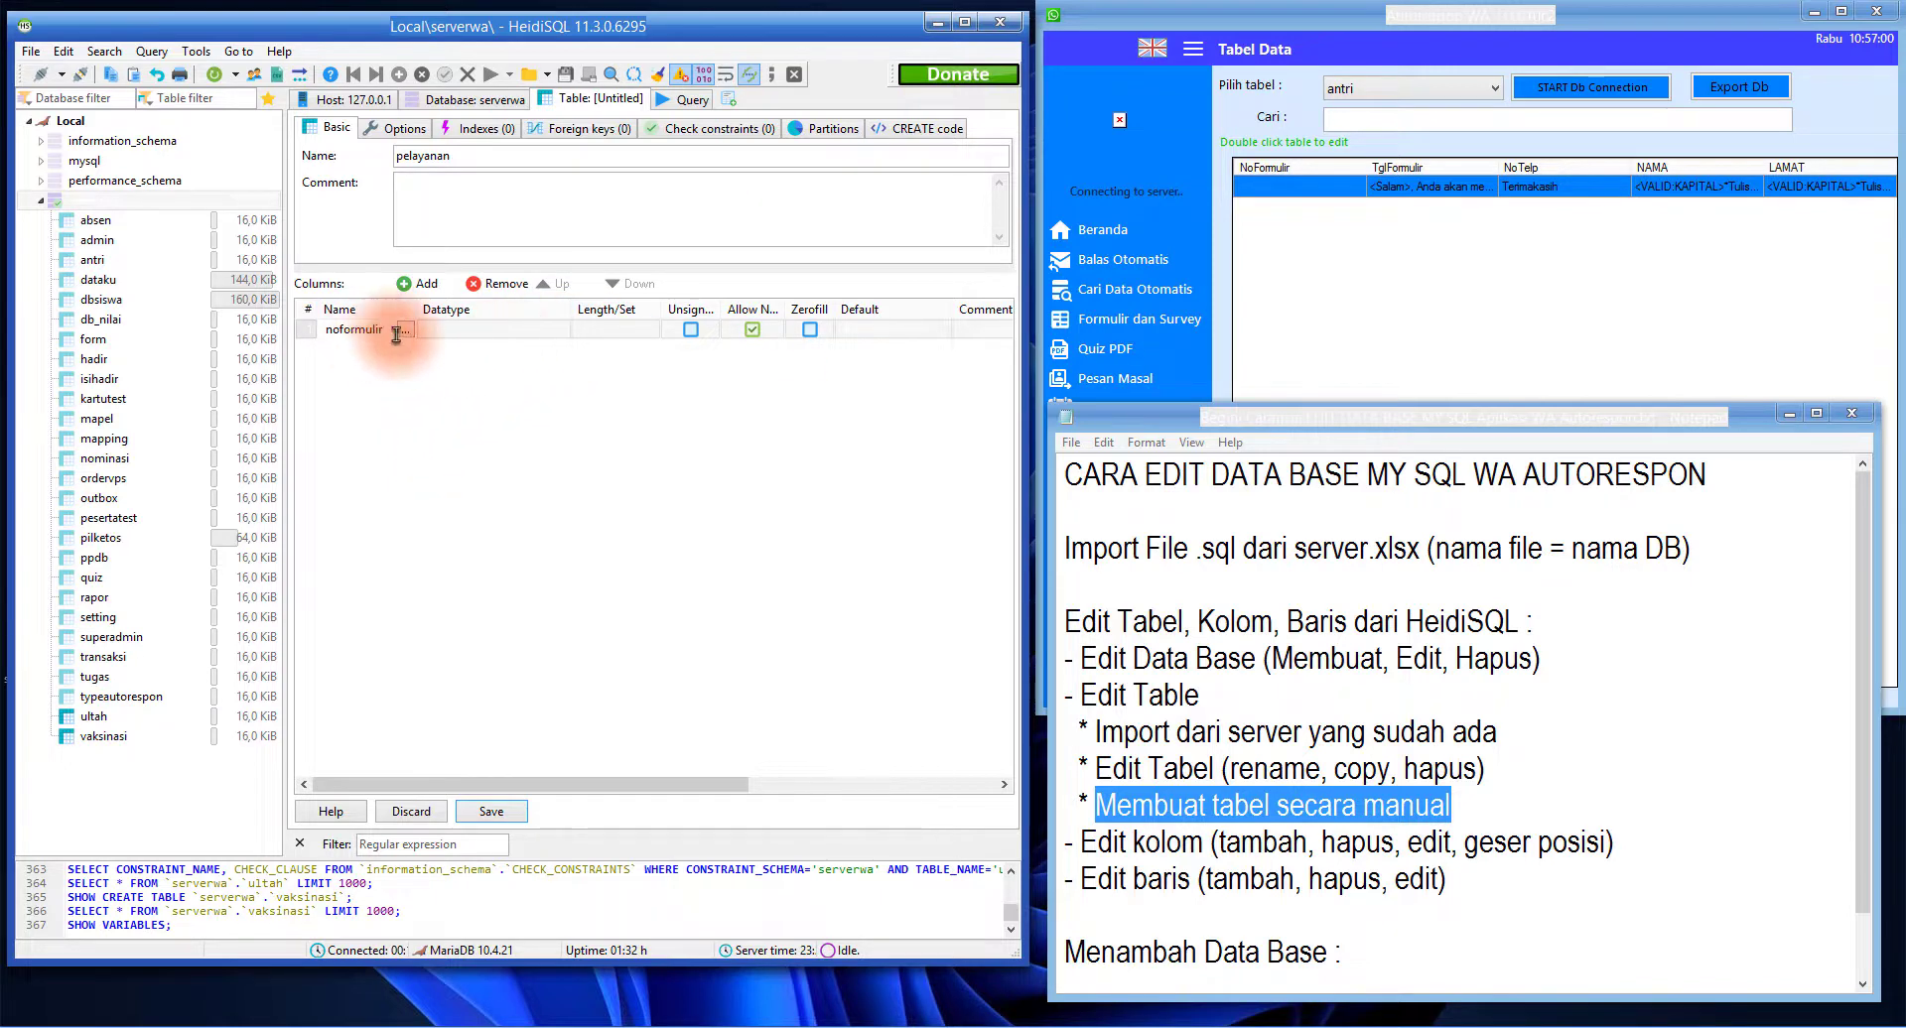
click(499, 363)
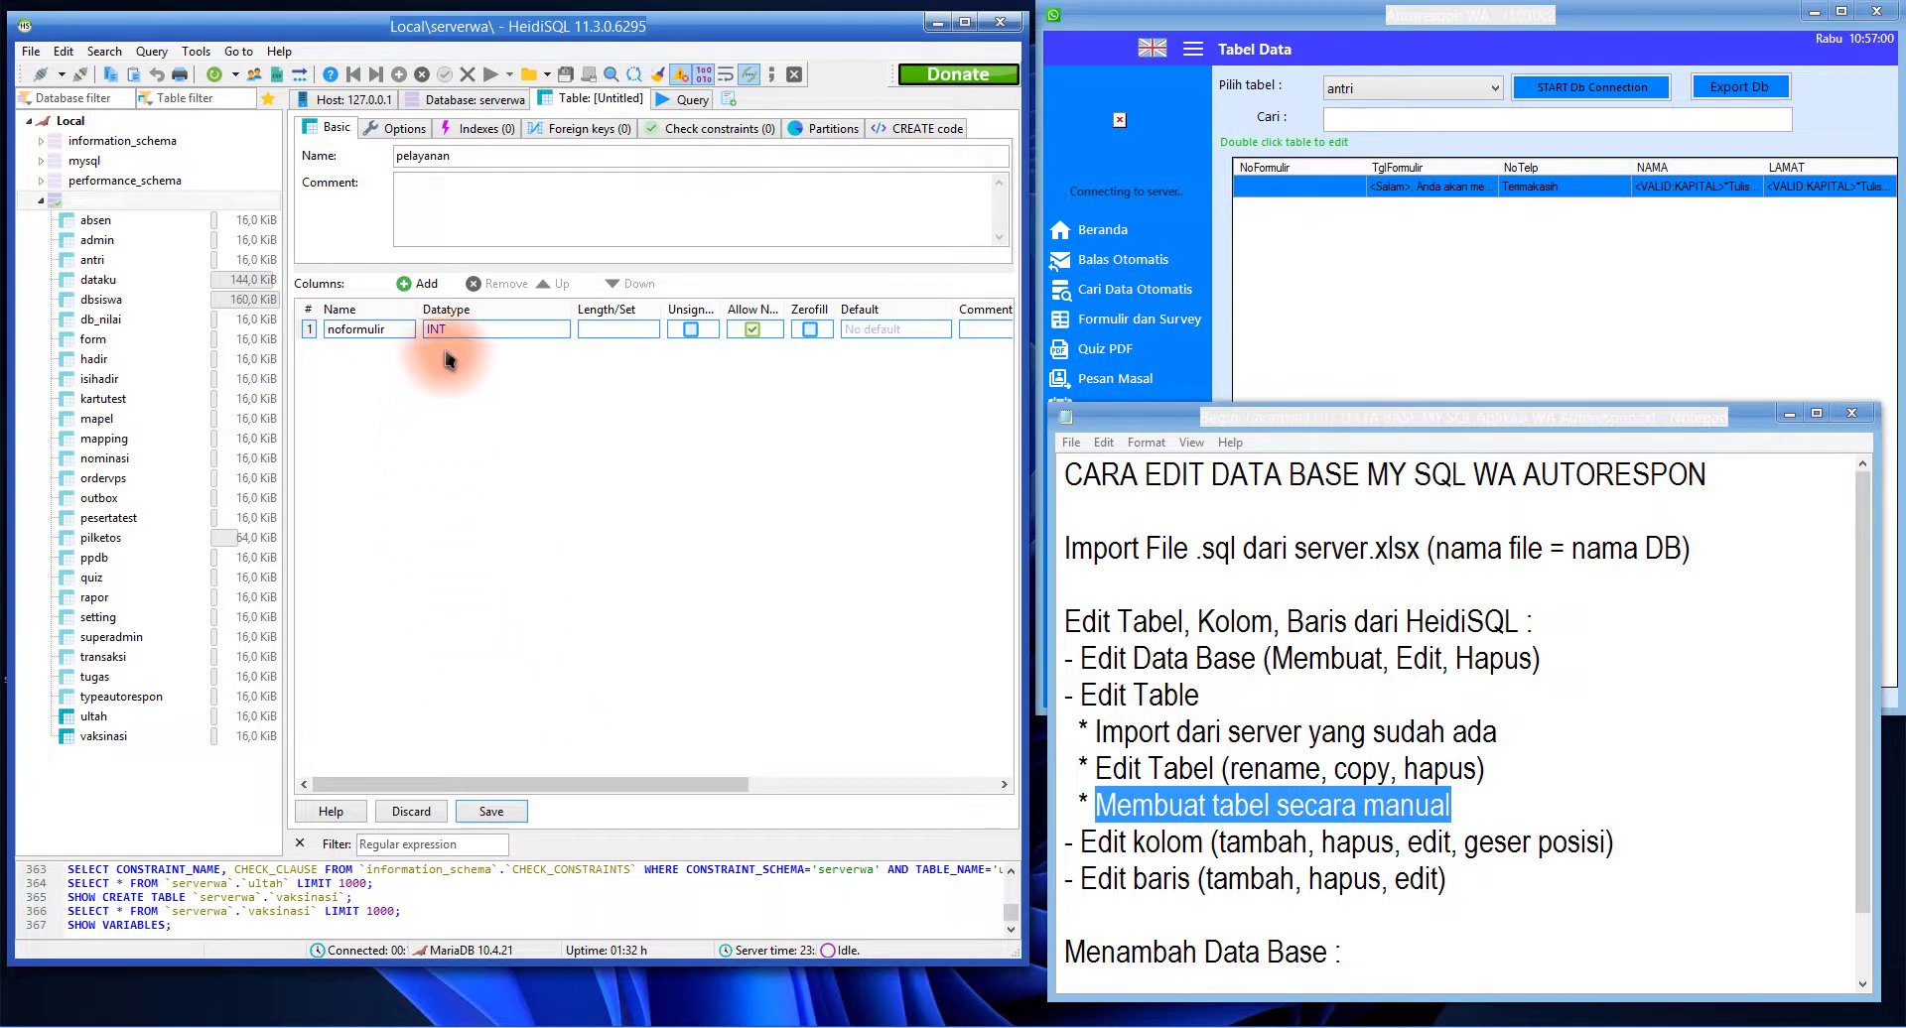
click(463, 331)
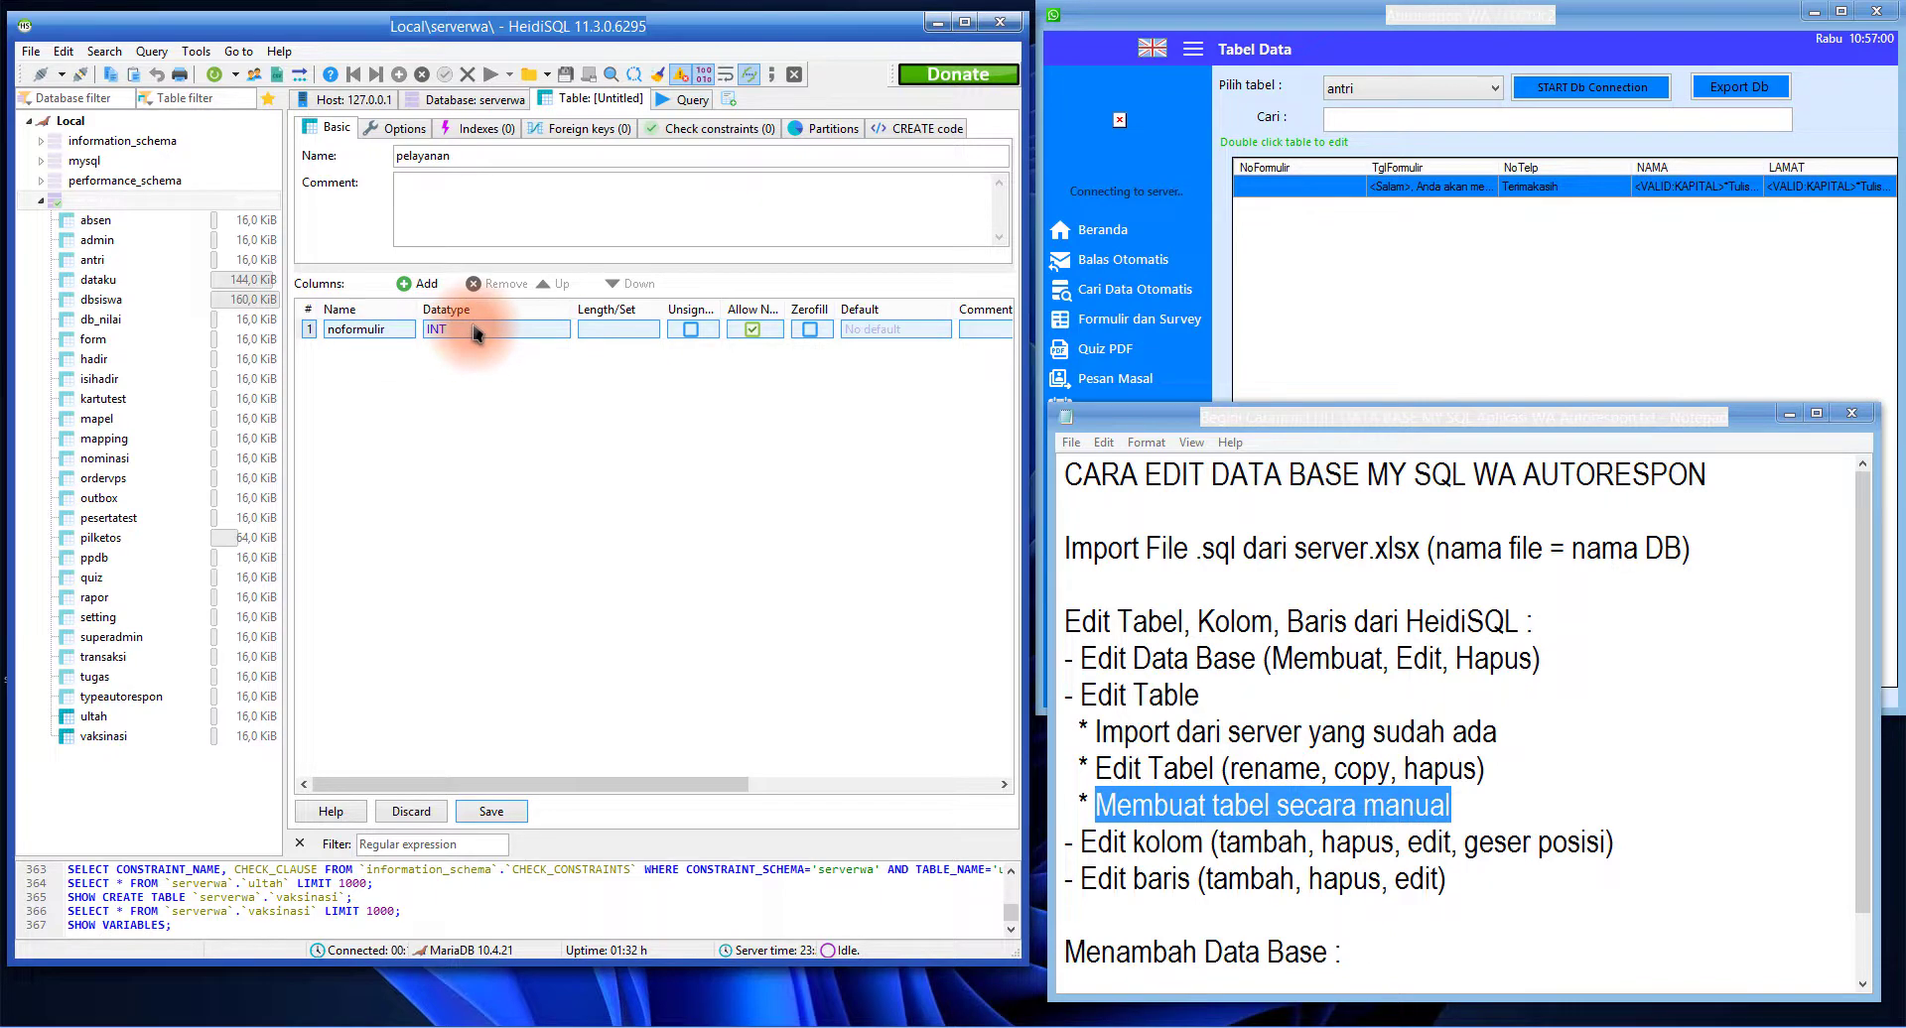
click(473, 332)
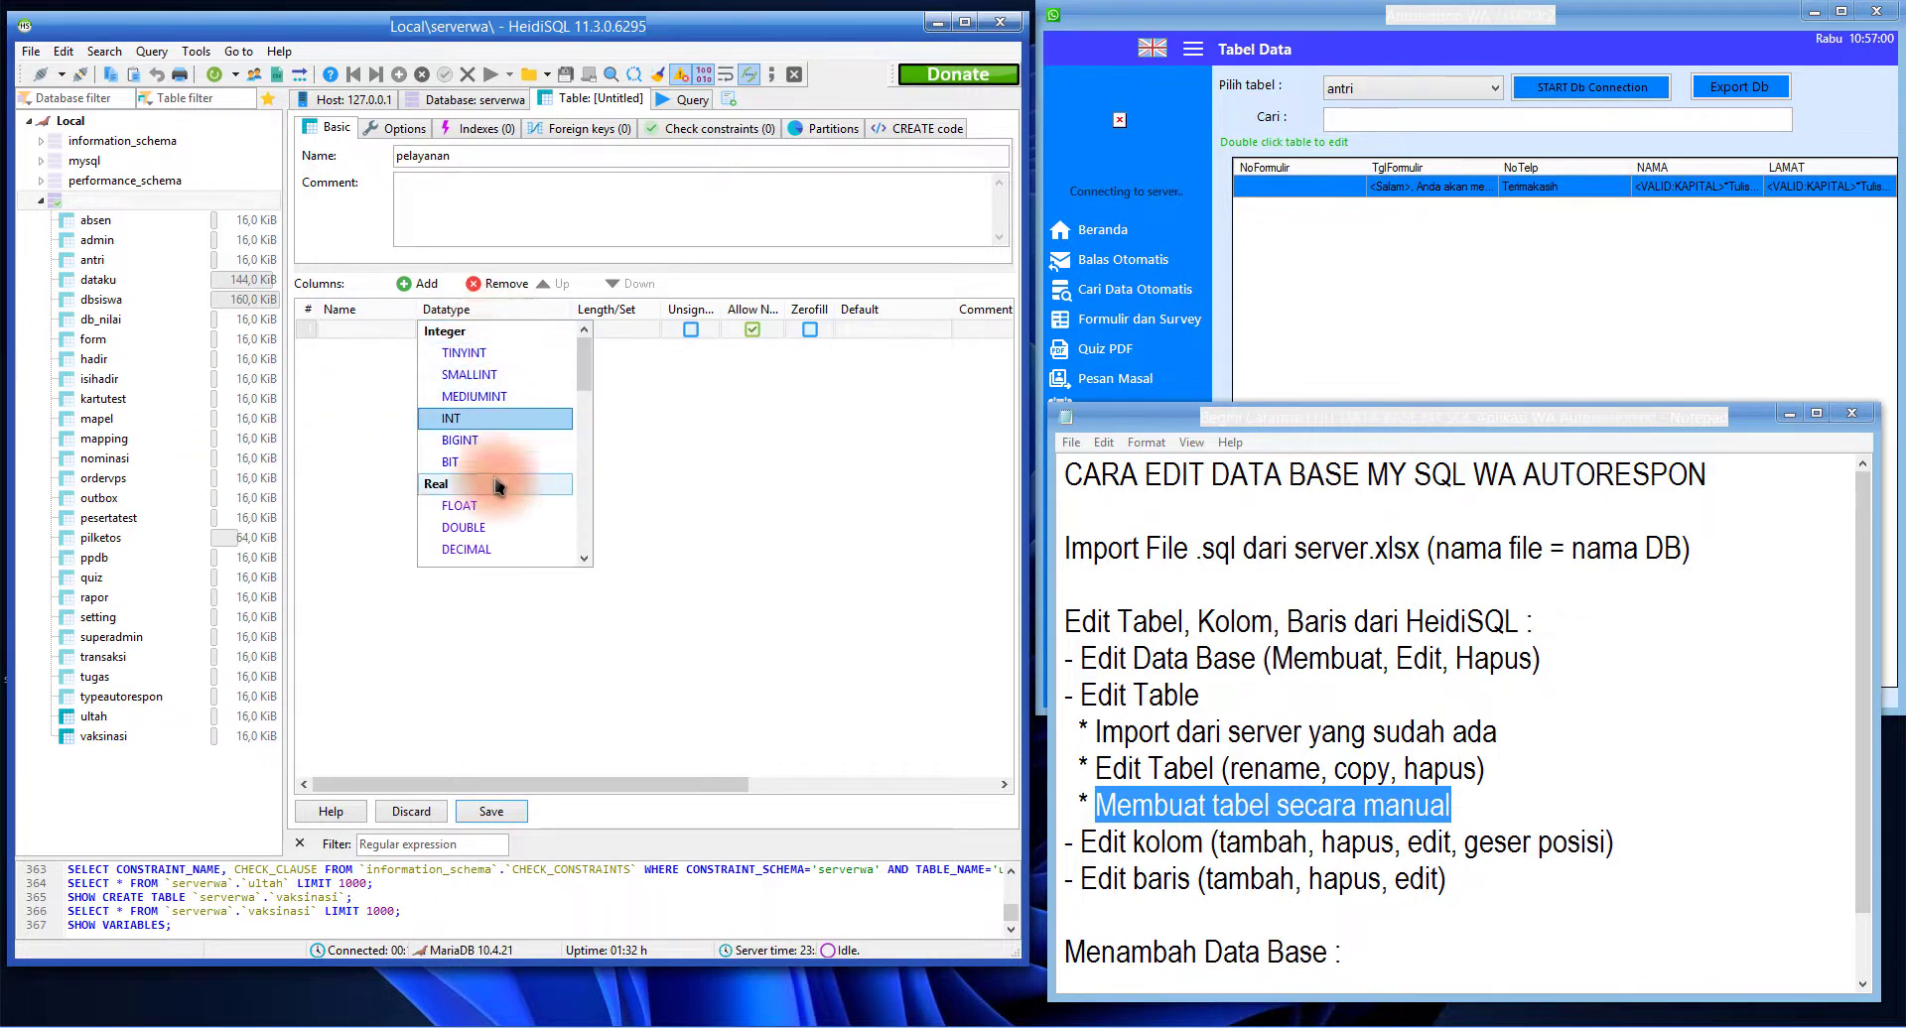
scroll(493, 511, down, 3)
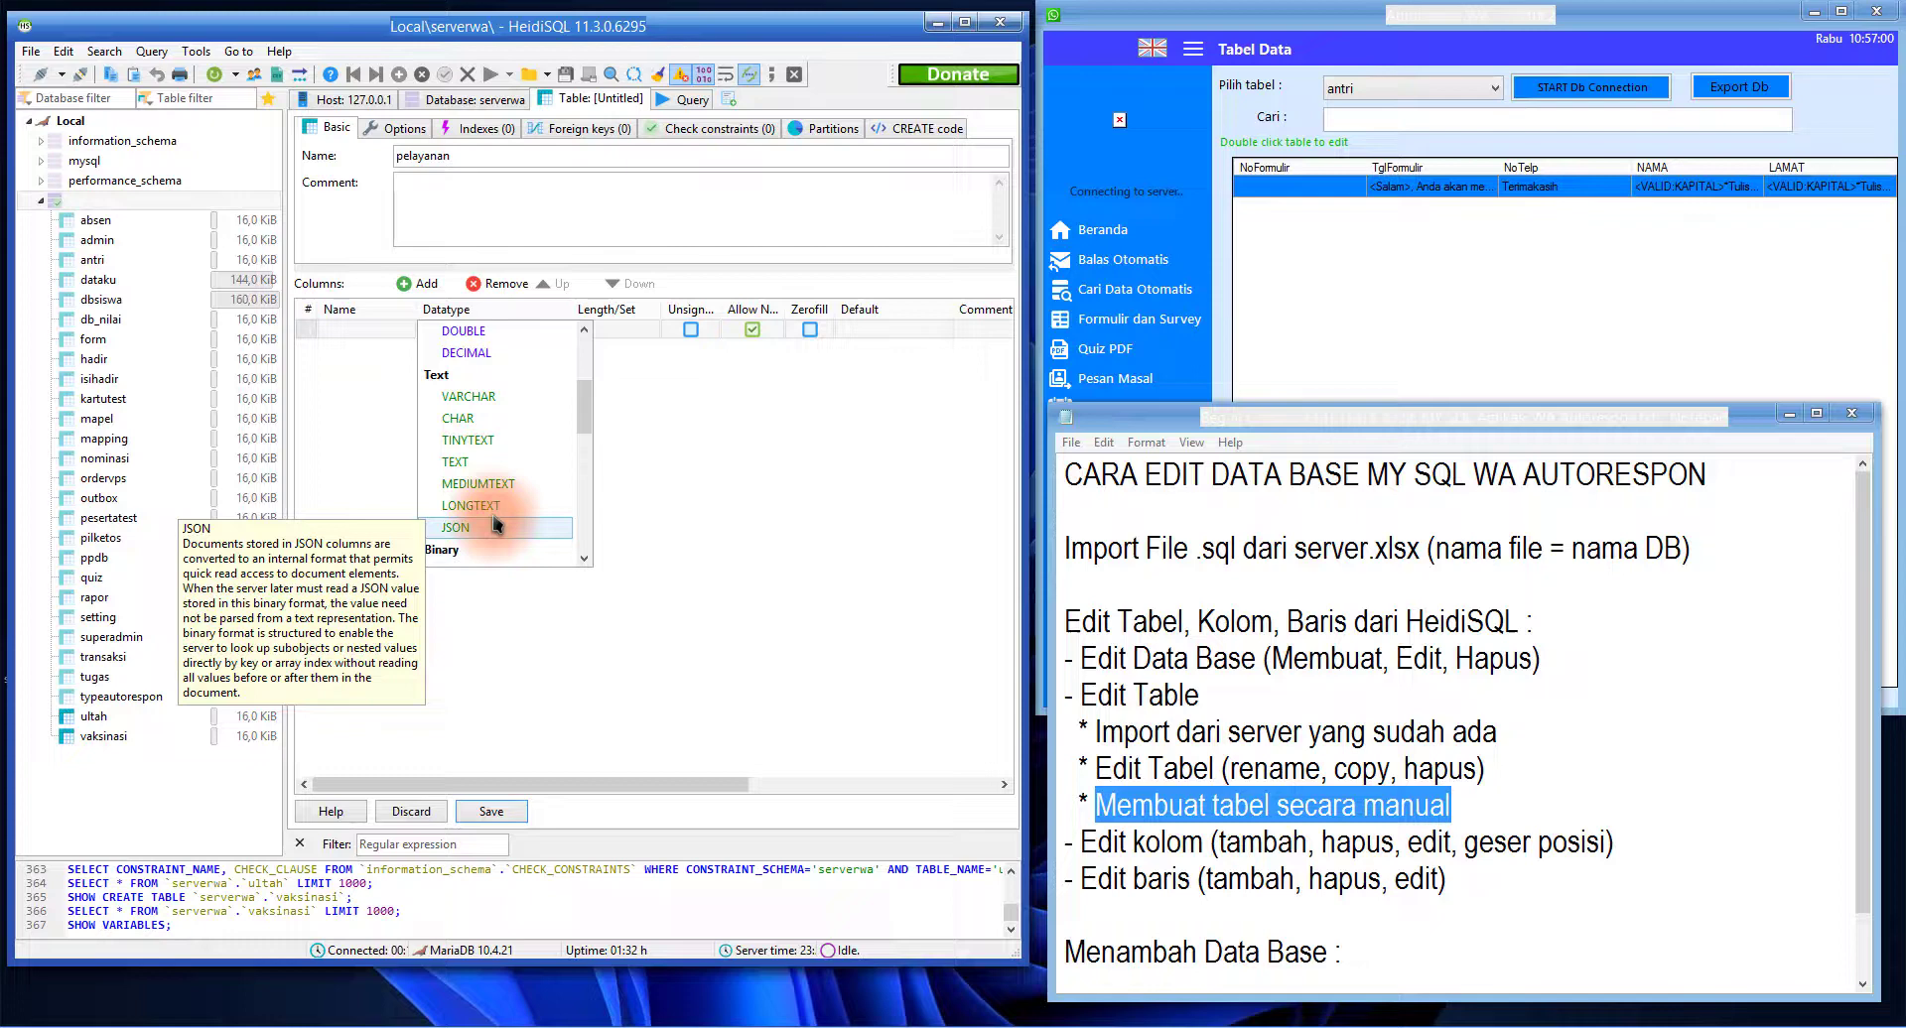
click(484, 418)
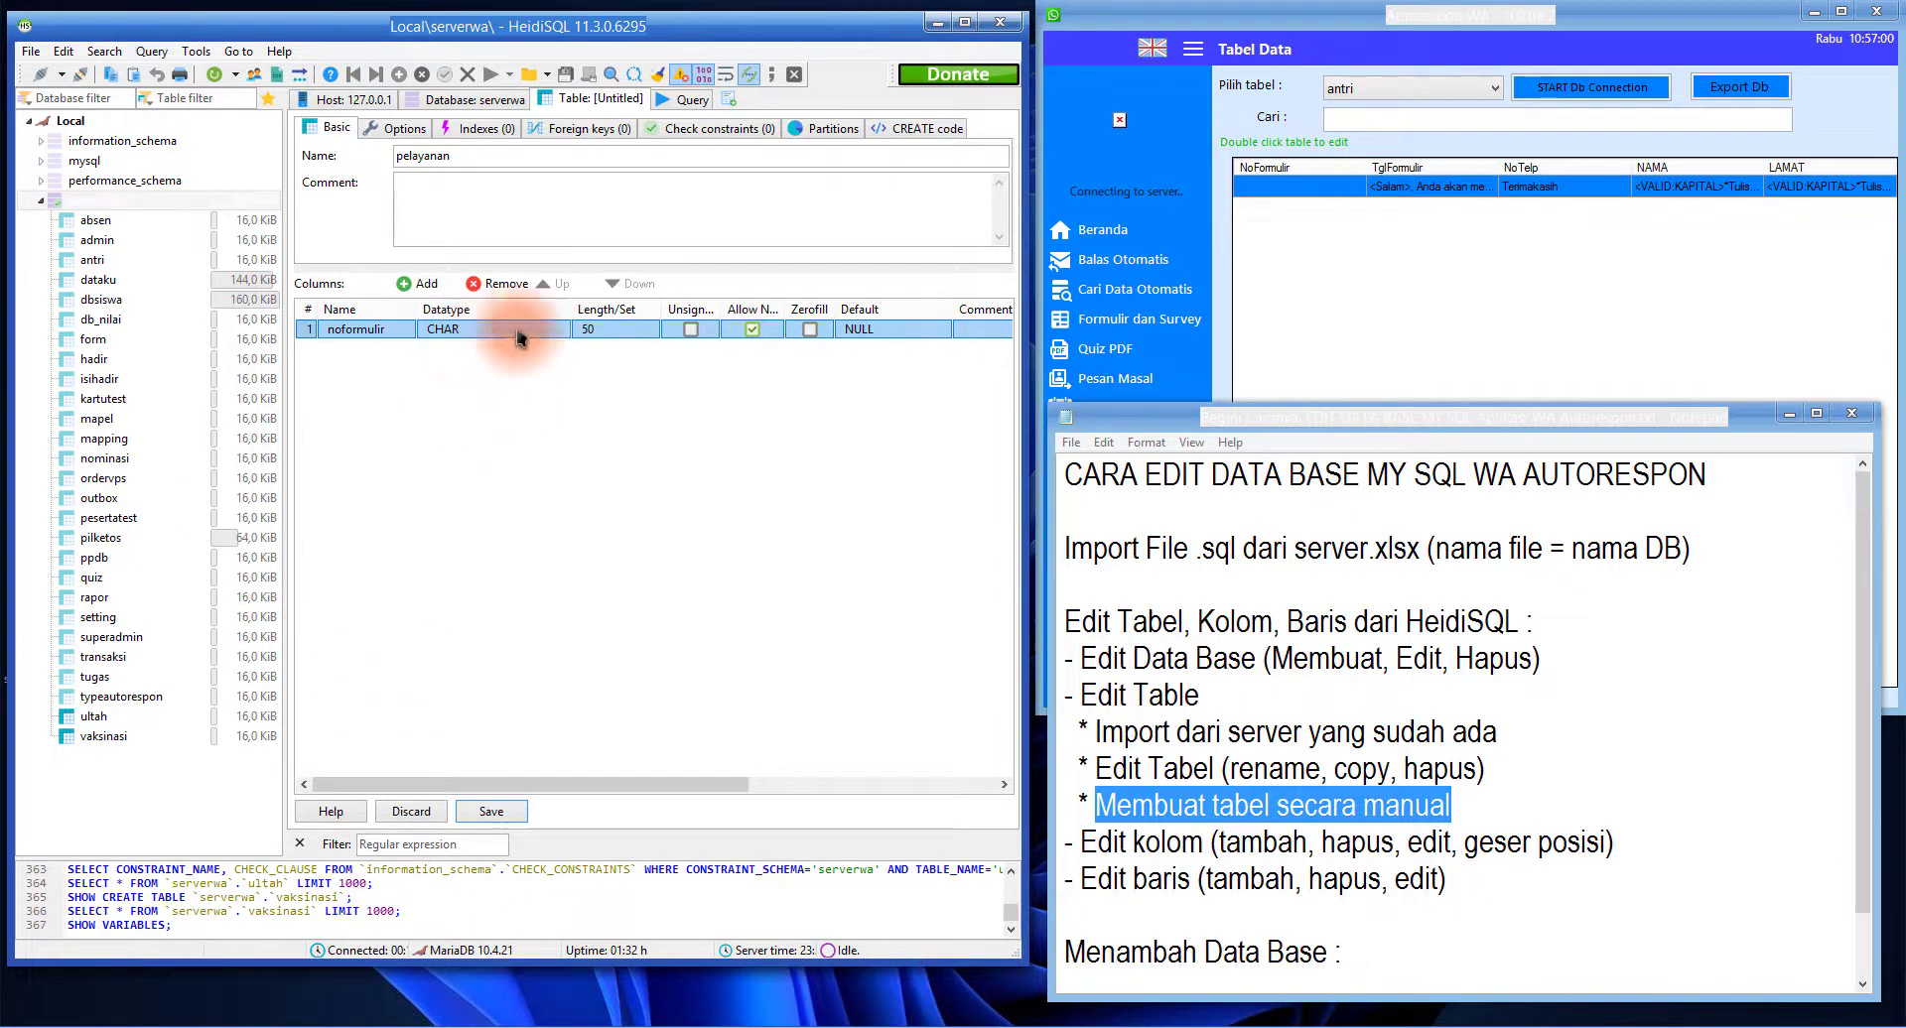
Add two more CHAR columns of length 50 named tglformulir and notelp to the pelayanan table
click(419, 284)
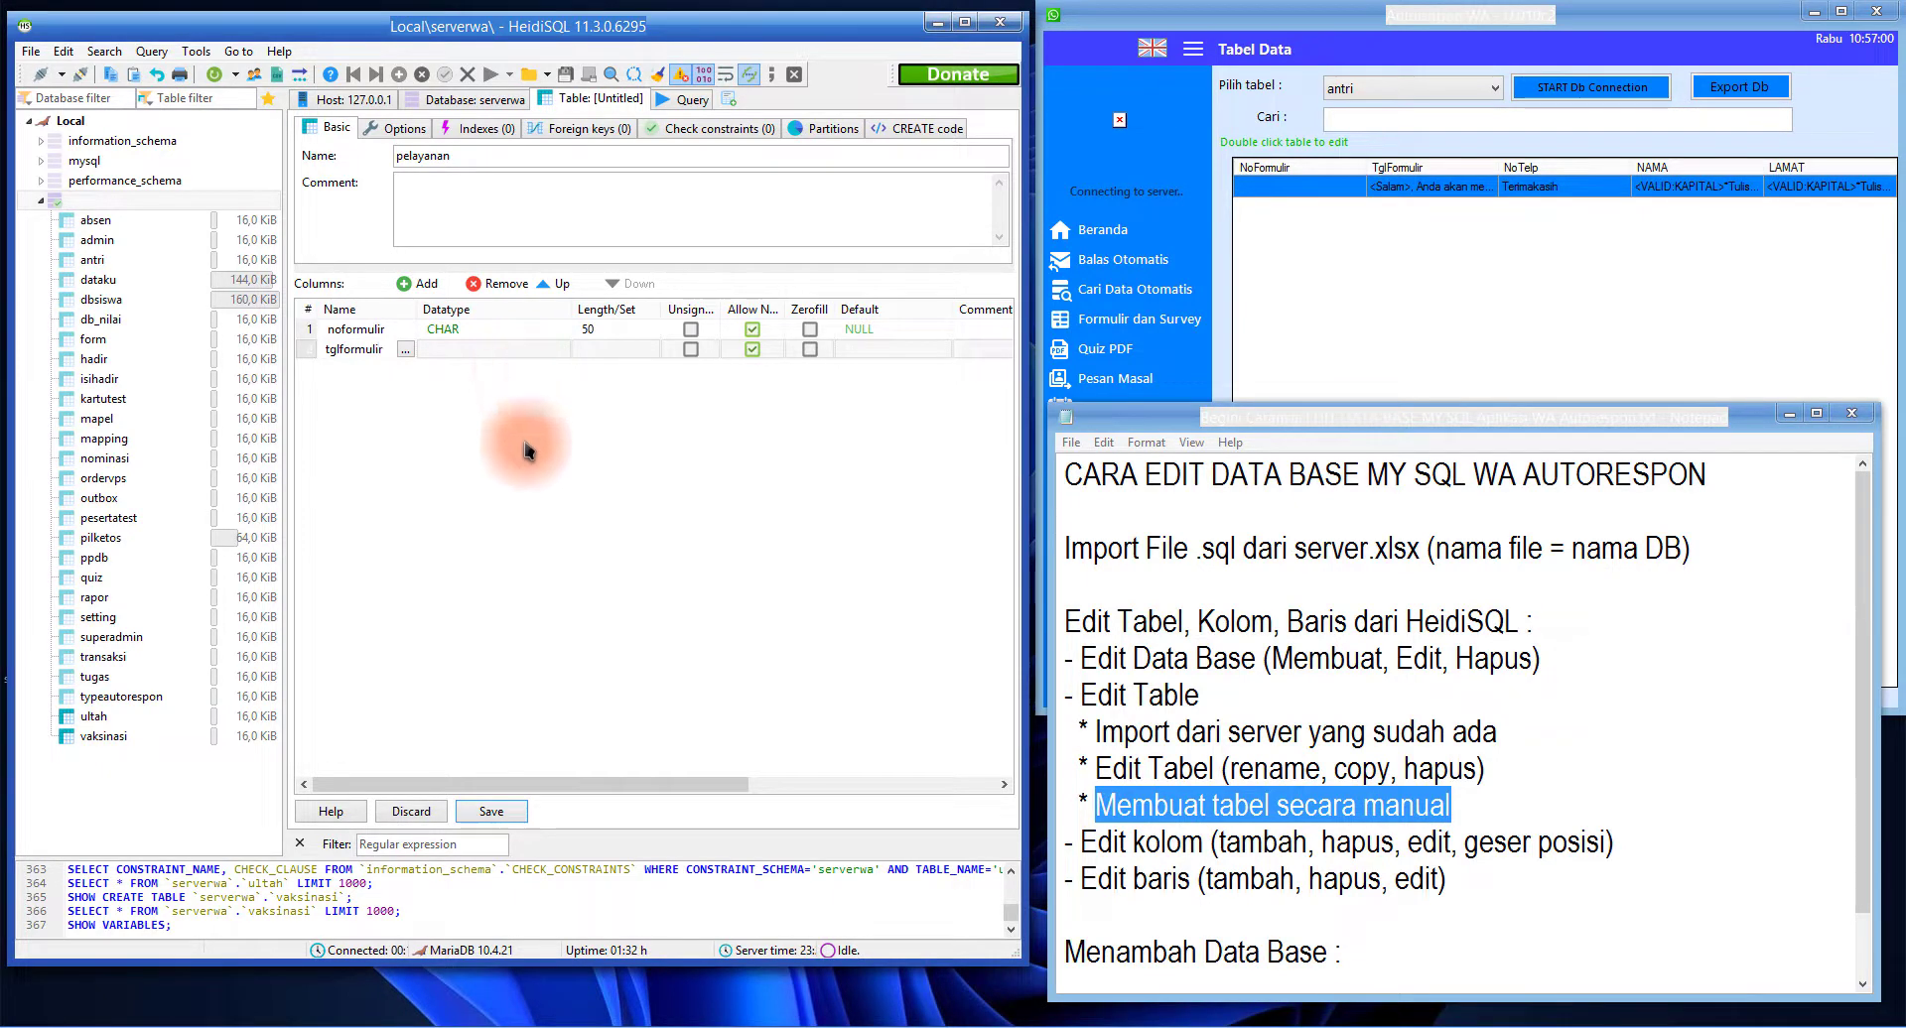
click(422, 284)
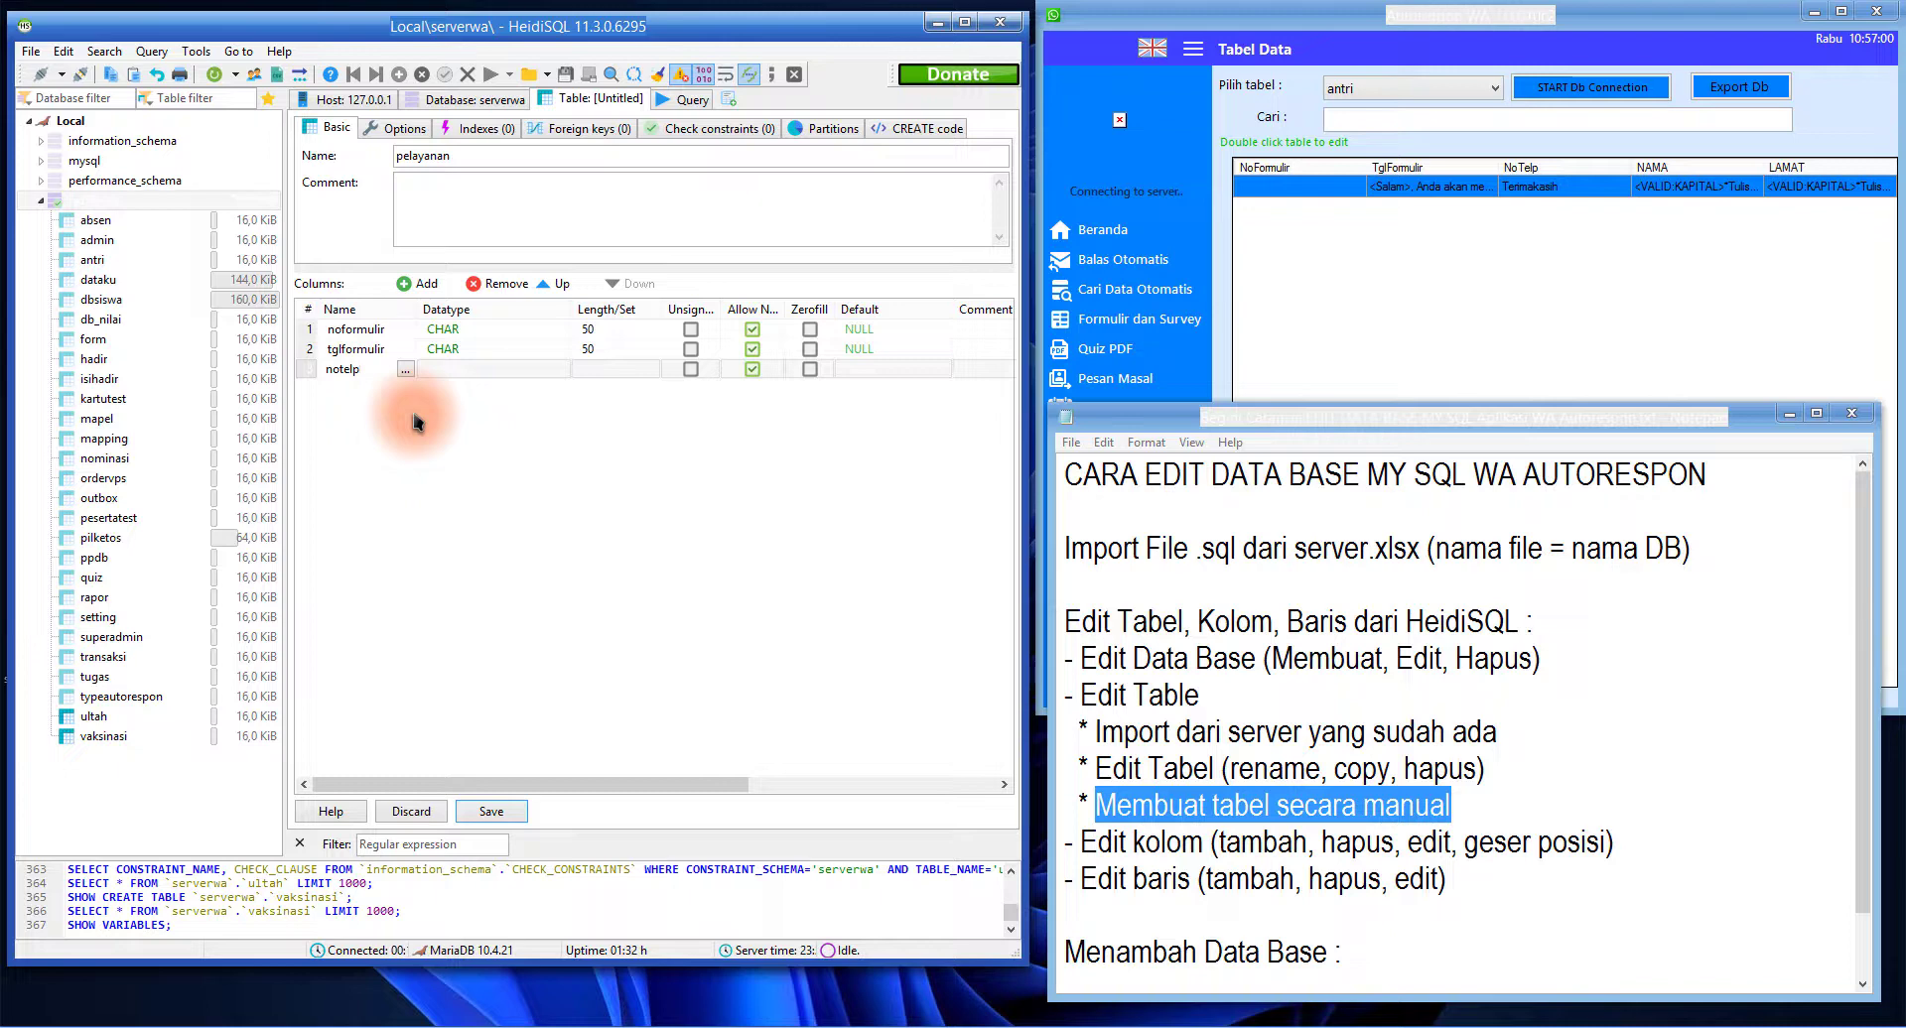
click(472, 445)
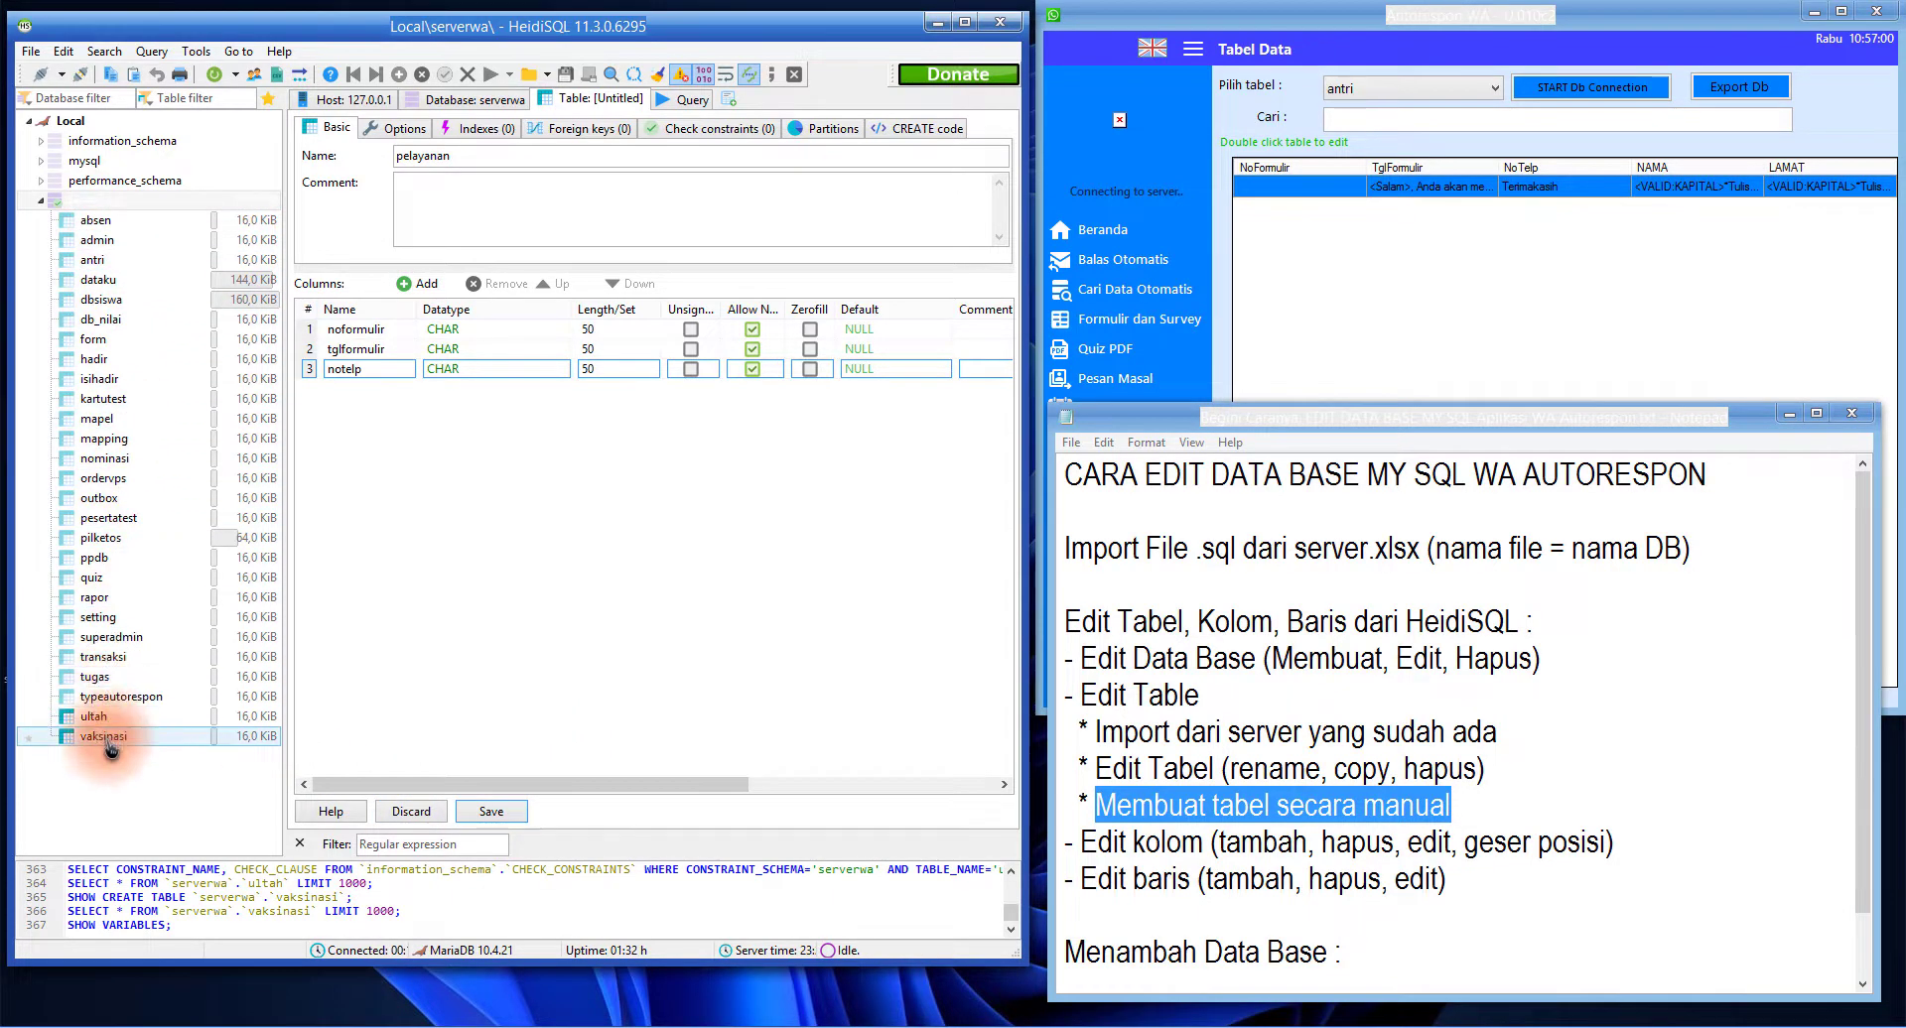
Save the new pelayanan table and show its data
click(461, 156)
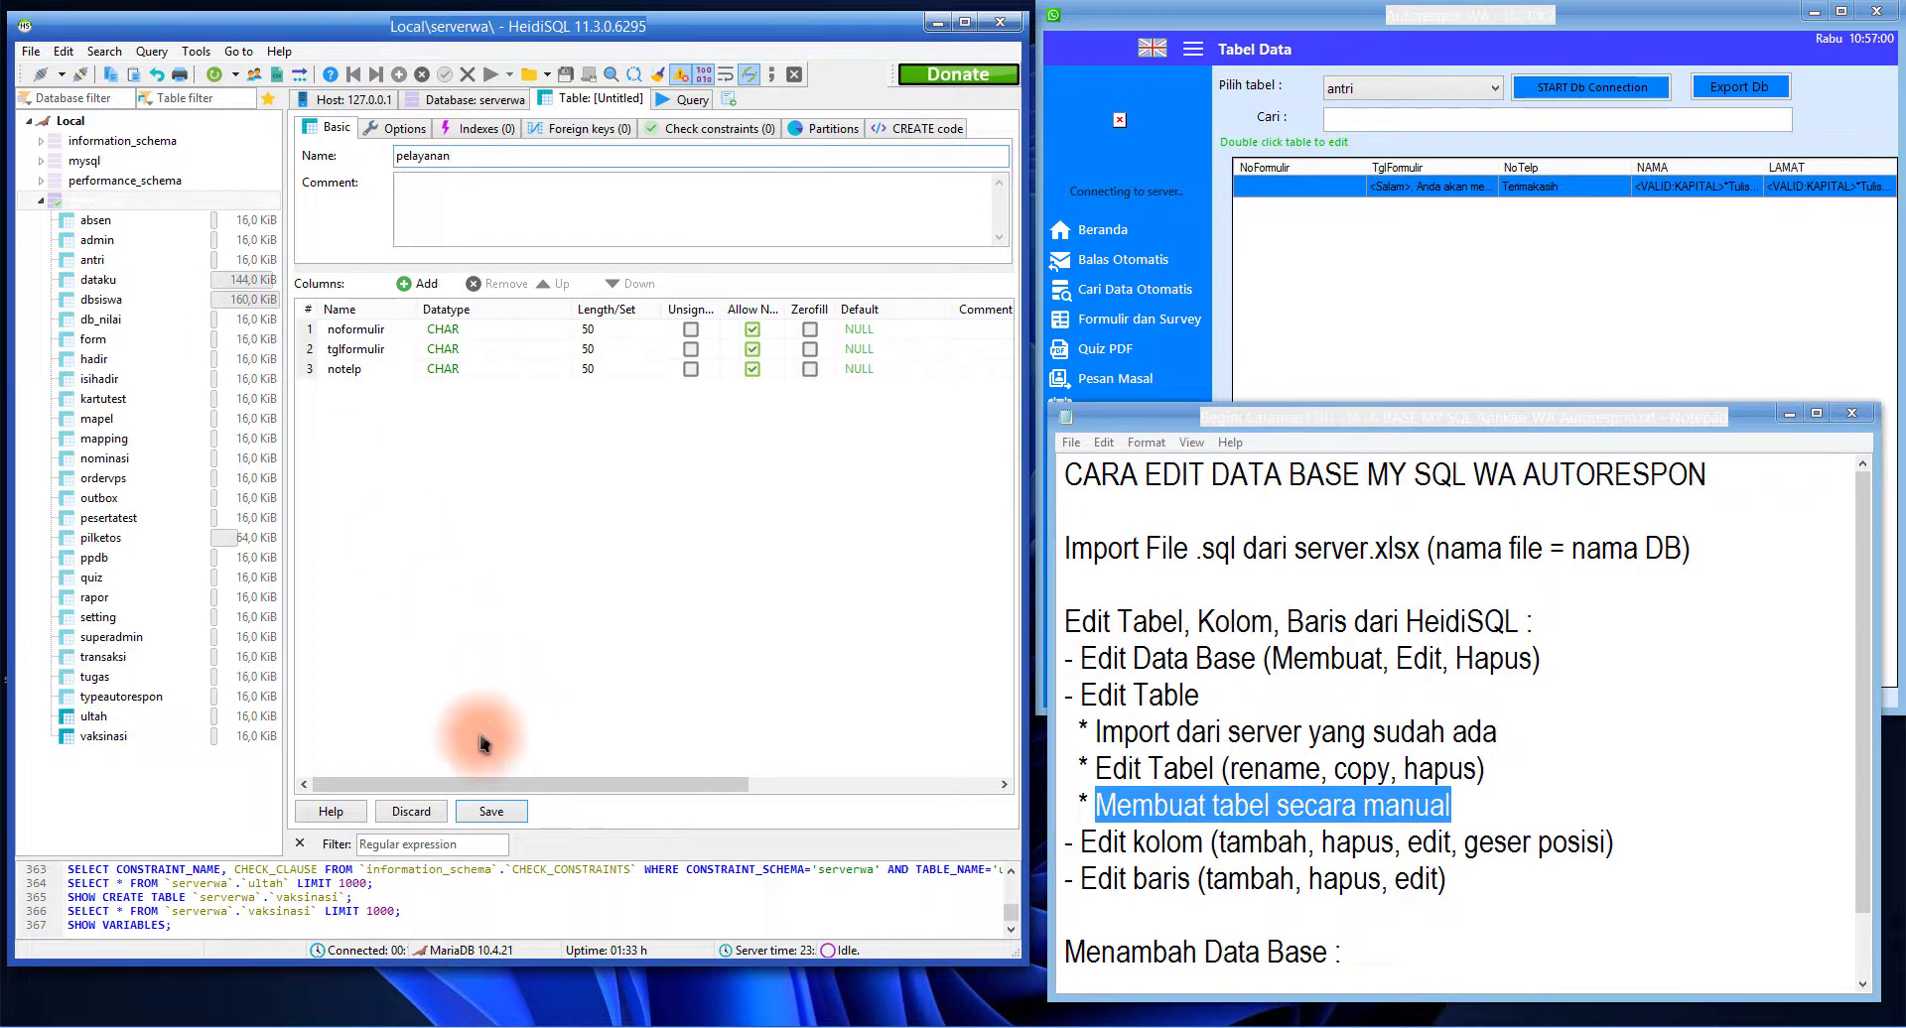
click(492, 812)
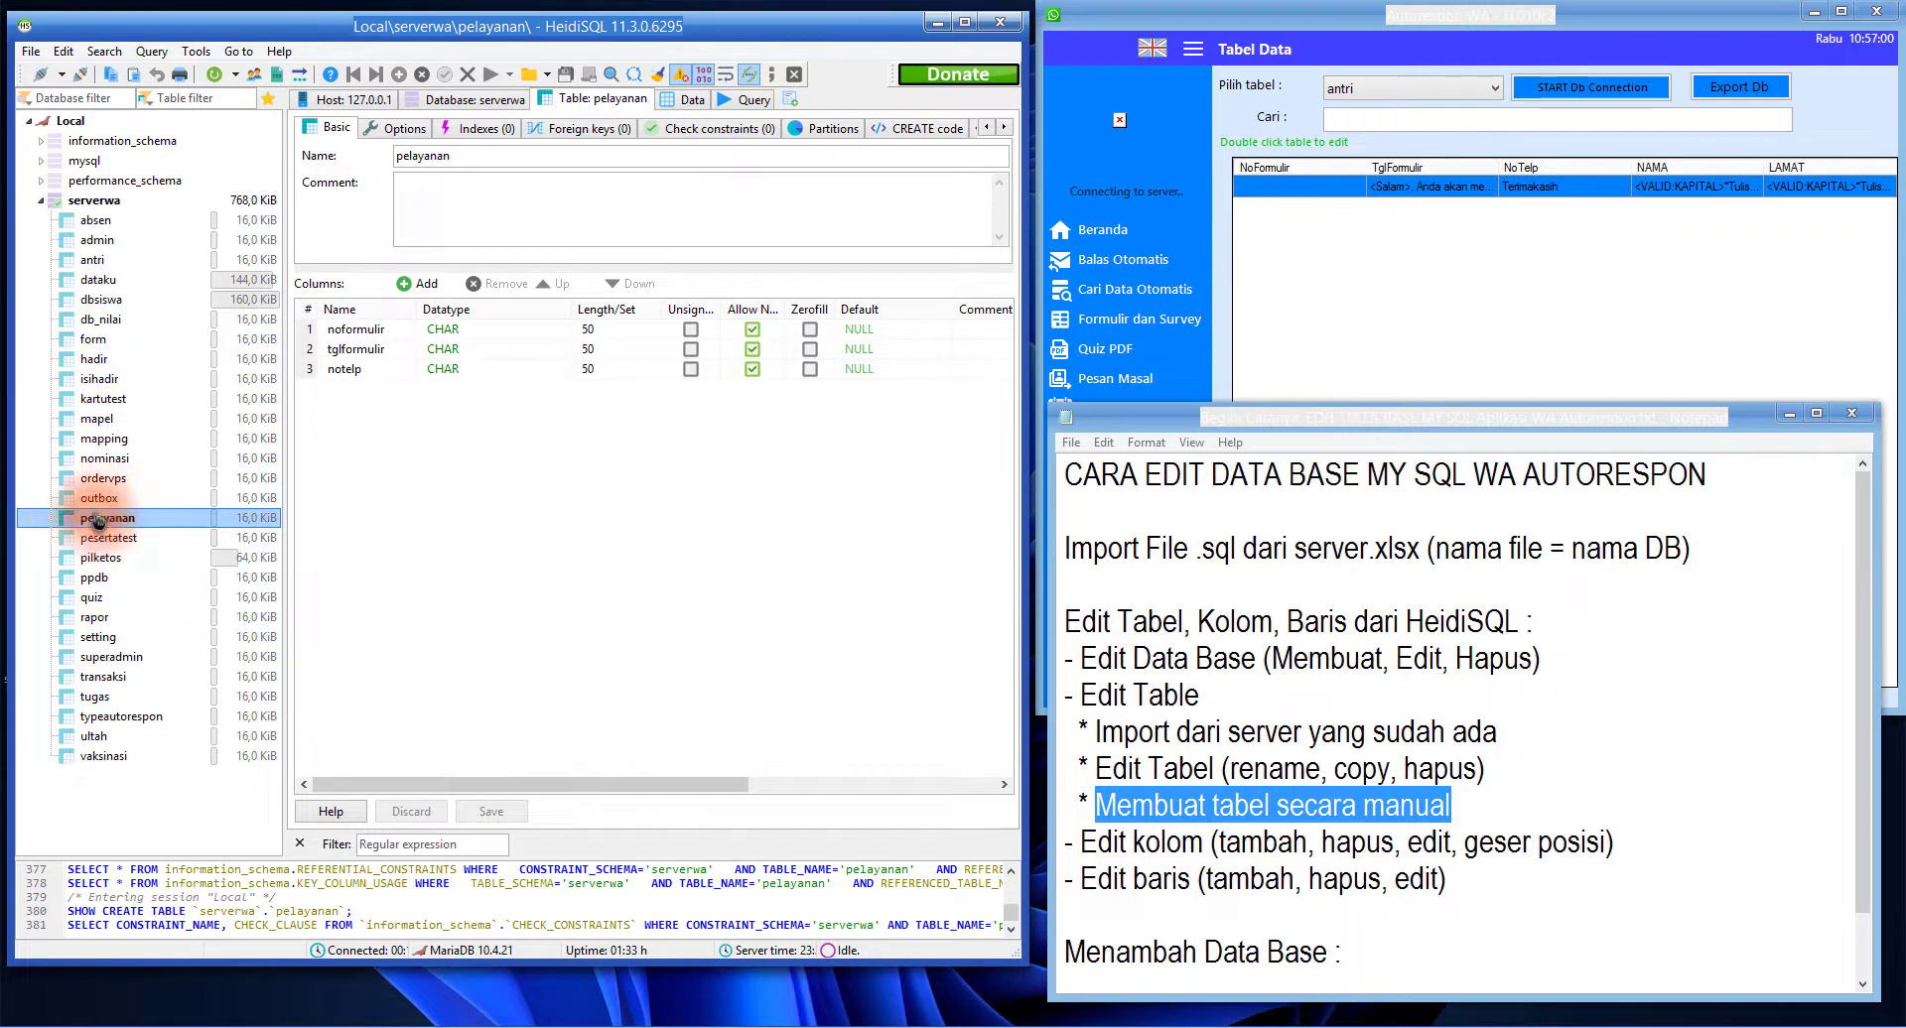
click(688, 98)
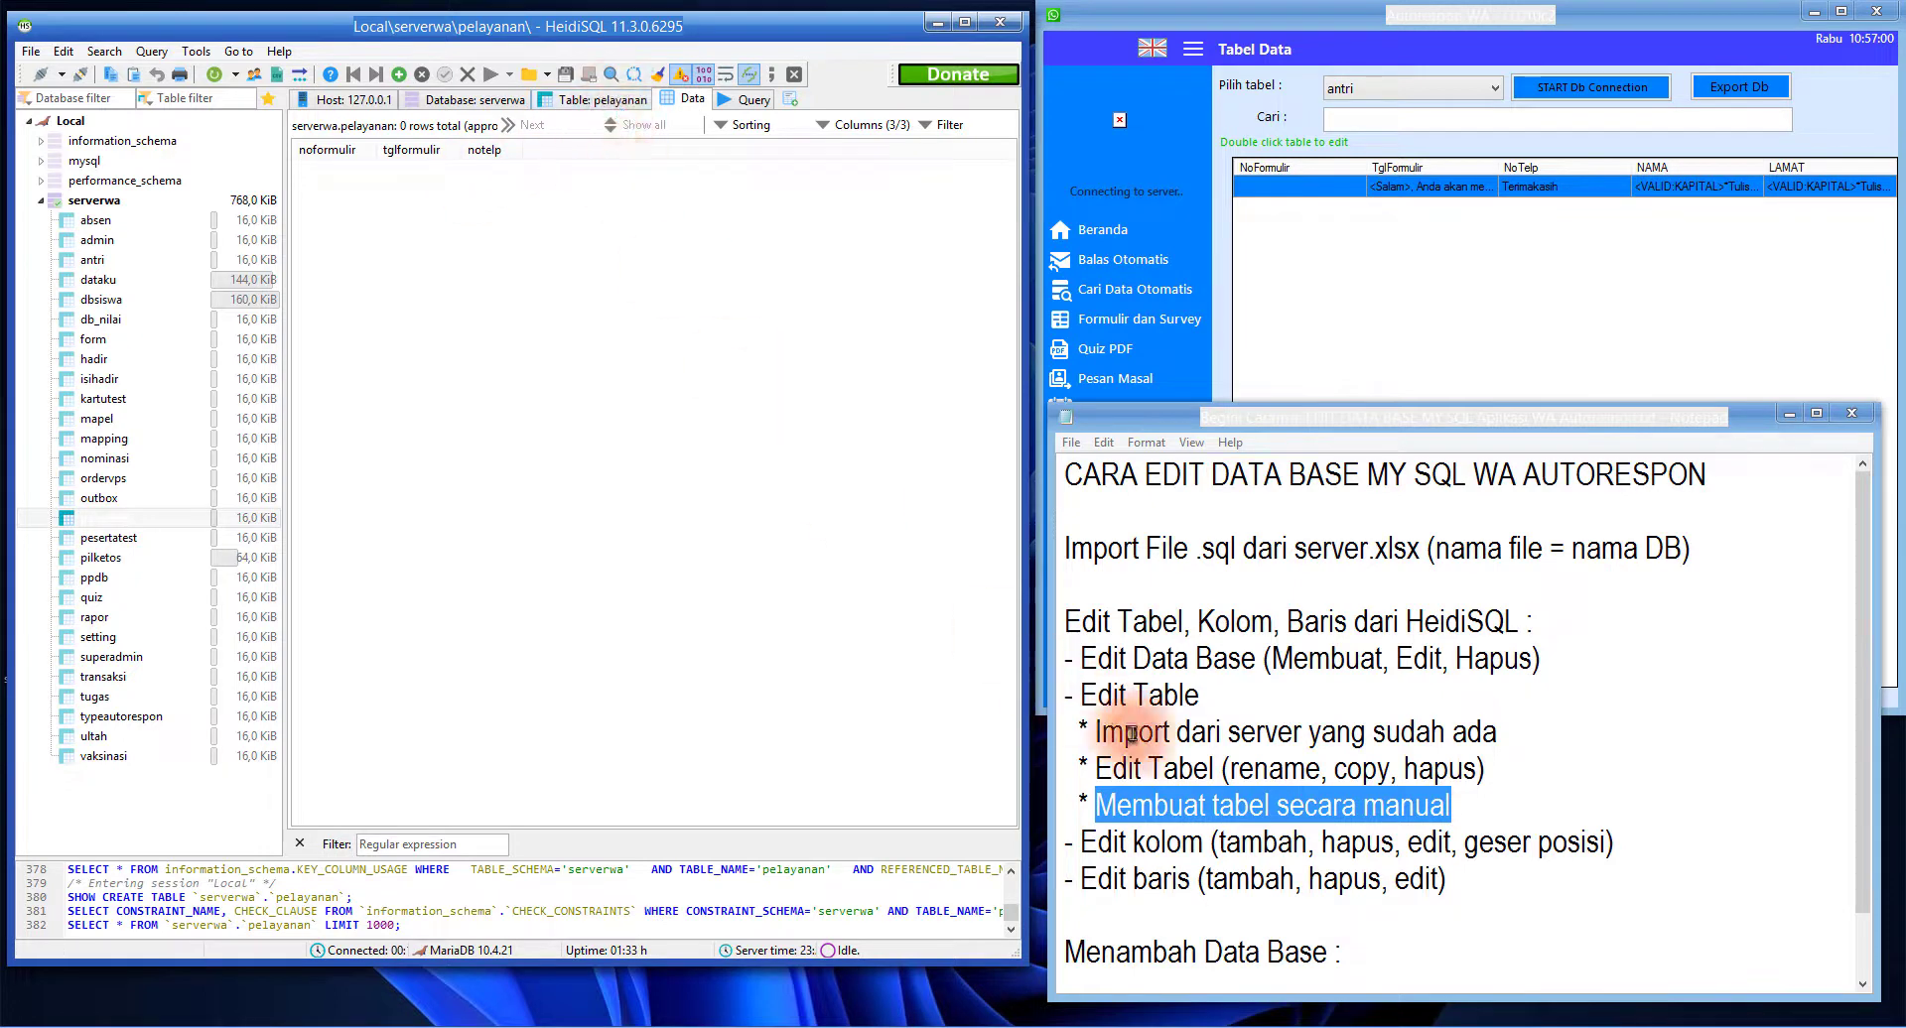
Highlight the manual table creation line and the words "Edit kolom" in the Notepad outline
click(1278, 807)
drag(1132, 806, 1440, 797)
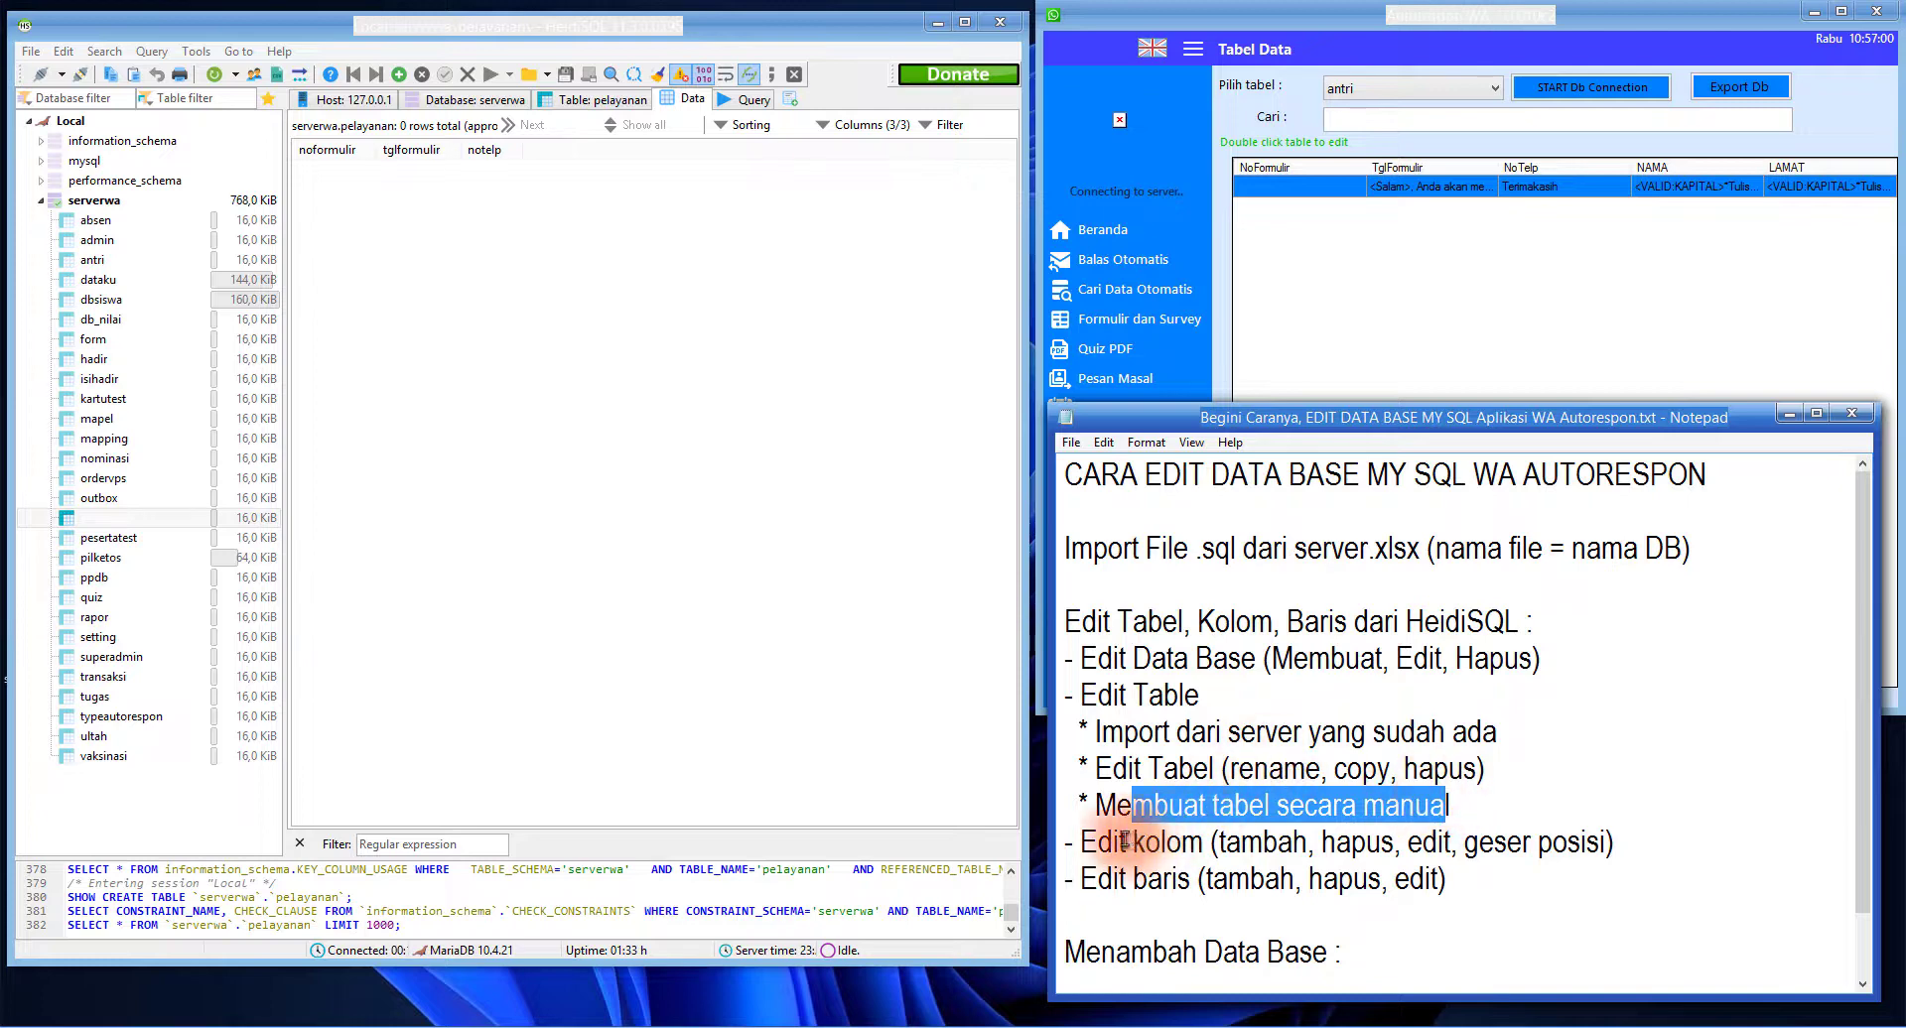
drag(1082, 846, 1195, 845)
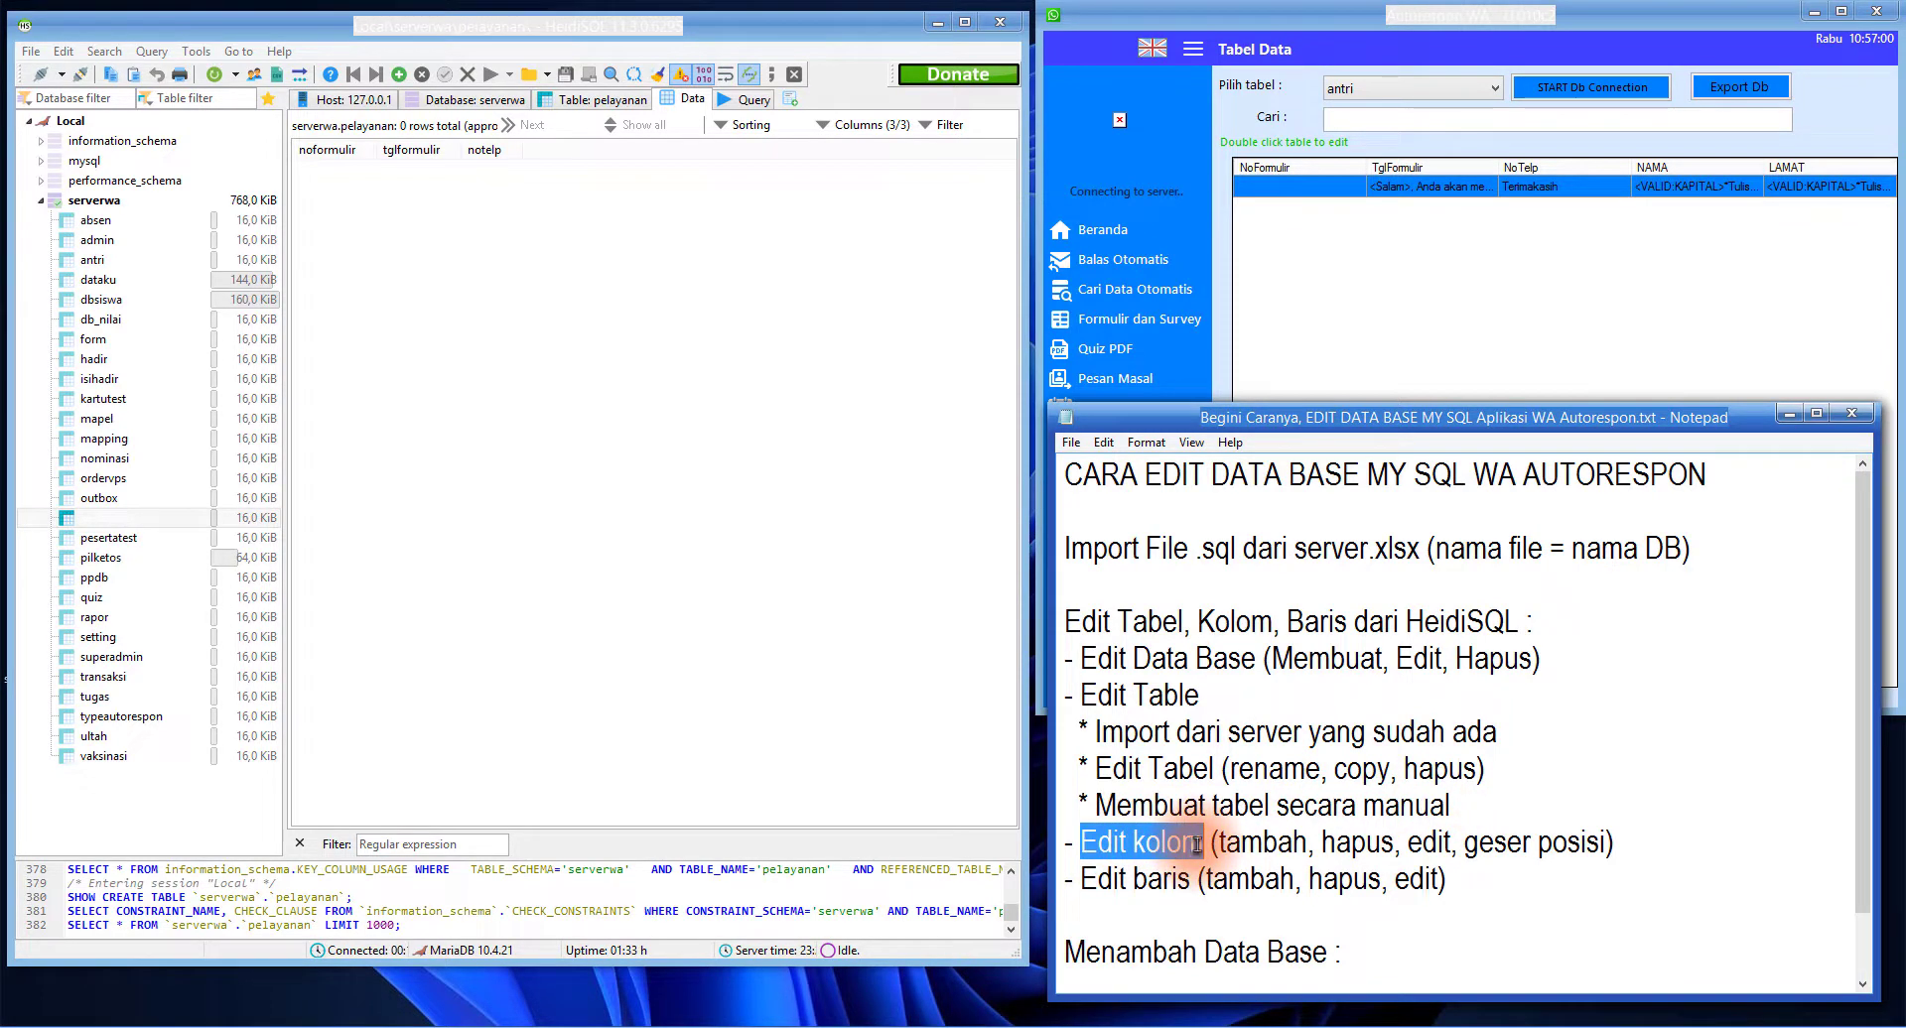
Highlight the list of column operations after "Edit kolom" in the Notepad outline
drag(1227, 842, 1614, 846)
click(1274, 845)
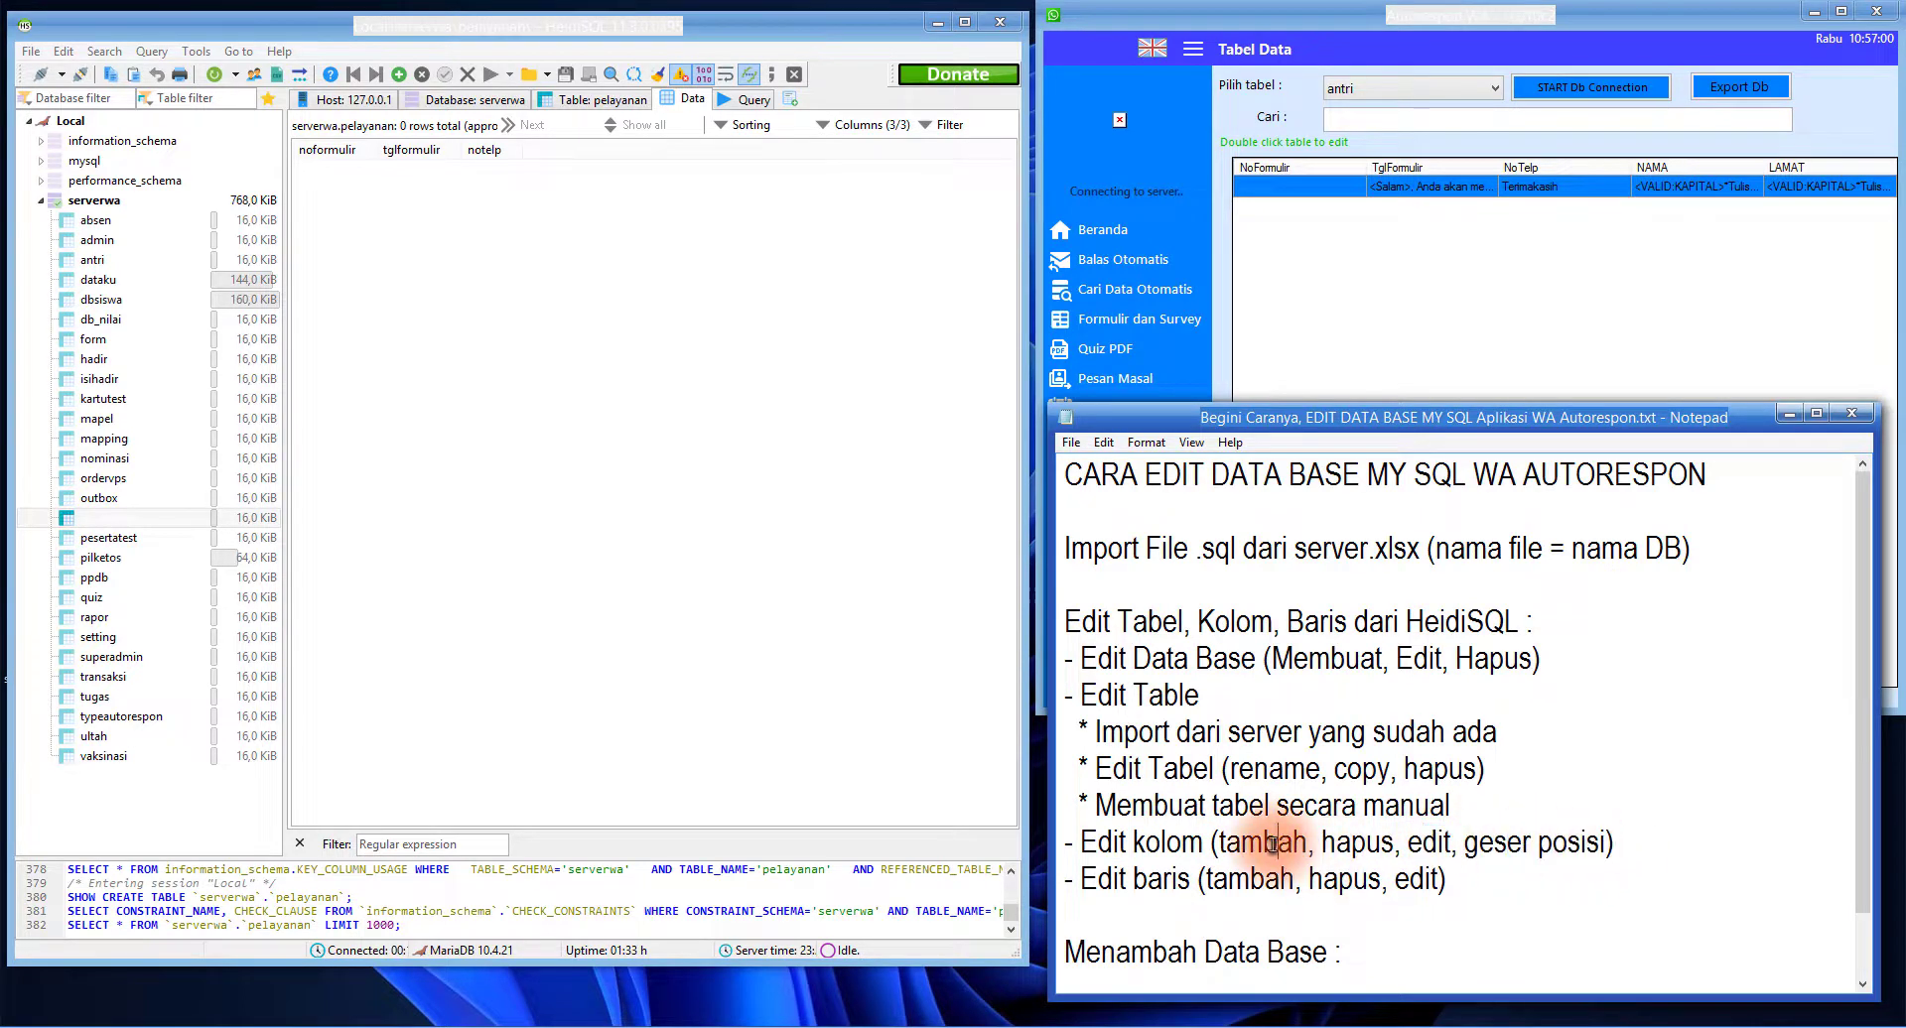
click(331, 151)
click(410, 151)
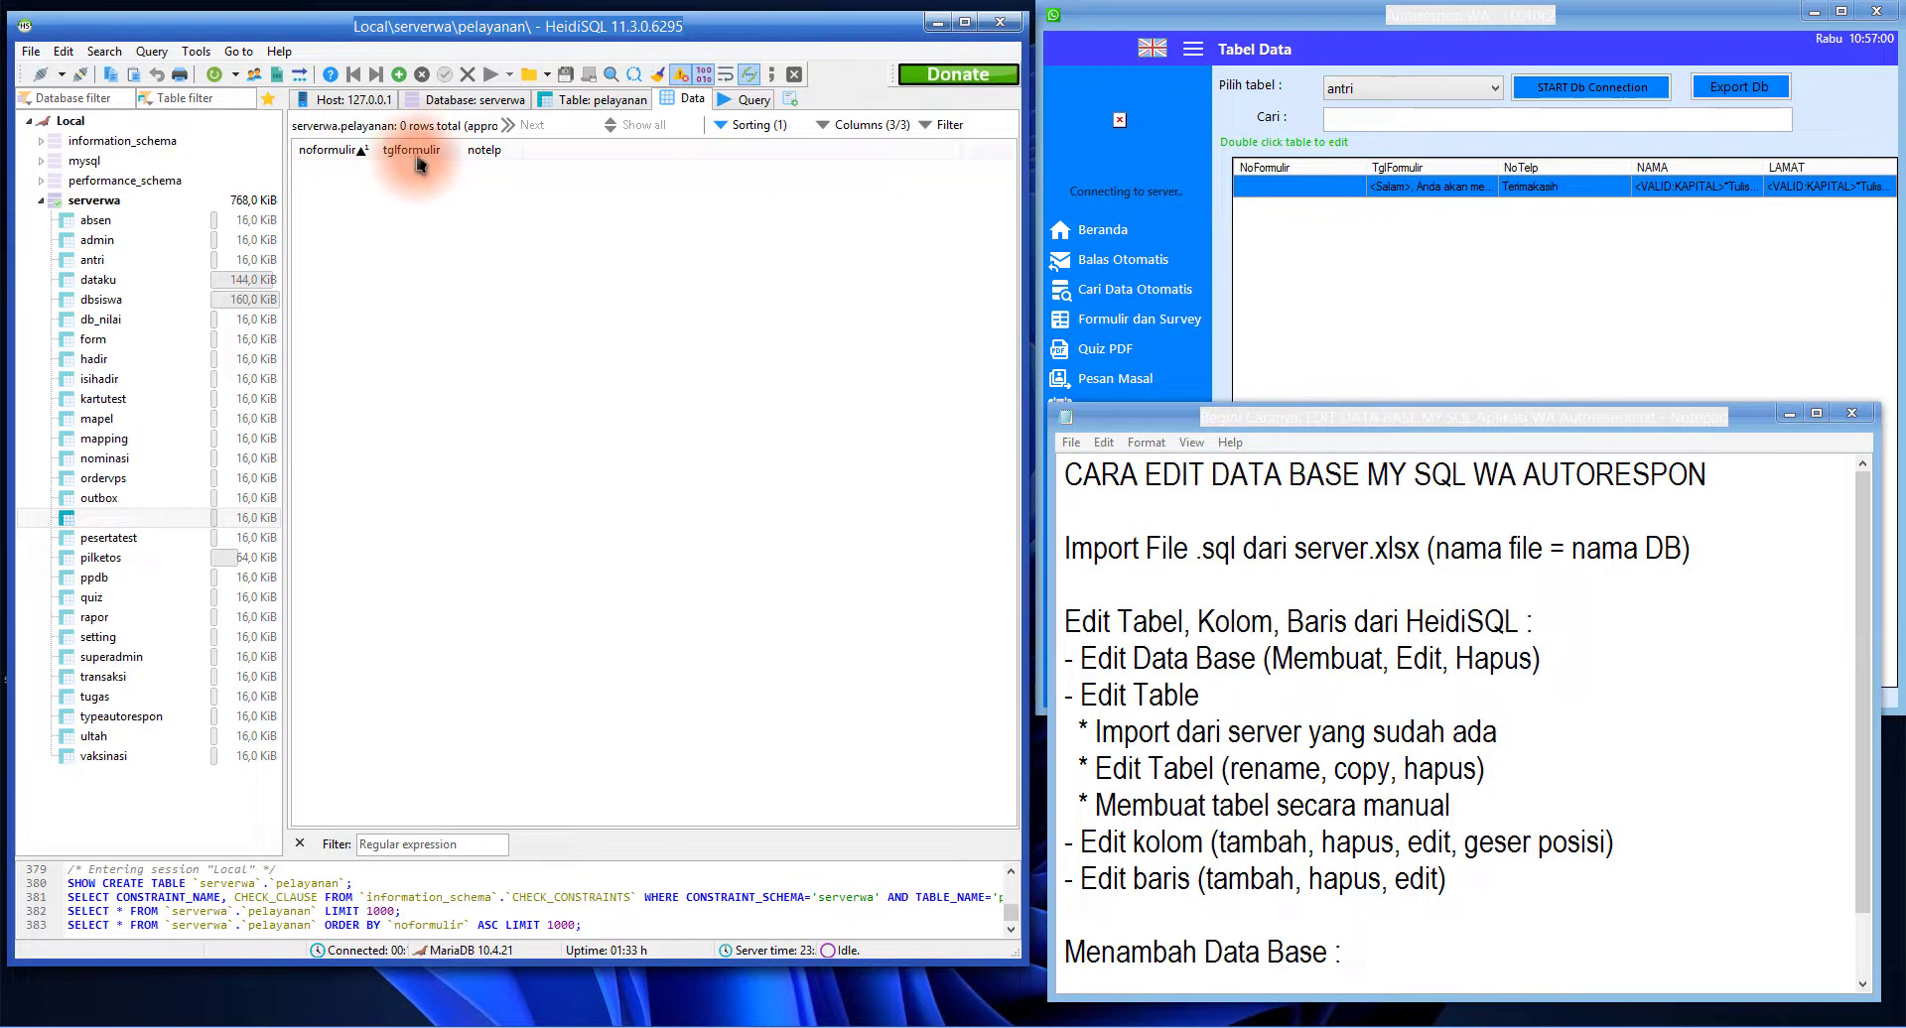
click(484, 151)
click(862, 125)
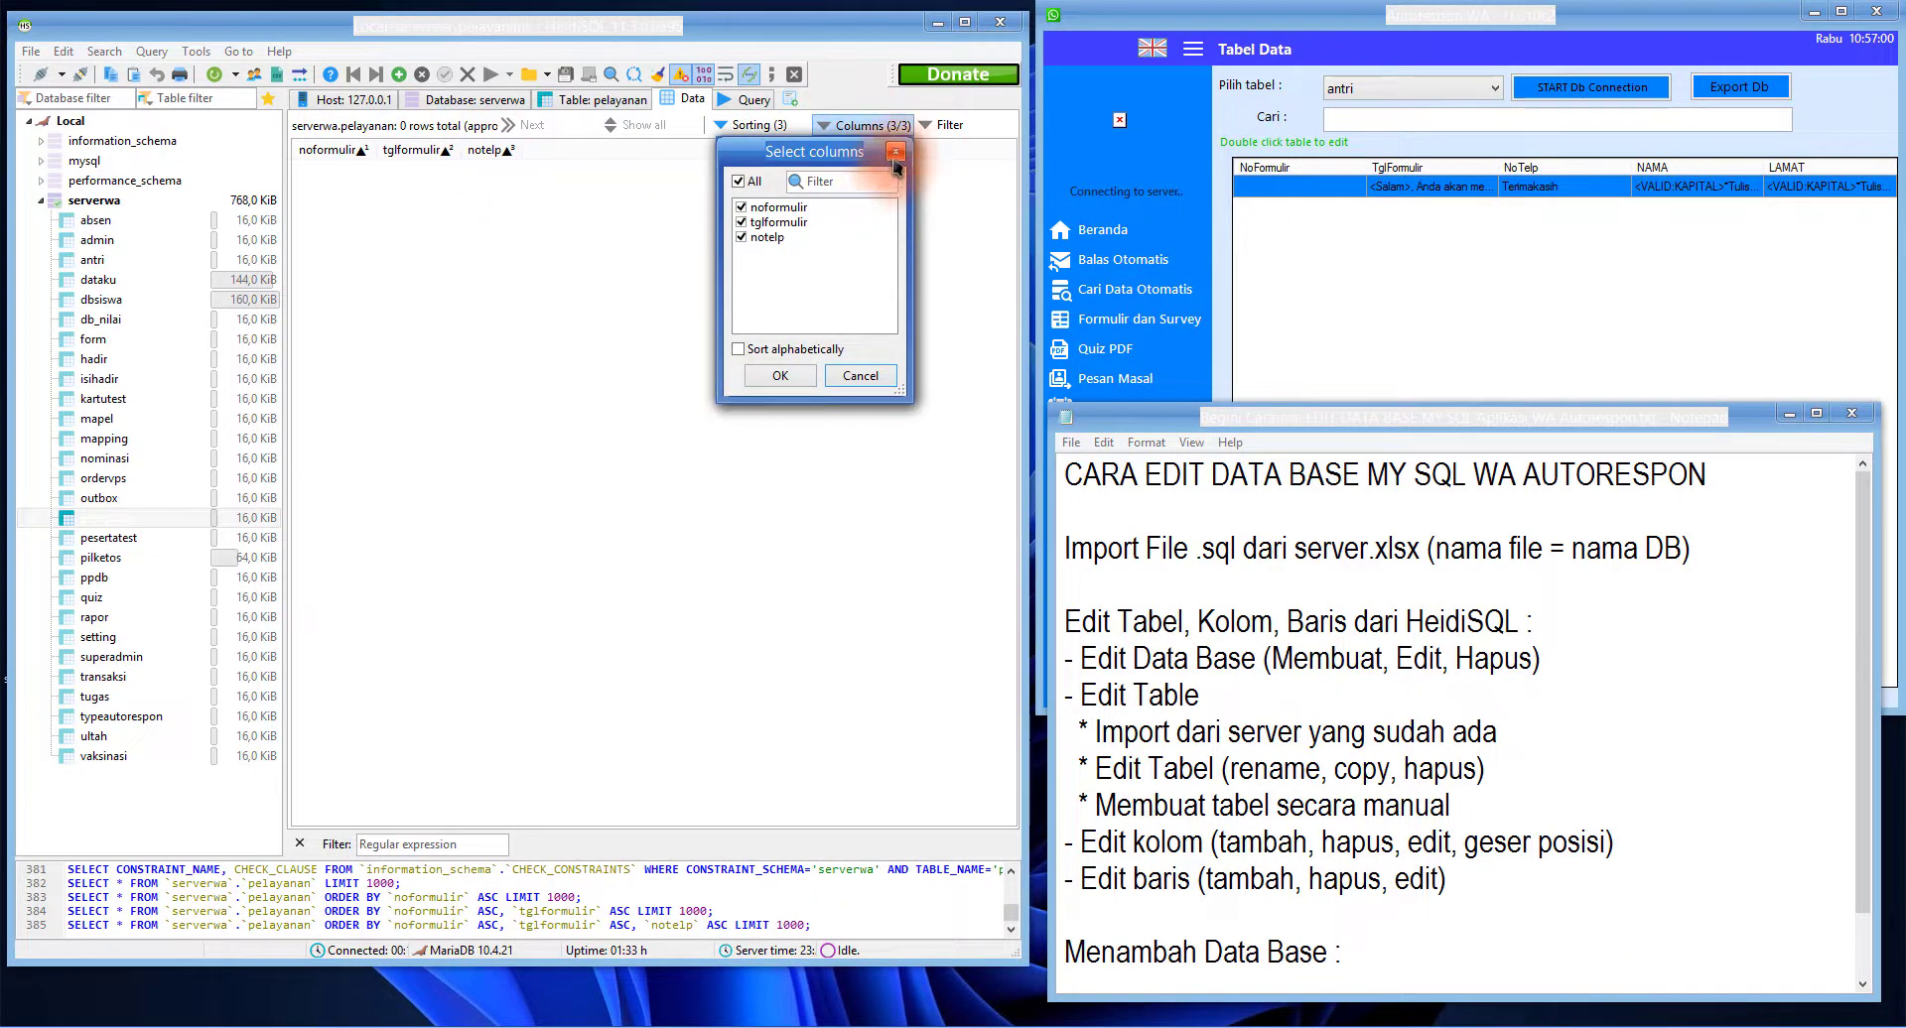
click(895, 155)
click(755, 126)
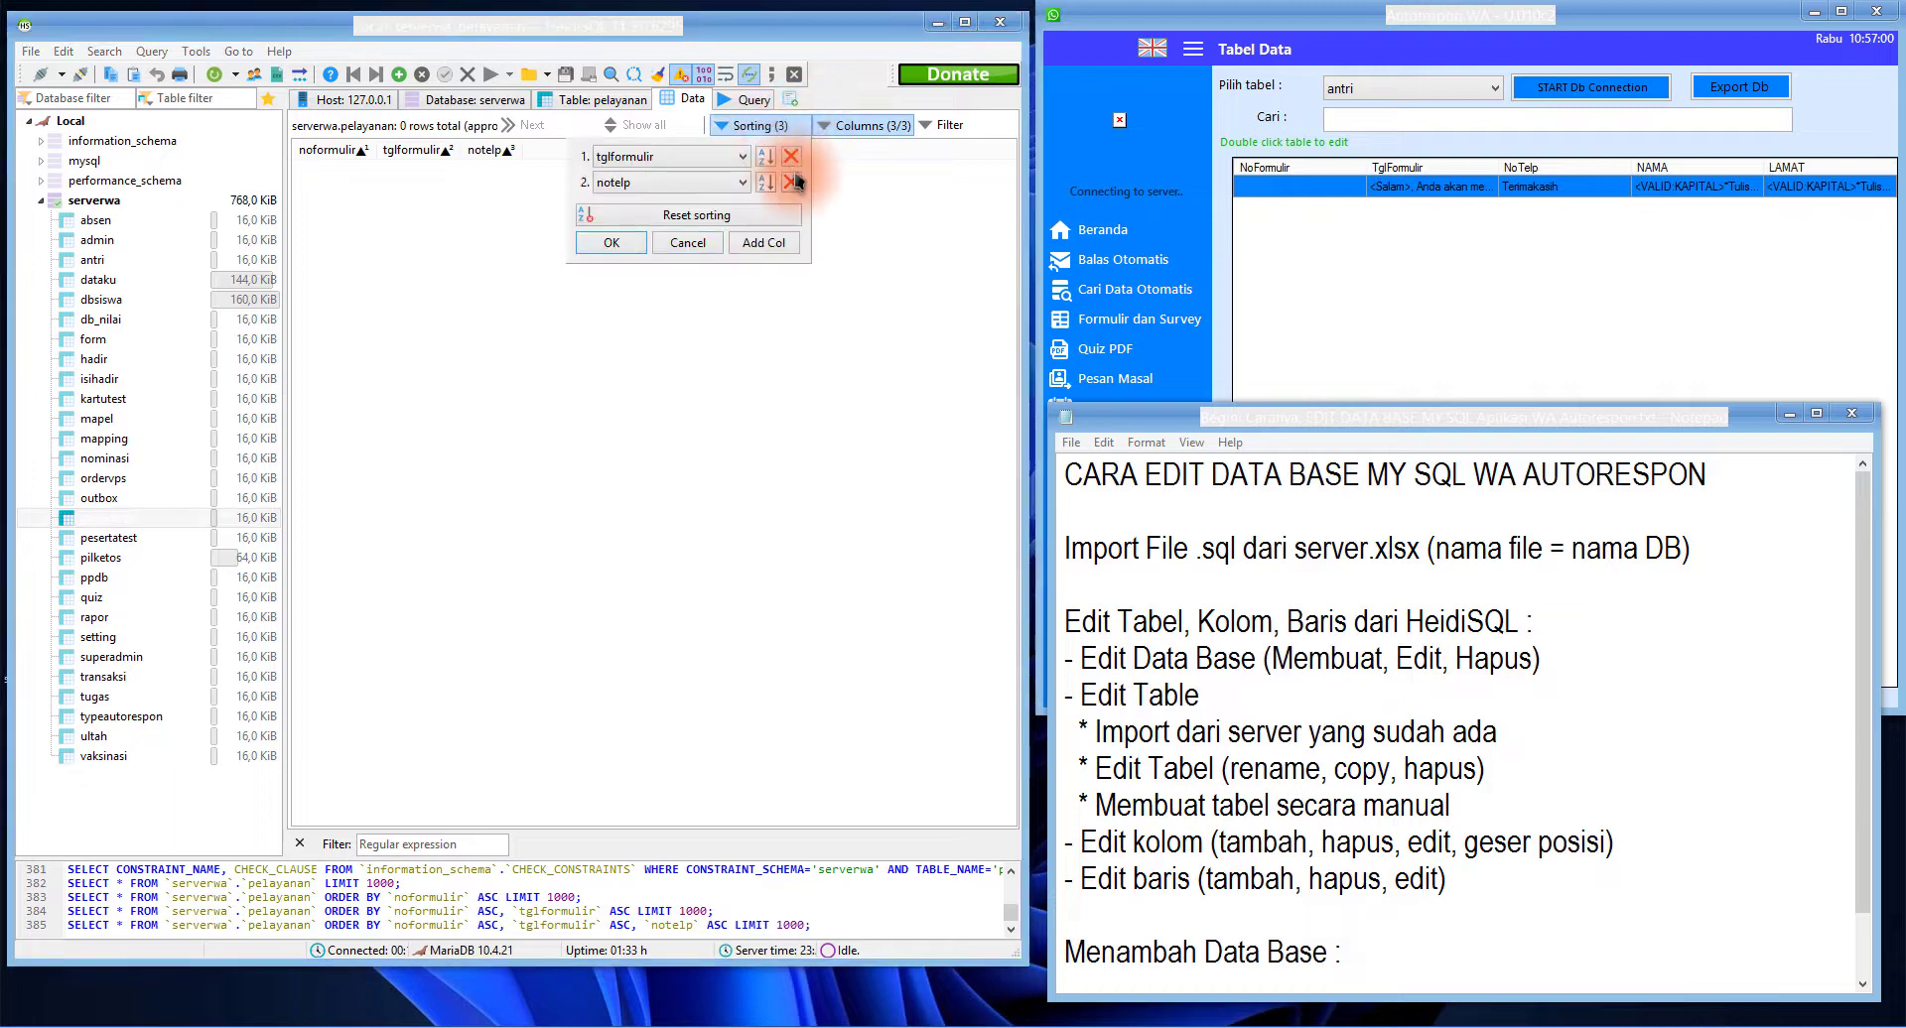
click(797, 183)
click(793, 158)
click(607, 194)
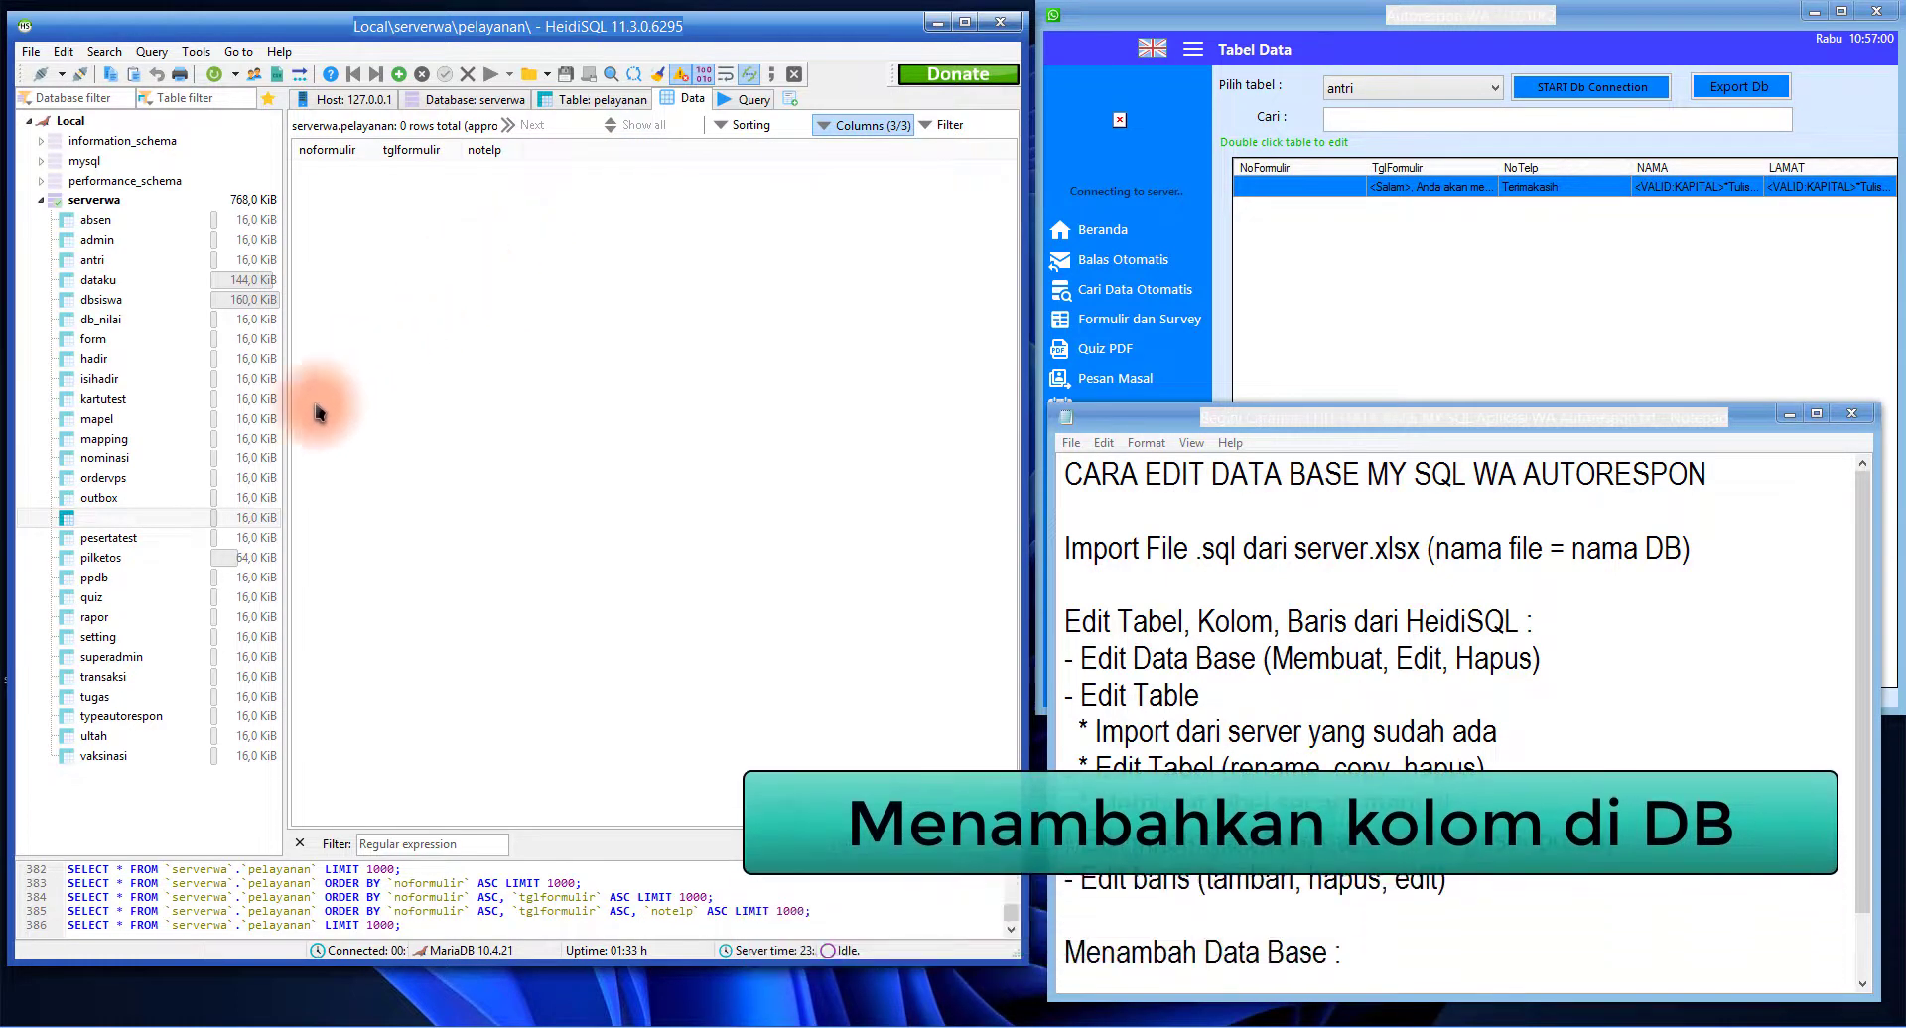
Add a column named nama with datatype CHAR and length 50 to the pelayanan table structure
click(149, 518)
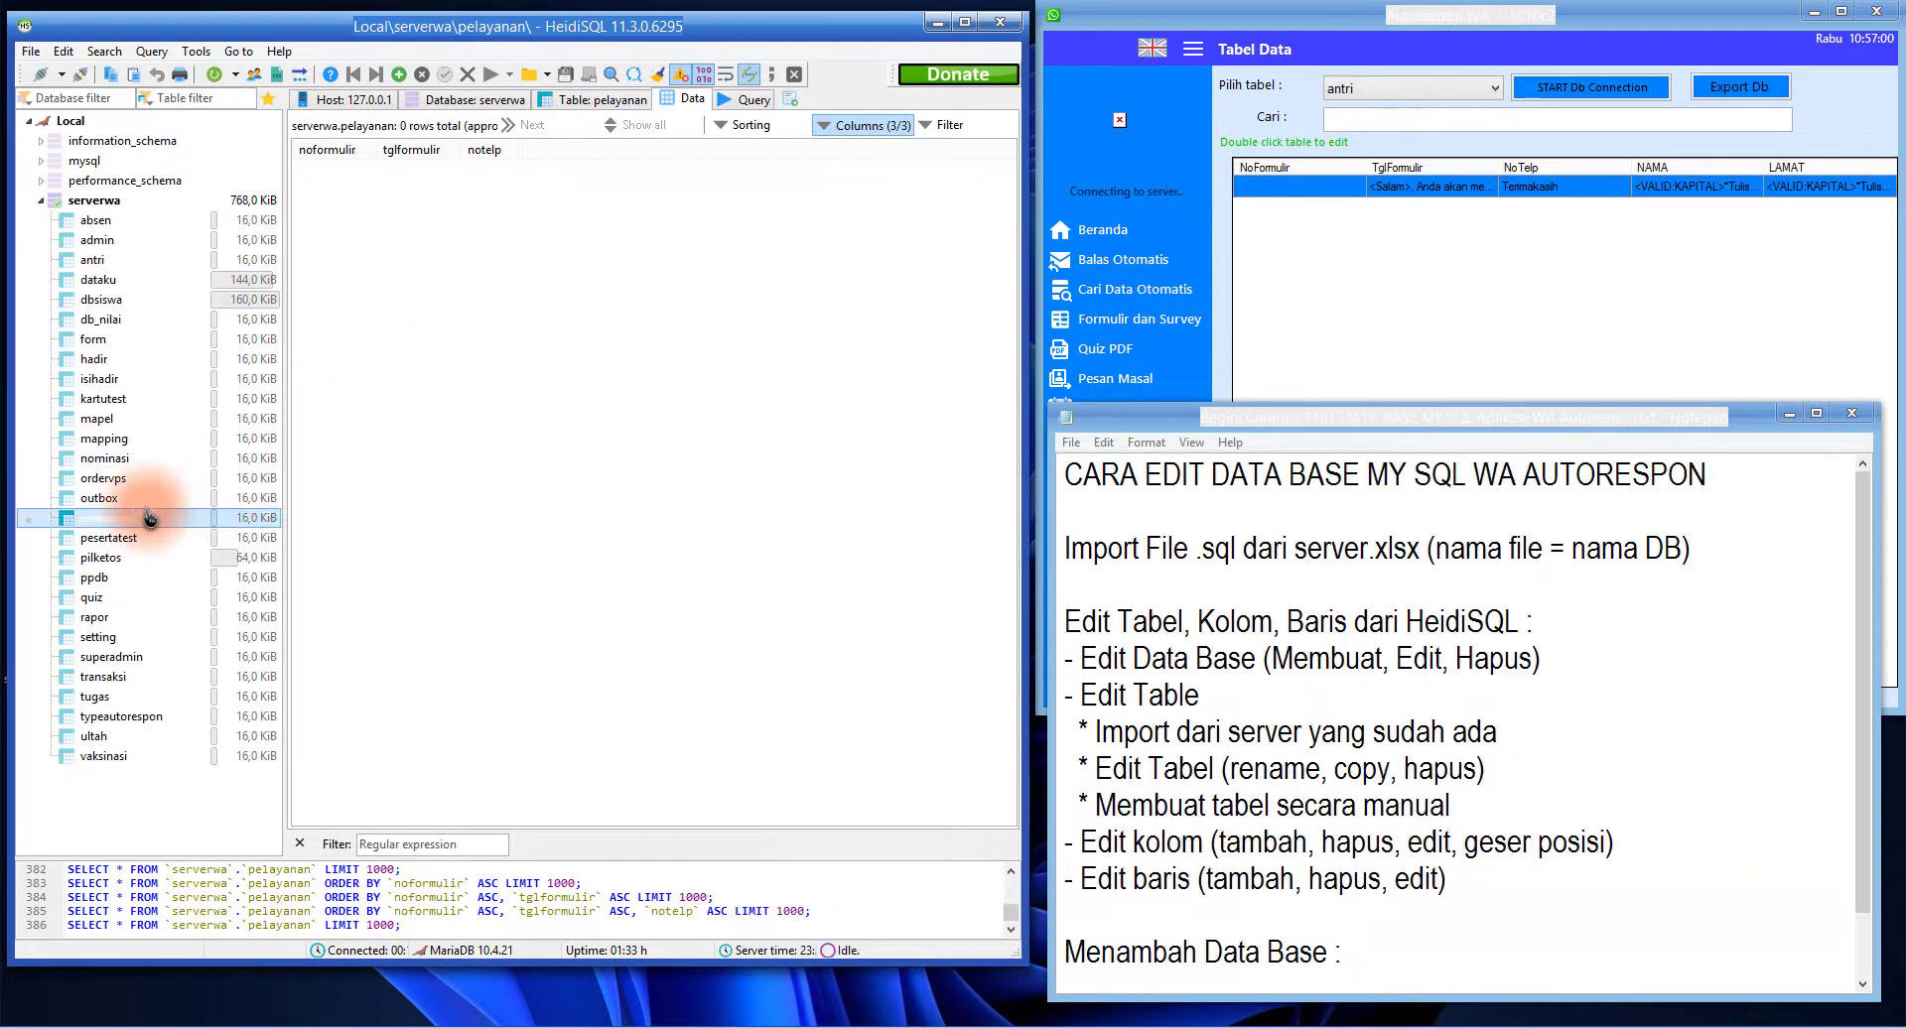
click(588, 103)
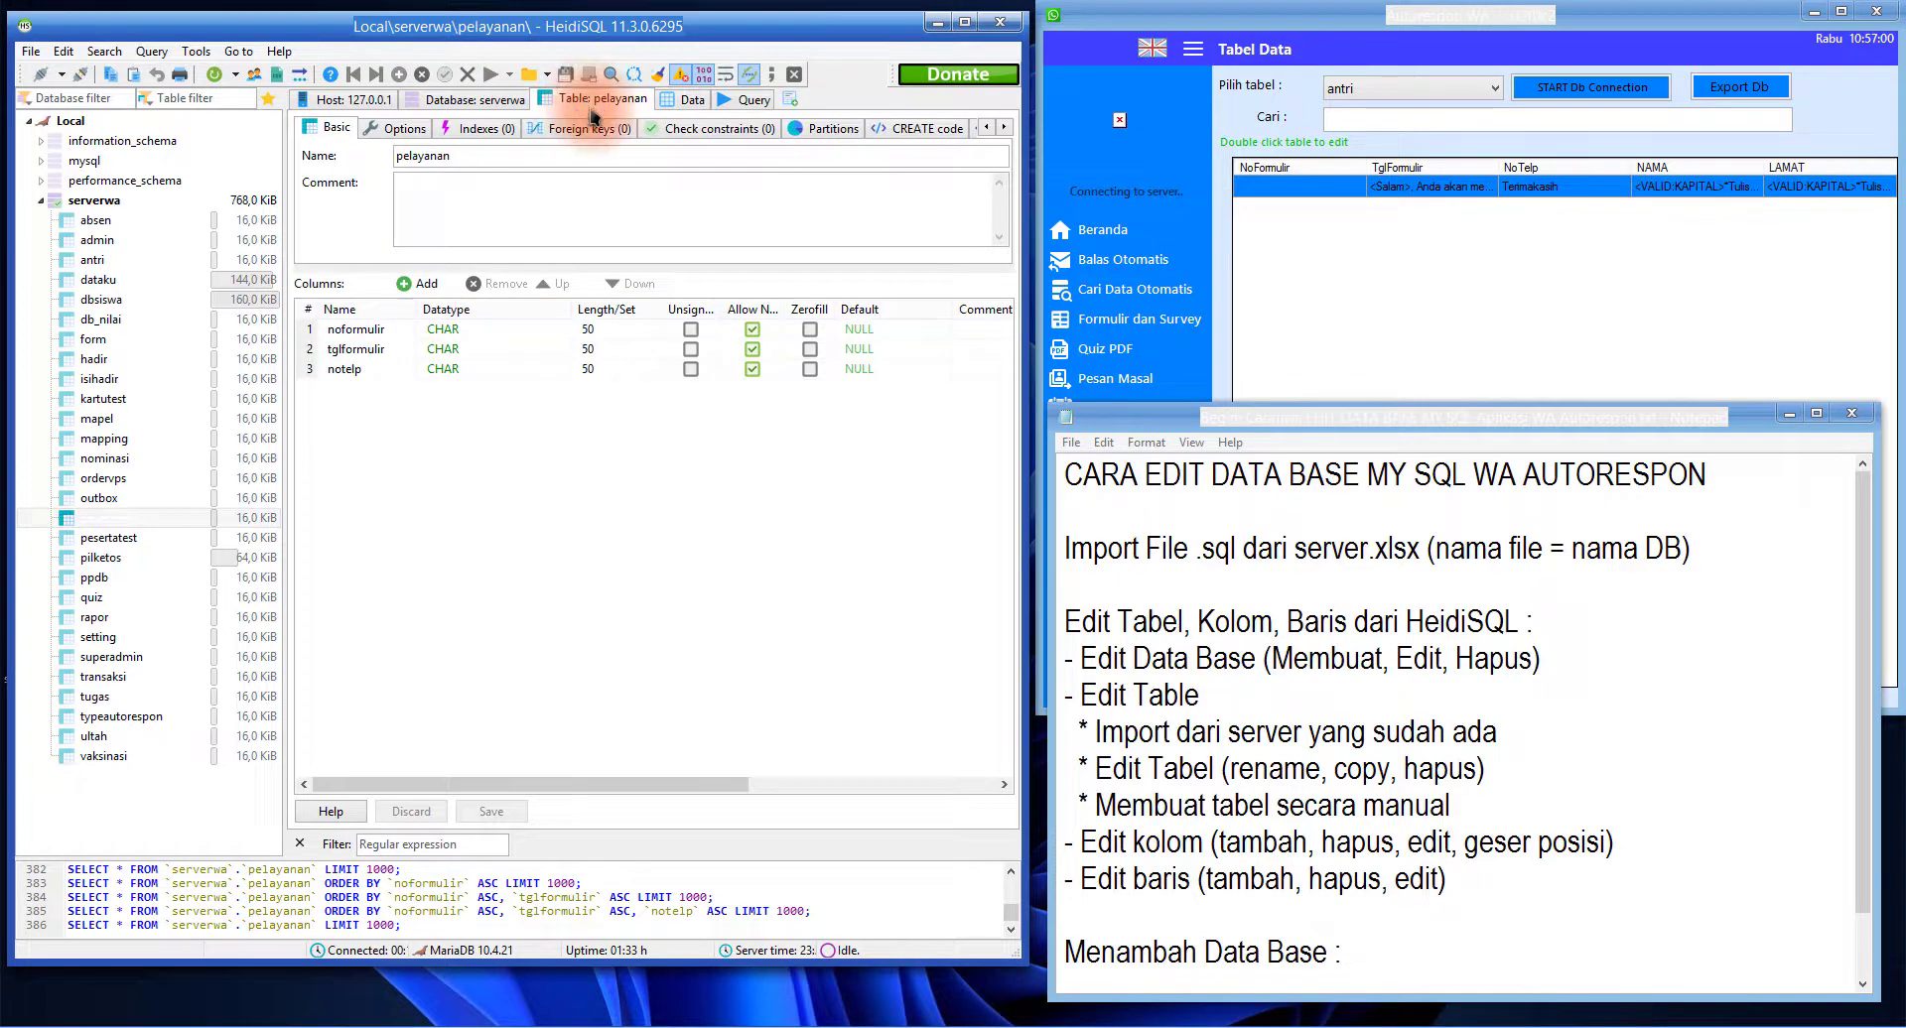
click(360, 349)
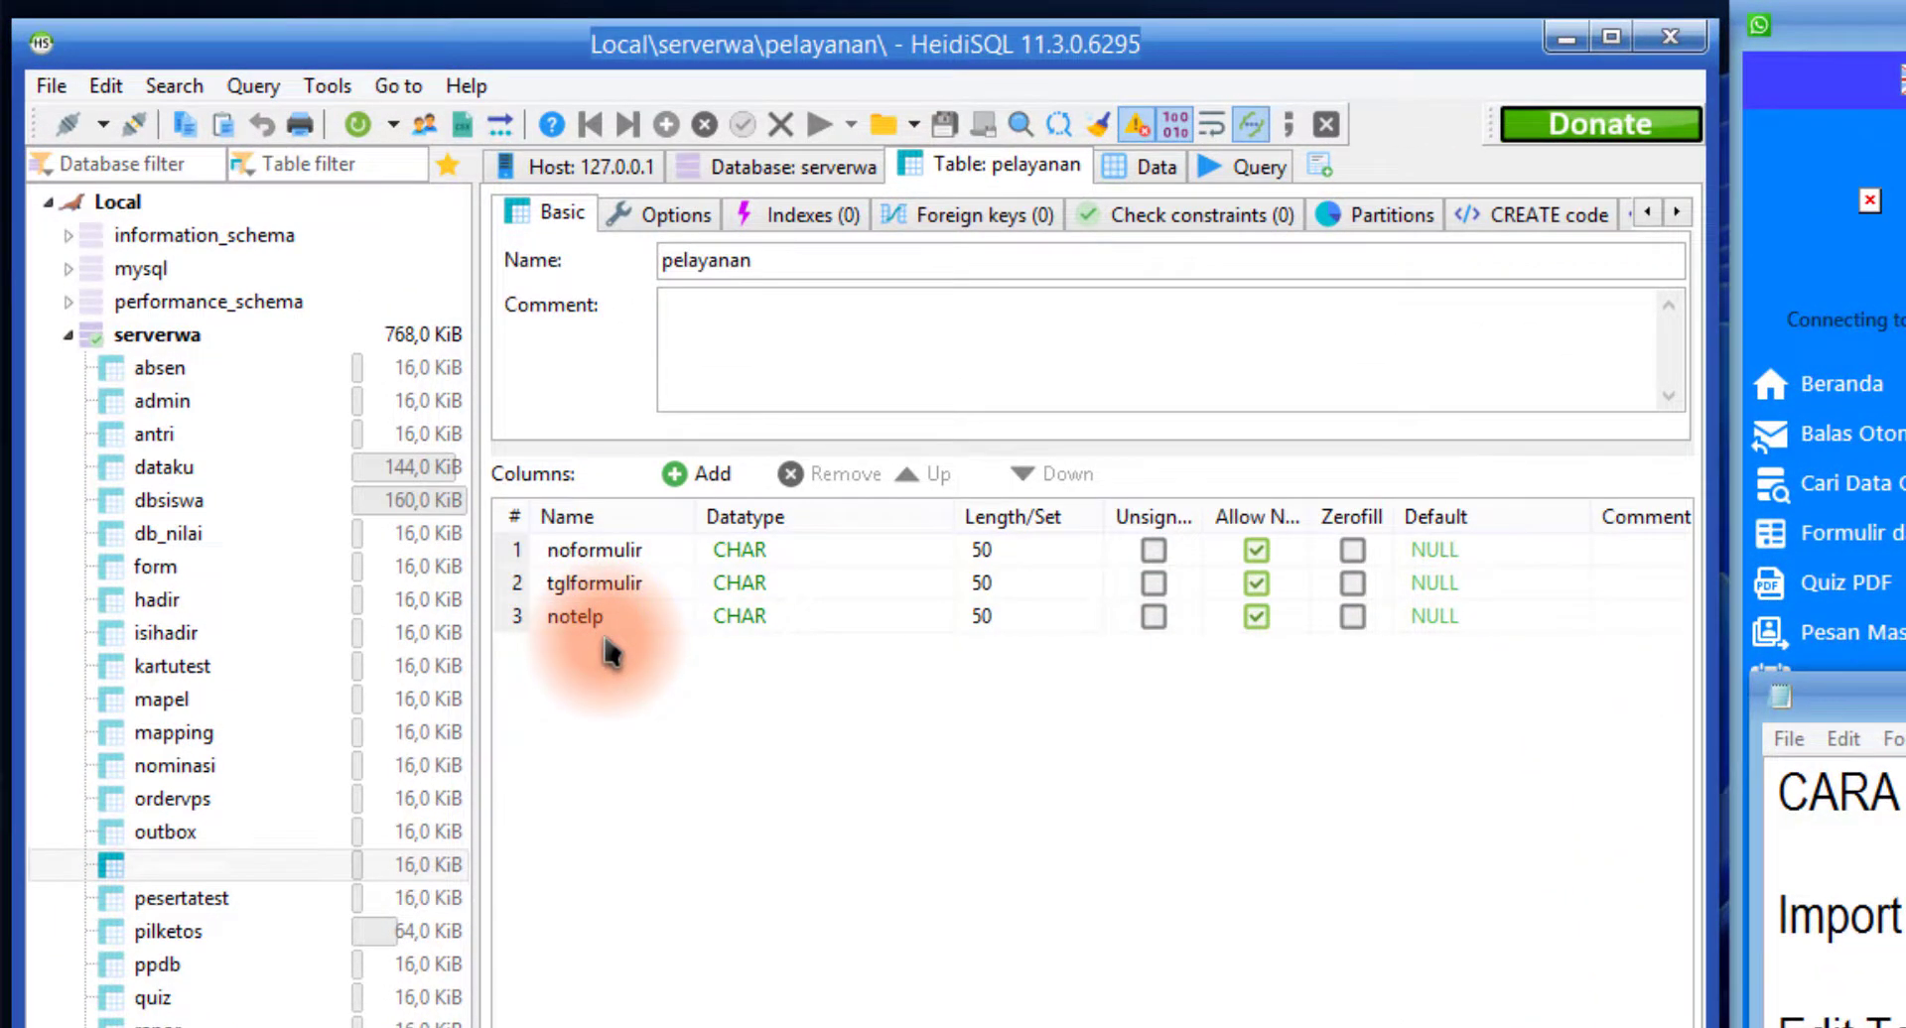
click(675, 473)
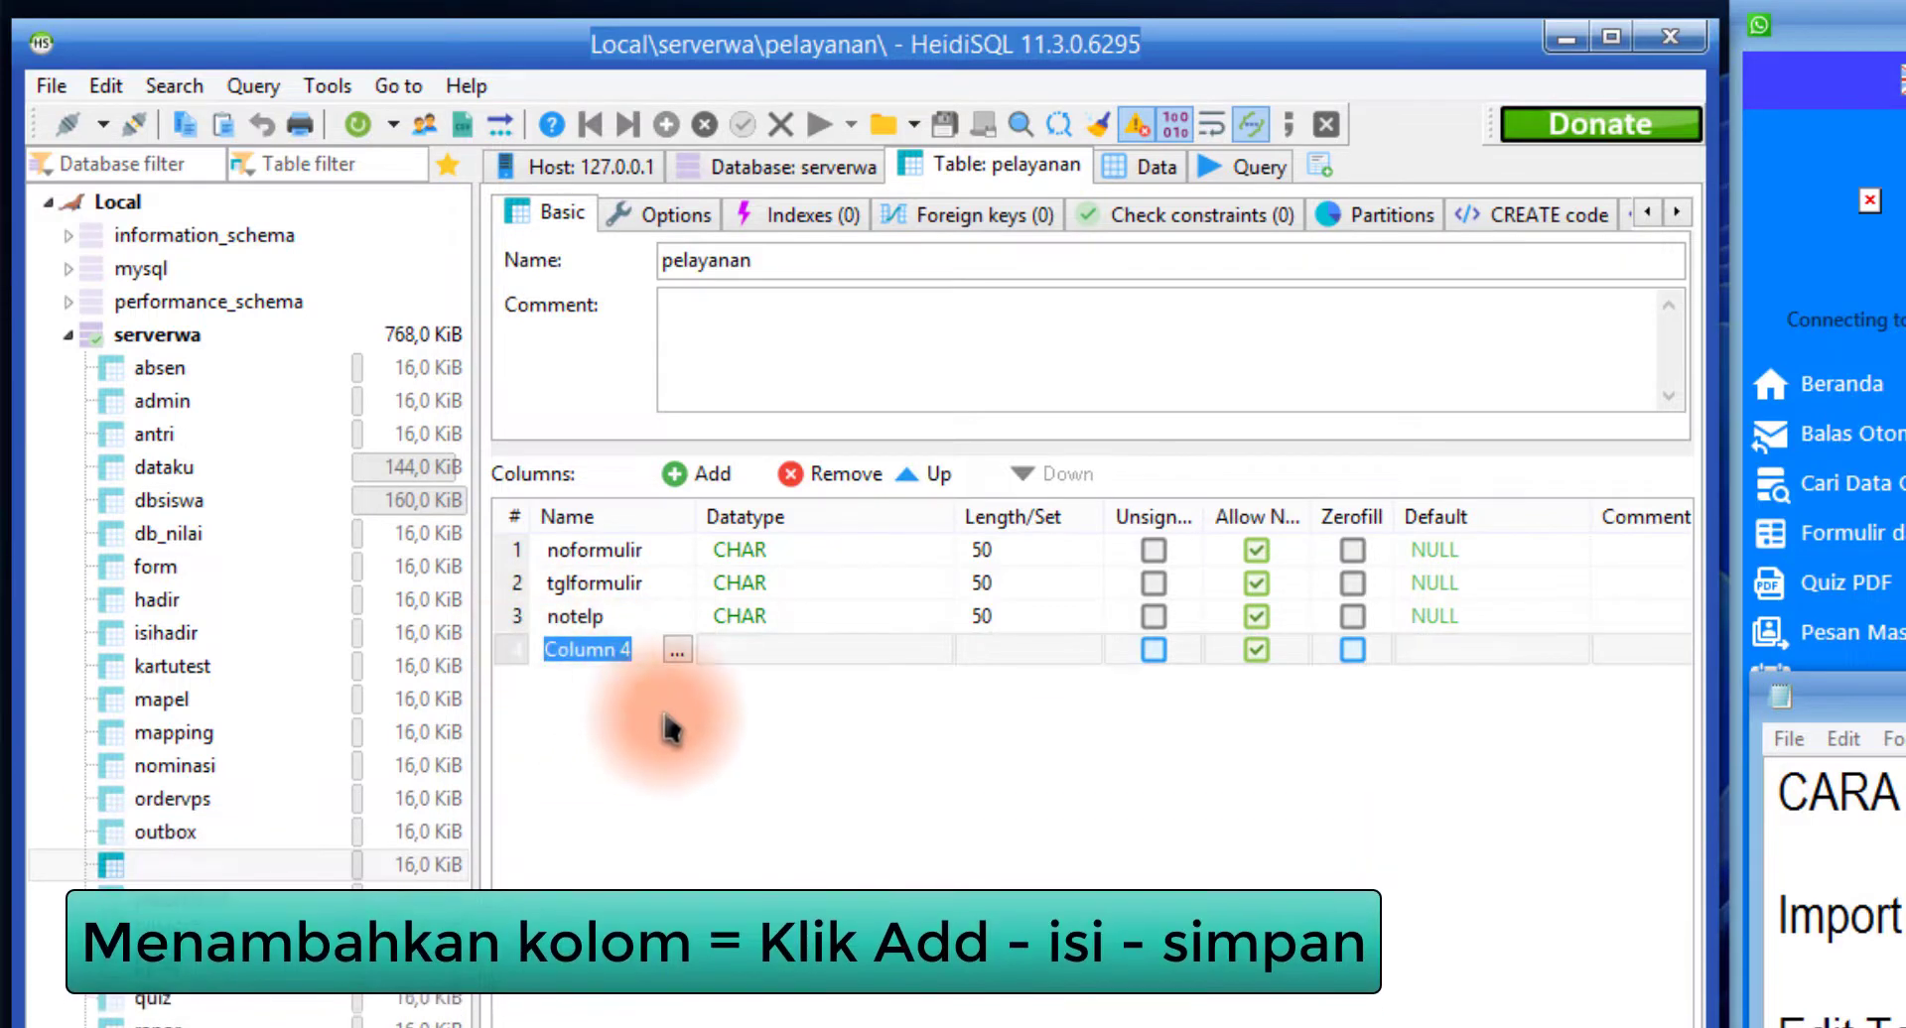
text(nama)
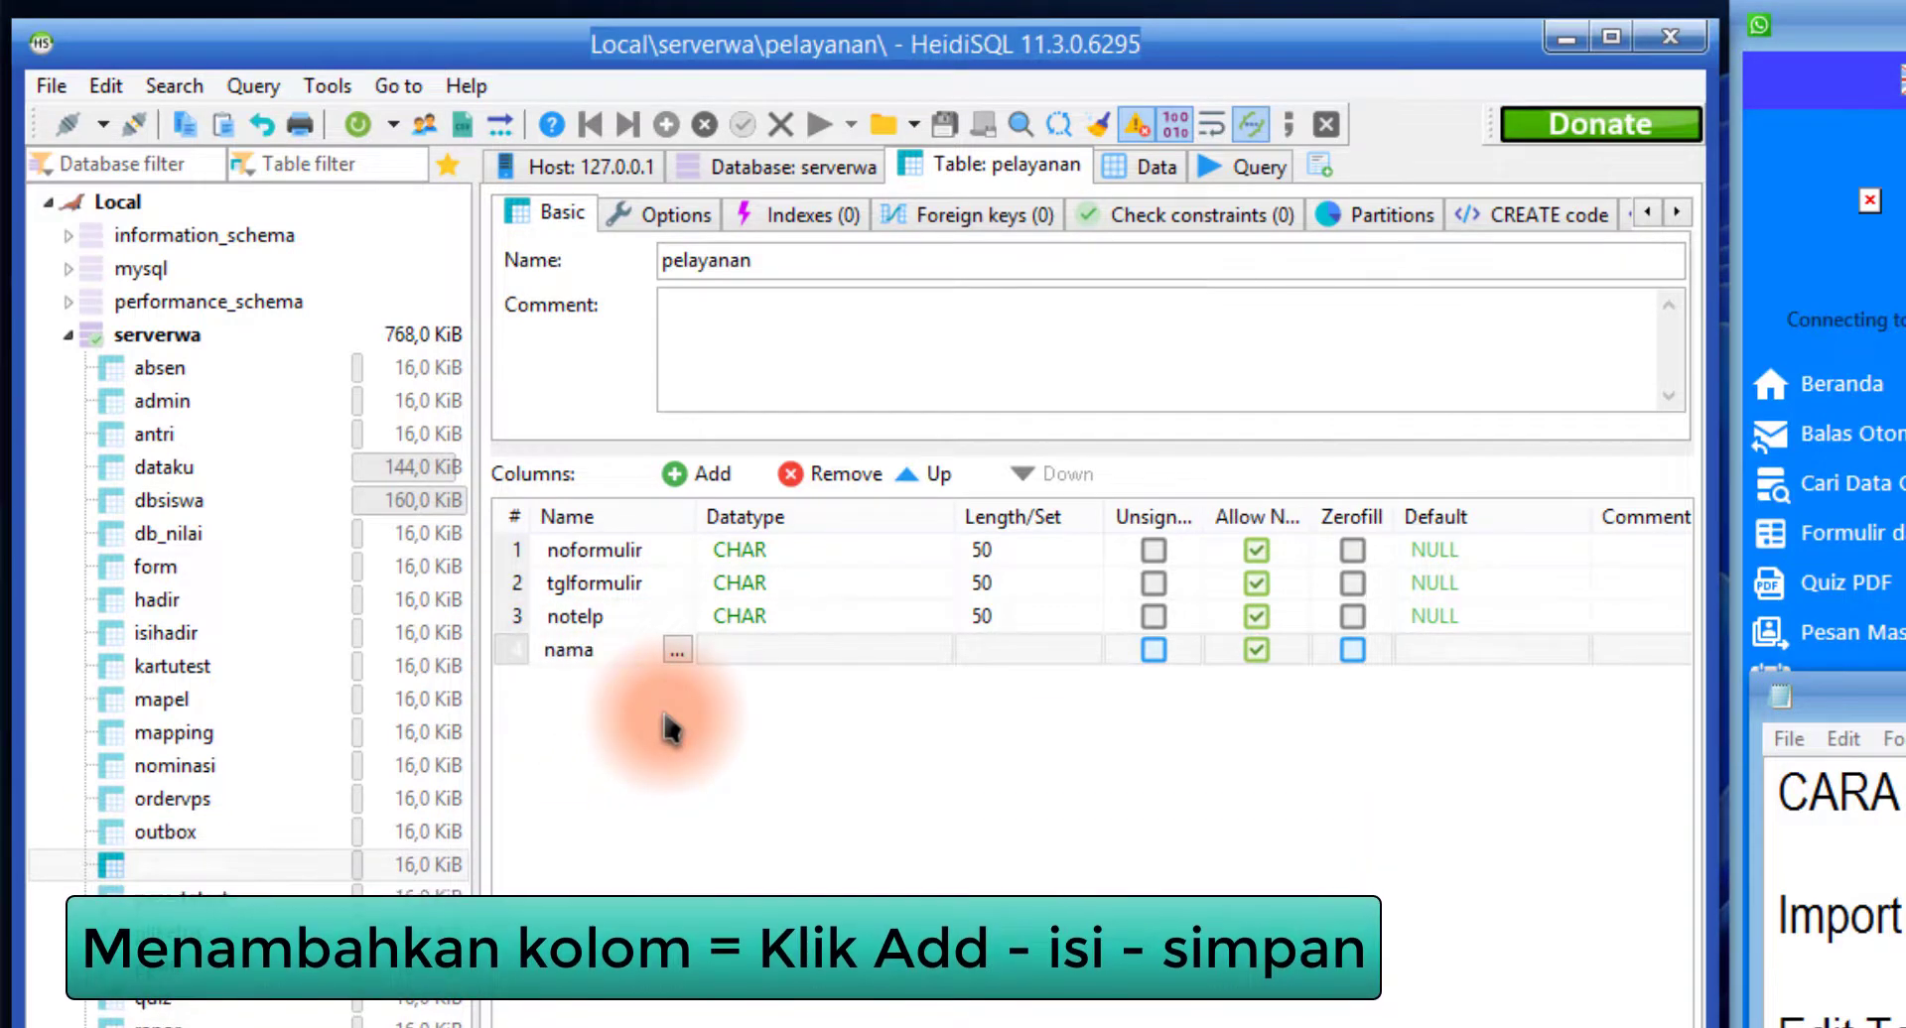
key(Return)
click(812, 663)
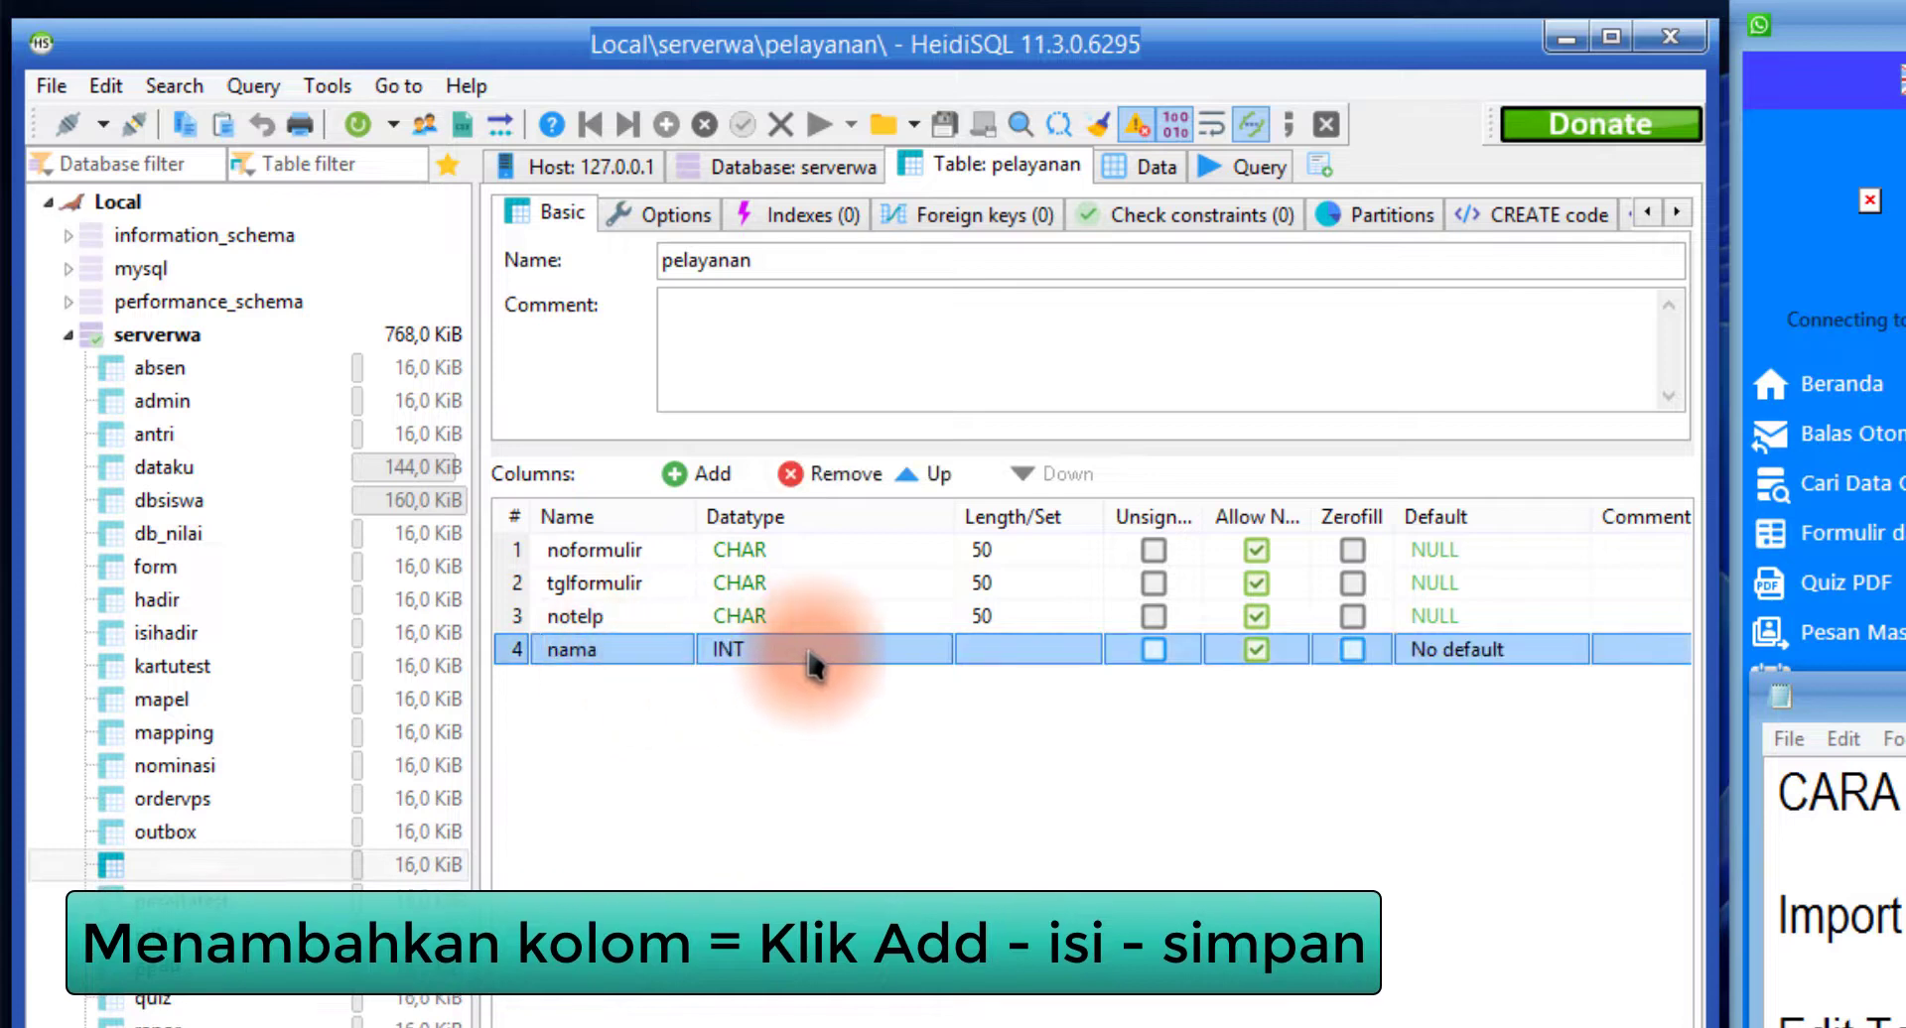
click(829, 659)
scroll(822, 854, down, 3)
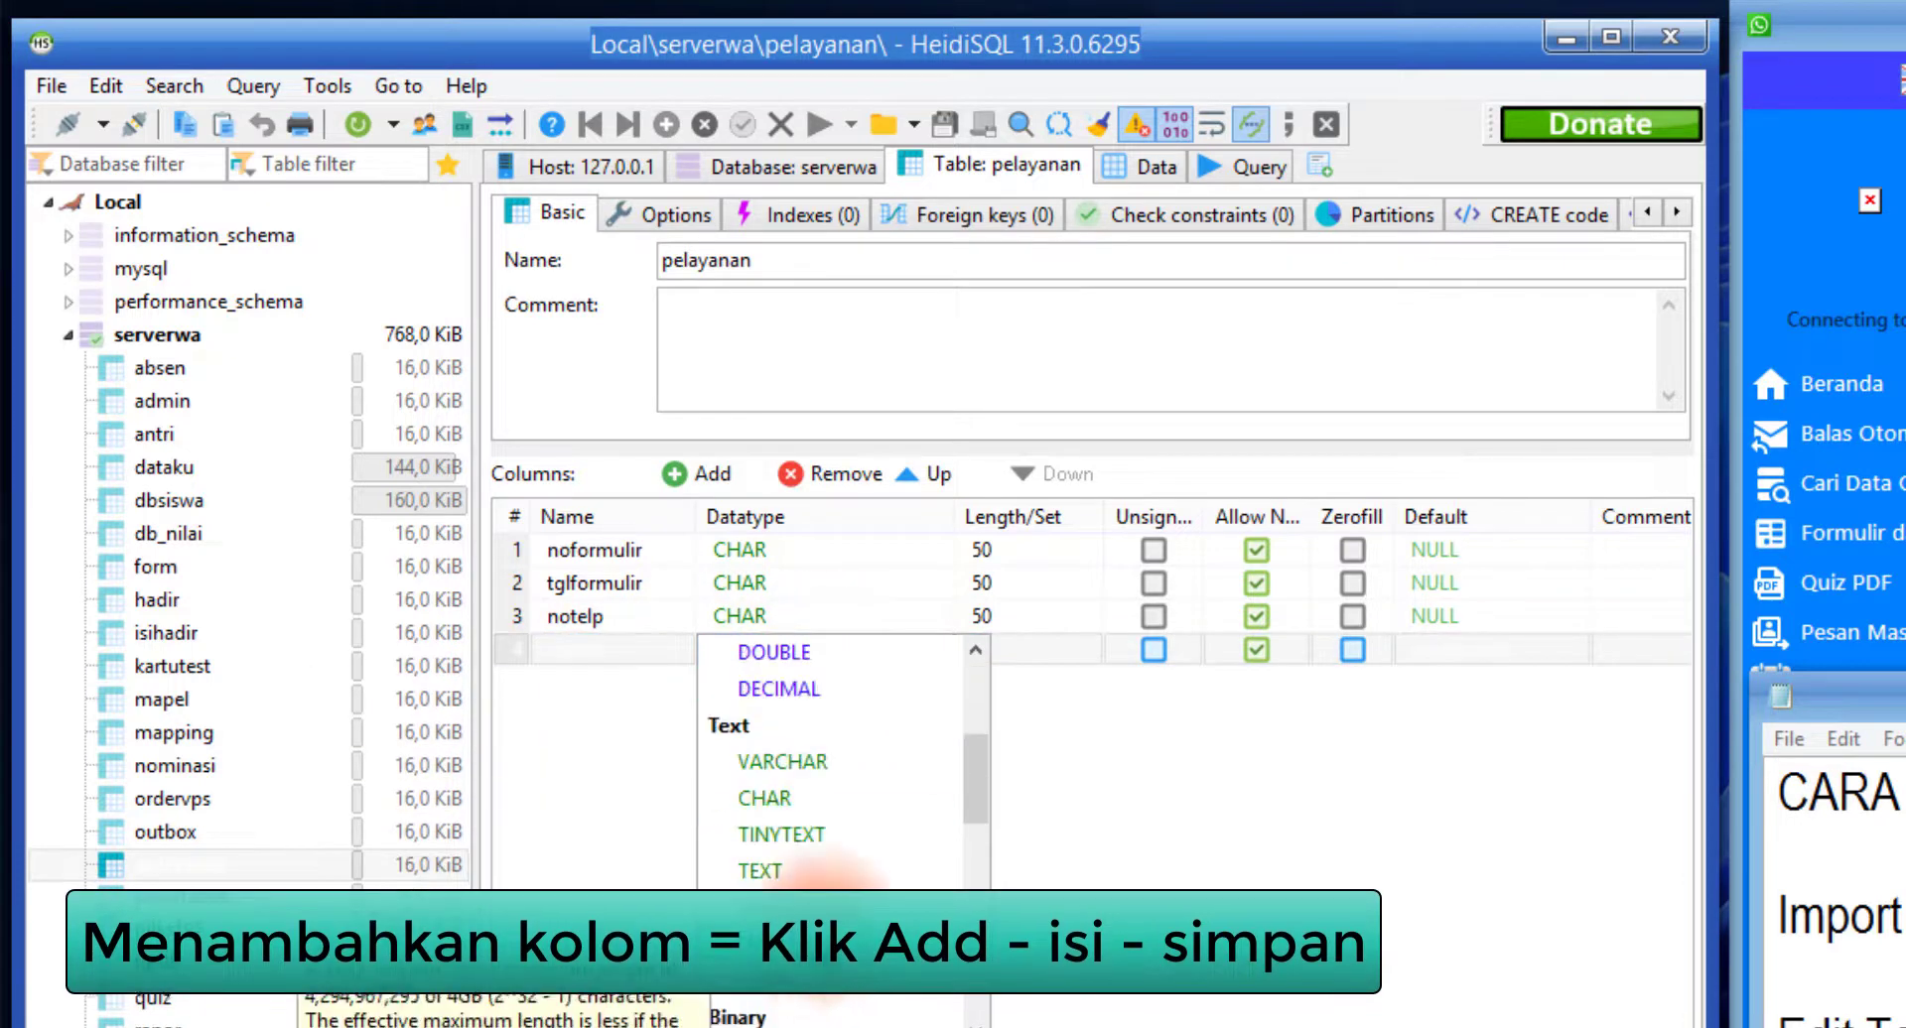
click(830, 798)
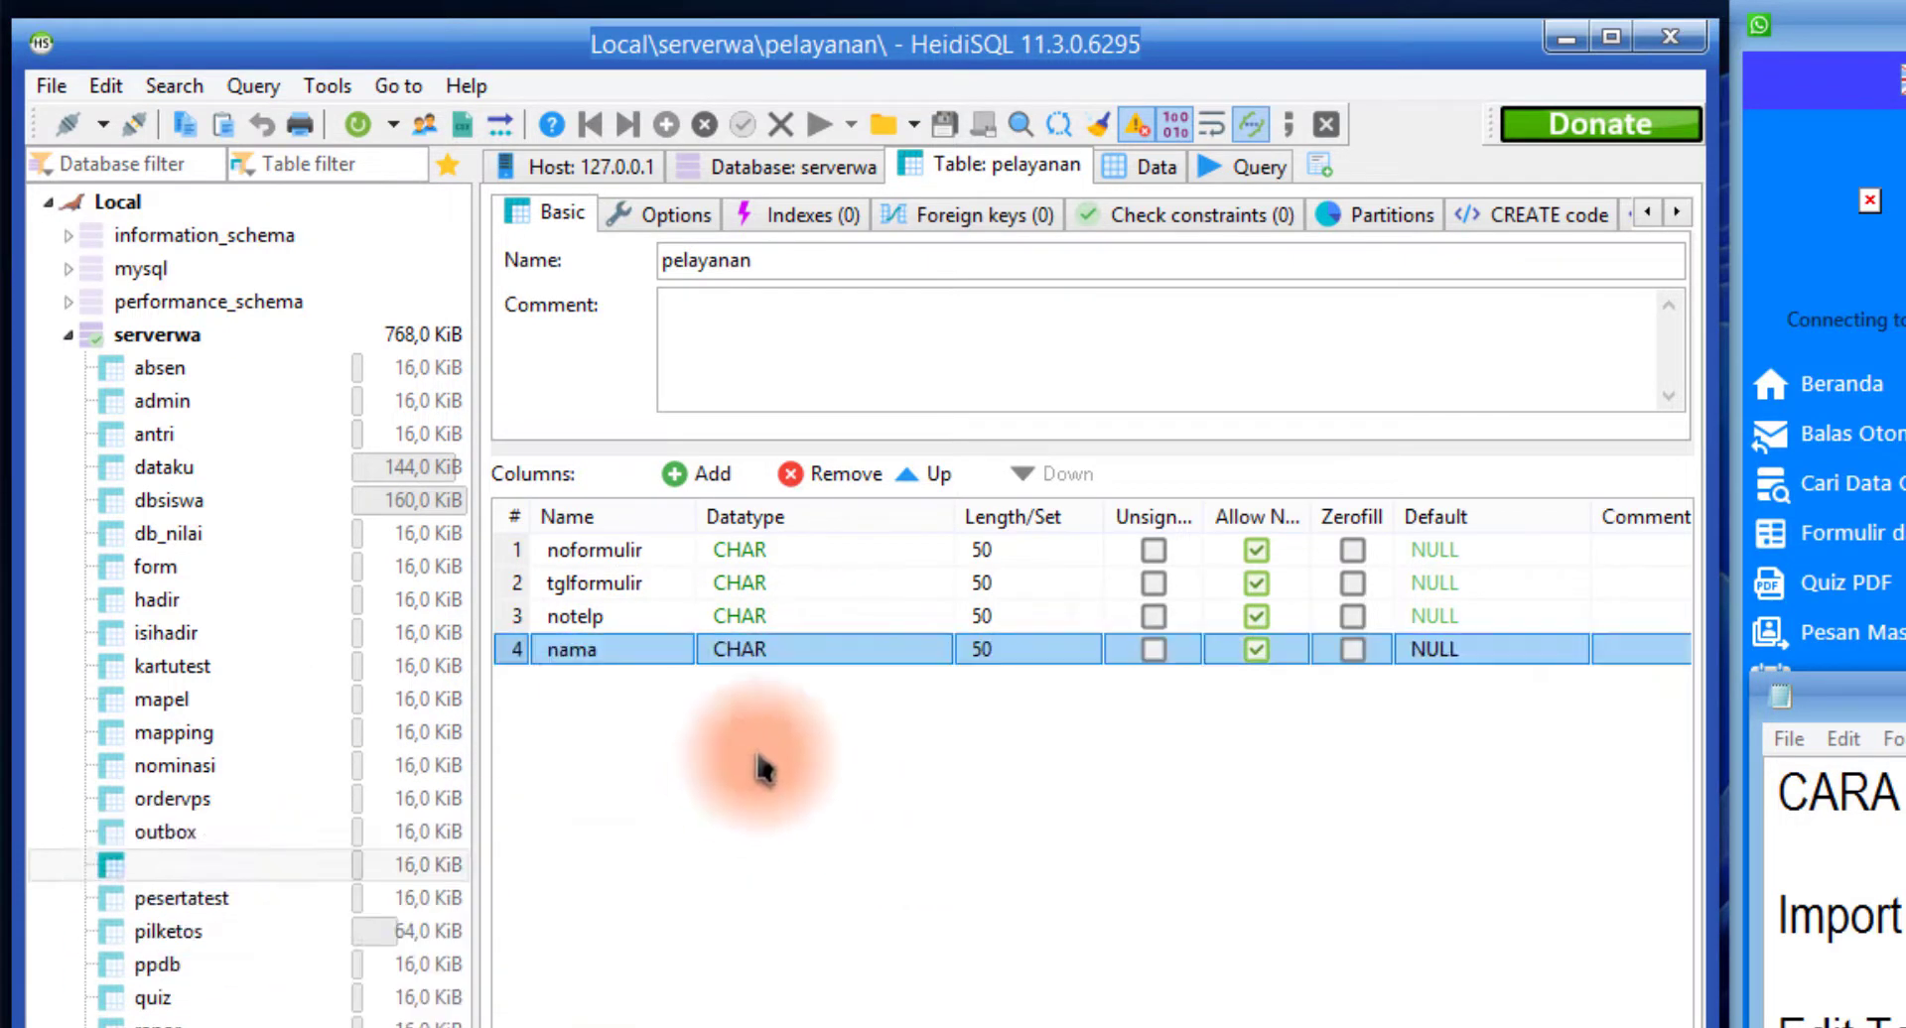
click(1032, 655)
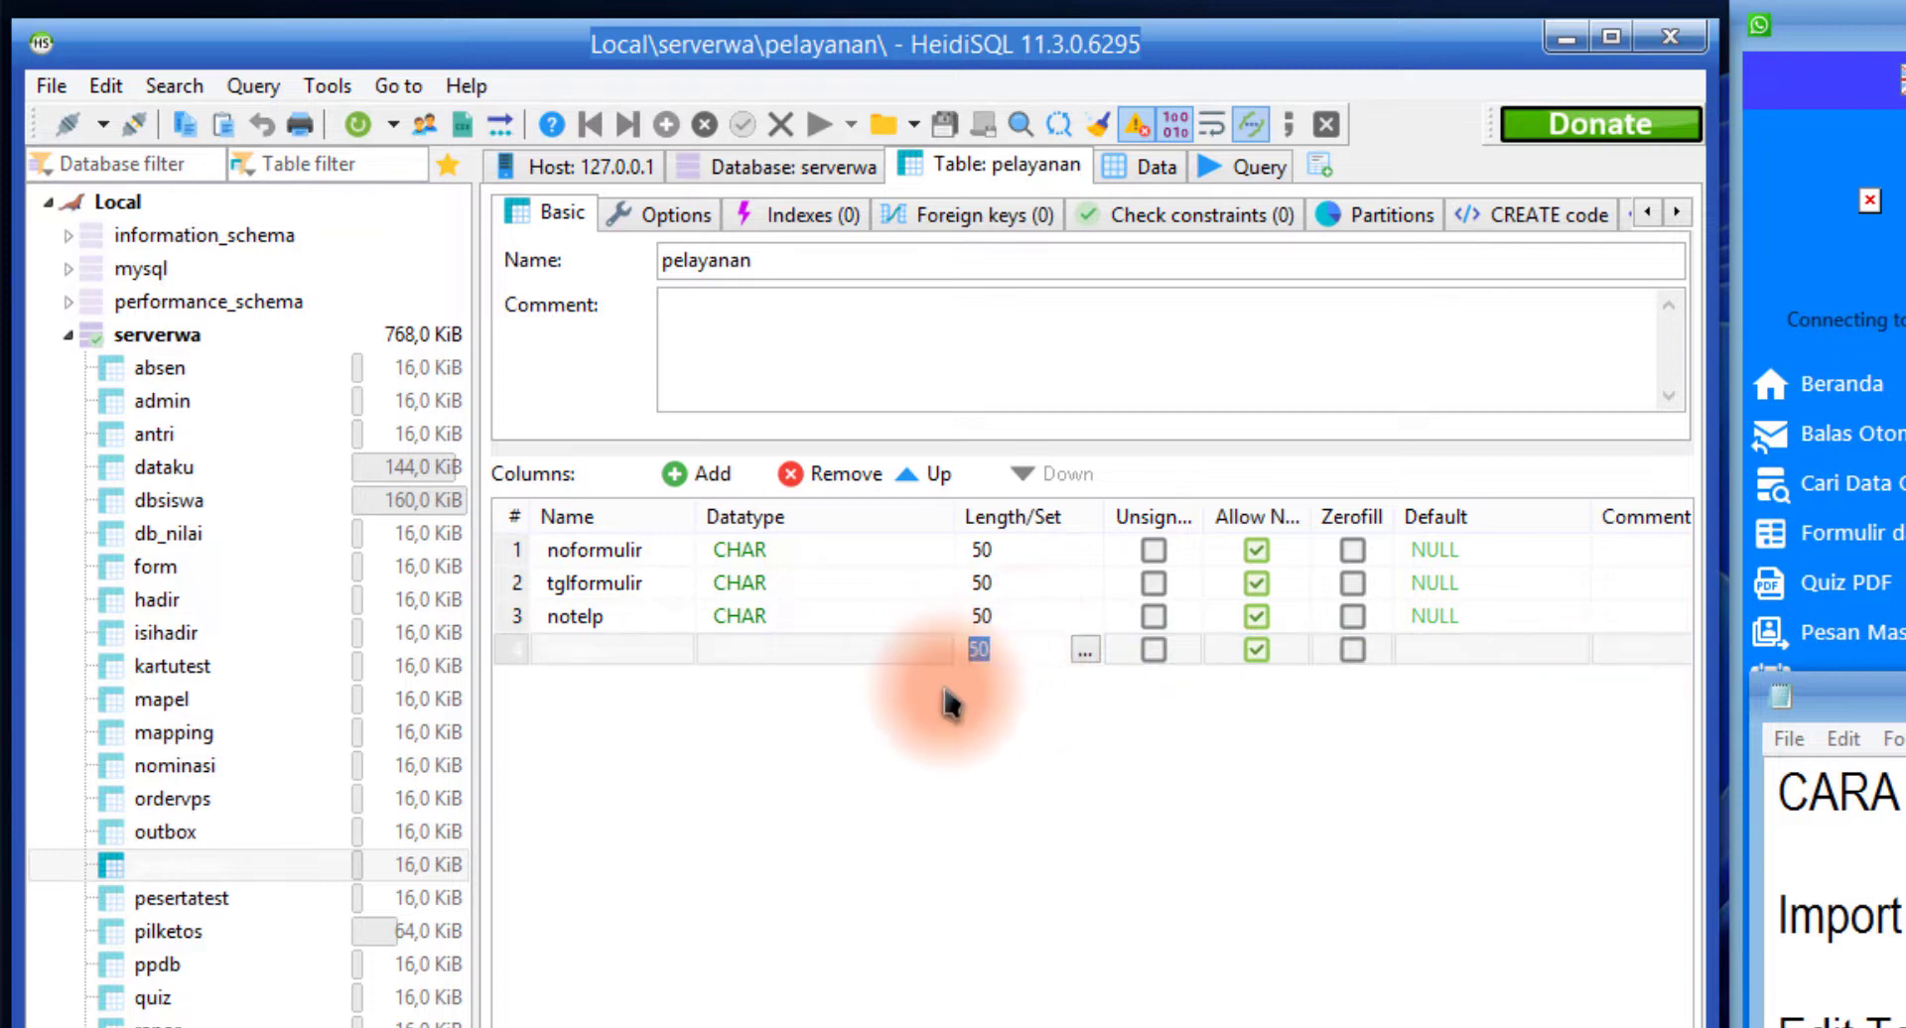
click(659, 695)
Add a fifth column named alamat to the pelayanan table
click(674, 473)
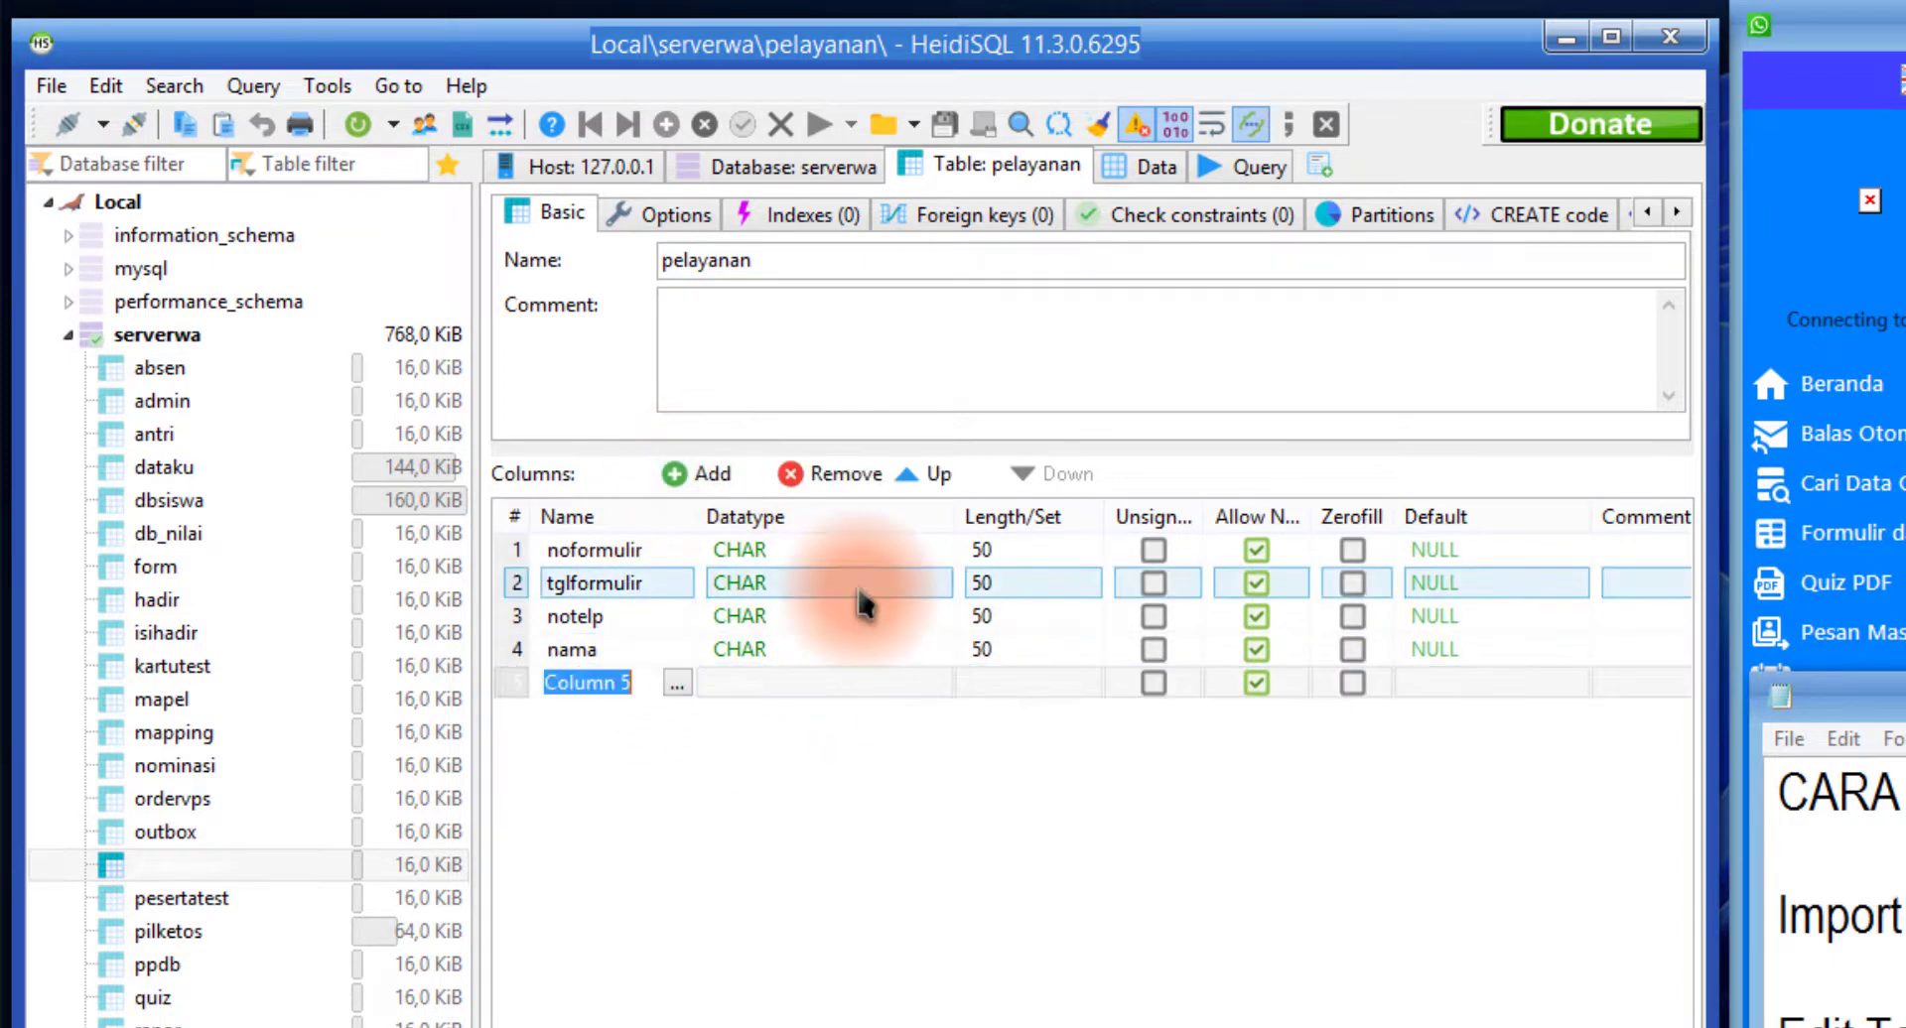
text(a)
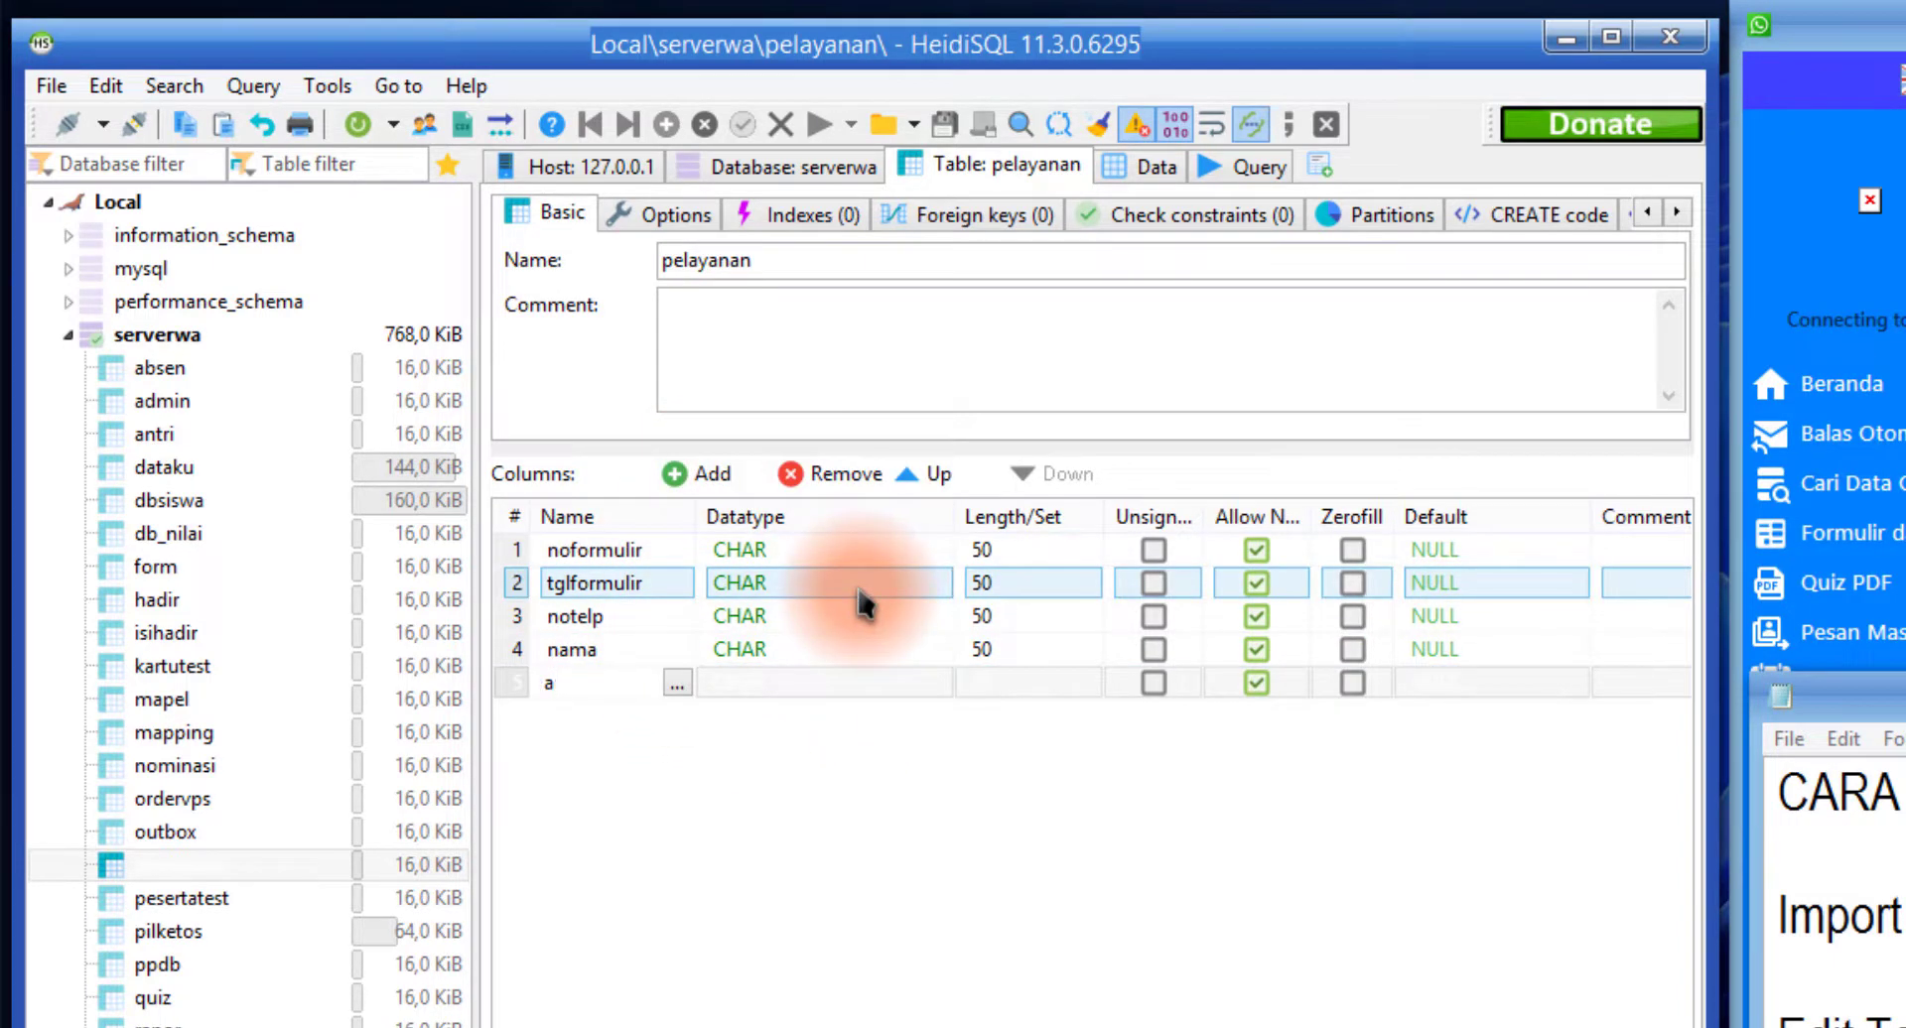
text(lamat)
click(989, 799)
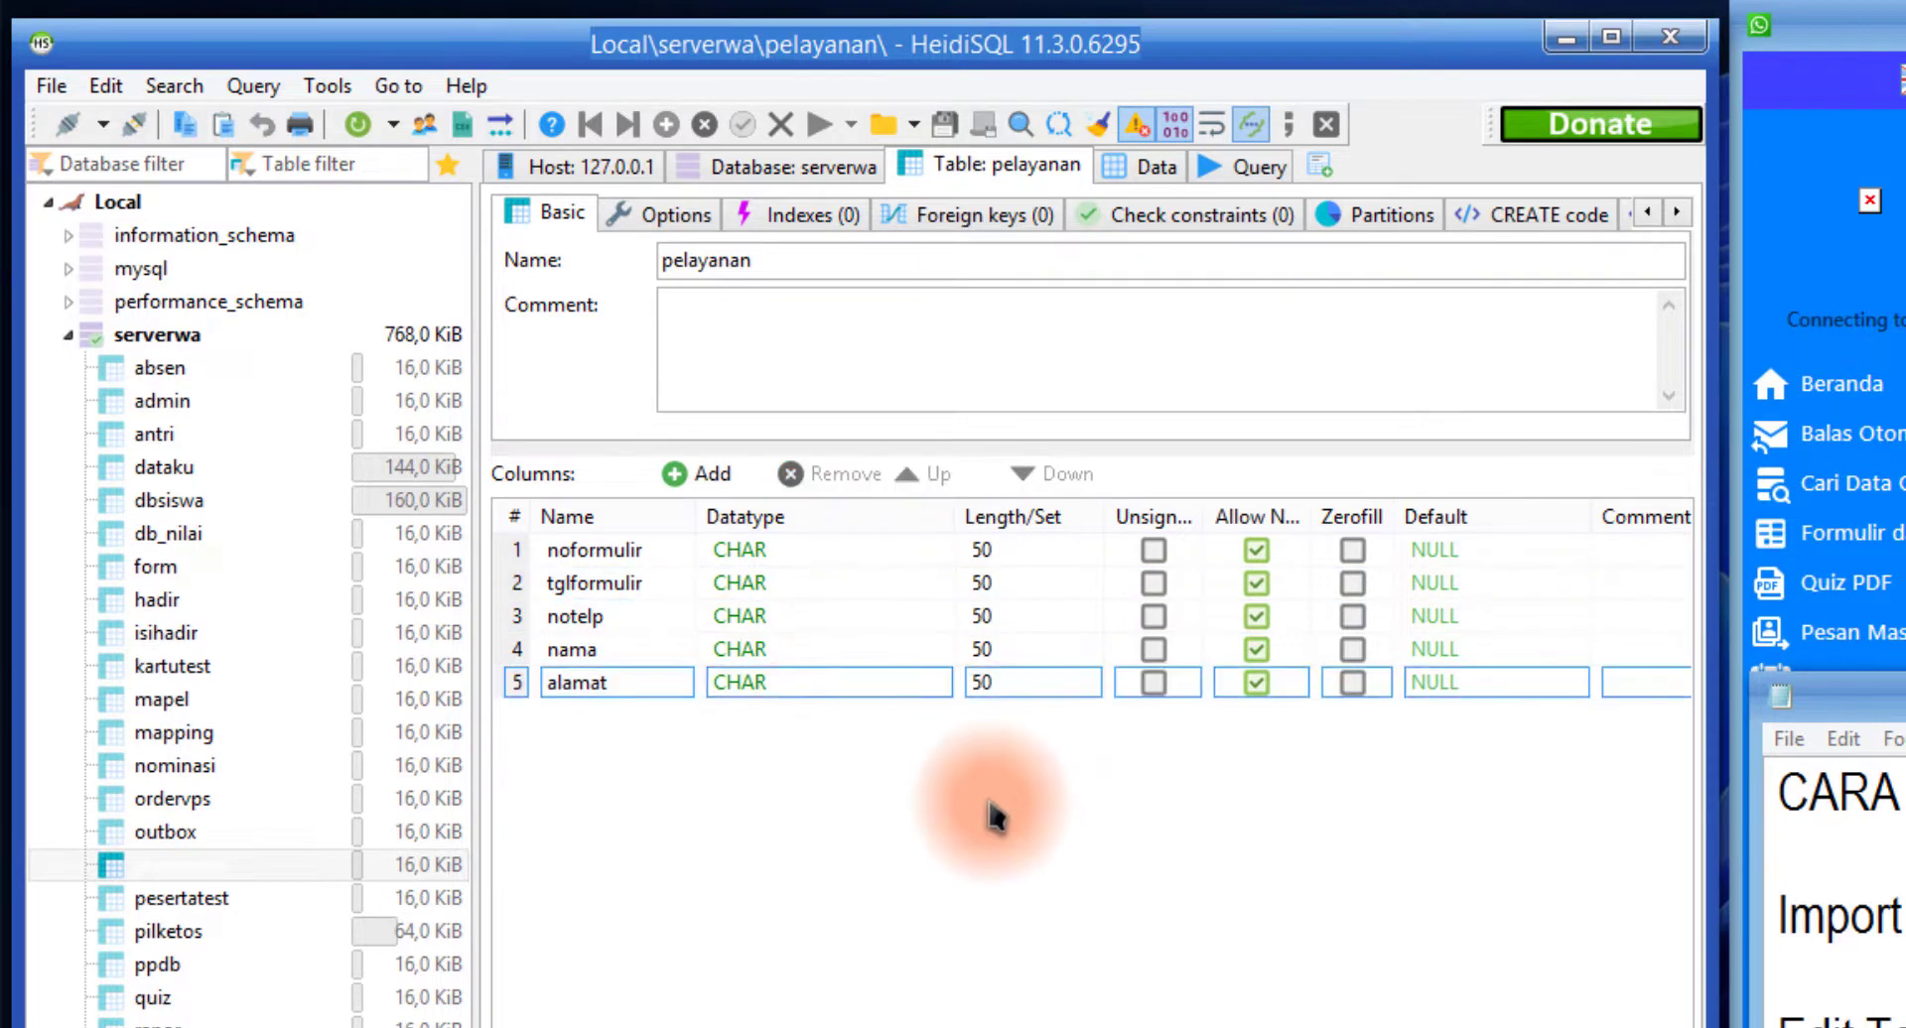
click(1034, 688)
click(1044, 695)
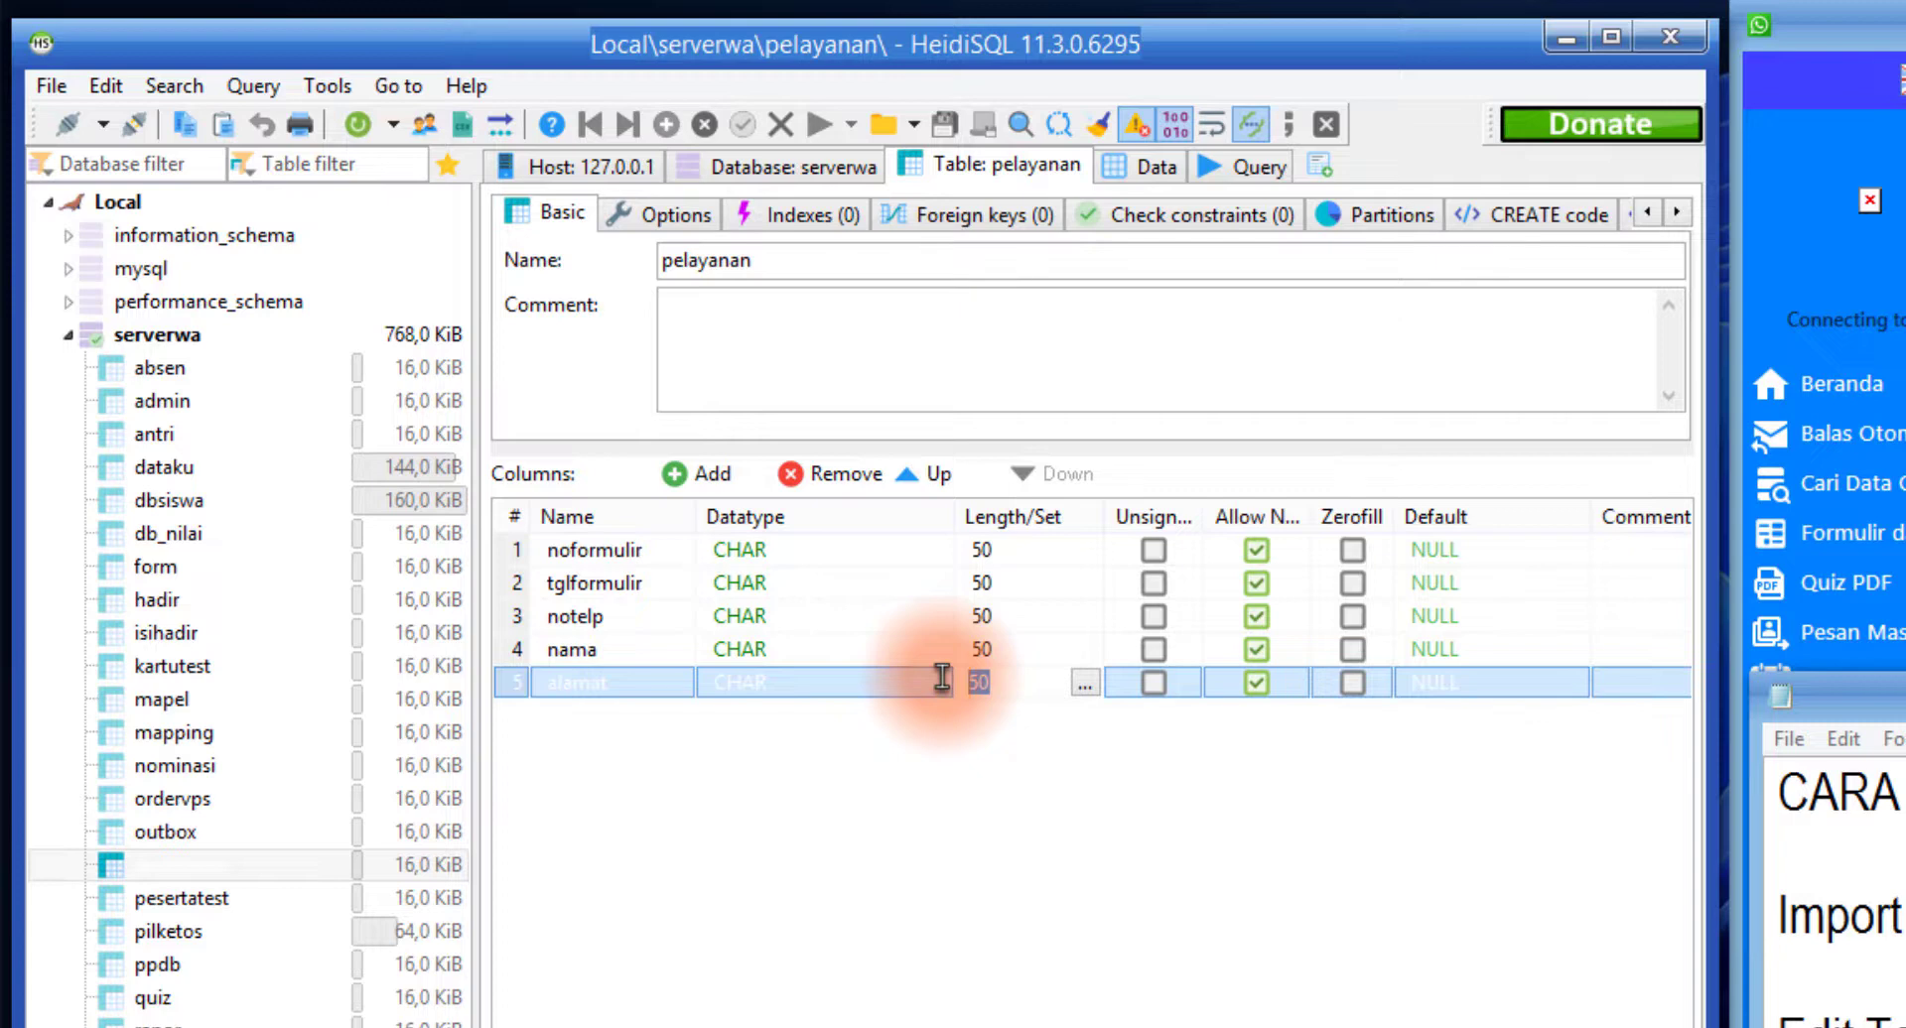
click(861, 762)
Set the alamat column's datatype to VARCHAR and its length to 1000
click(791, 684)
click(862, 685)
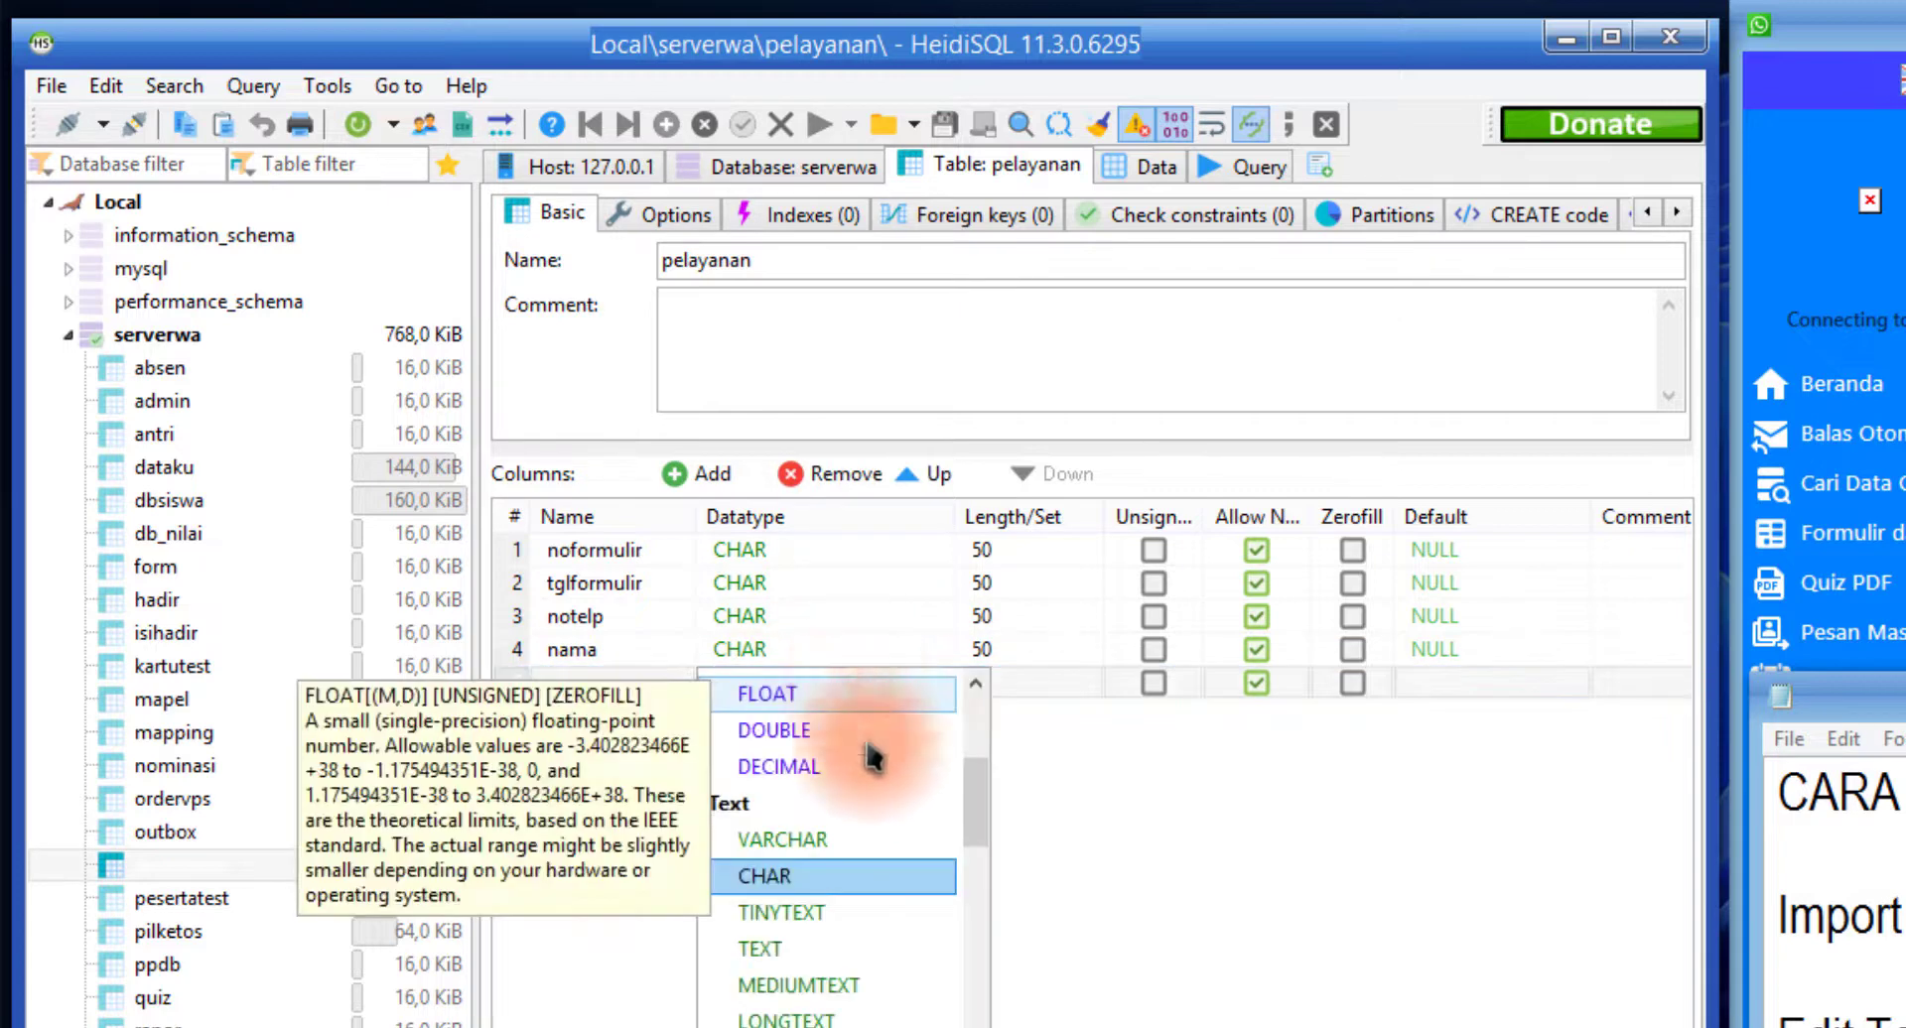
click(851, 842)
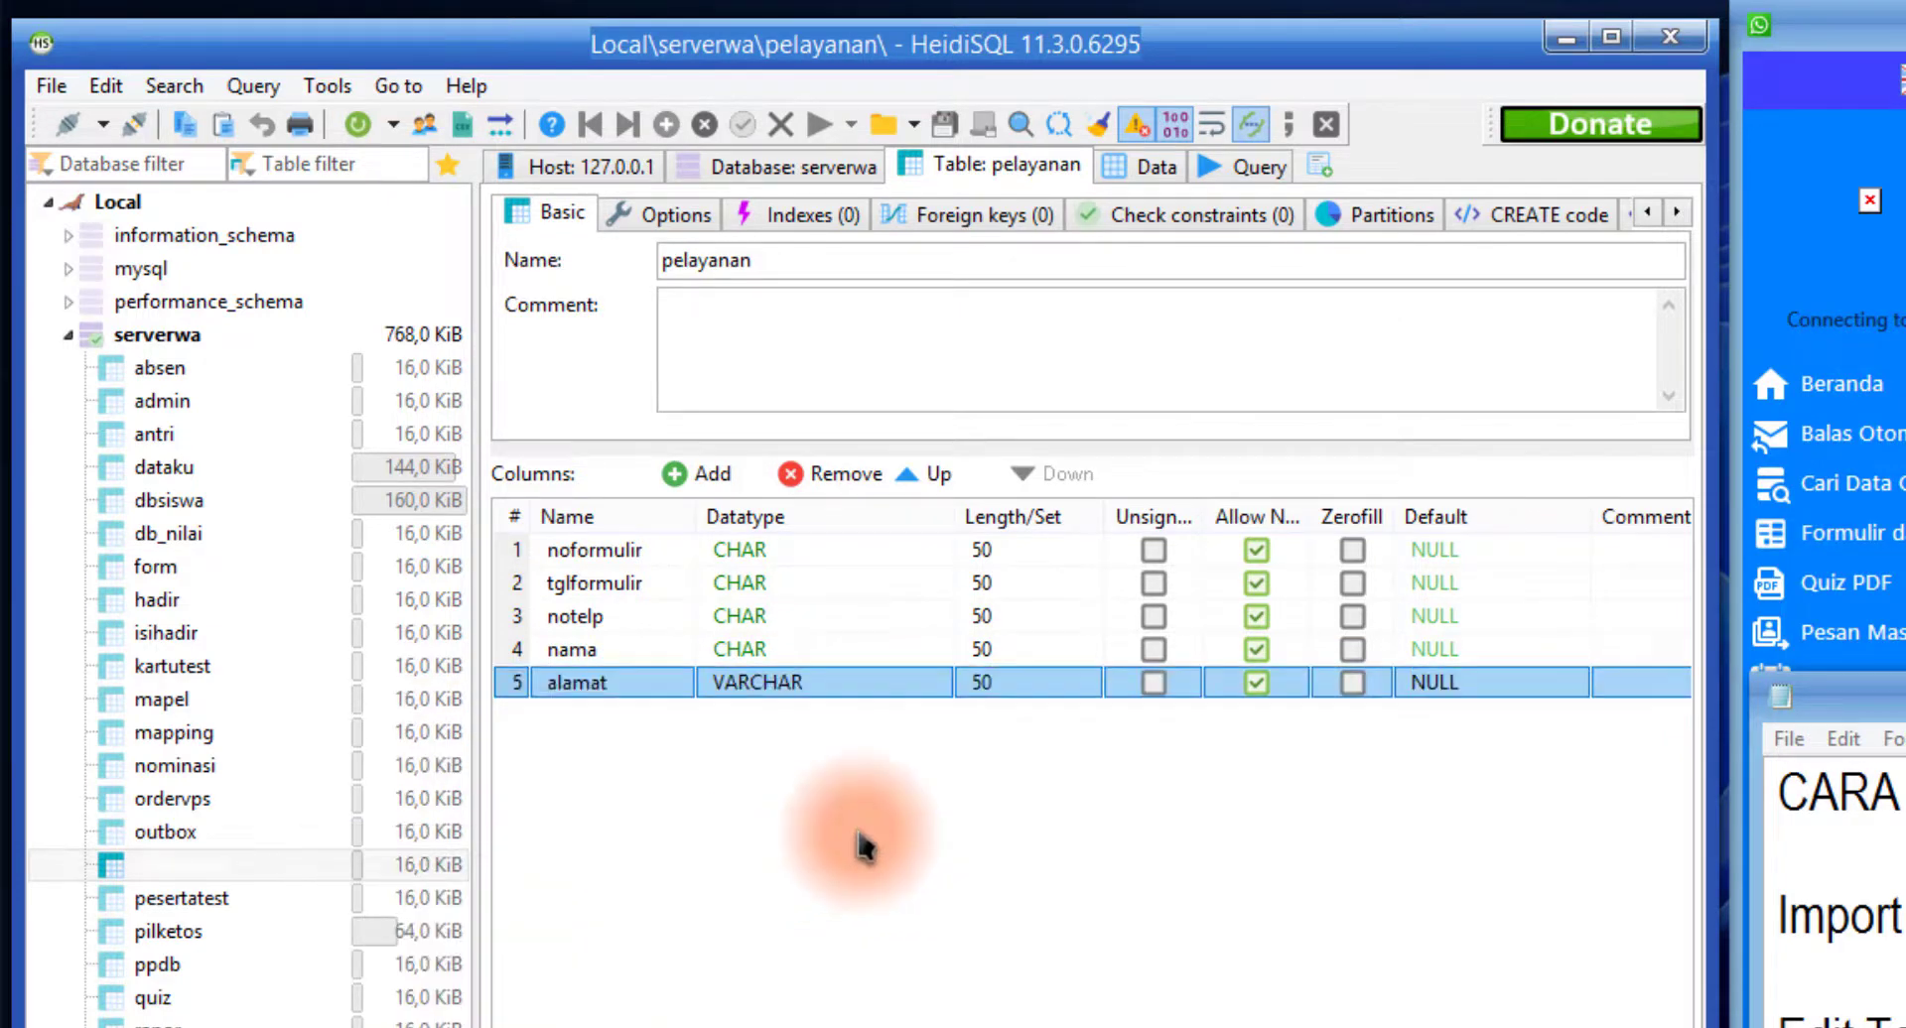
click(1027, 695)
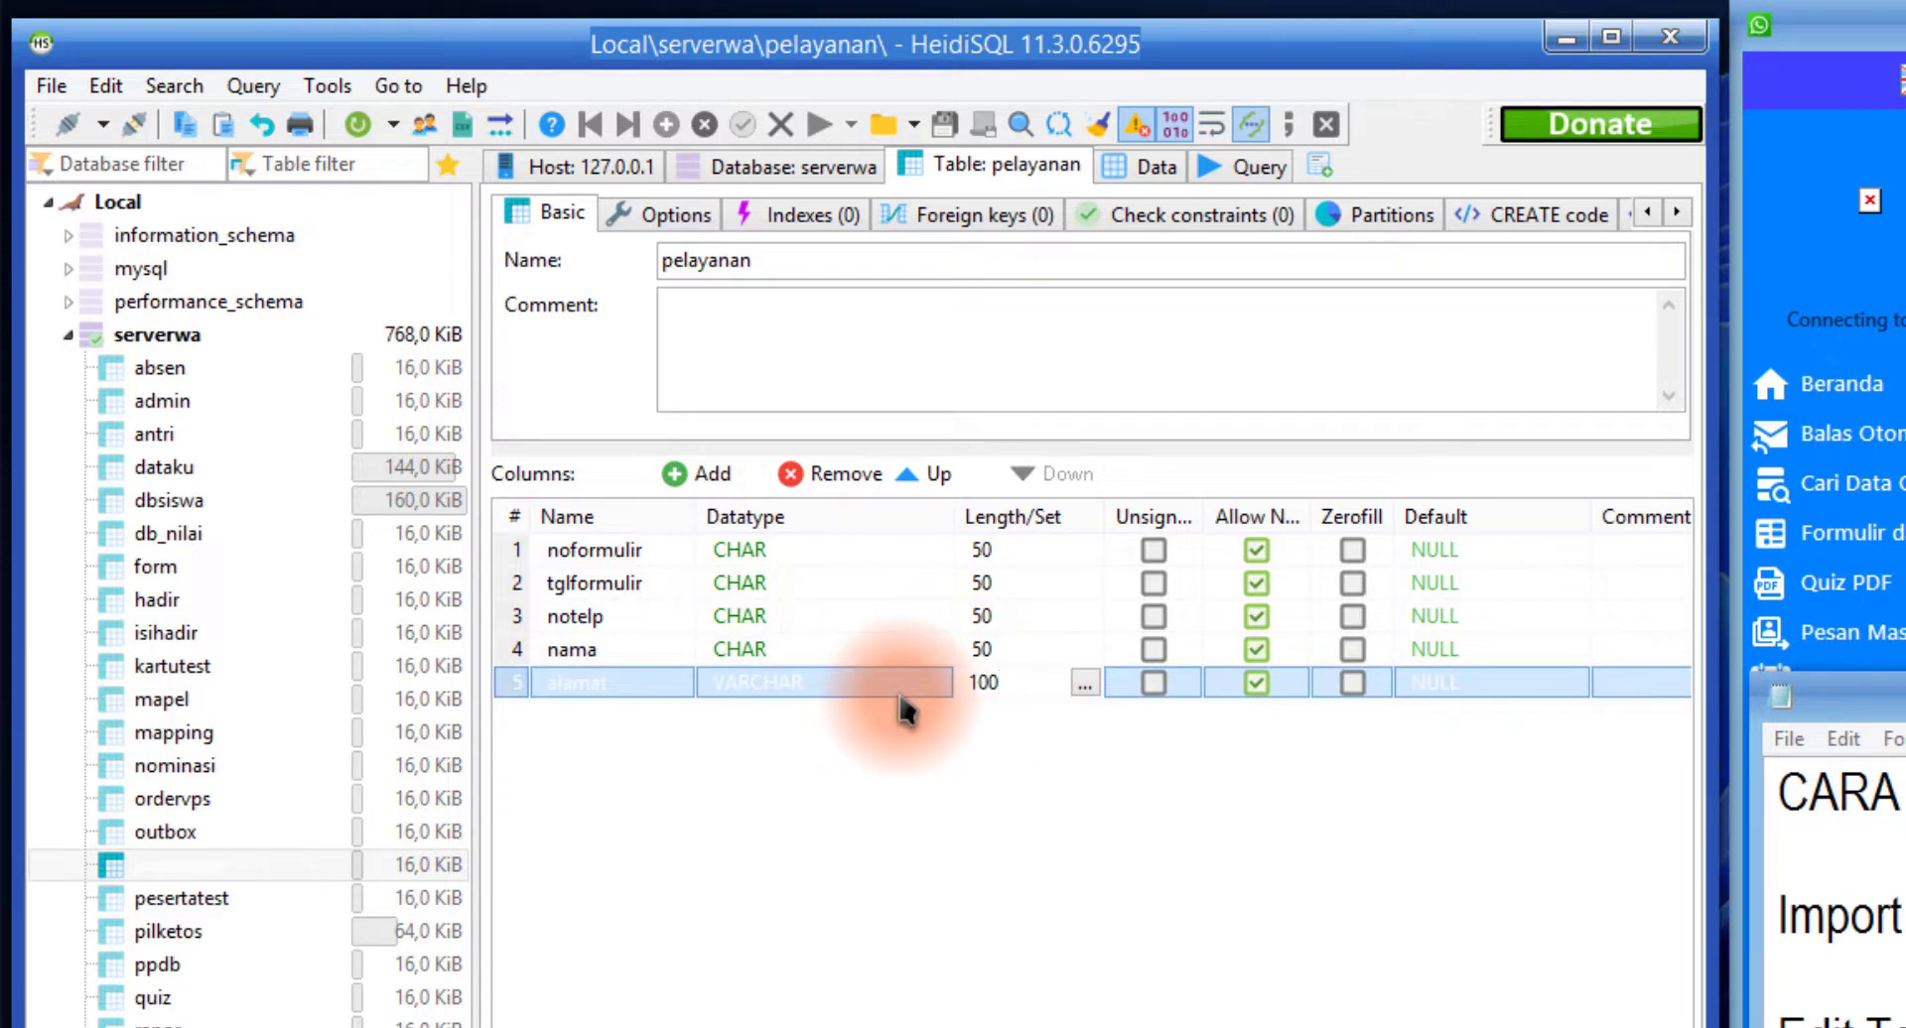
click(1092, 871)
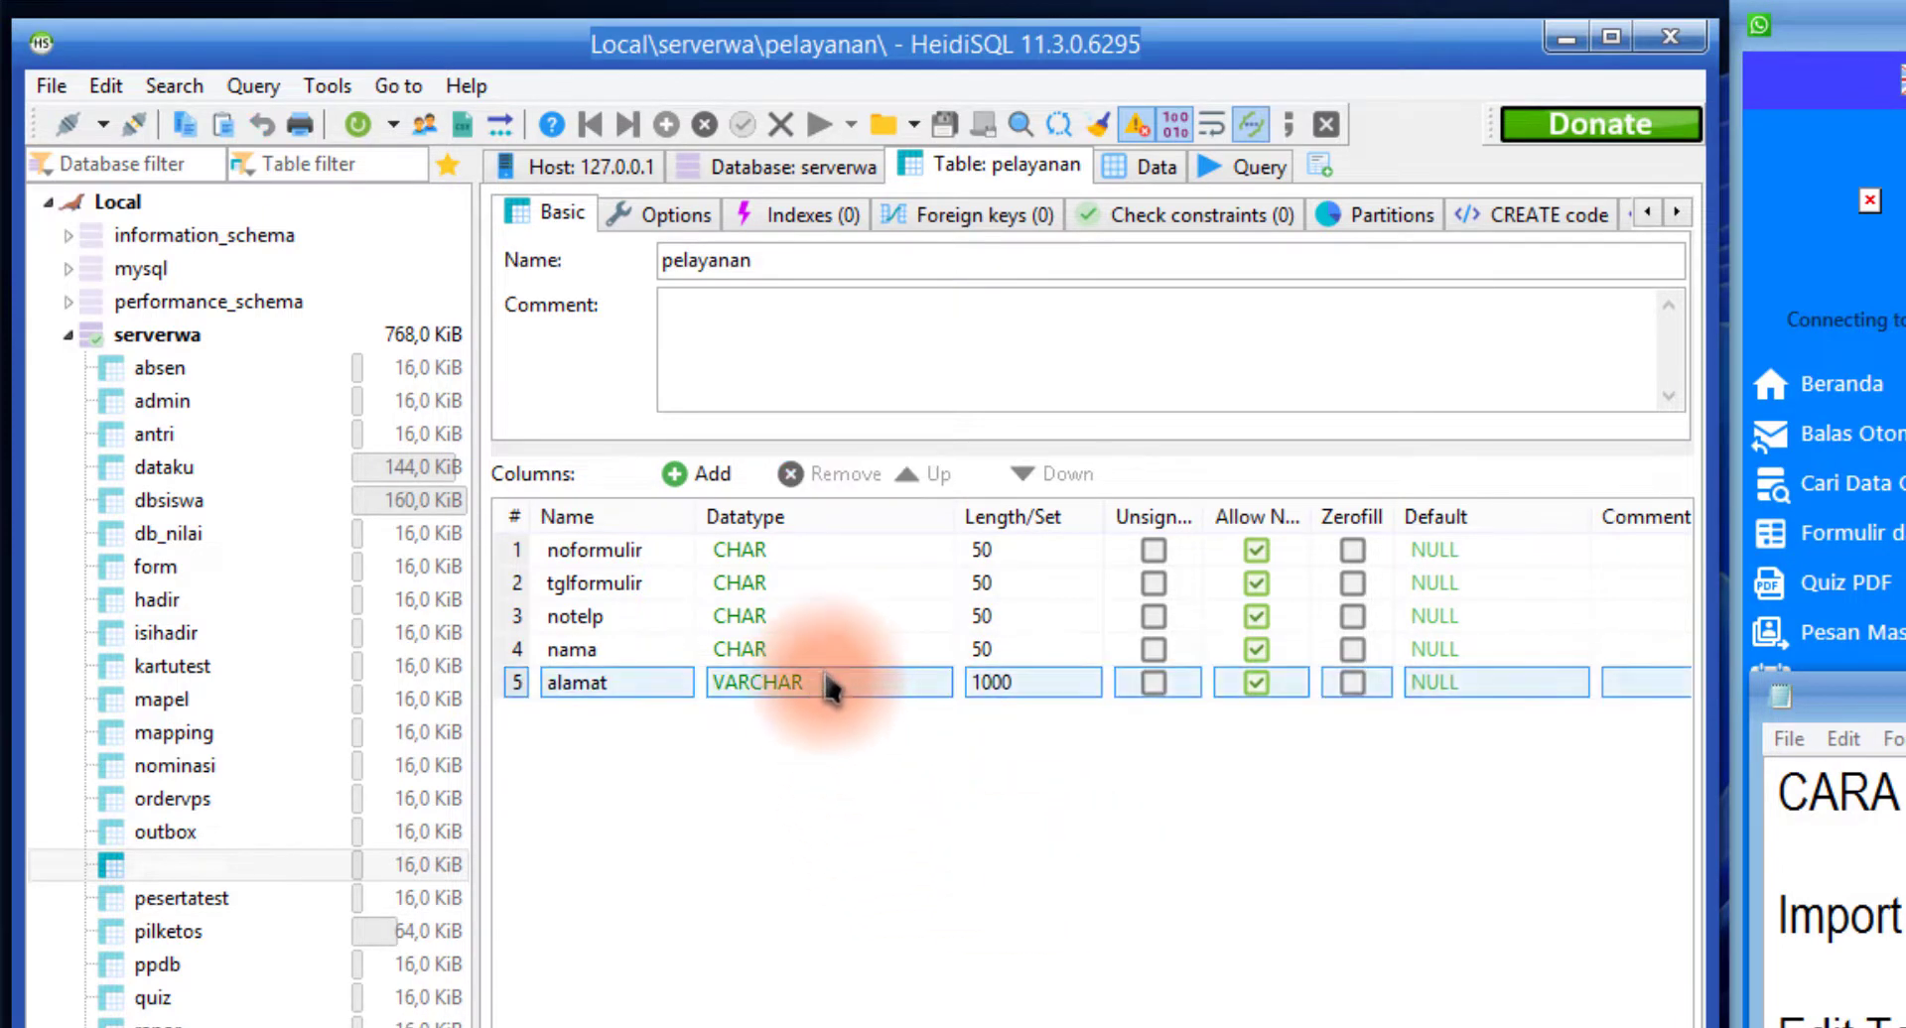
click(1030, 687)
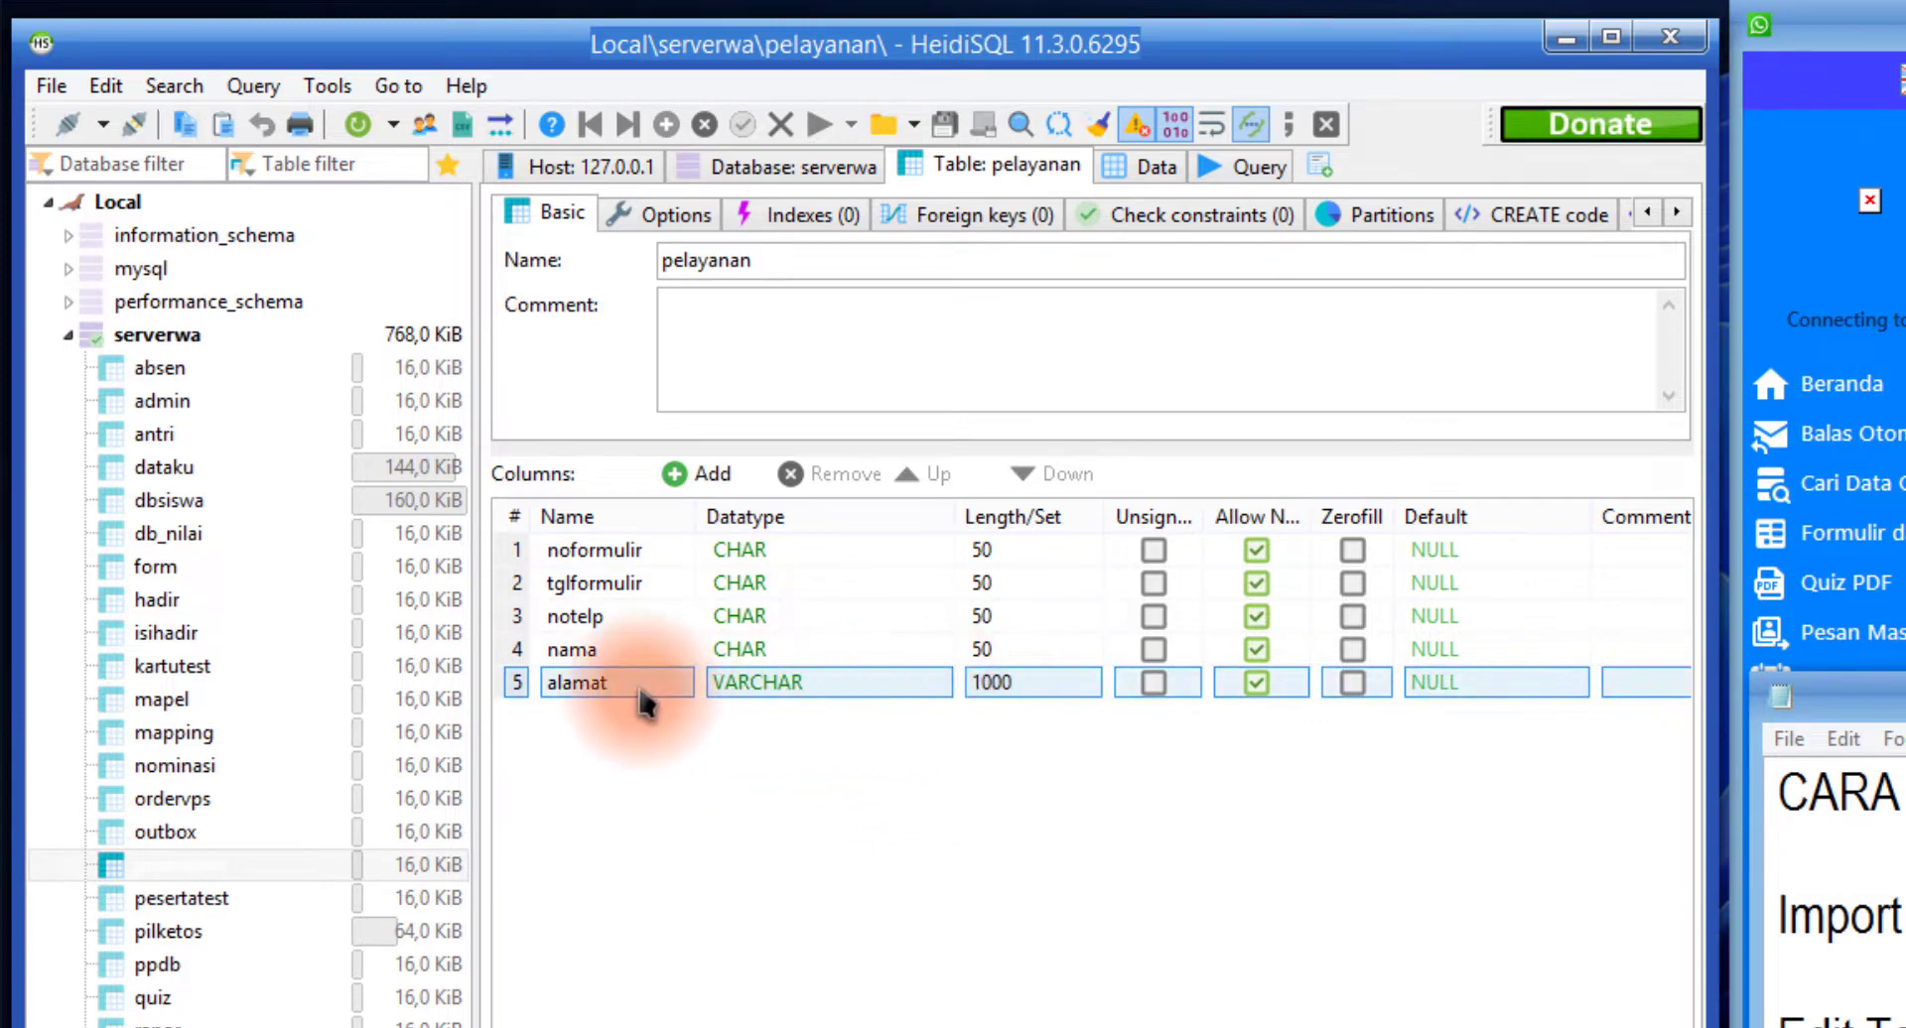
double_click(600, 685)
click(615, 656)
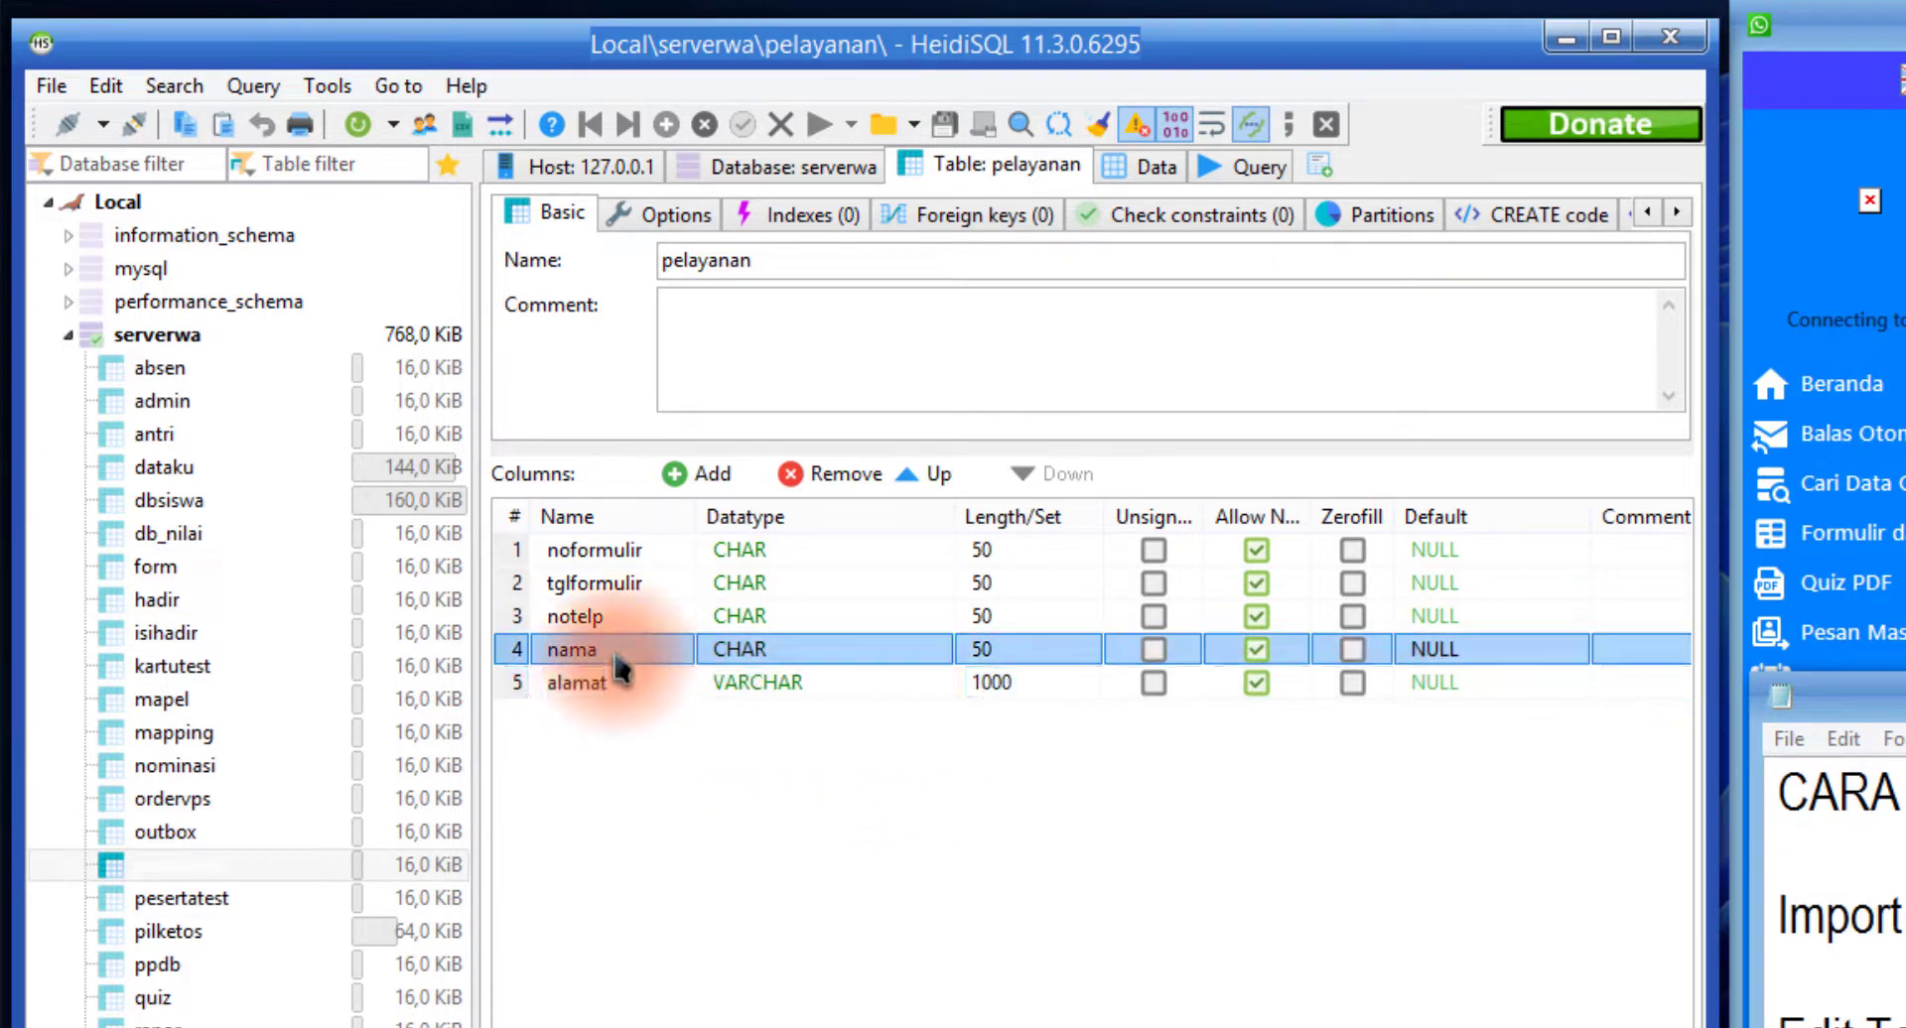
click(606, 680)
click(601, 651)
click(607, 685)
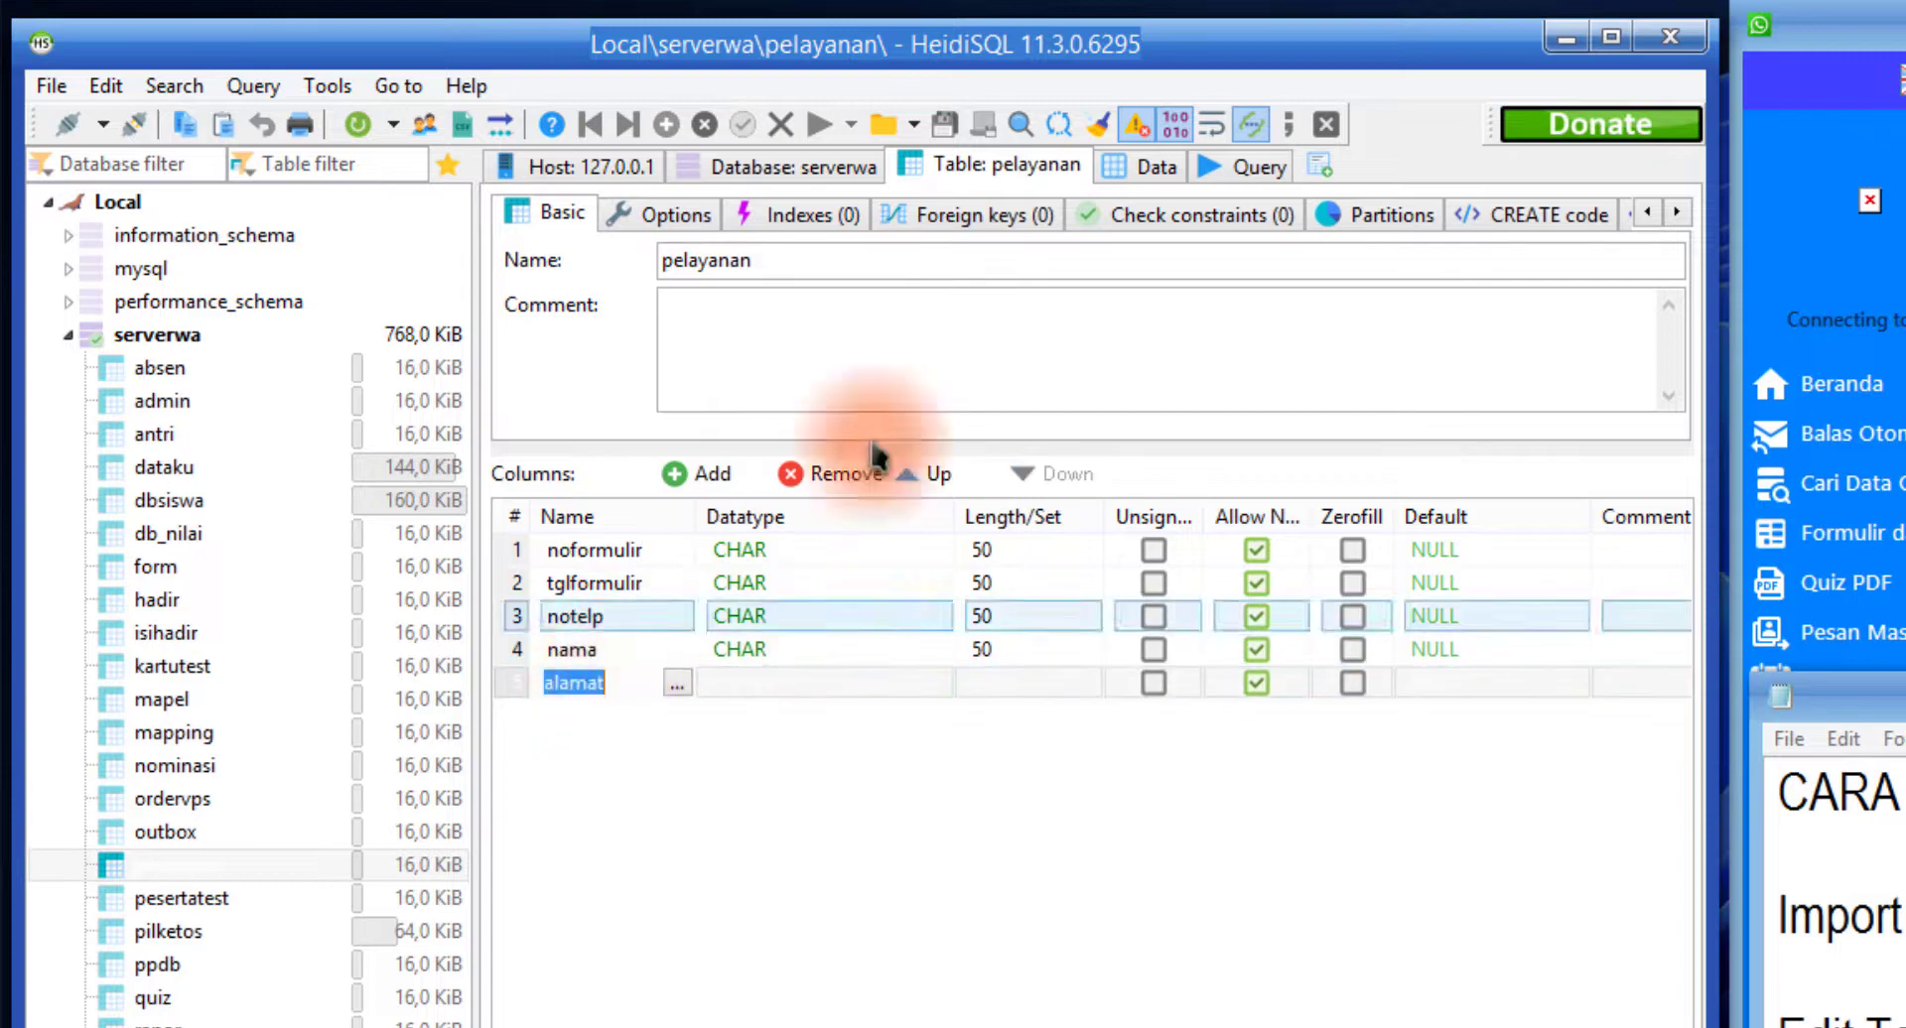
Save the pelayanan table with the new nama and alamat columns and show its data
click(1151, 167)
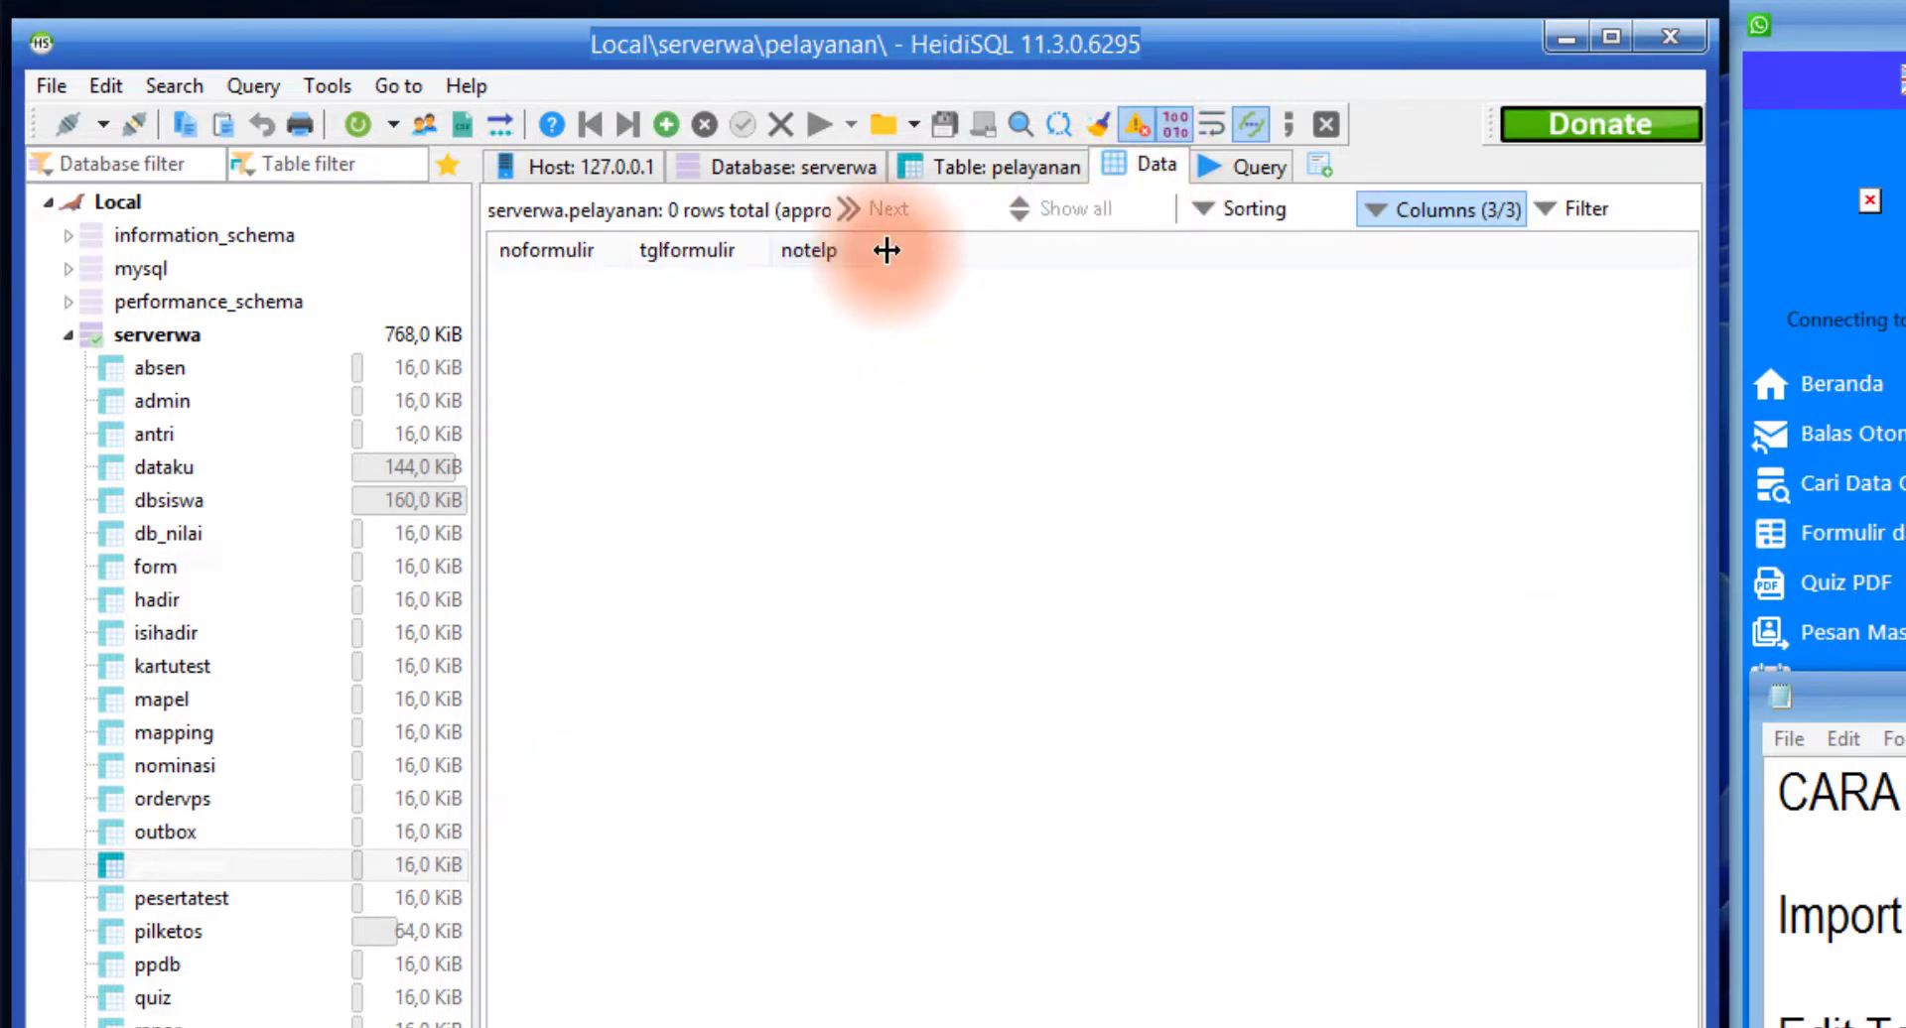
click(993, 166)
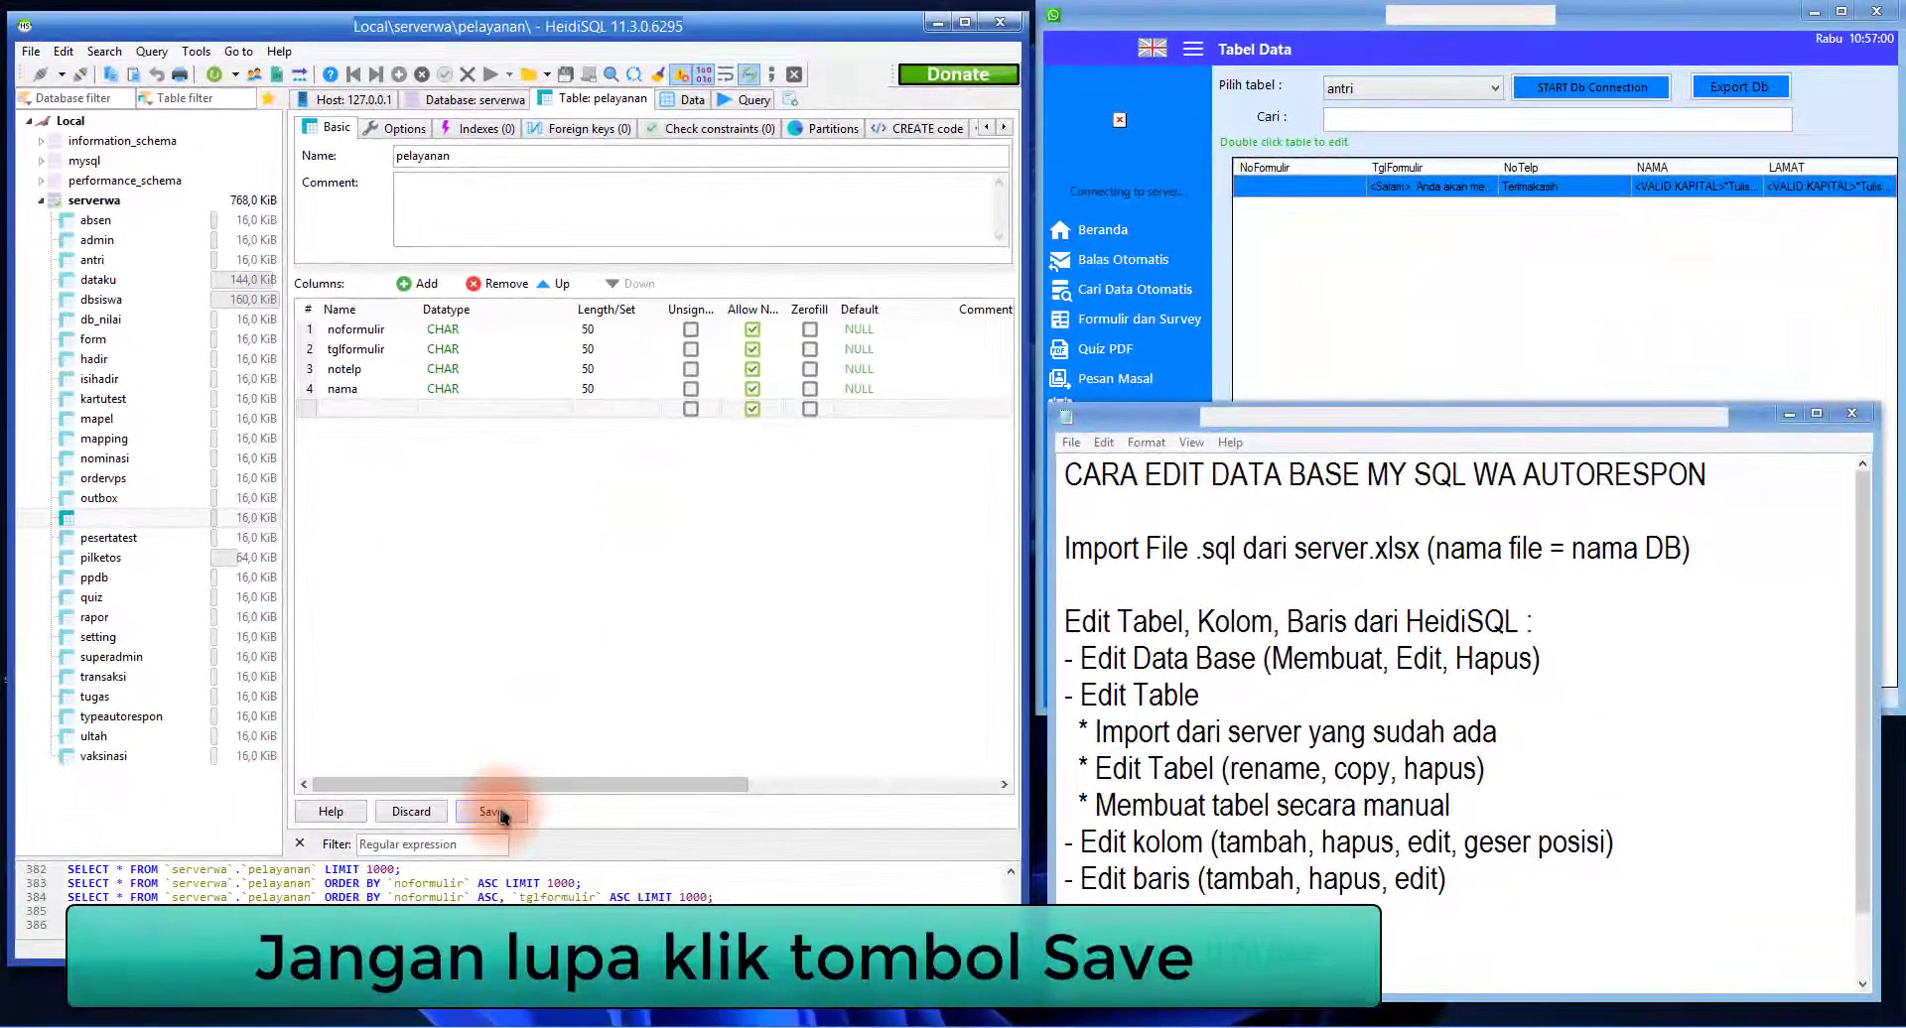
click(499, 812)
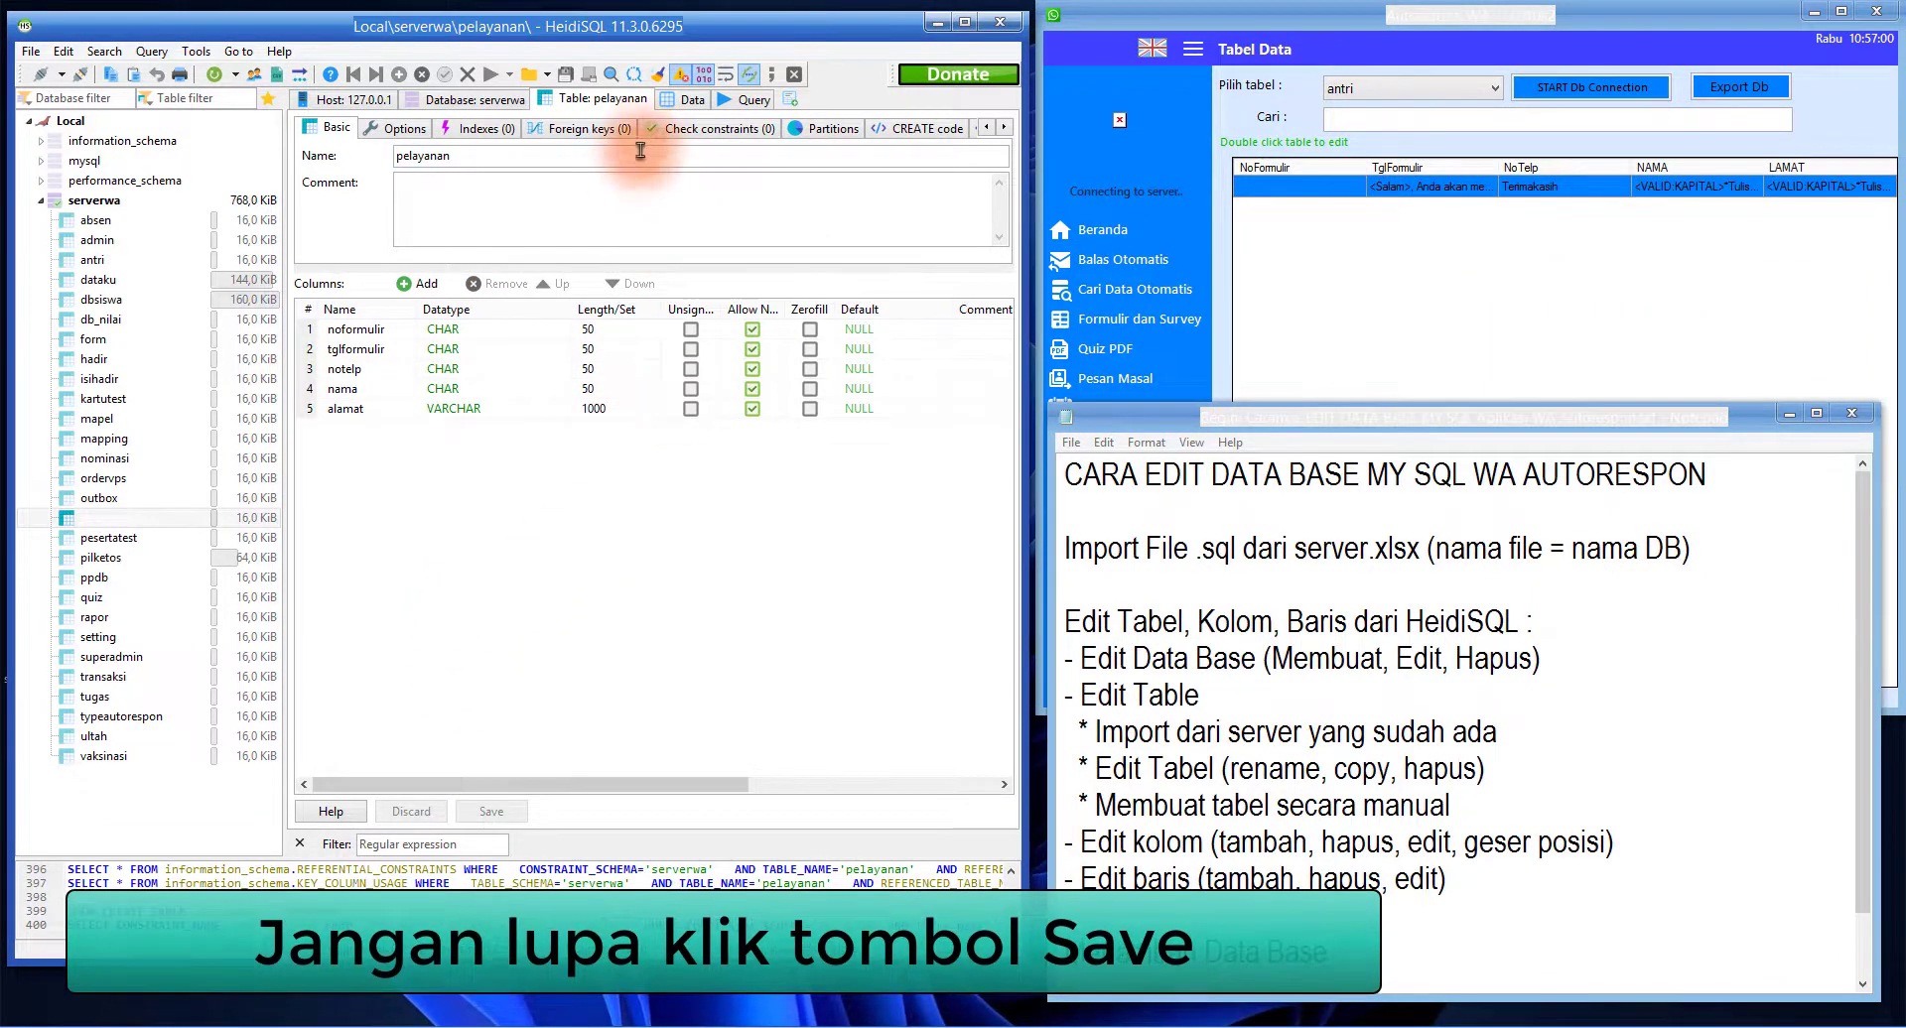
click(689, 99)
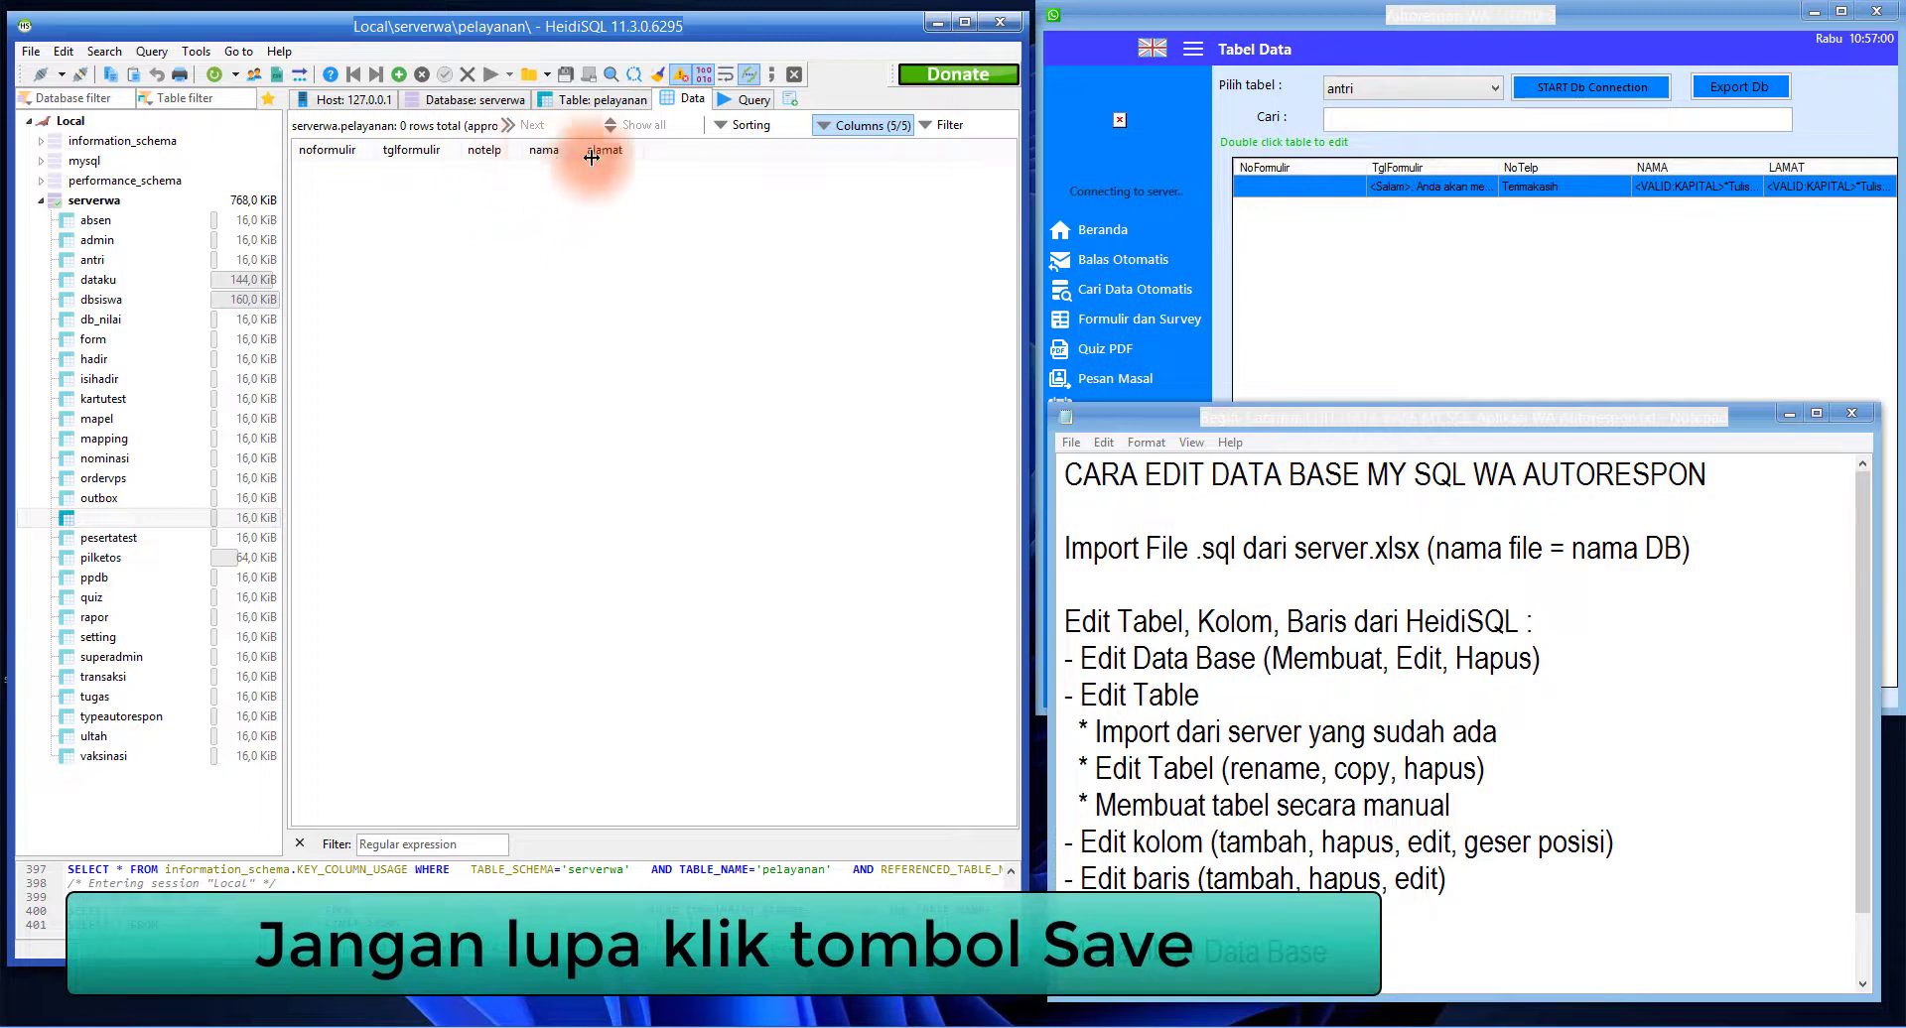
Return to the pelayanan table structure and highlight "hapus," in the column editing line of the Notepad outline
click(596, 100)
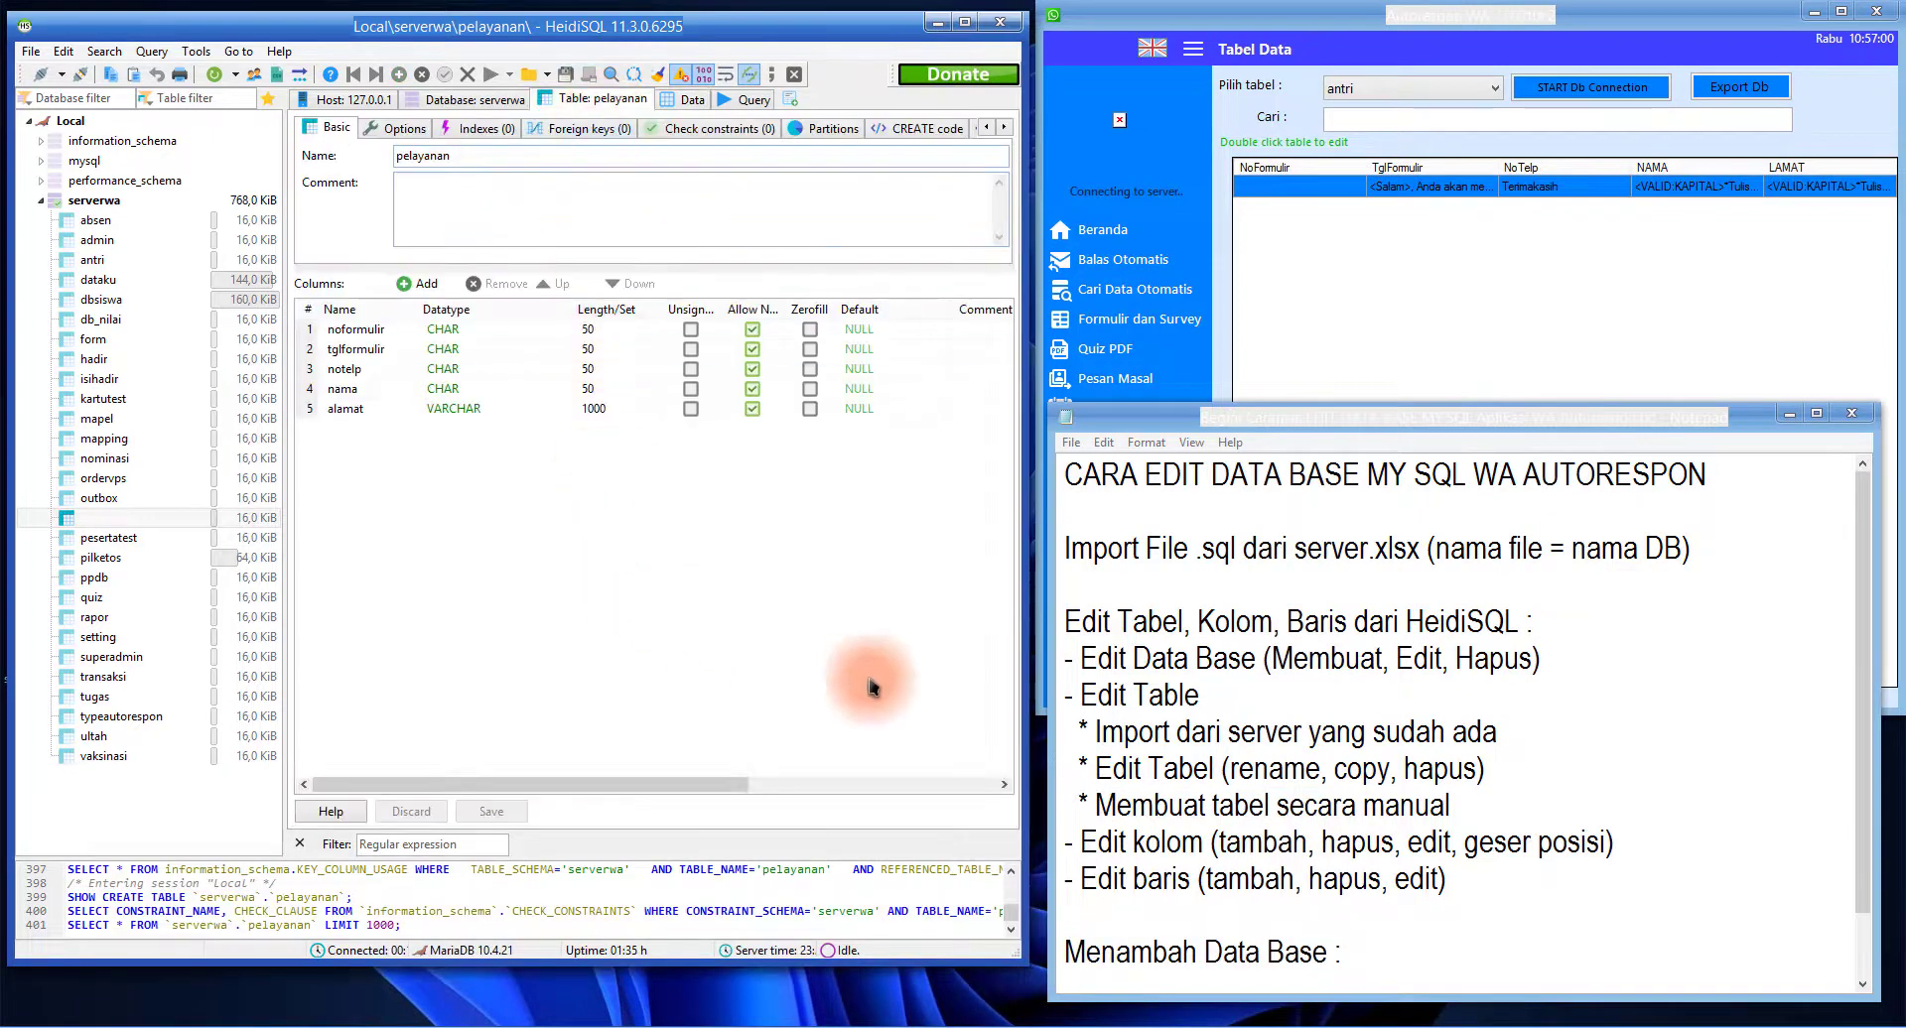
click(1413, 805)
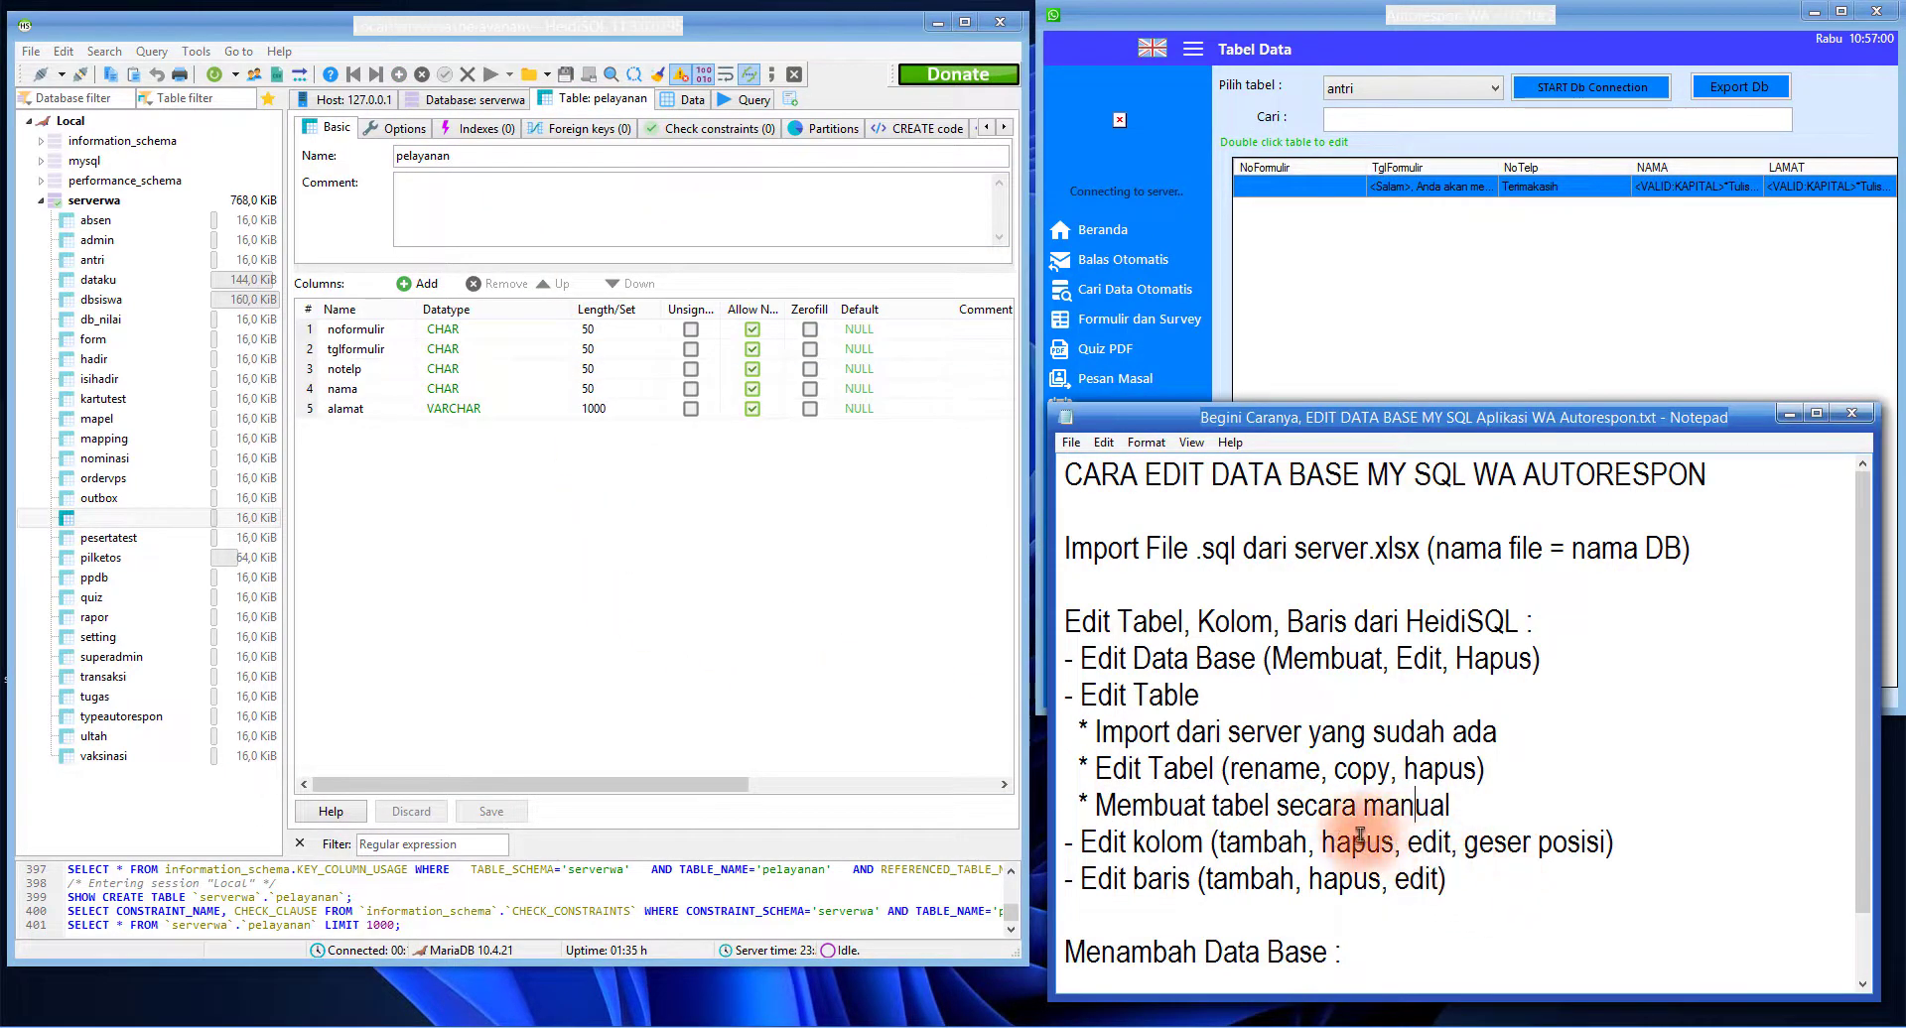
click(434, 569)
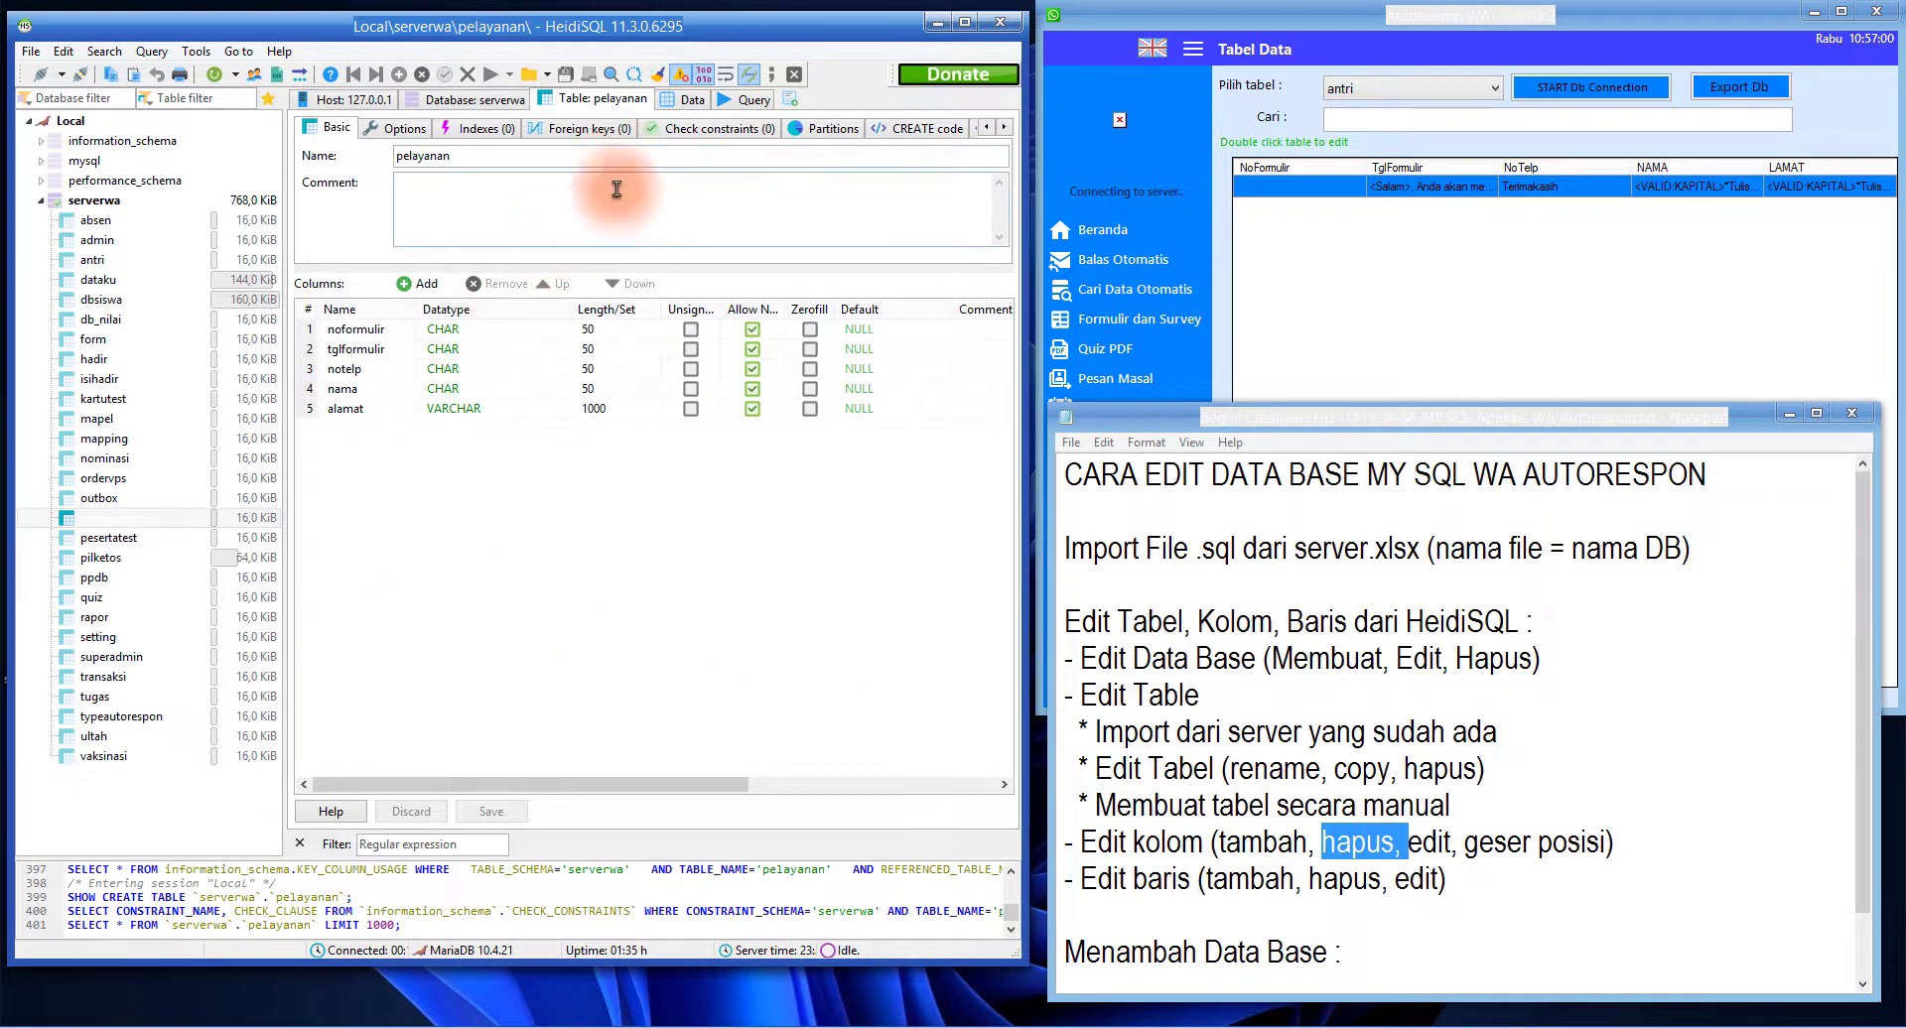
View the absen and admin table structures and show the admin table's data
click(131, 224)
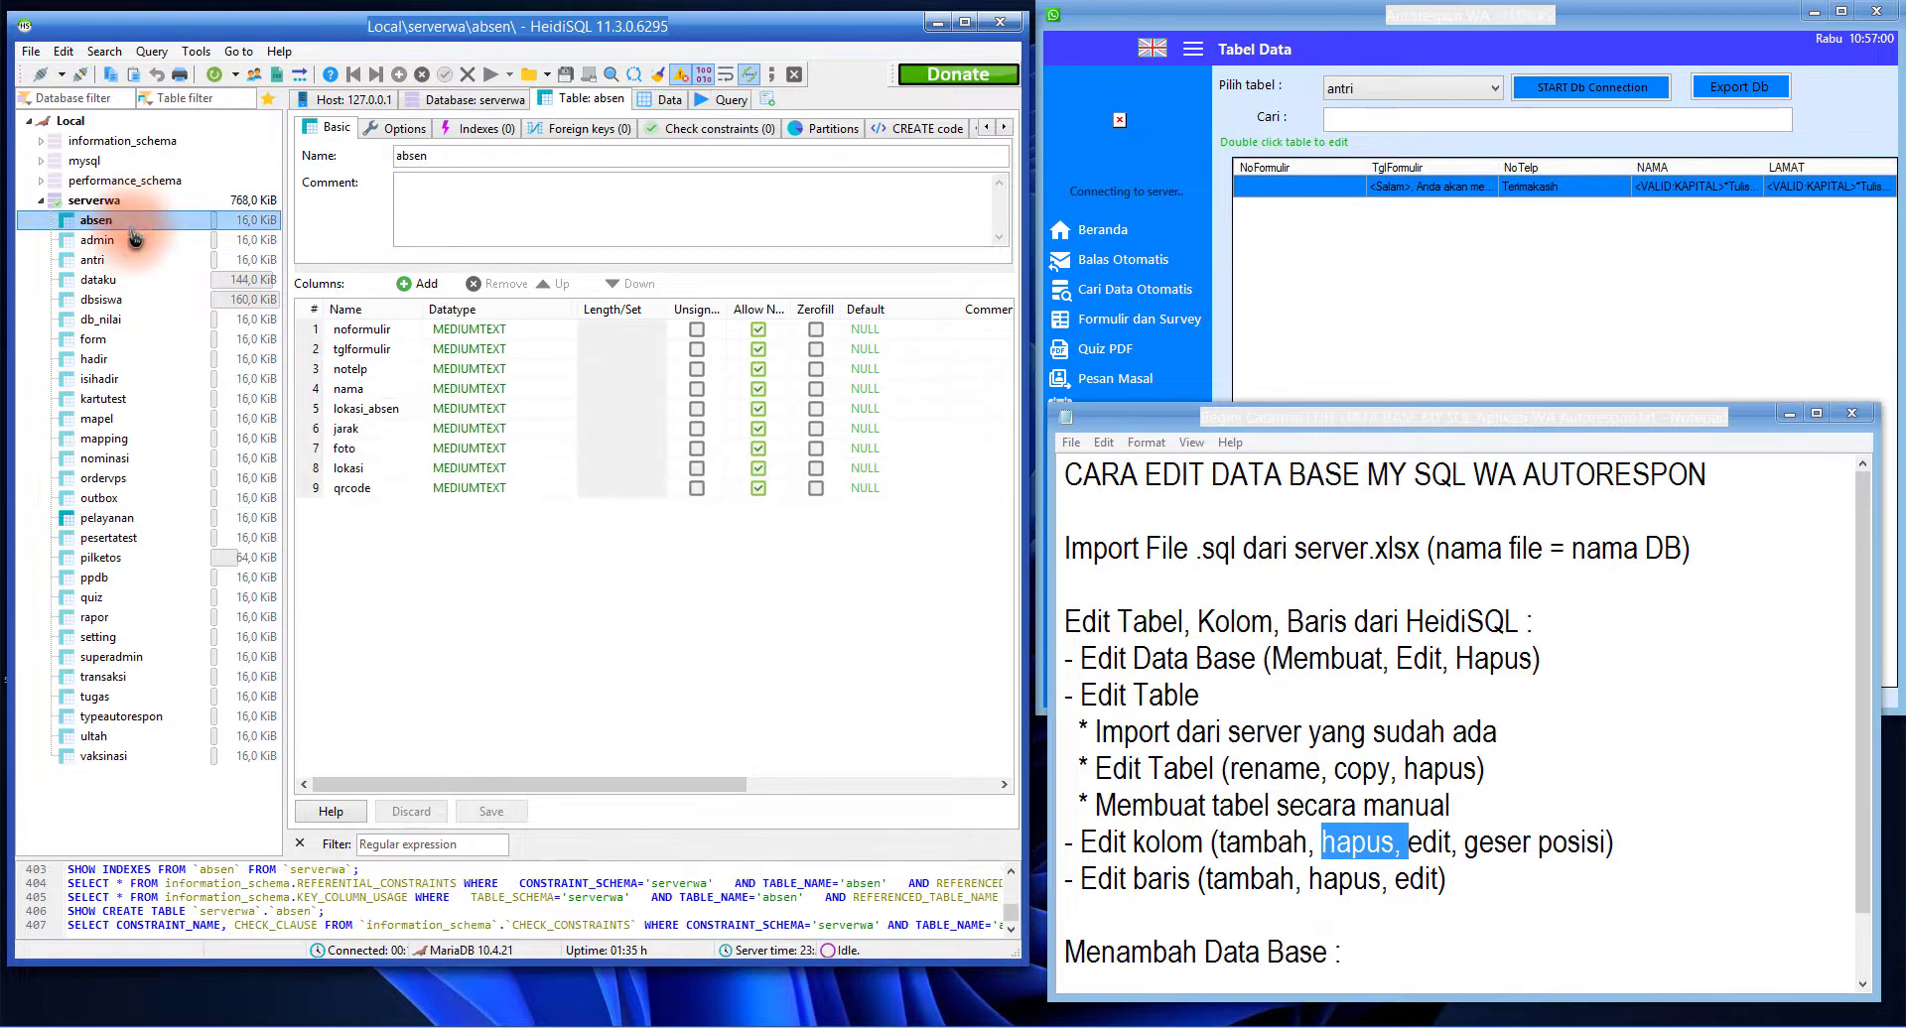
click(130, 242)
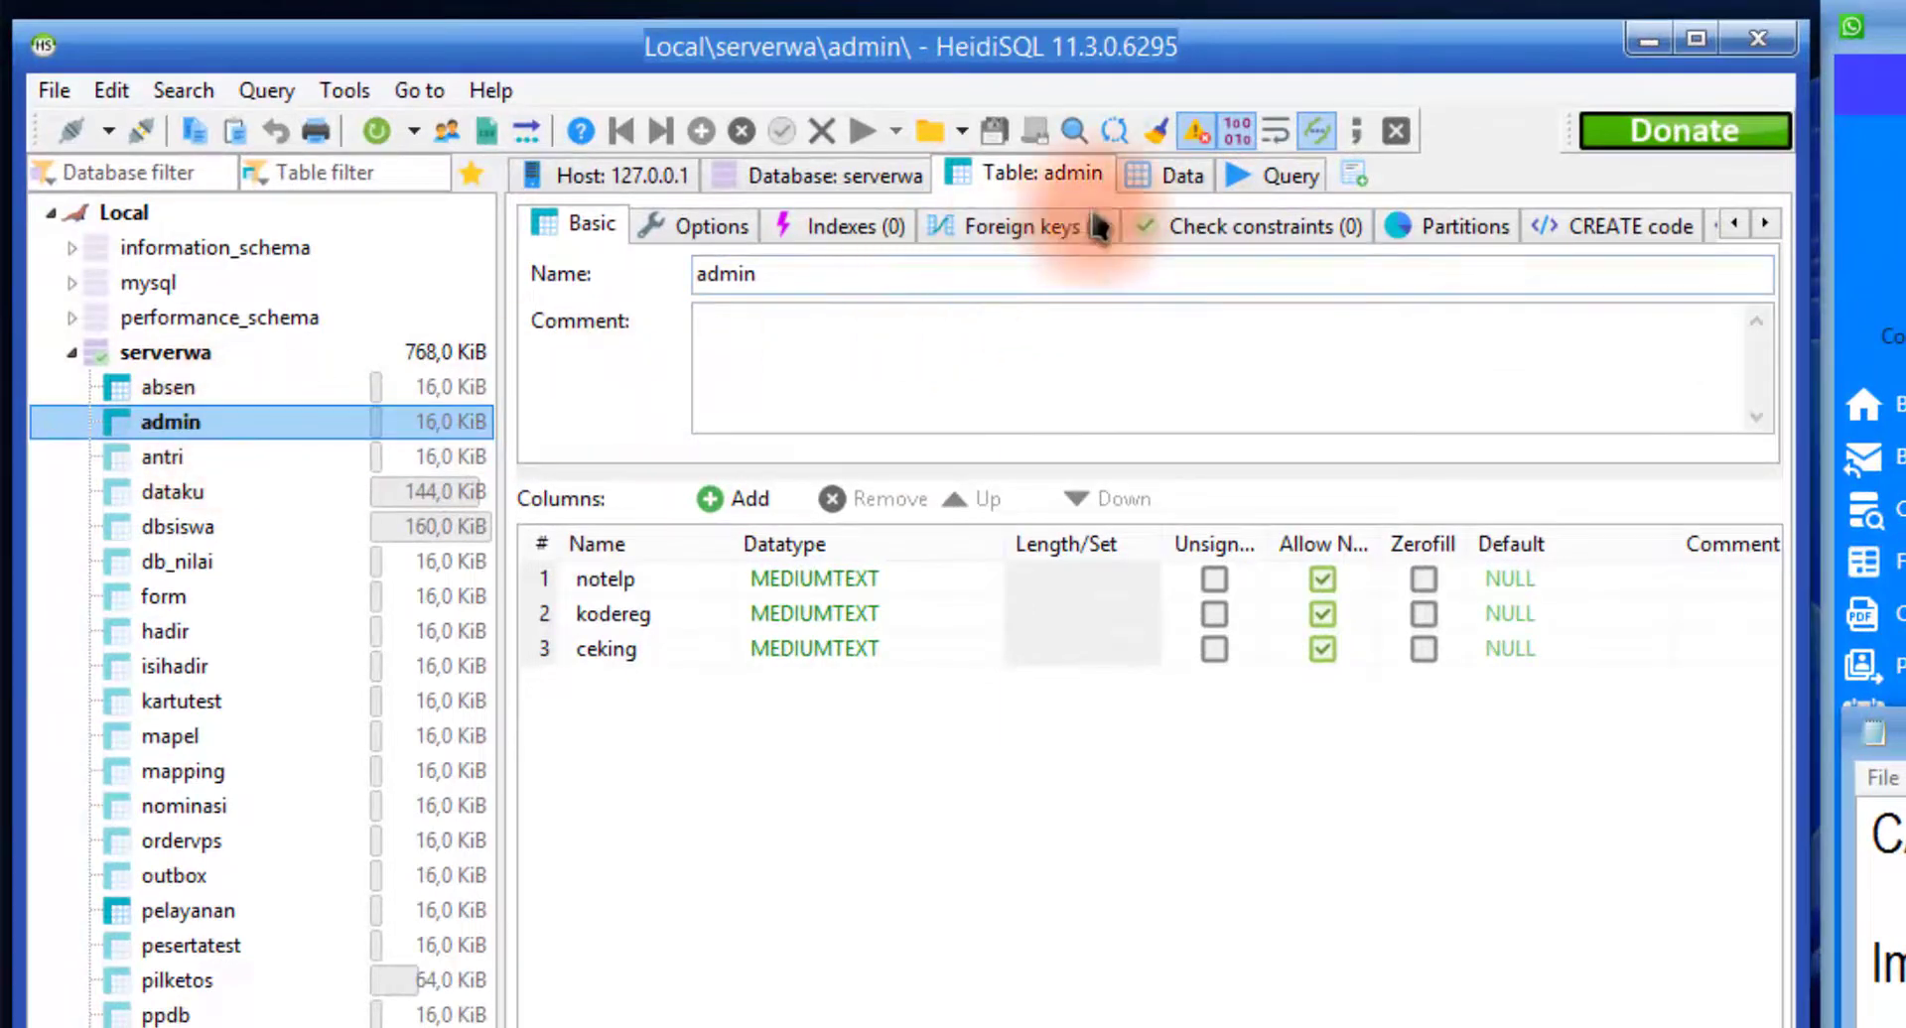
click(1171, 175)
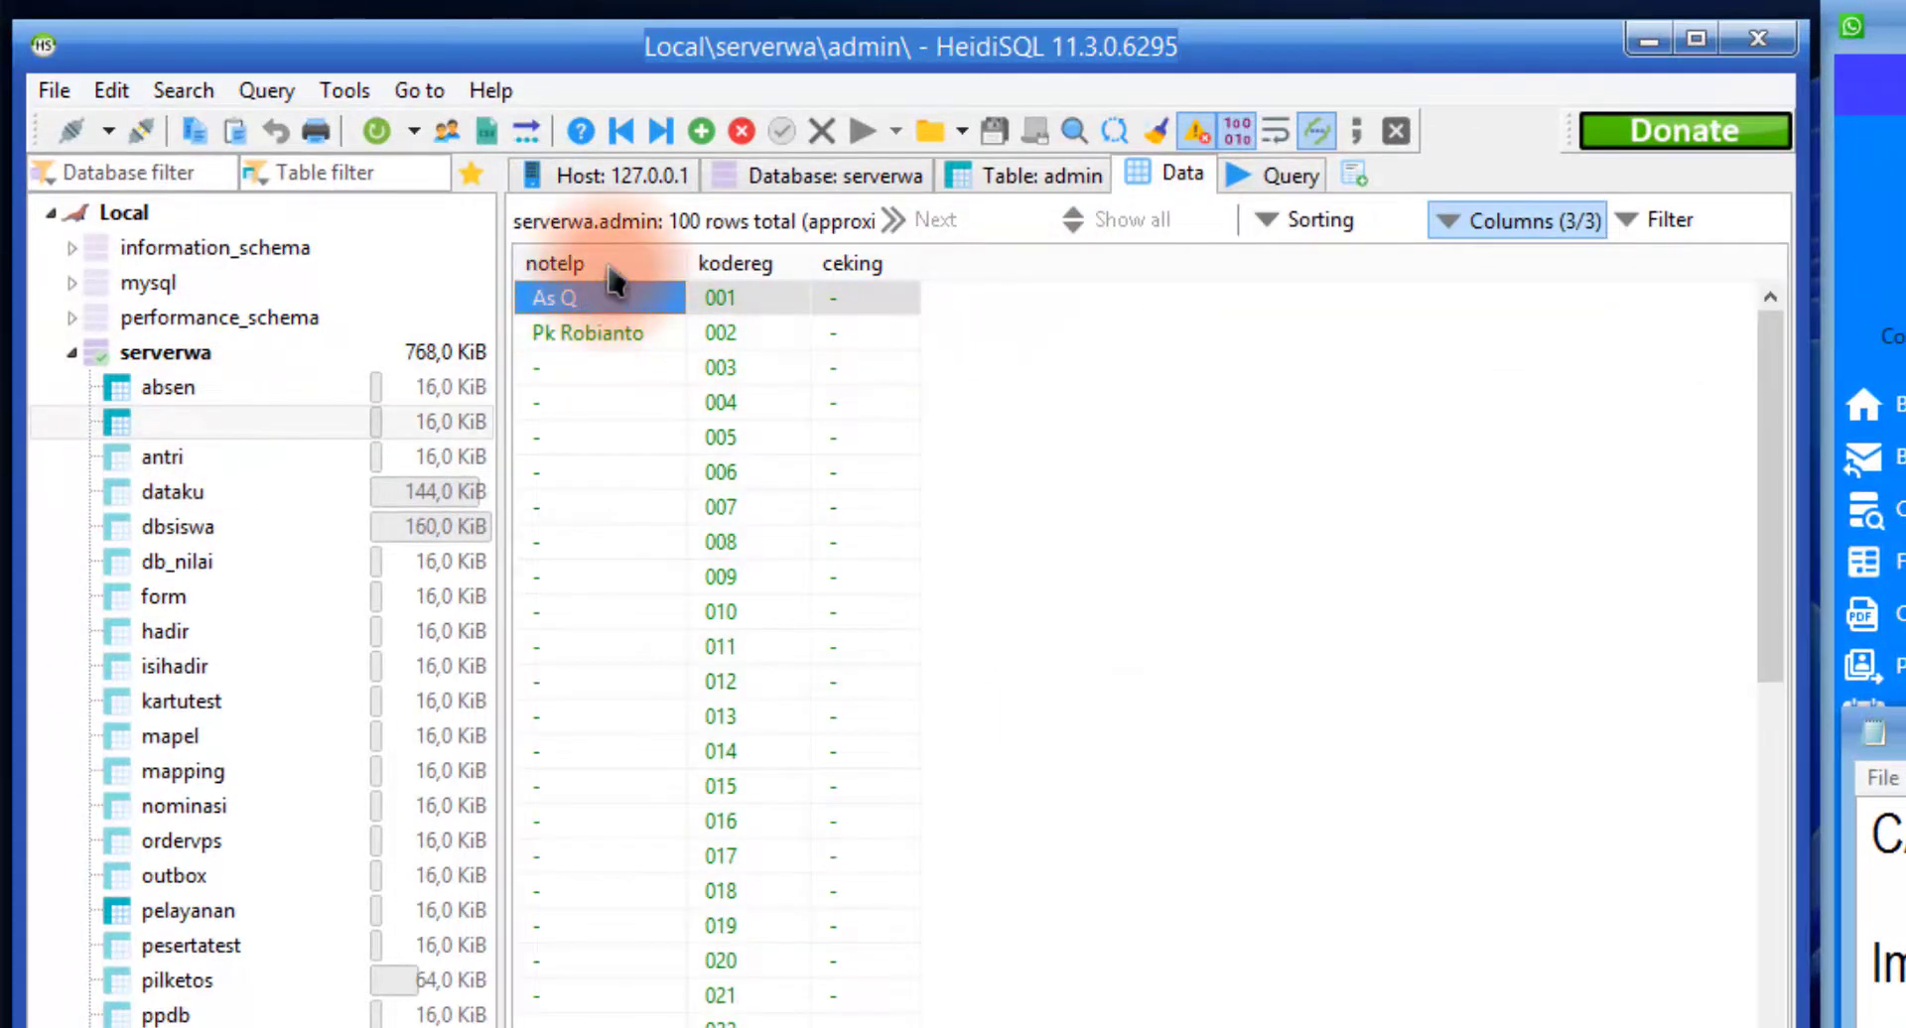
right_click(867, 264)
click(1152, 699)
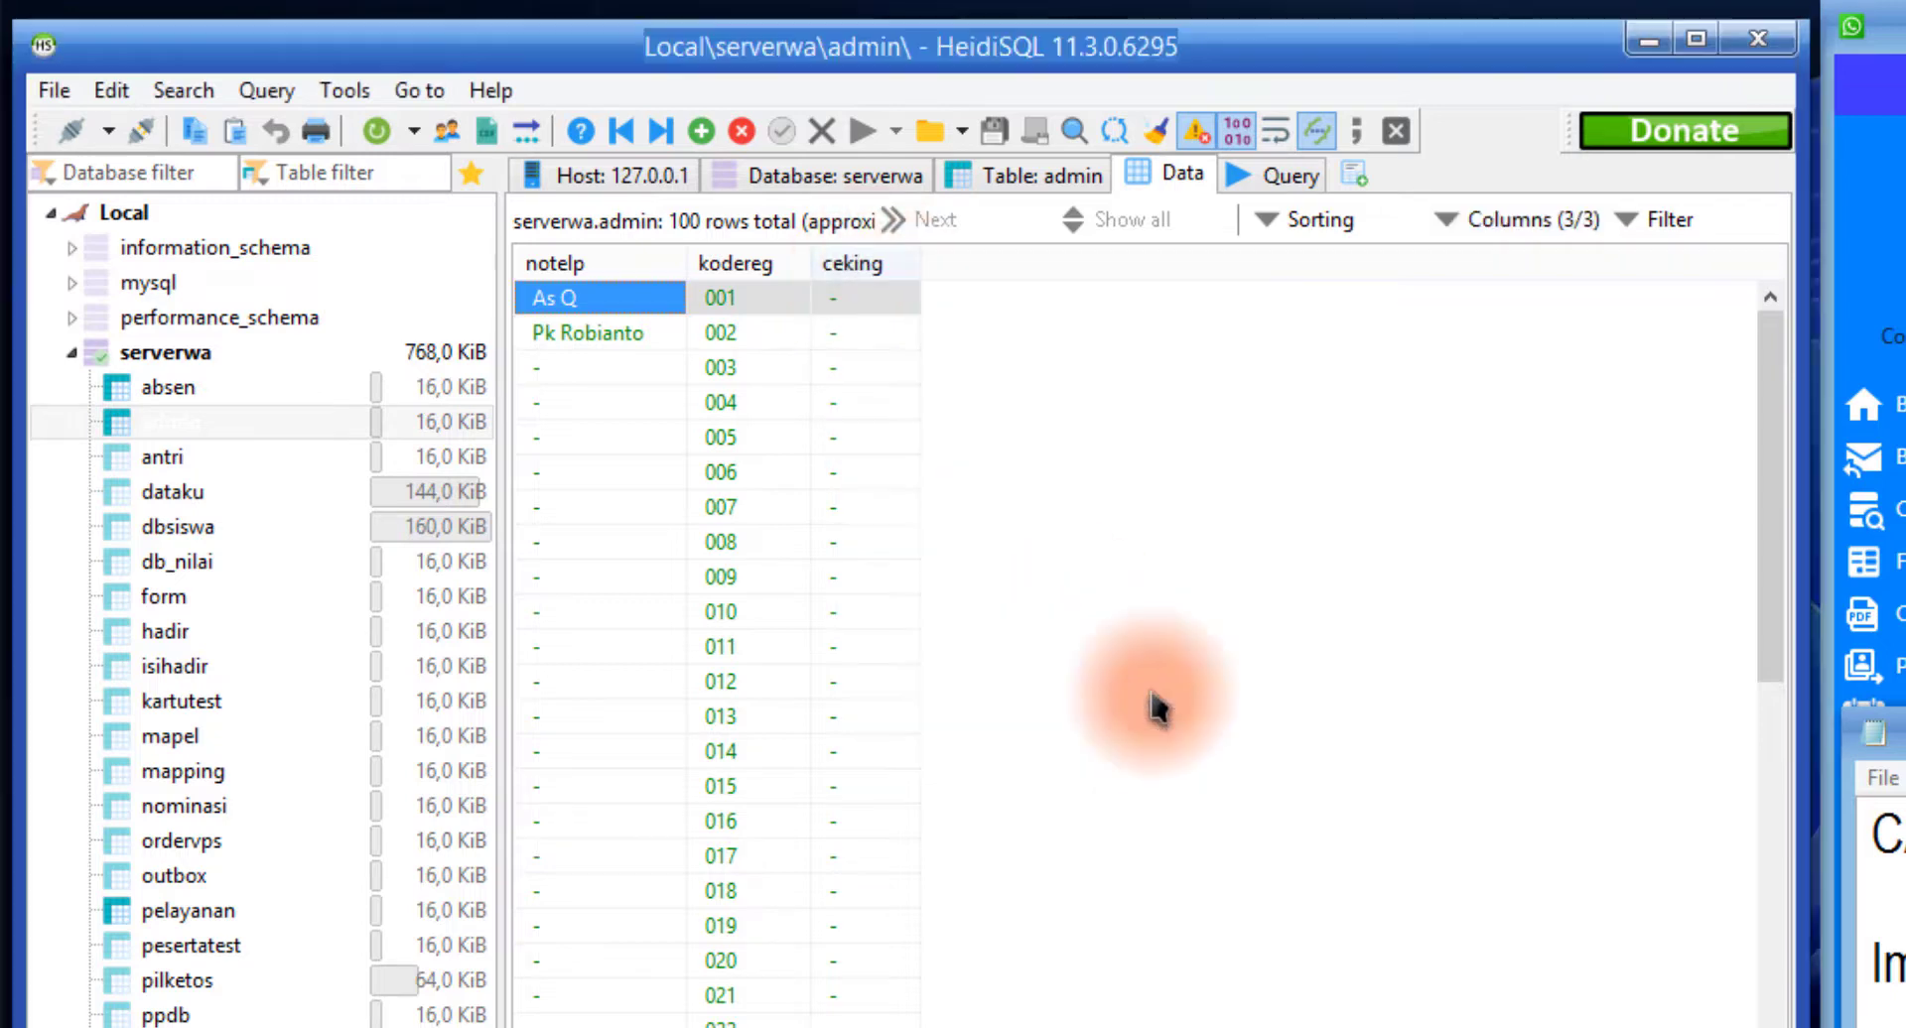
right_click(864, 270)
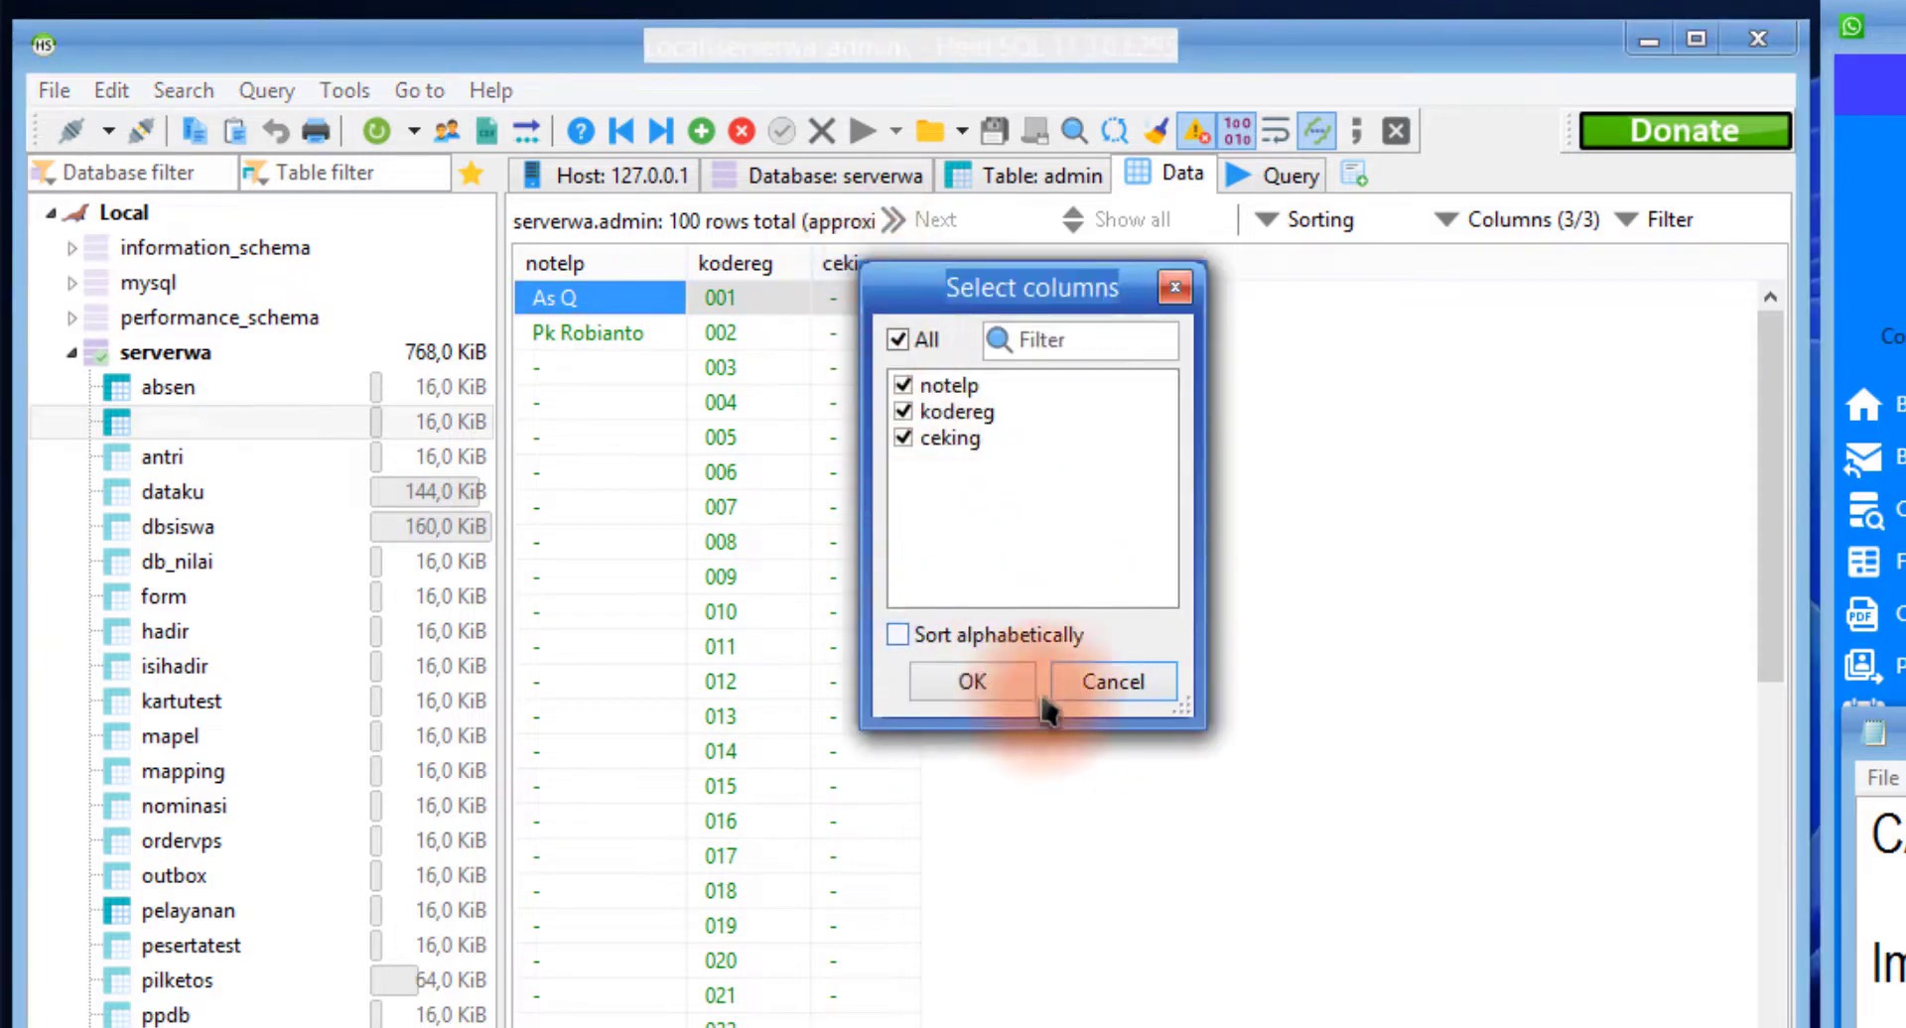
click(1093, 677)
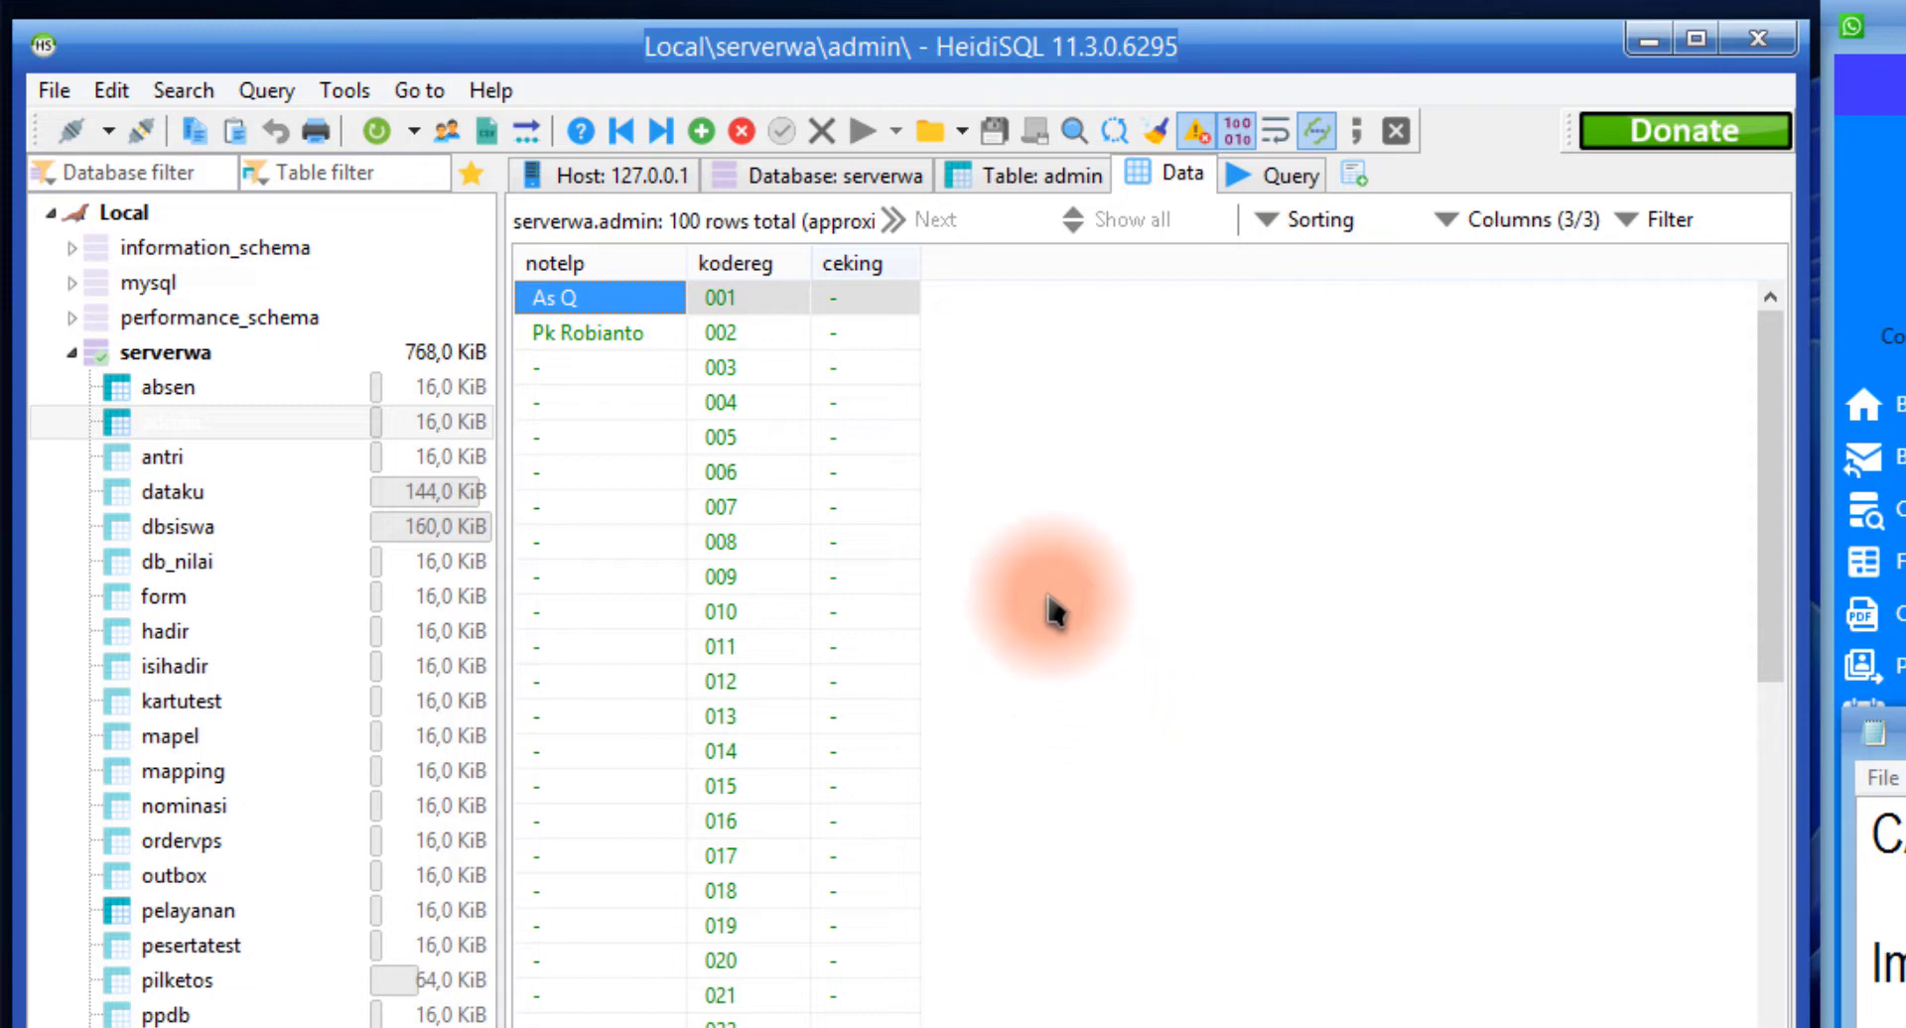
Remove the ceking column from the admin table, save the change and show the table's data
click(225, 423)
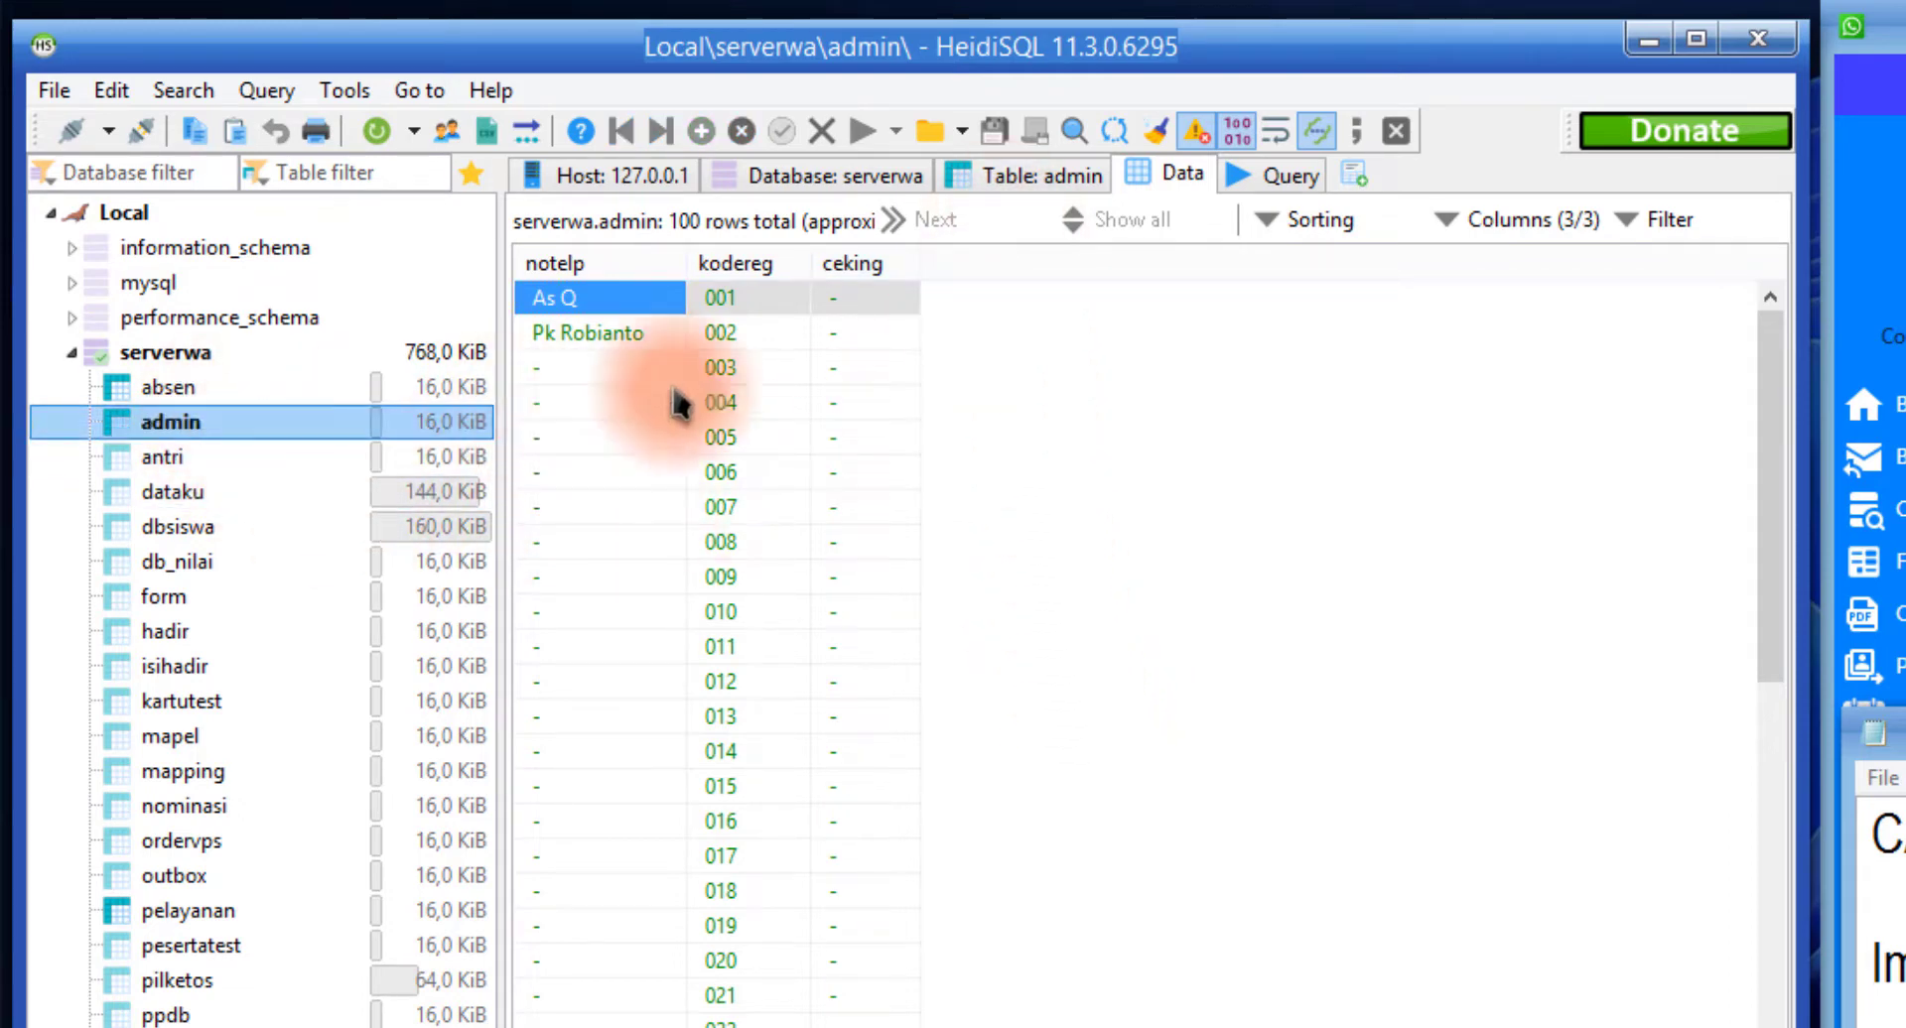
click(1032, 179)
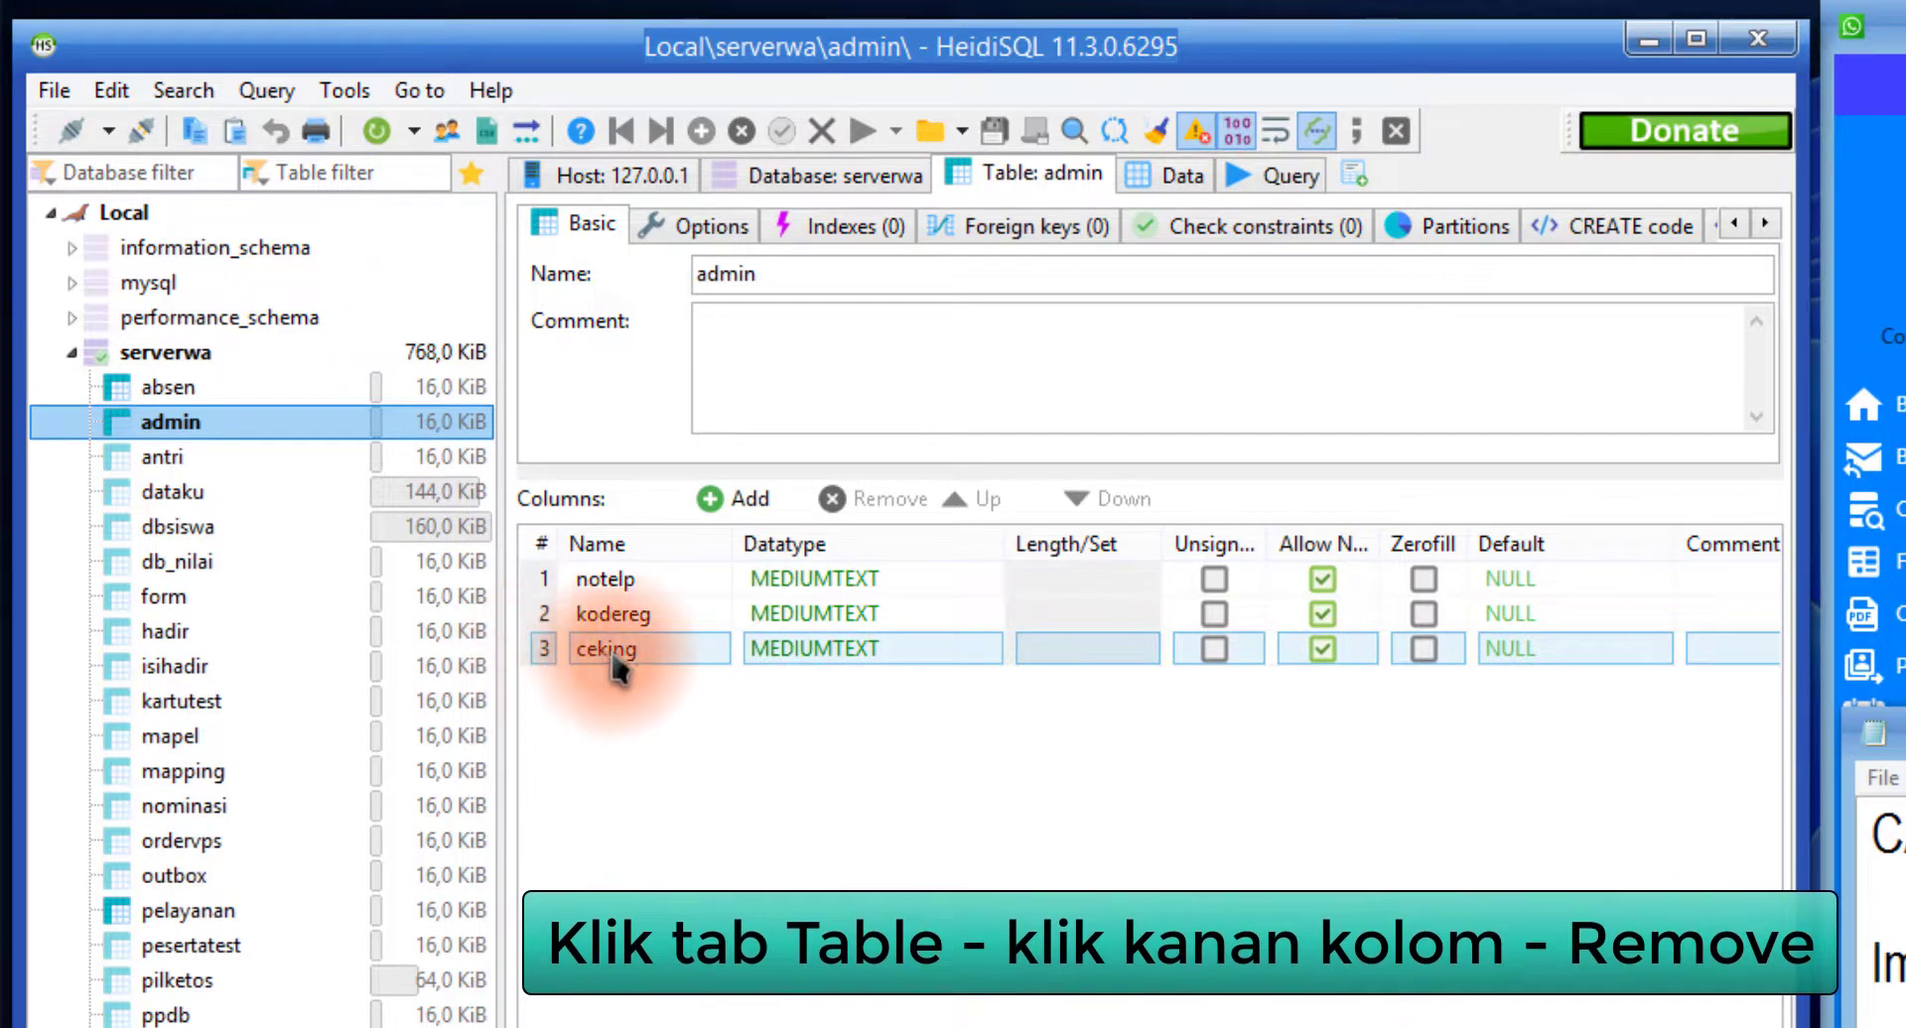
right_click(647, 654)
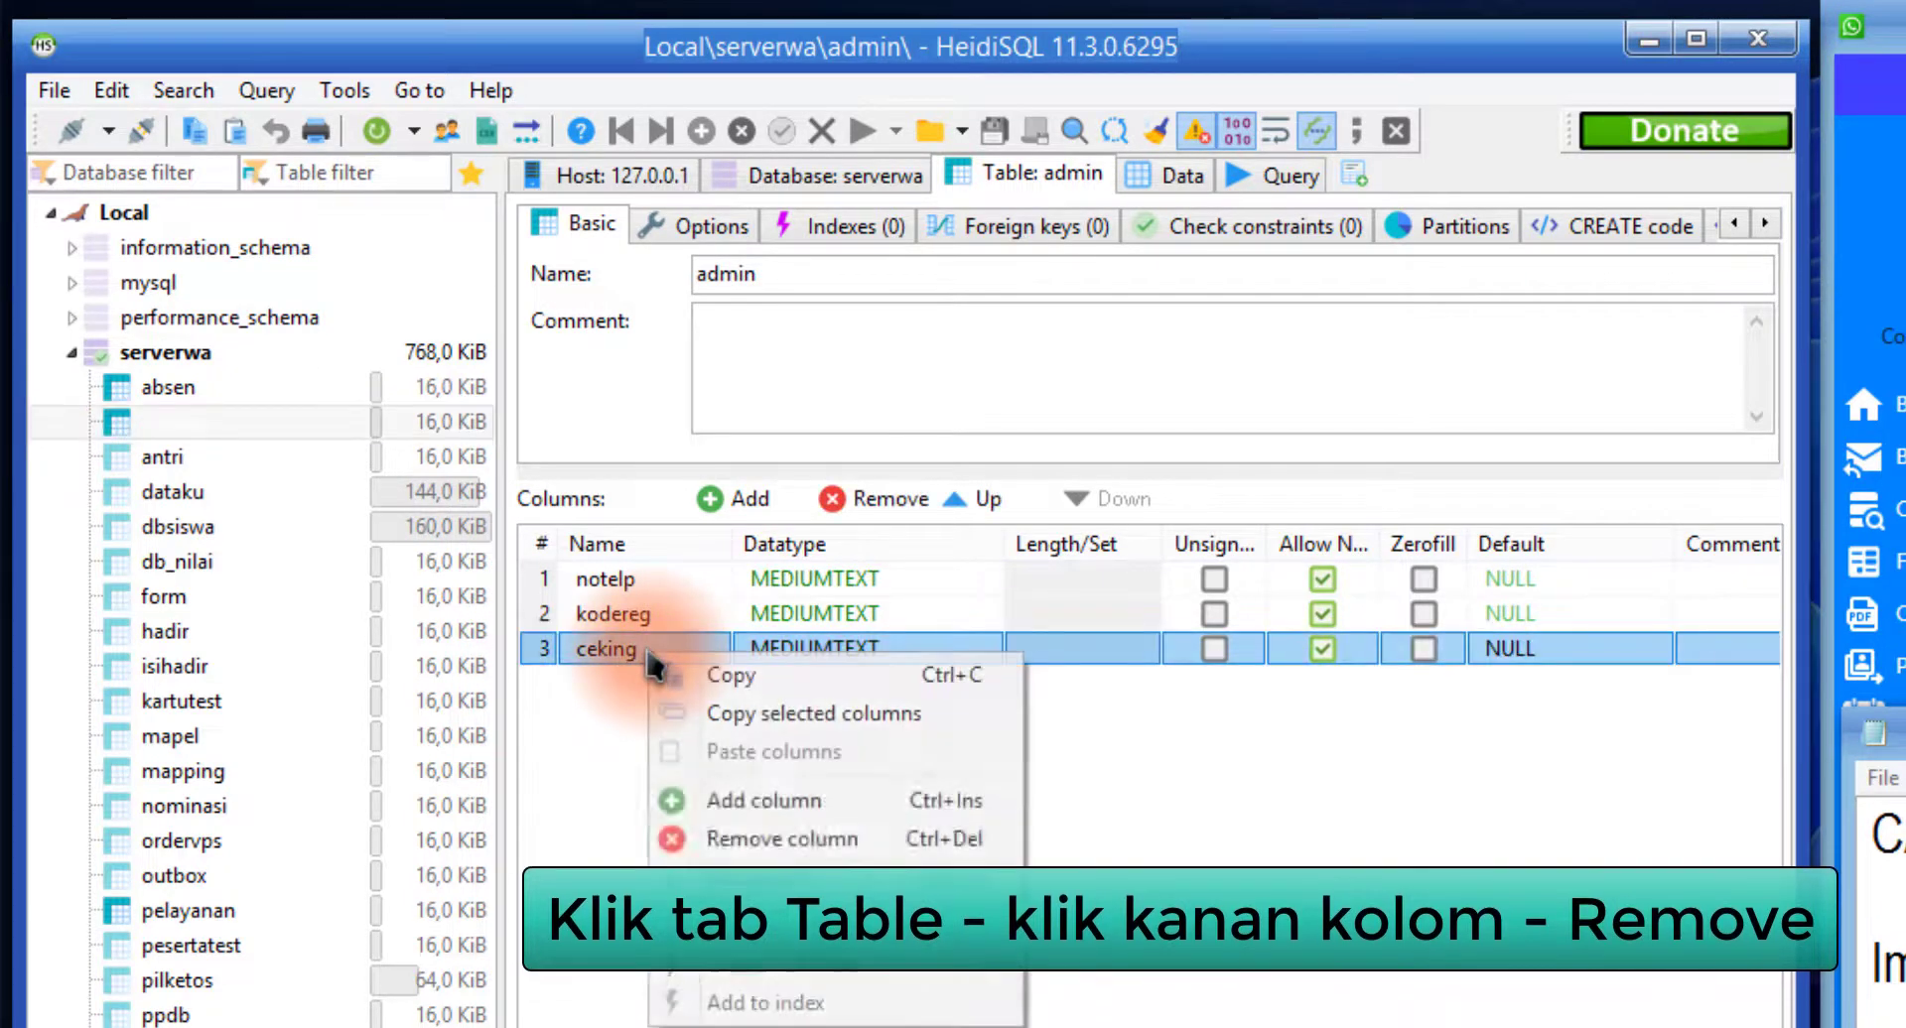
click(594, 678)
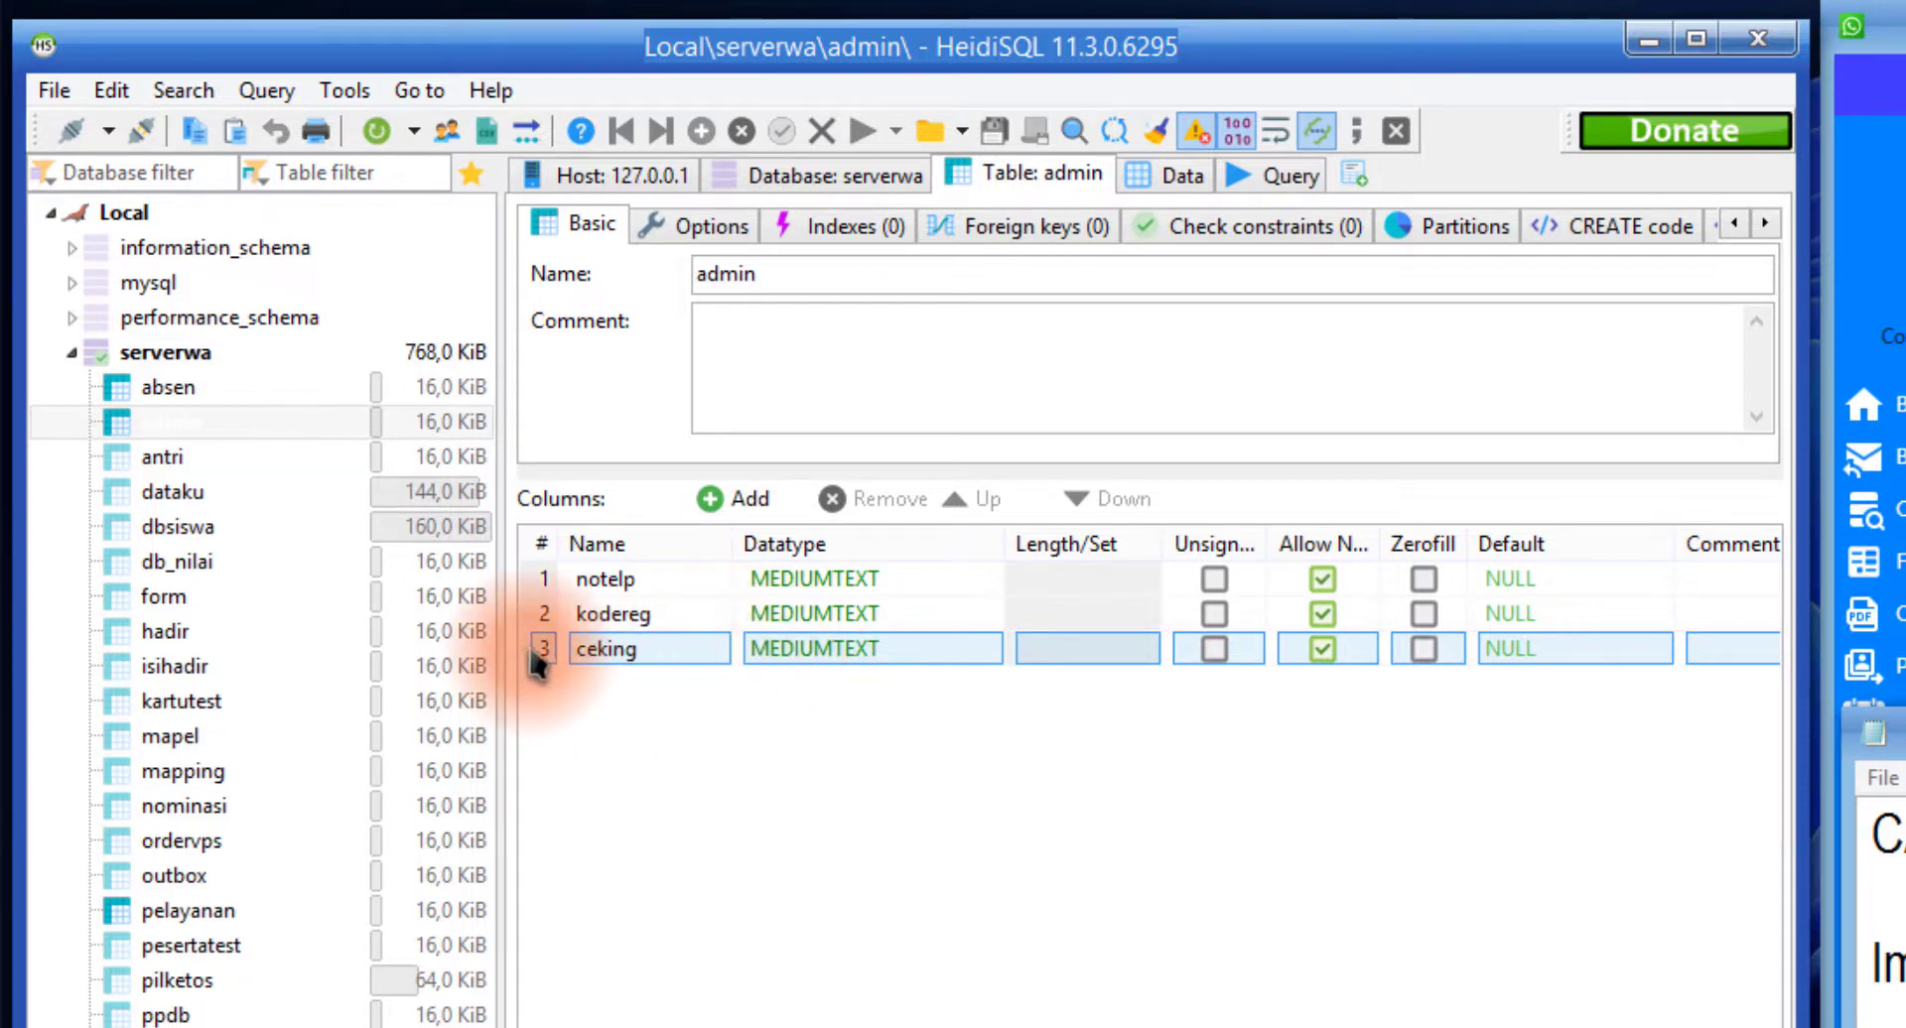
right_click(899, 655)
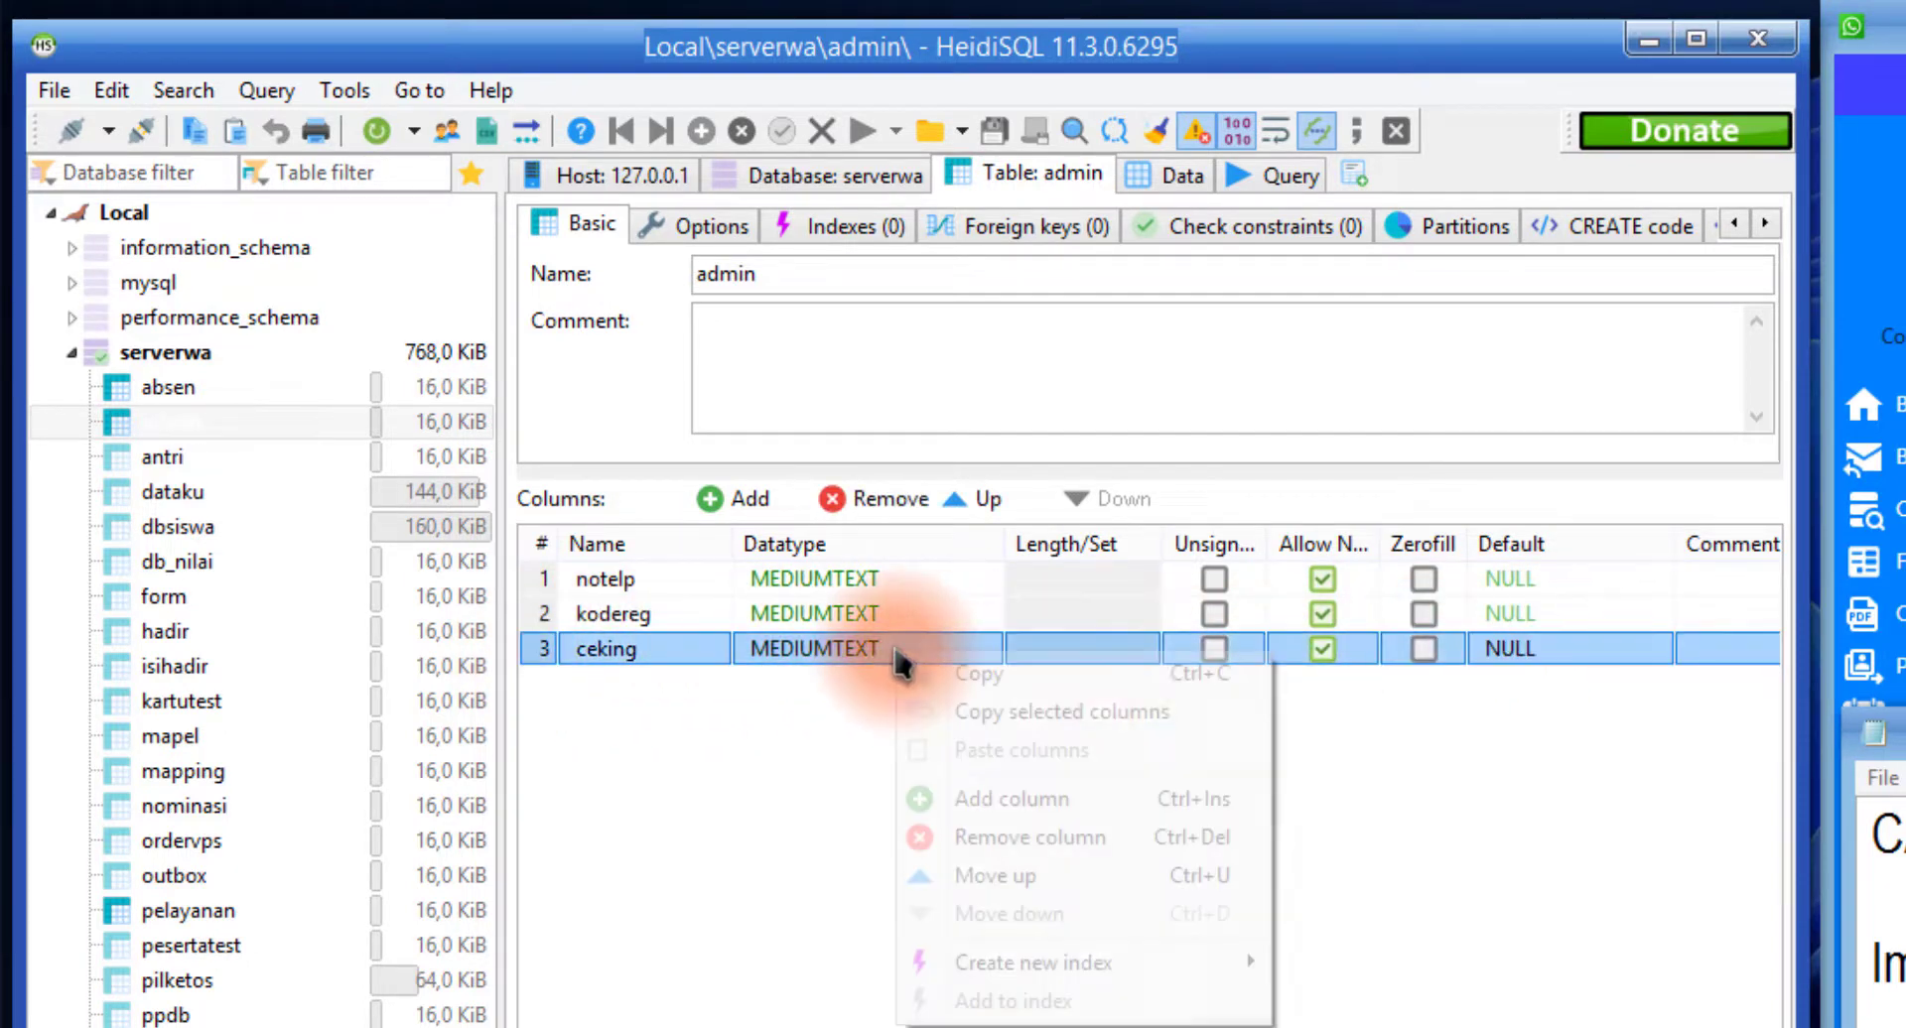
click(1004, 844)
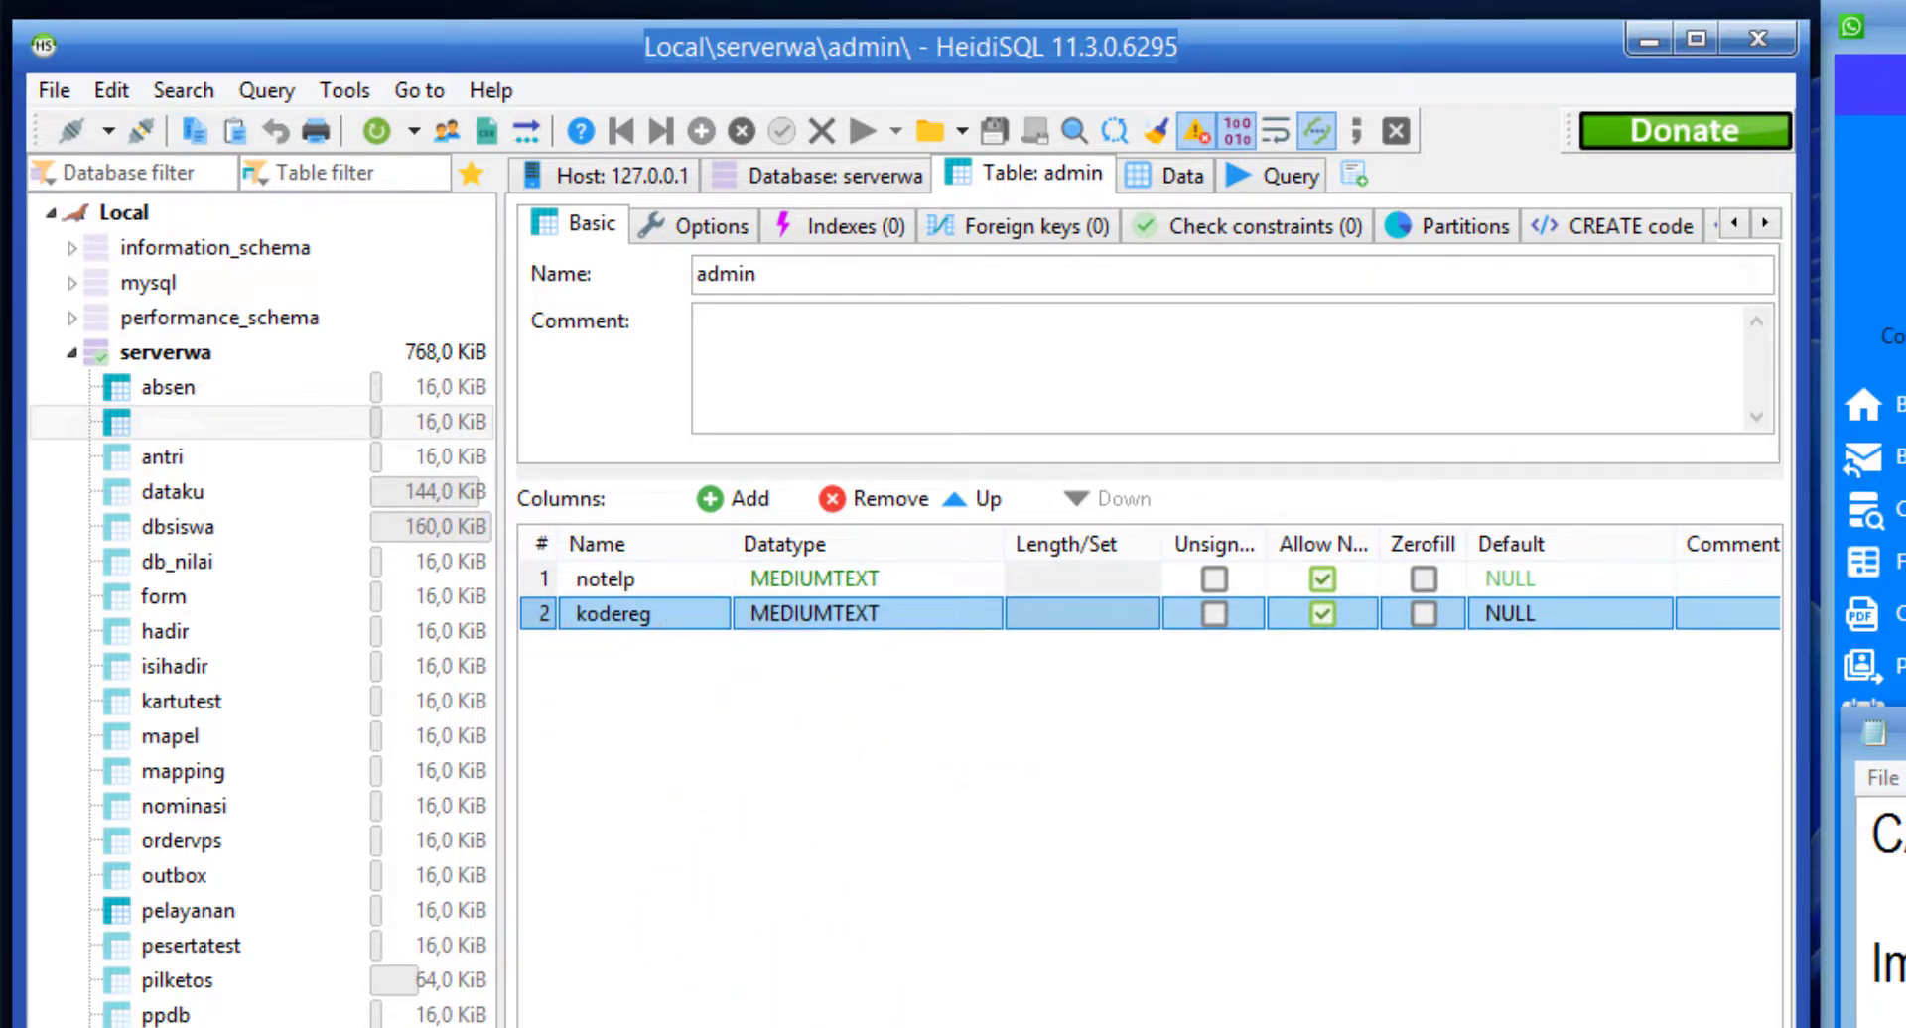
click(1154, 179)
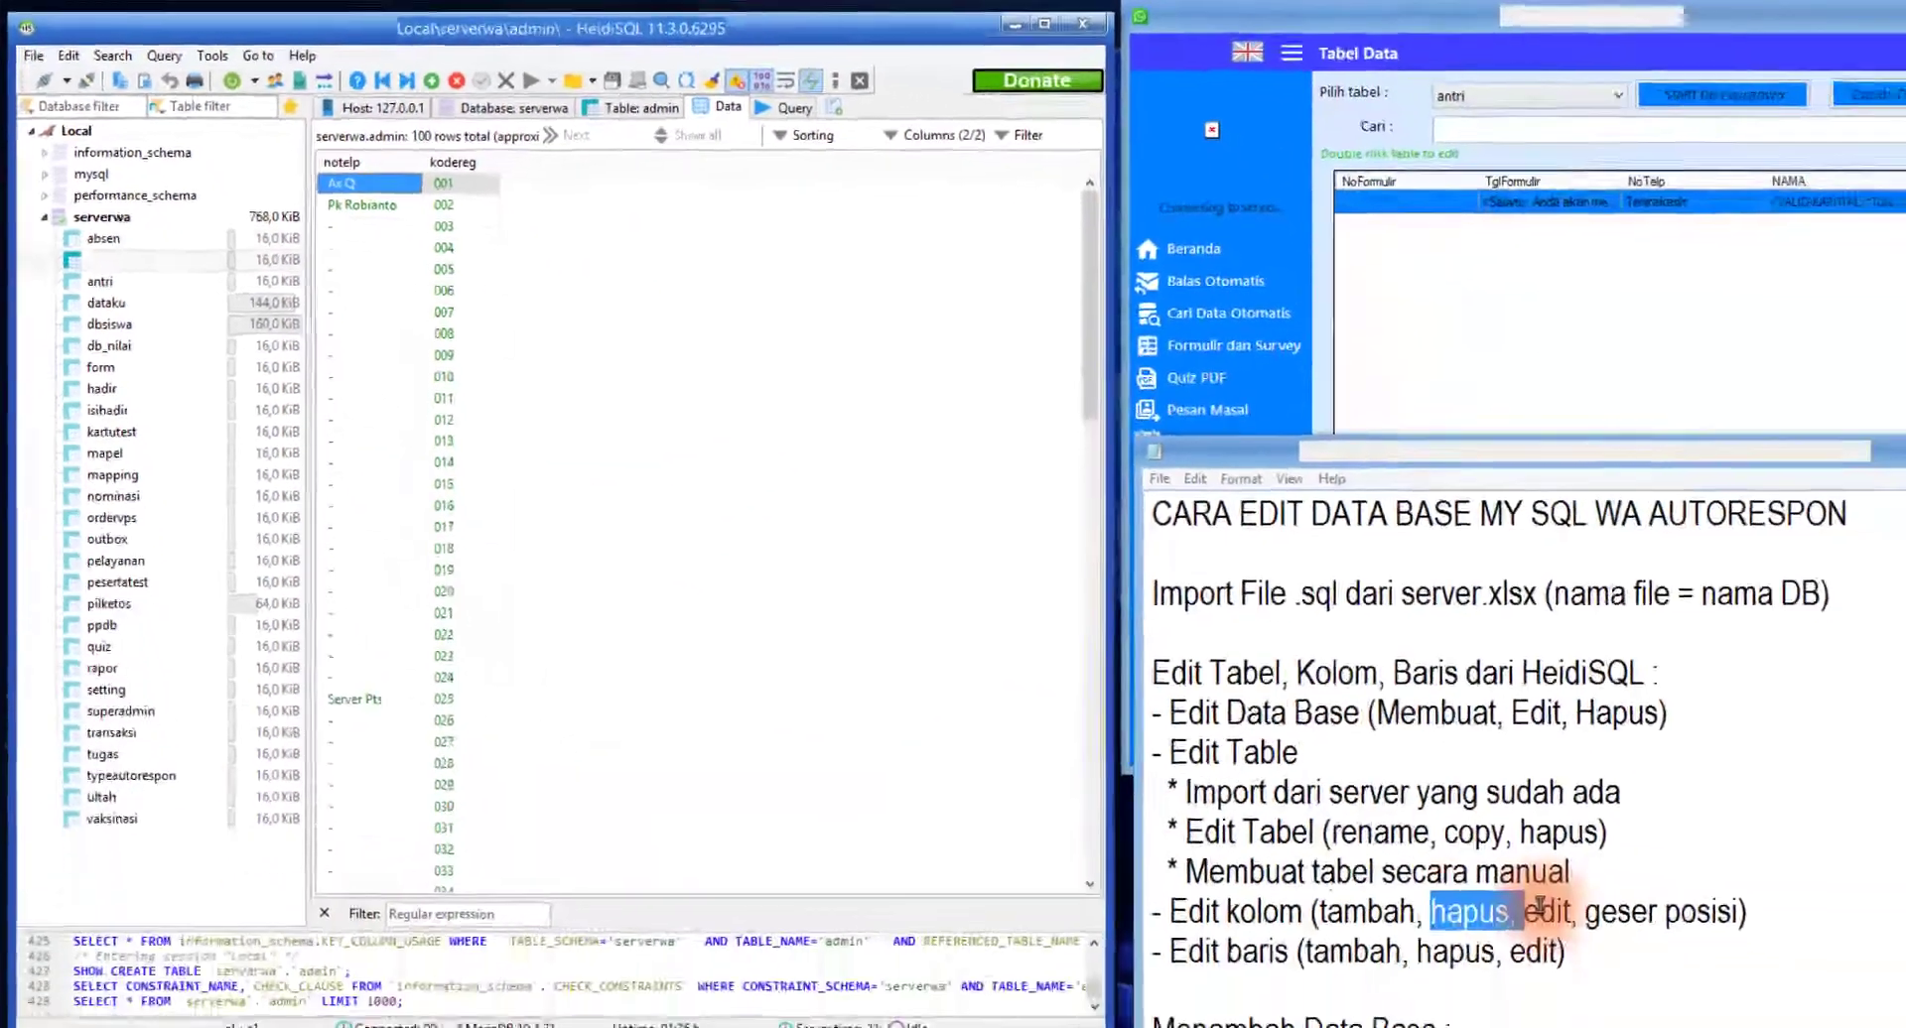
Highlight "geser posisi" in the column editing line of the Notepad outline and open the pelayanan table structure in HeidiSQL
double_click(1430, 845)
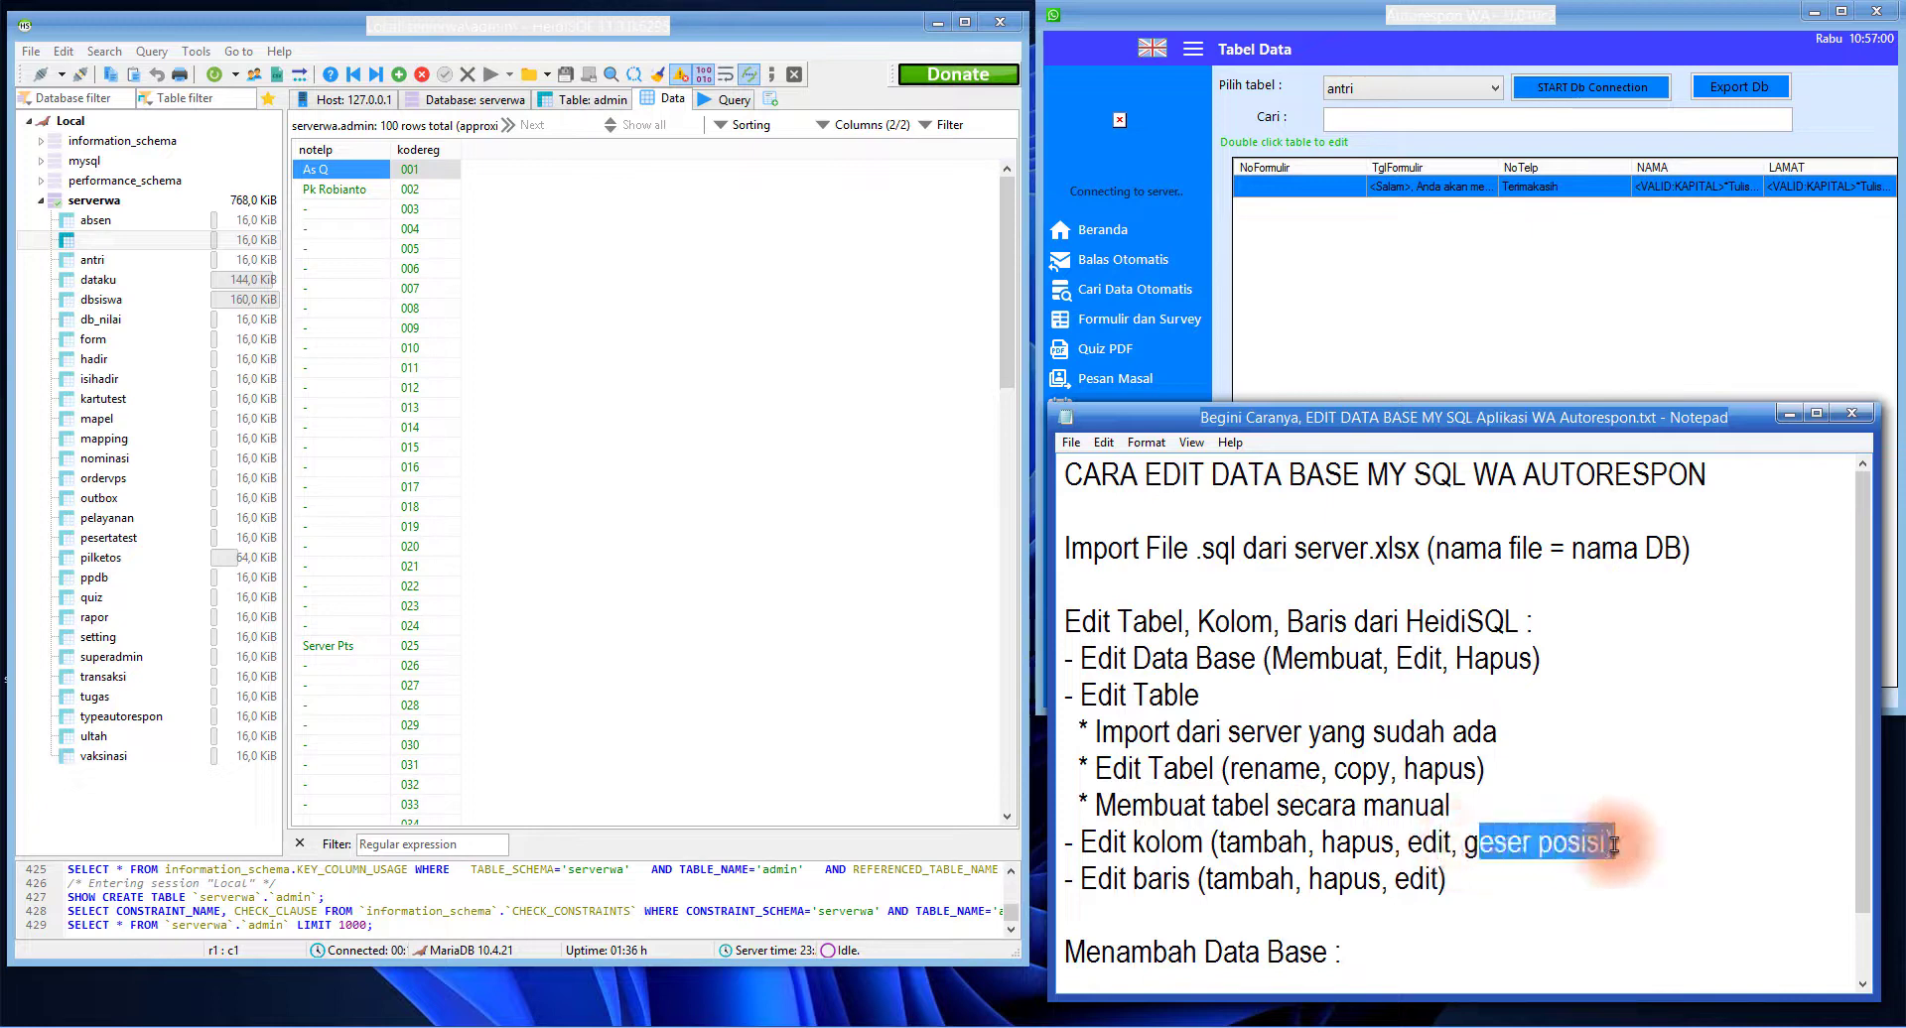
click(521, 385)
click(590, 184)
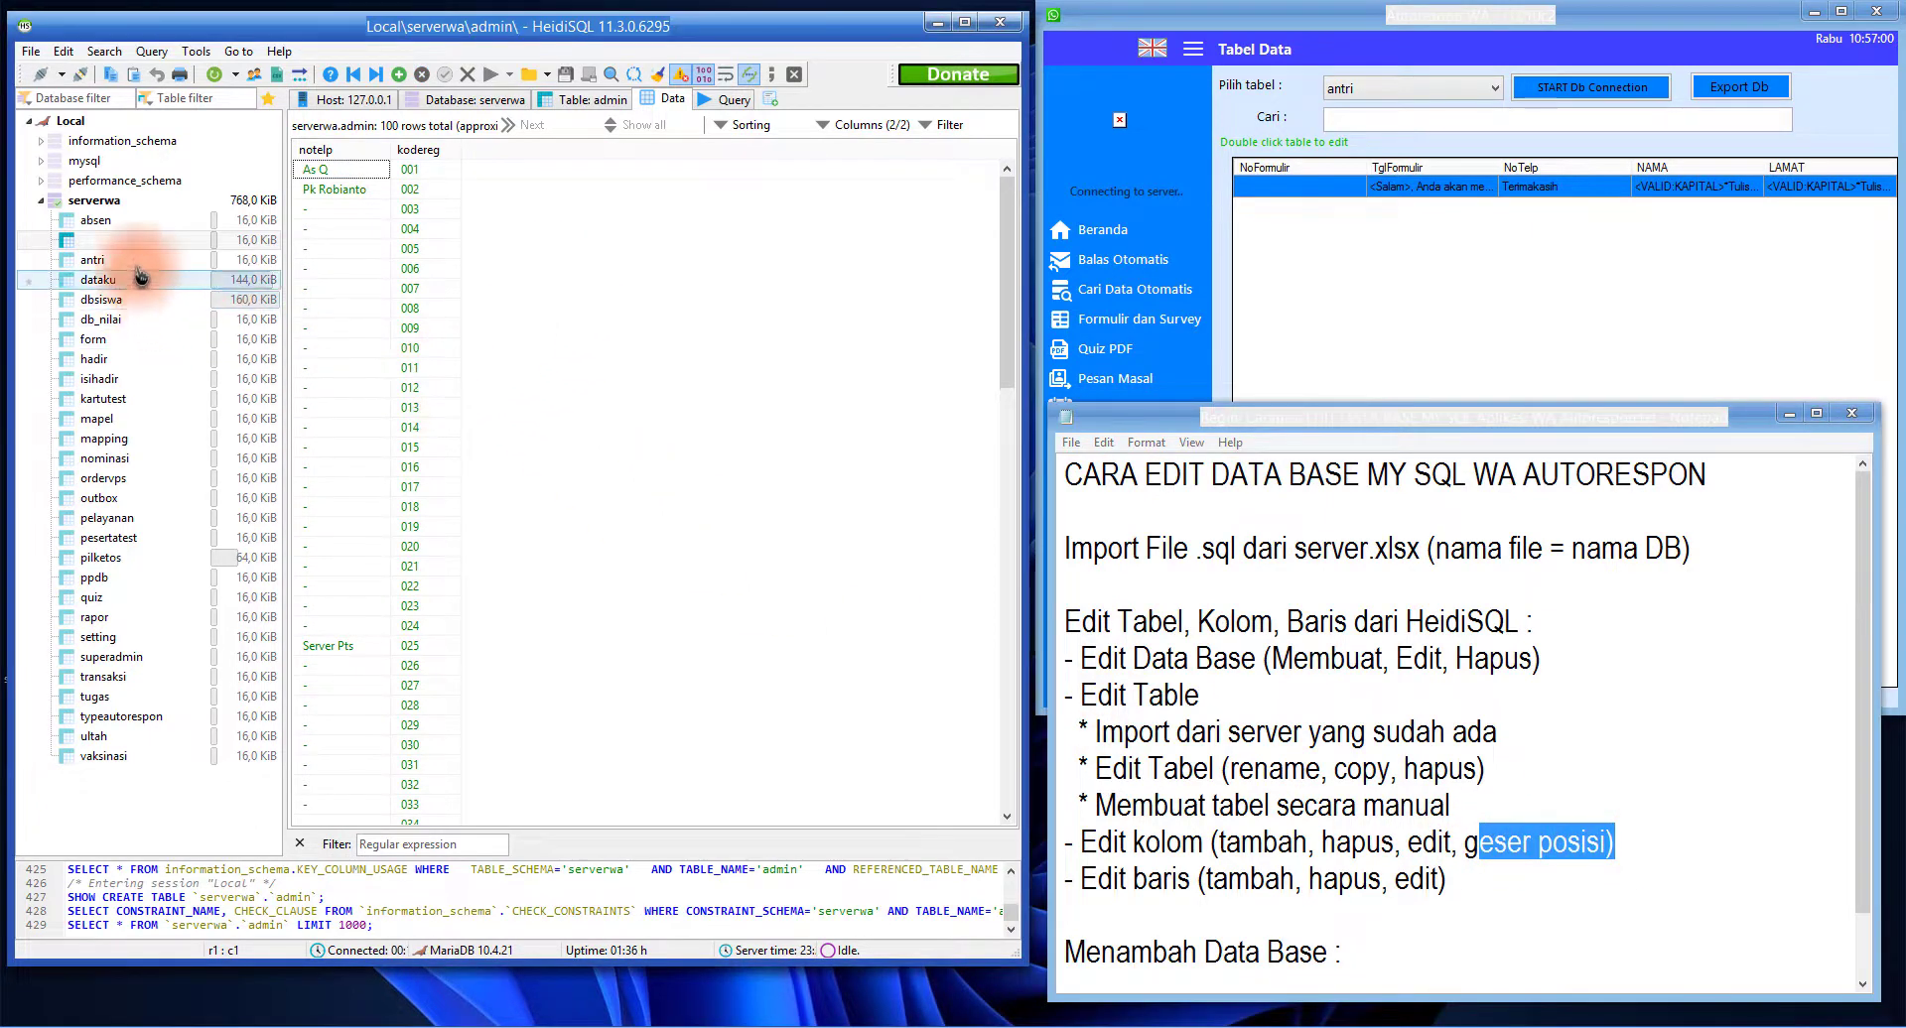
click(137, 422)
click(129, 438)
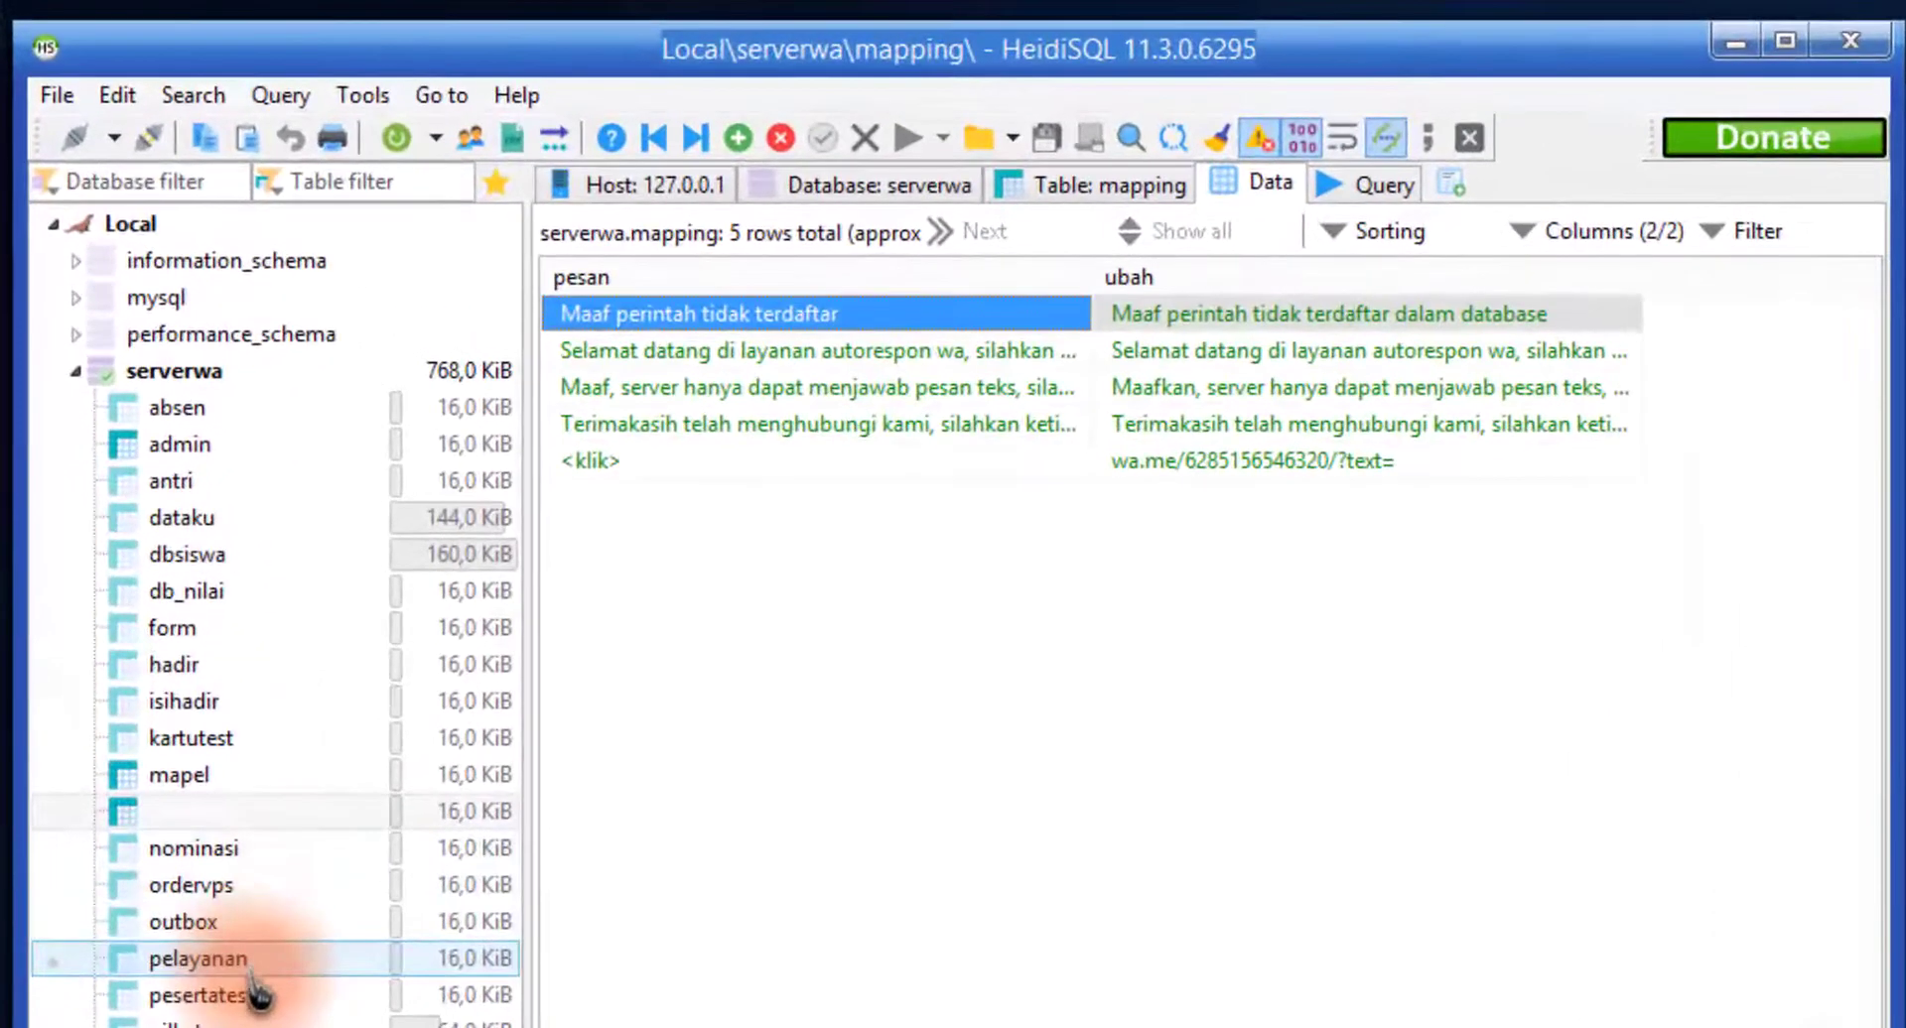
click(204, 840)
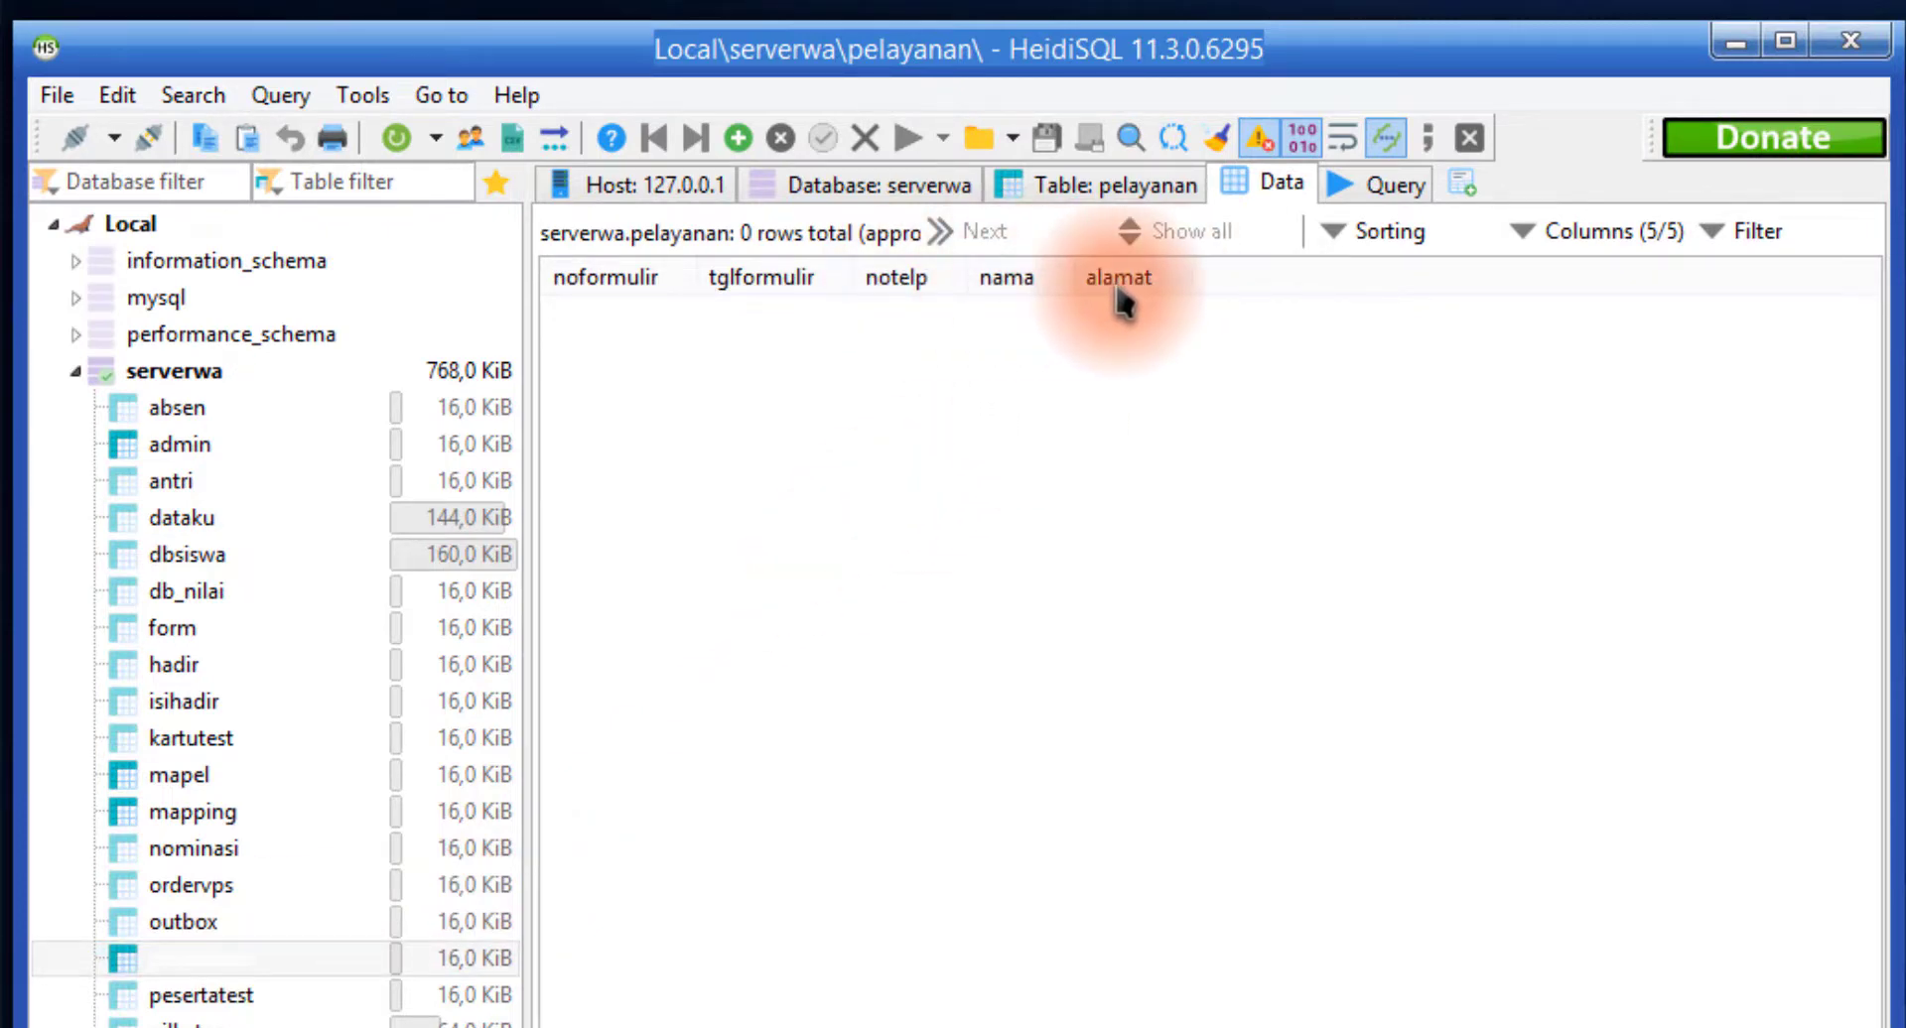
click(1075, 188)
Move the nama column below alamat in the pelayanan structure and return it to its place above alamat
click(687, 768)
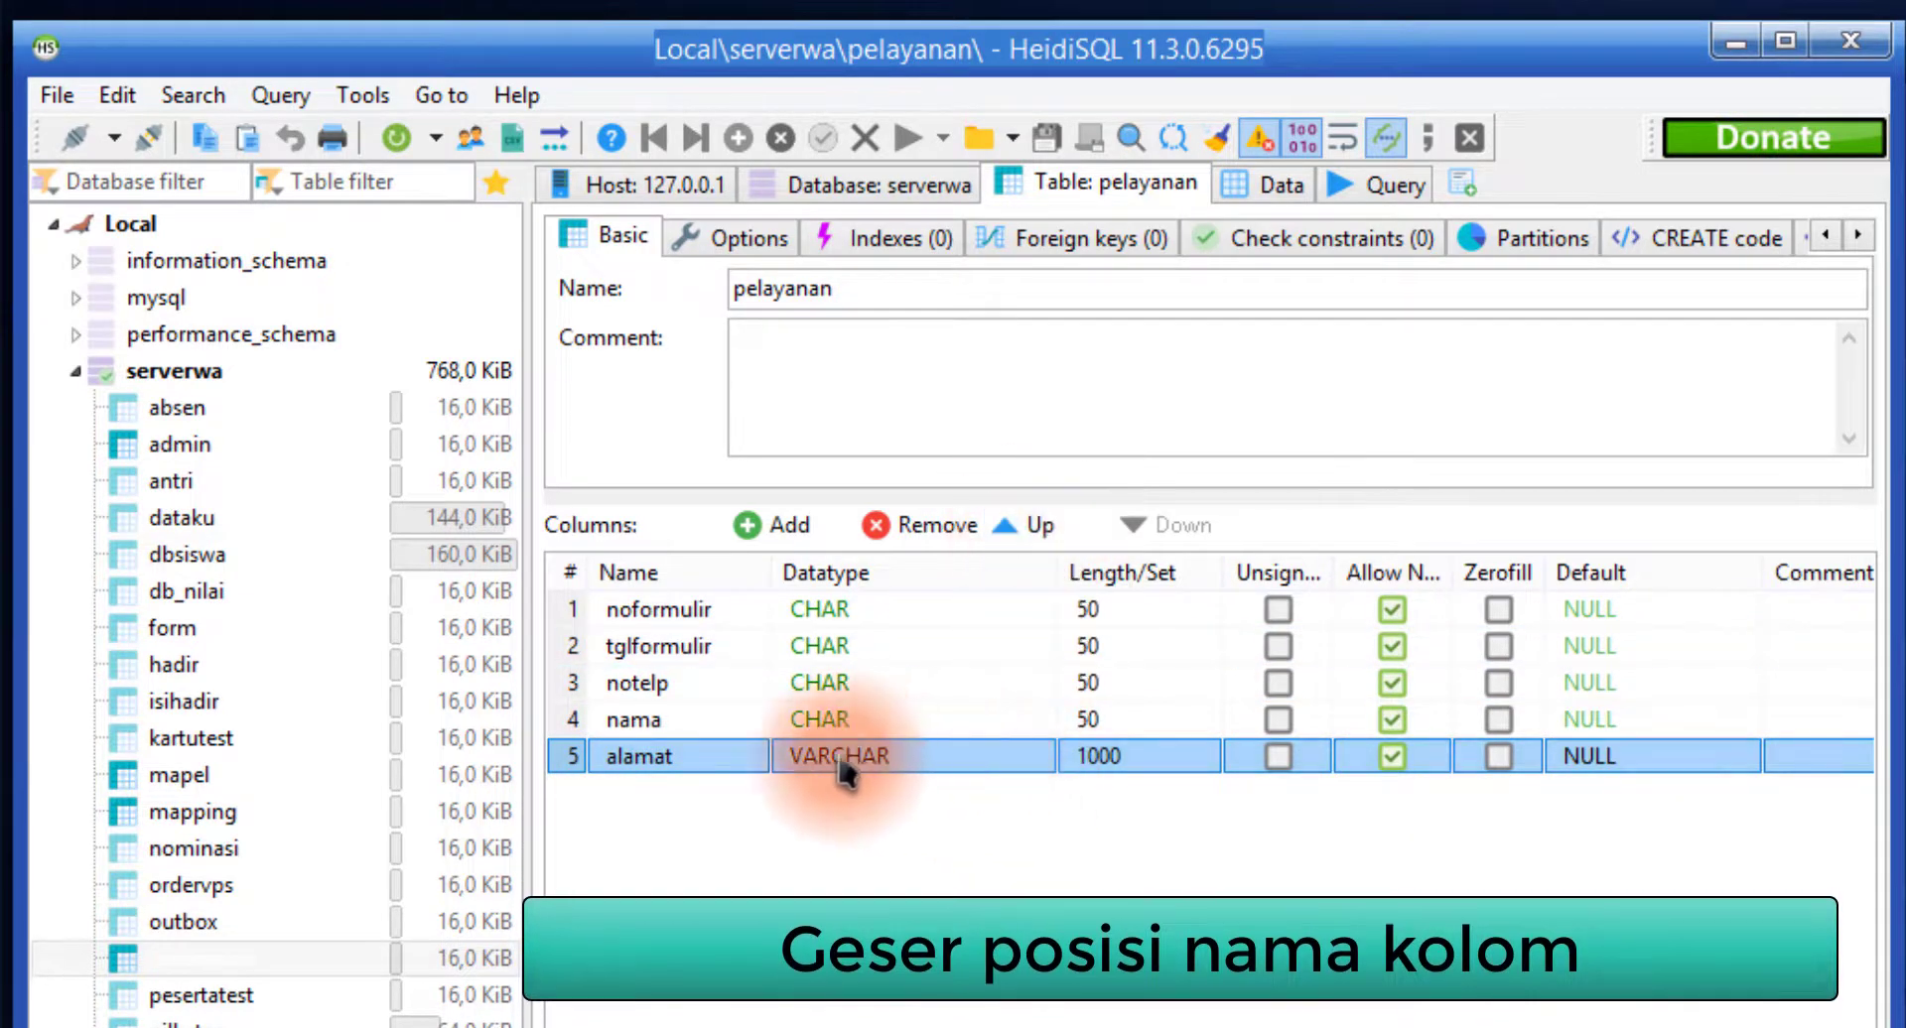
click(683, 723)
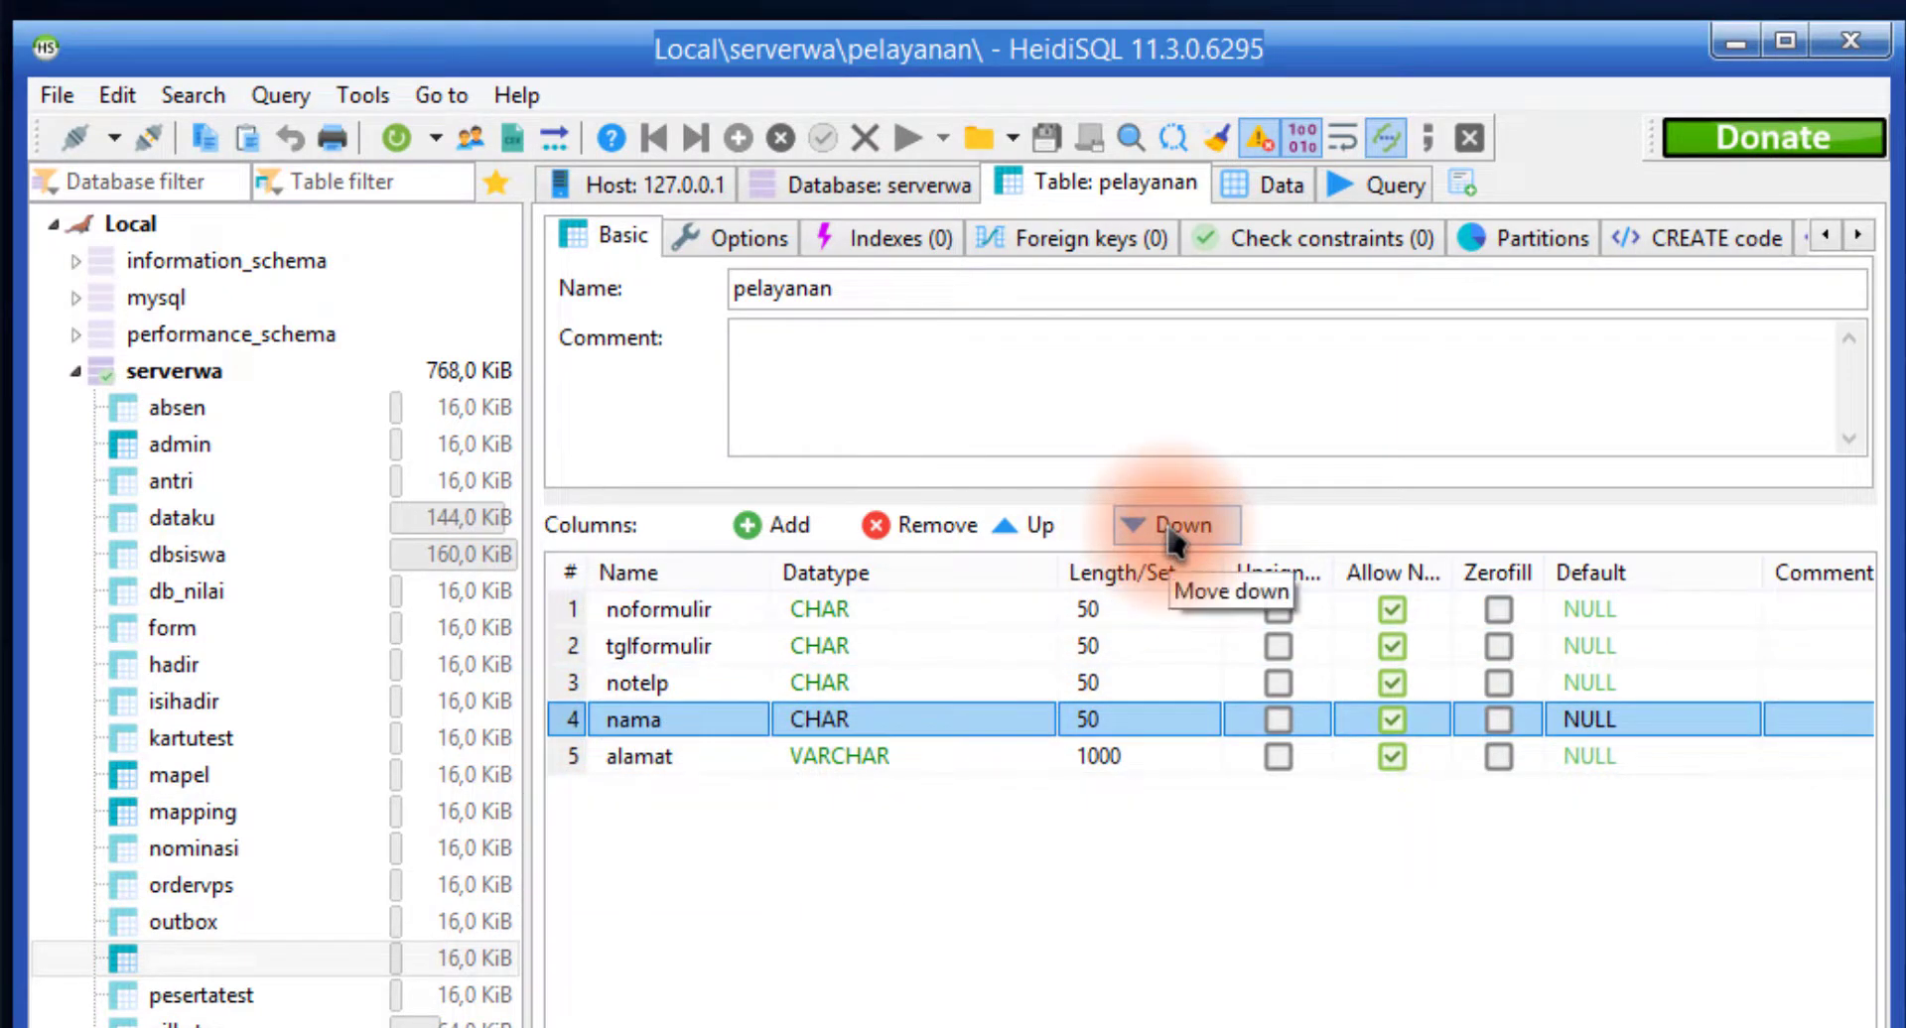
click(1171, 536)
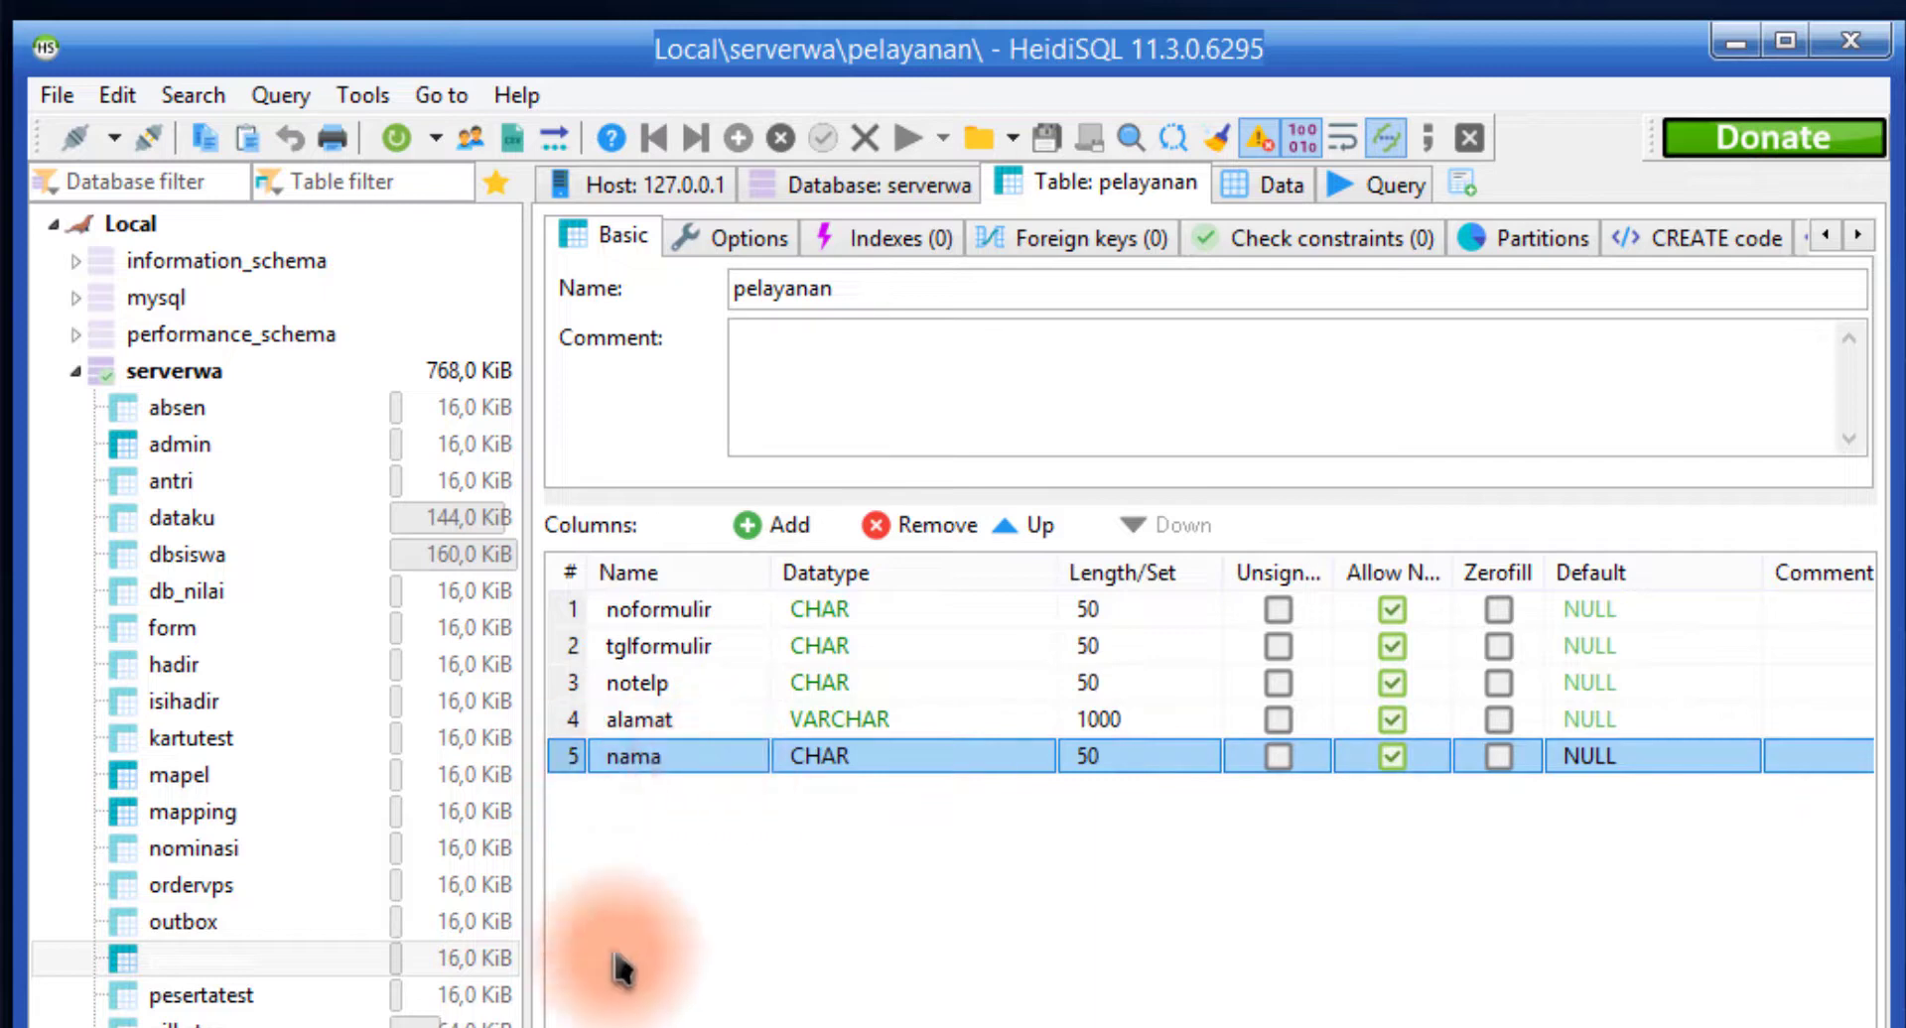
click(1016, 534)
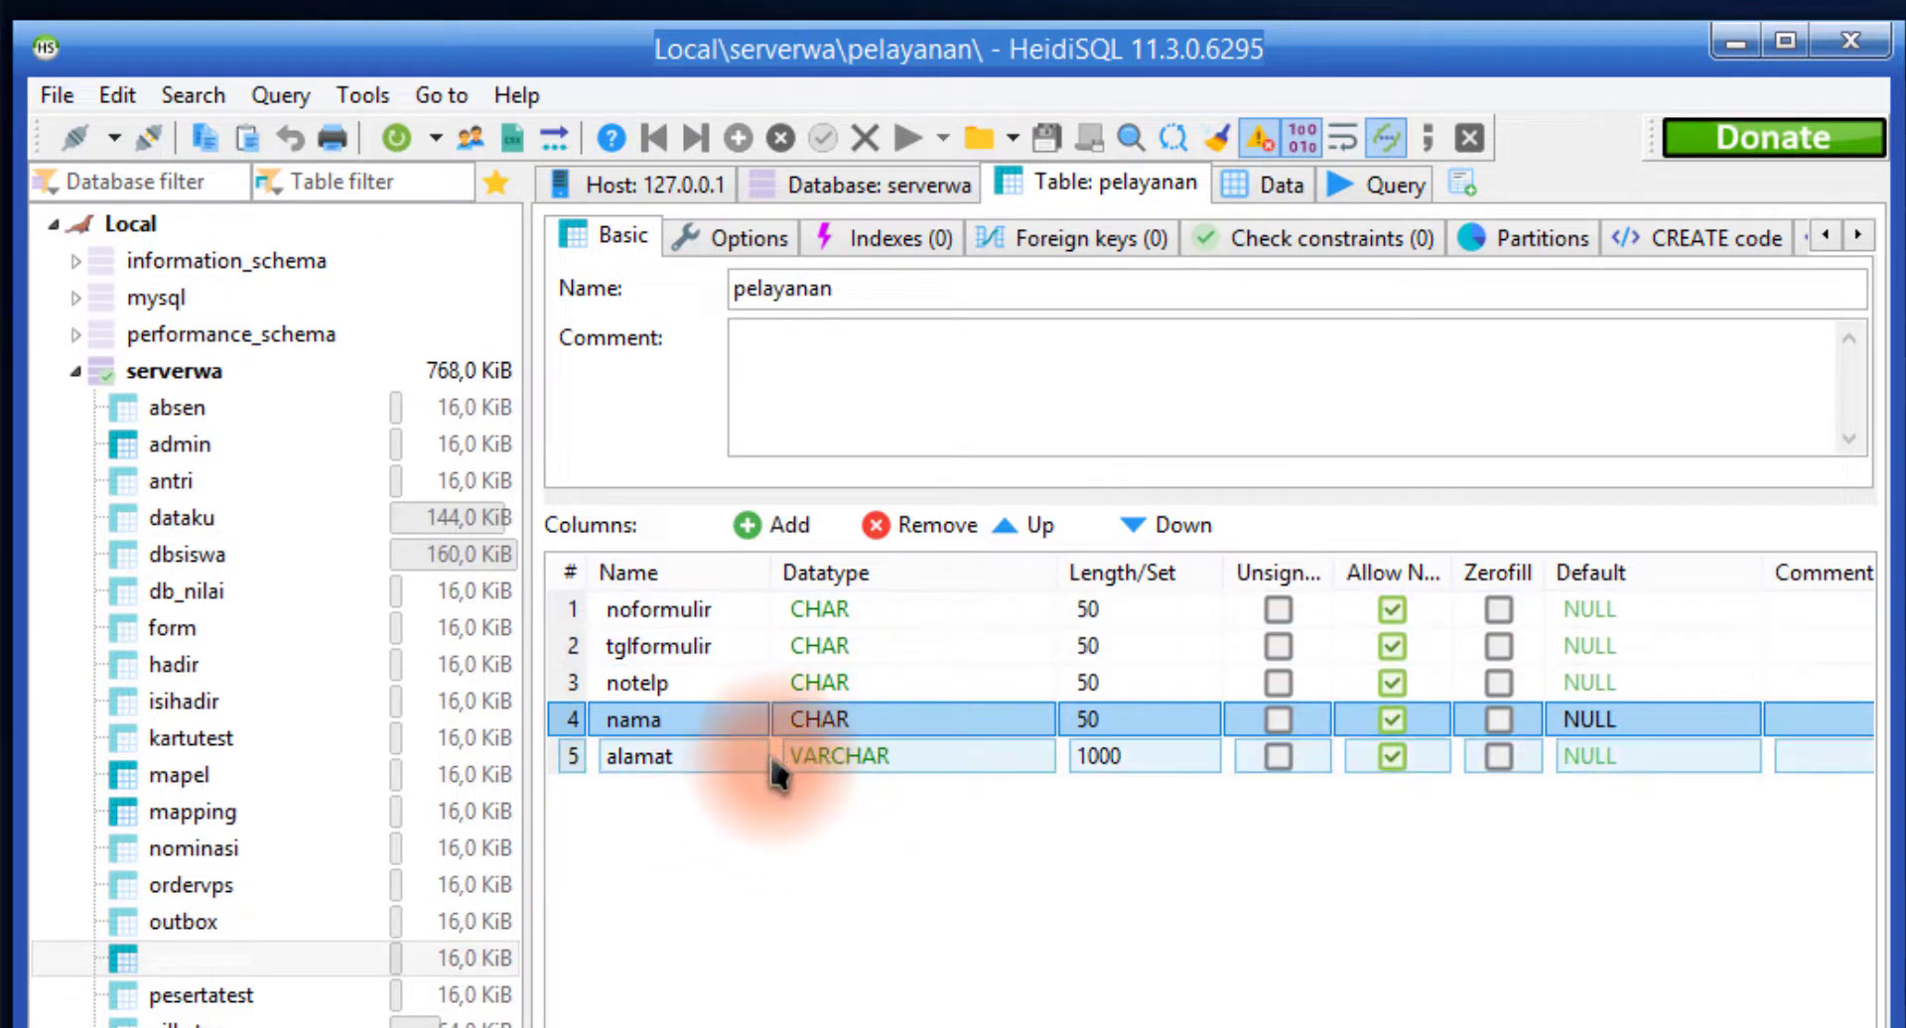
Select the alamat, nama and notelp columns of pelayanan in turn and open column names for editing
click(739, 758)
click(734, 721)
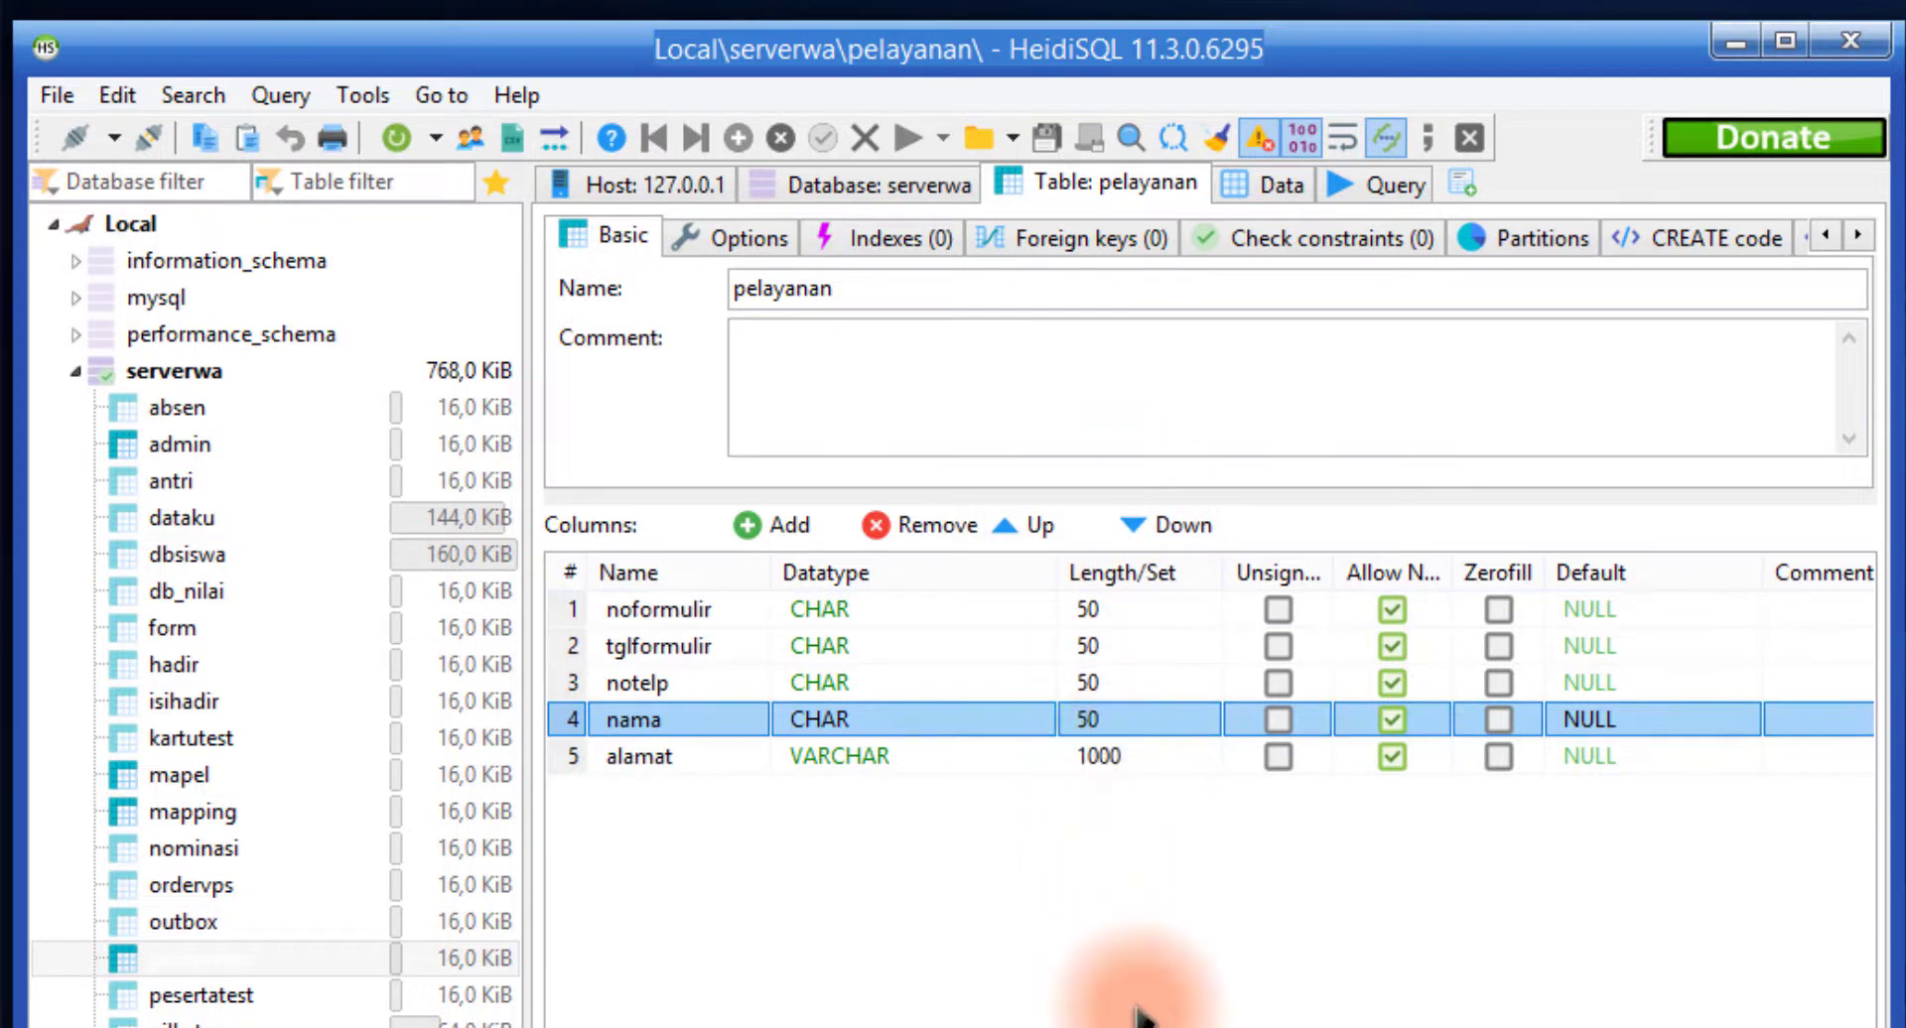
click(703, 733)
click(682, 762)
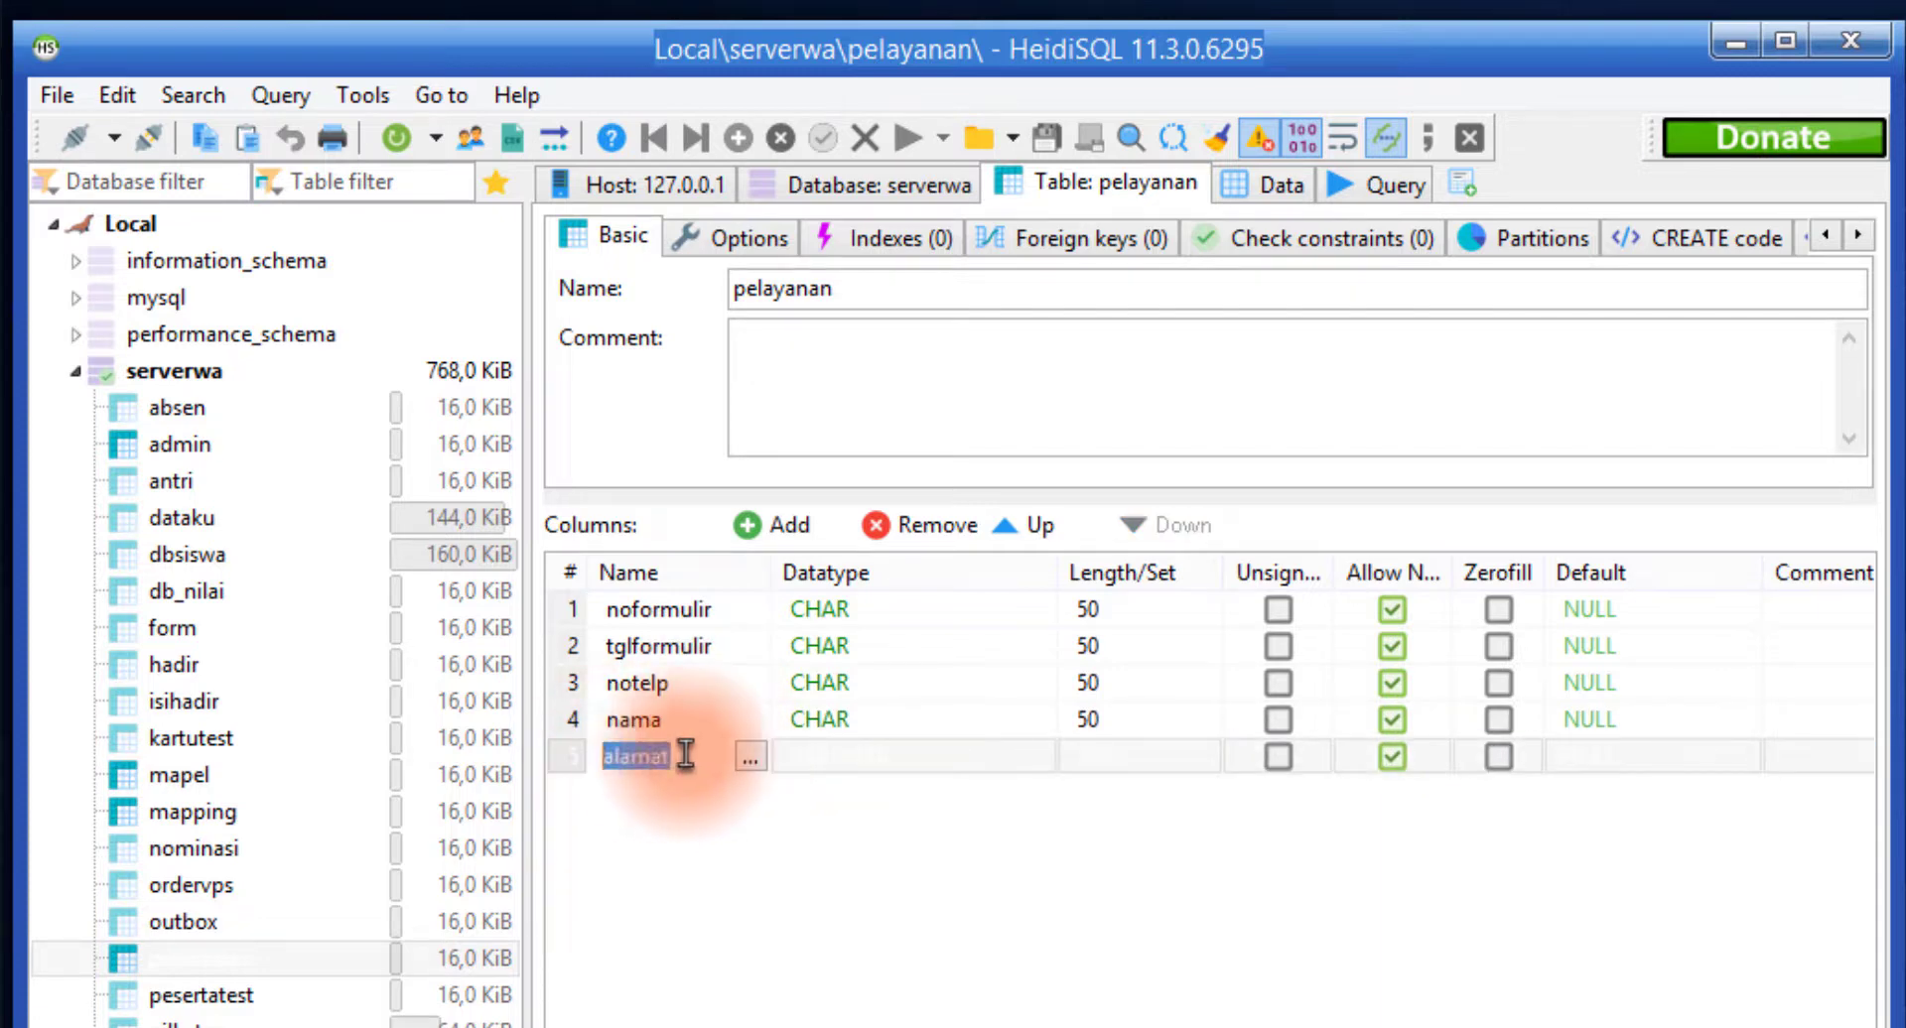
click(692, 720)
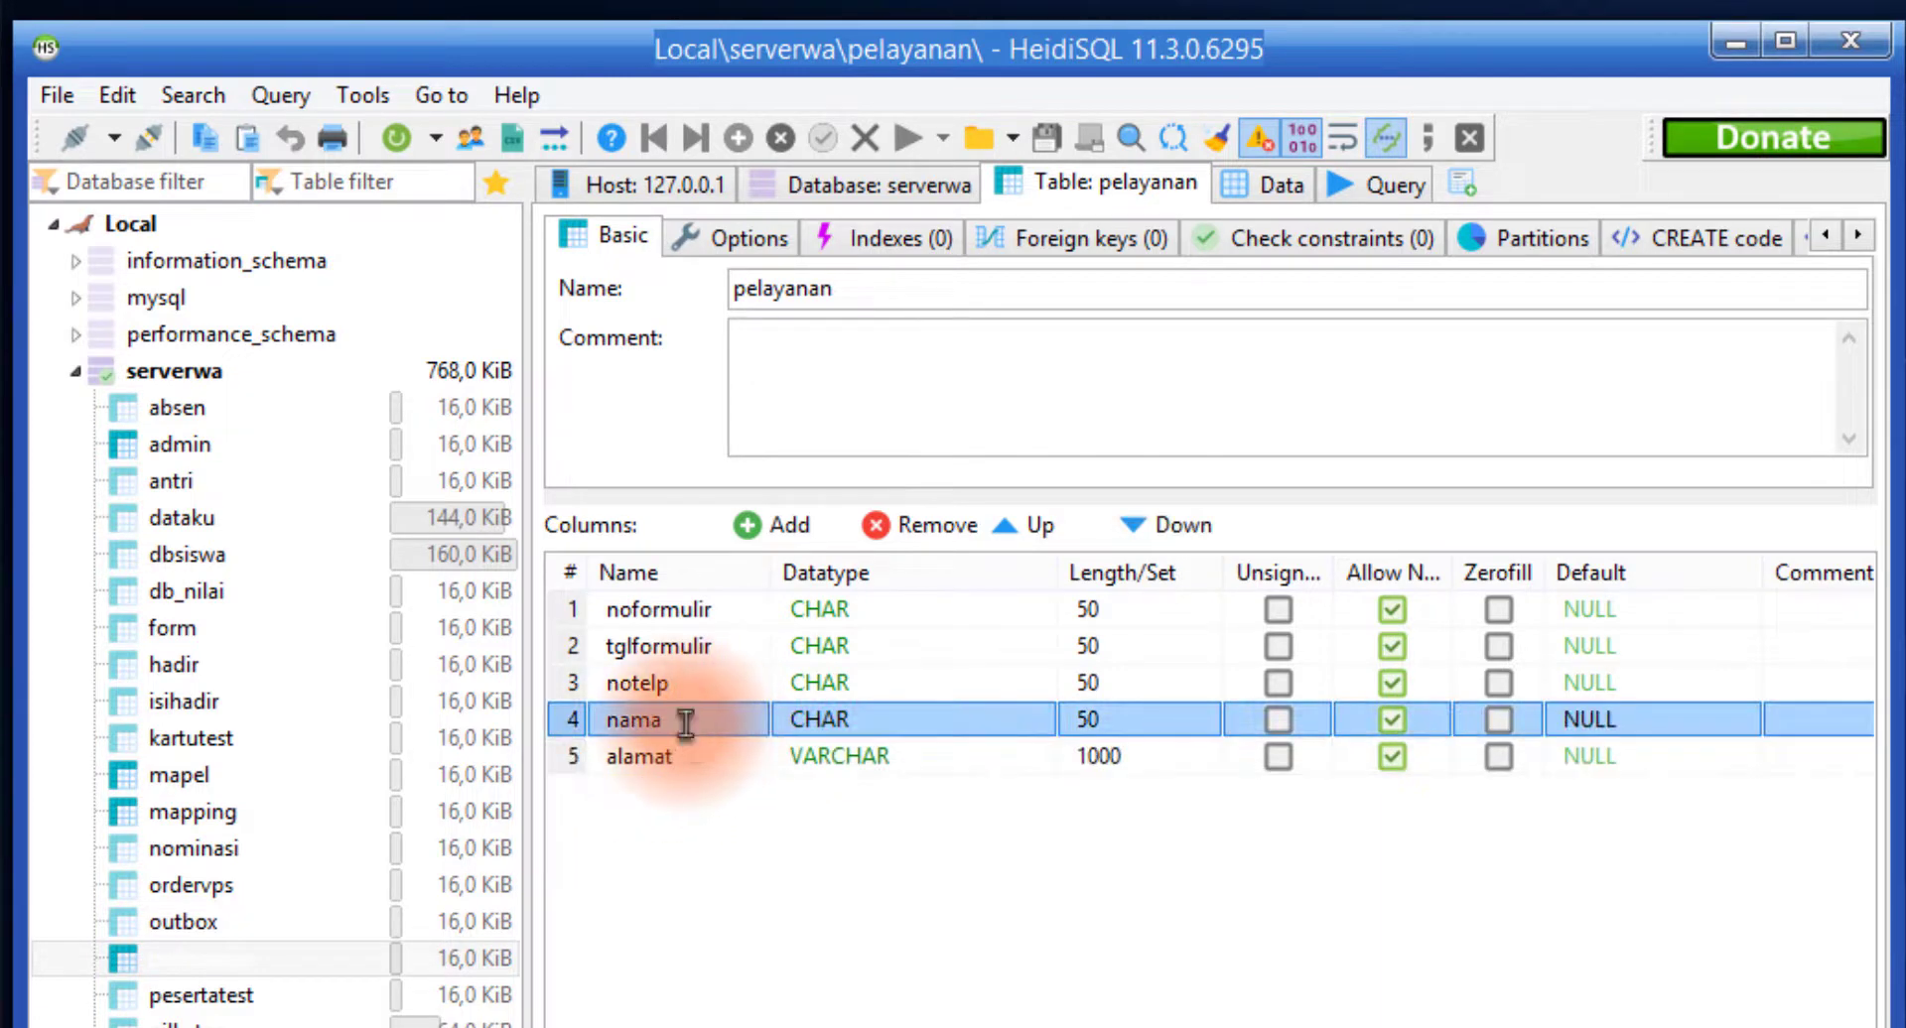
click(684, 722)
click(708, 682)
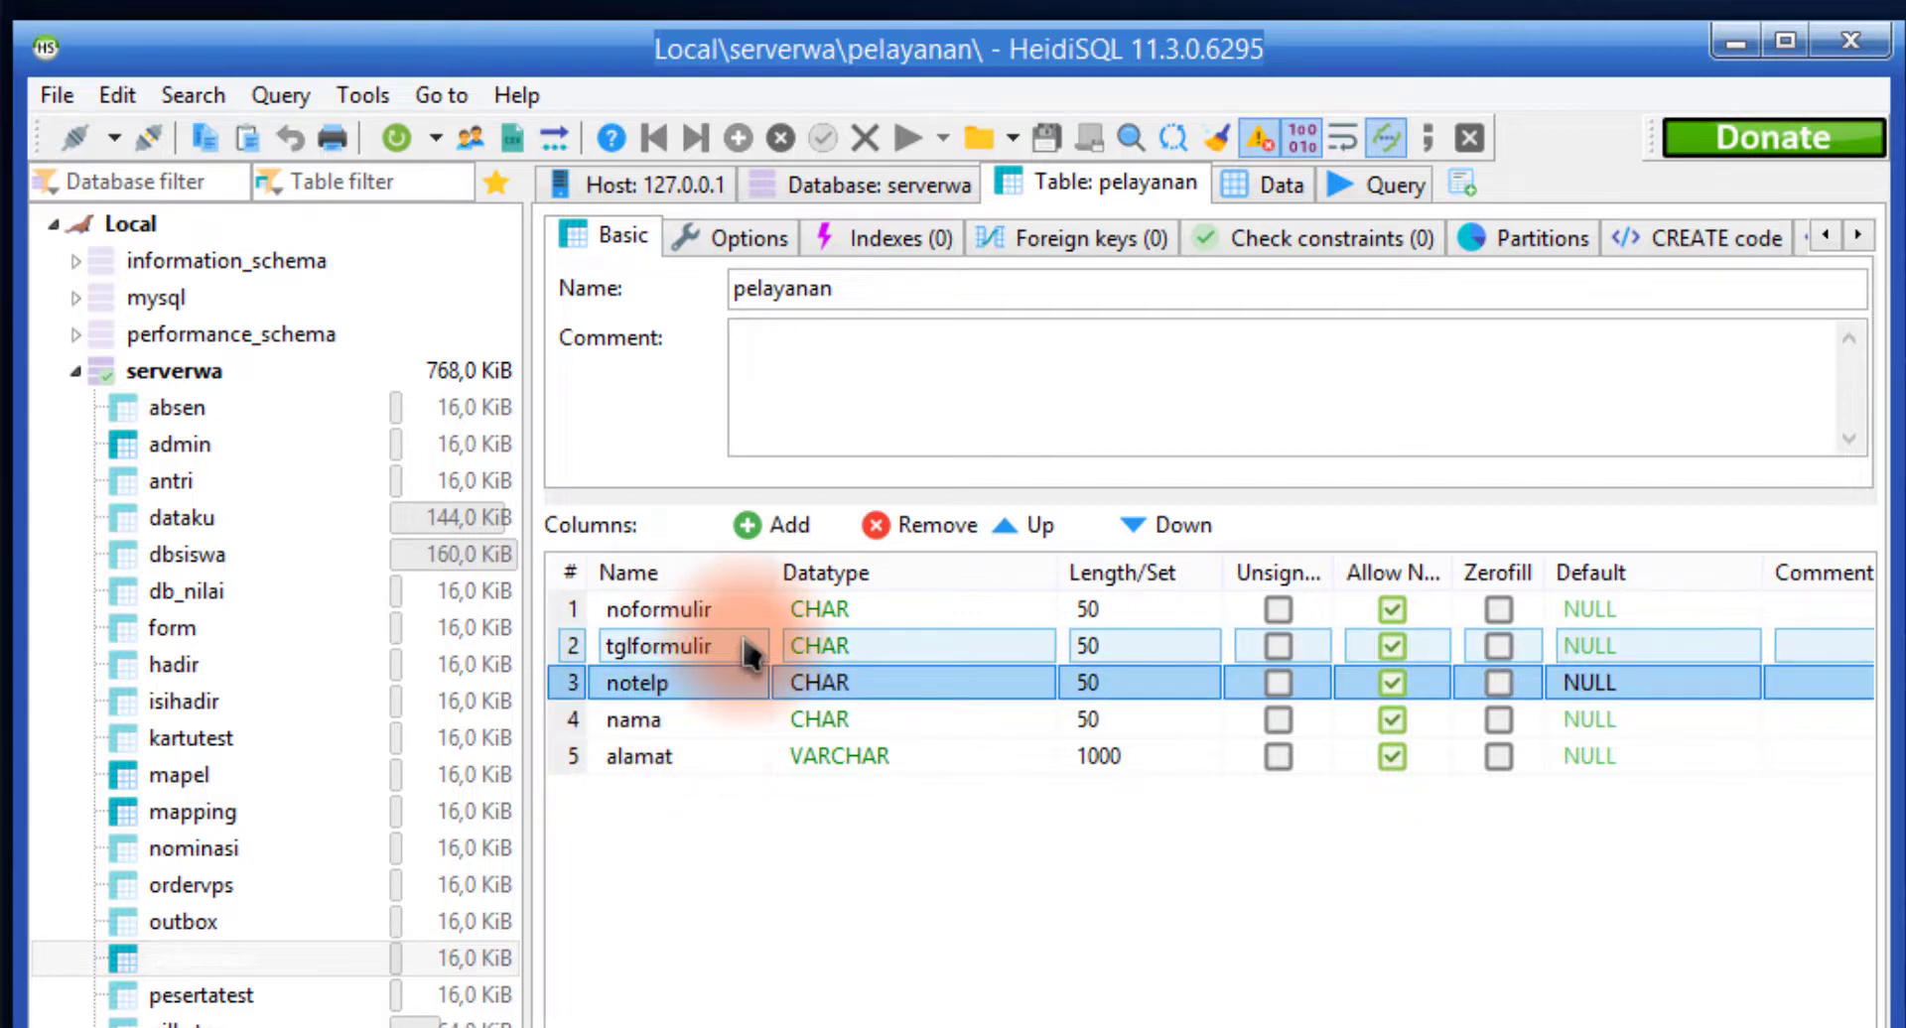
click(701, 723)
click(698, 760)
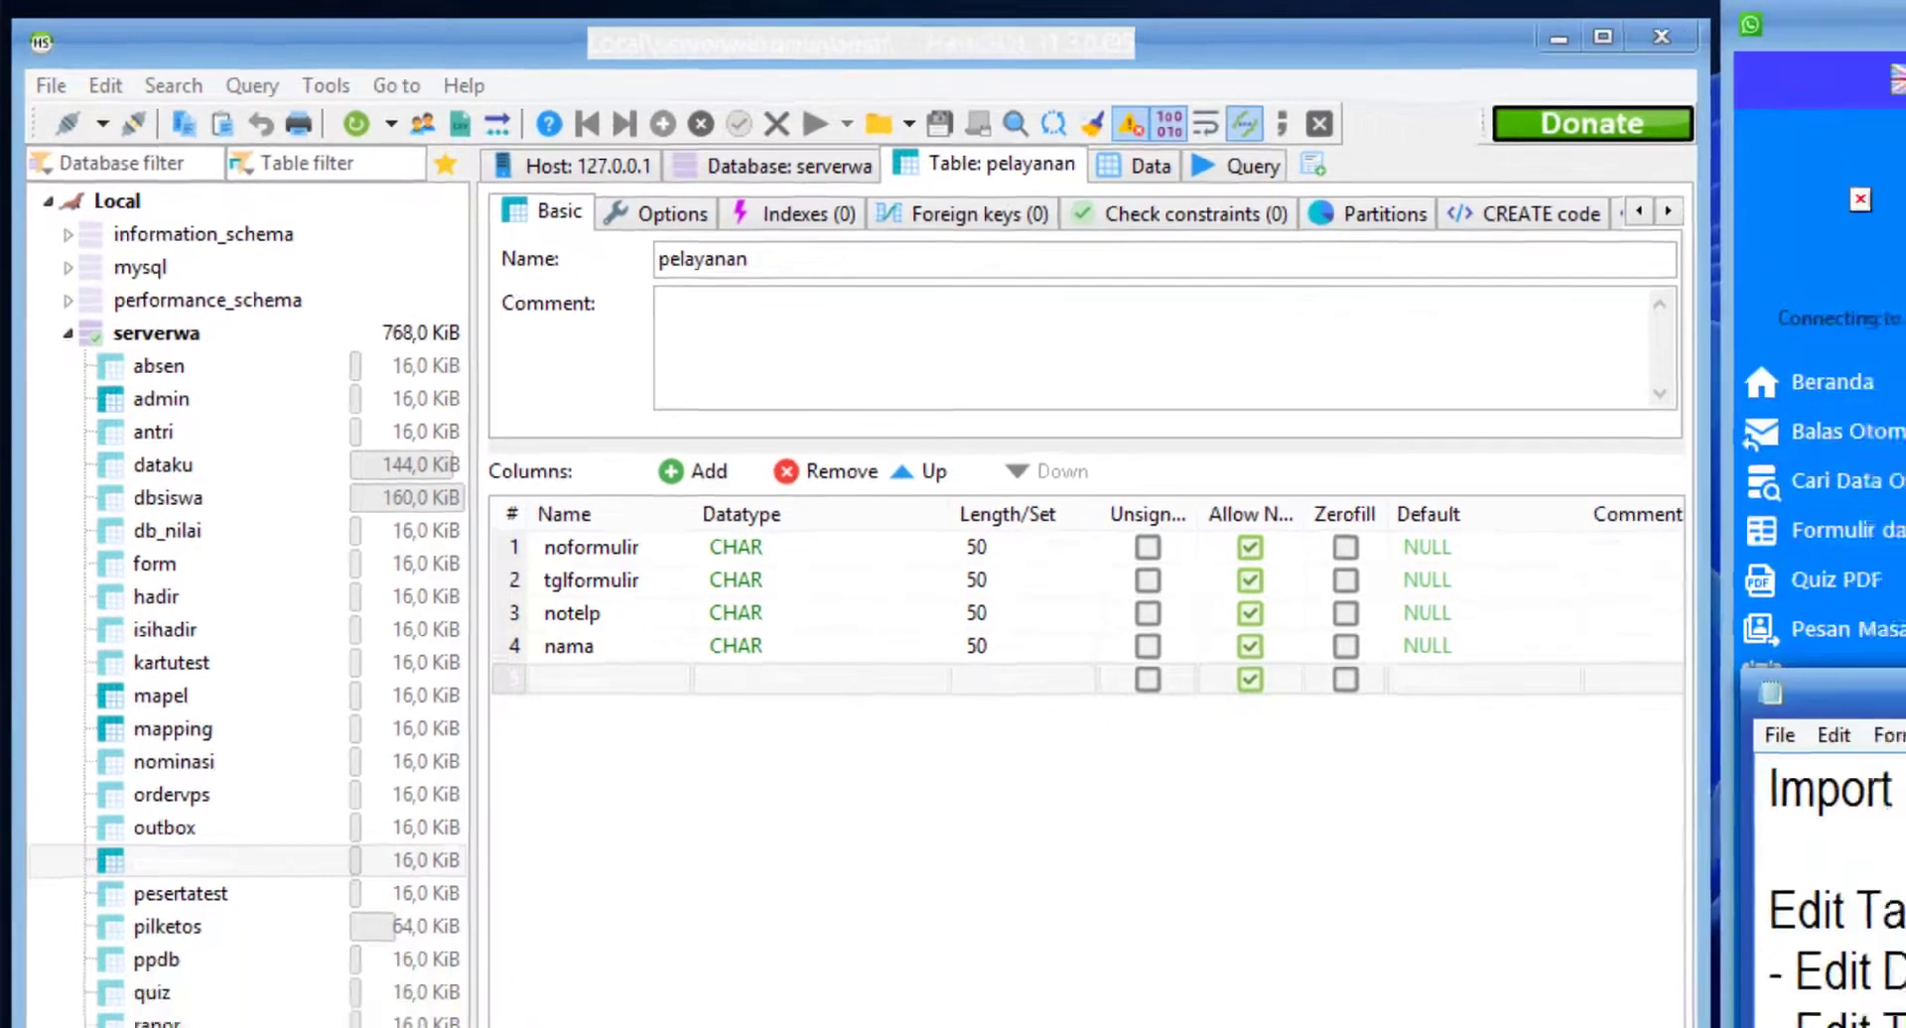
Show the pelayanan table's data and save the modified table on switching to another table
drag(1130, 849, 1247, 865)
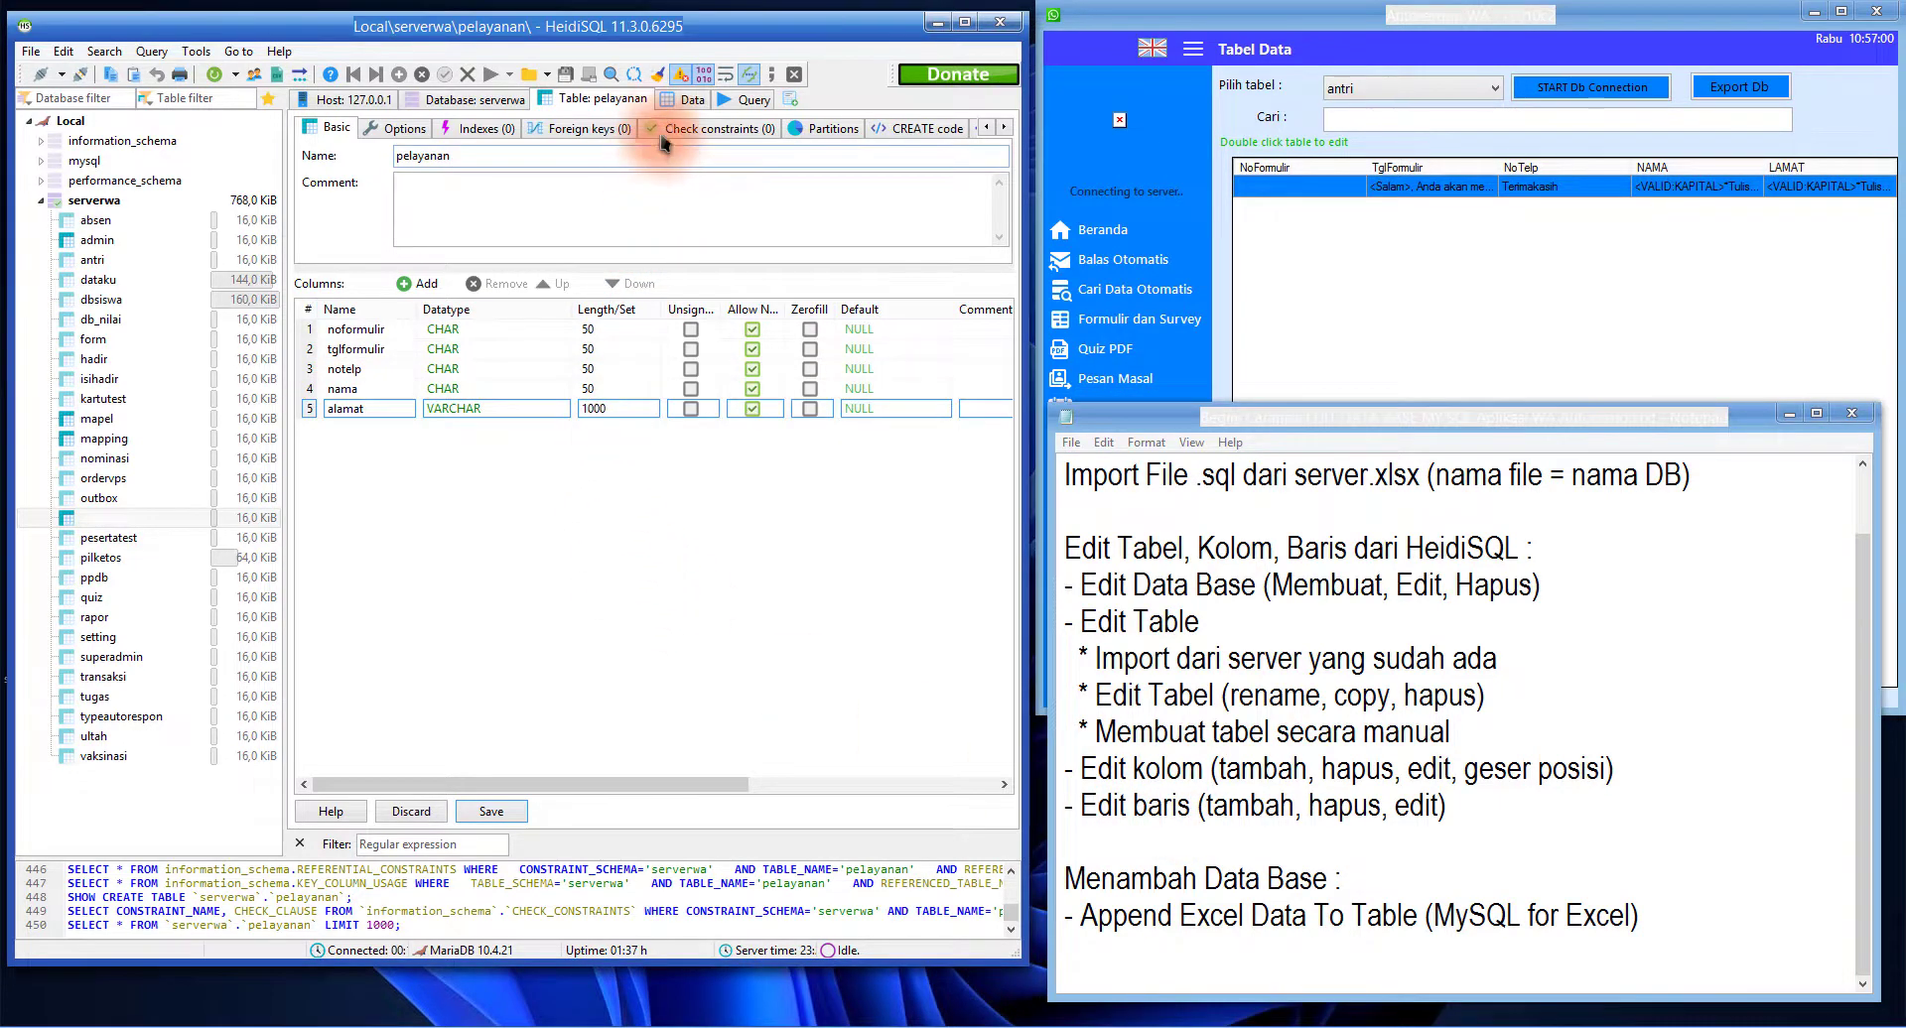
click(684, 100)
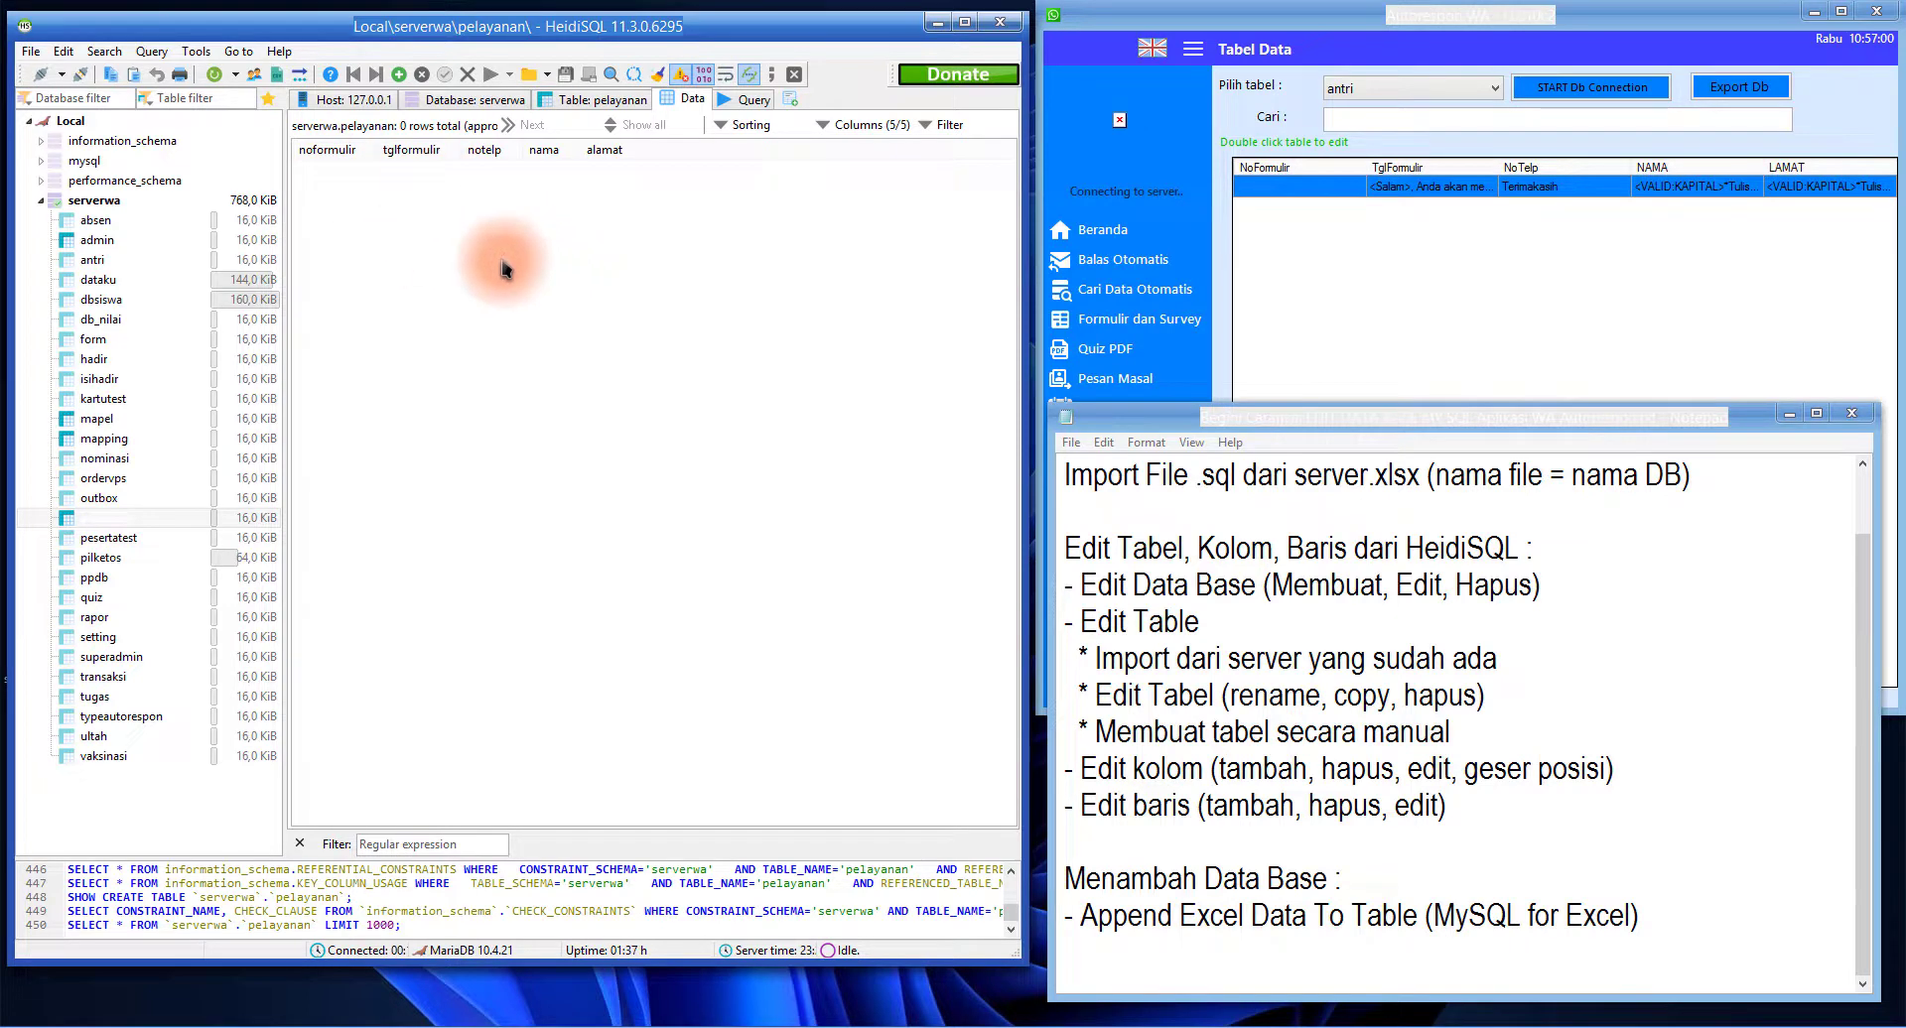
click(120, 225)
click(938, 524)
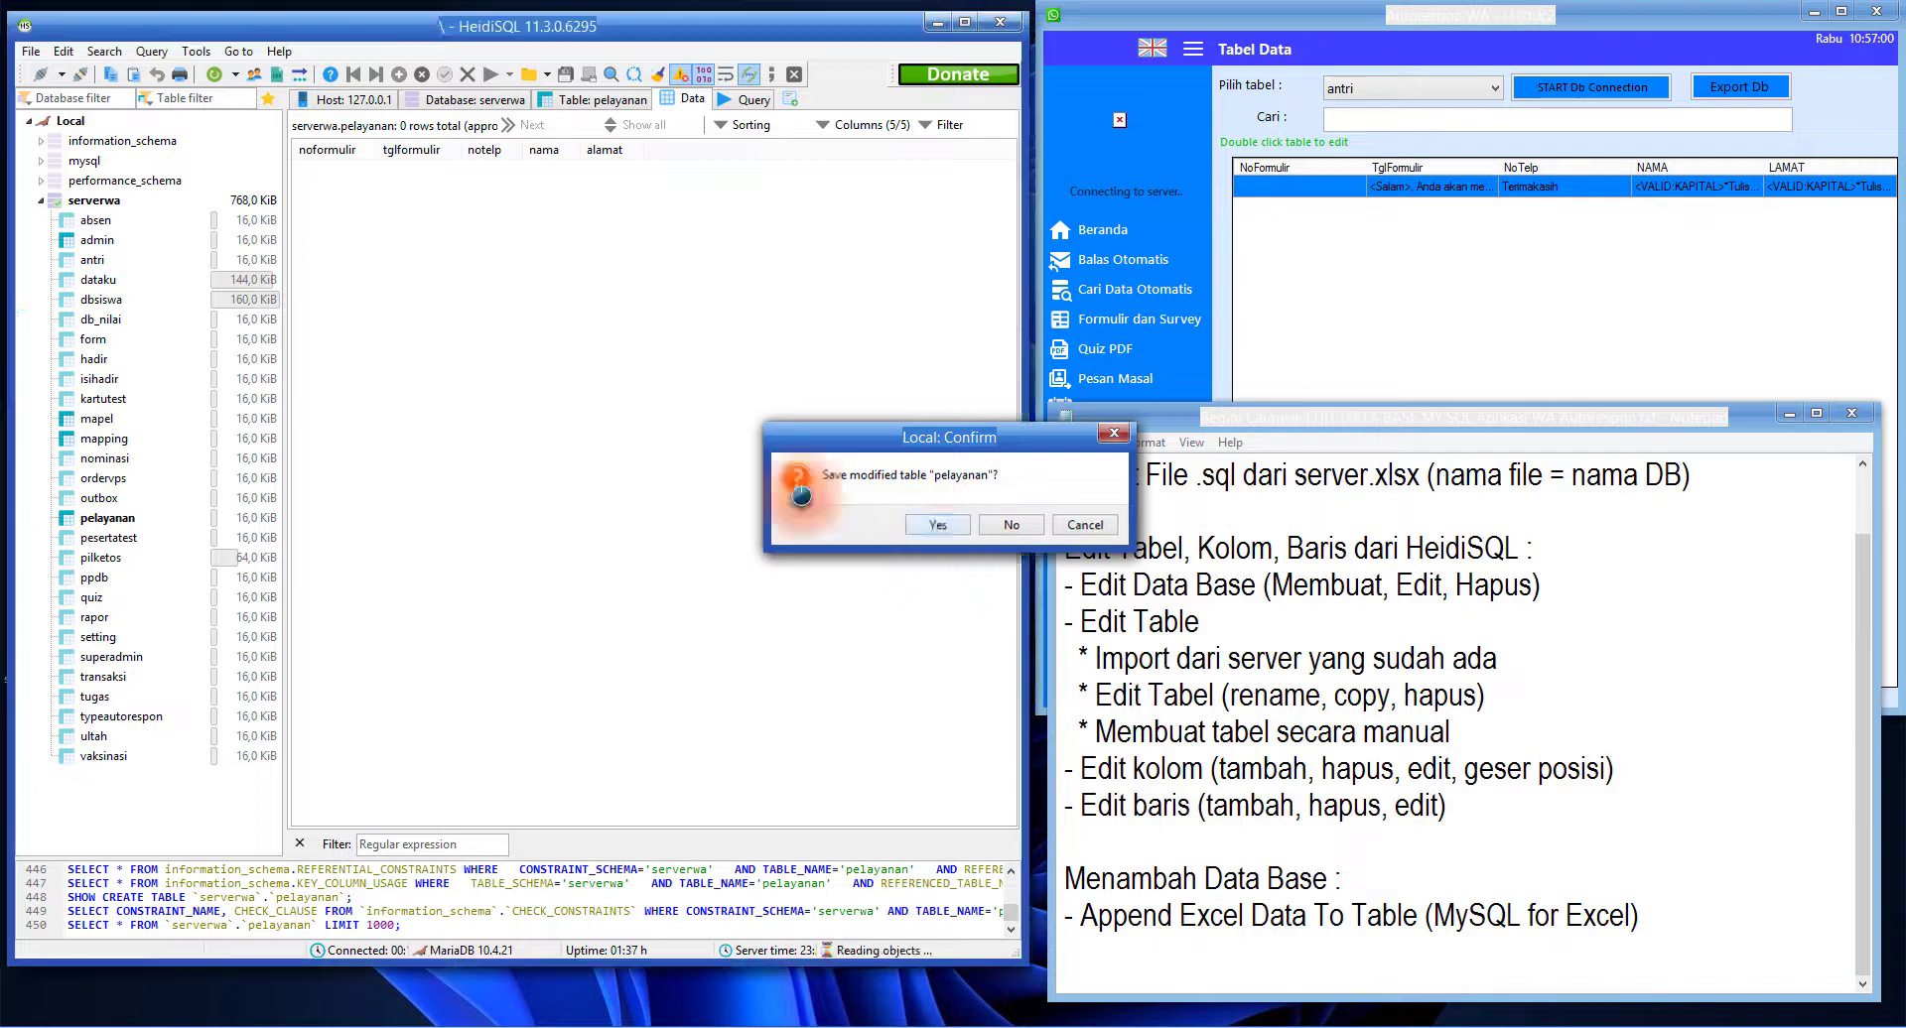
Insert a row after kodereg 100 in the admin table with notelp "sadasd" and kodereg 101
click(123, 226)
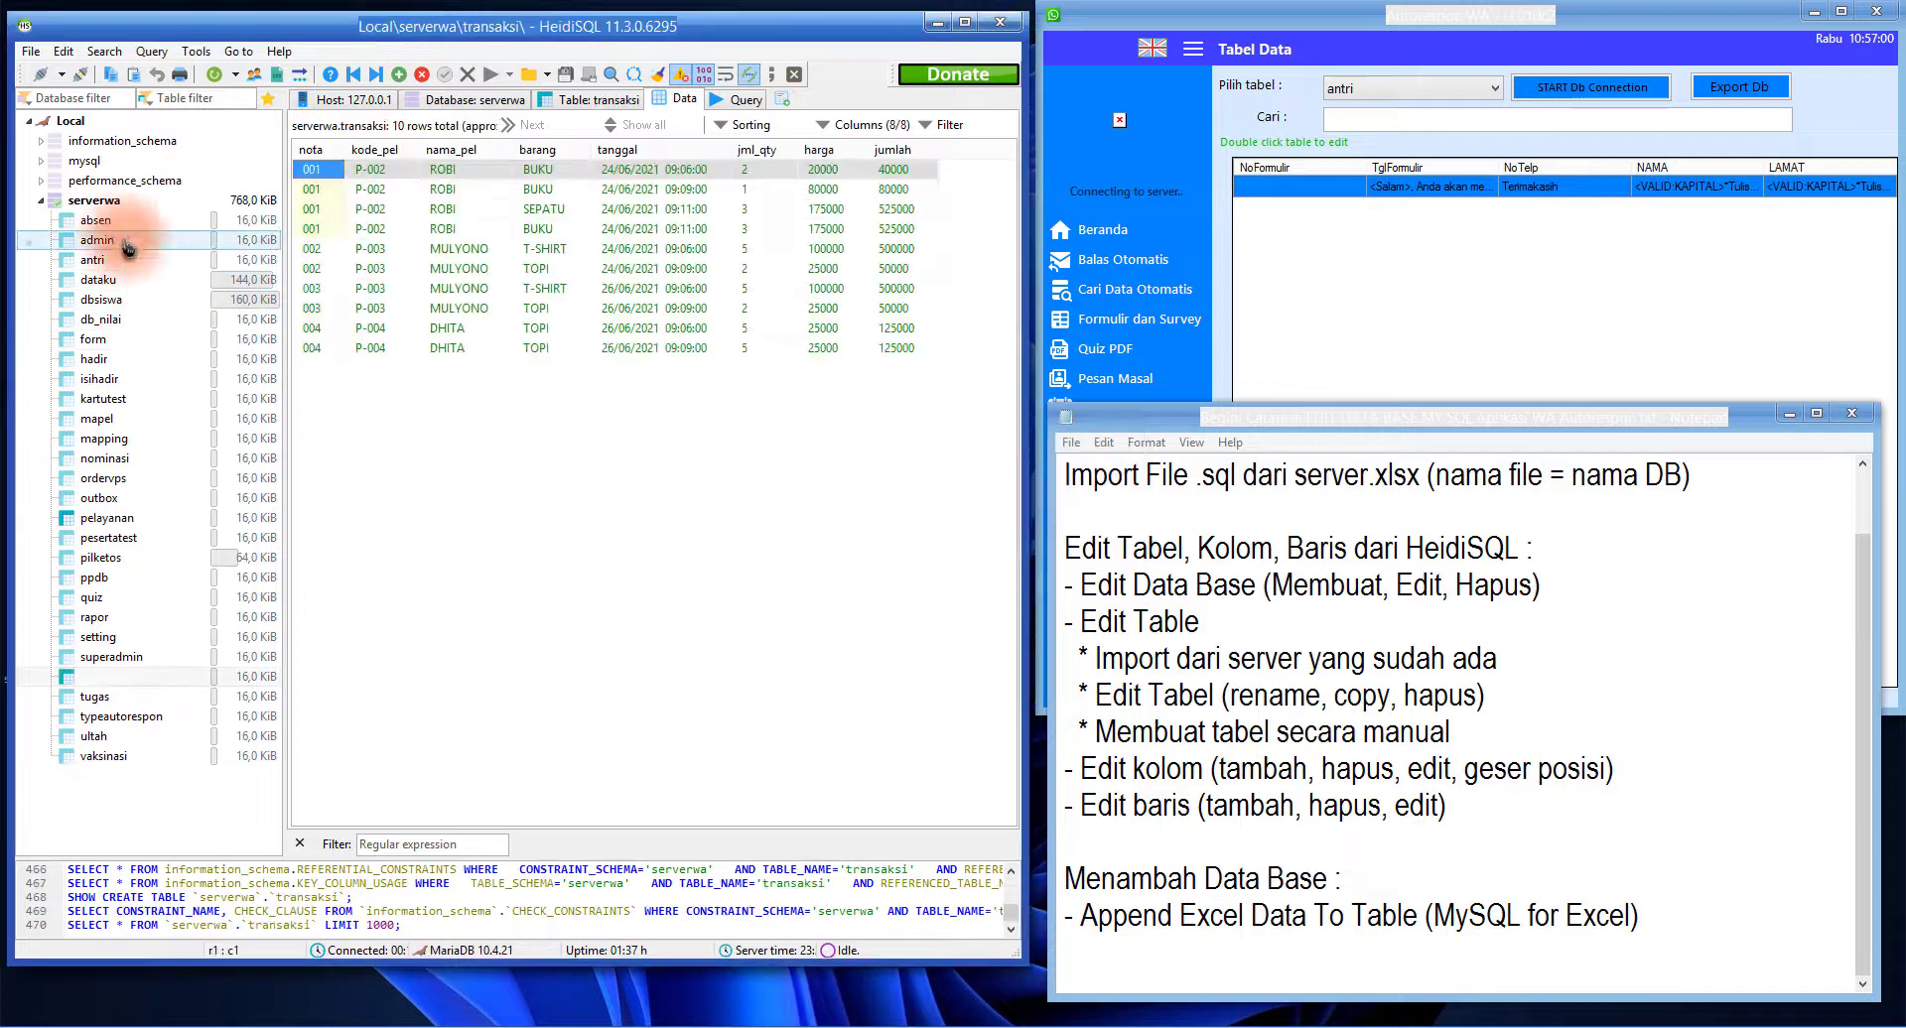
click(132, 254)
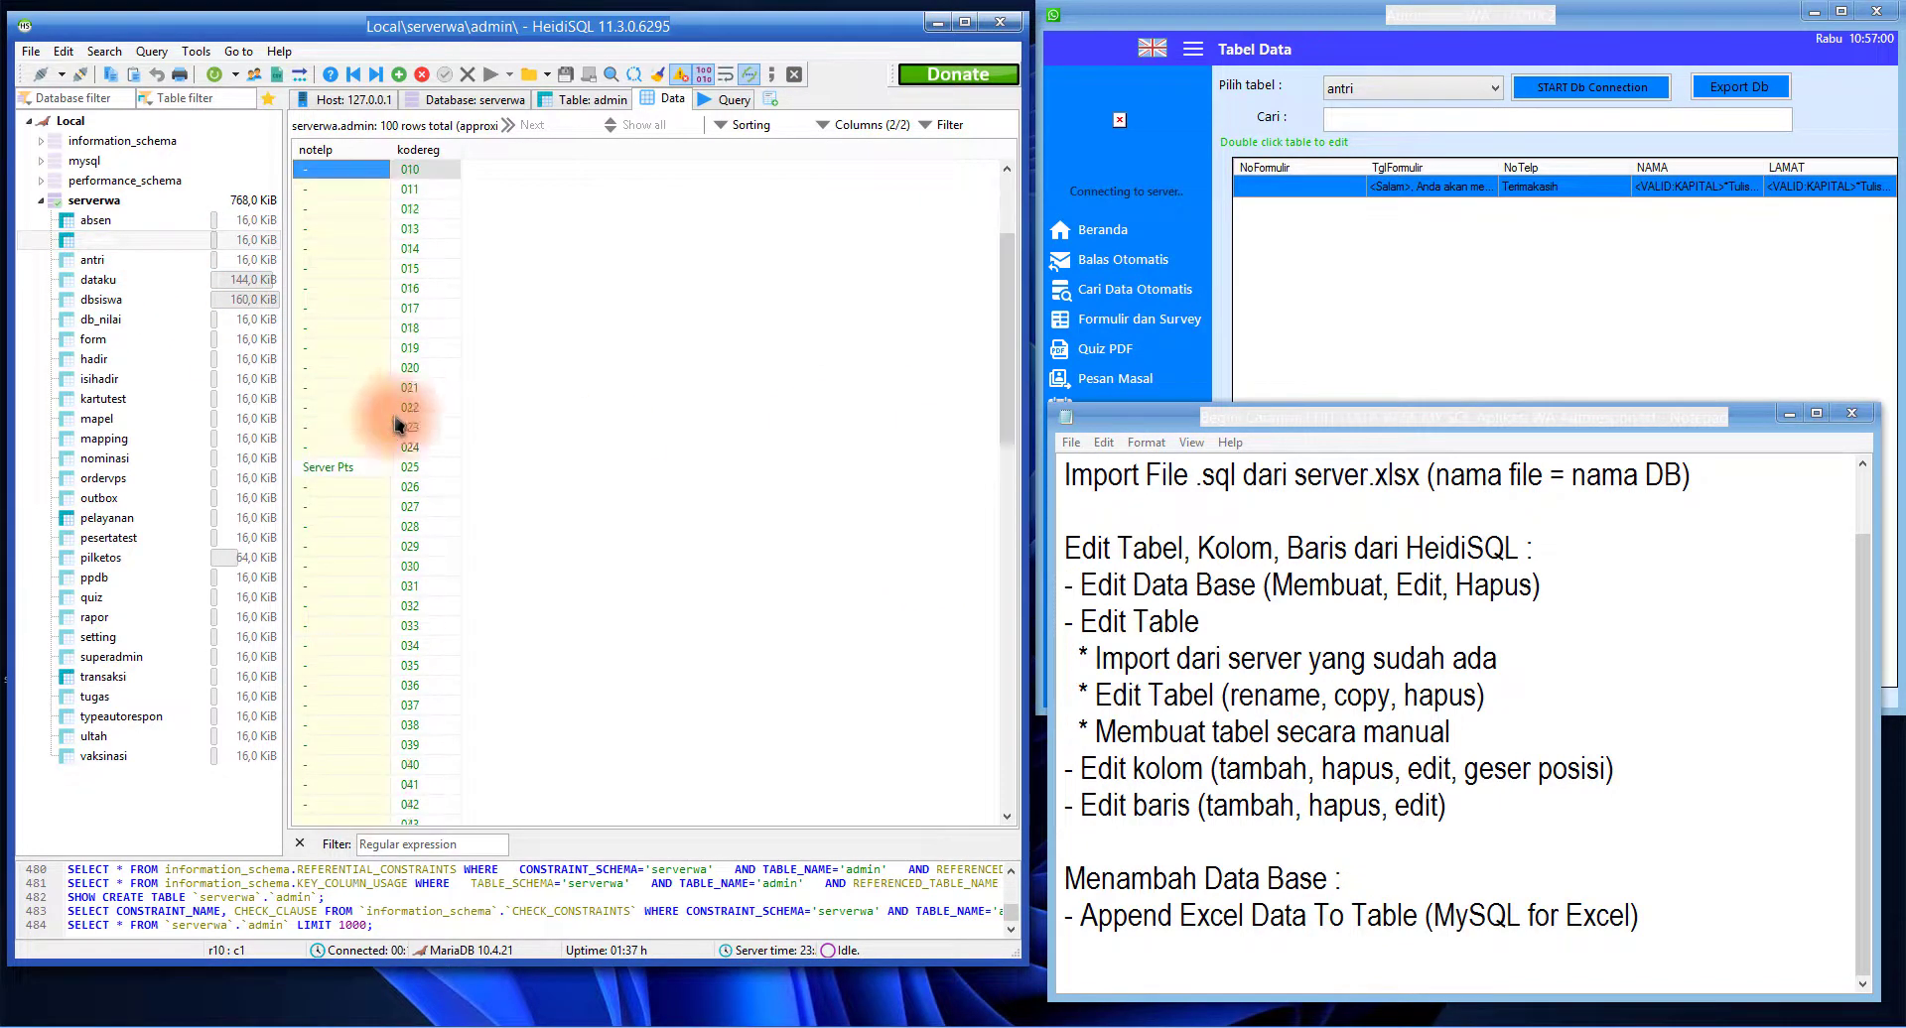
scroll(417, 542, down, 10)
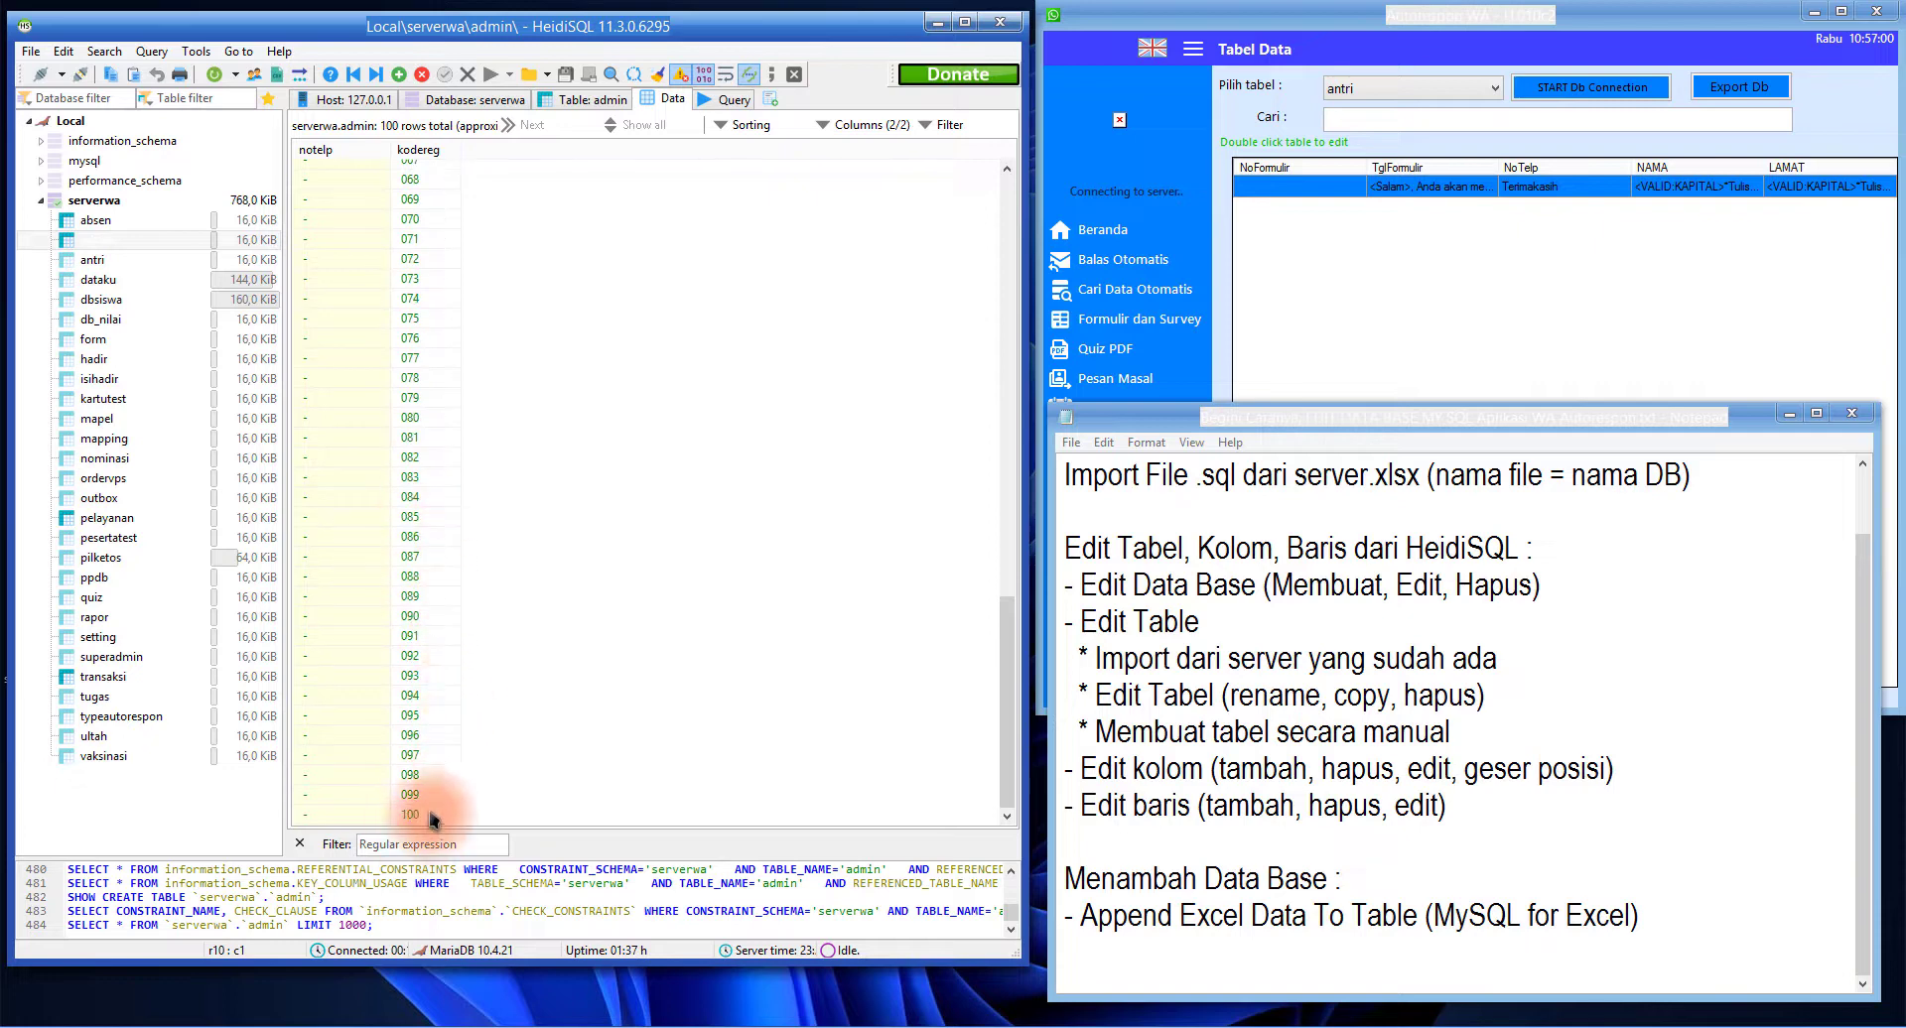
click(346, 814)
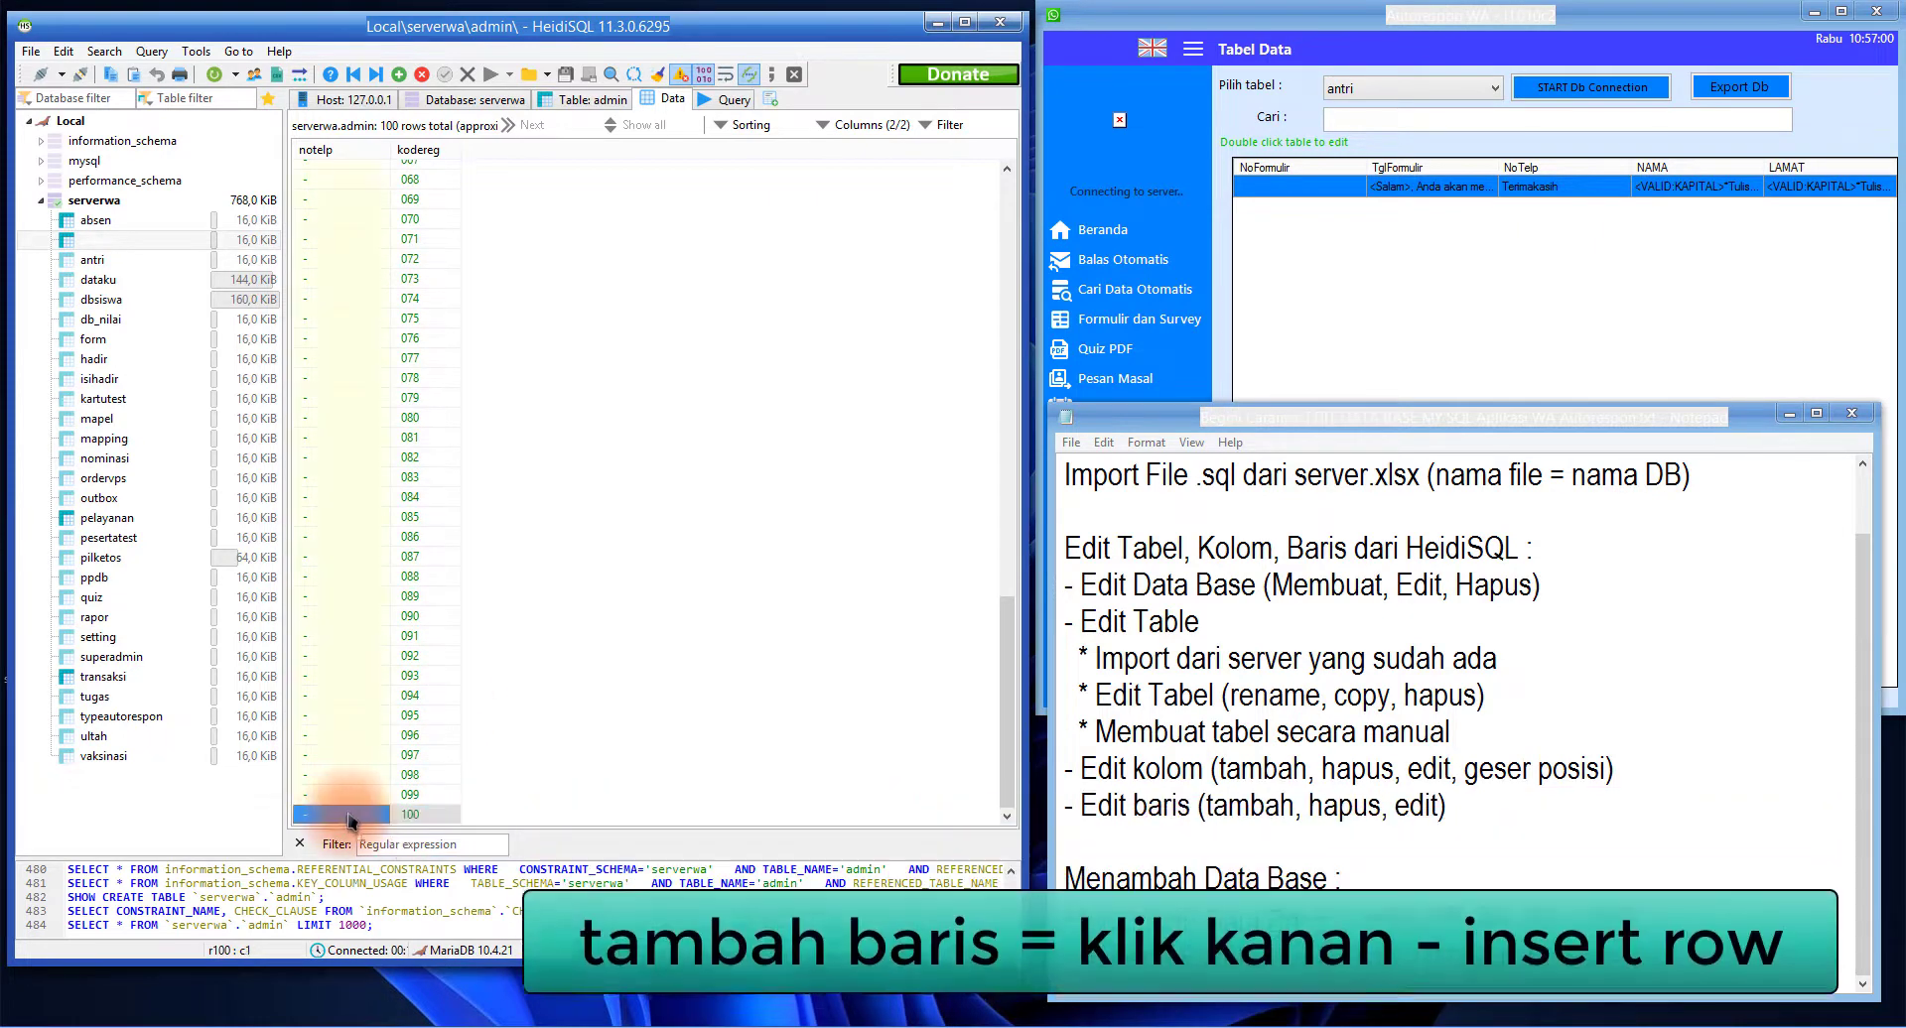
click(412, 815)
right_click(423, 816)
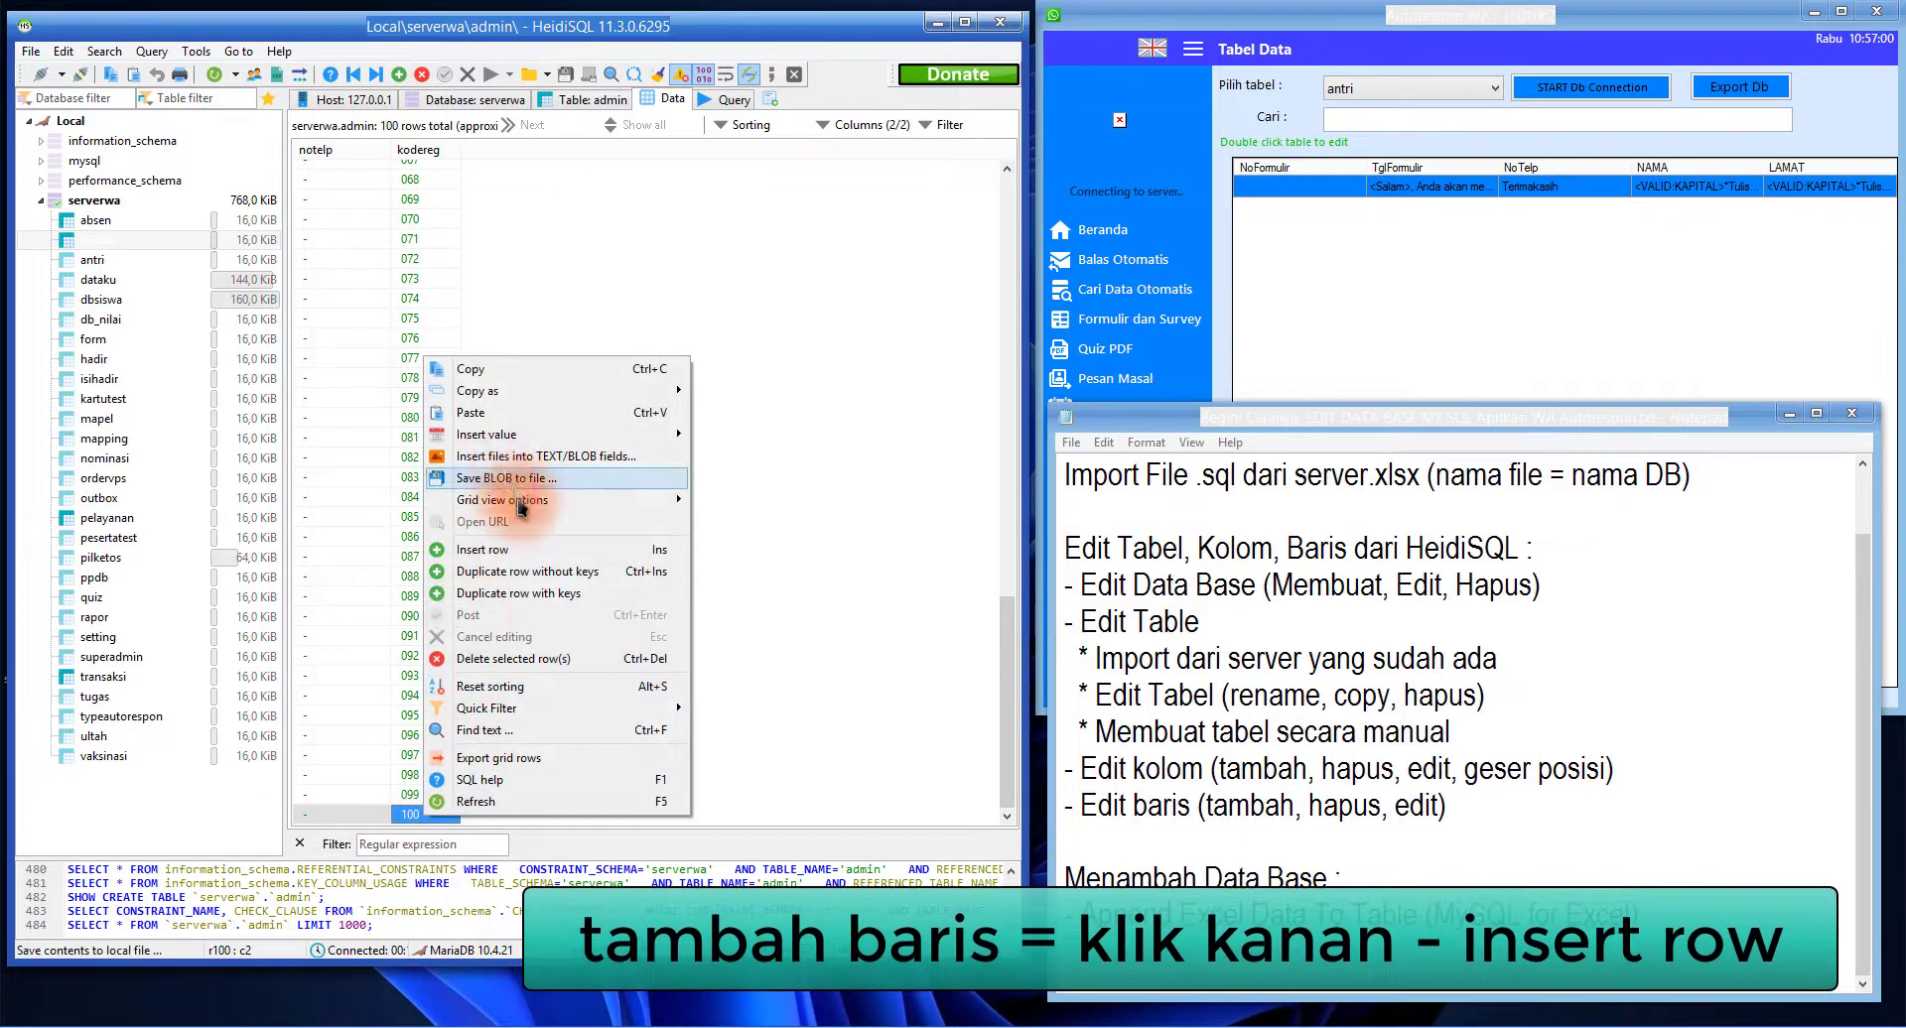
click(515, 551)
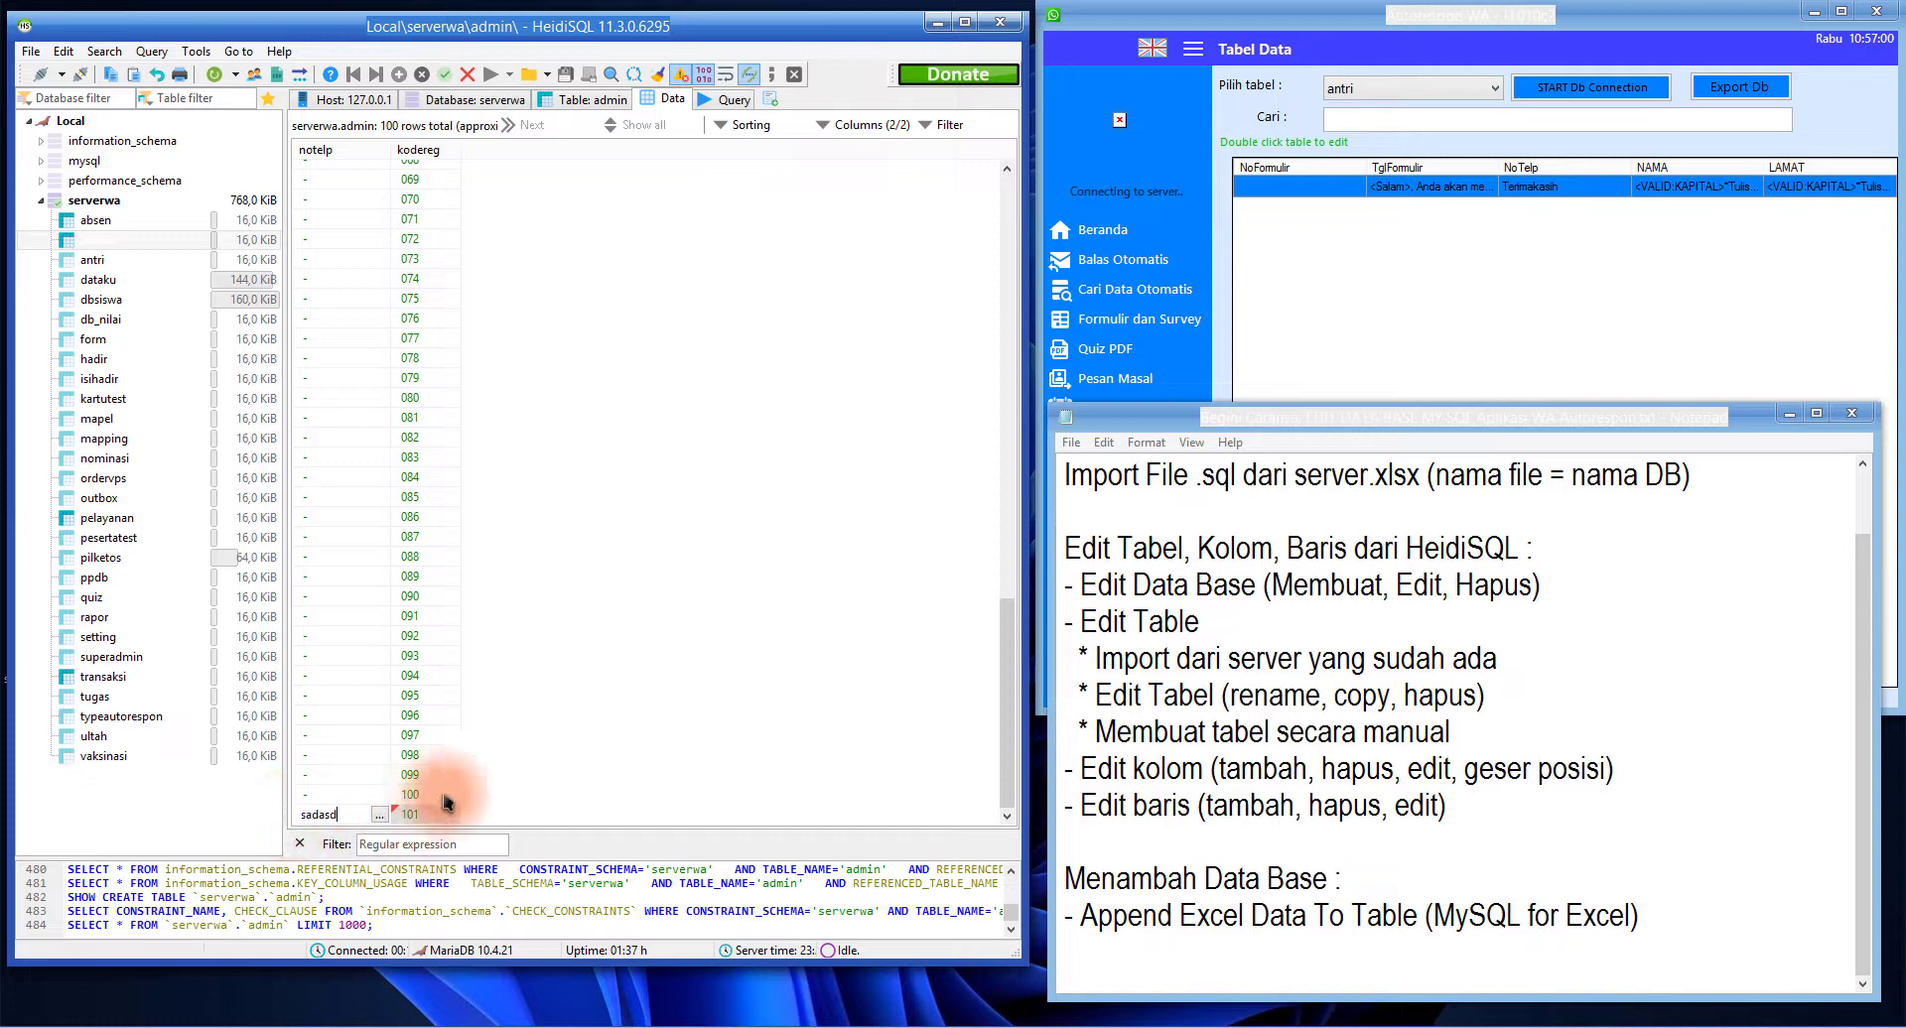
key(Return)
Insert another row after kodereg 101 in the admin table with kodereg 102
right_click(419, 826)
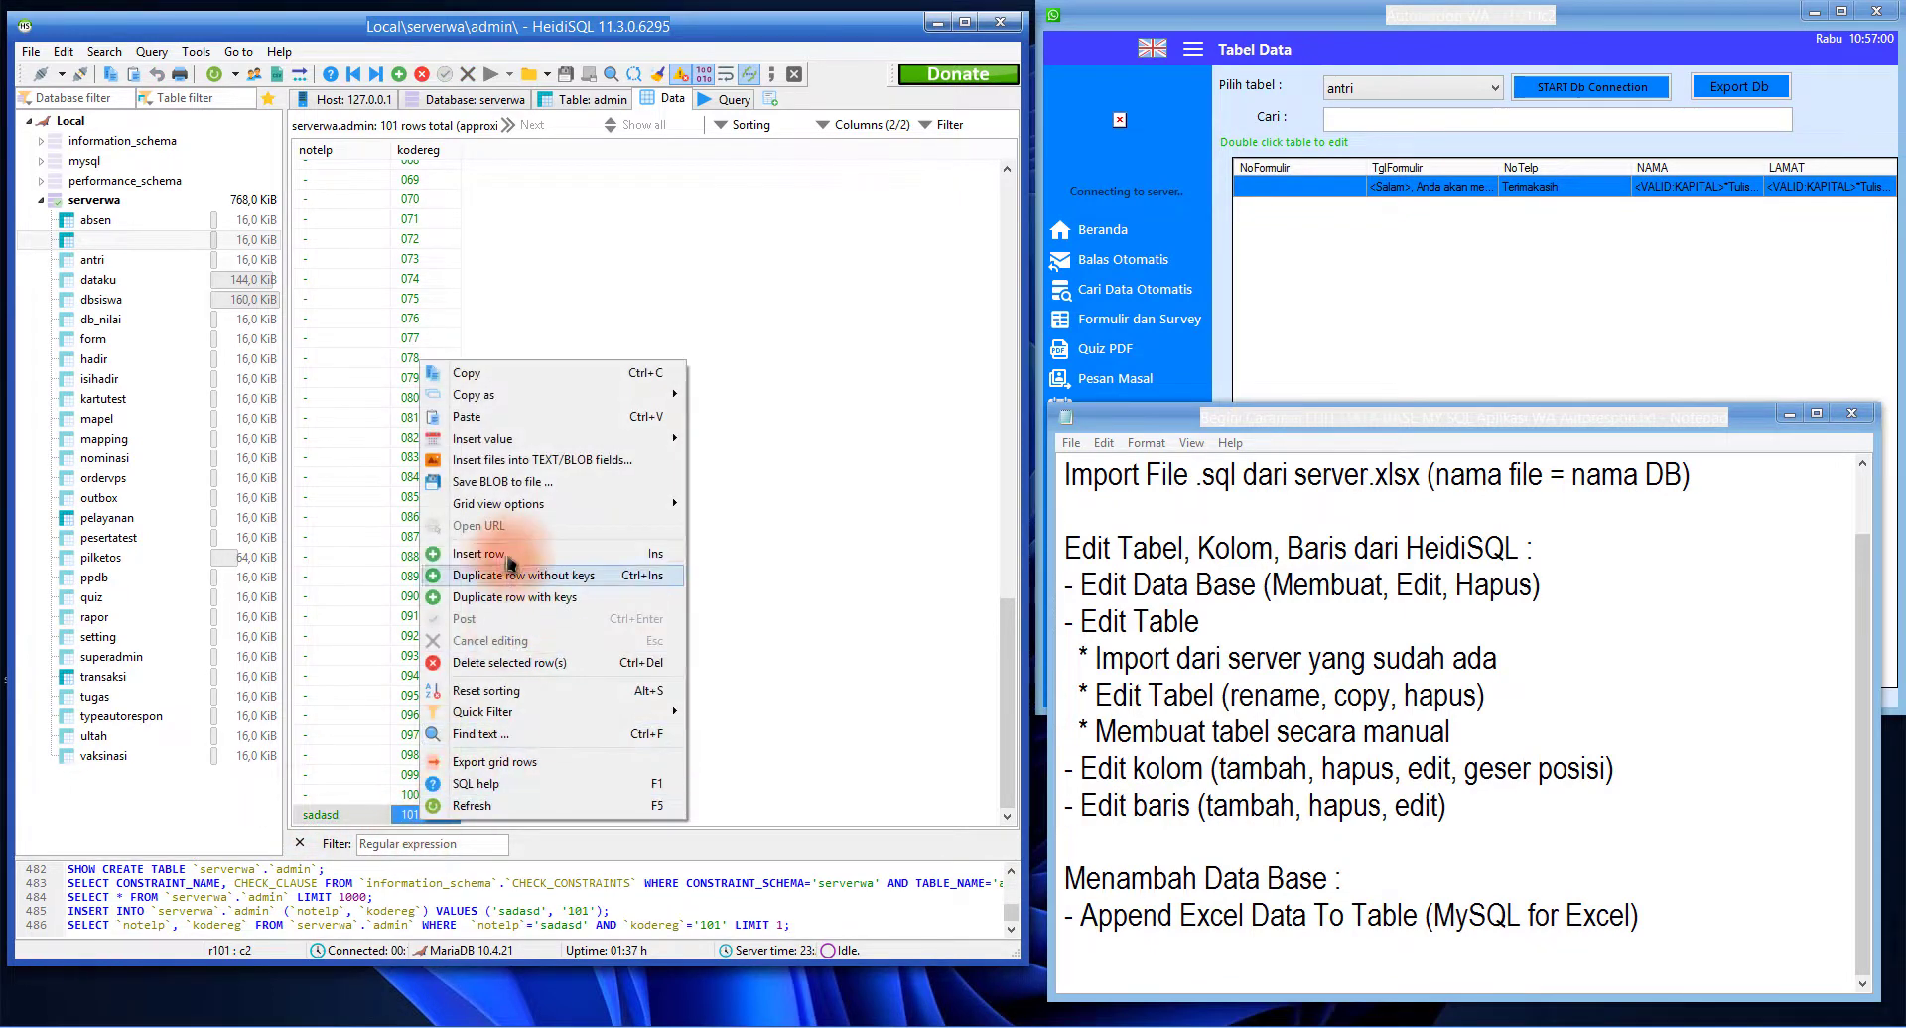
click(513, 551)
right_click(409, 816)
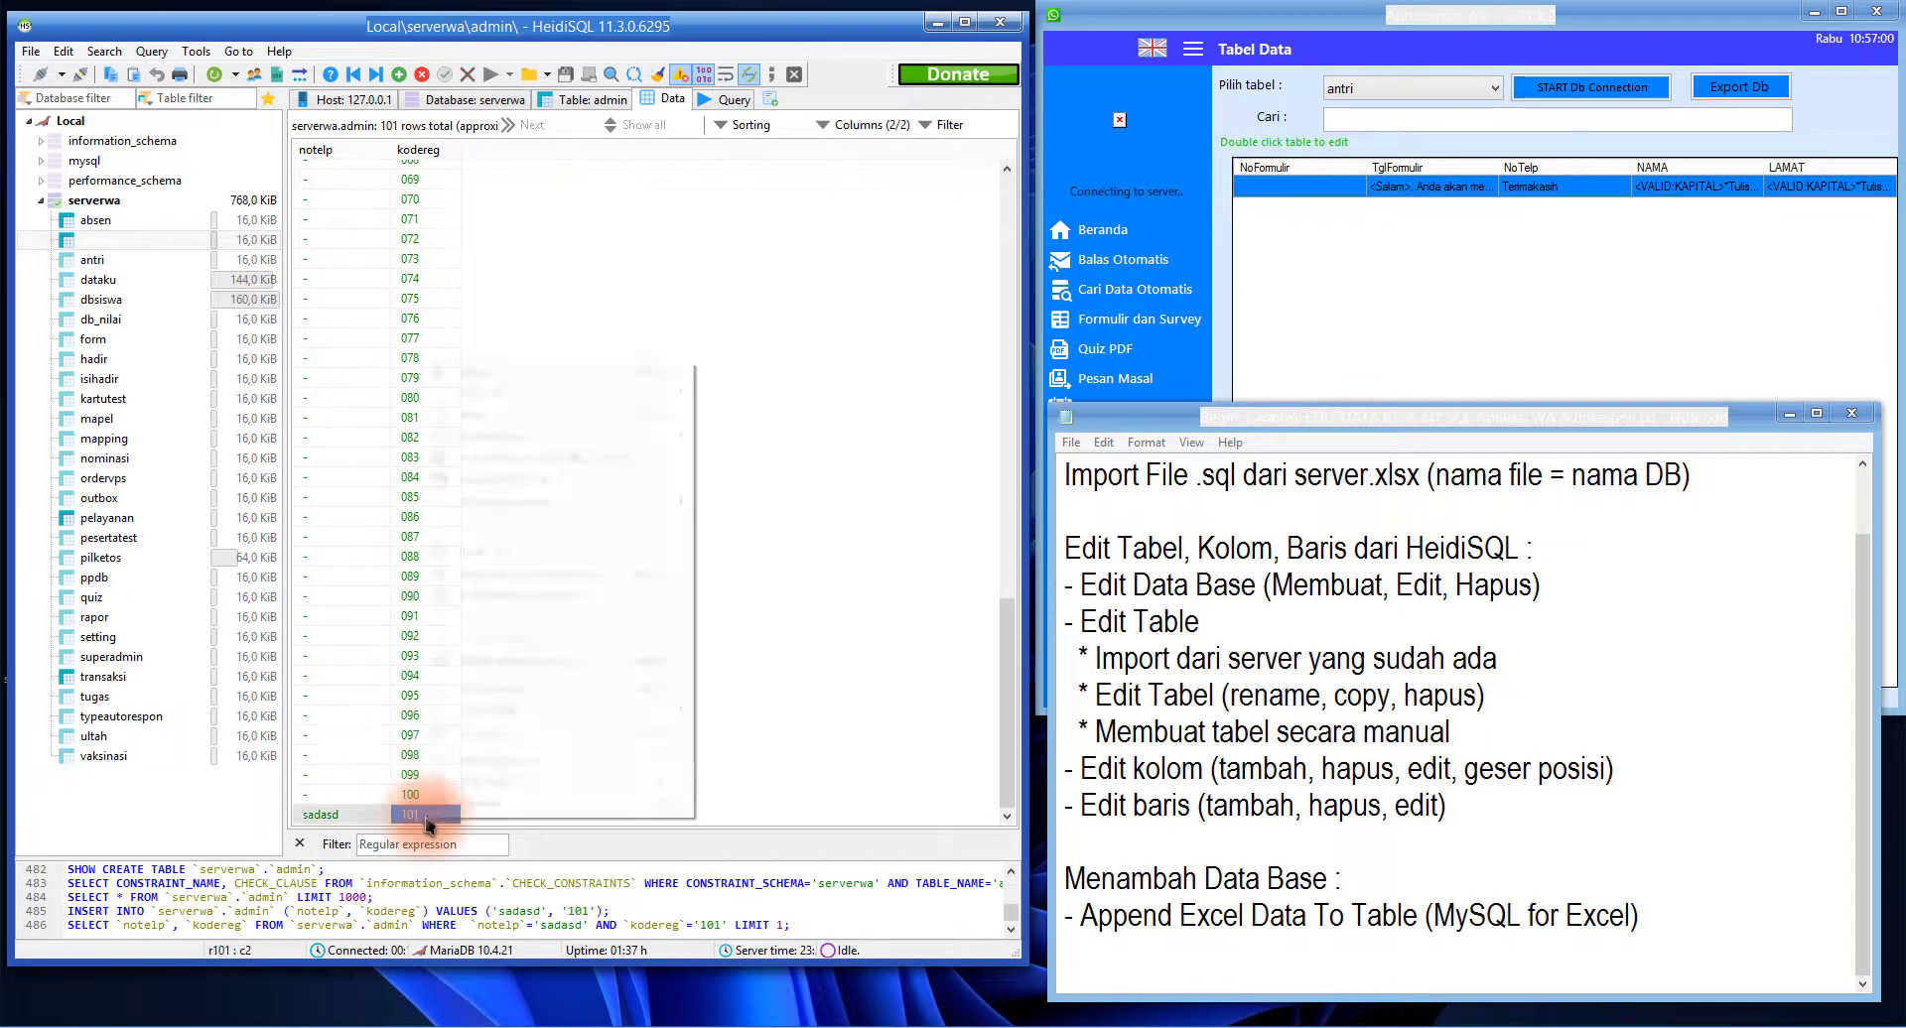
click(506, 562)
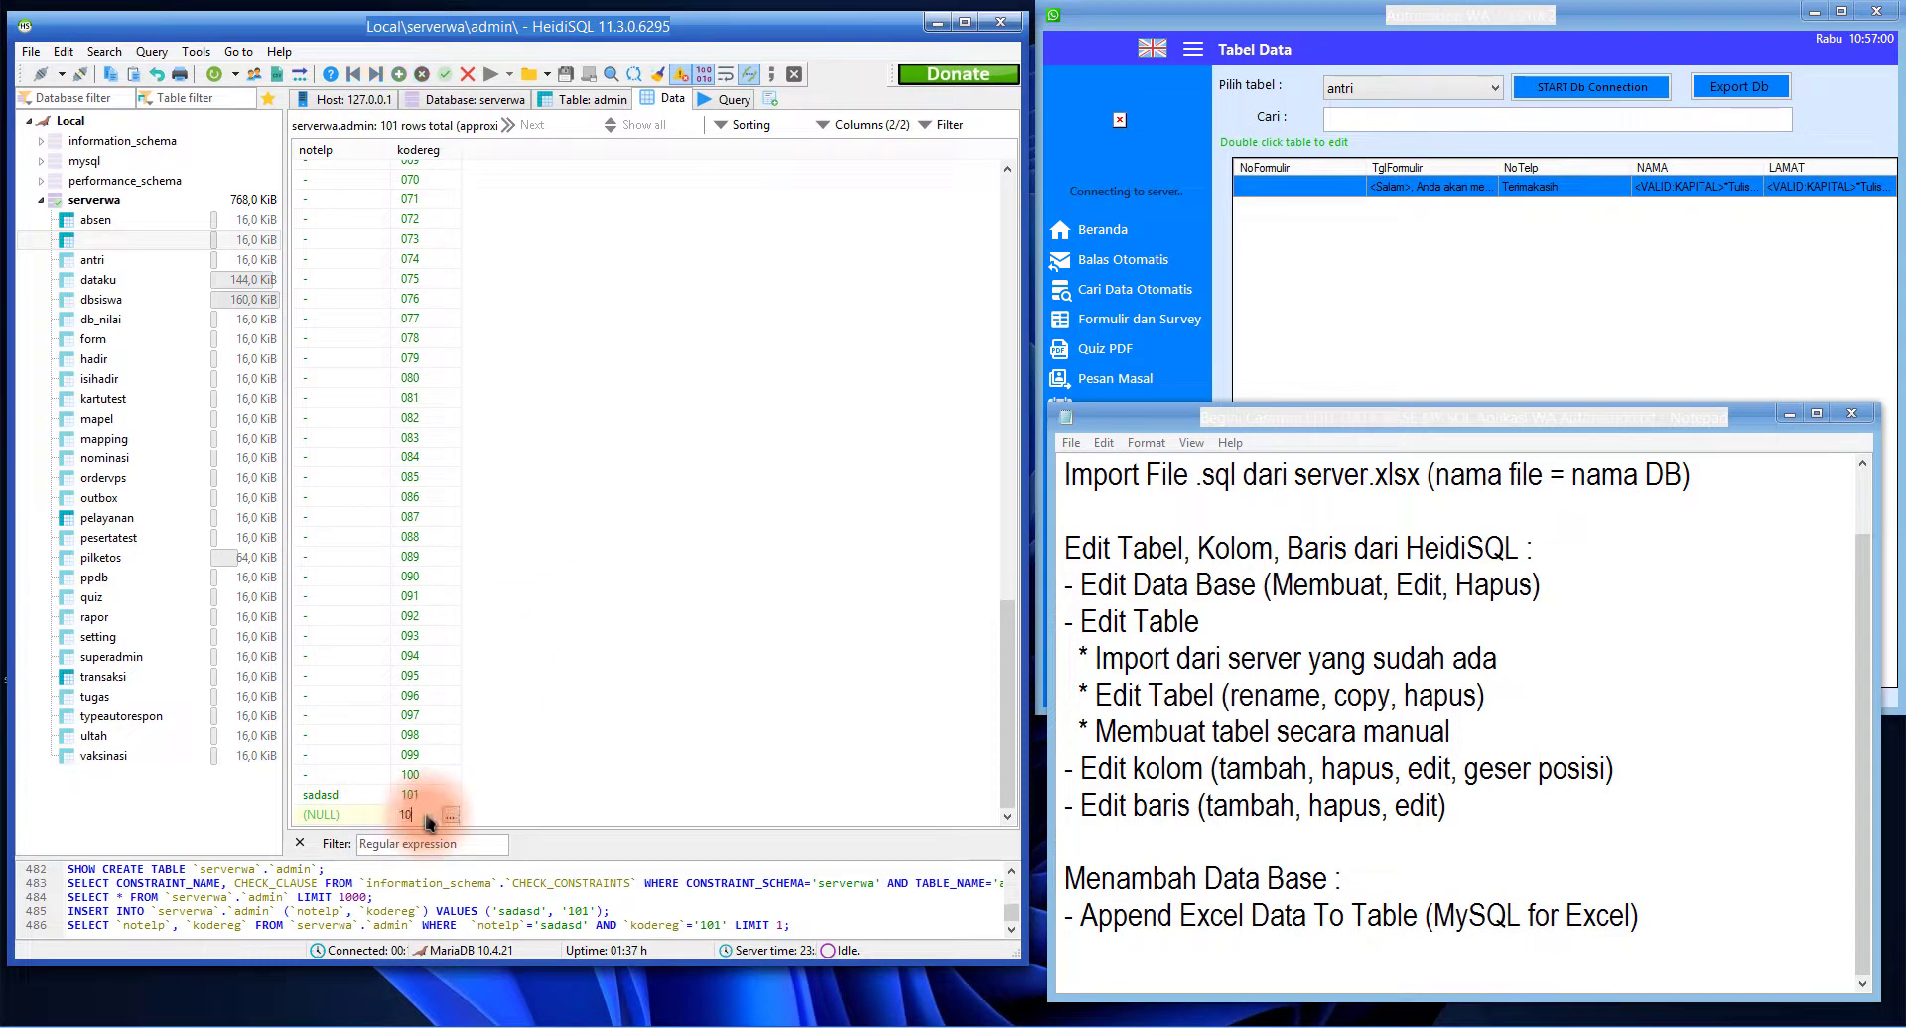
key(Return)
Set the notelp value of the kodereg 102 row to "fgdfg" and save the row
click(352, 820)
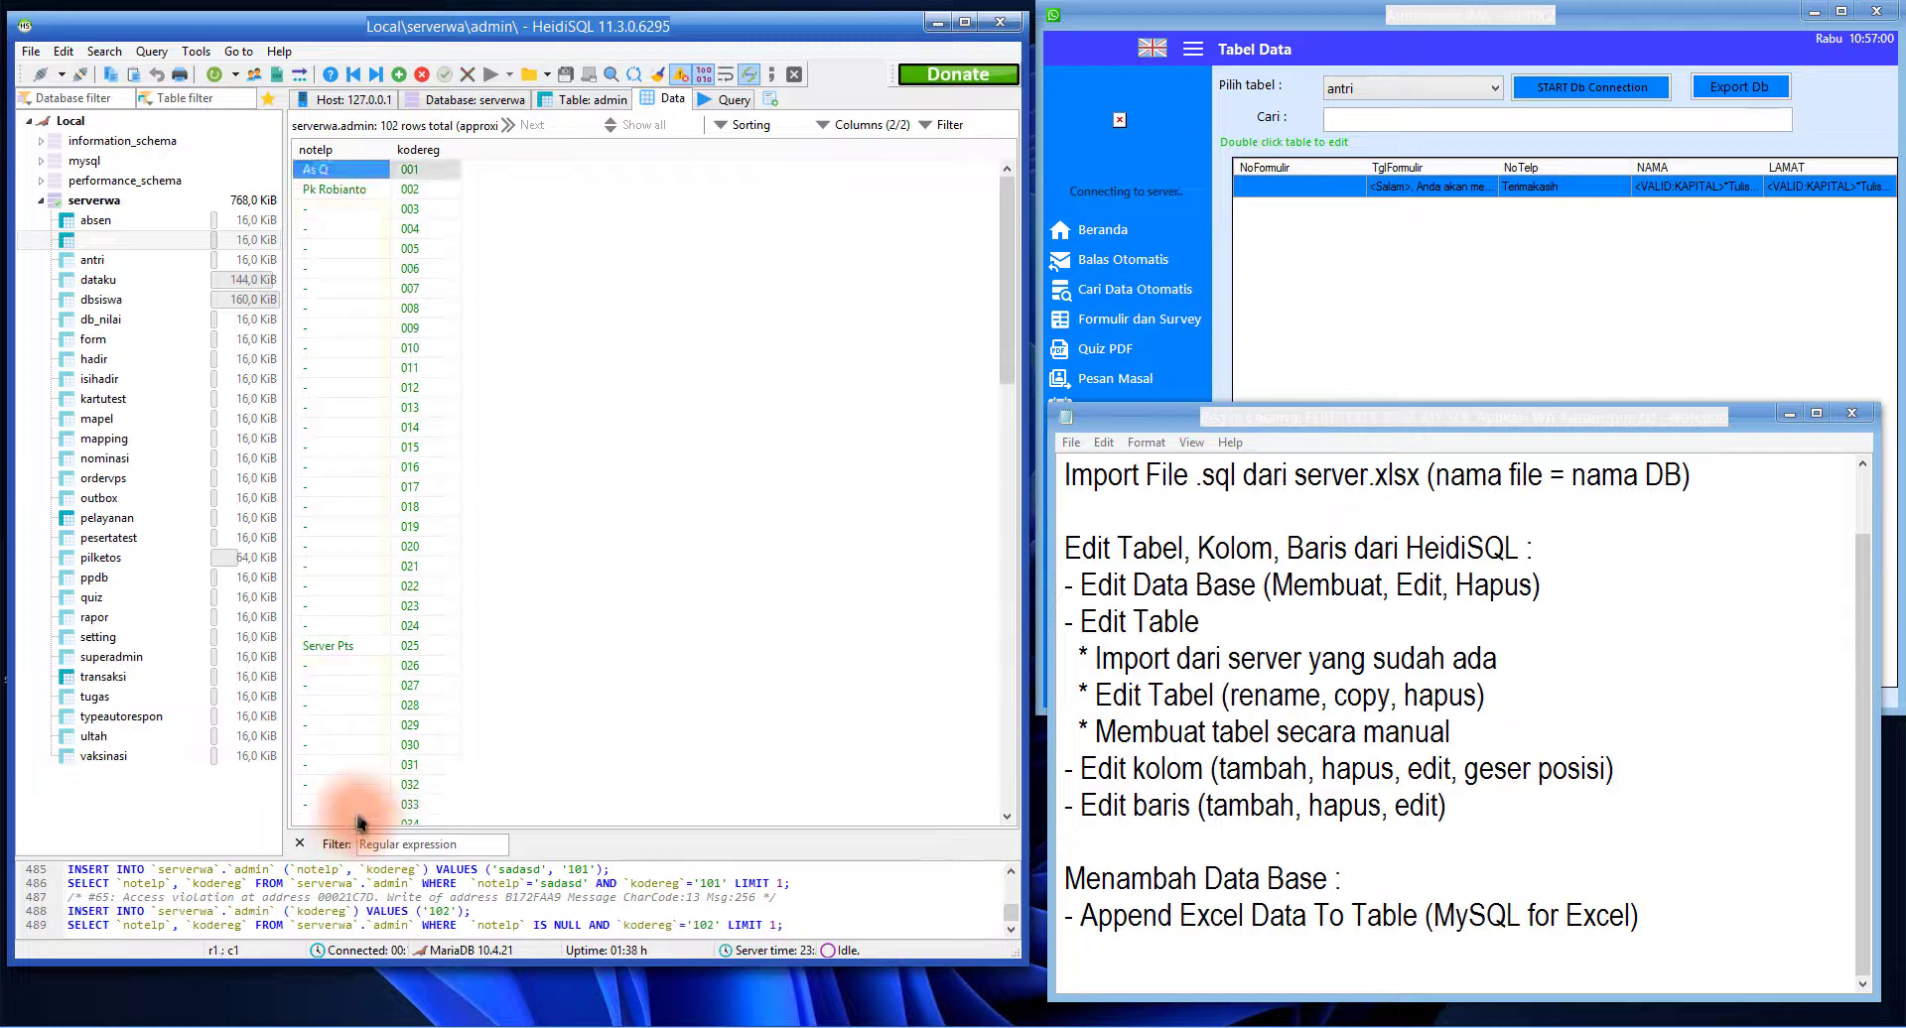
click(357, 805)
scroll(402, 804, down, 11)
scroll(429, 797, down, 12)
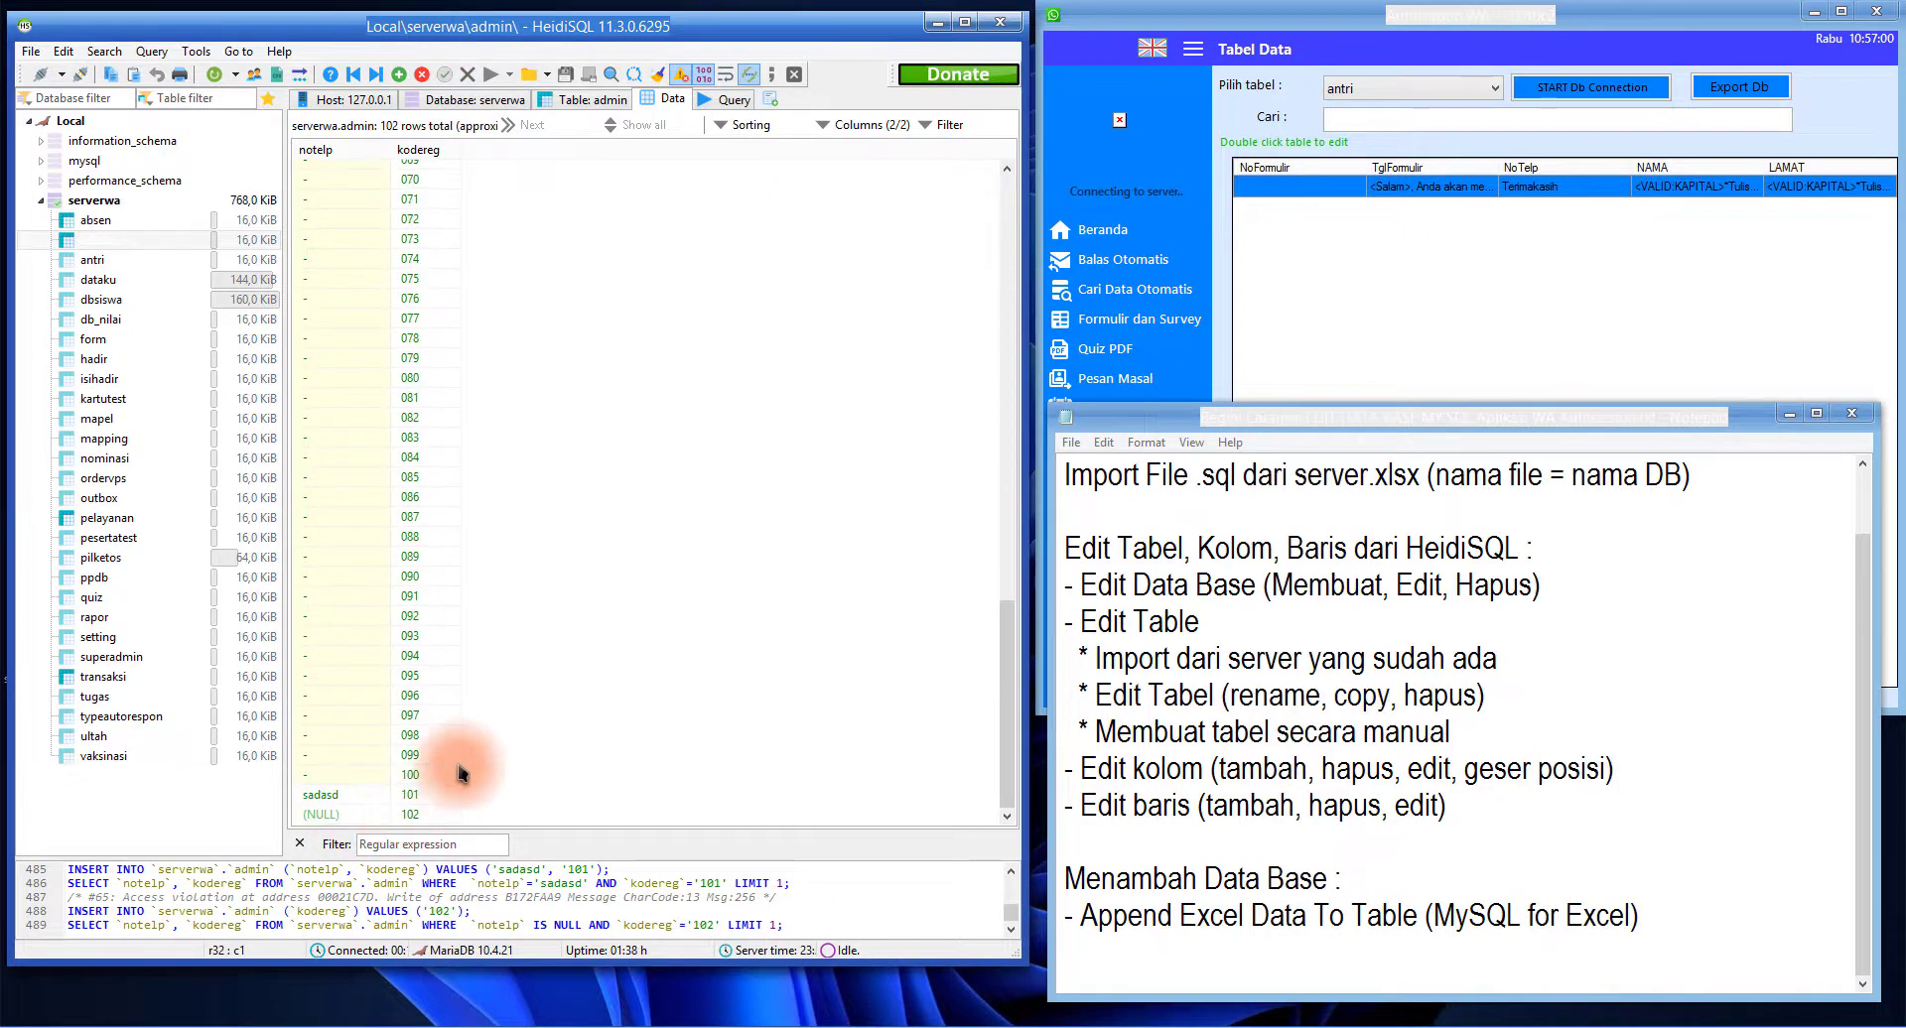
click(348, 814)
click(368, 816)
text(fgdf)
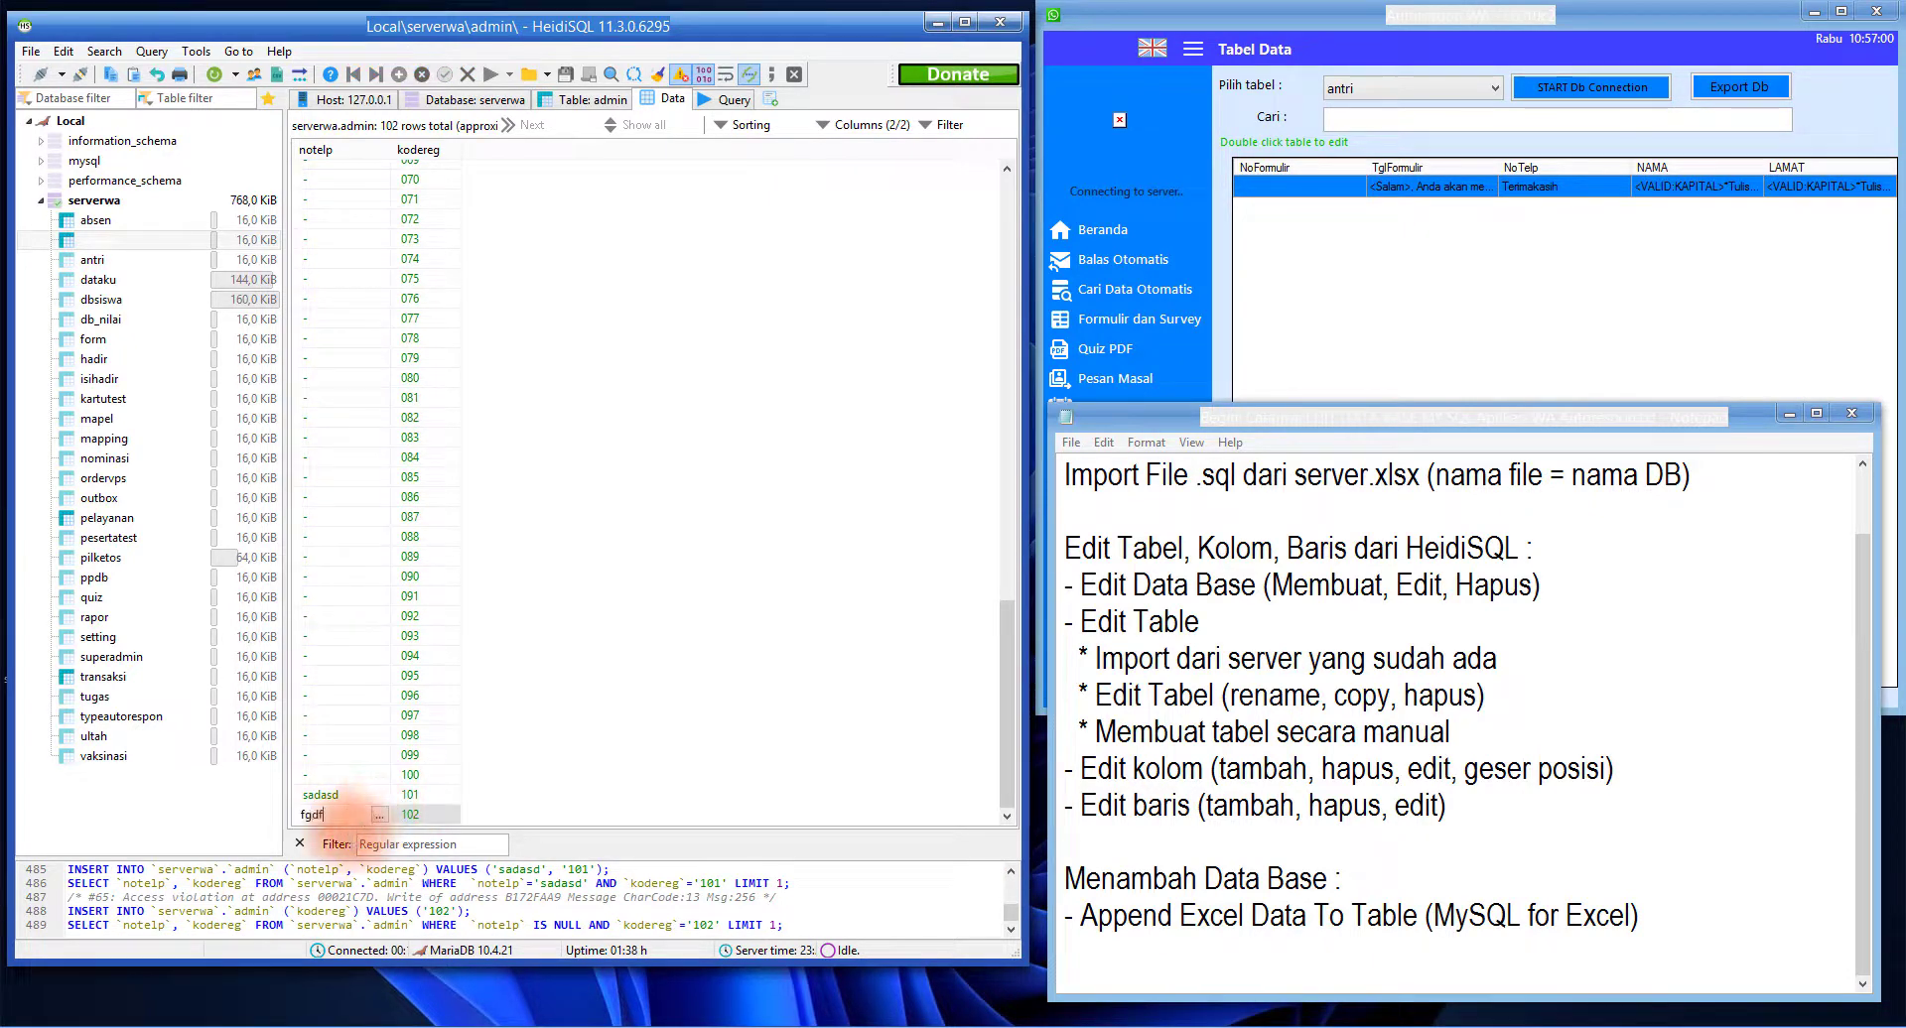
text(g)
key(Return)
click(413, 715)
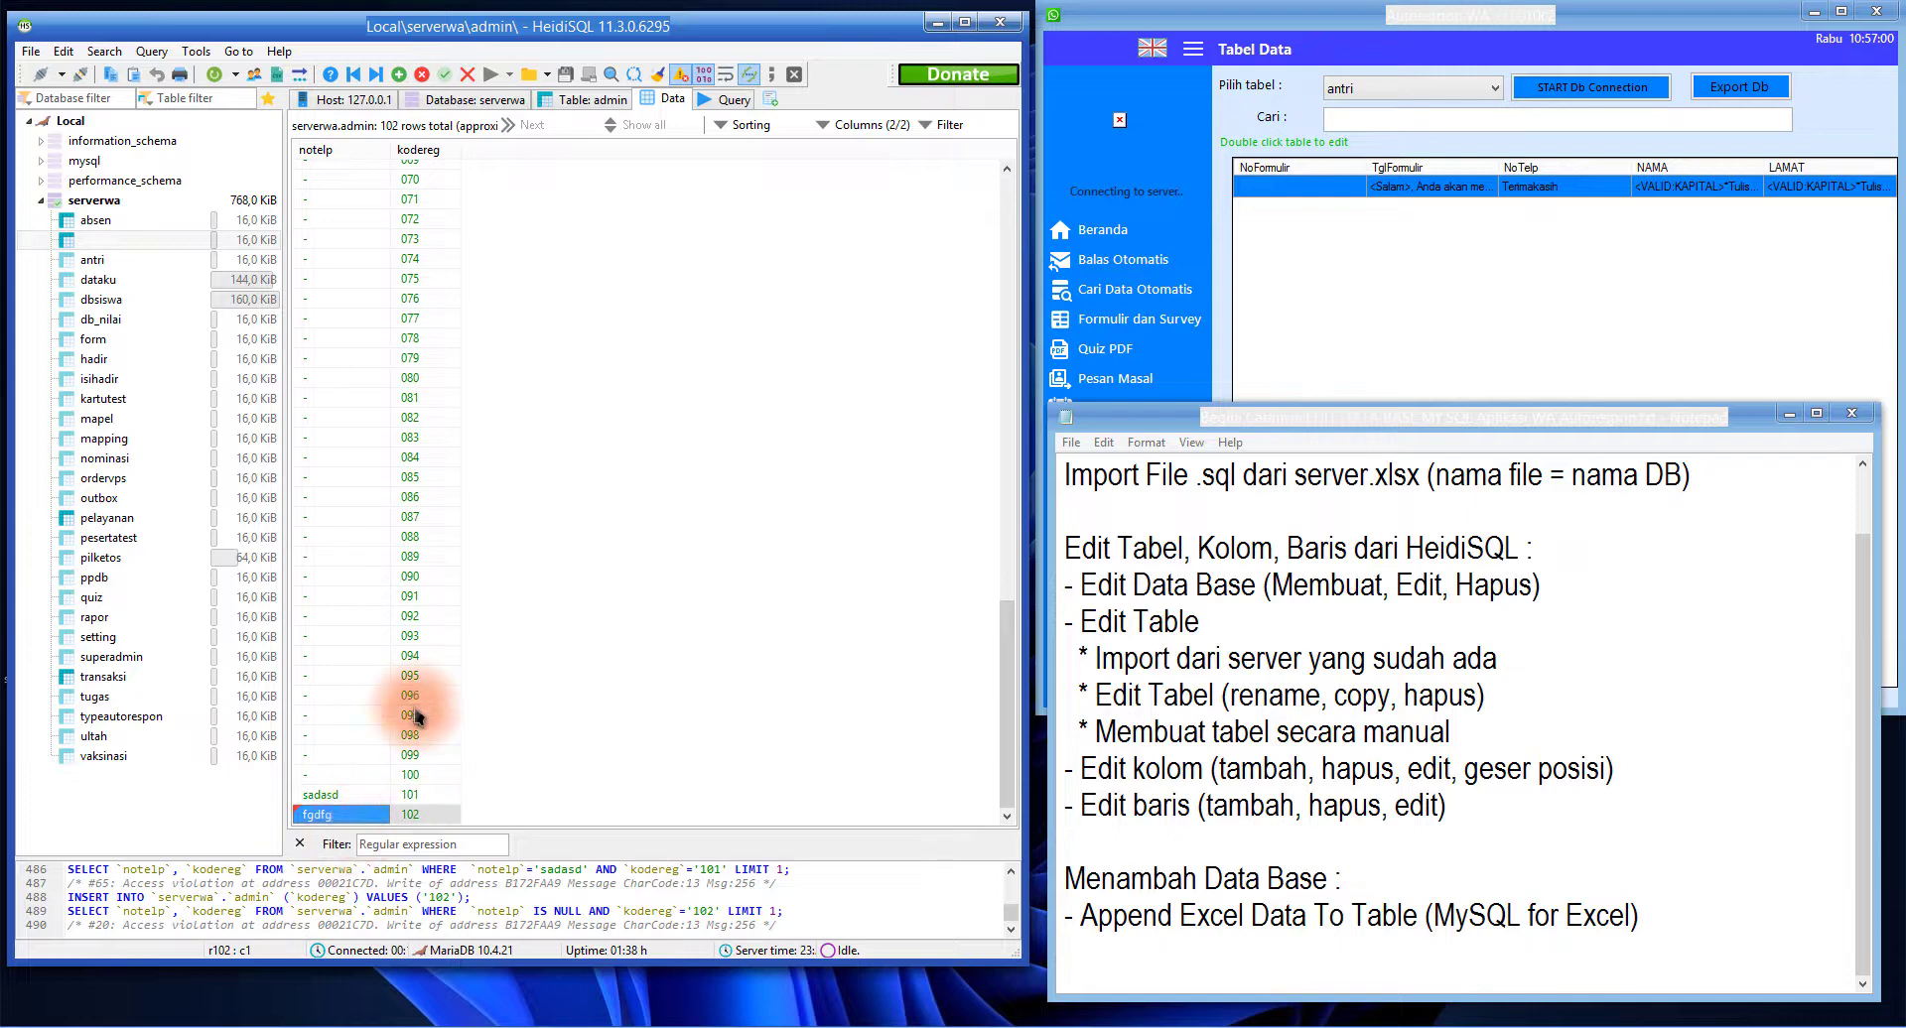
click(429, 819)
Switch to Notepad and highlight the "Menambah Data Base" heading in the notes
click(1324, 839)
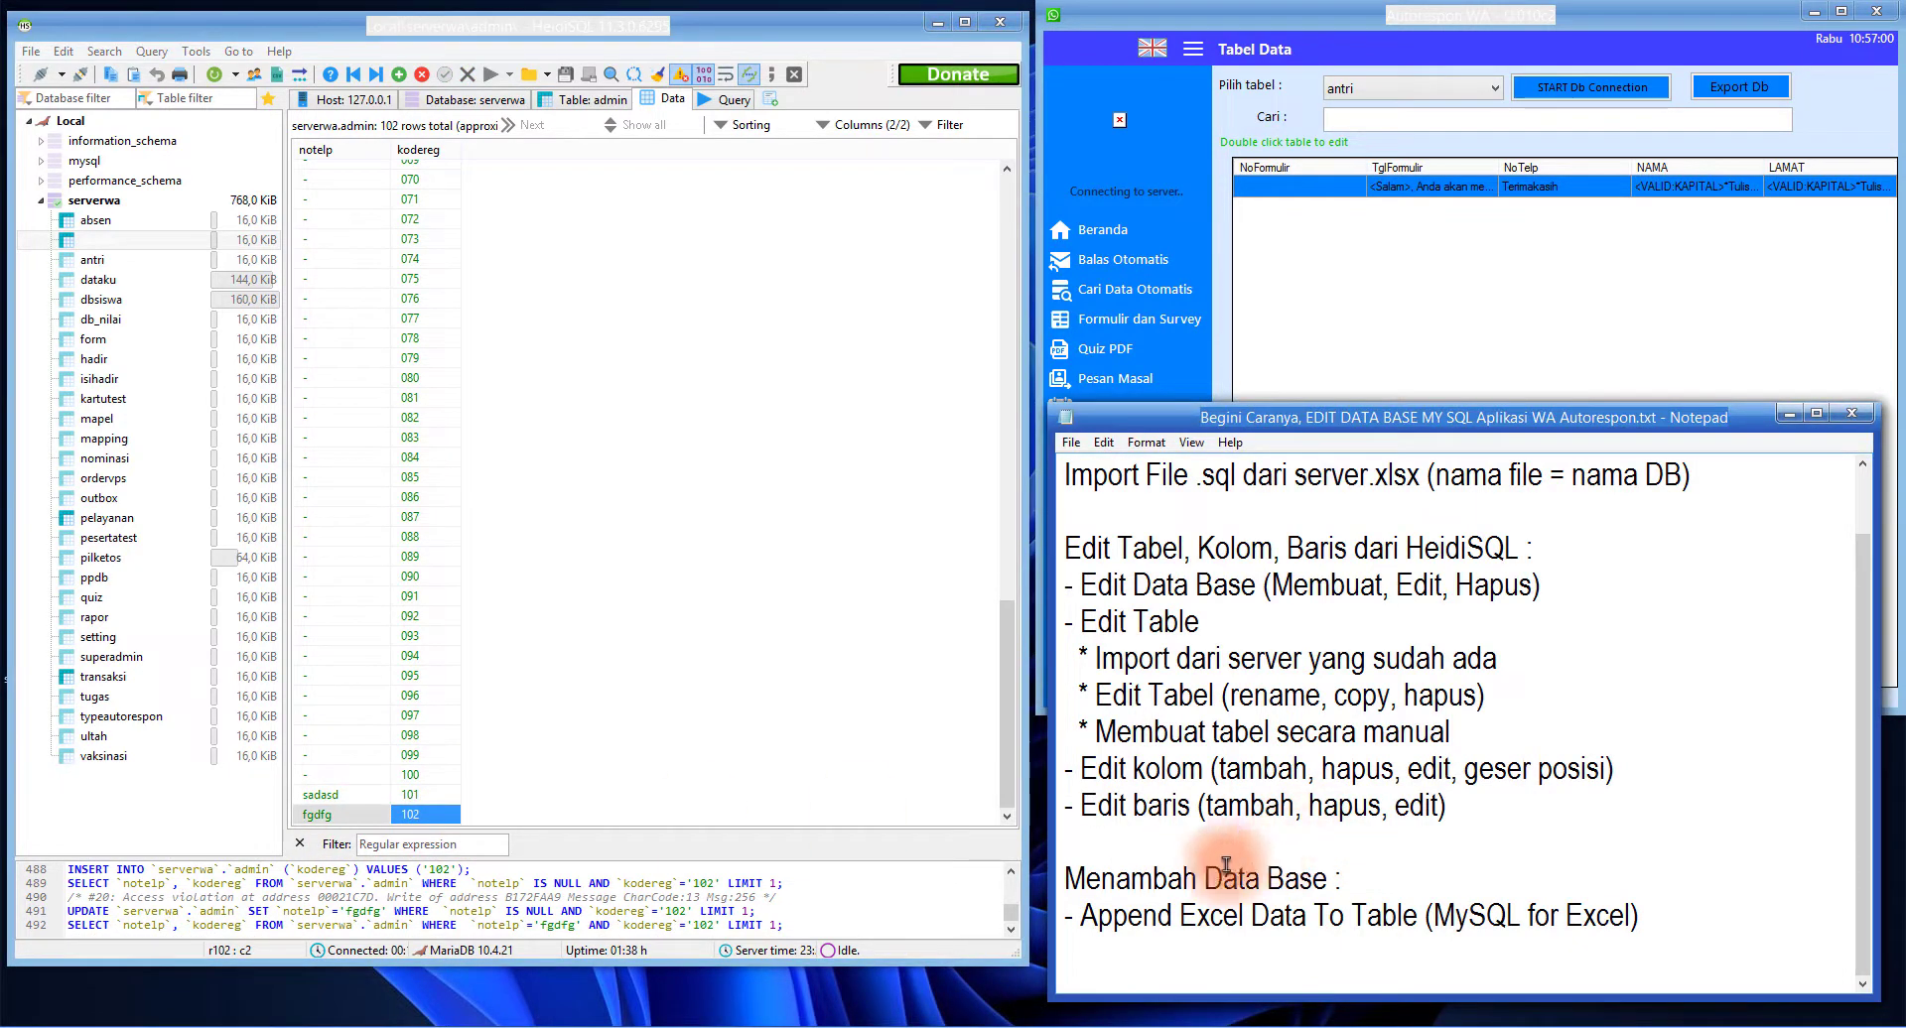
click(1091, 861)
drag(1067, 877, 1341, 879)
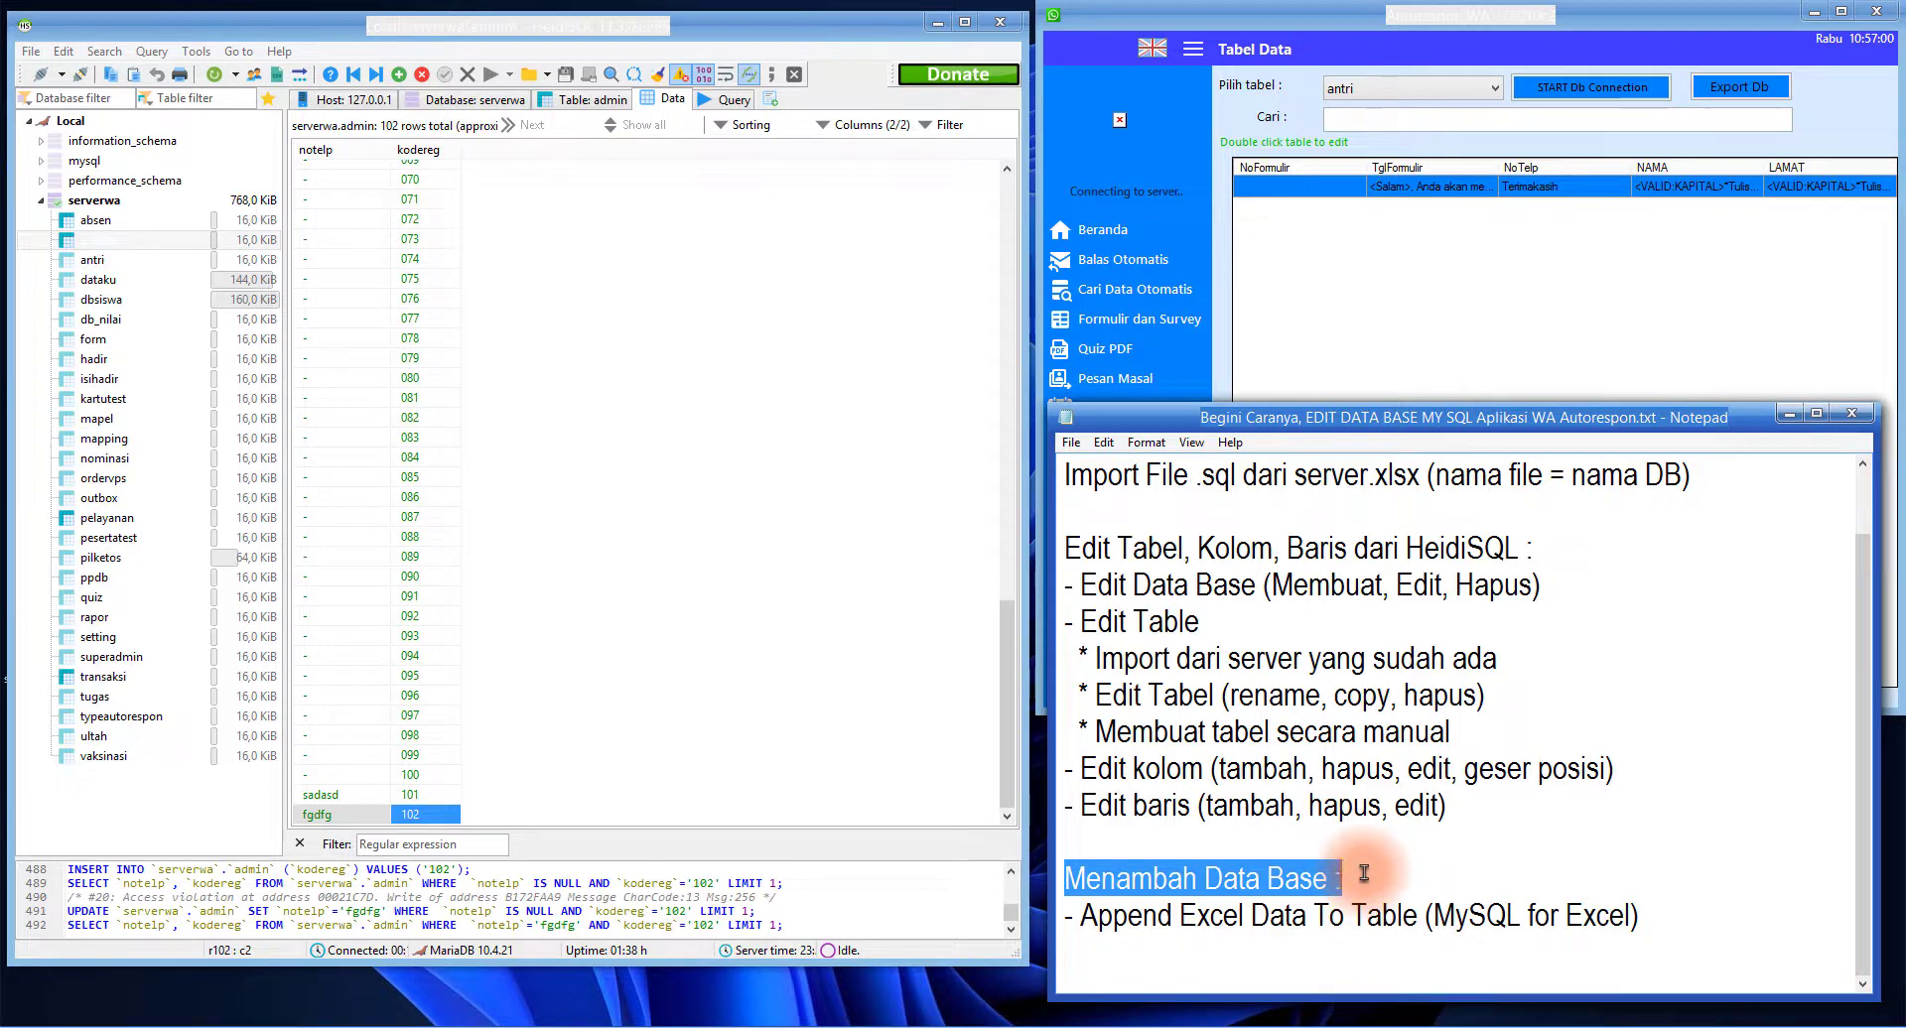
click(1380, 874)
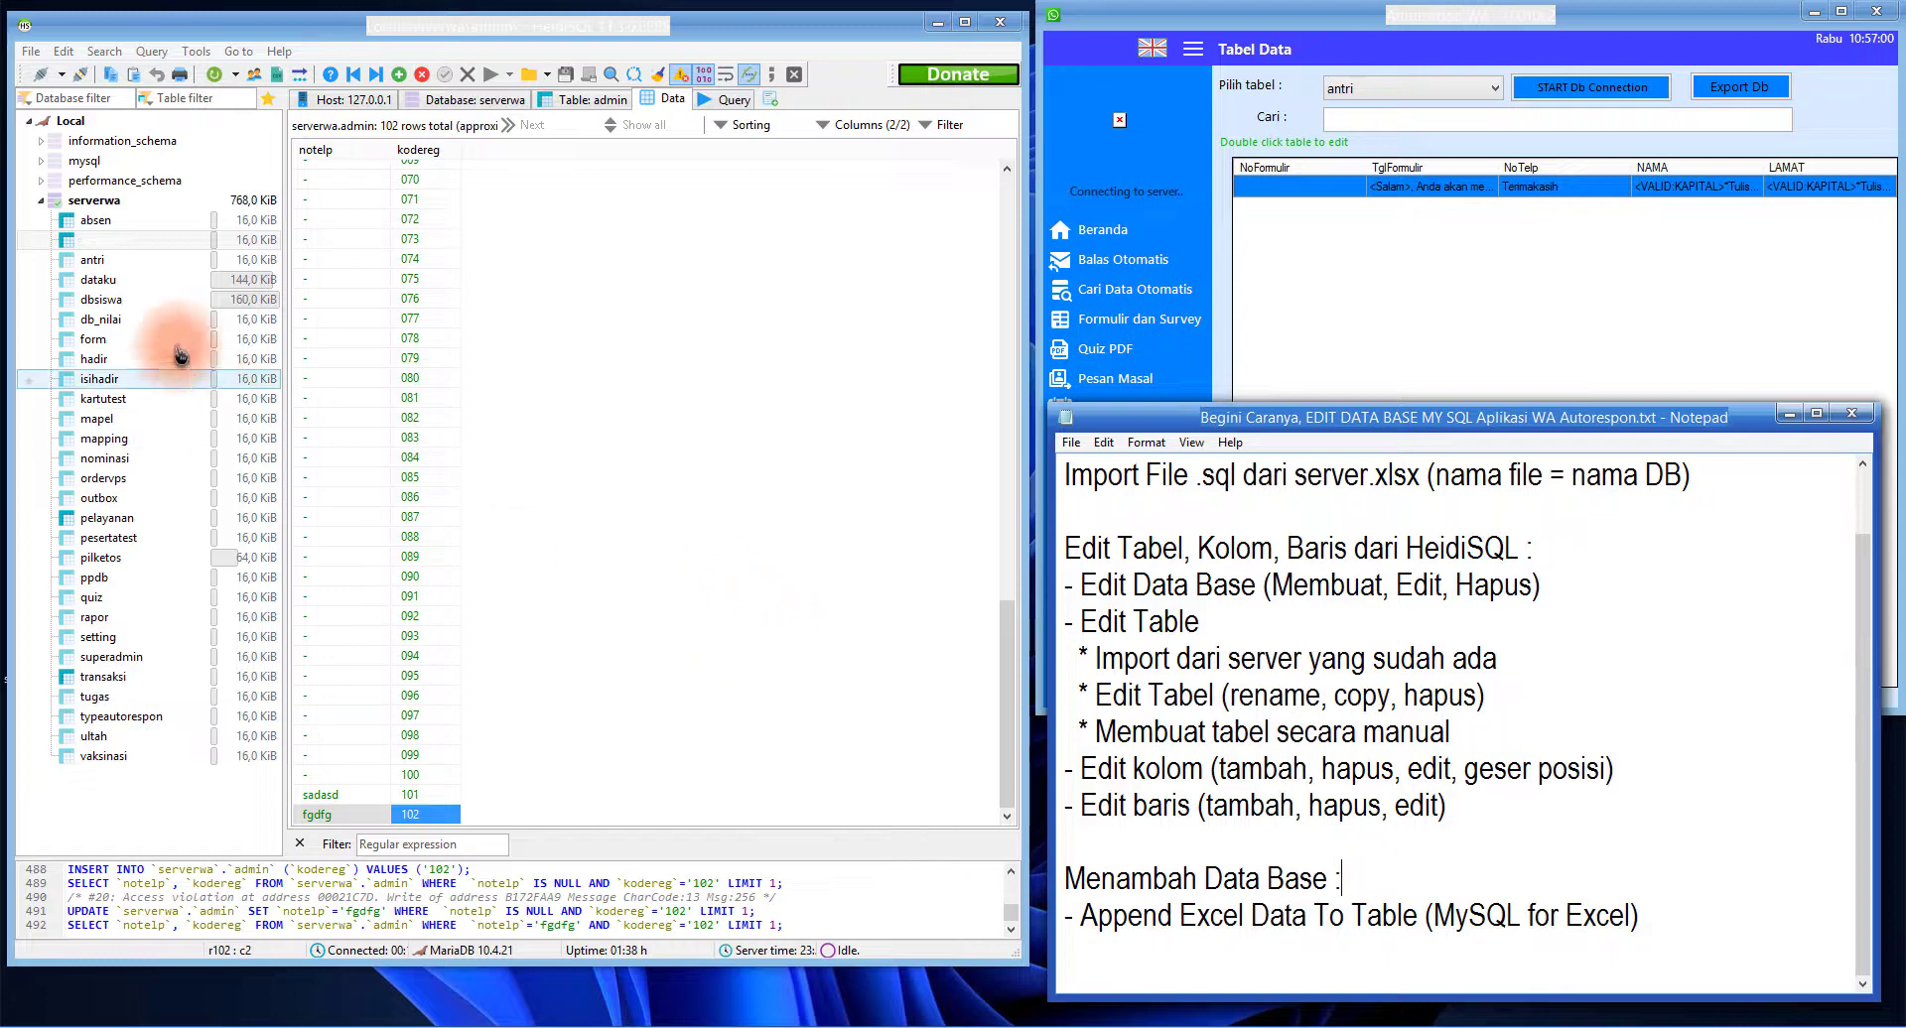
Show the data of the dataku, antri and dbsiswa tables in HeidiSQL, ending on dataku
click(137, 281)
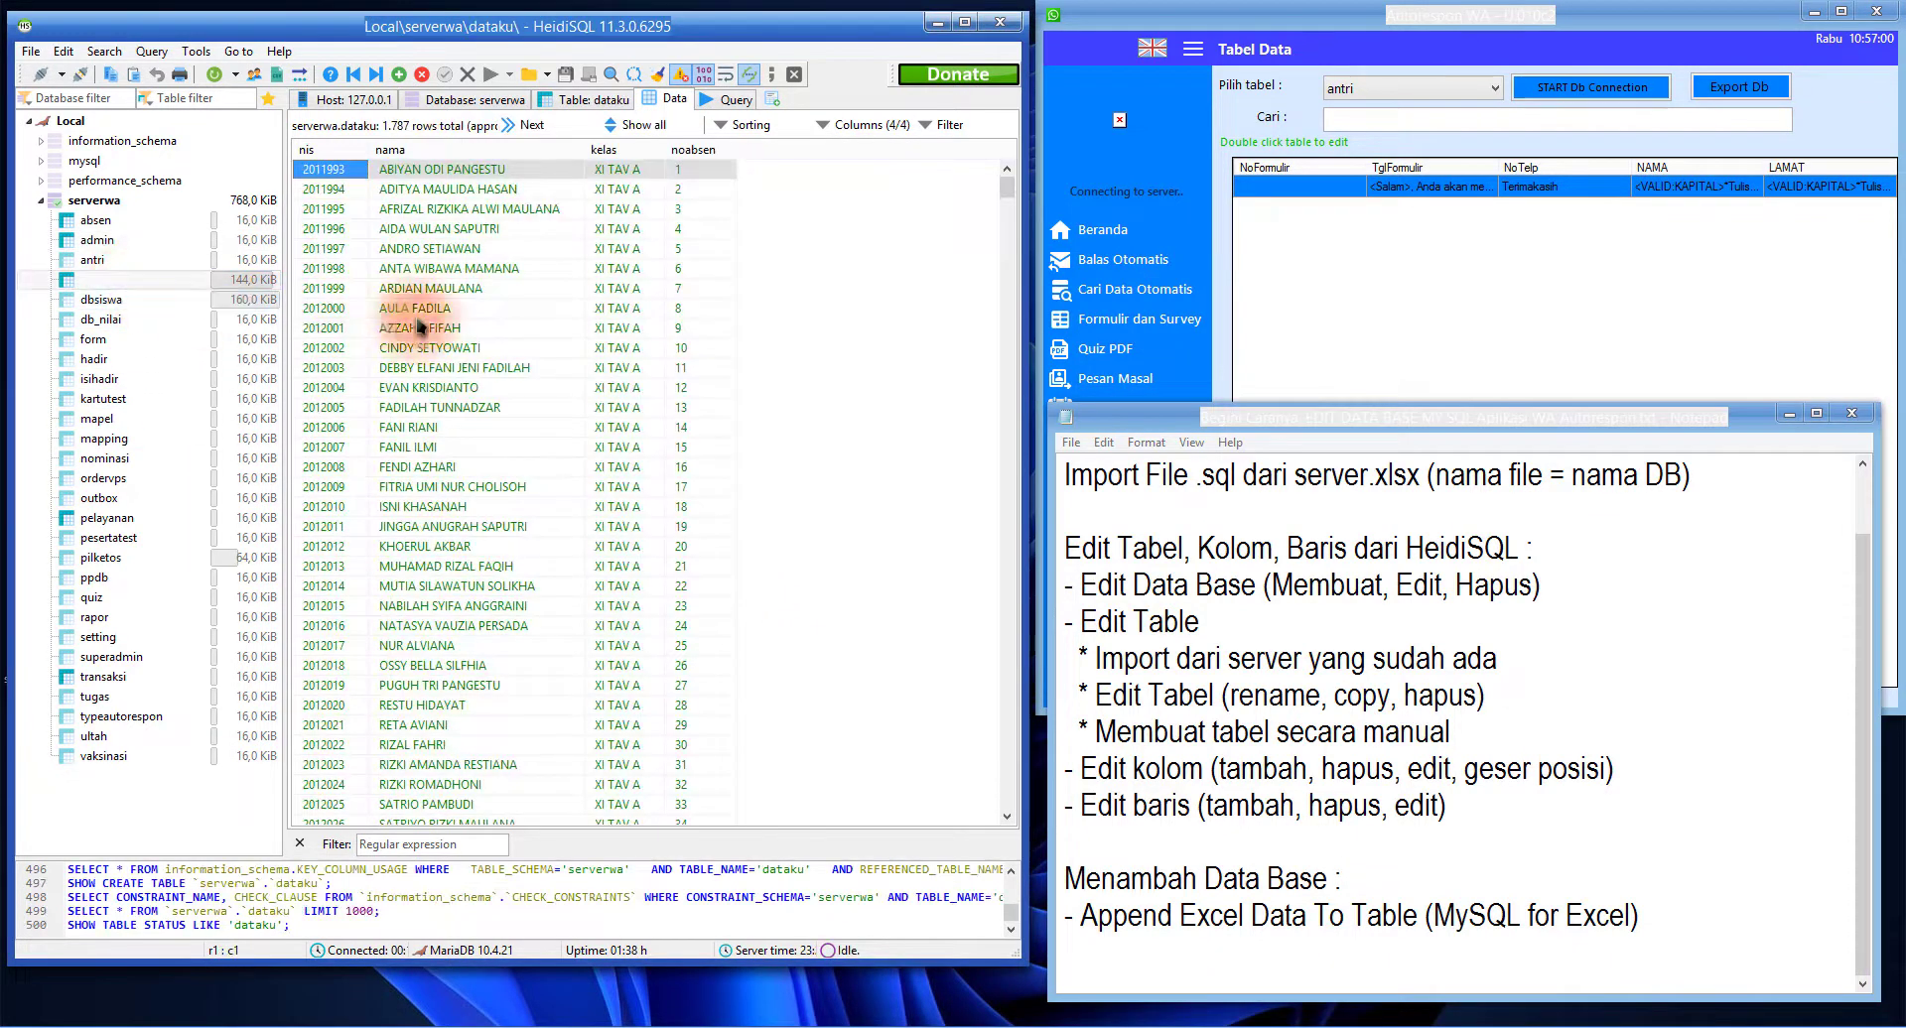
click(141, 262)
click(149, 299)
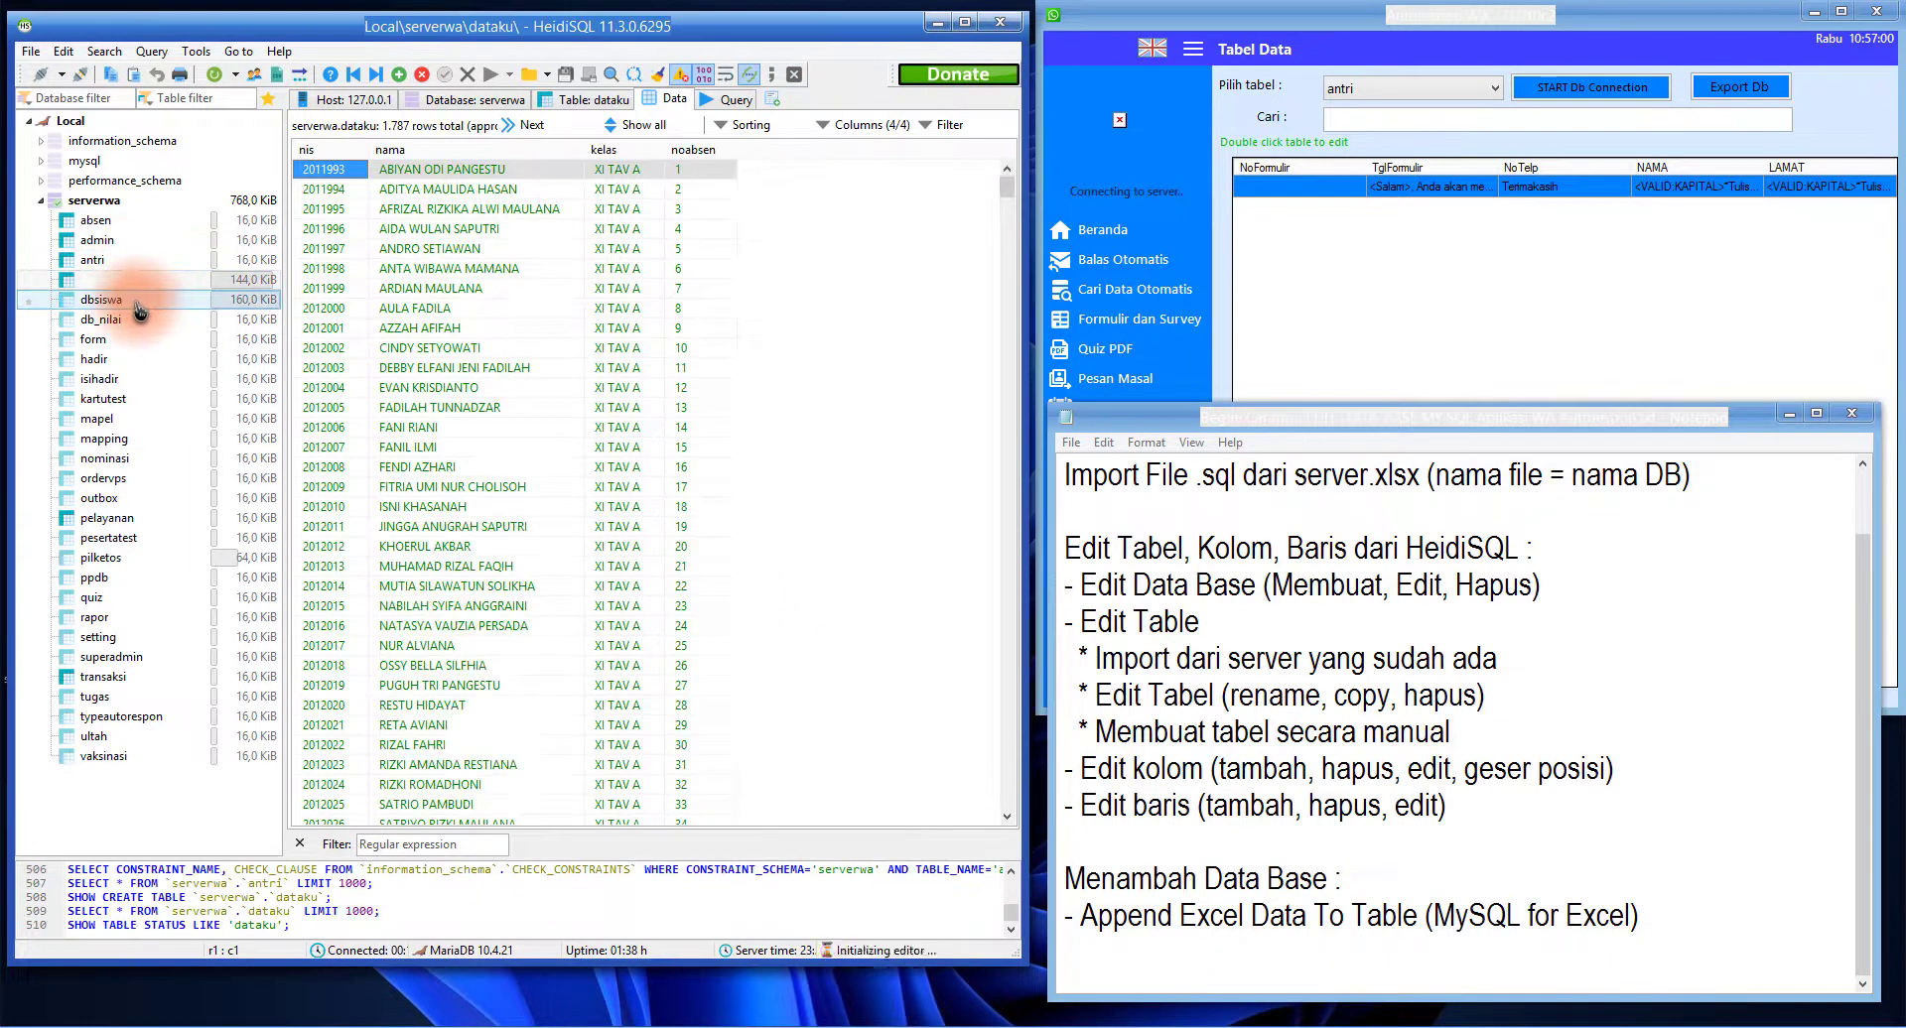
click(536, 348)
click(136, 279)
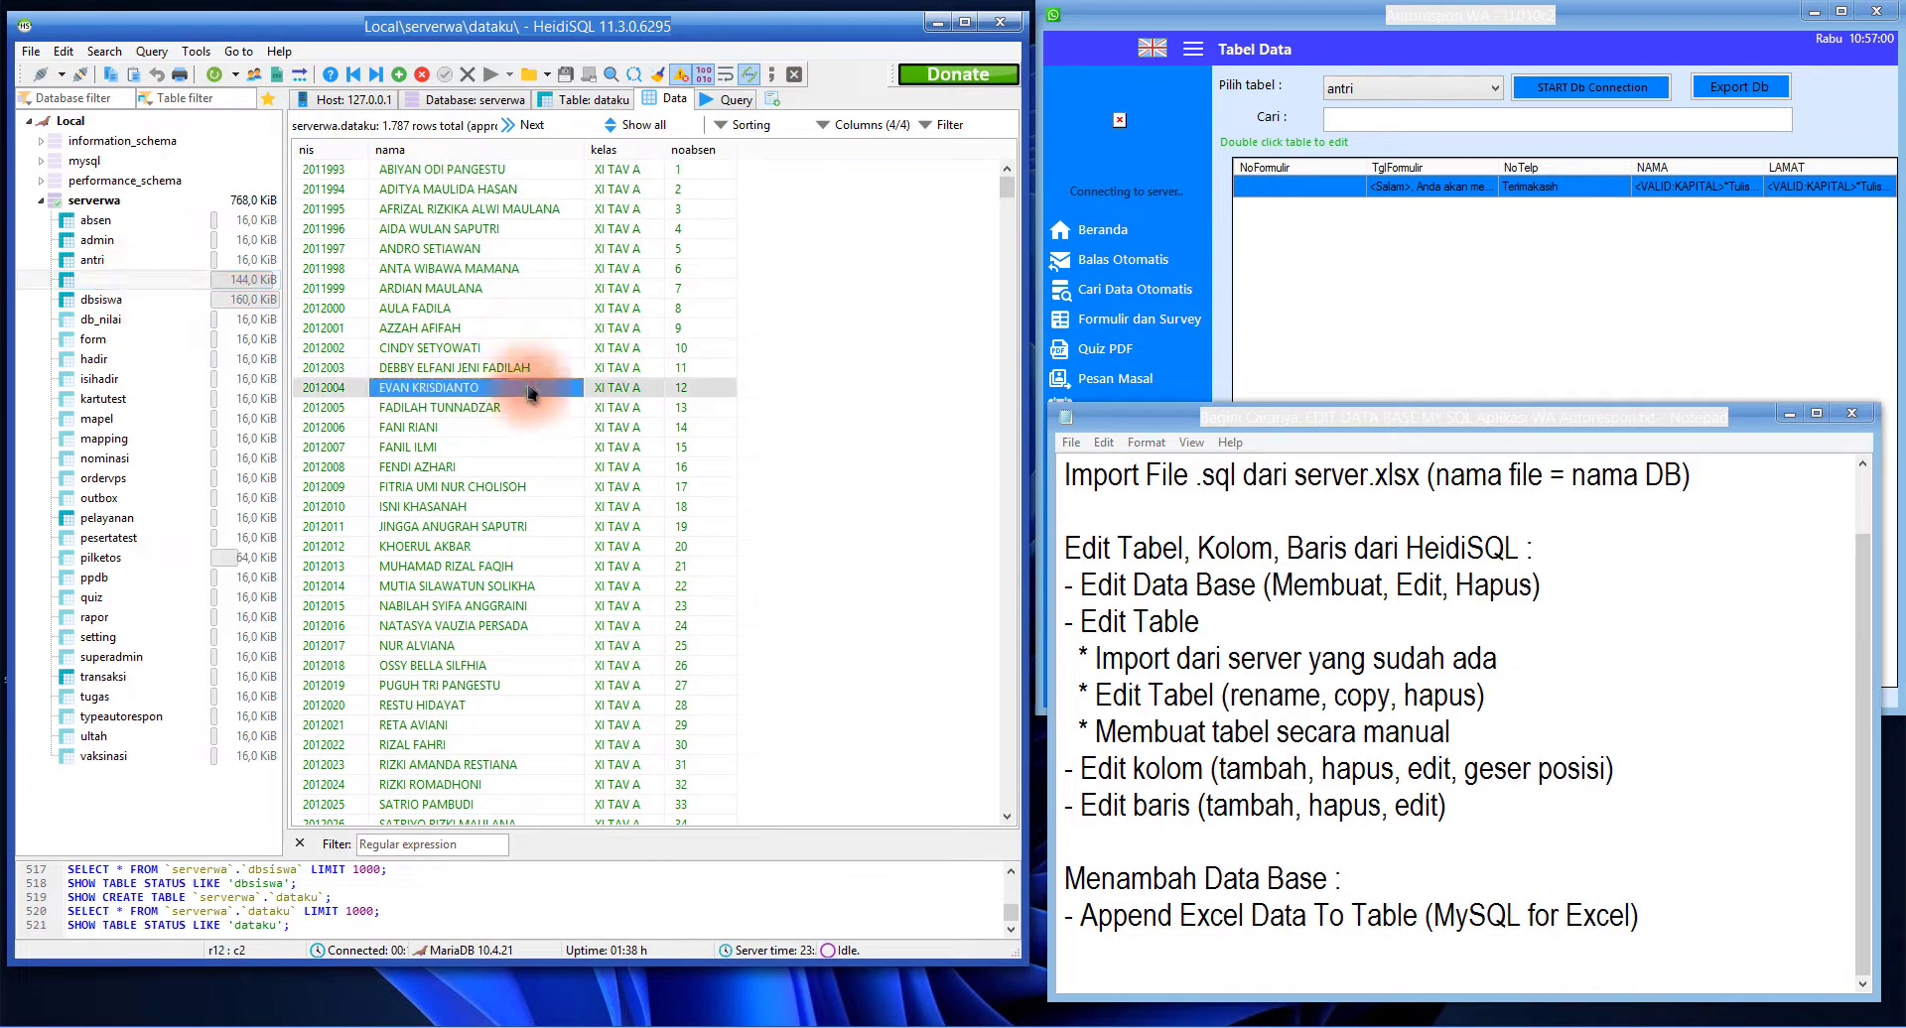
Examine the dataku records from start to end, loading the next batch of rows beyond the first 1000
scroll(531, 341, down, 20)
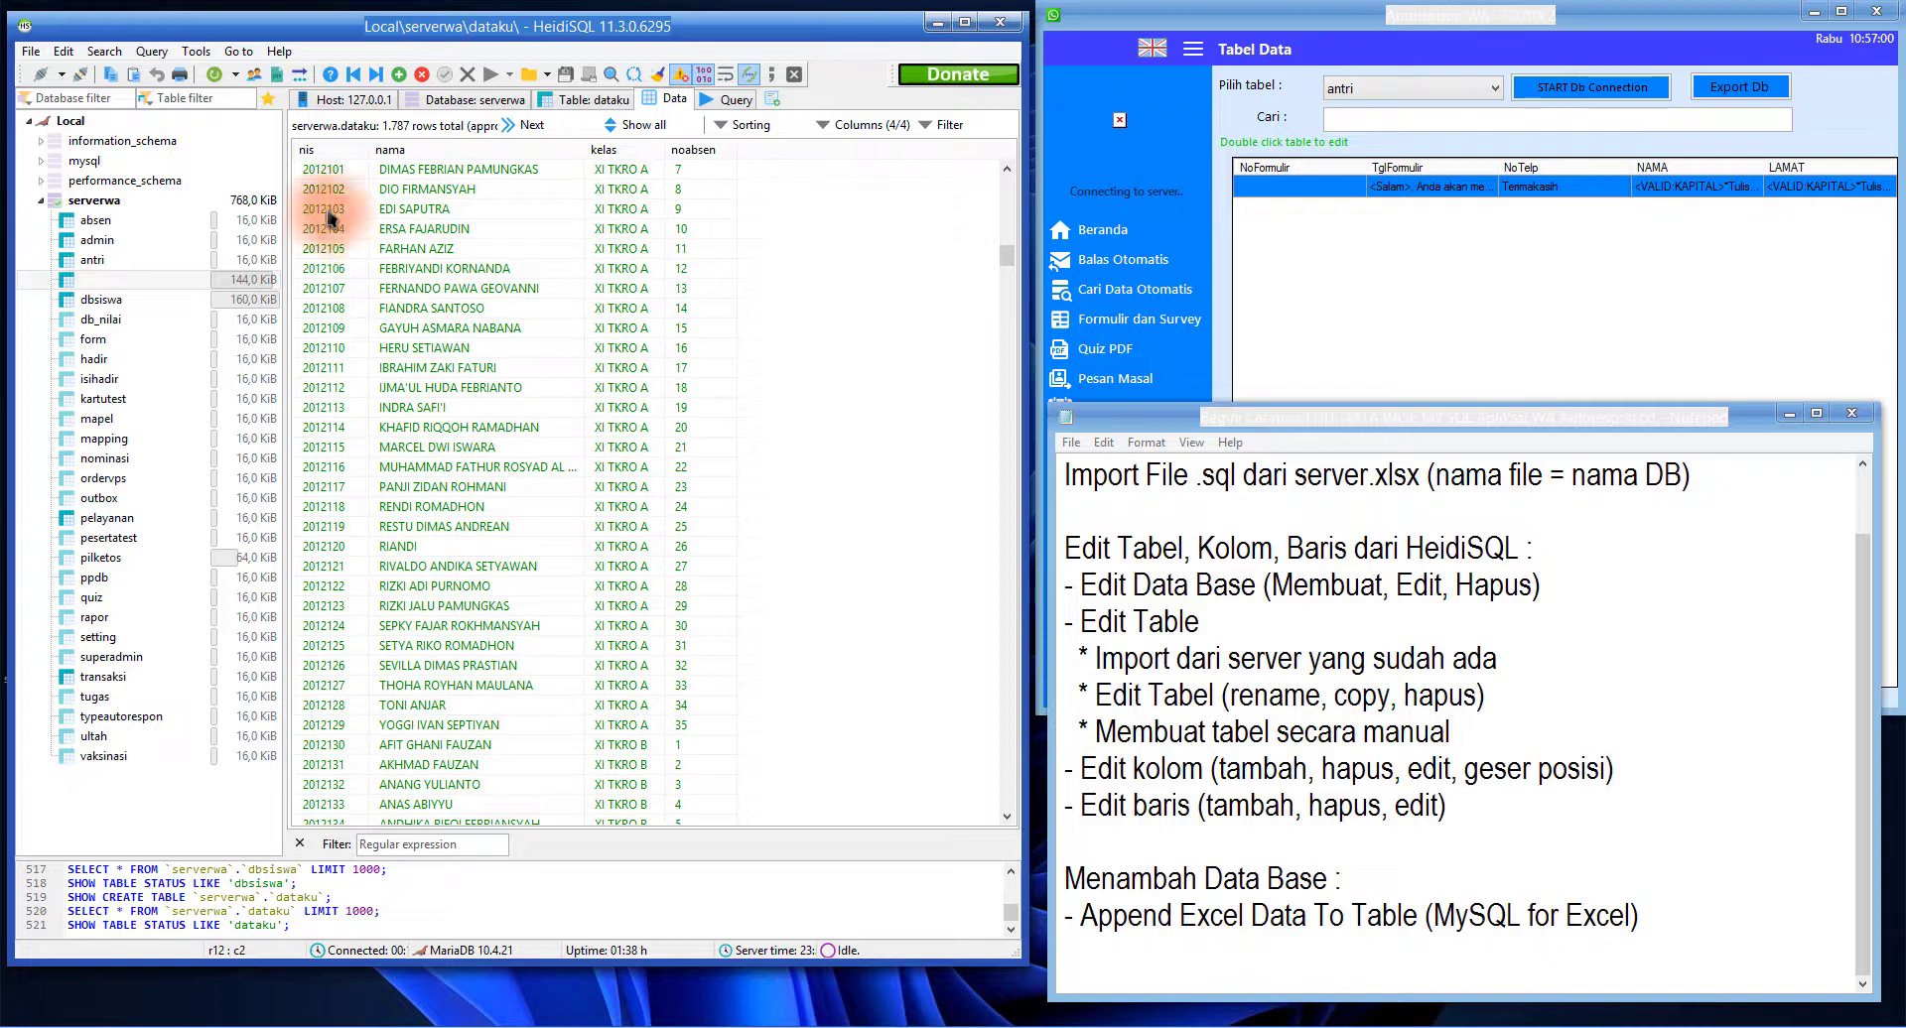
click(330, 225)
click(734, 232)
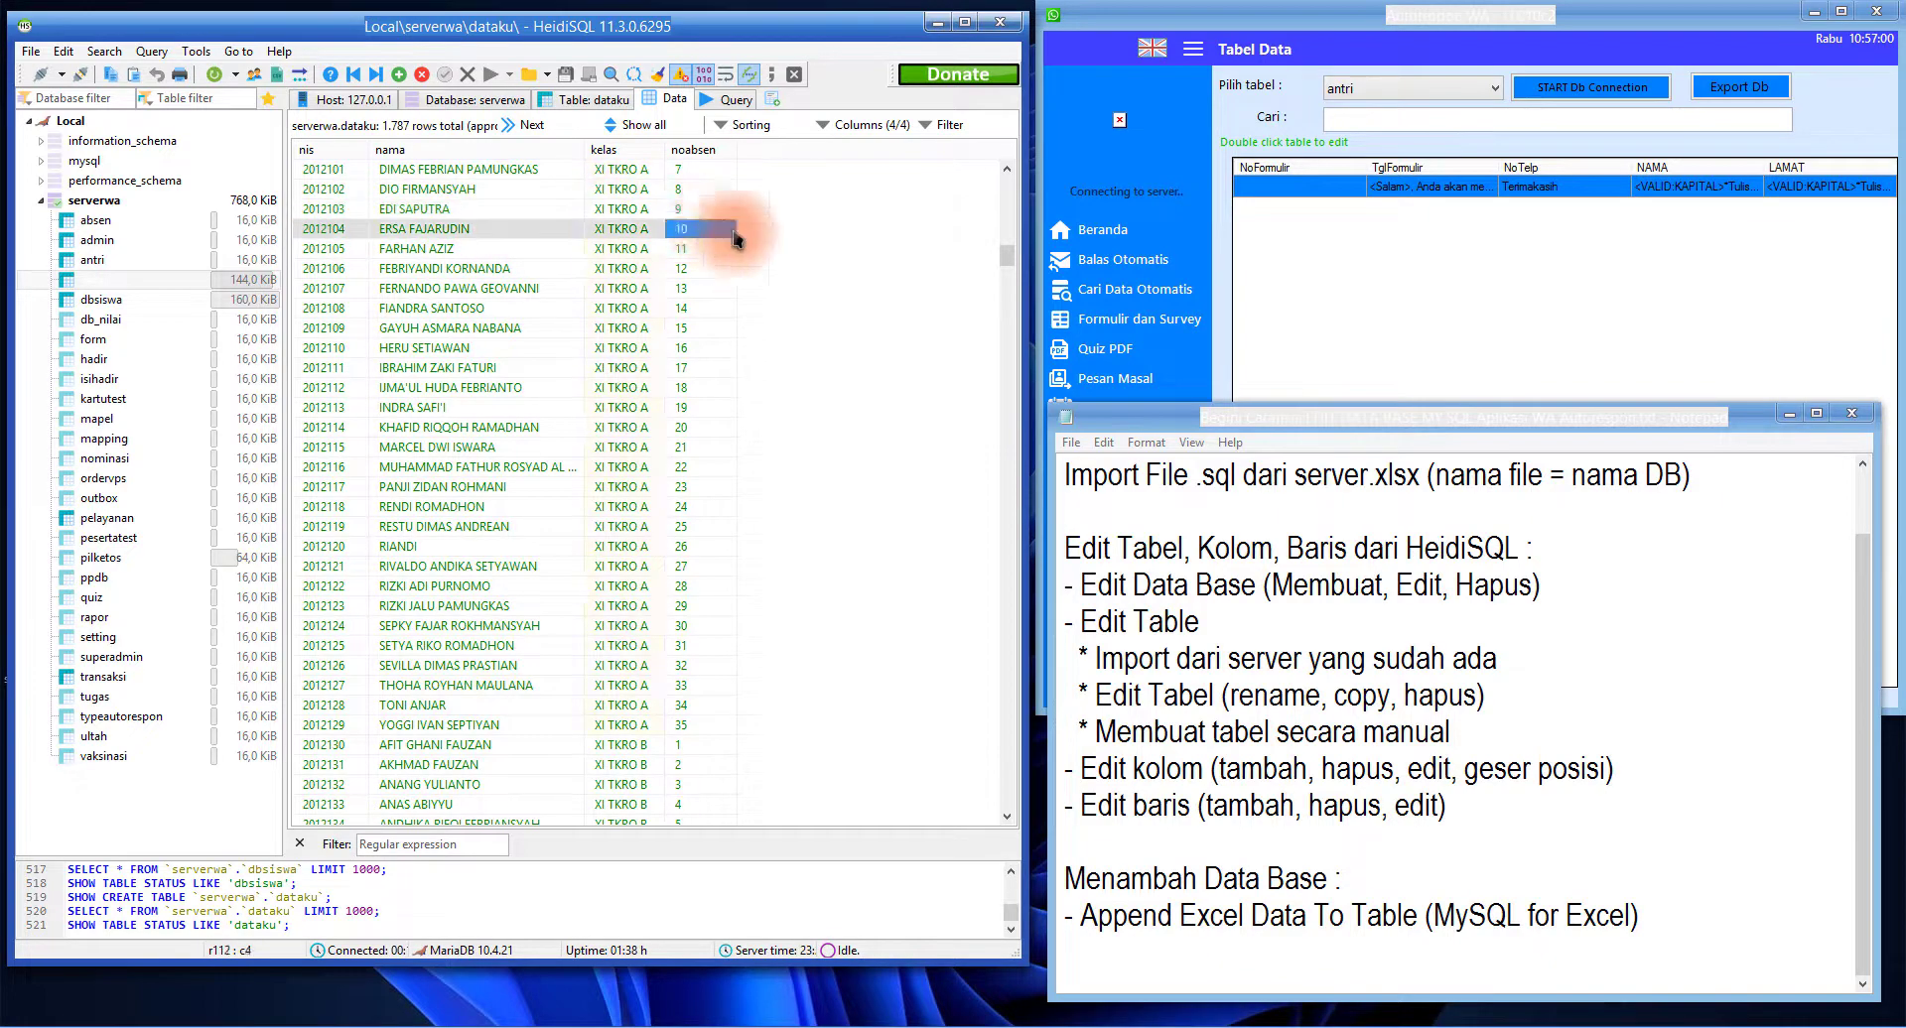
drag(1006, 256, 1030, 806)
click(498, 699)
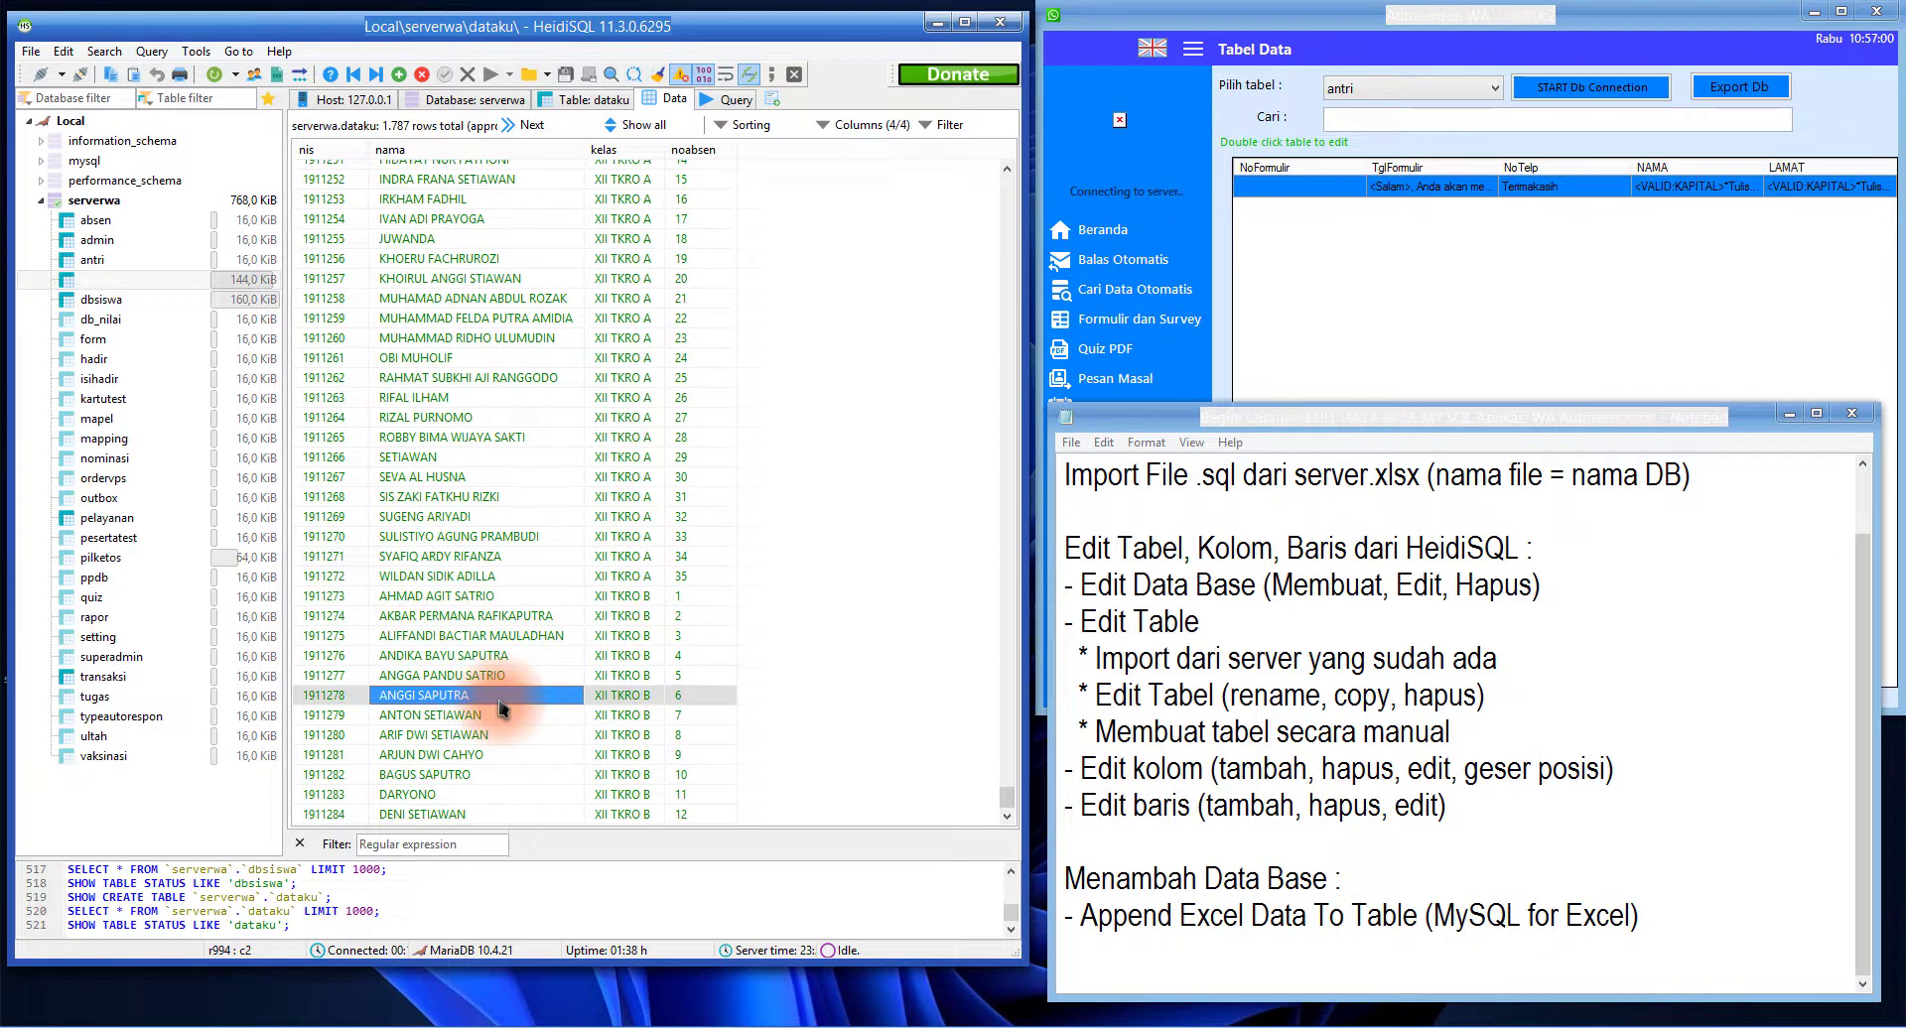
click(526, 125)
scroll(532, 694, down, 17)
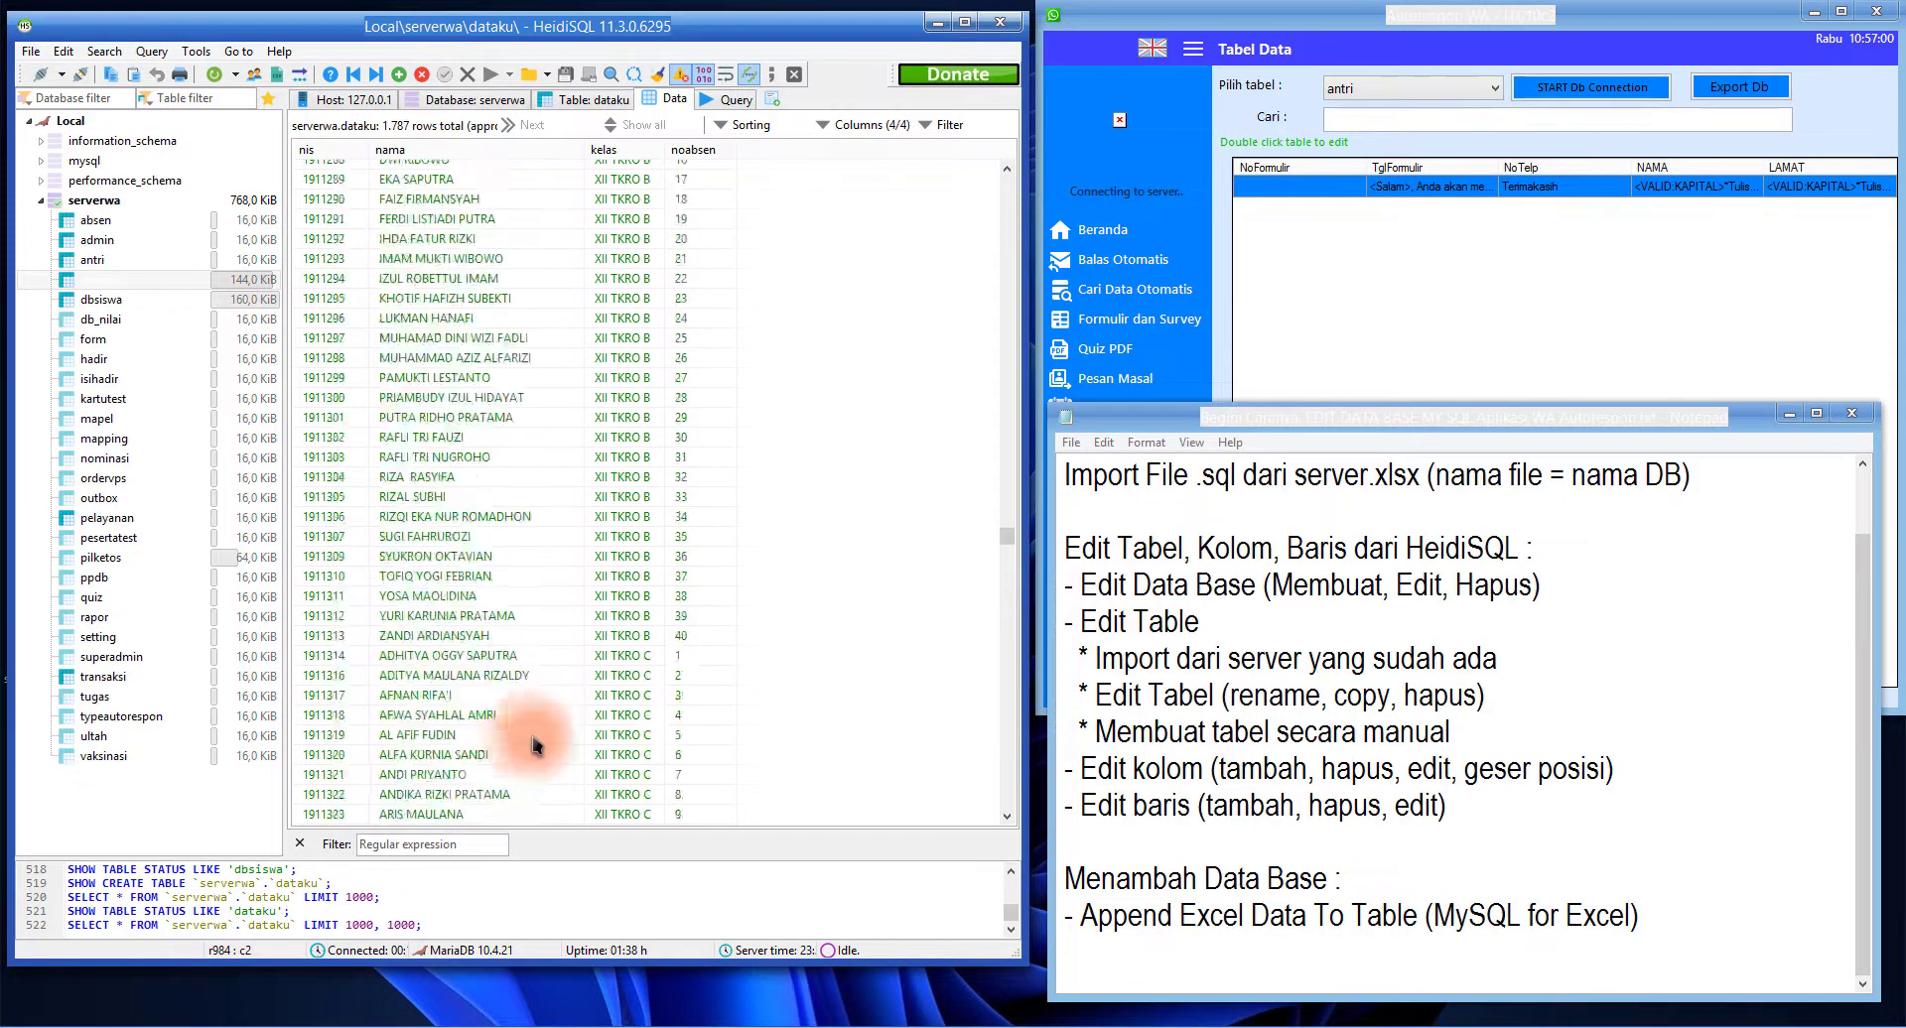
drag(1010, 553, 1008, 799)
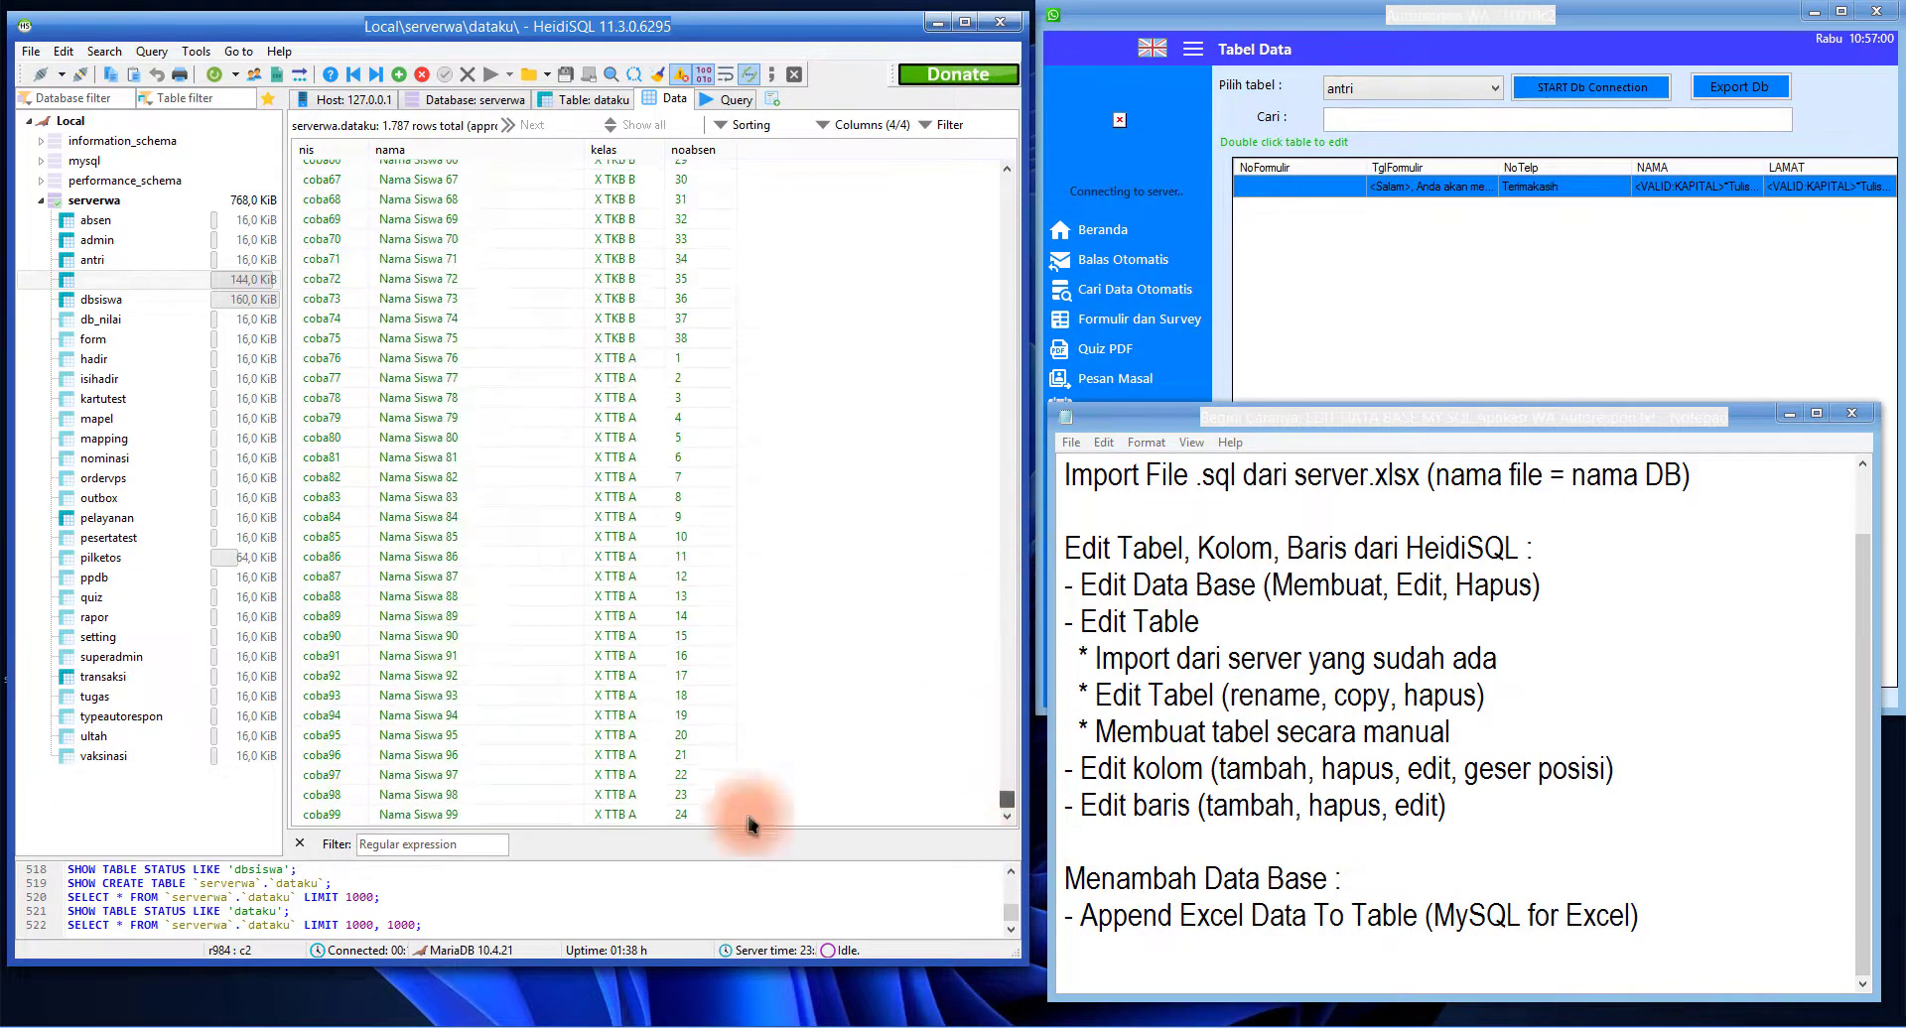
click(452, 735)
click(323, 636)
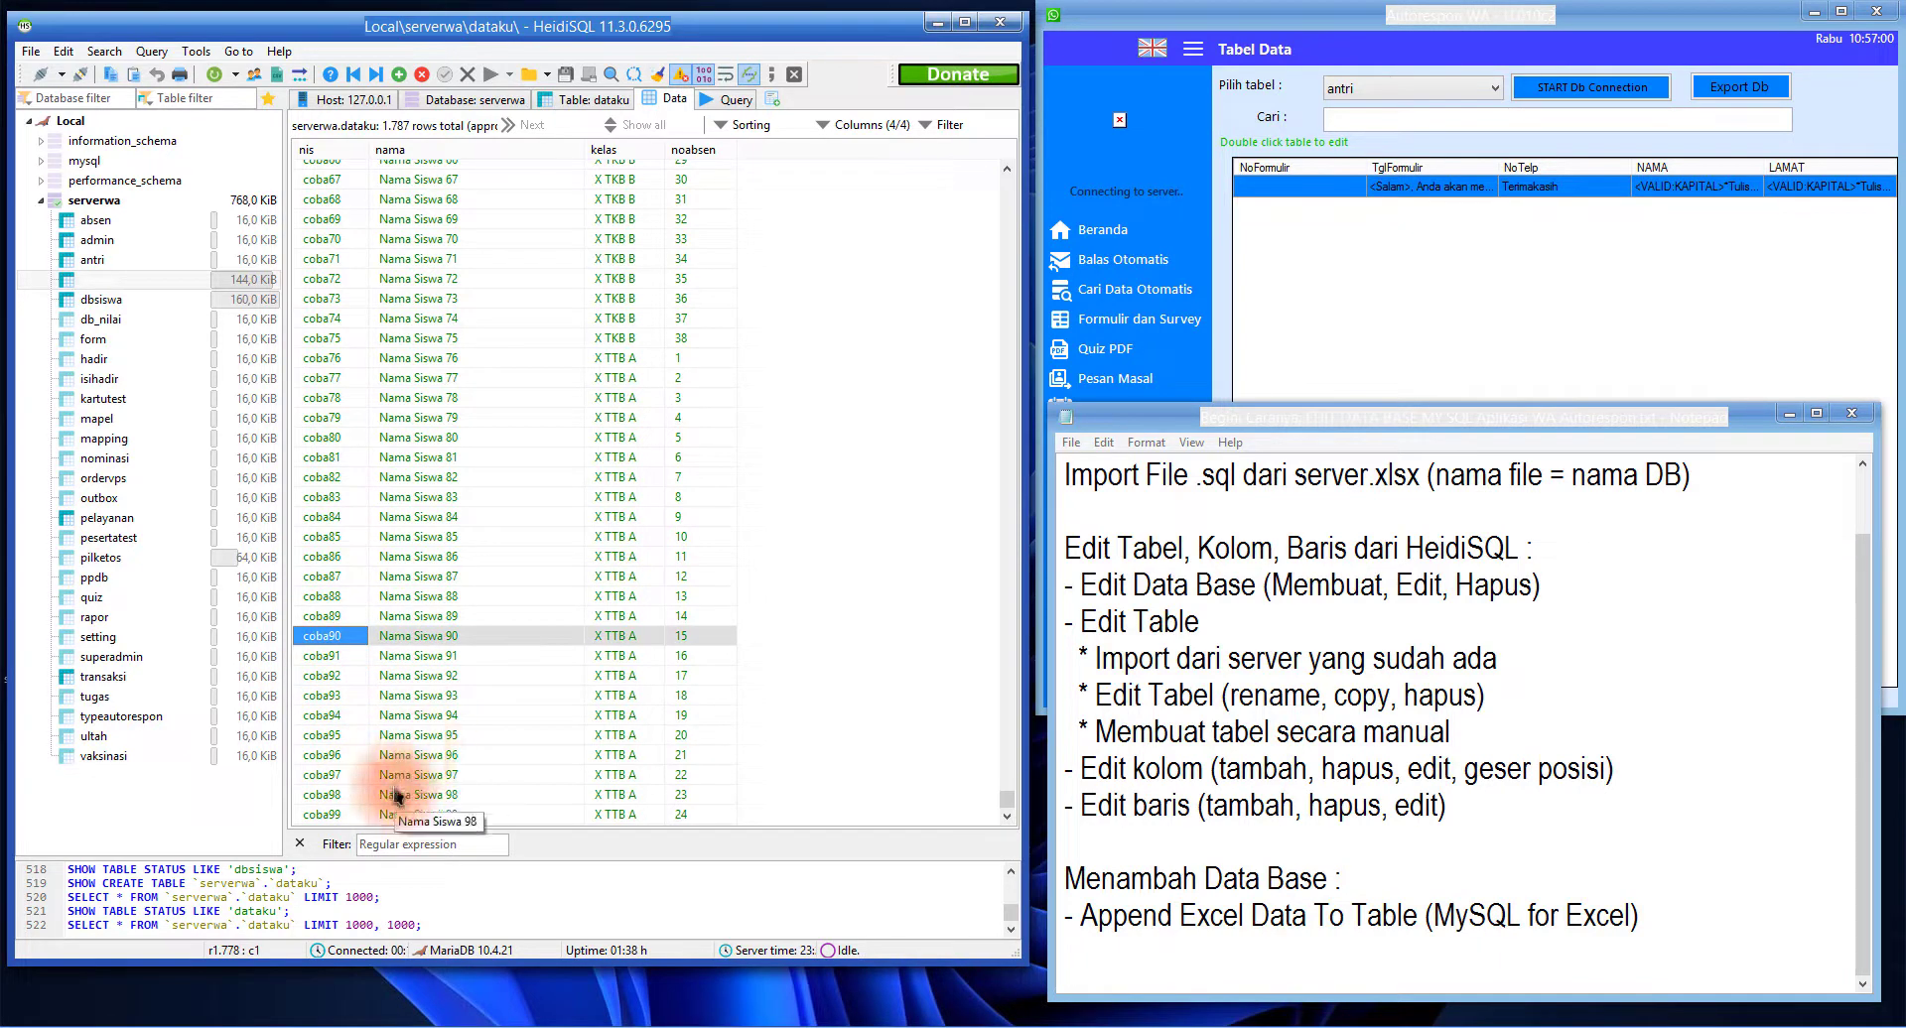
Insert a blank row after coba99 in the dataku table and discard it without entering values
right_click(601, 815)
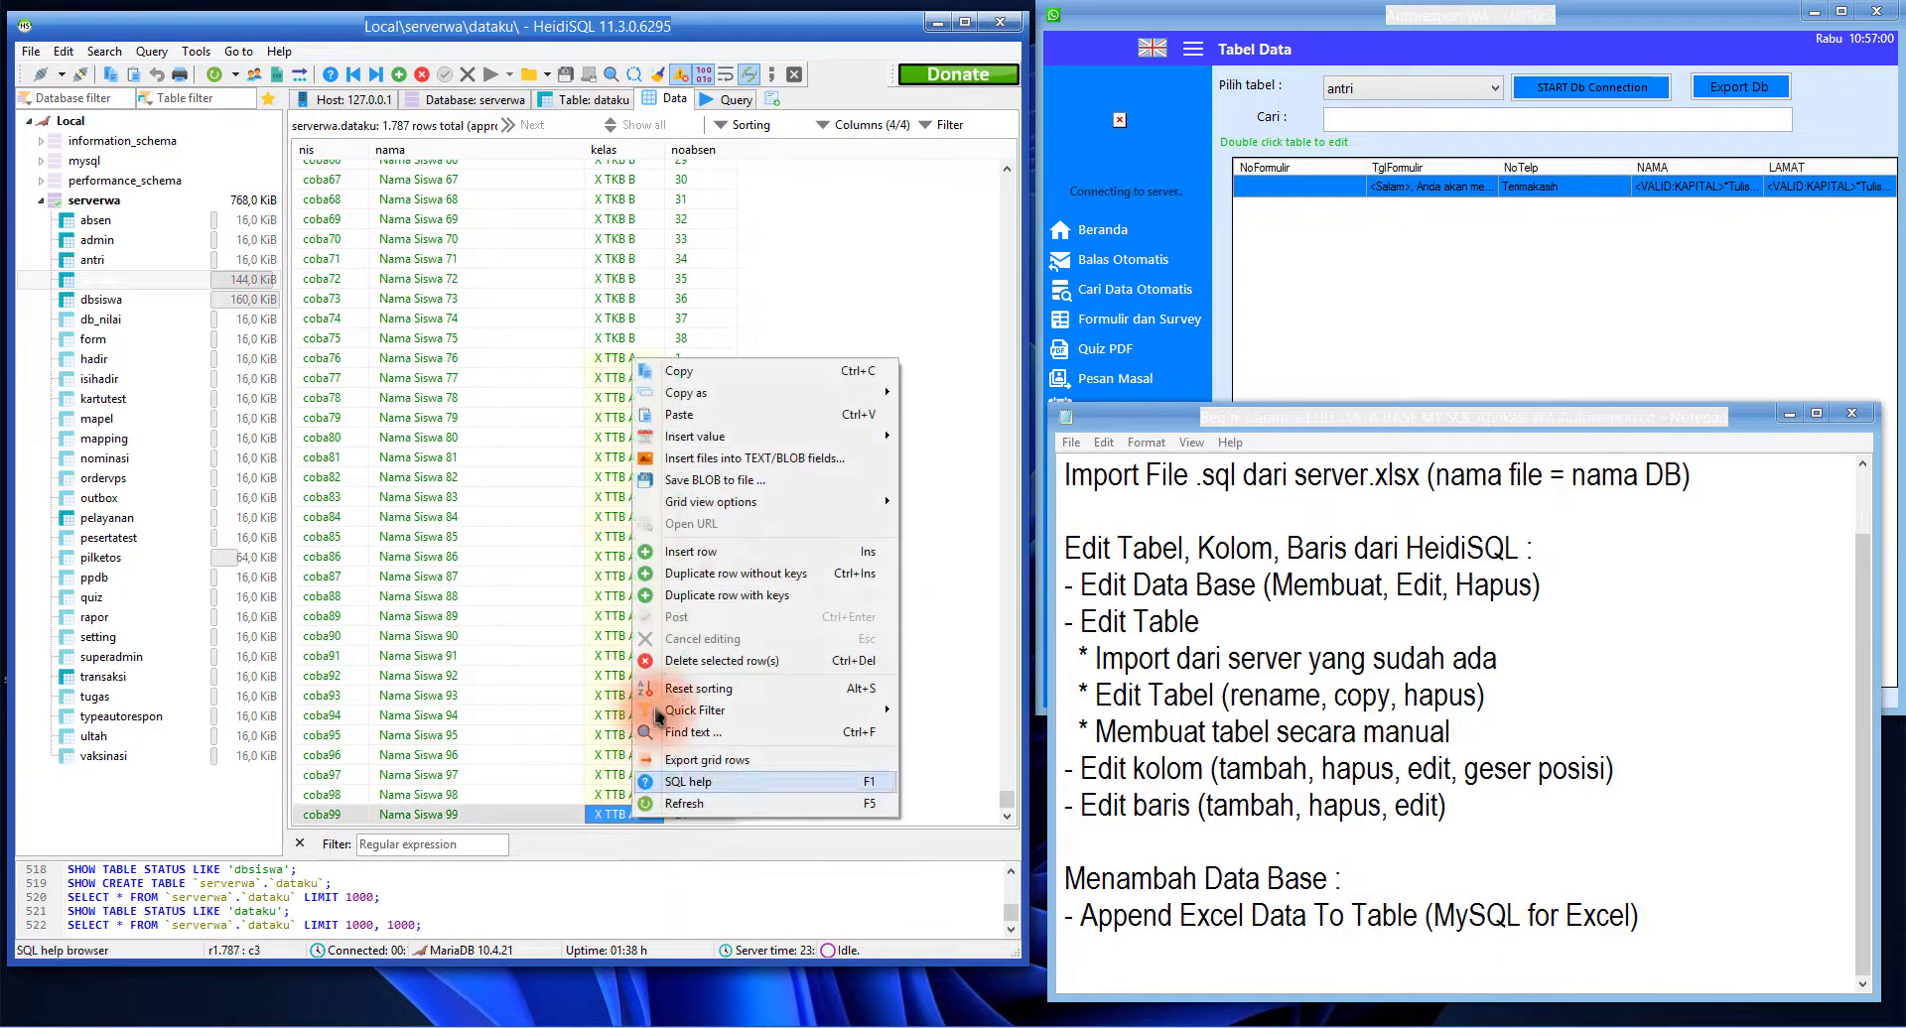
click(685, 552)
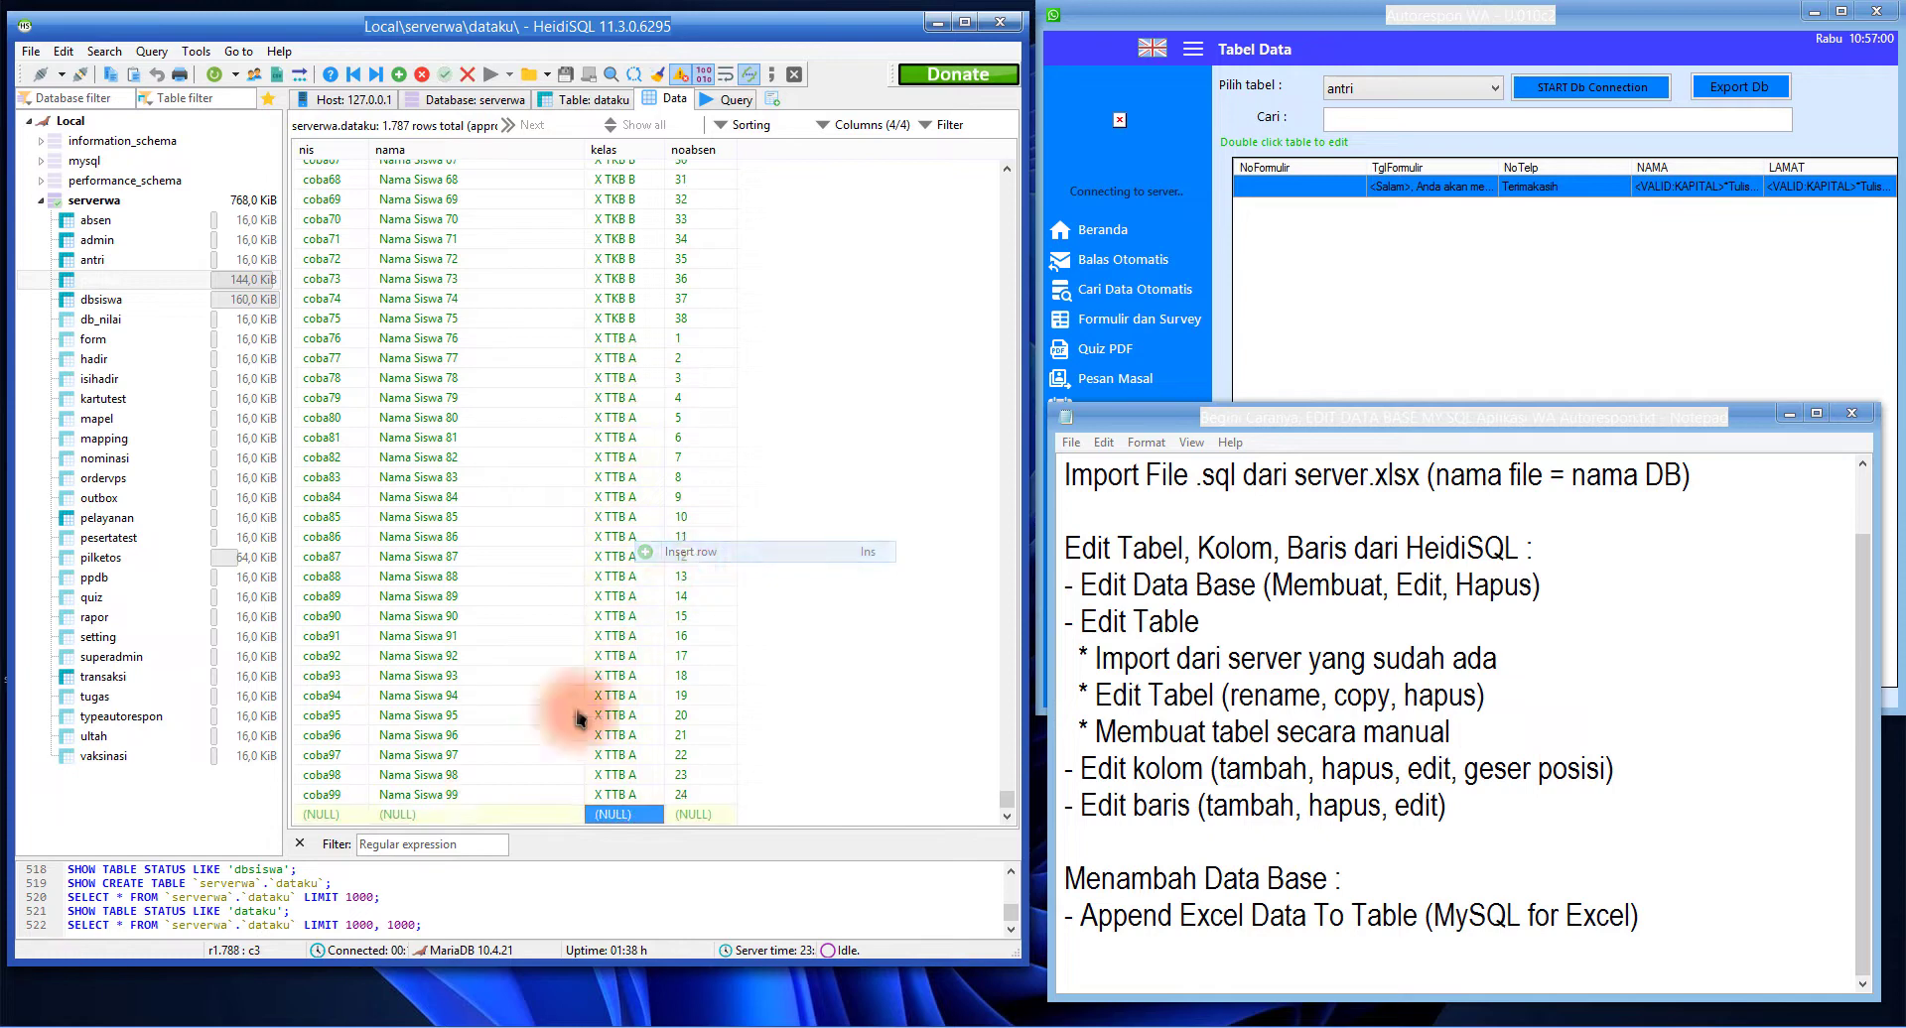
click(338, 815)
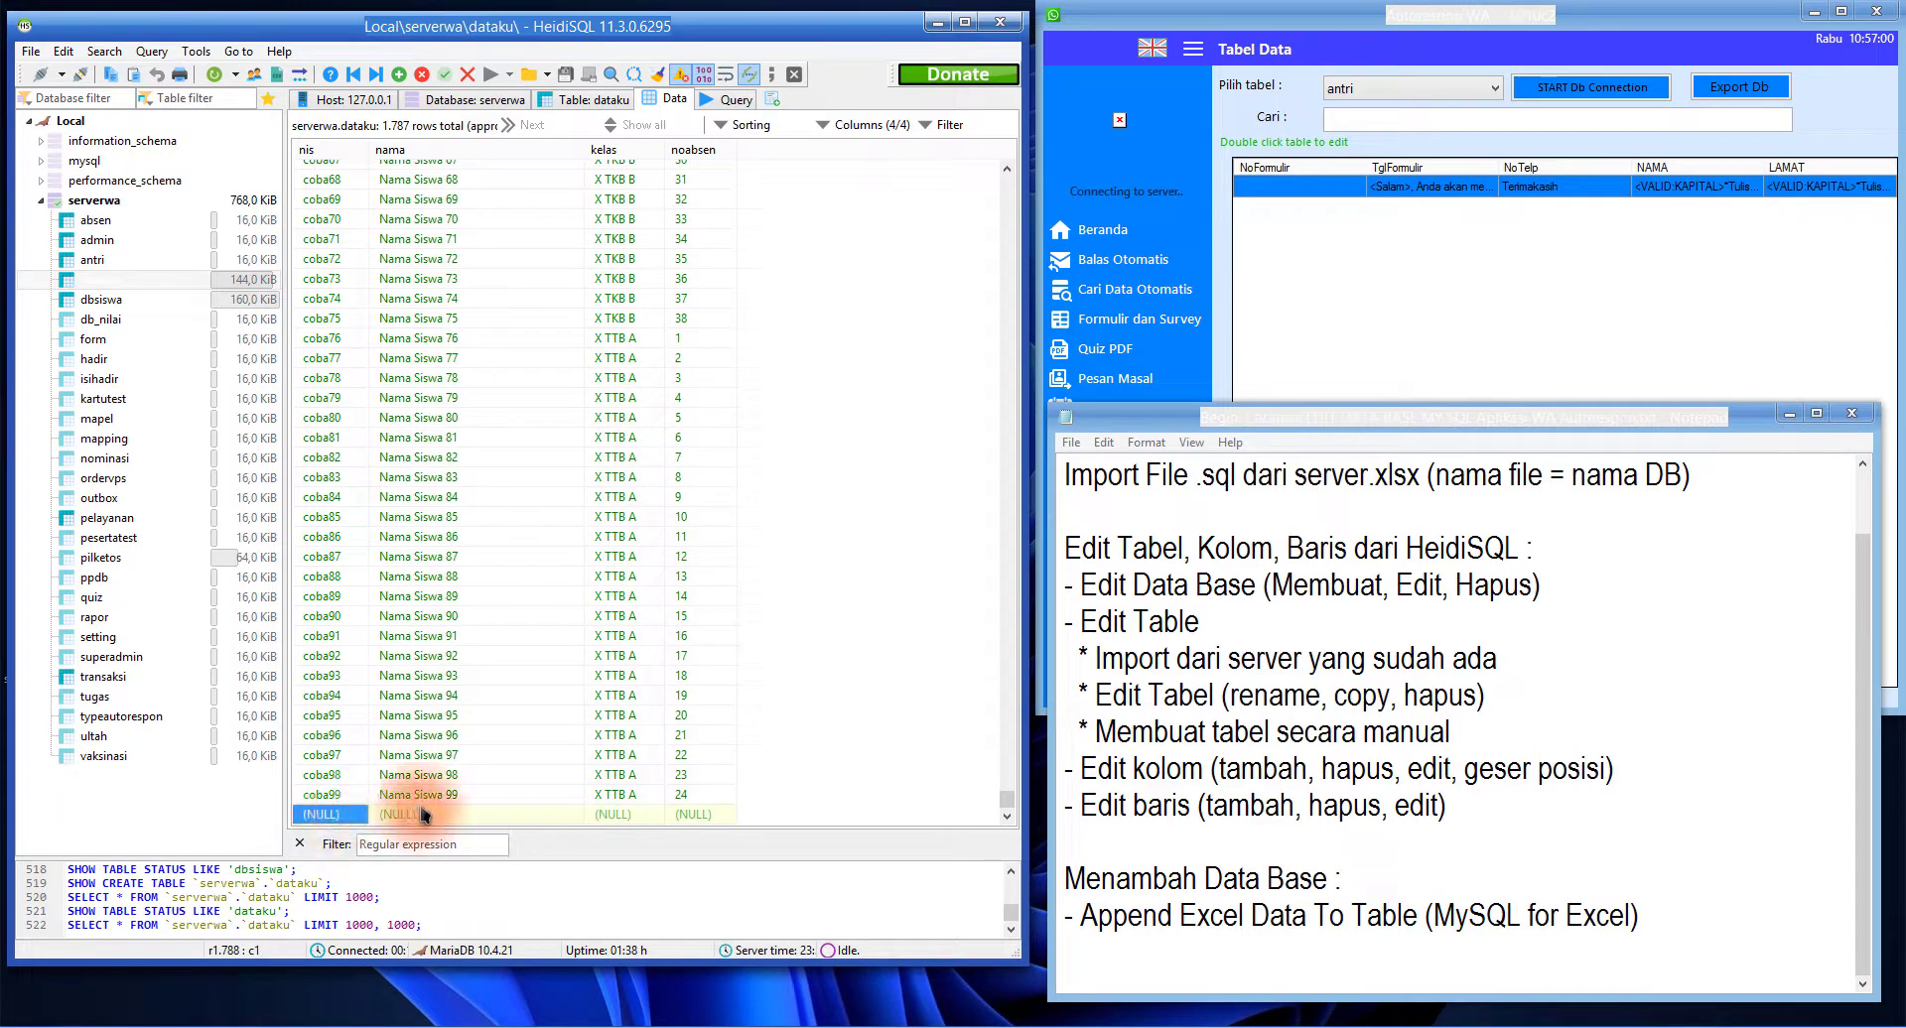
right_click(635, 815)
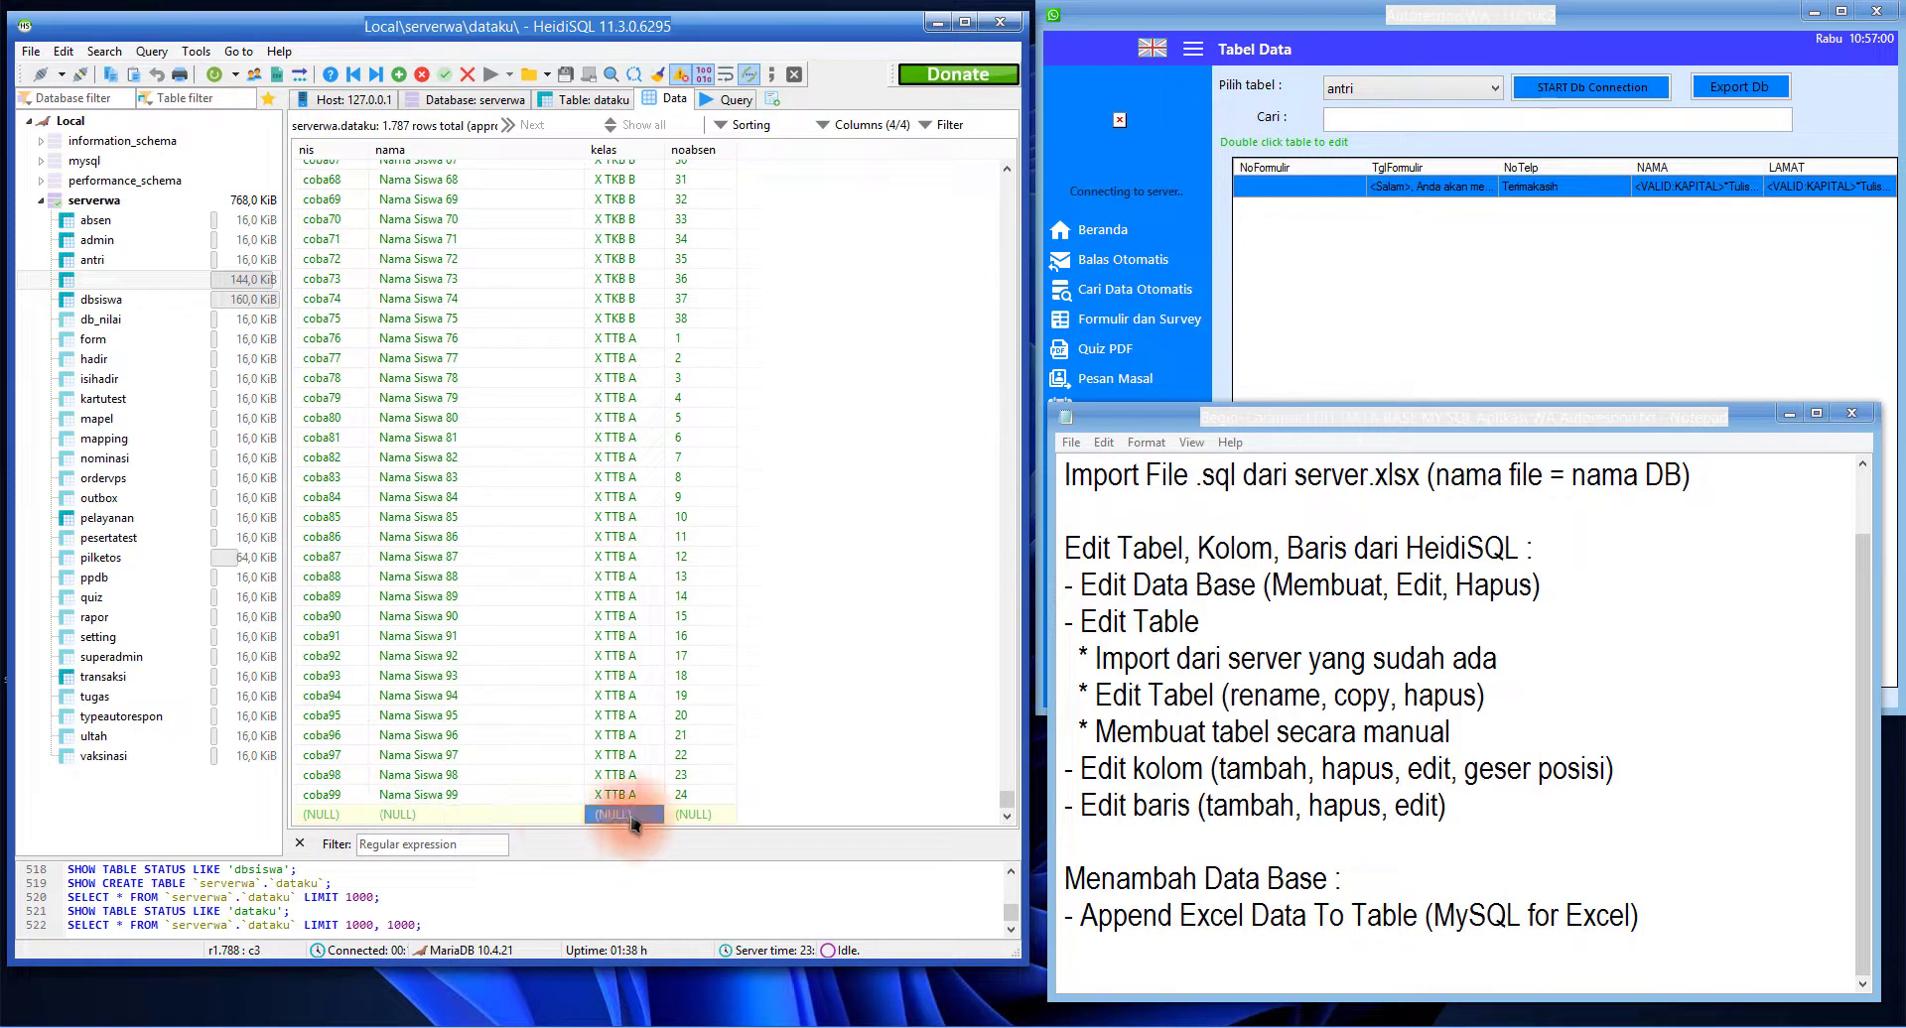
click(438, 734)
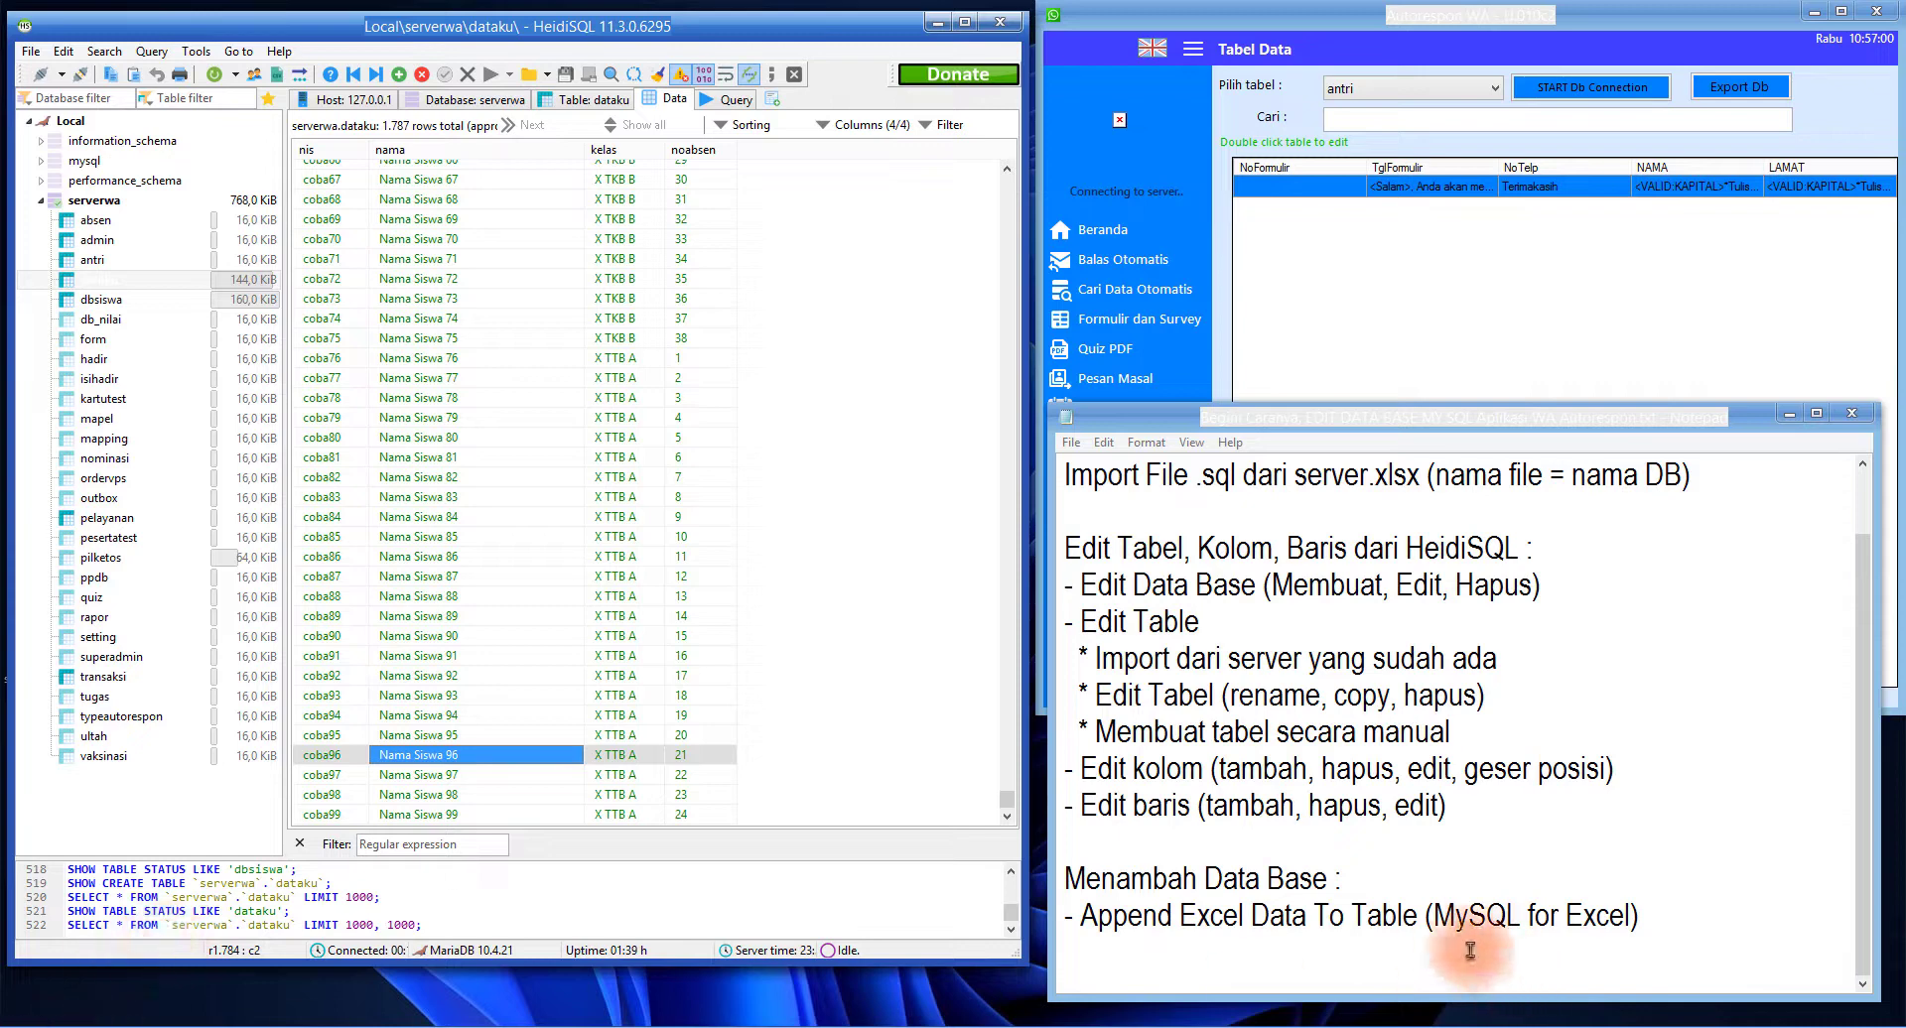
Highlight the "Append Excel Data To Table (MySQL for Excel)" line and its "Menambah Data Base" heading in the Notepad notes
drag(1432, 915, 1098, 921)
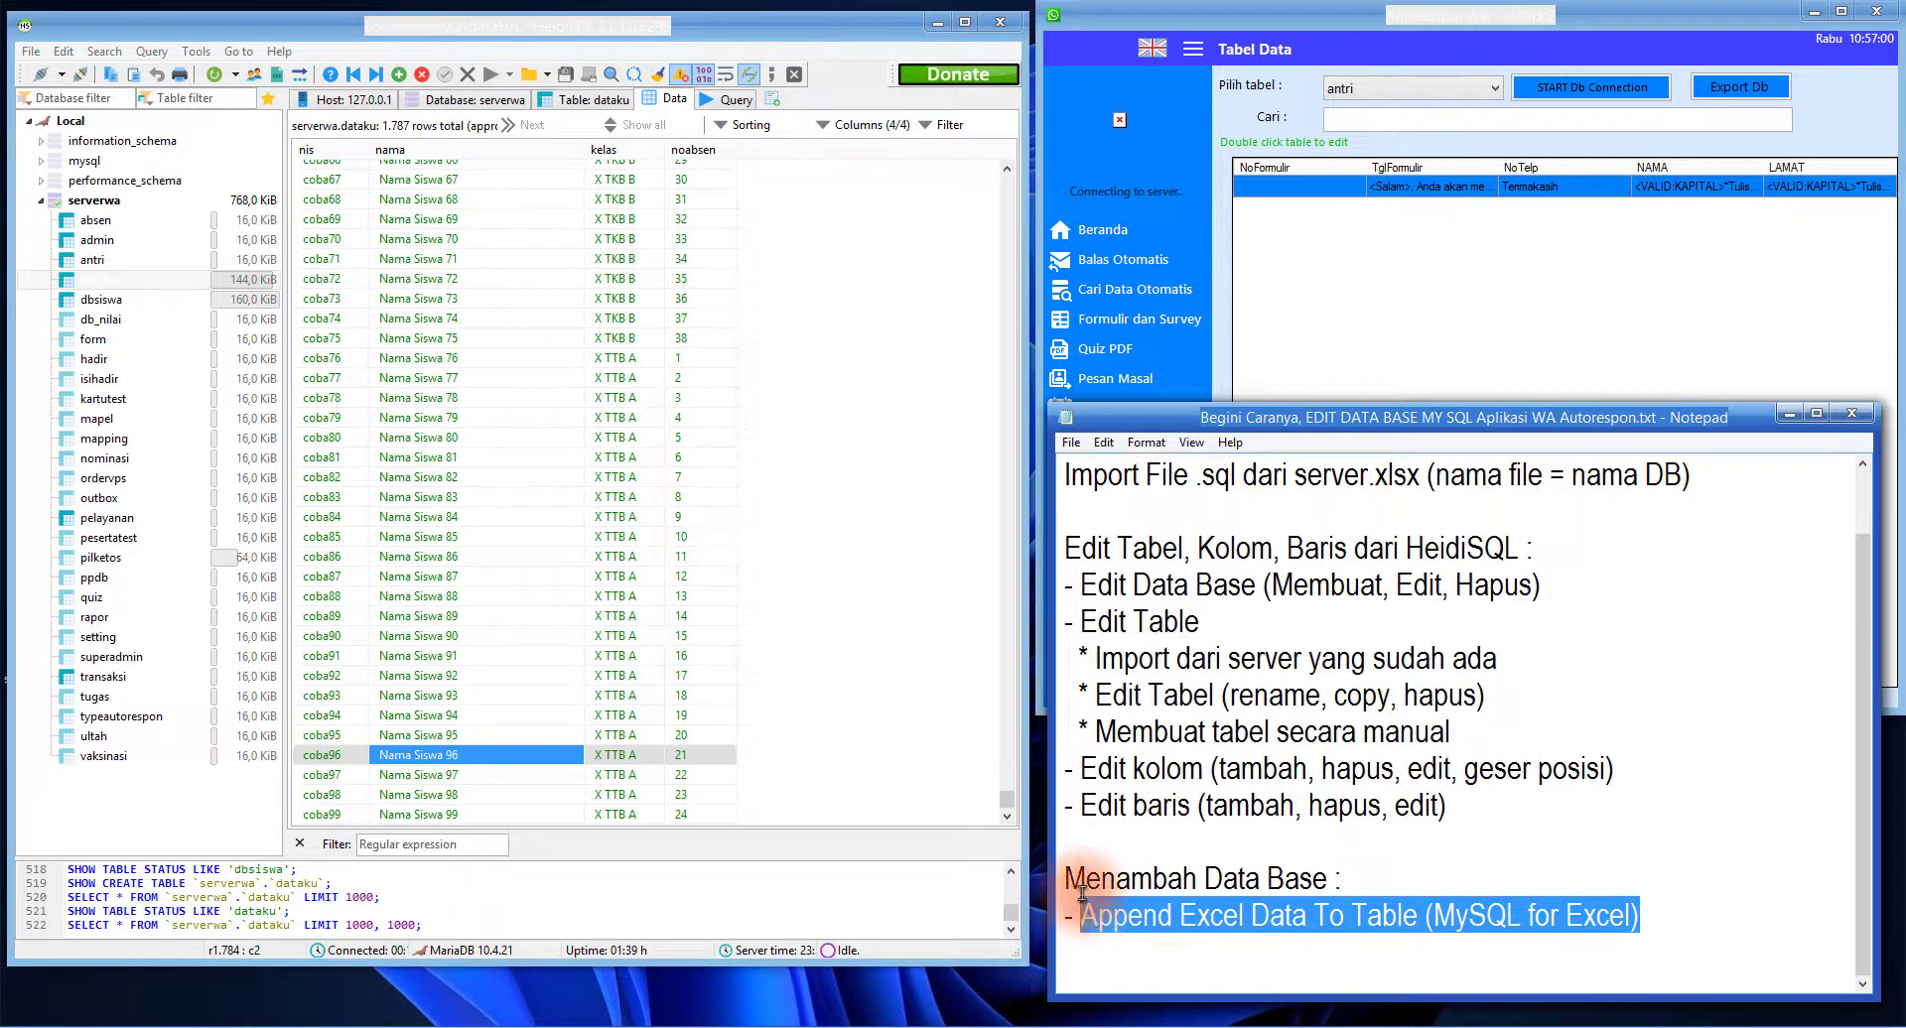
drag(1068, 878, 1377, 877)
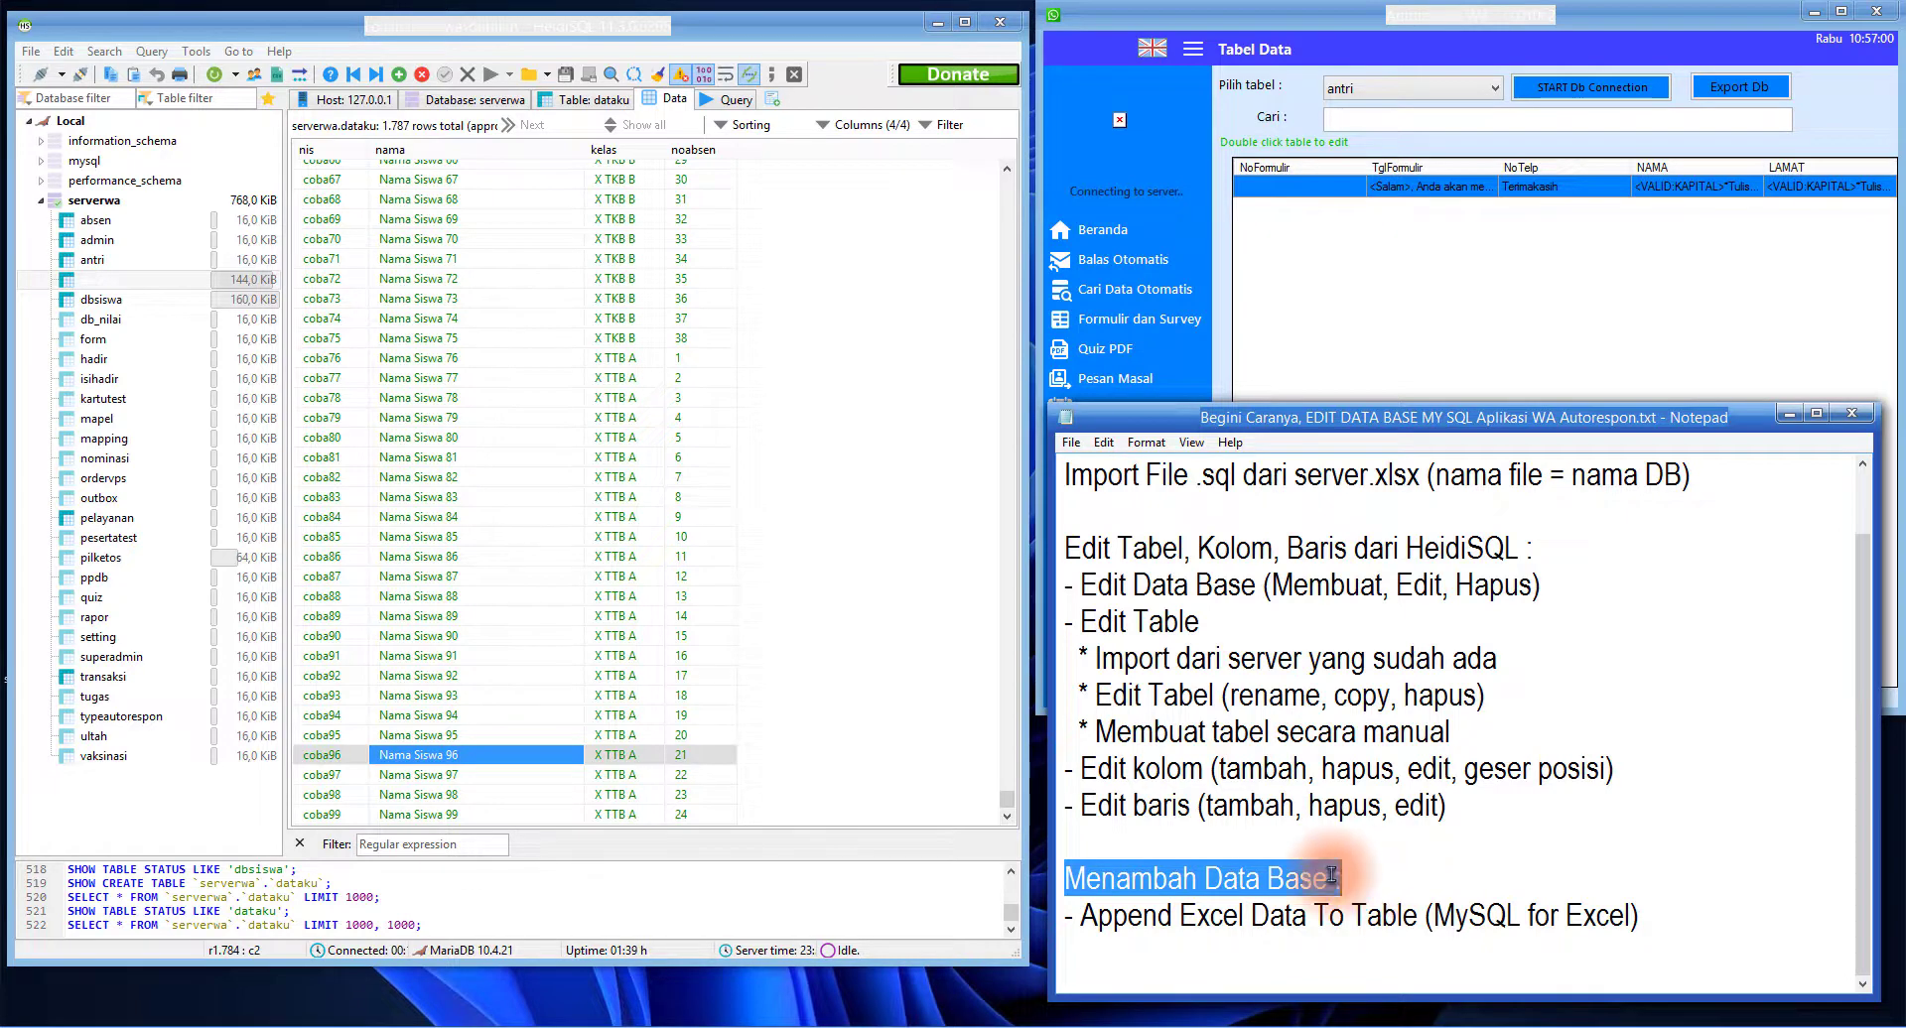
click(783, 365)
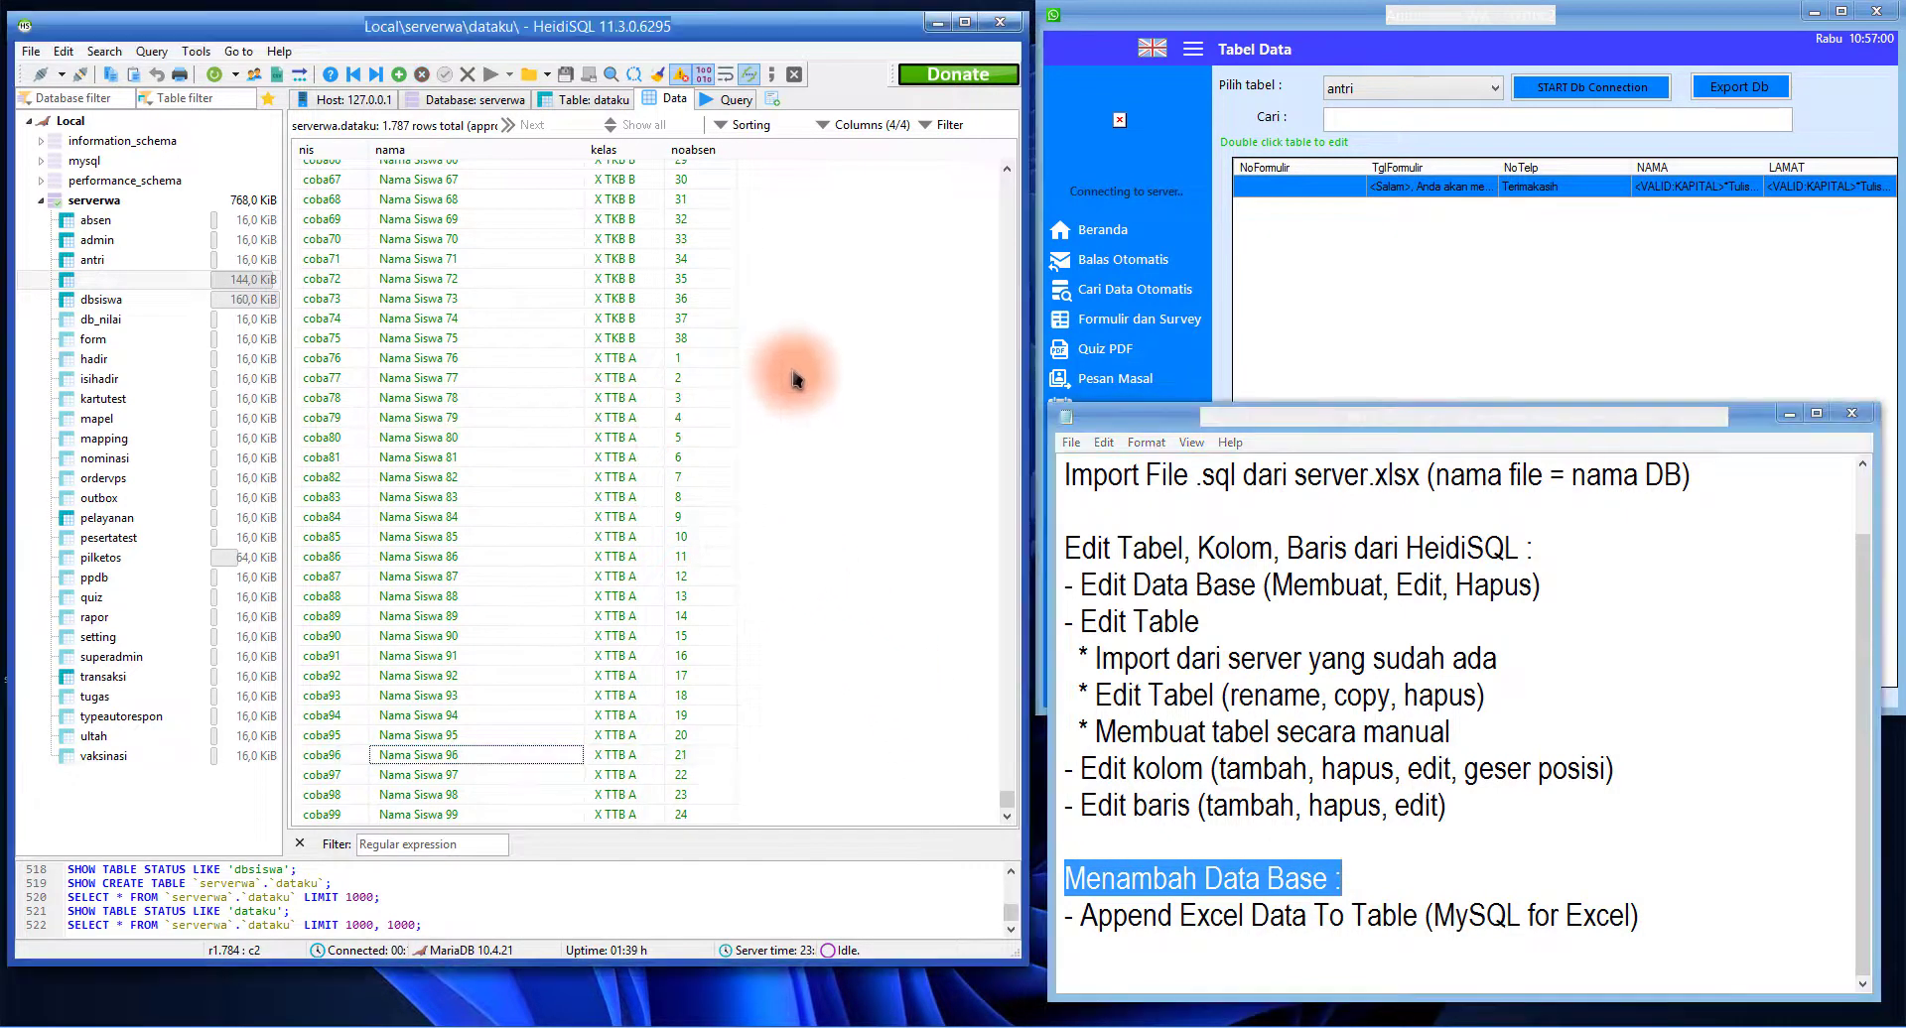
double_click(1186, 915)
click(1429, 915)
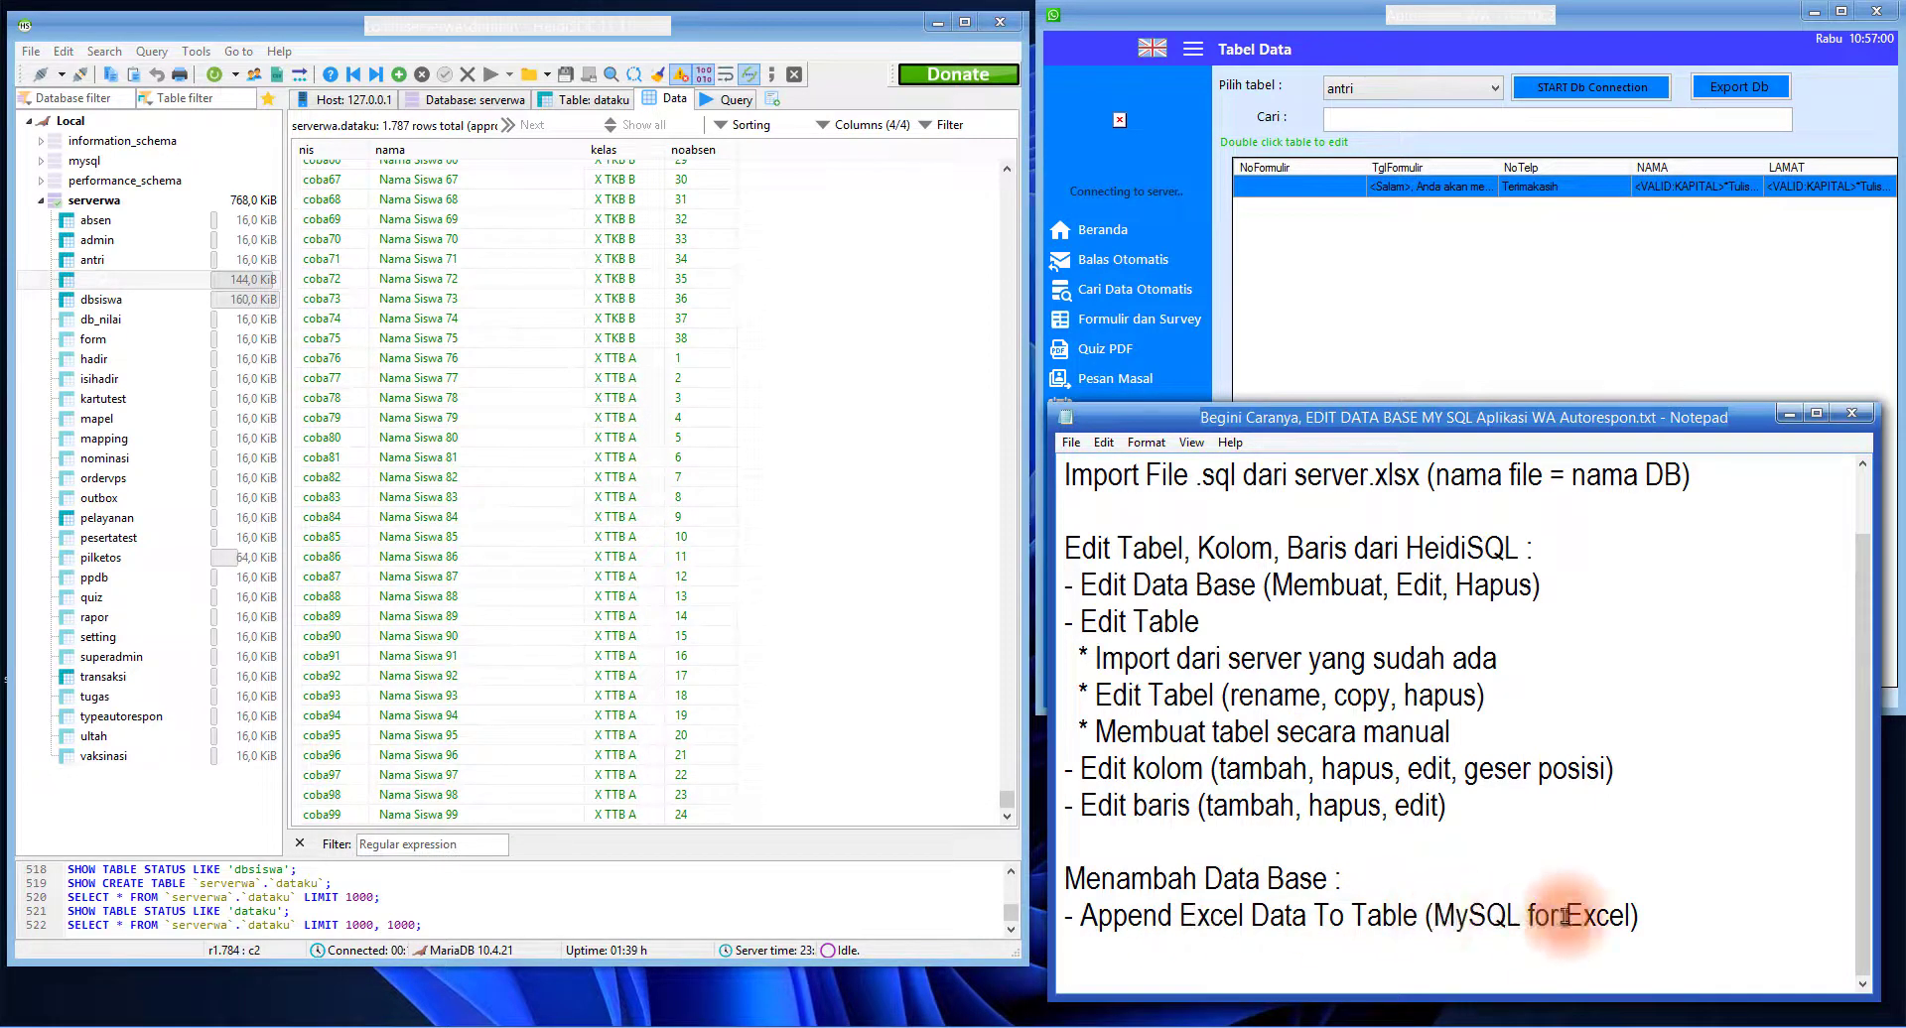
drag(1565, 917, 1072, 873)
click(1673, 914)
click(1098, 836)
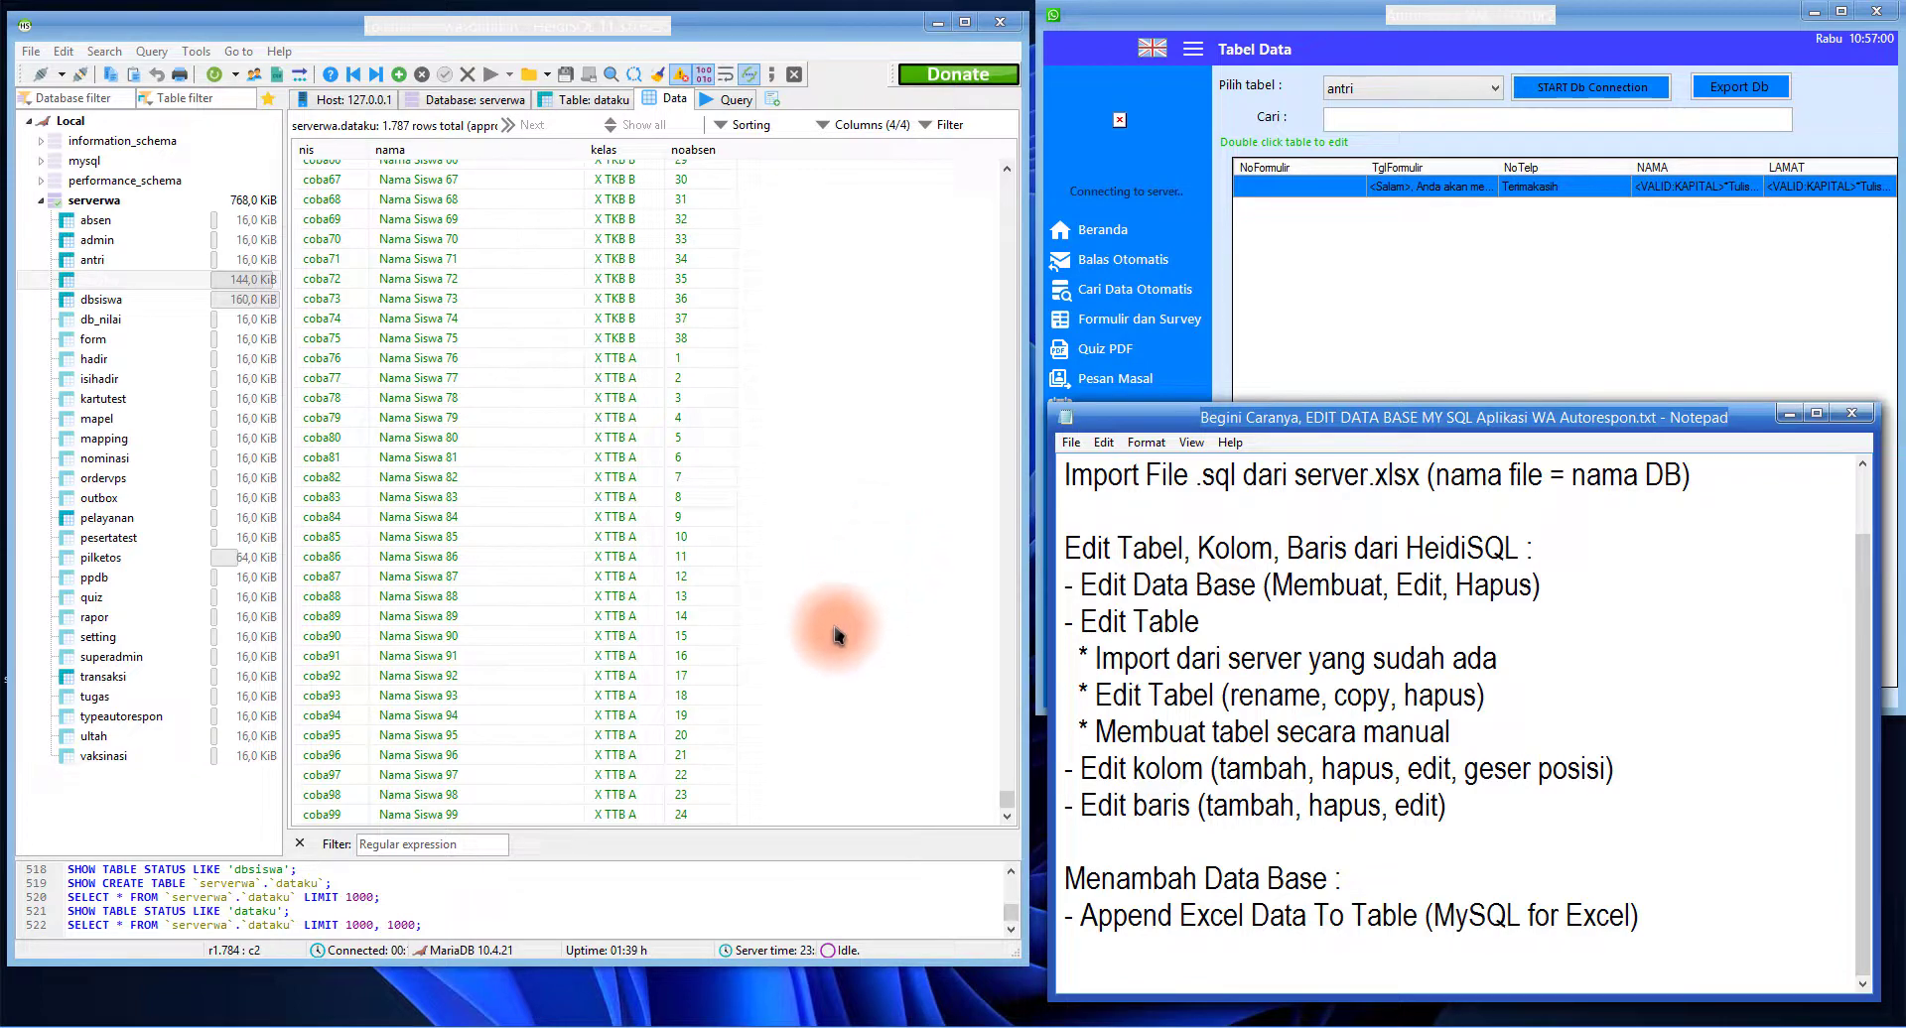
drag(1012, 806, 1012, 170)
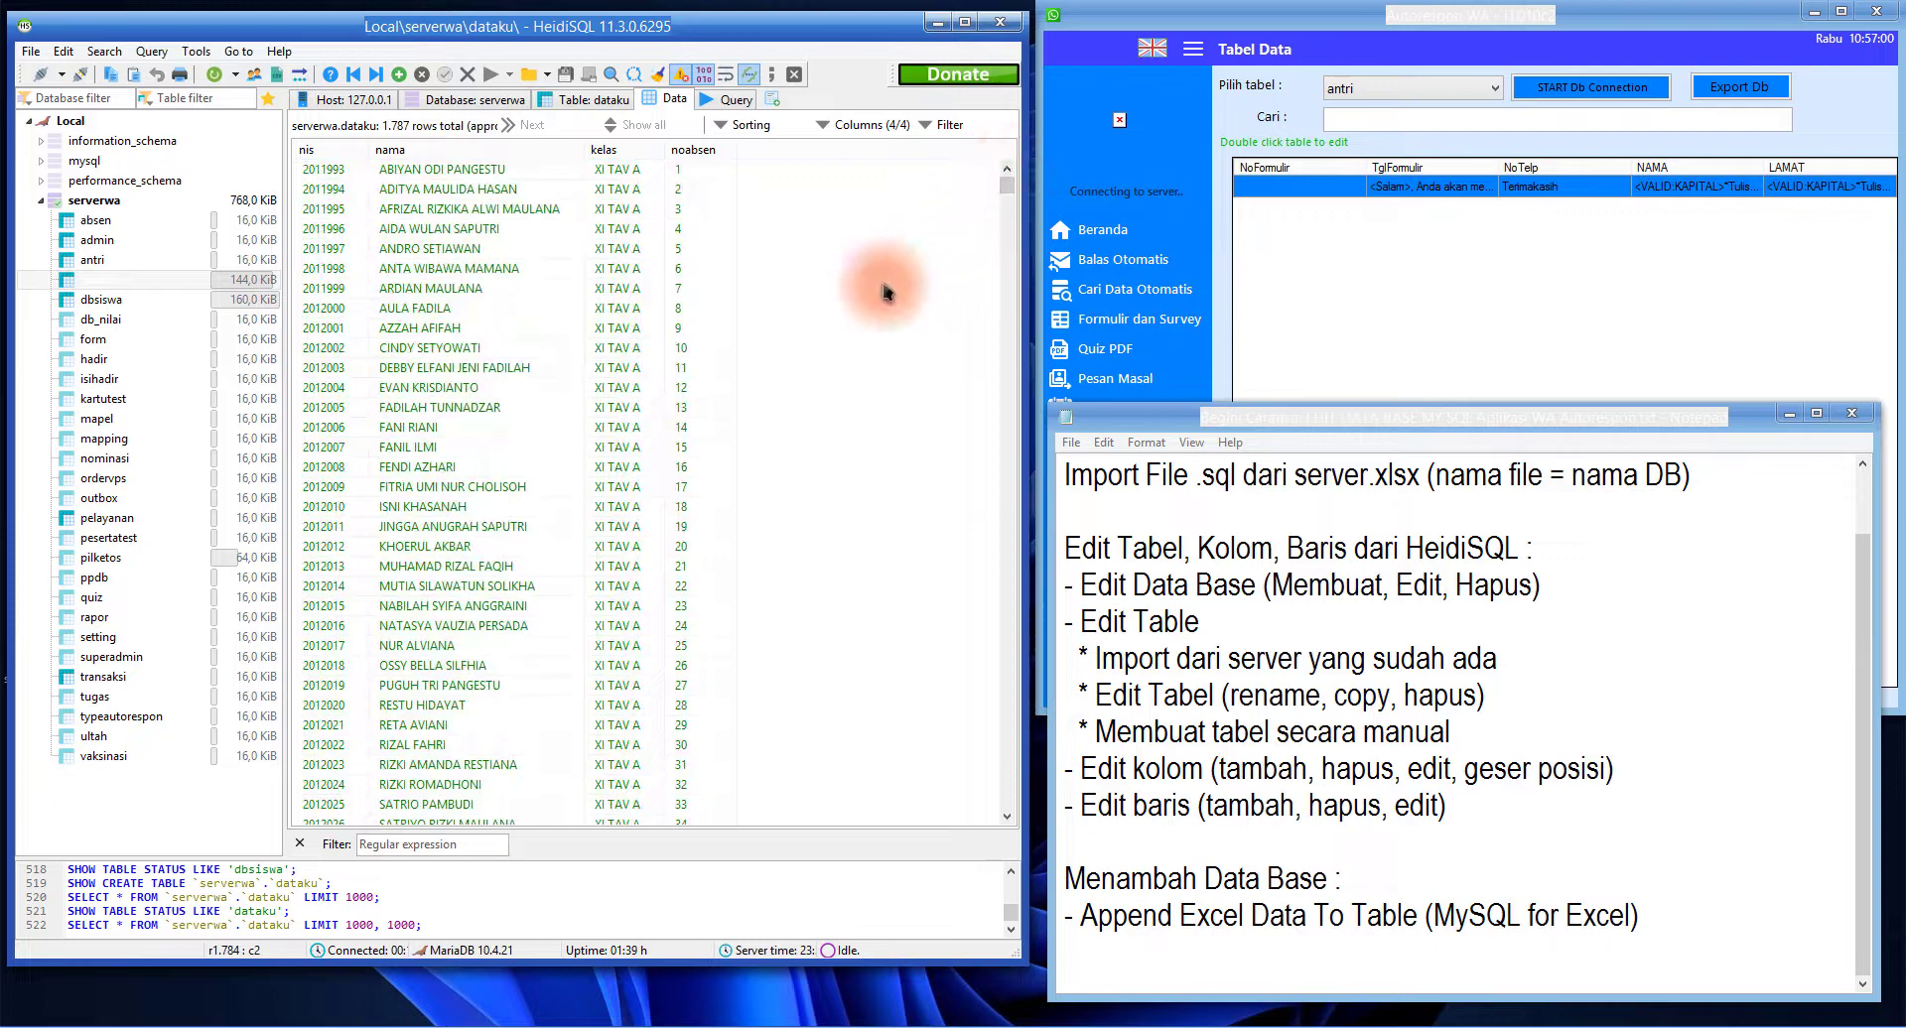